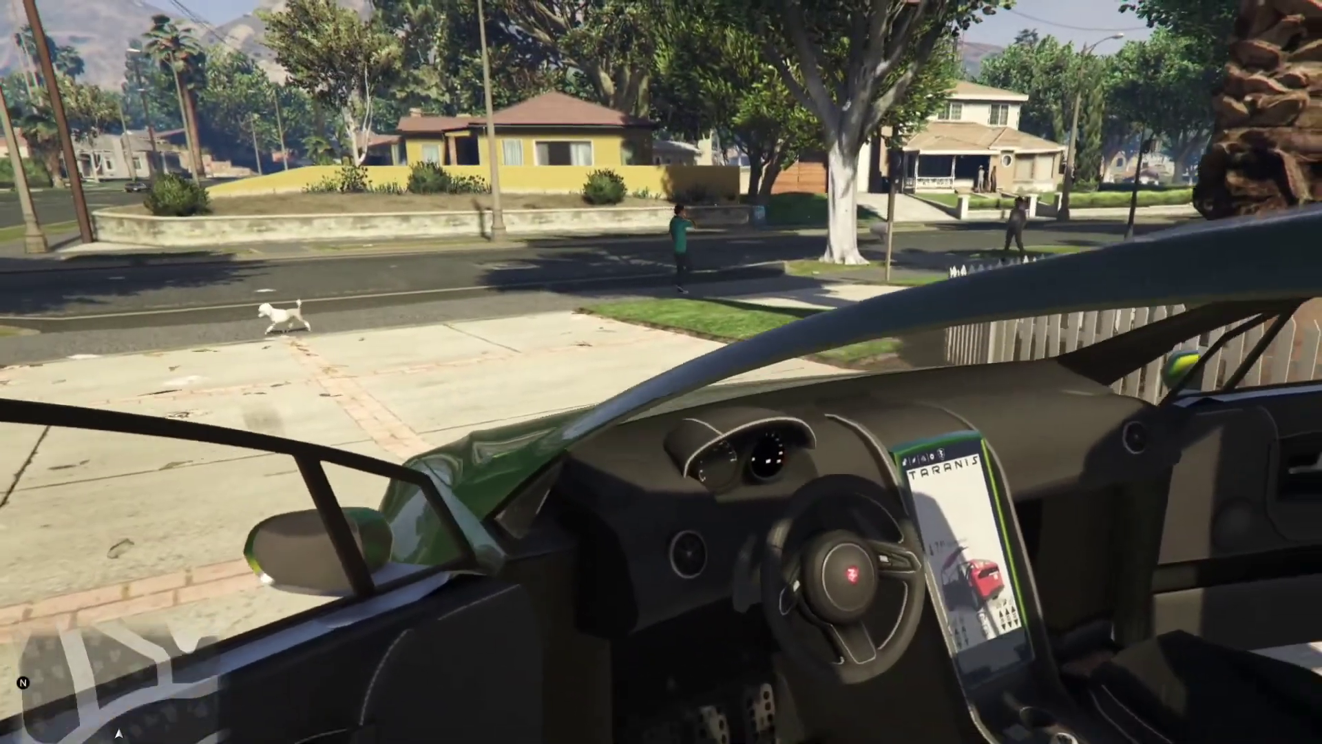
key(f)
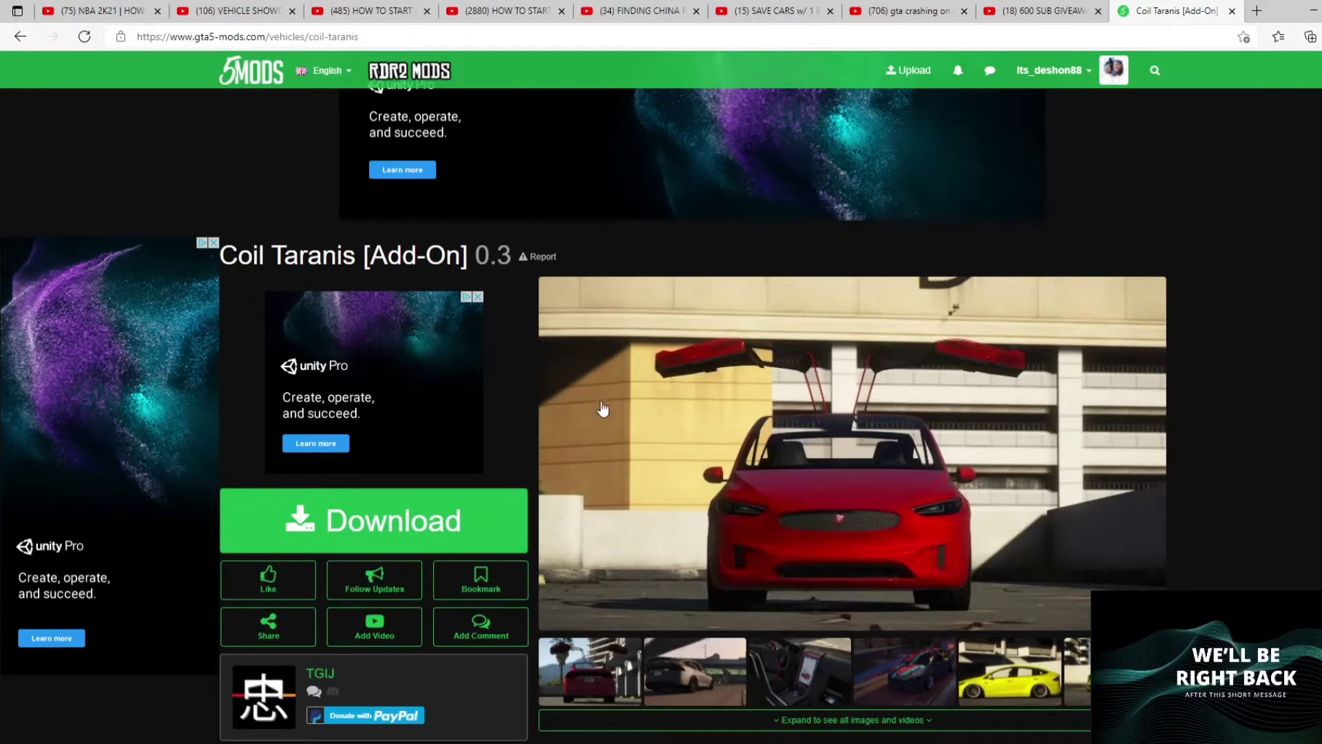
- Download the current 0.3 version of the Coil Taranis add-on and minimize the browser
scroll(482, 623, down, 6)
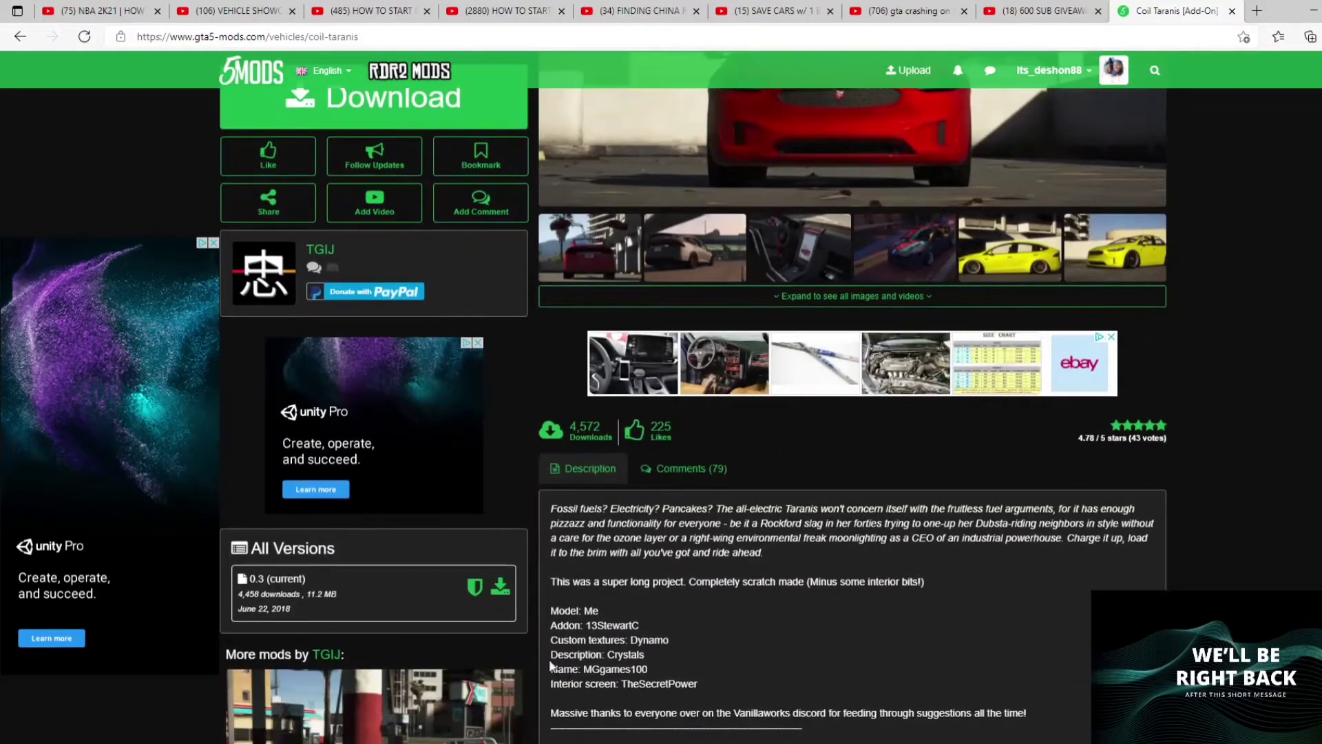
click(503, 587)
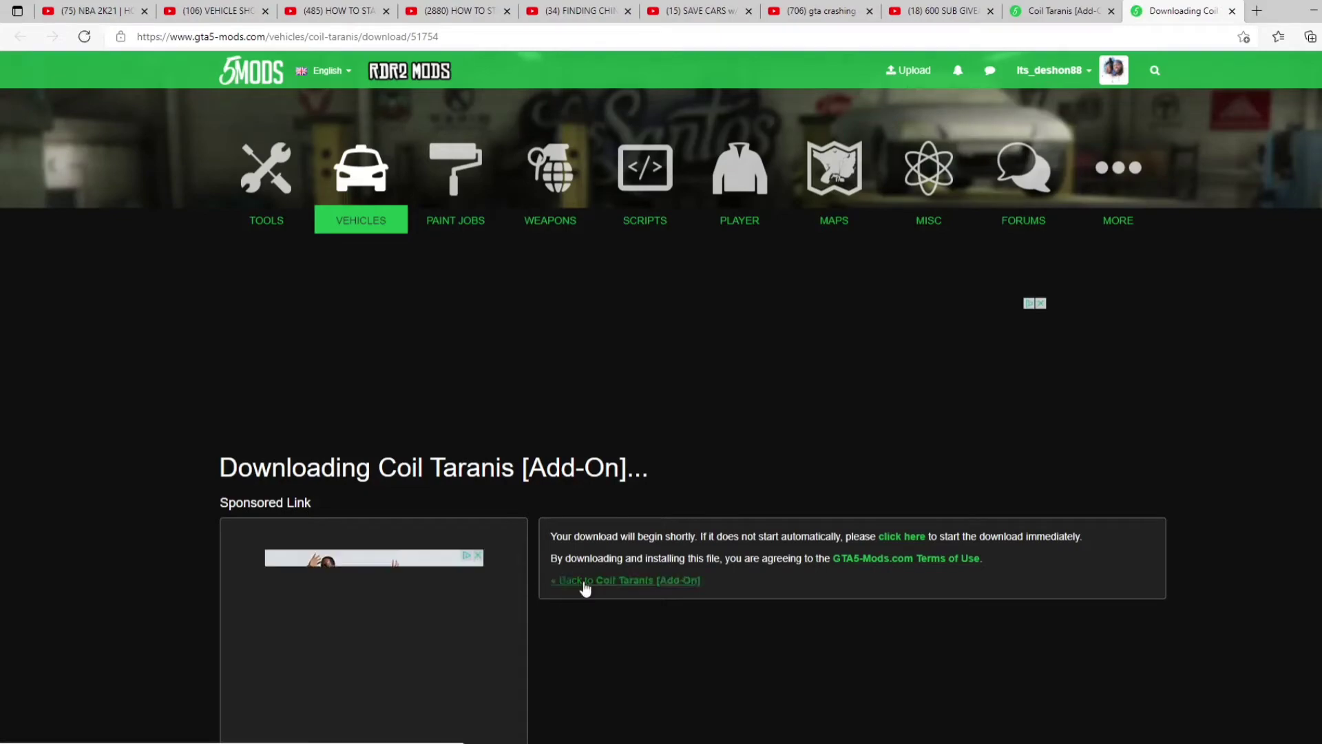
click(1311, 10)
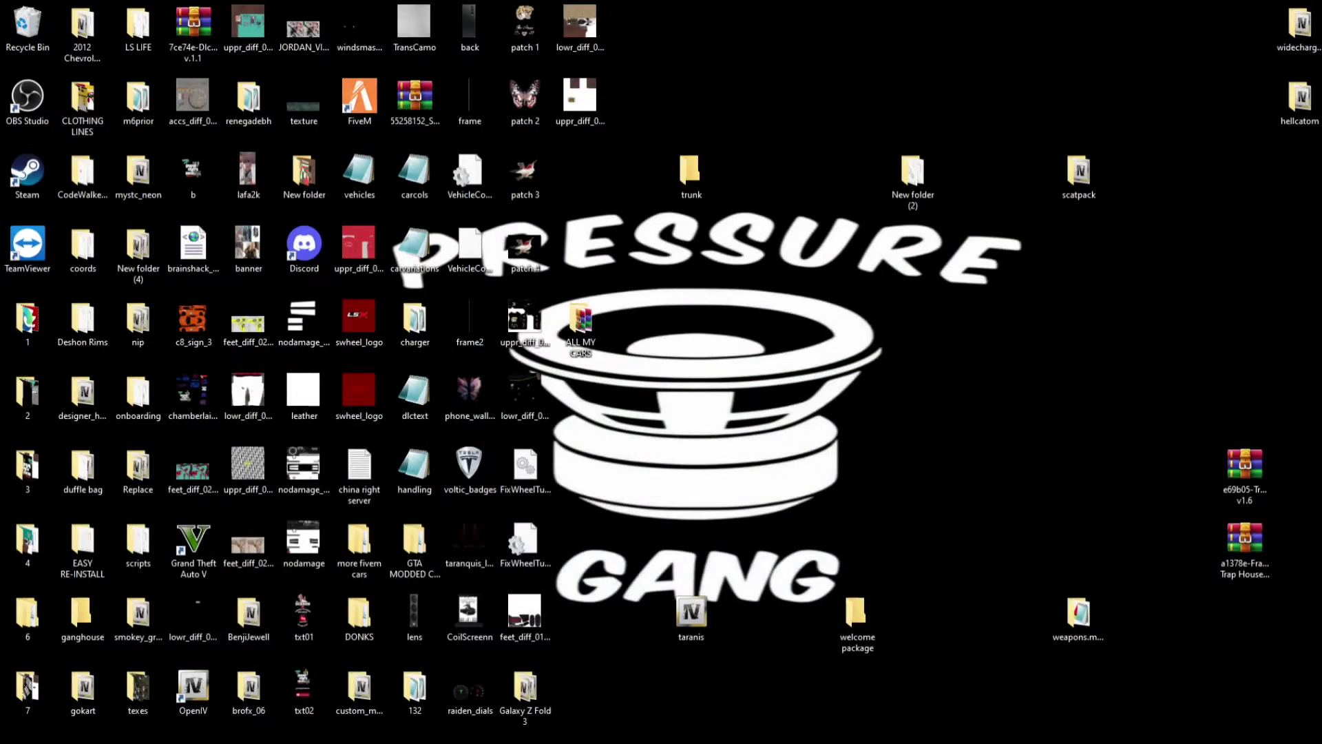
- Open the 71337a-Coil Taranis (1) archive from the Downloads folder, inspect its contents, and close it
right_click(375, 742)
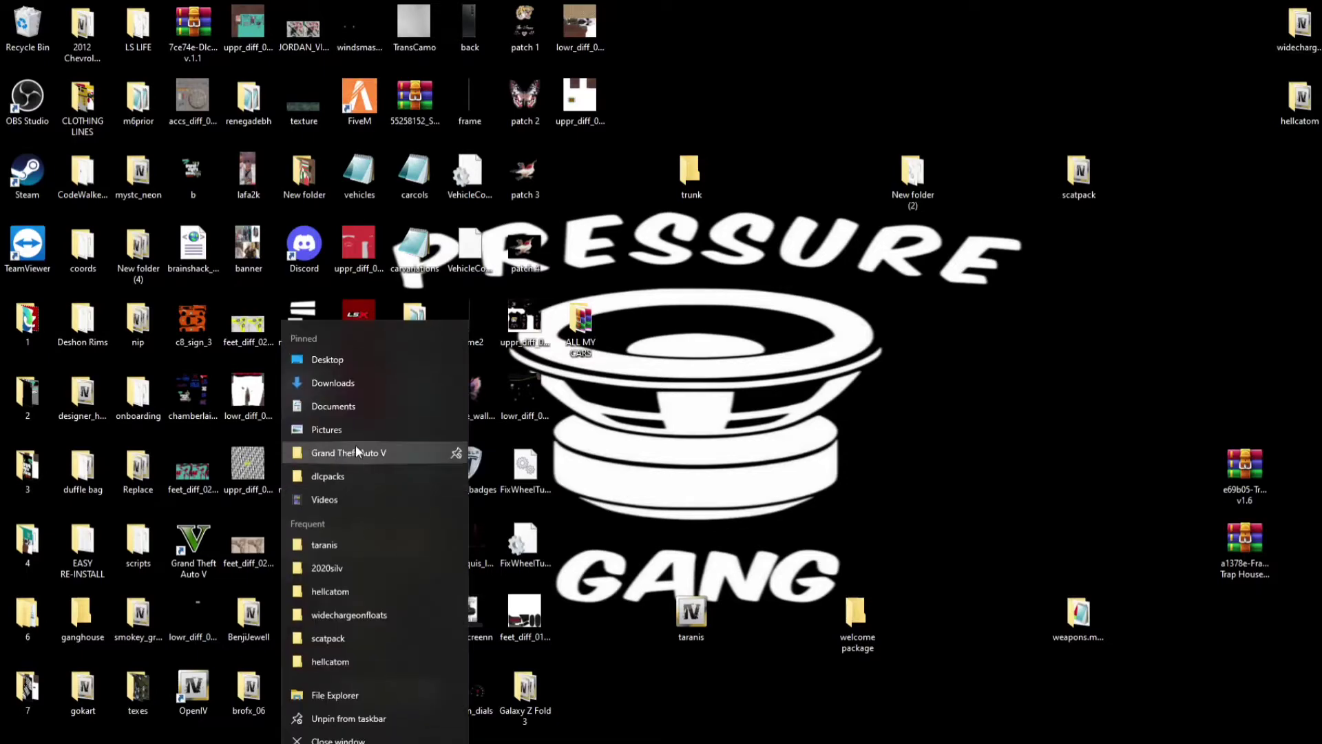
click(329, 384)
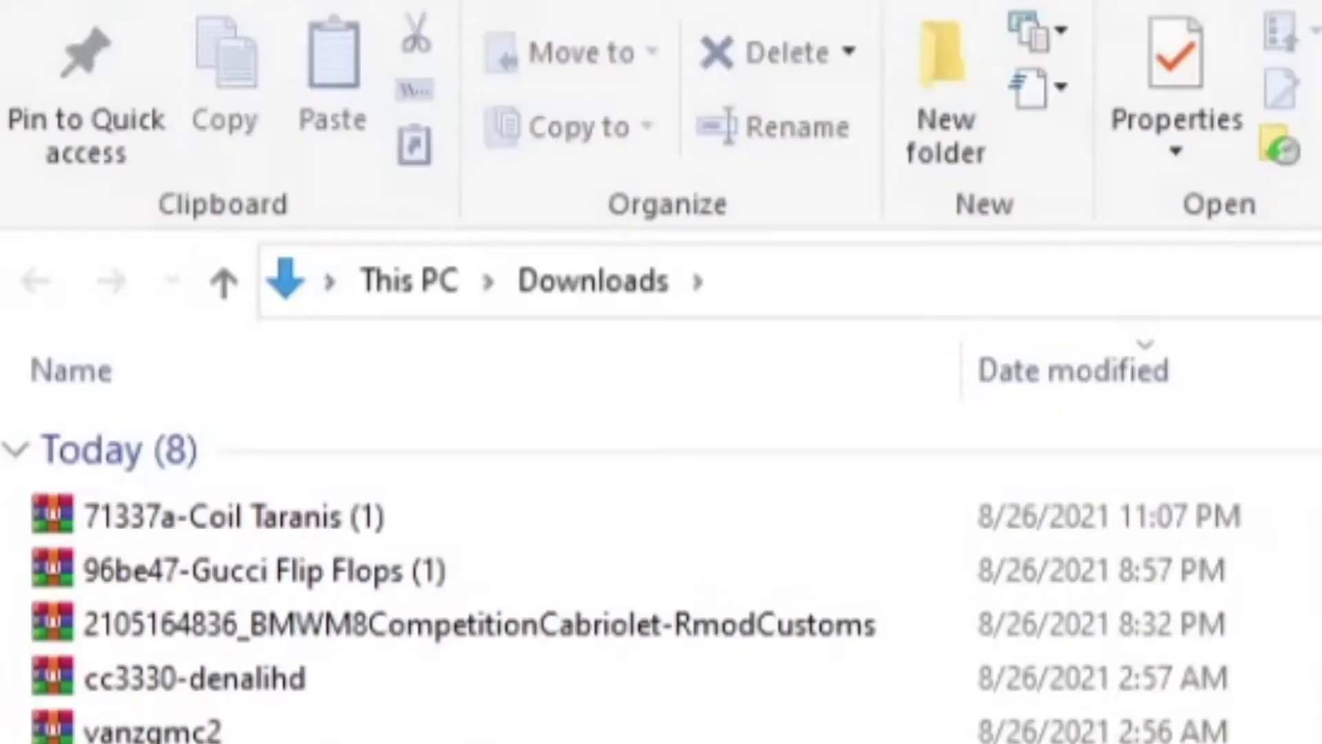
double_click(344, 527)
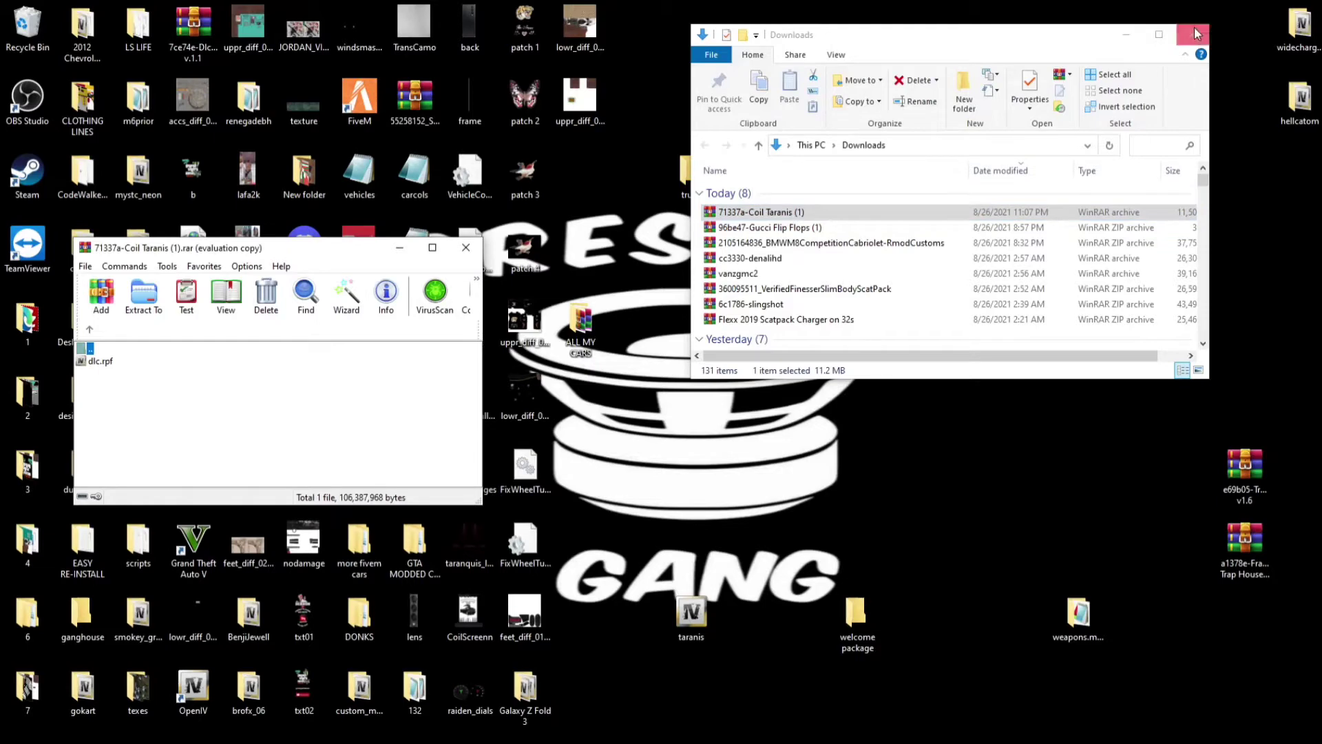
click(1192, 34)
click(390, 322)
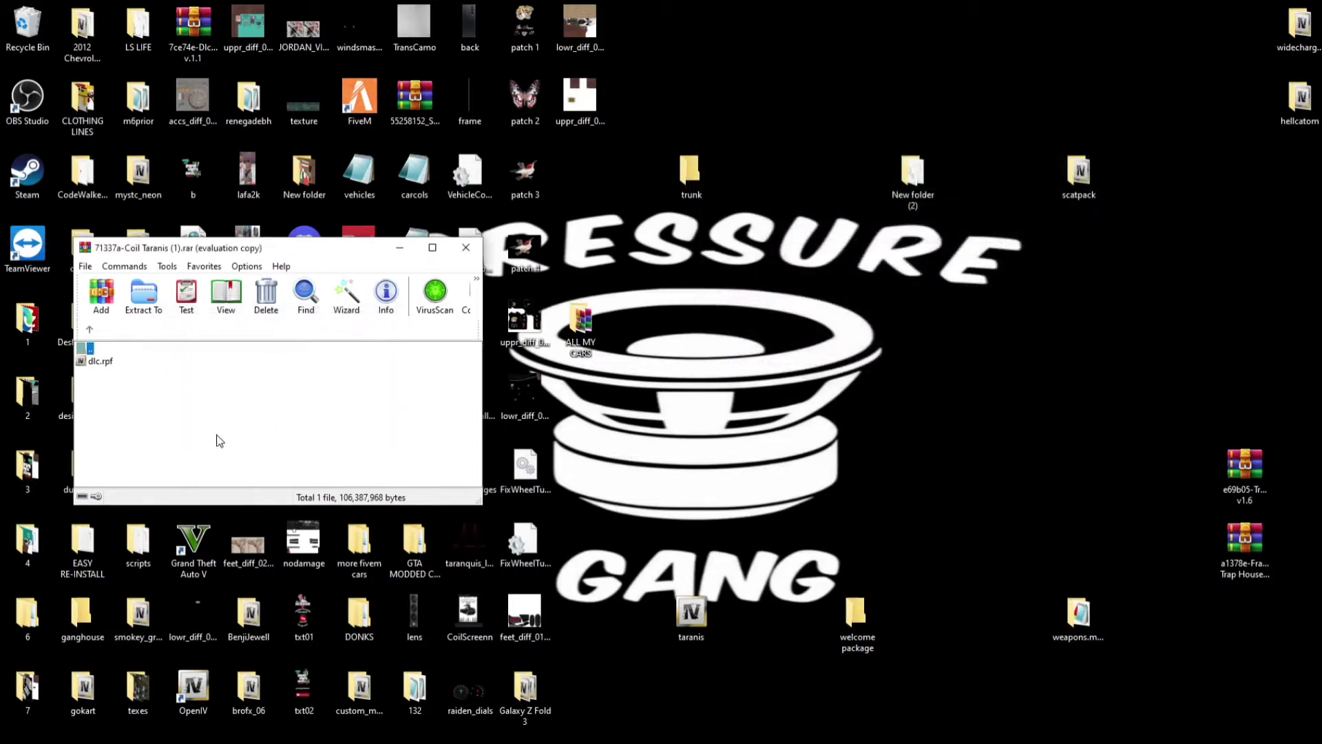
click(91, 330)
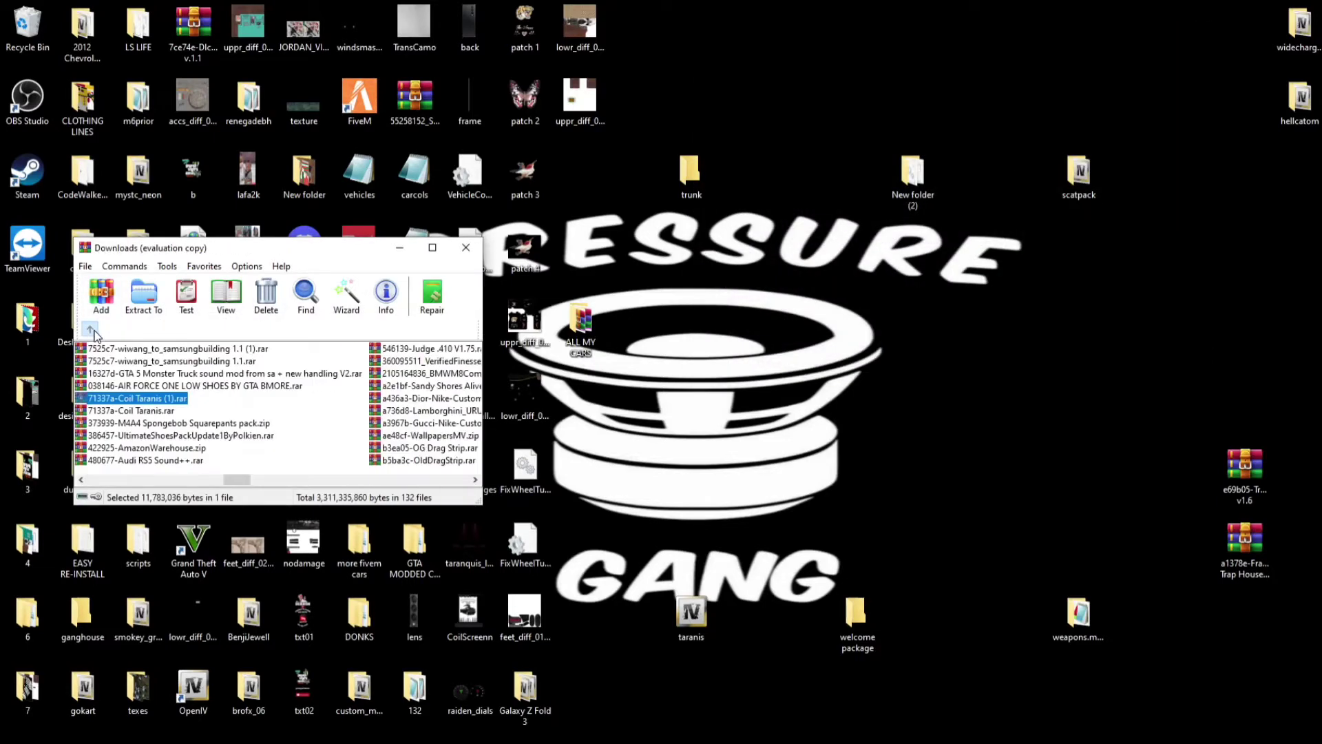
click(466, 247)
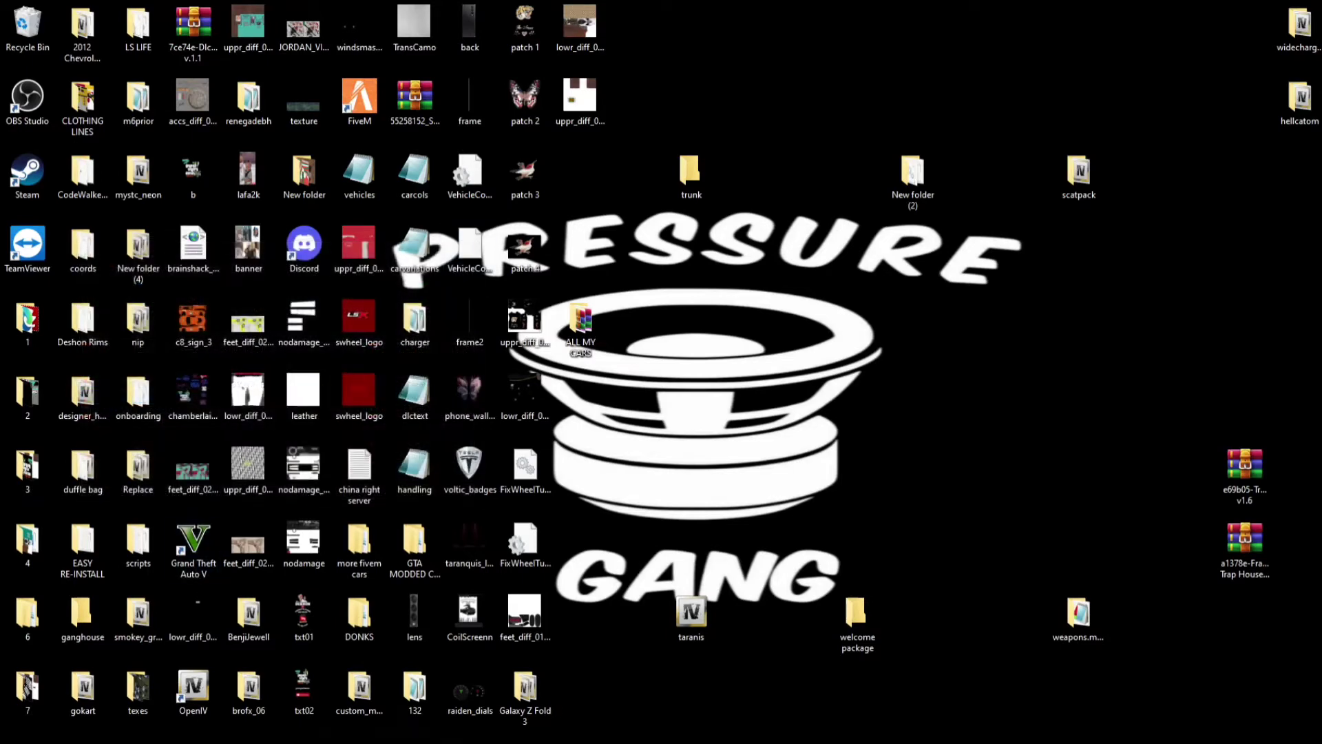
right_click(374, 742)
click(357, 453)
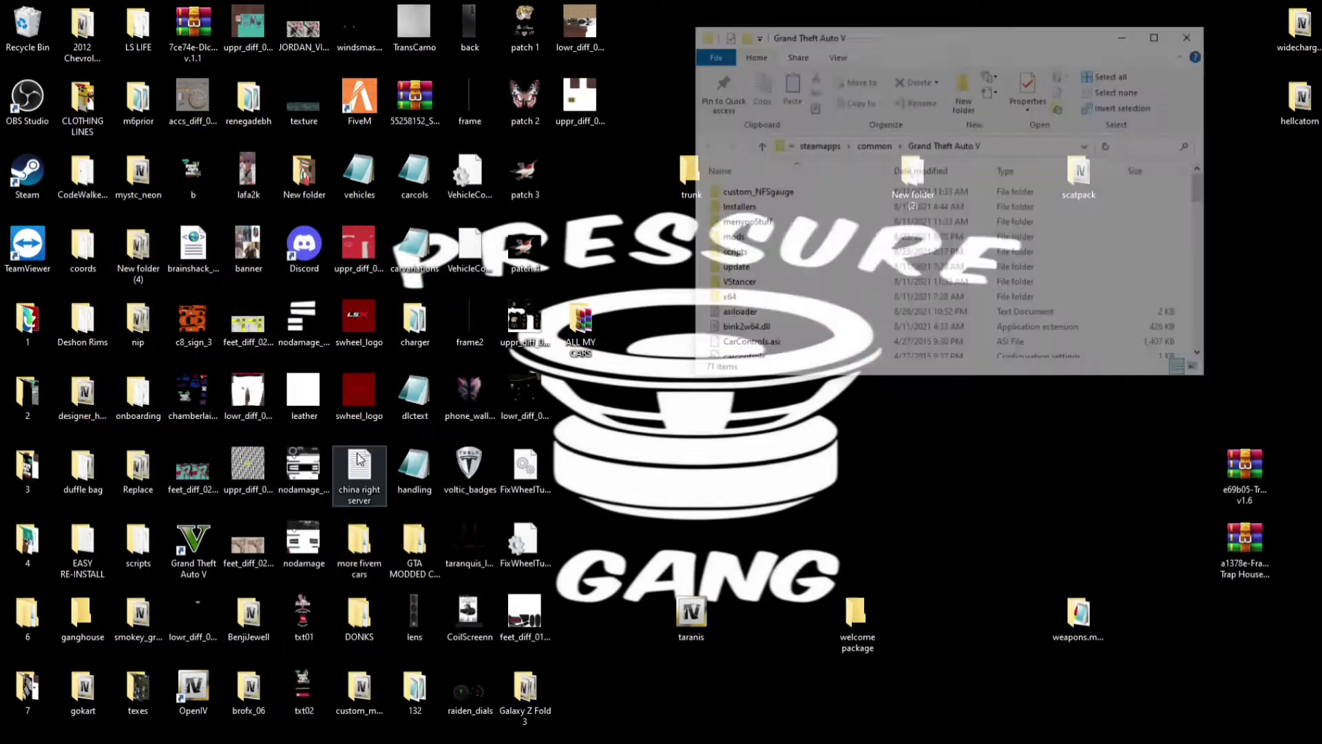
click(1192, 34)
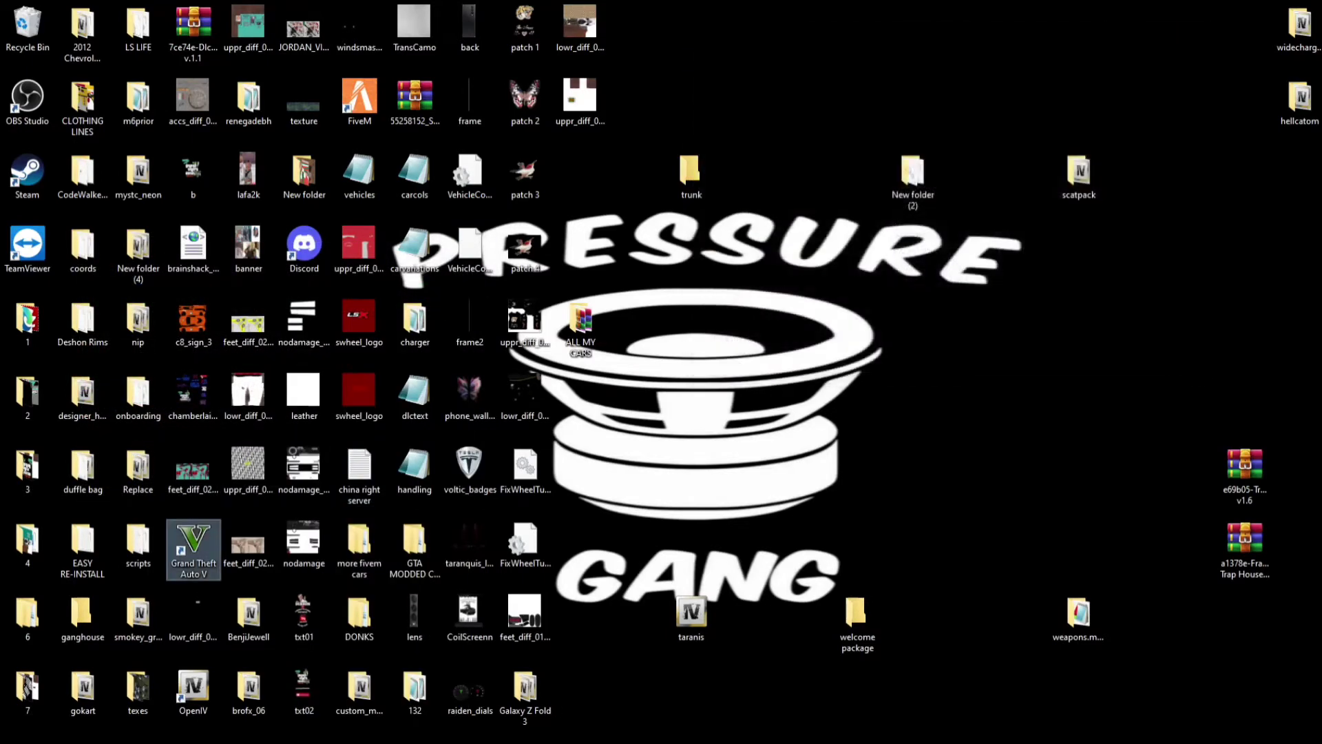
- Open the dlcpacks folder and move its window to the lower part of the desktop, clear of the other windows
right_click(375, 743)
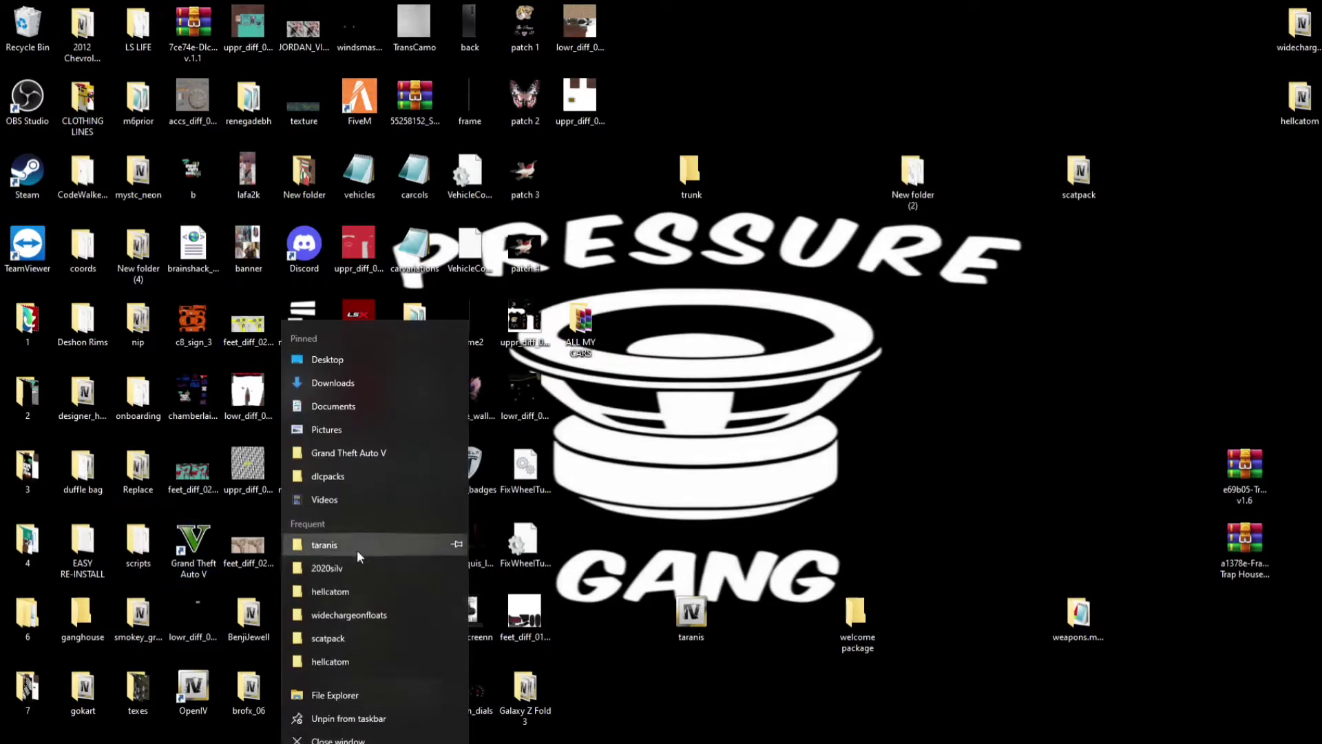
click(350, 476)
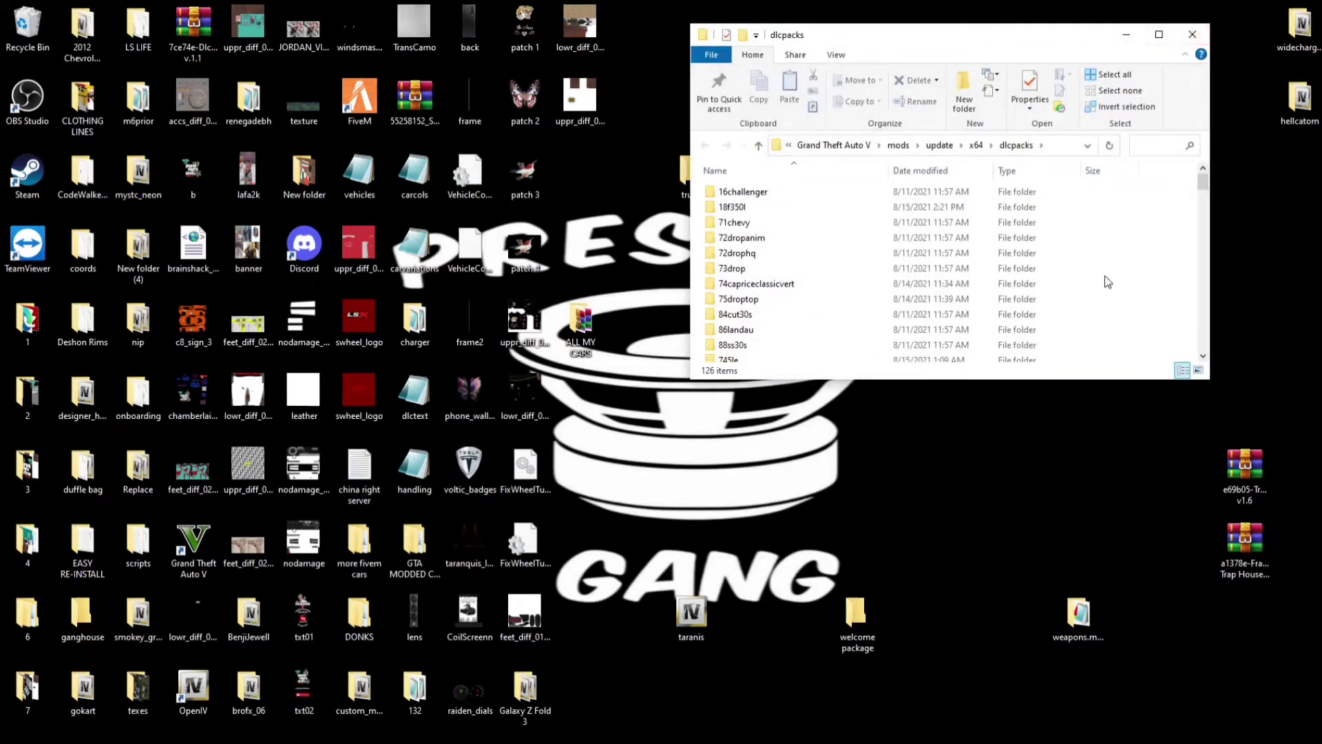
drag(996, 42, 1157, 416)
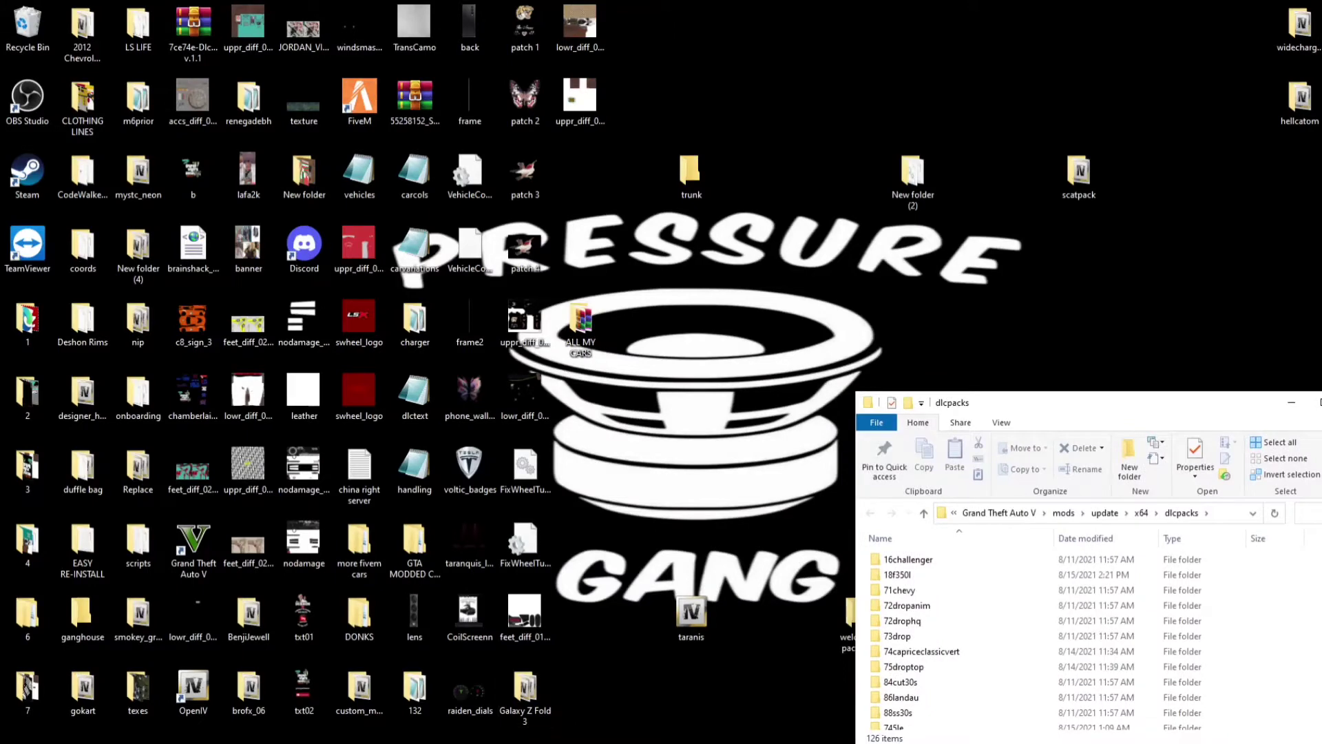
- Switch to OpenIV, place it above the dlcpacks window, and set the Downloads folder window beside dlcpacks
key(alt+Tab)
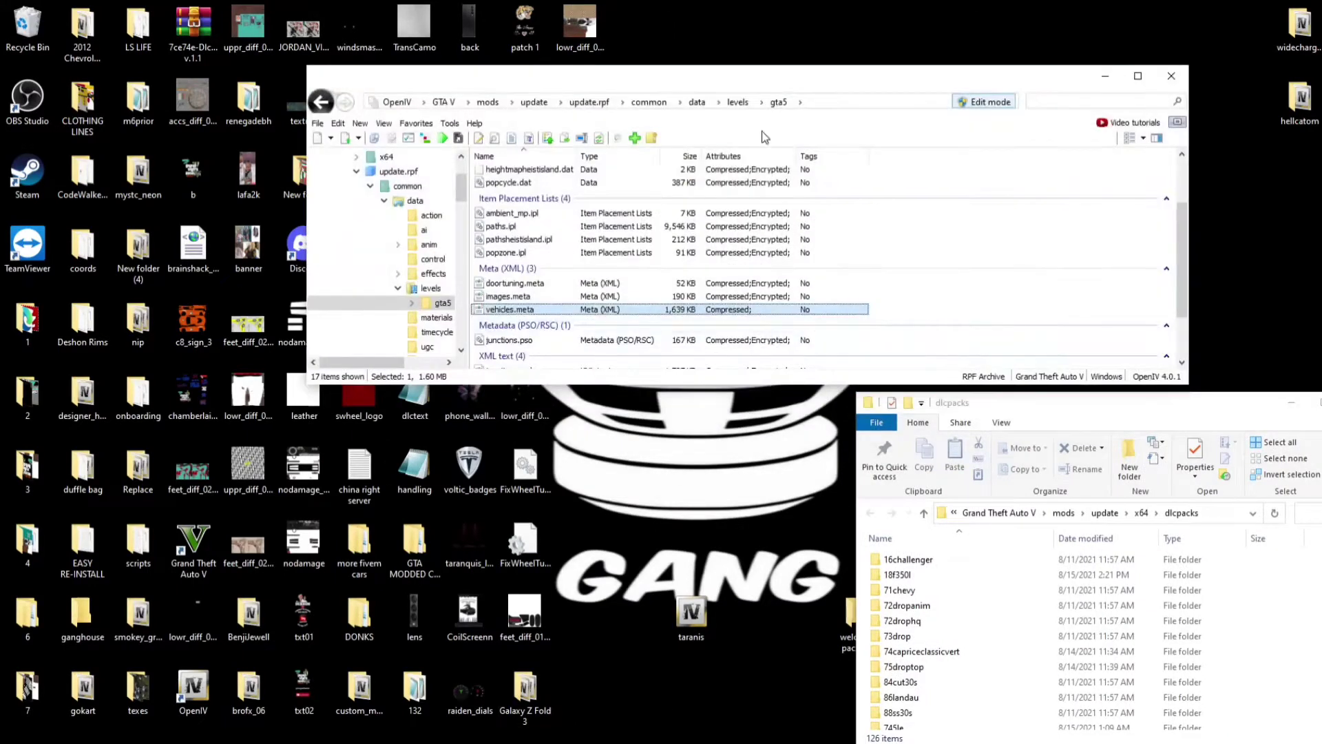
drag(808, 69, 990, 22)
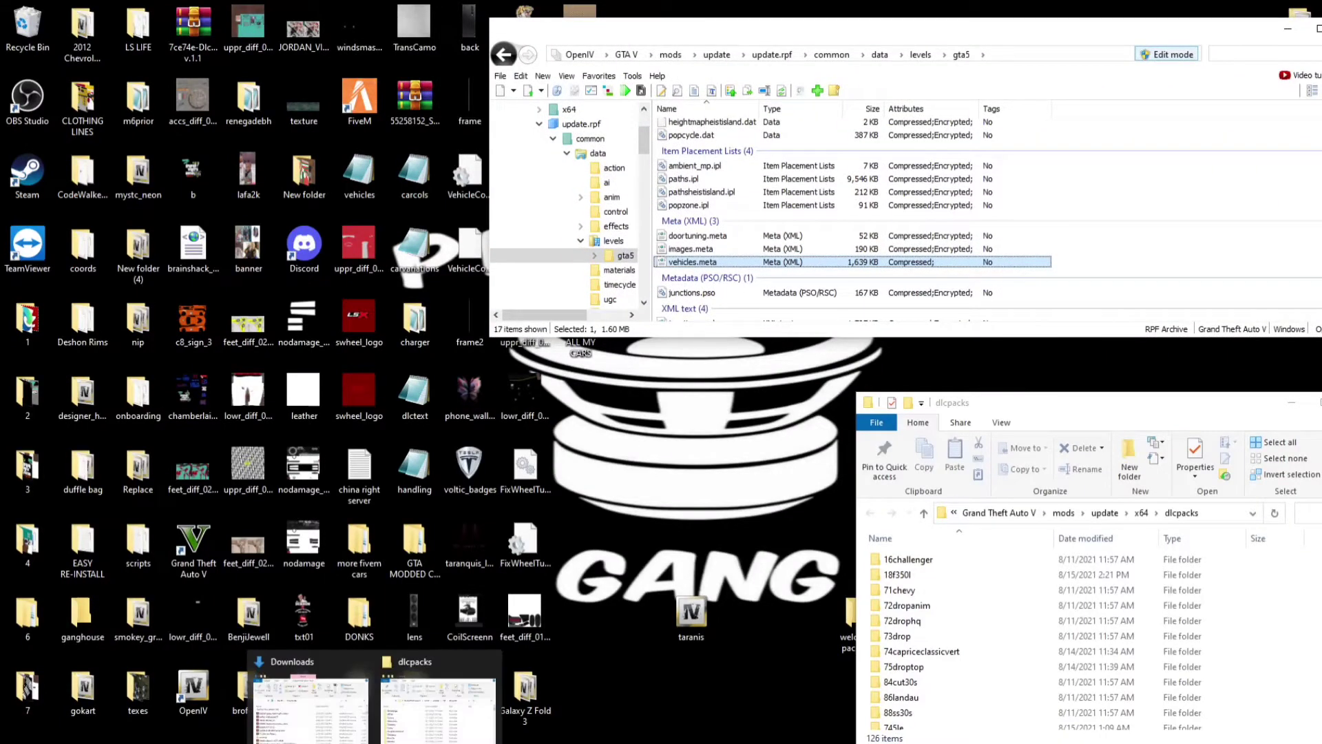
click(307, 696)
drag(1016, 81, 545, 404)
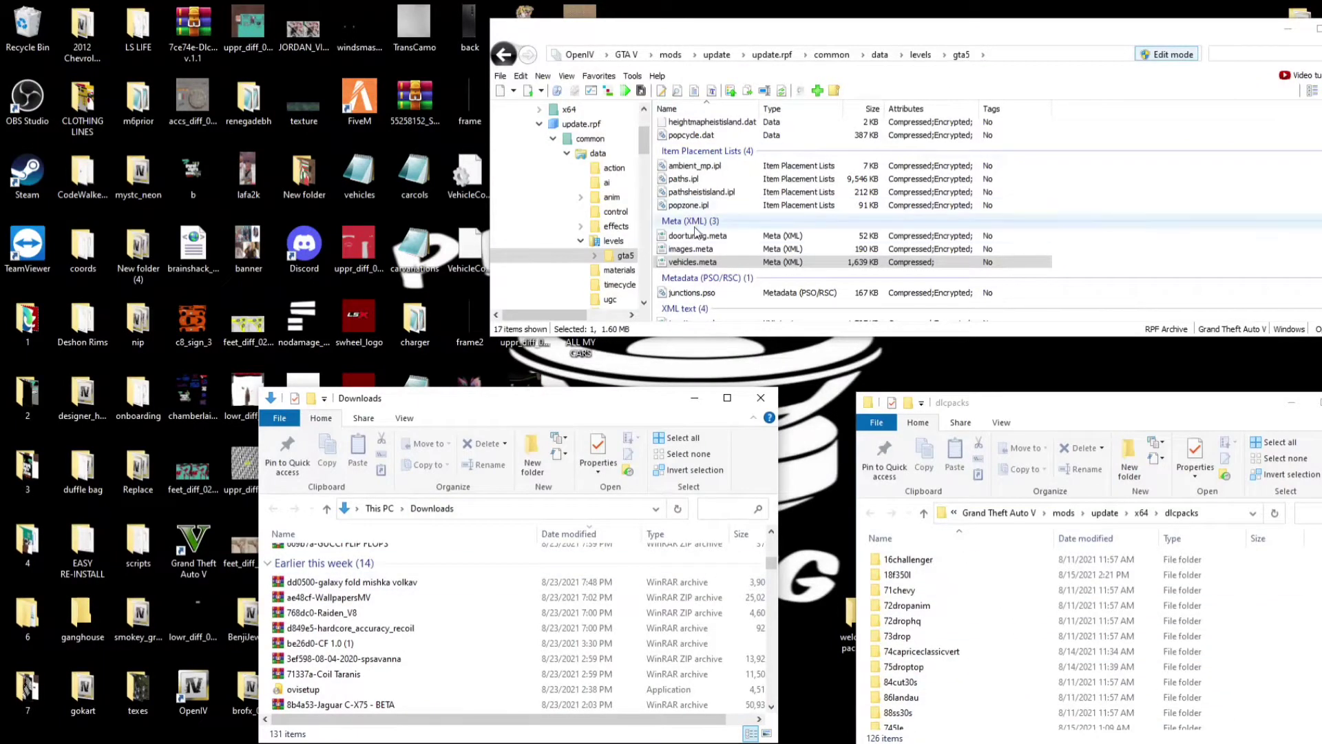
- Turn OpenIV's edit mode off and on again, accepting the automatic-save warning
click(1173, 55)
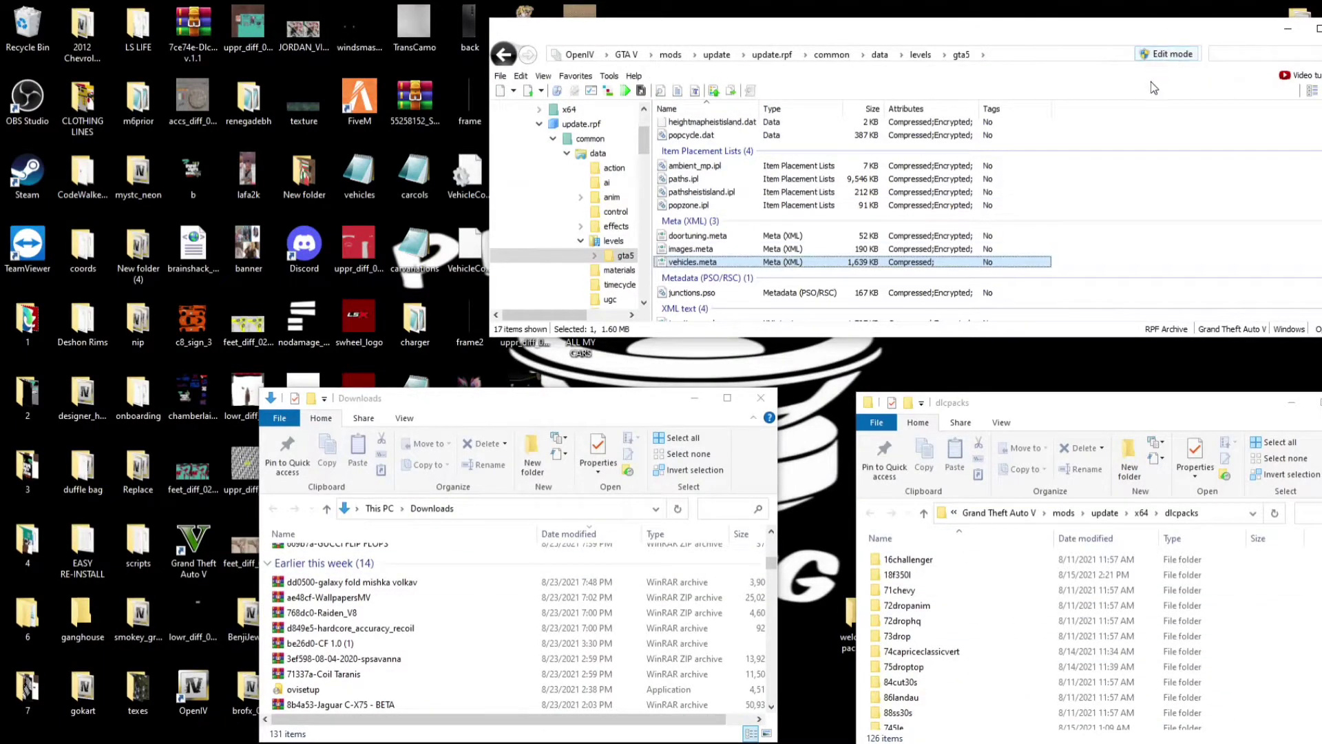
click(1165, 58)
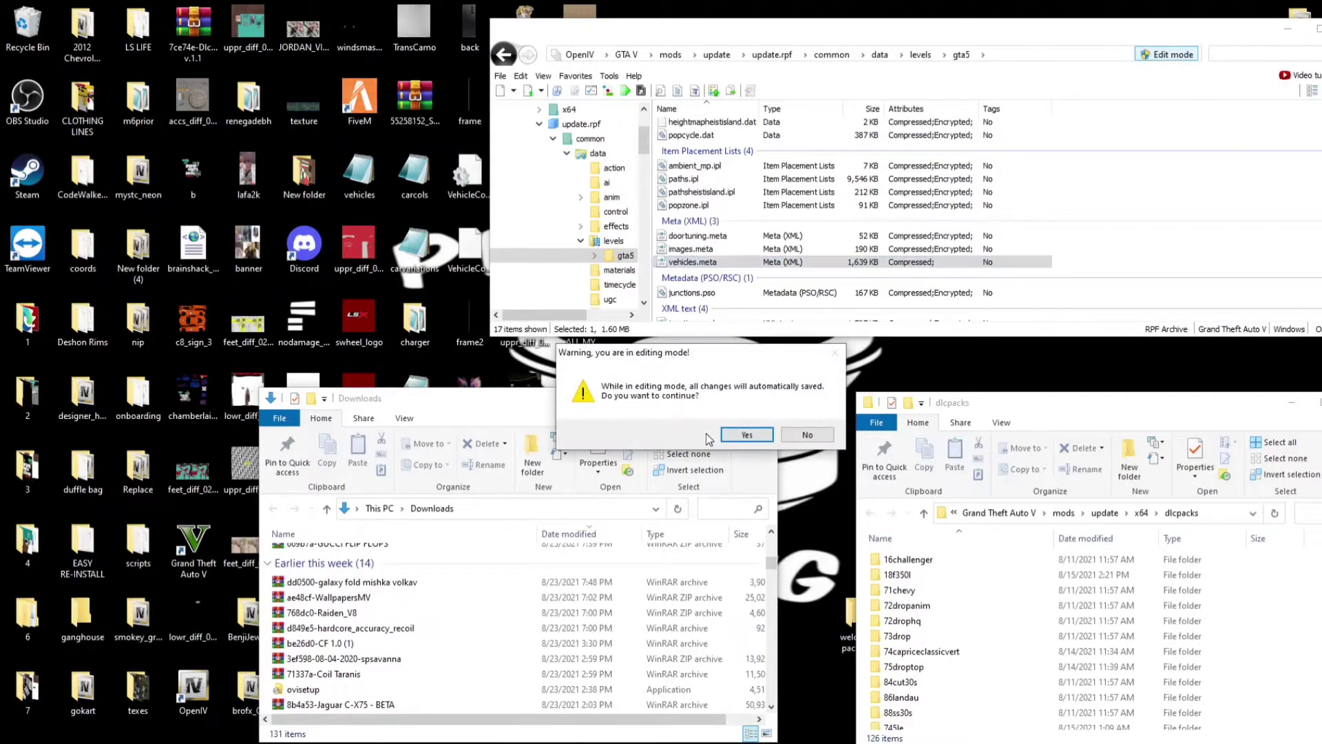
click(739, 436)
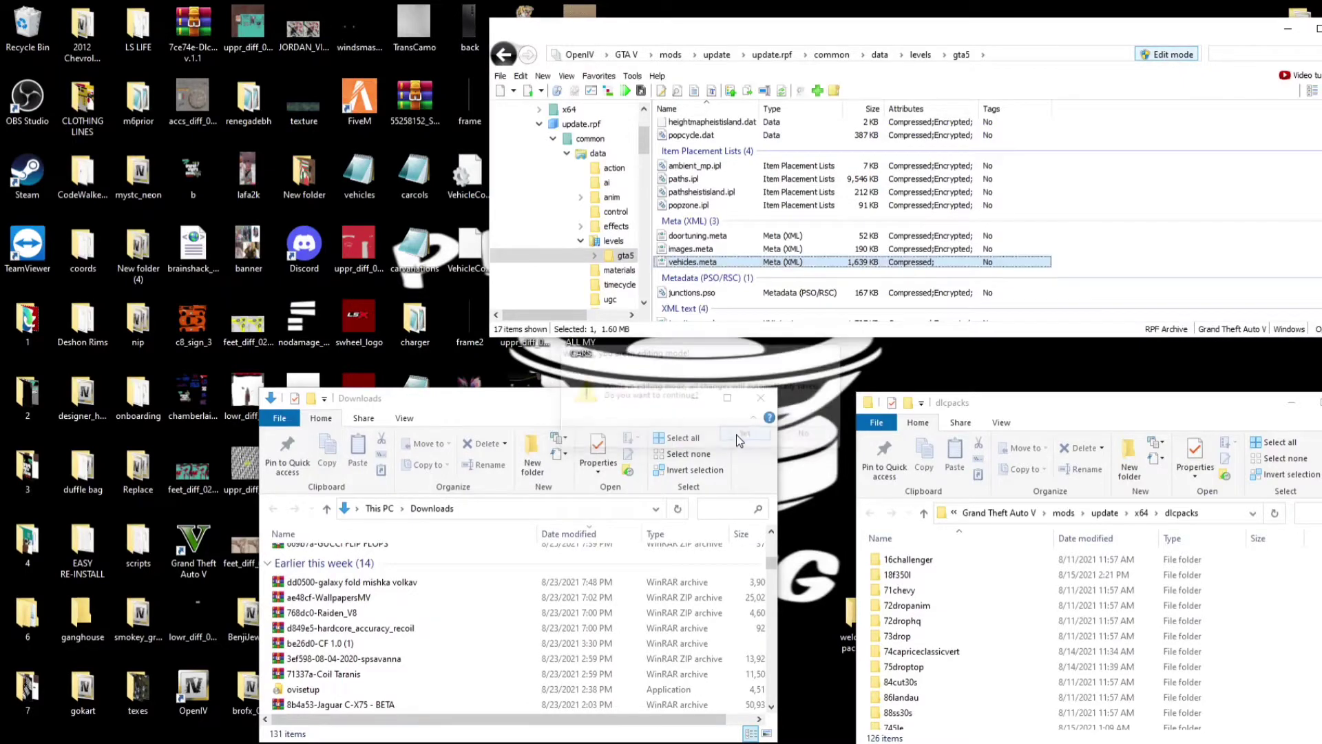
- Browse from the GTA V root folder to mods > update > update.rpf > common > data
click(667, 55)
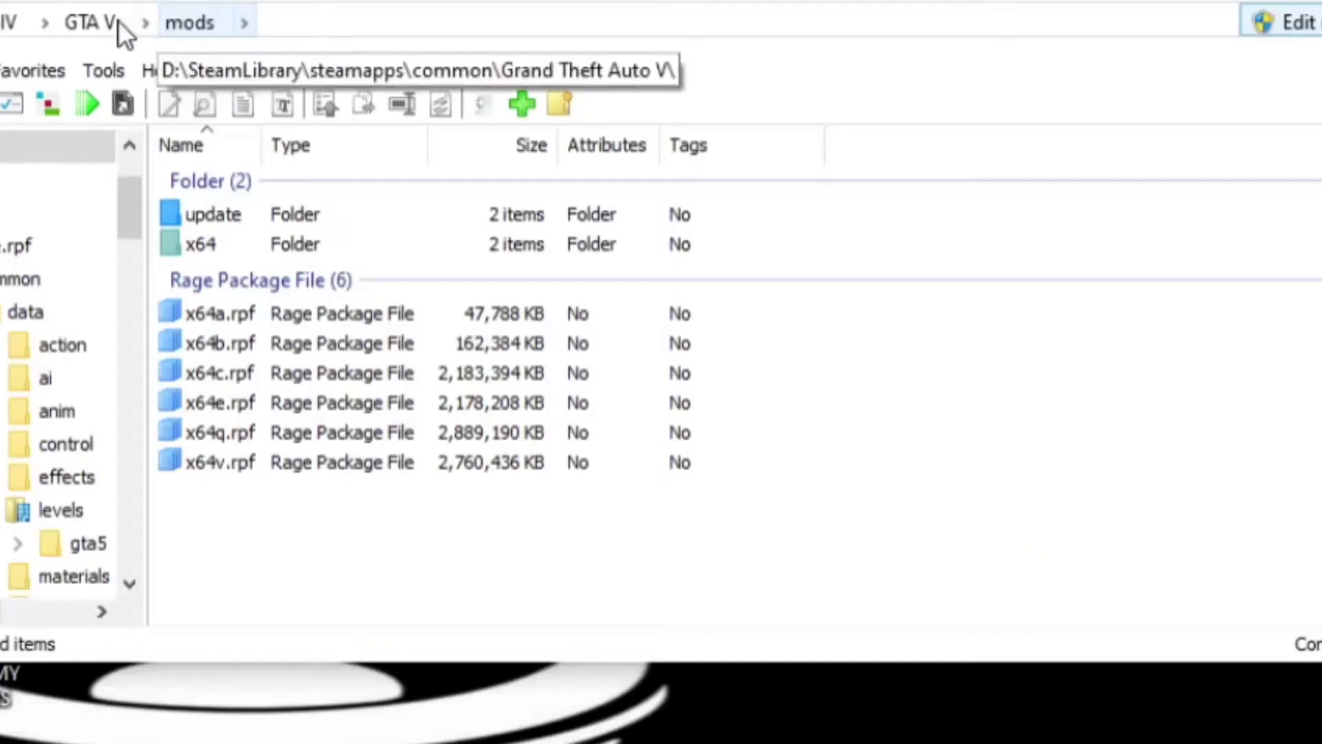
click(626, 55)
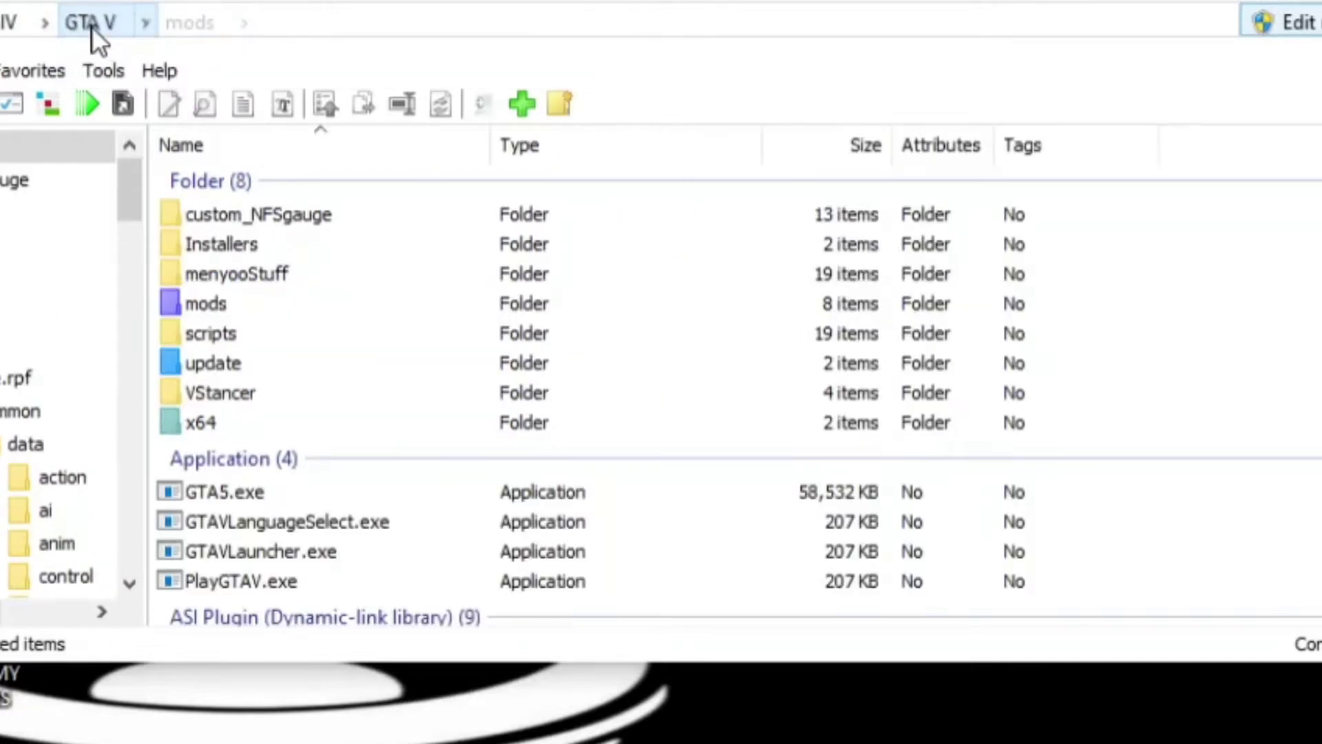
double_click(232, 307)
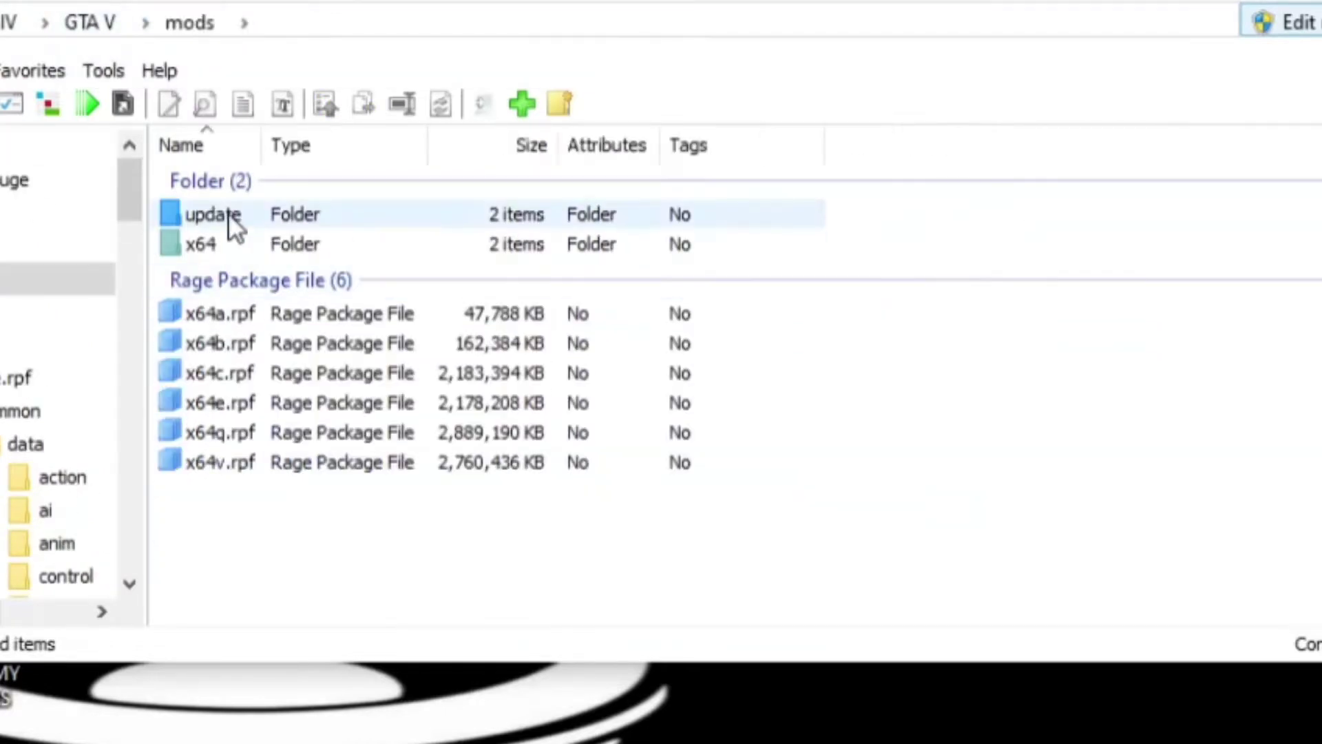
double_click(245, 215)
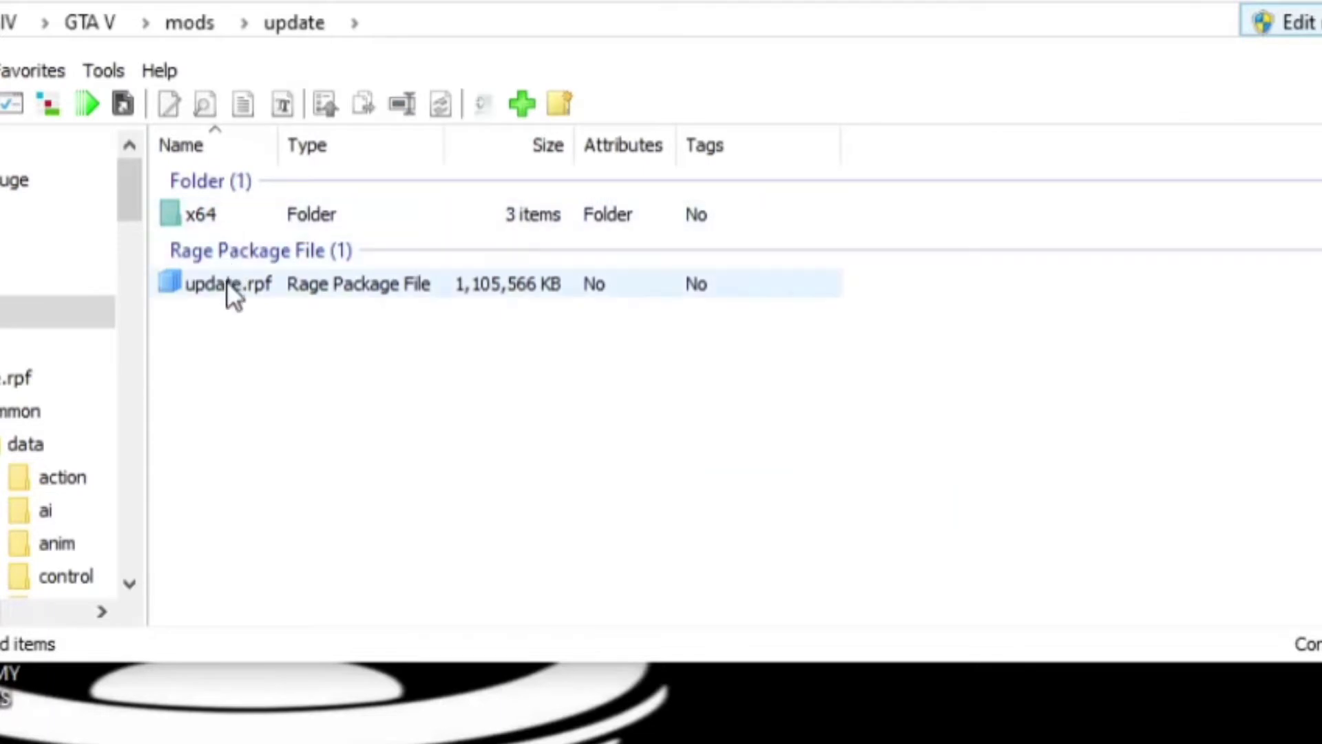
double_click(290, 279)
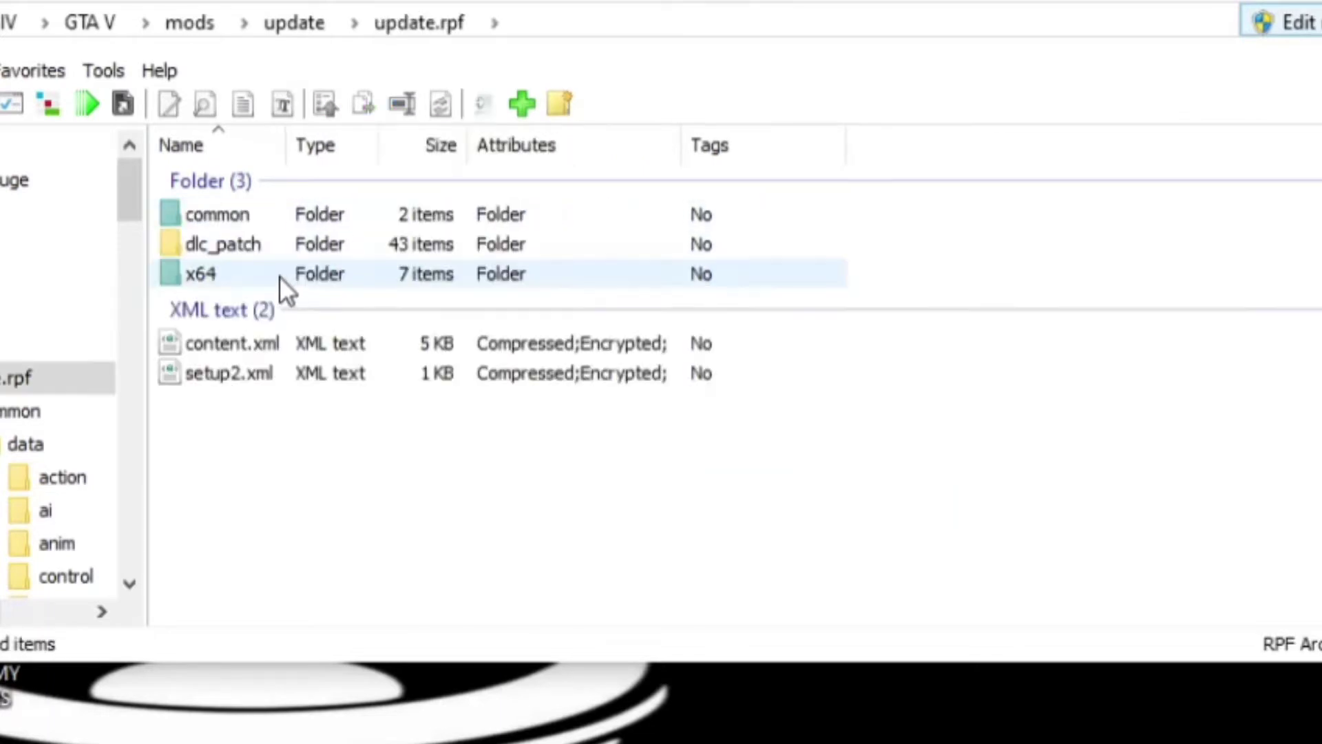
double_click(271, 215)
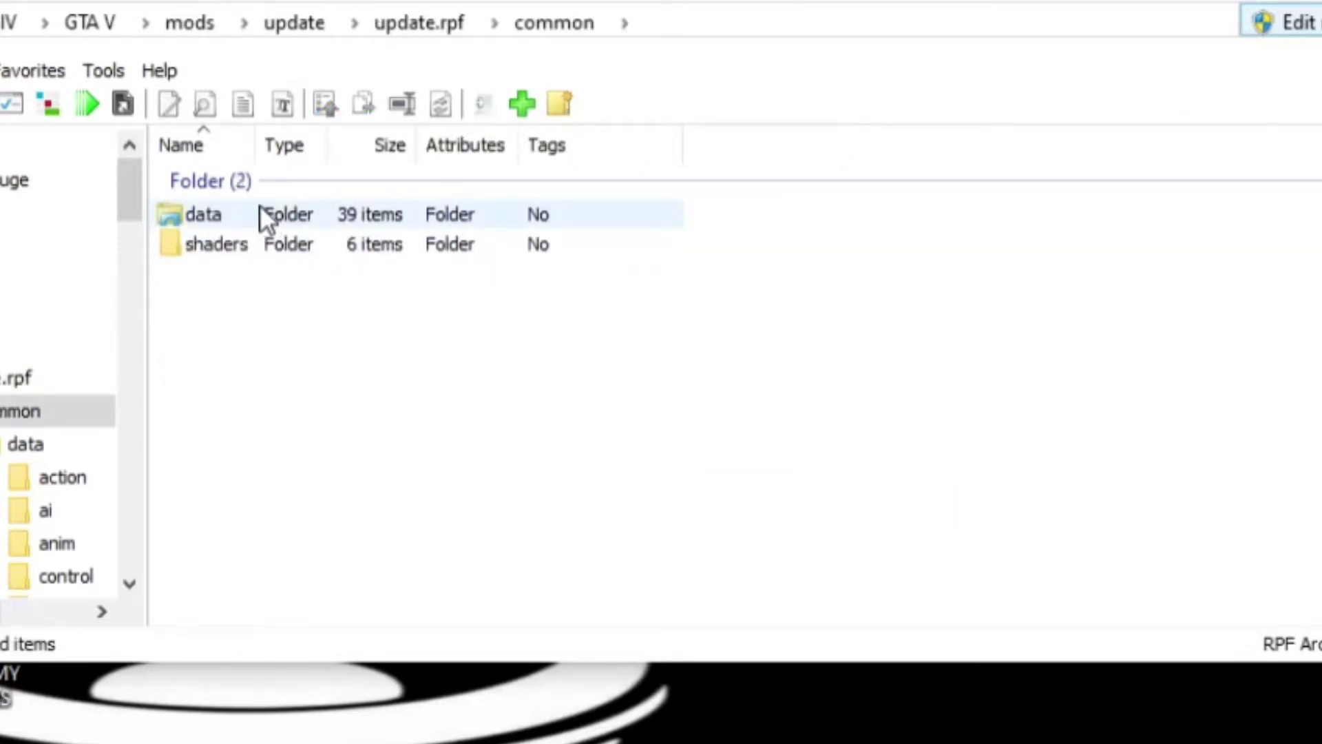
double_click(259, 213)
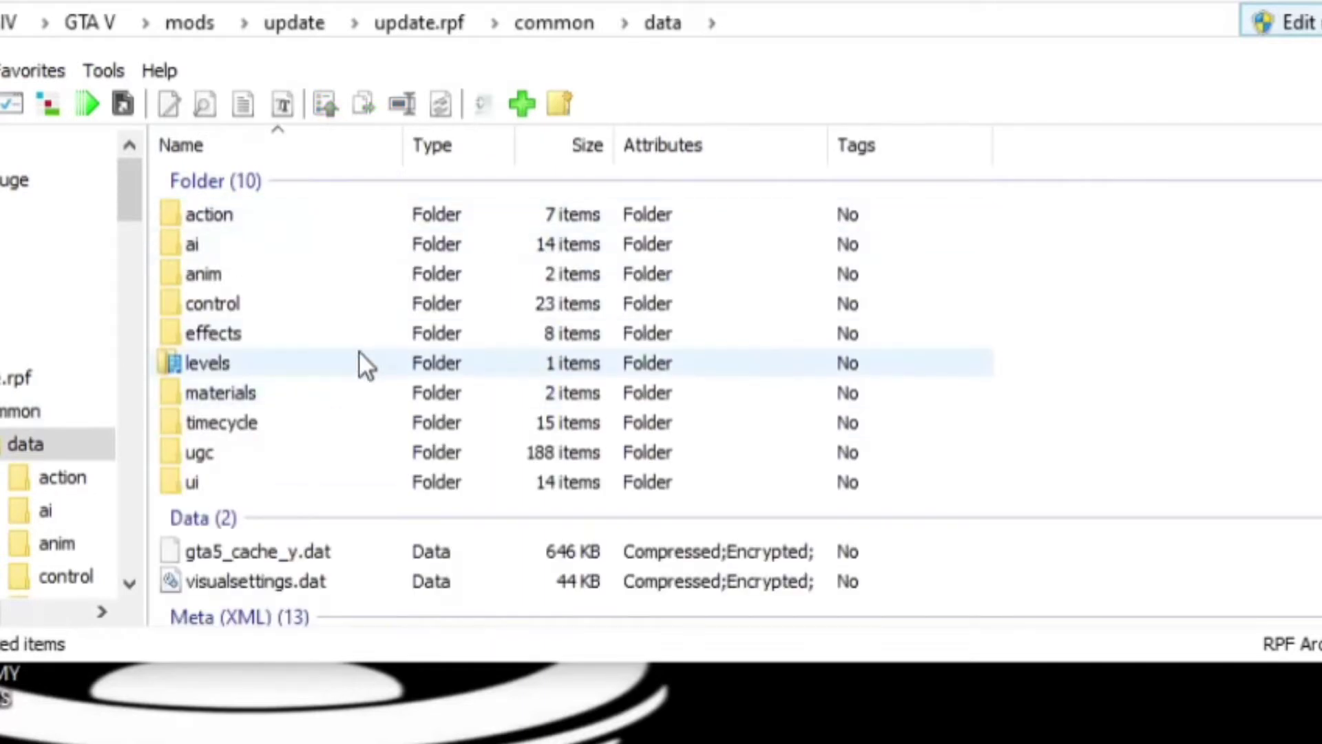
click(43, 65)
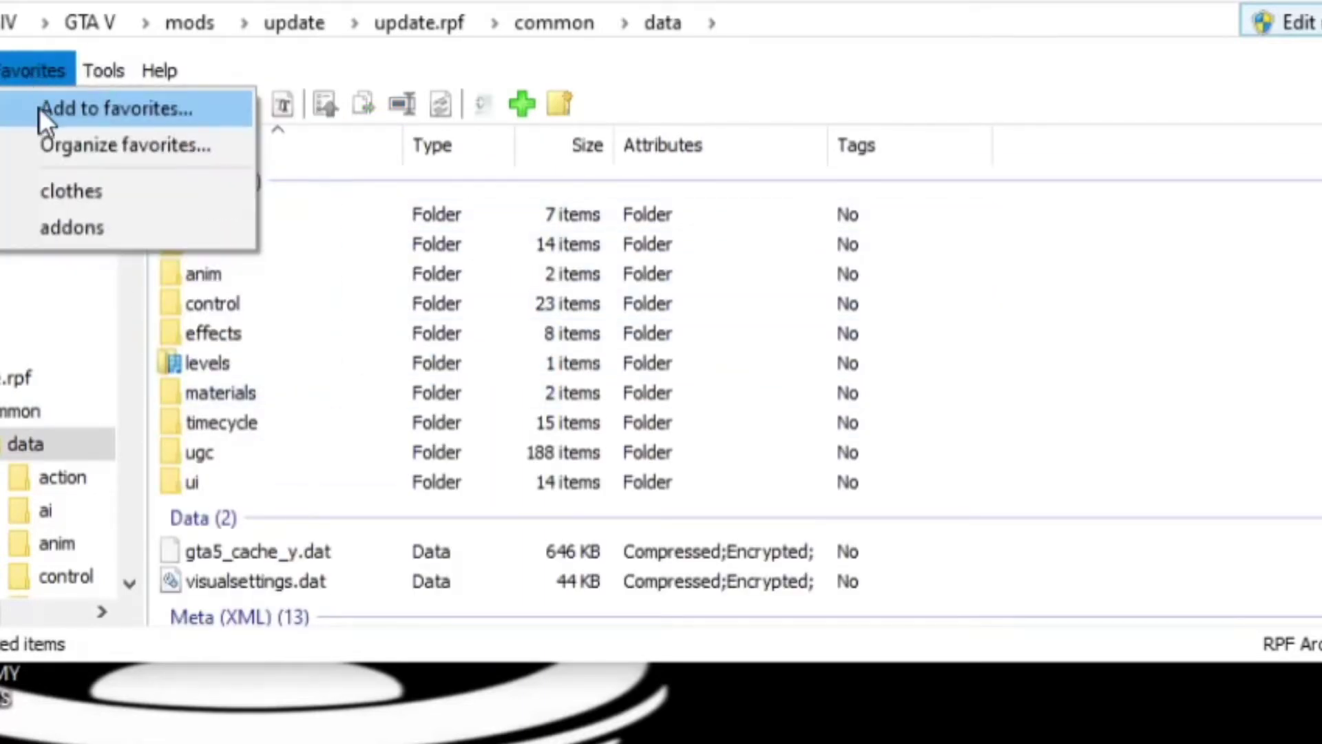
click(64, 109)
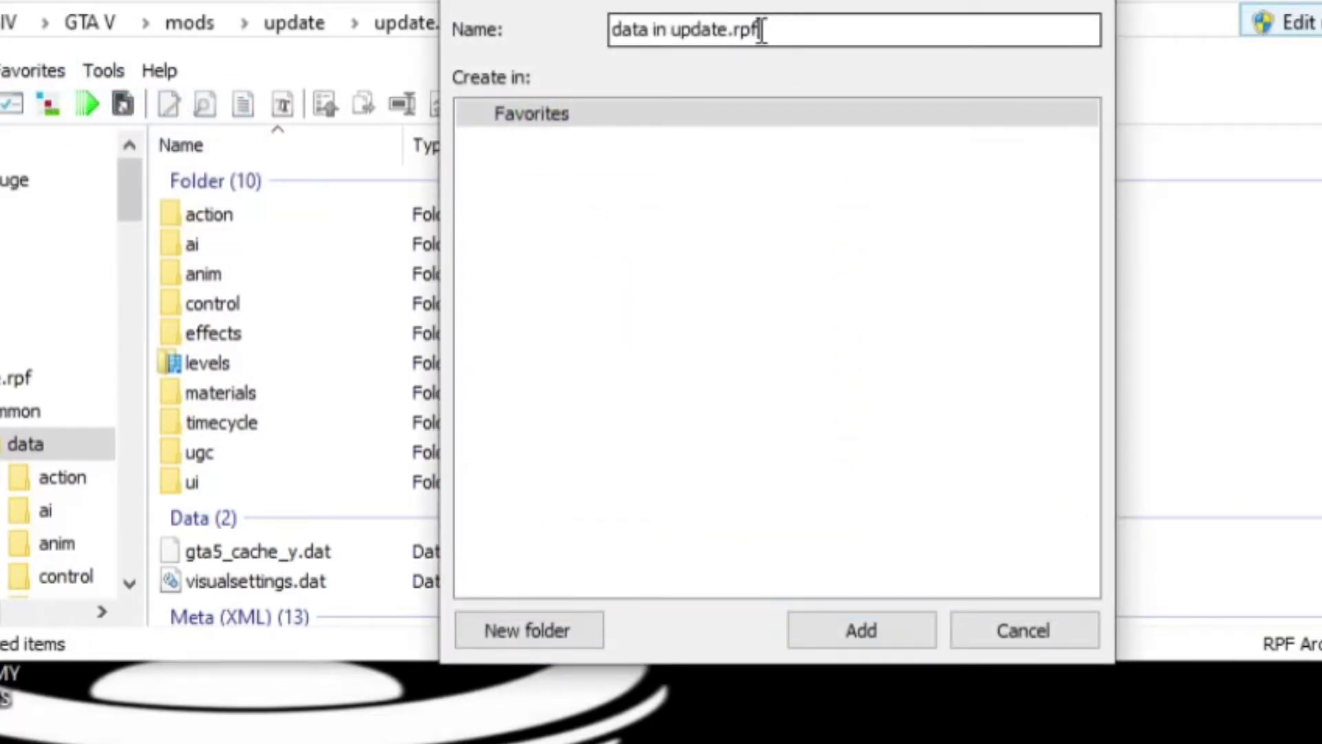
text(addons)
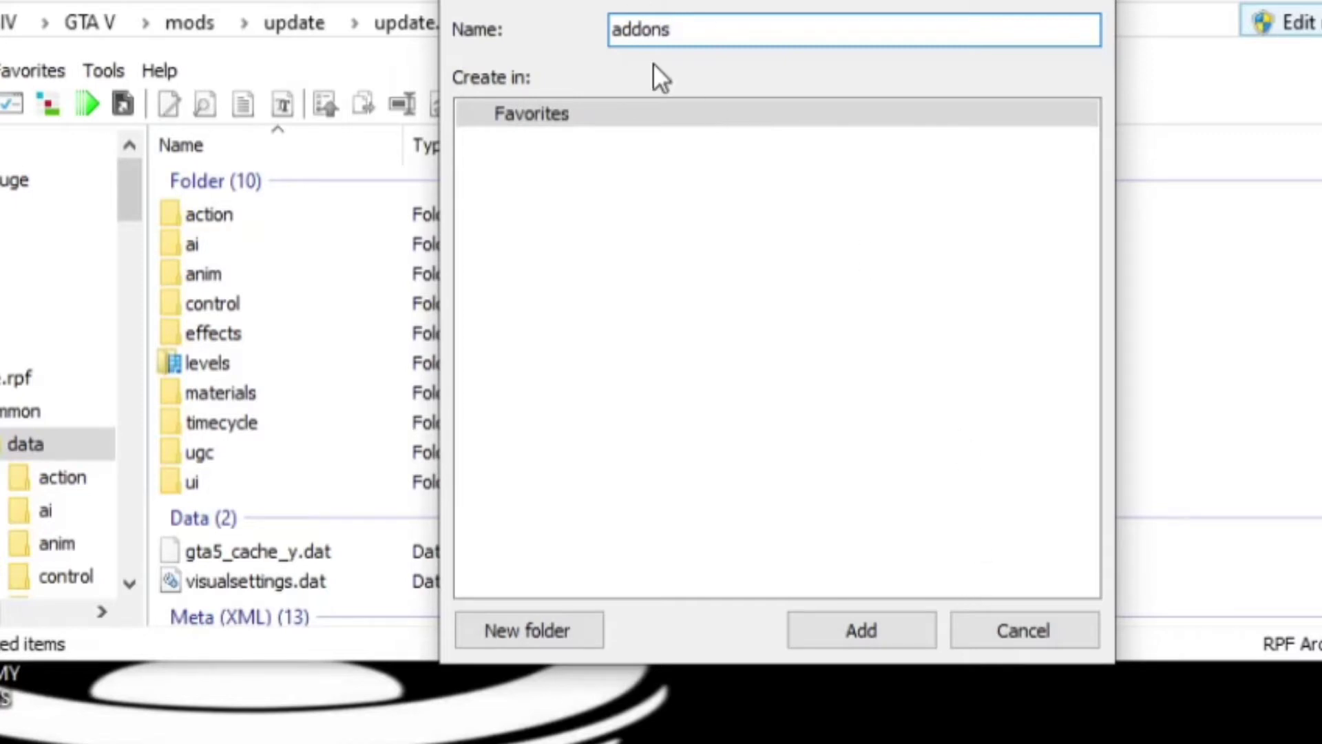
click(1064, 639)
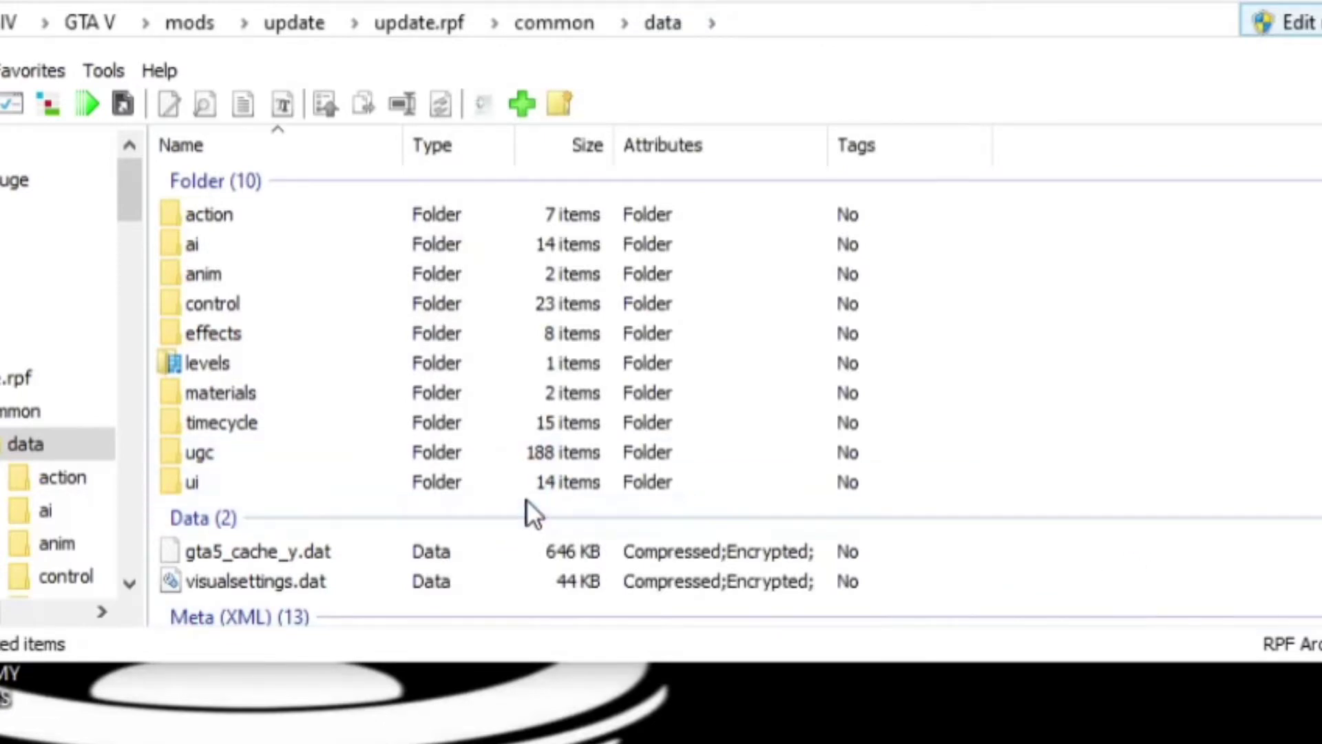
- Go back to the GTA V root folder and return to the data folder through the addons favorite
click(105, 33)
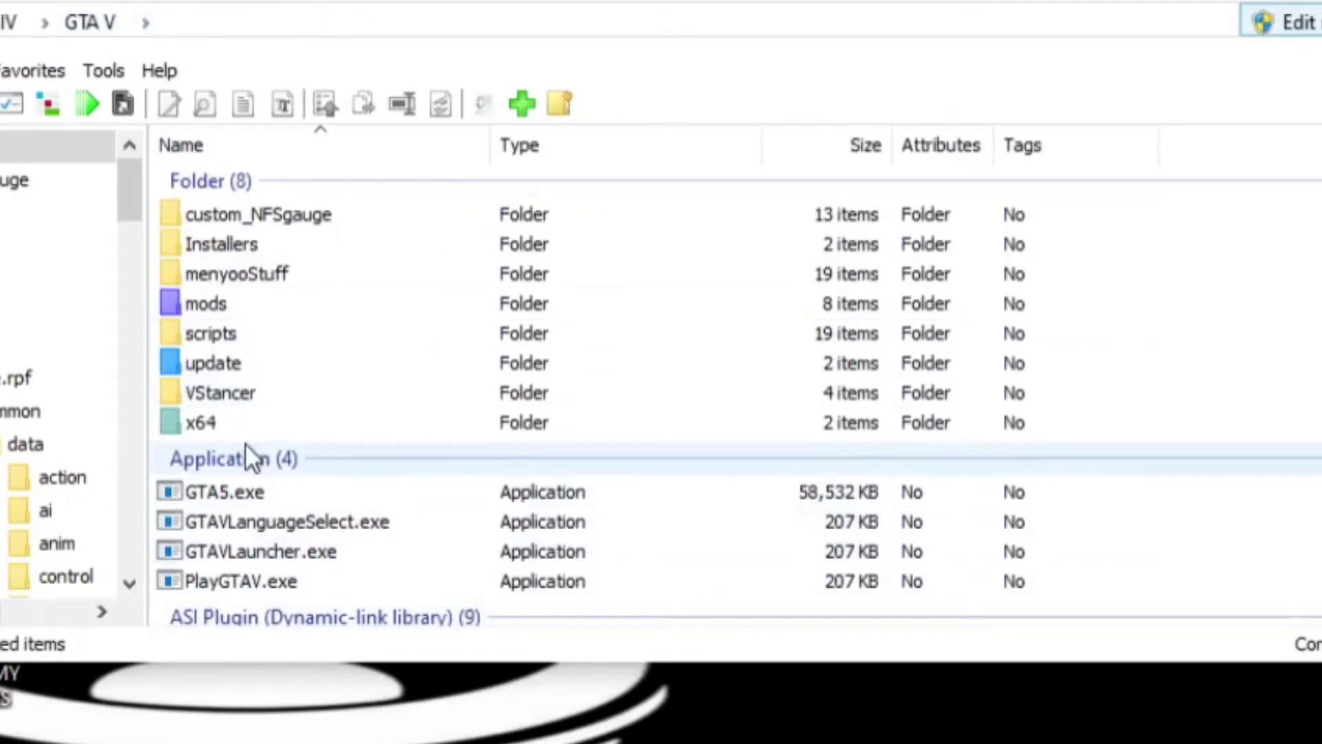
click(44, 66)
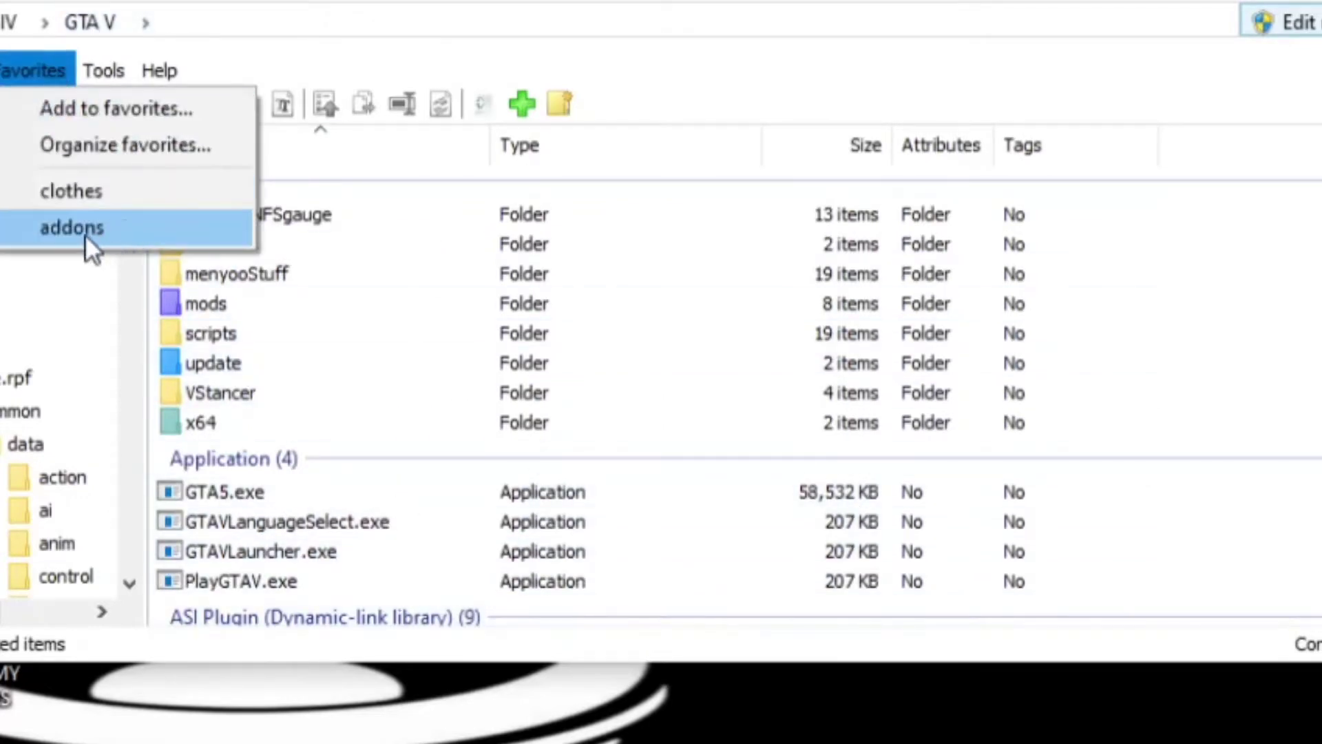
click(109, 227)
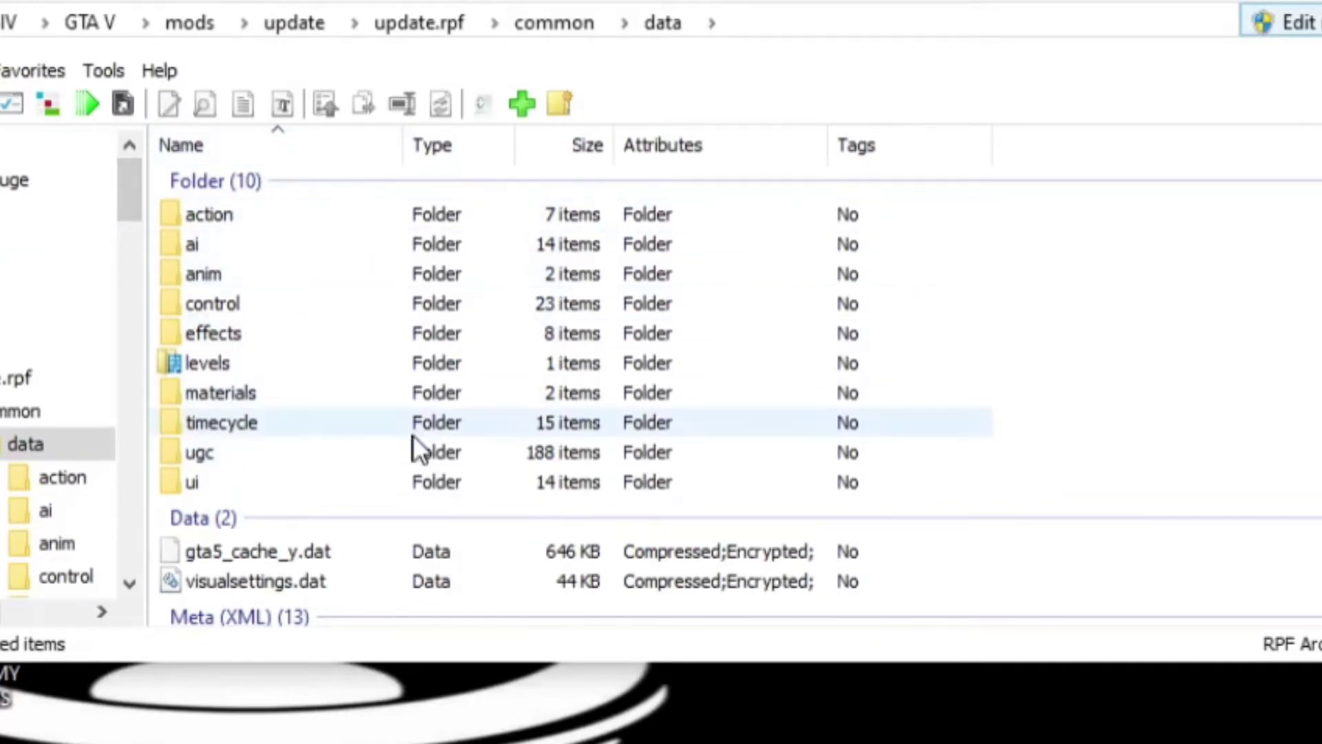
- Open dlclist.xml from the data folder for editing and go to the last entries of its dlcpacks list
scroll(544, 341, down, 4)
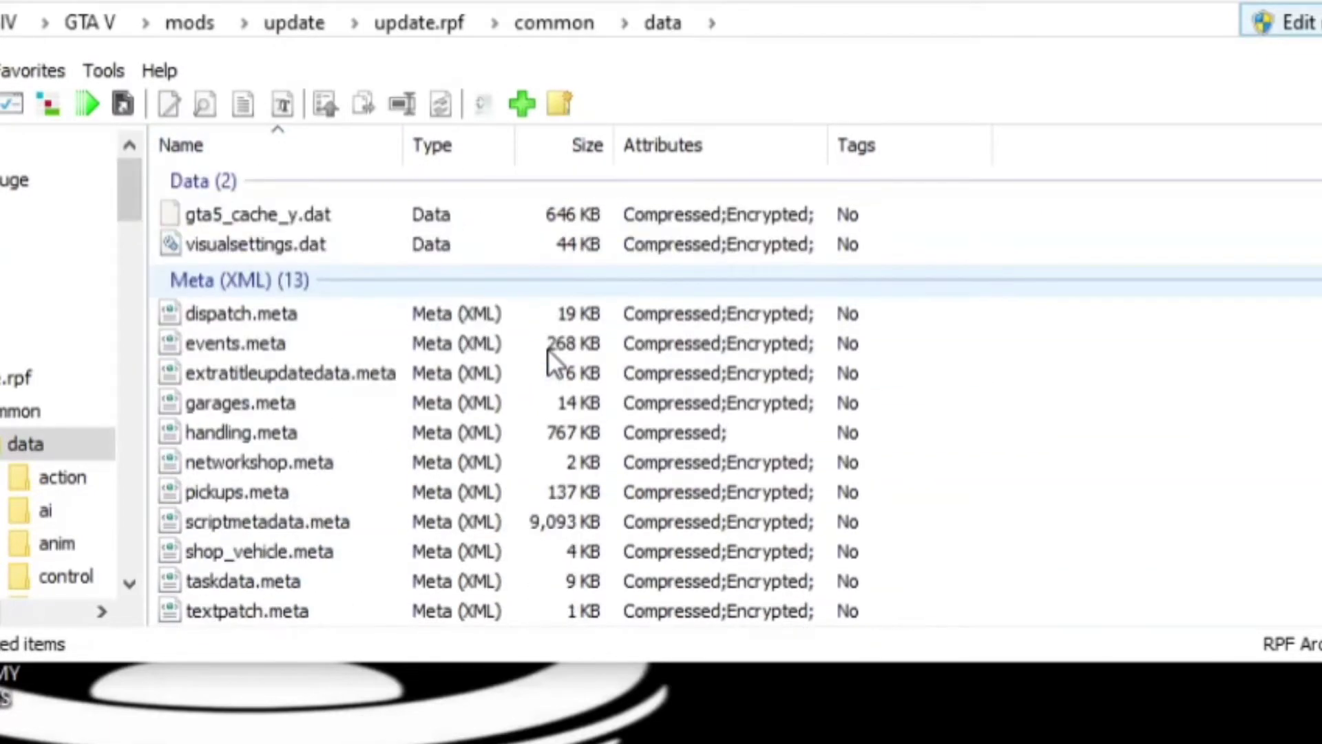
scroll(547, 349, down, 5)
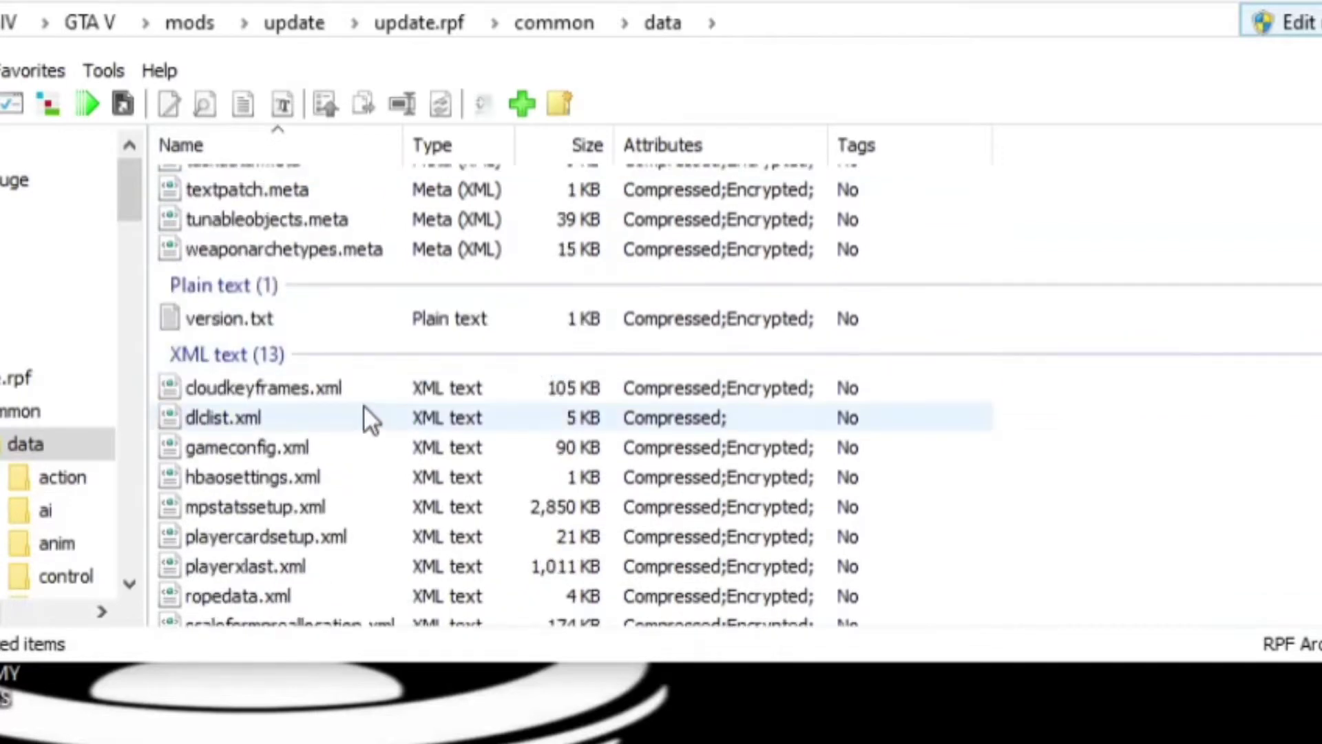
right_click(275, 416)
click(395, 469)
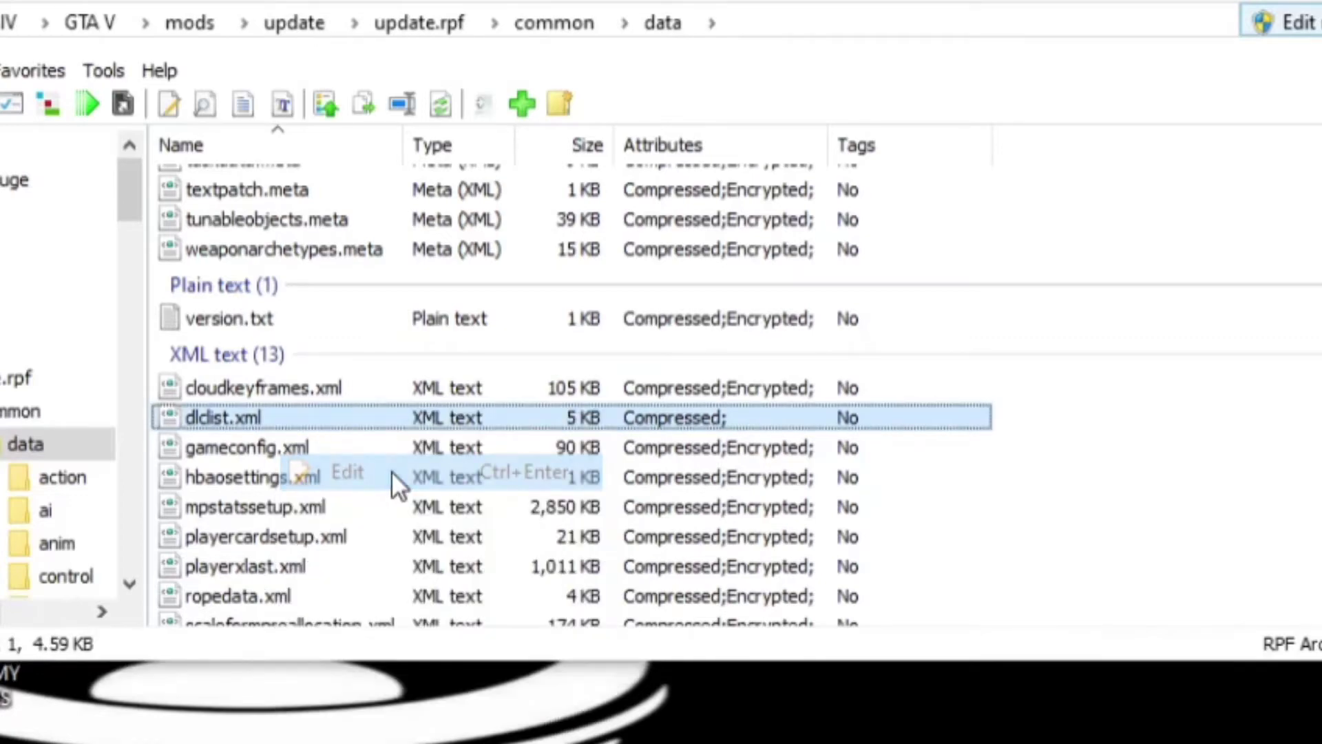
scroll(577, 387, down, 8)
scroll(577, 387, down, 20)
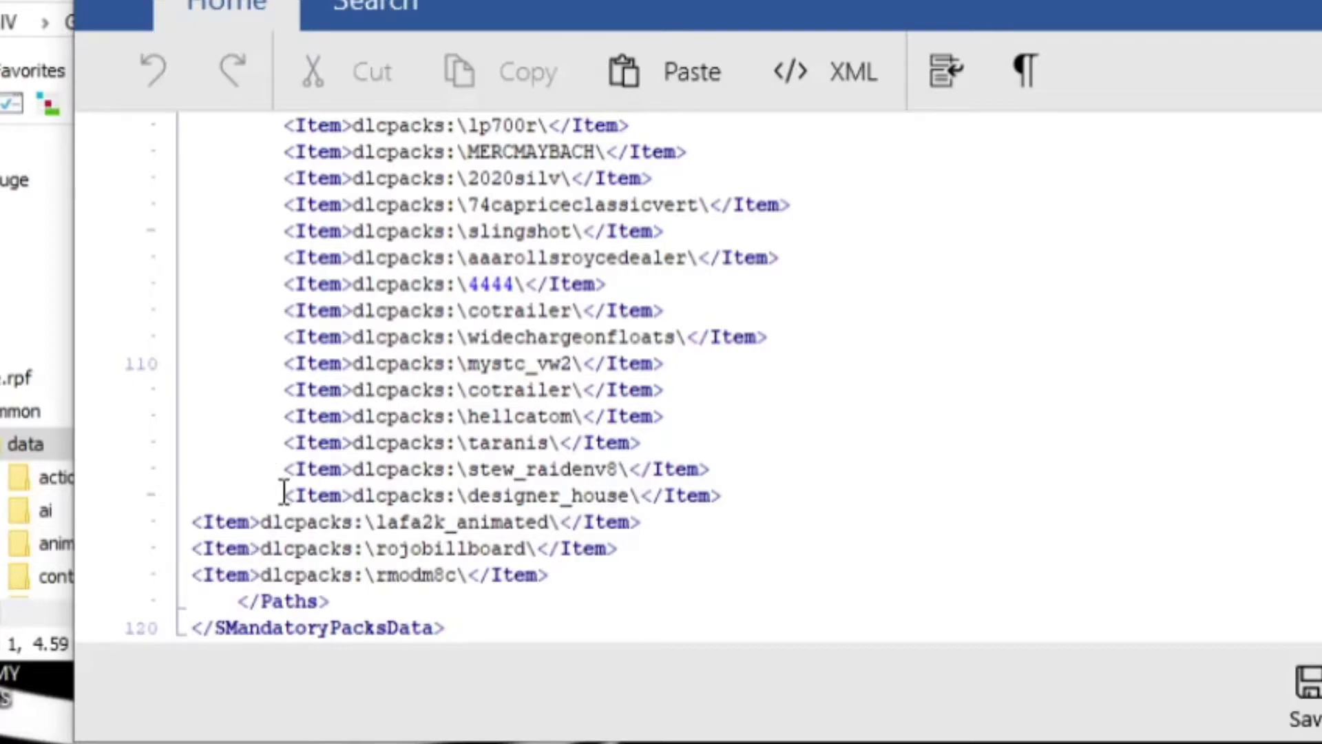
- Duplicate the designer_house item line directly below itself and select the designer_house name in the copy
drag(284, 495, 731, 498)
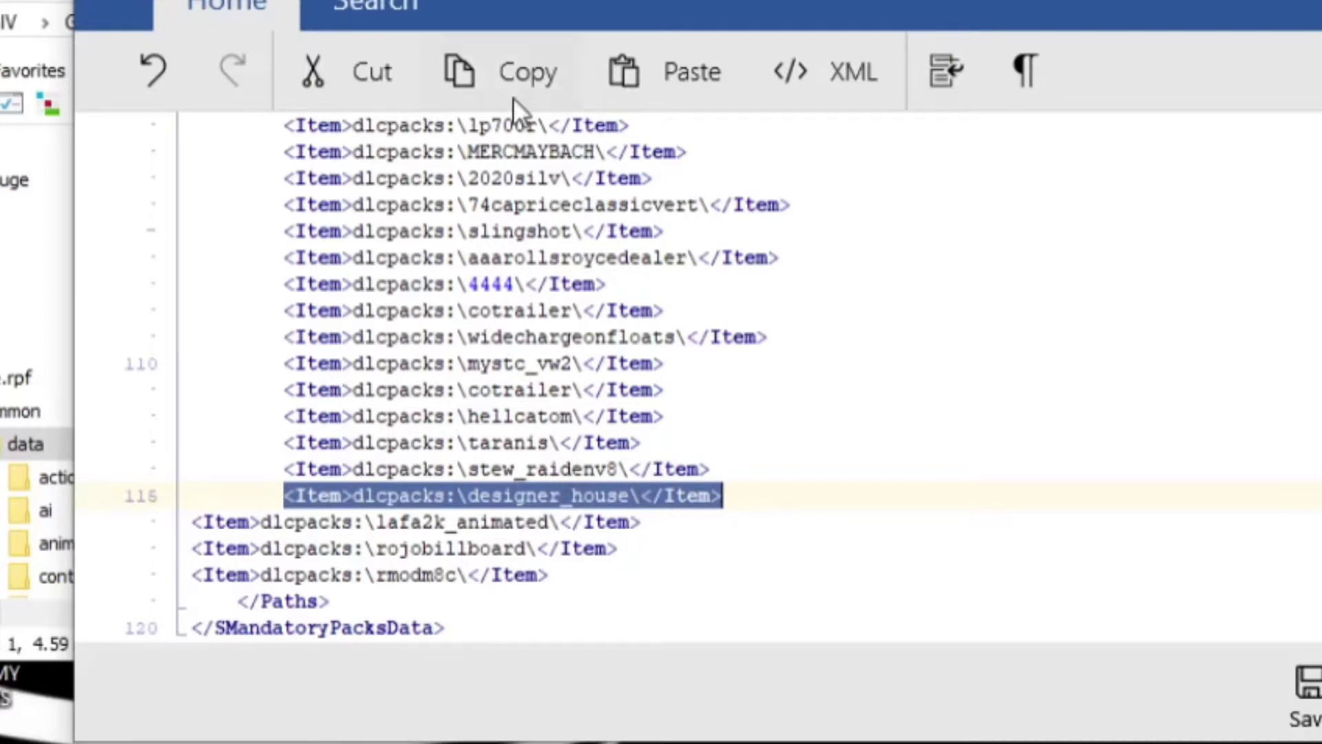
click(520, 77)
click(742, 497)
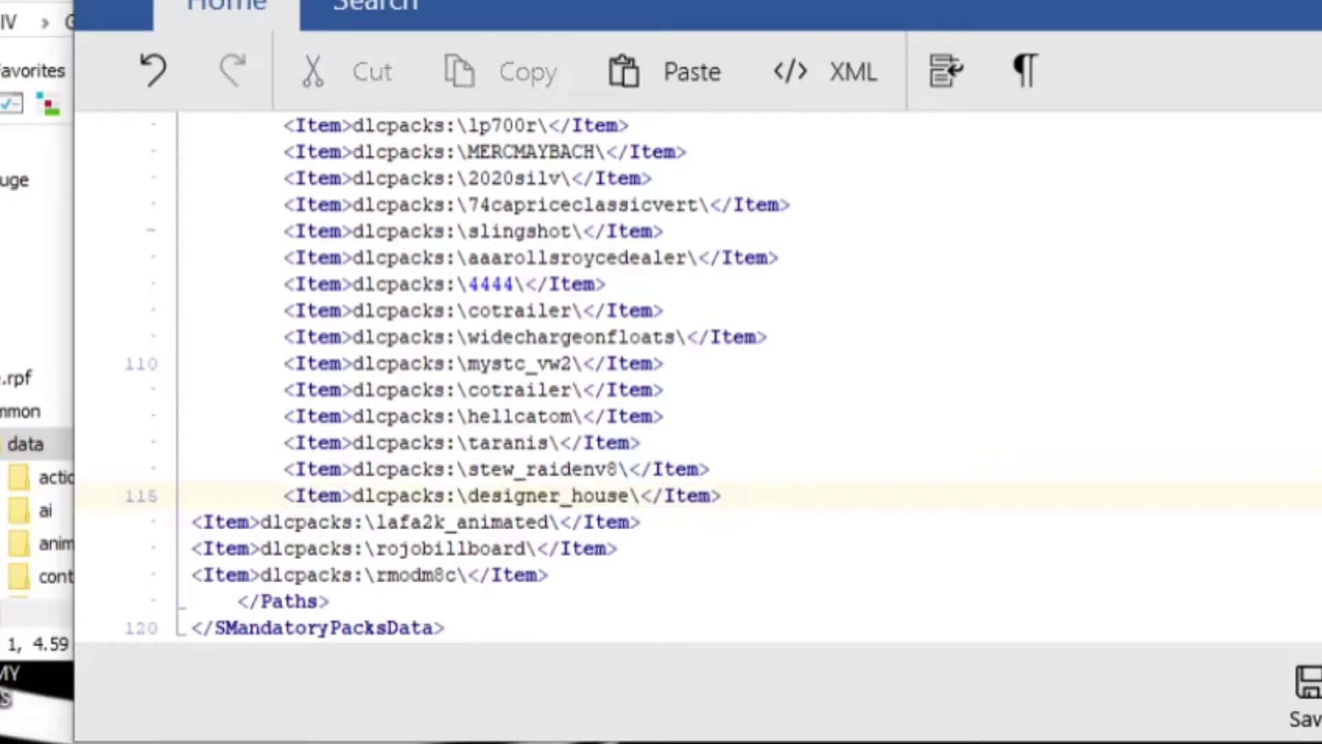
key(Return)
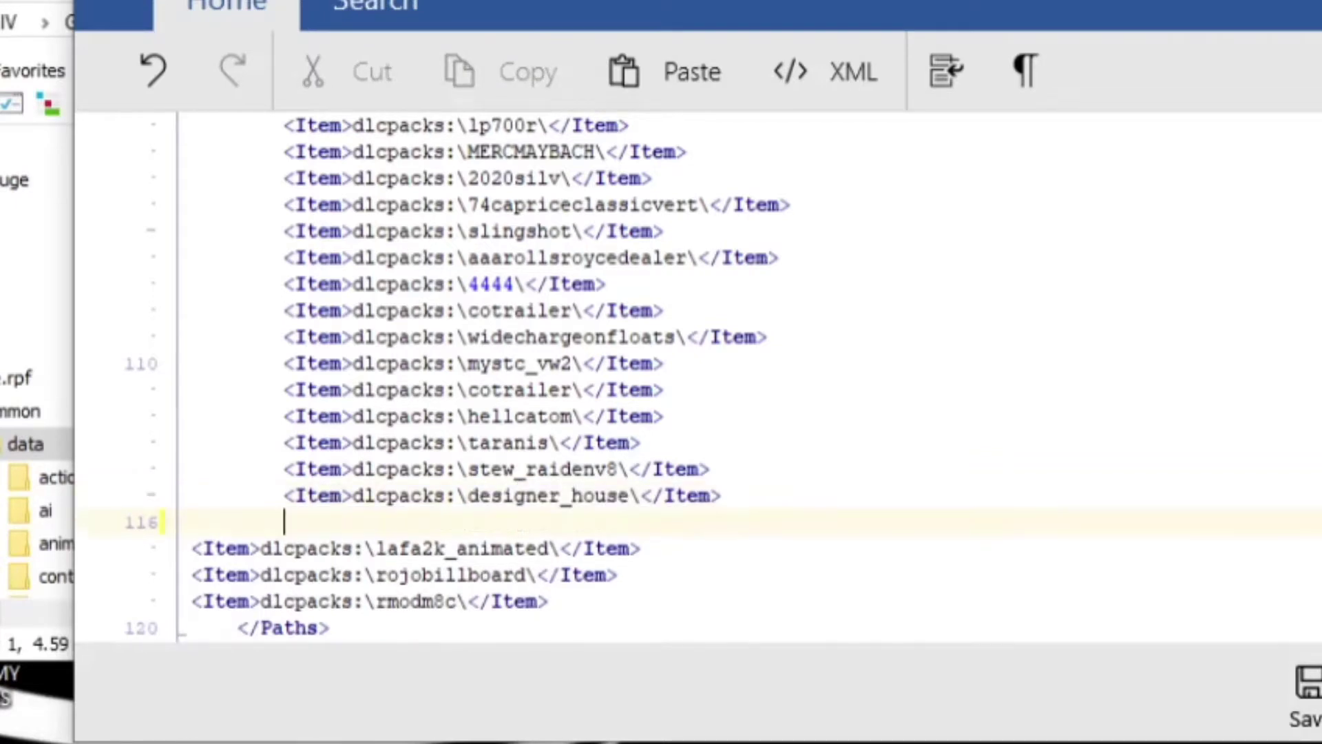
click(687, 64)
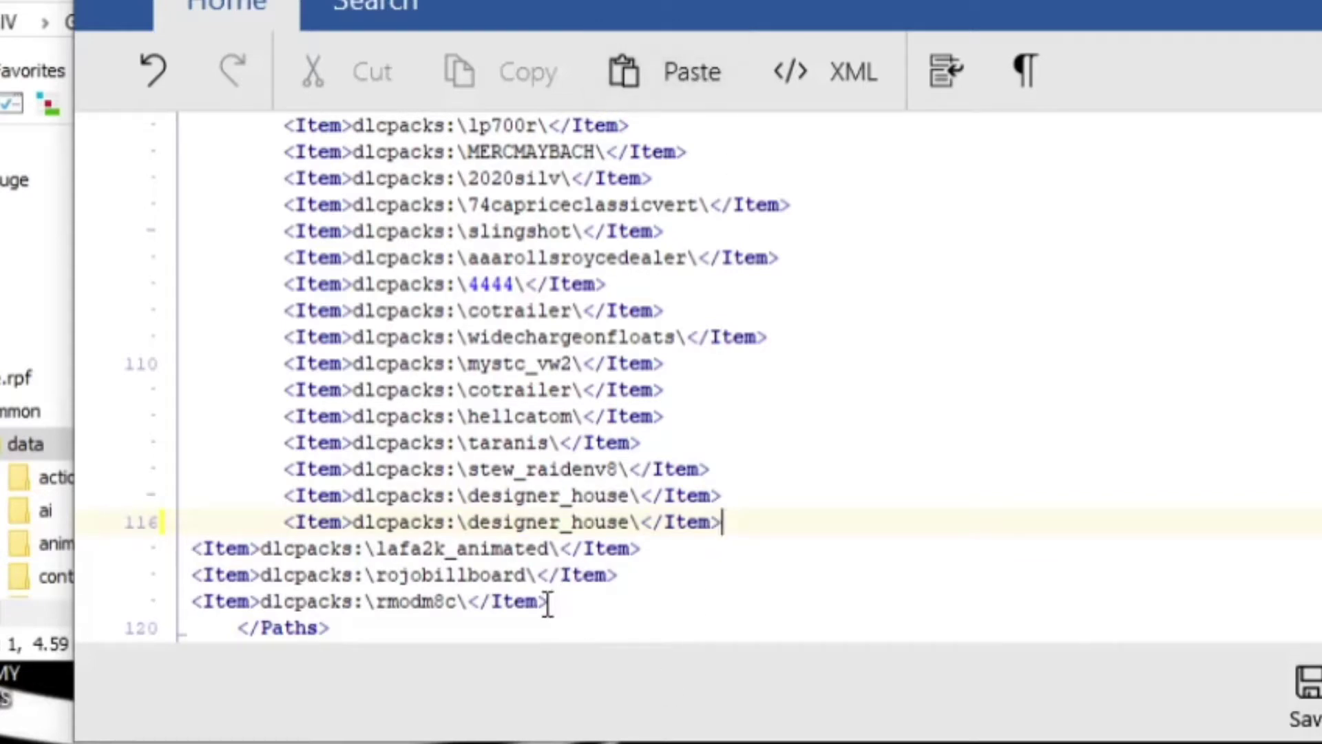
drag(628, 523, 467, 522)
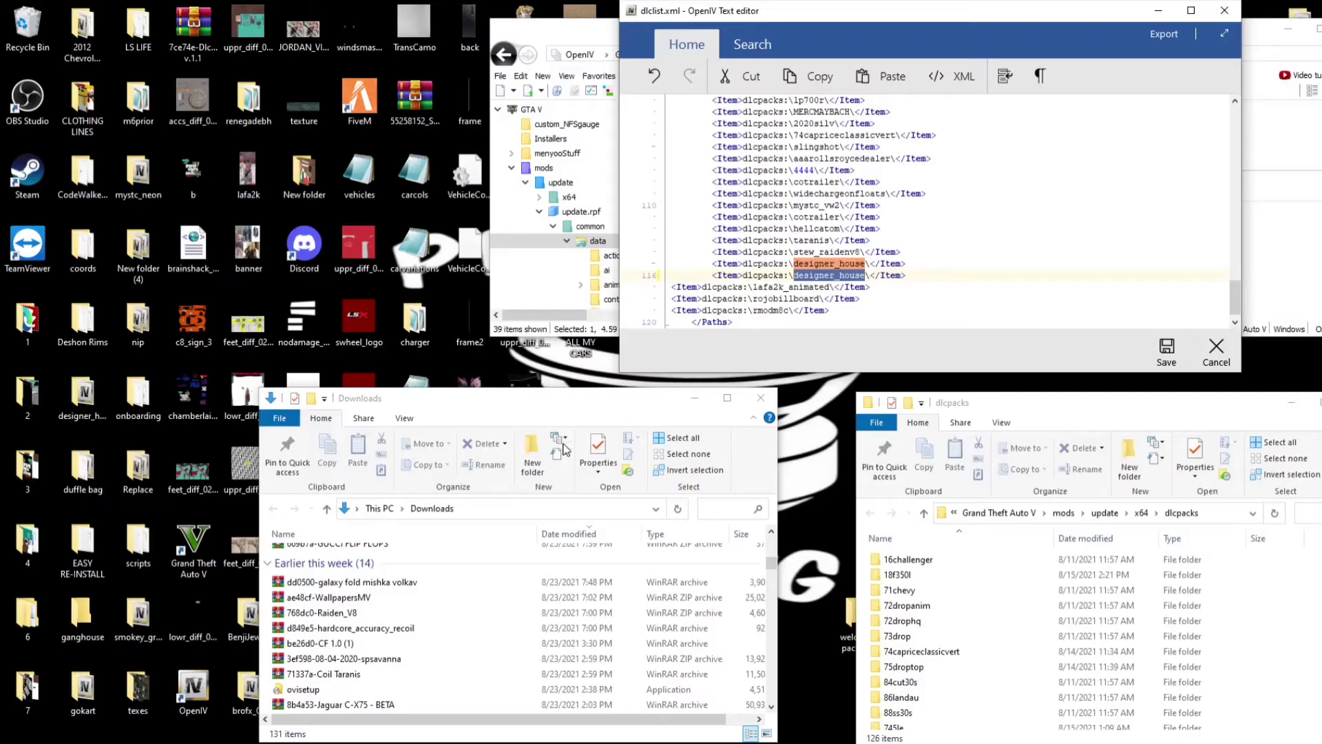
- Open the 71337a-Coil Taranis (1) archive from the refreshed Downloads folder and bring the taranis entry in dlcpacks into view
scroll(358, 595, up, 5)
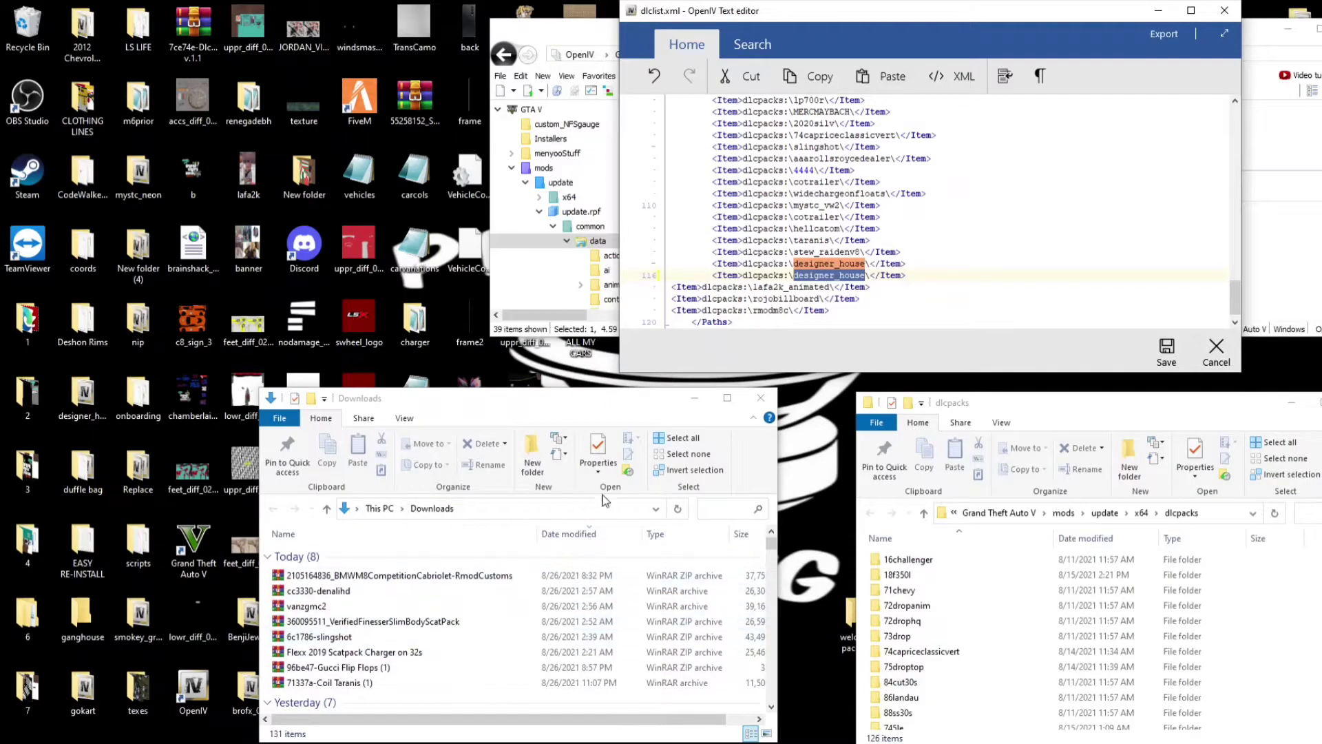
click(678, 509)
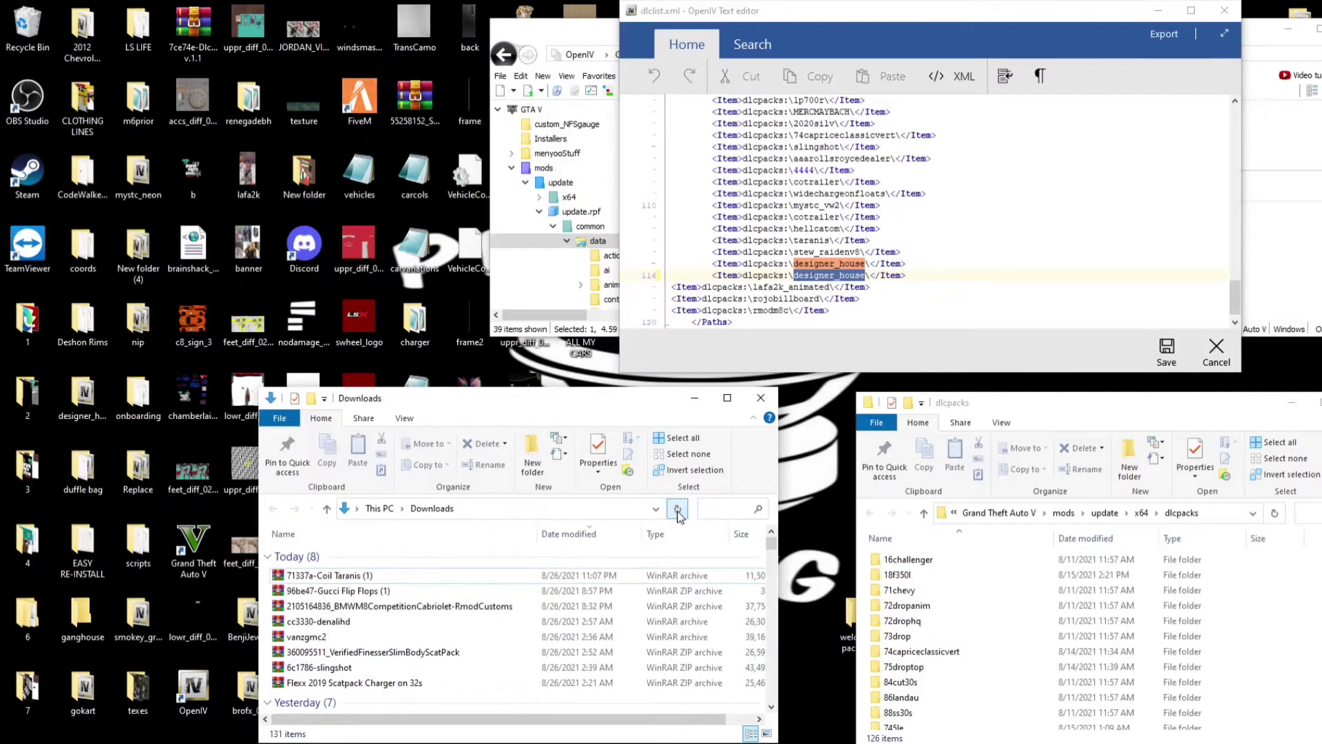
double_click(334, 582)
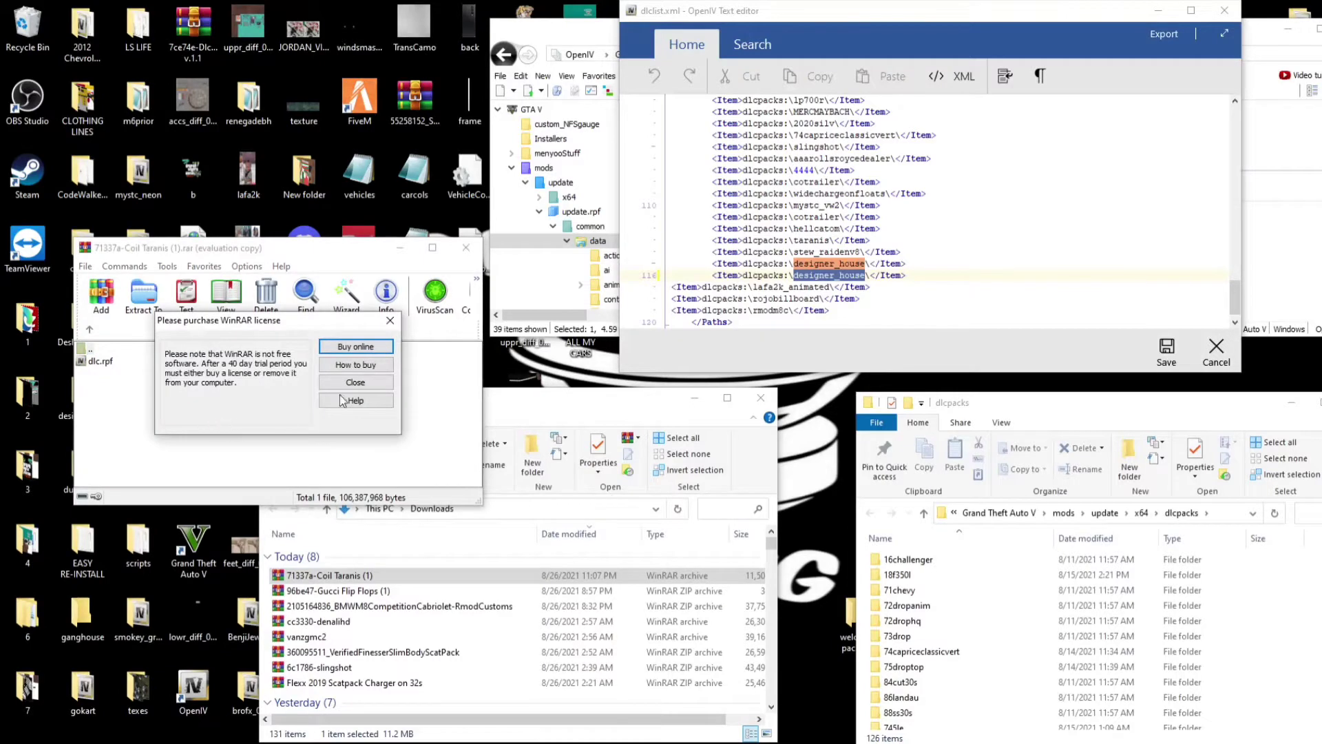
scroll(1024, 691, down, 20)
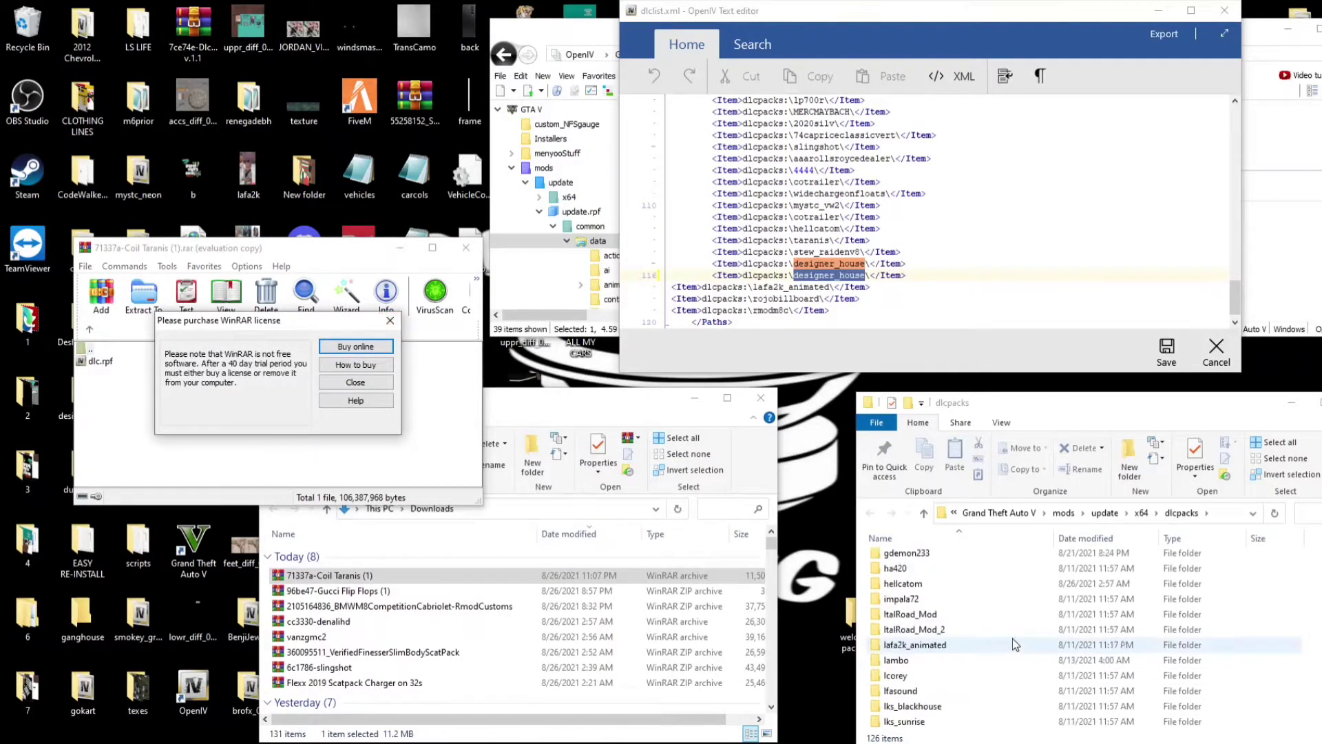
scroll(1027, 627, down, 3)
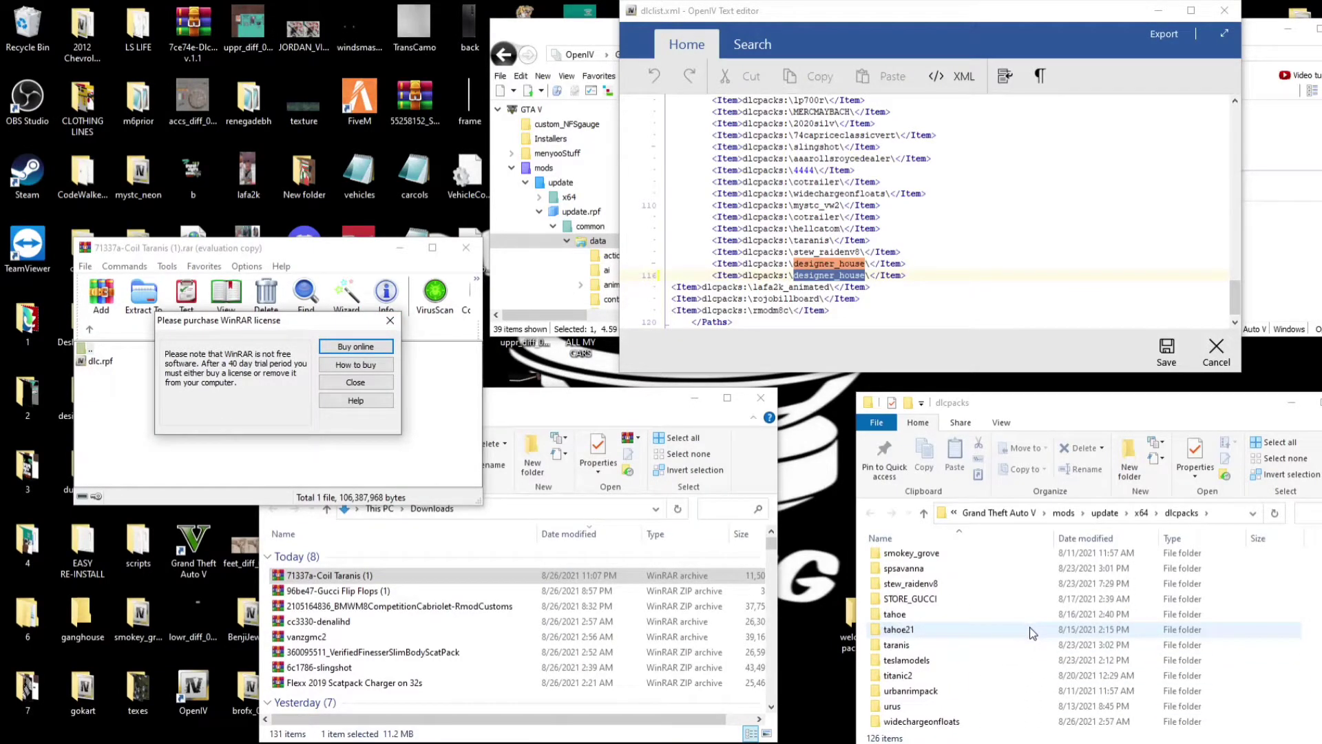
click(392, 320)
double_click(92, 339)
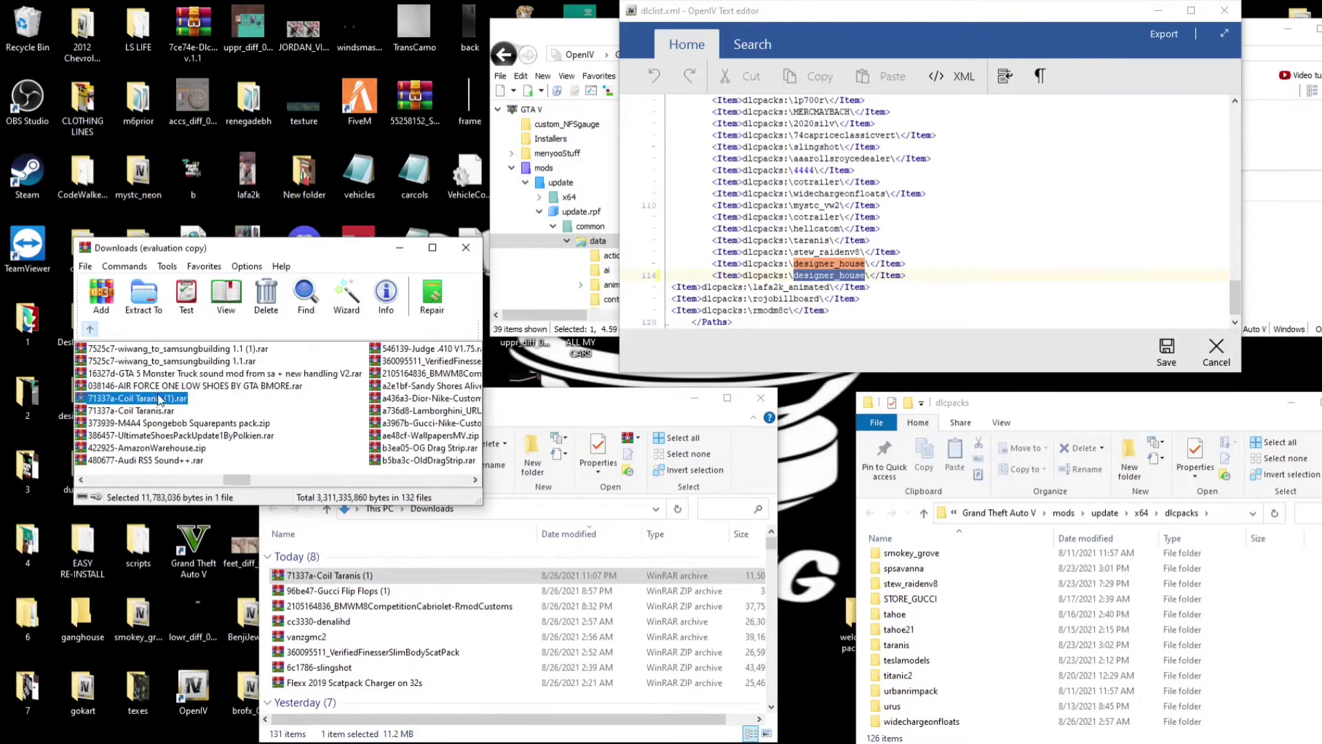
click(465, 247)
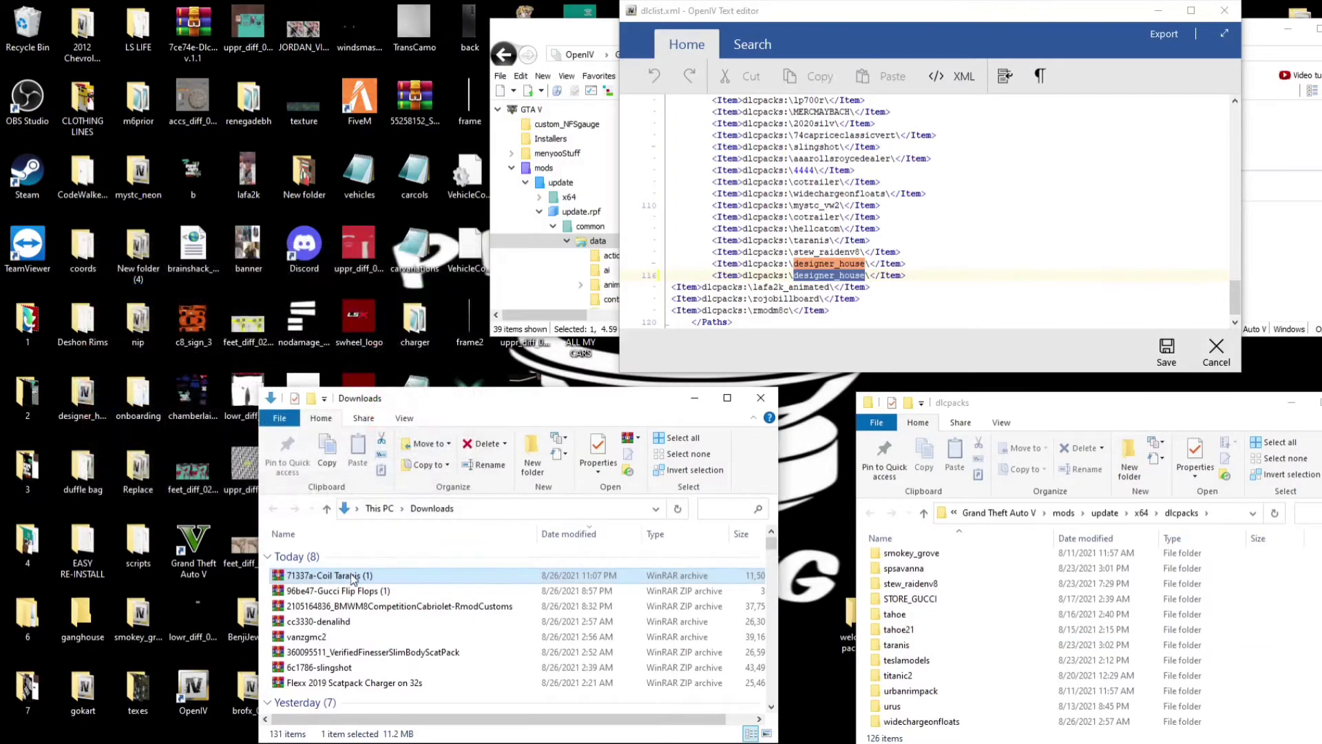
- Reopen the 71337a-Coil Taranis (1) archive without the licence reminder, and clear the desktop by moving its window up and minimizing Downloads
double_click(350, 575)
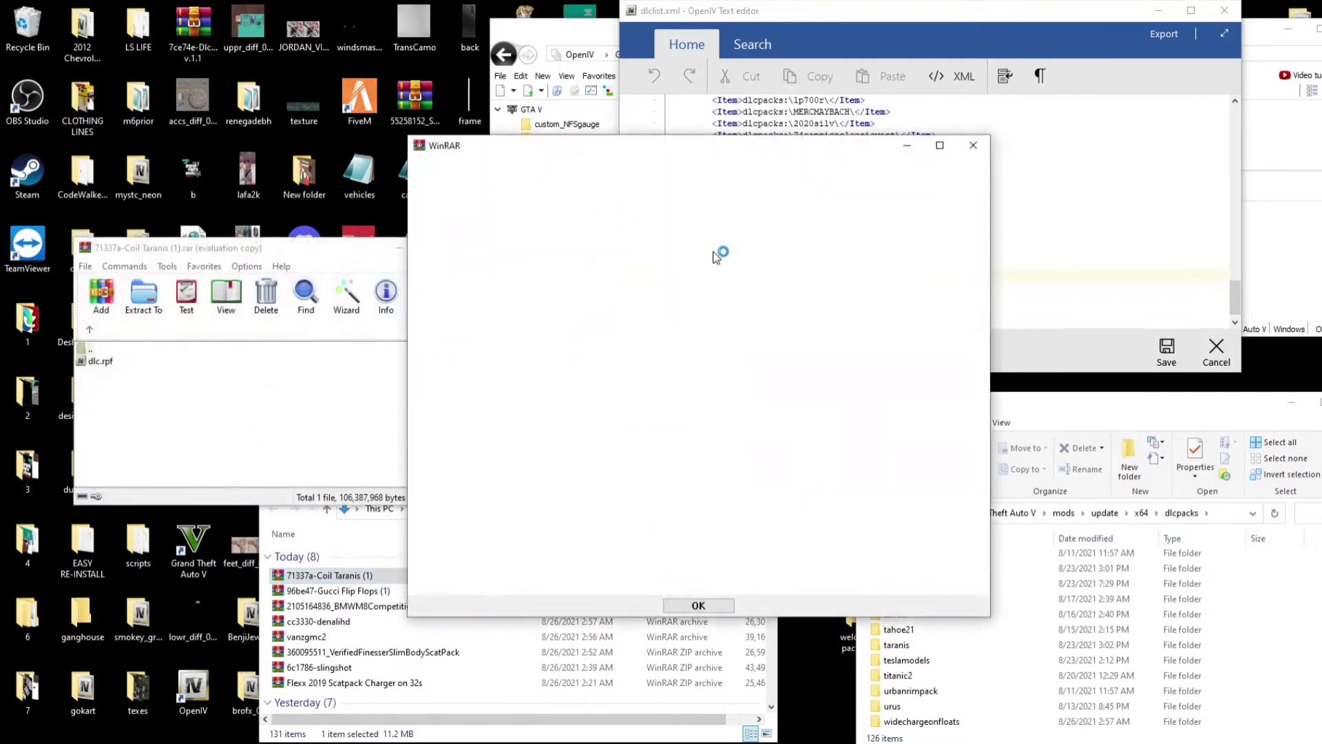
click(973, 145)
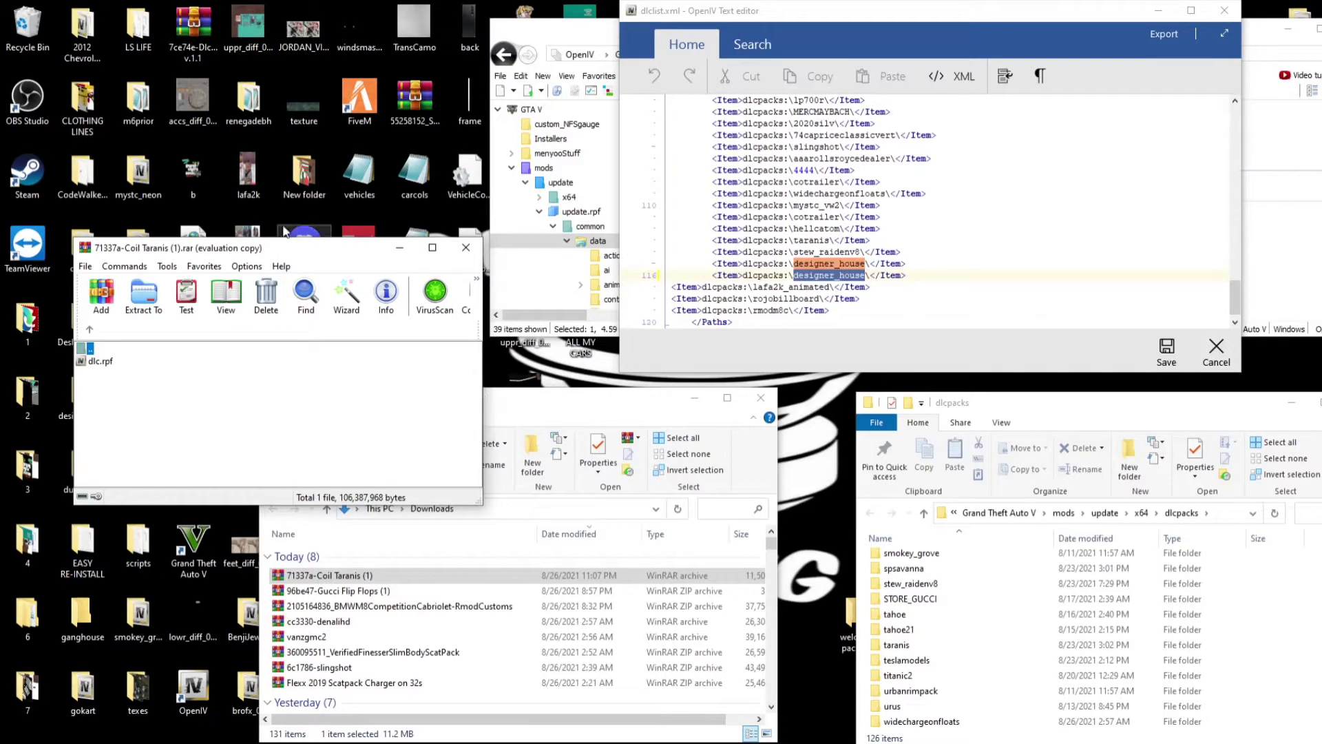
drag(296, 249, 261, 108)
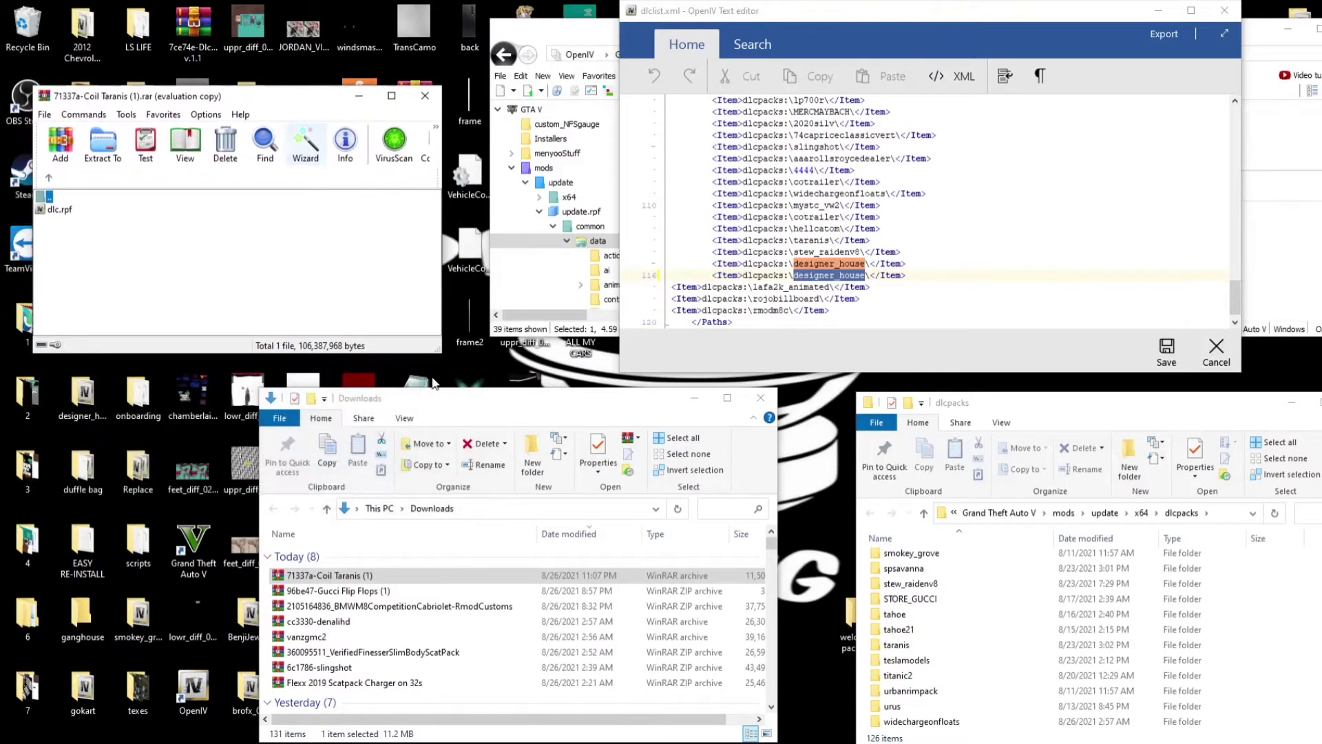
click(694, 398)
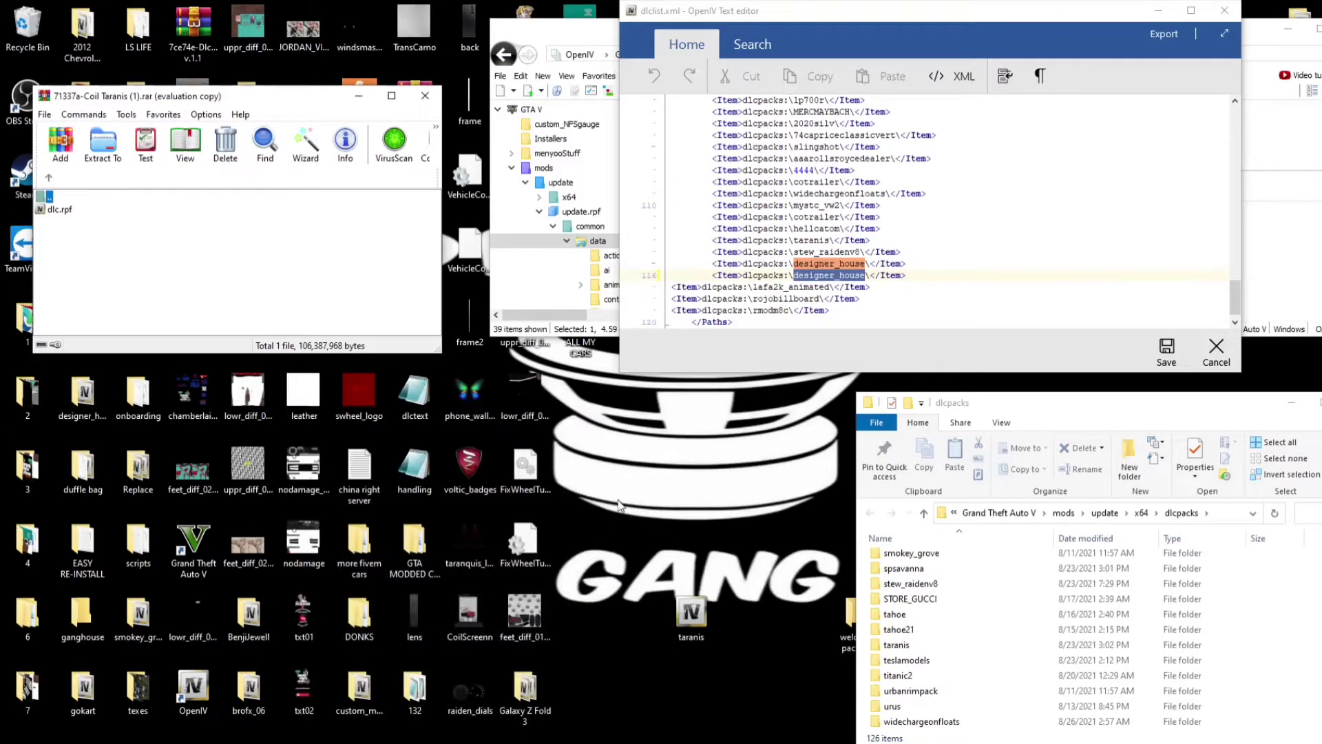
- Create a new folder named taranis on the desktop
right_click(652, 466)
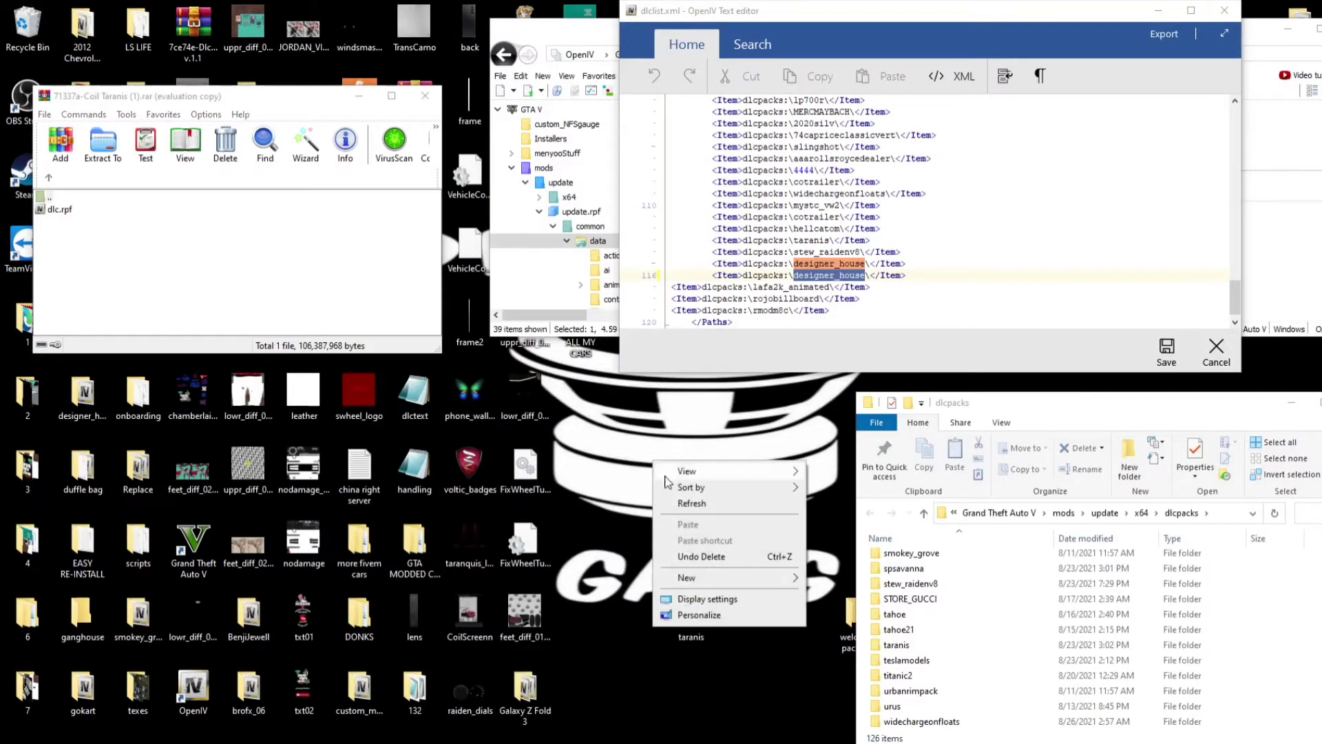
mouse_move(712, 584)
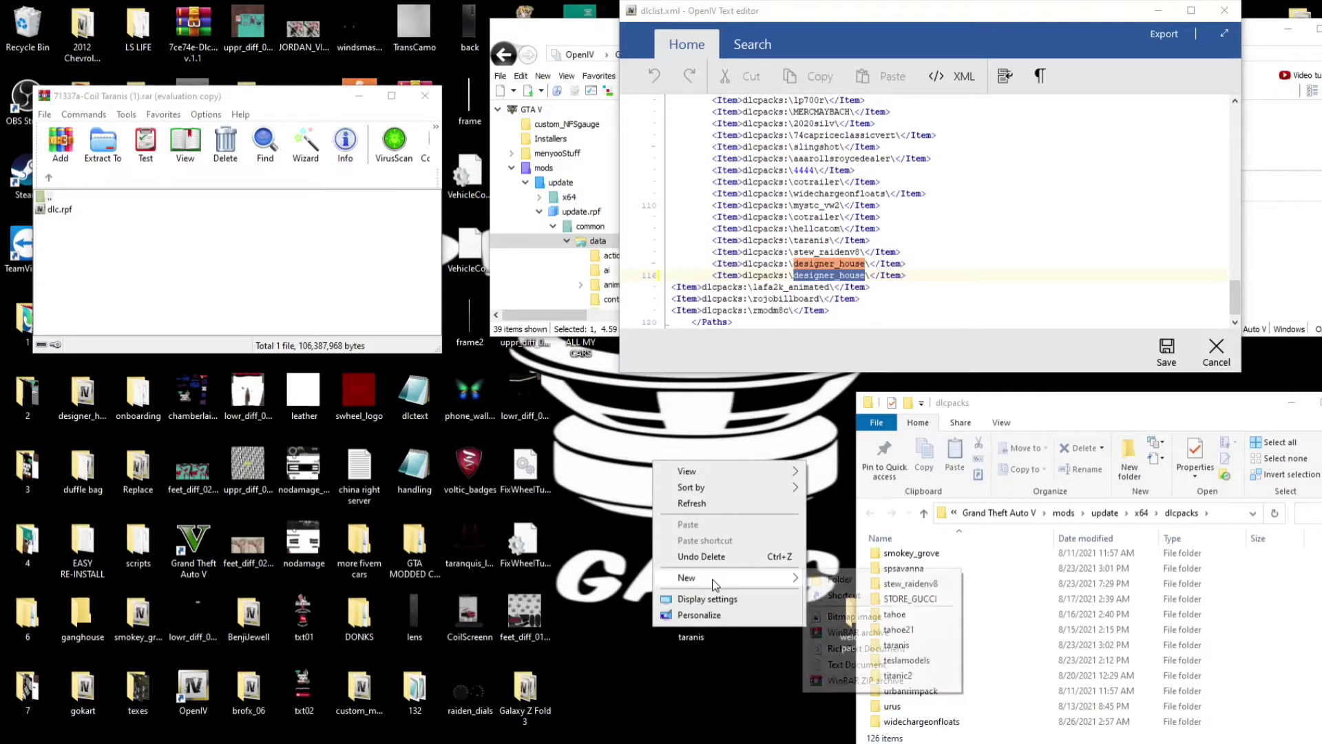
click(834, 582)
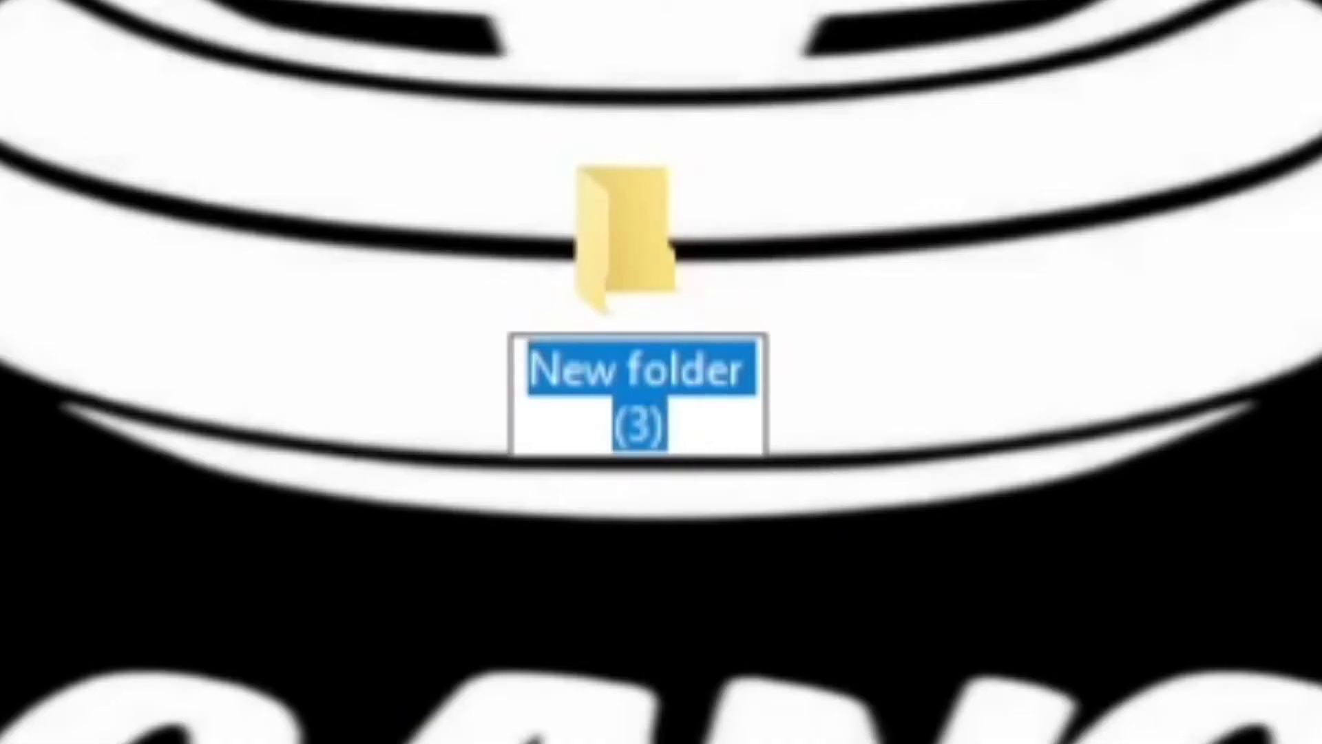
text(ta)
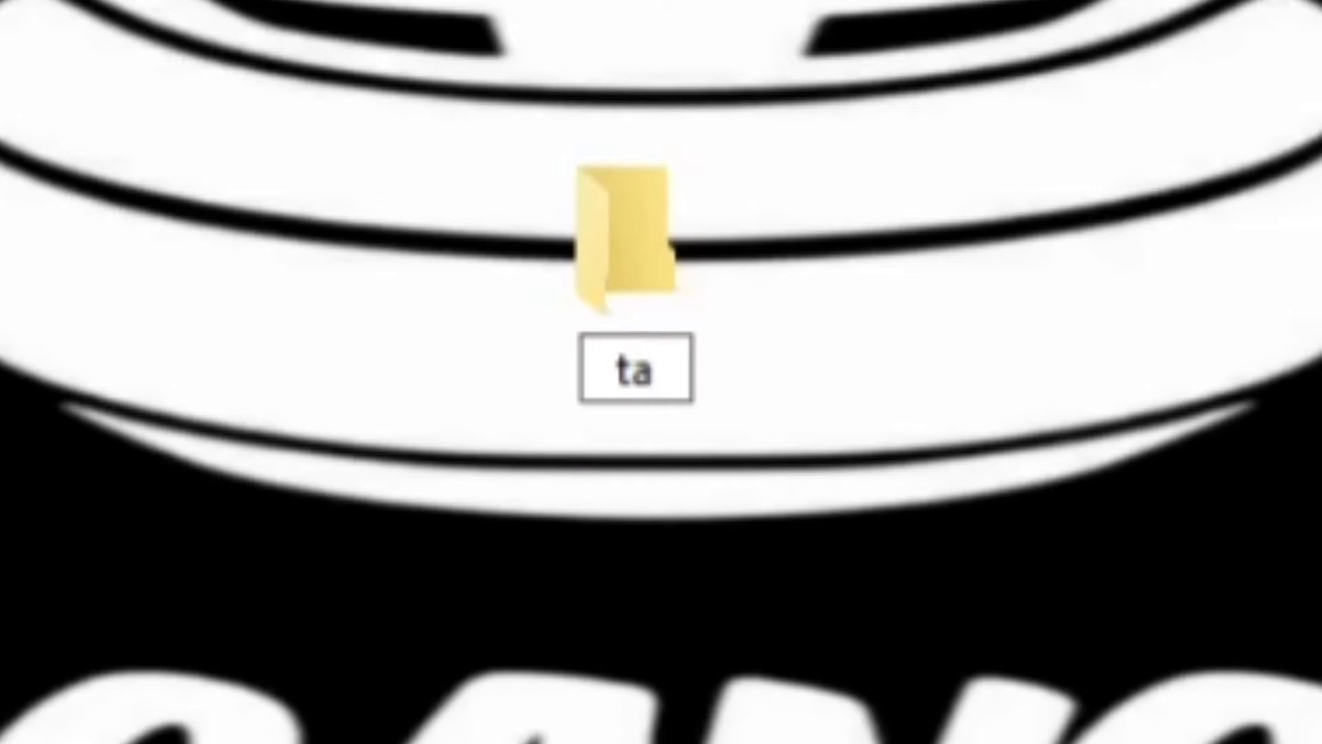
text(ranis)
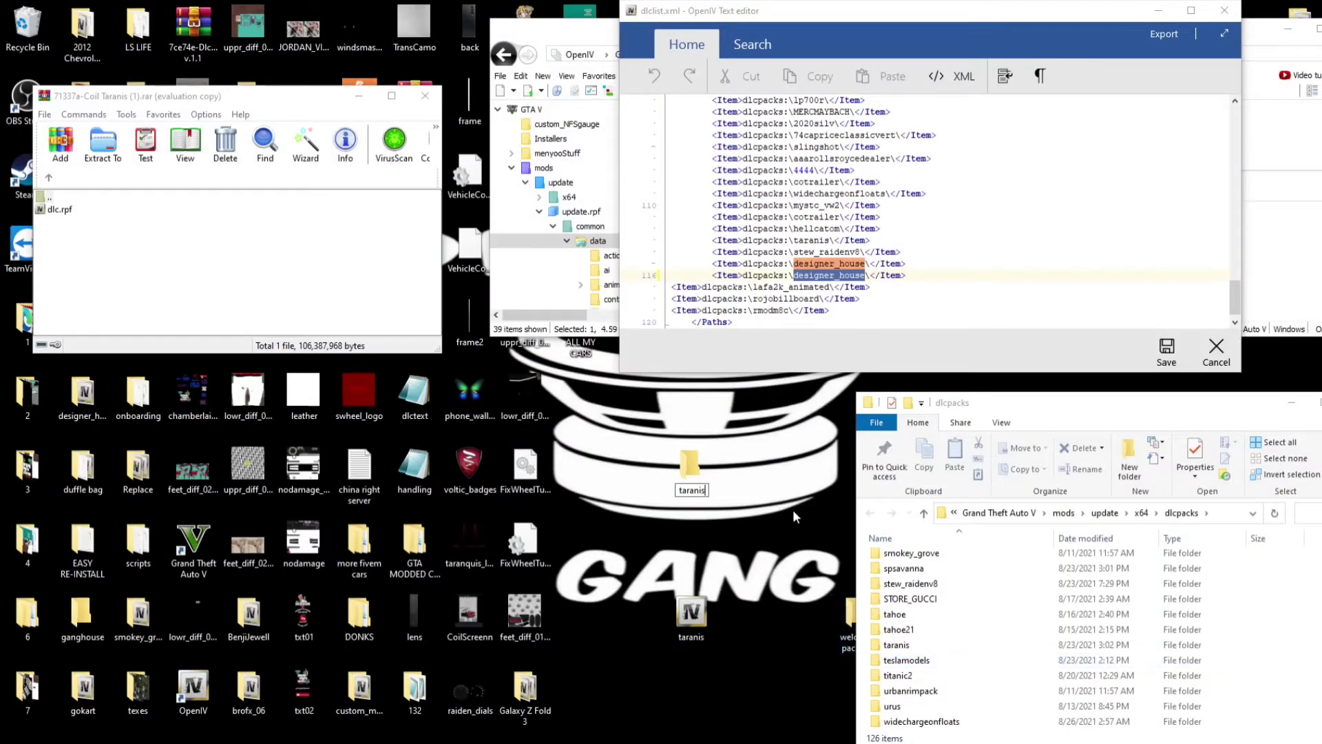
key(Return)
- Extract dlc.rpf from the archive into the desktop taranis folder, and try to move that folder into dlcpacks
drag(55, 216, 689, 463)
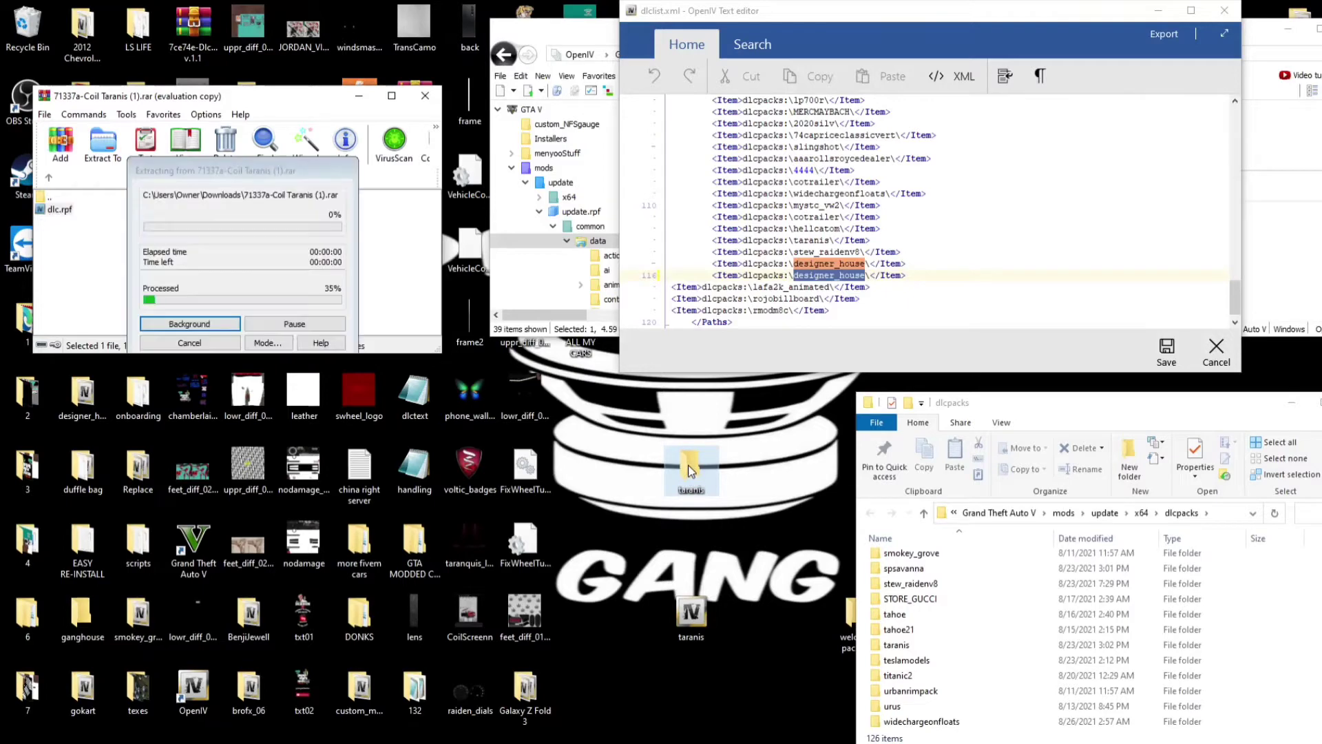
click(425, 96)
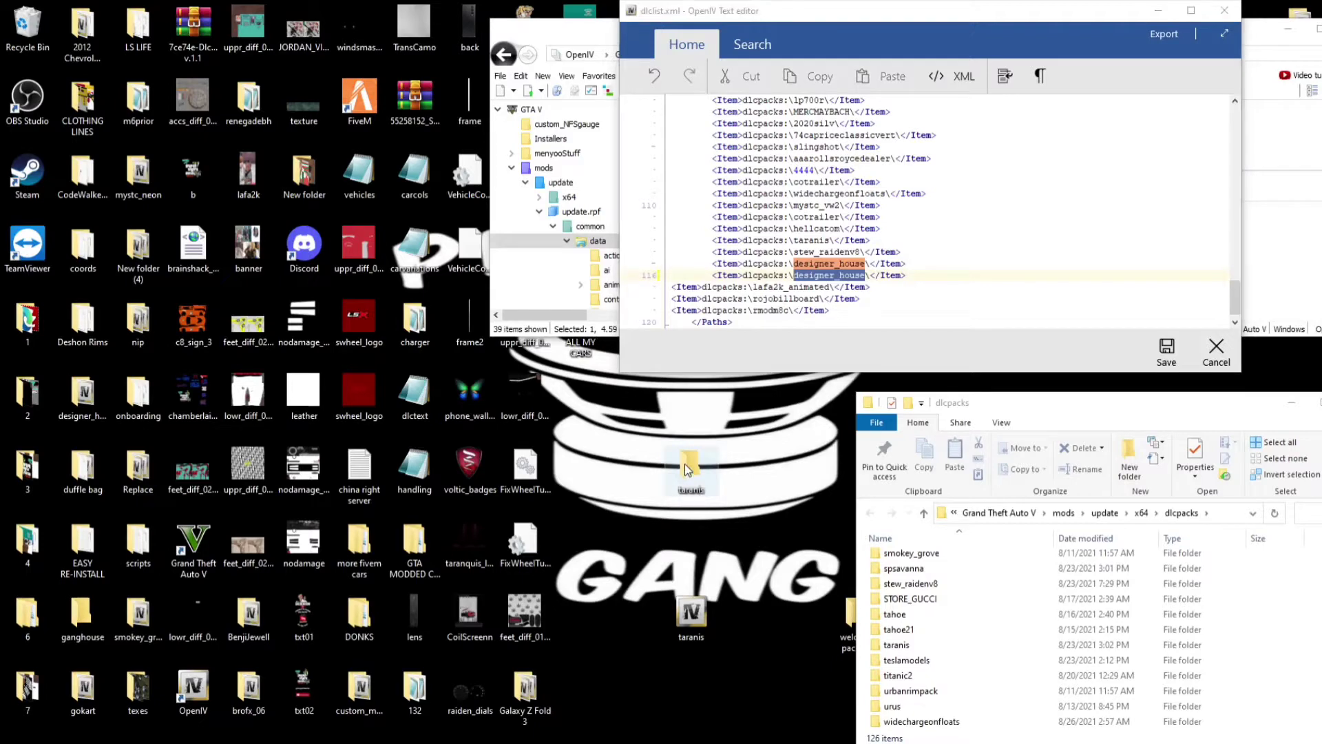
drag(687, 469, 985, 673)
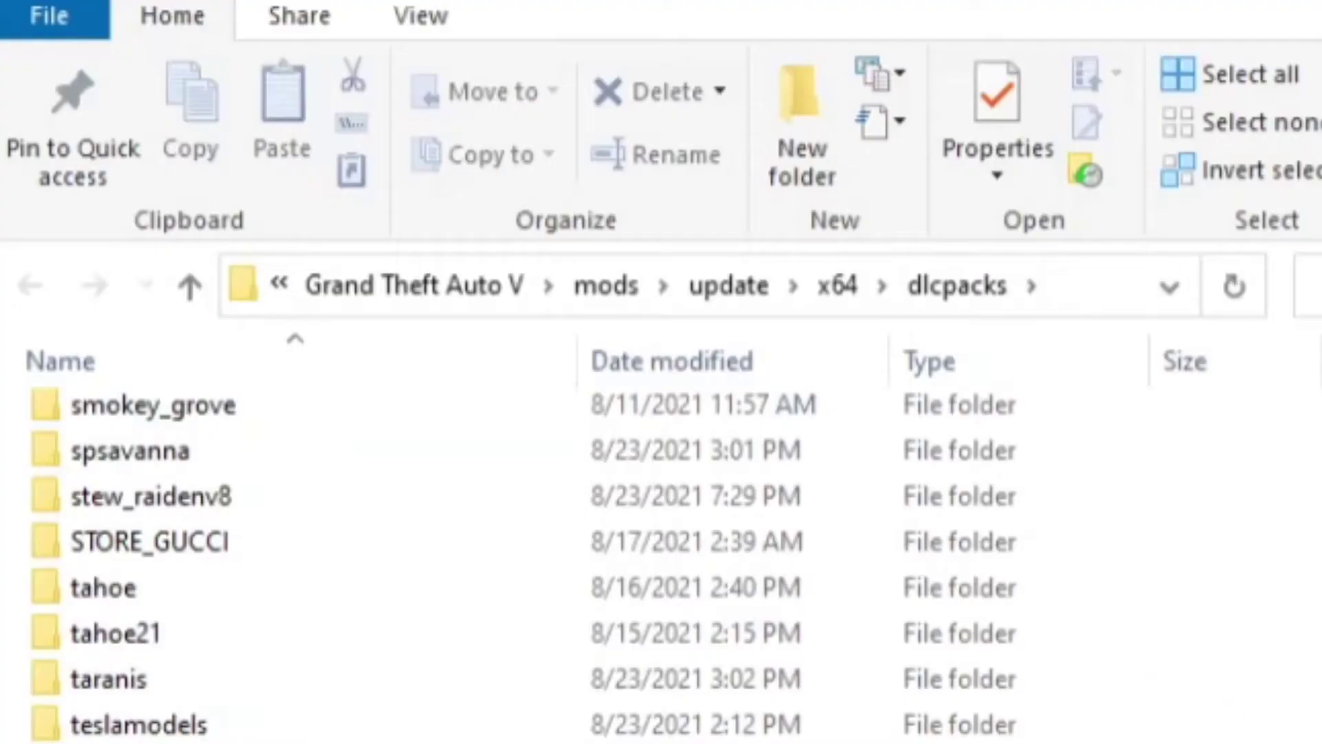
- Copy the name of the taranis folder in dlcpacks as text
click(130, 691)
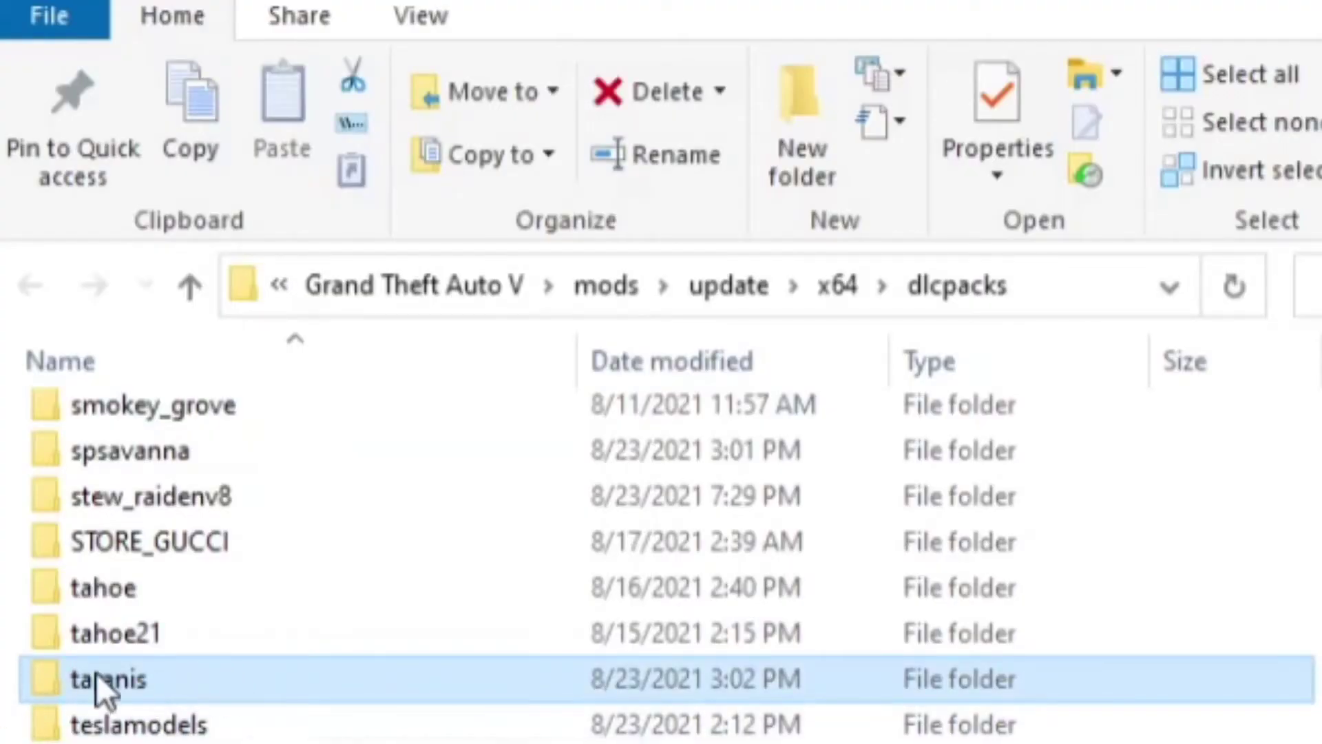
click(135, 679)
key(super+c)
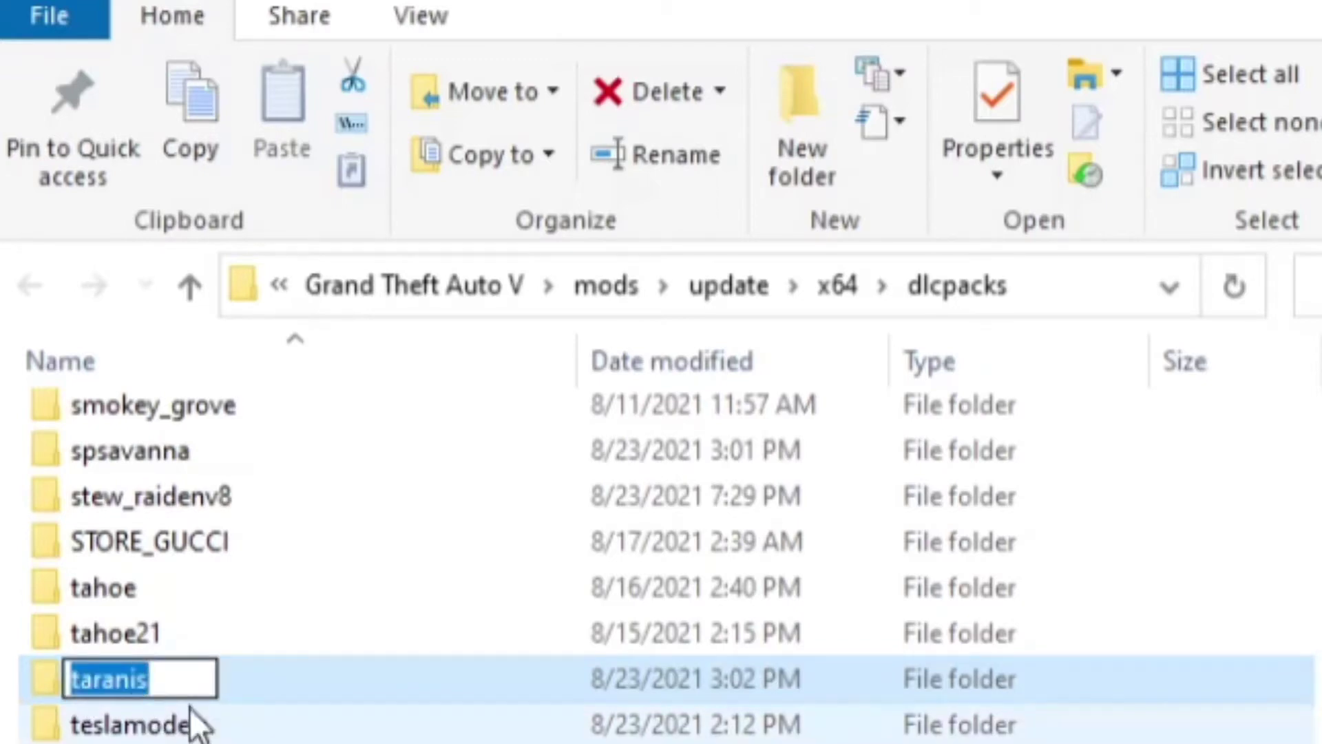
right_click(128, 679)
click(234, 219)
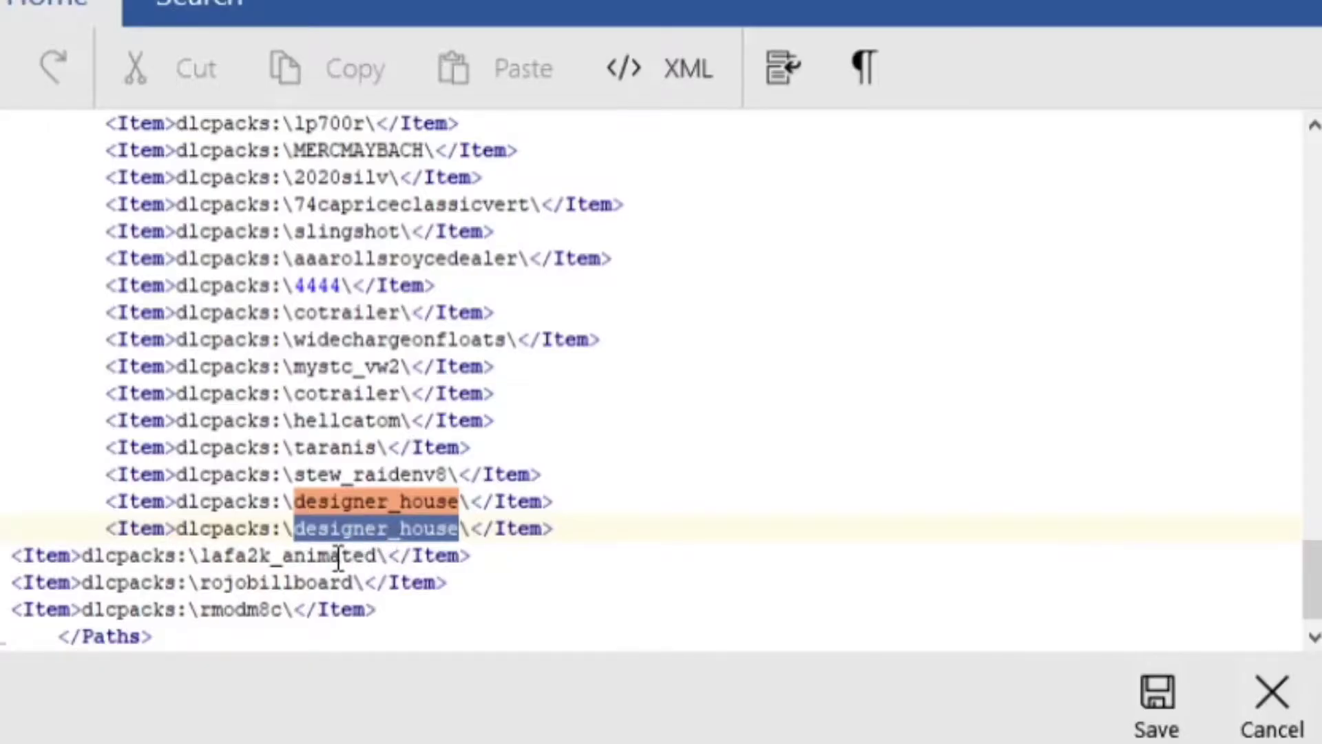
- Replace the selected designer_house name in the duplicated line with the copied name taranis, and cancel the dlclist.xml edit
right_click(338, 523)
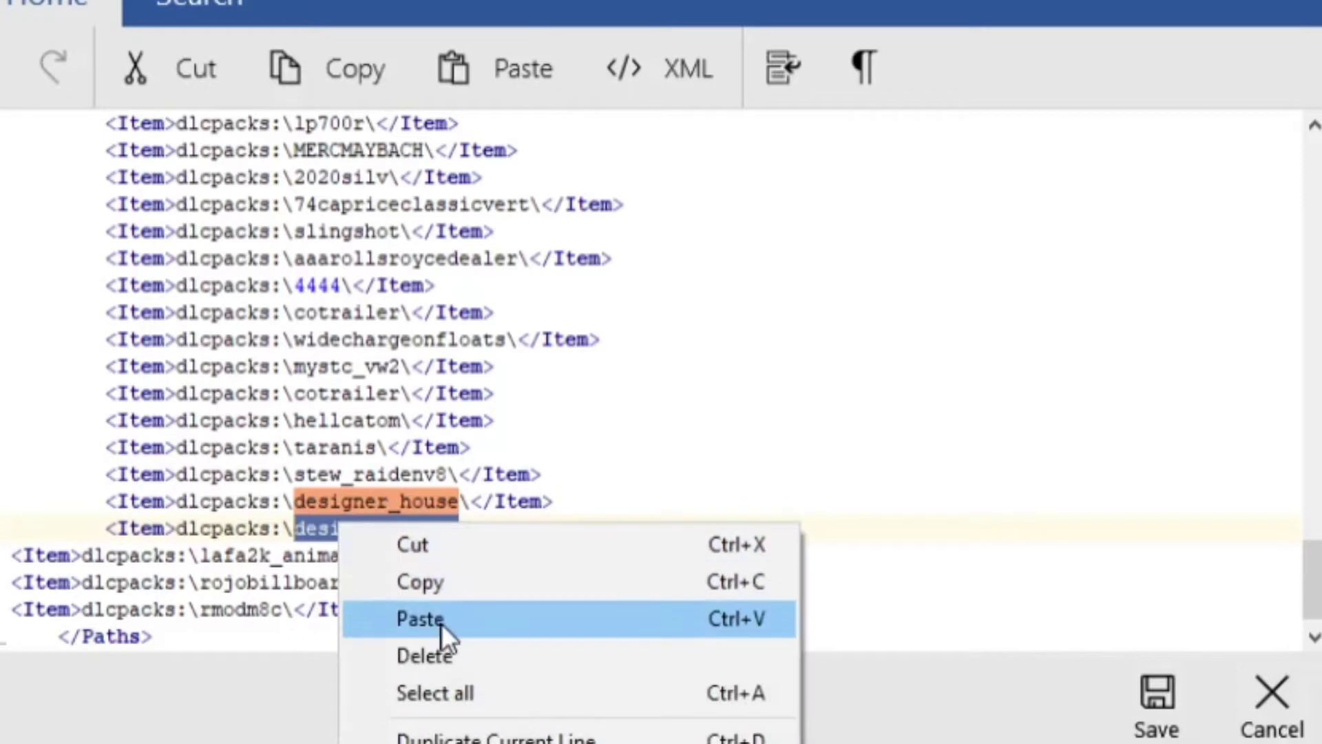
click(421, 619)
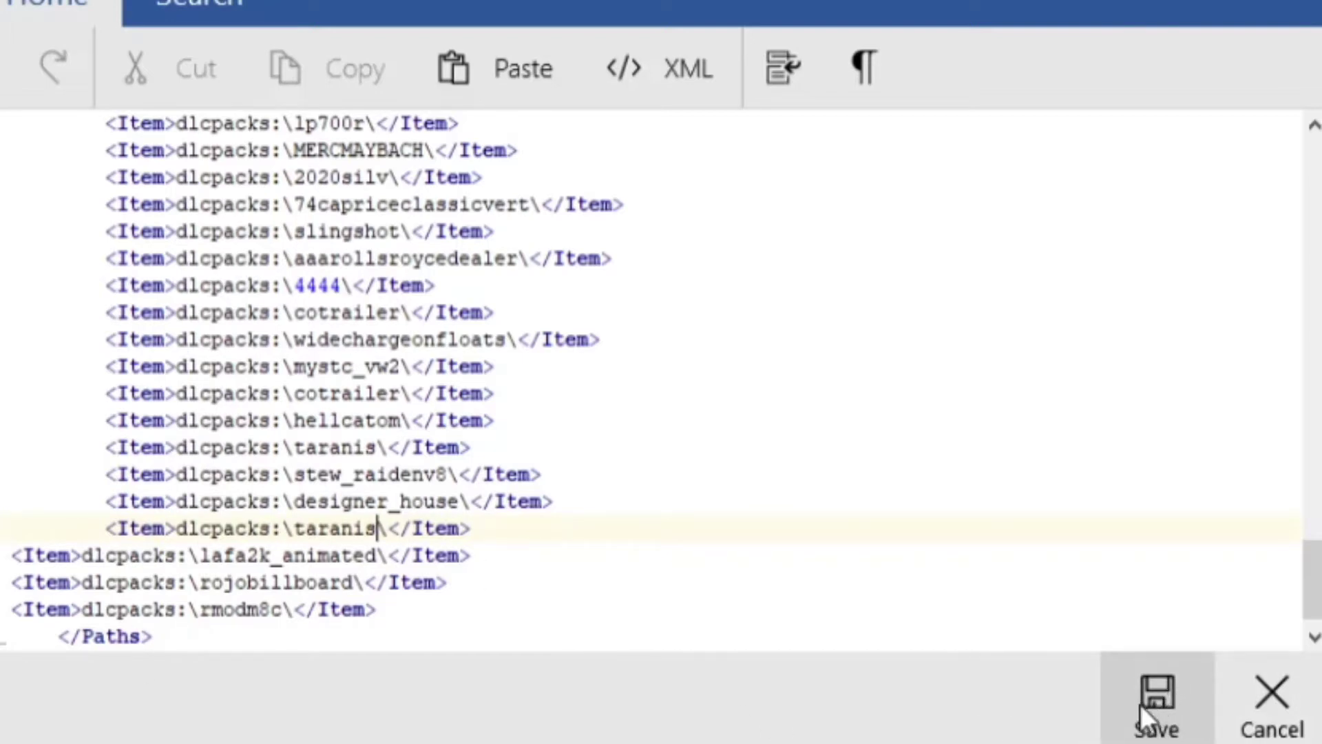
click(1269, 723)
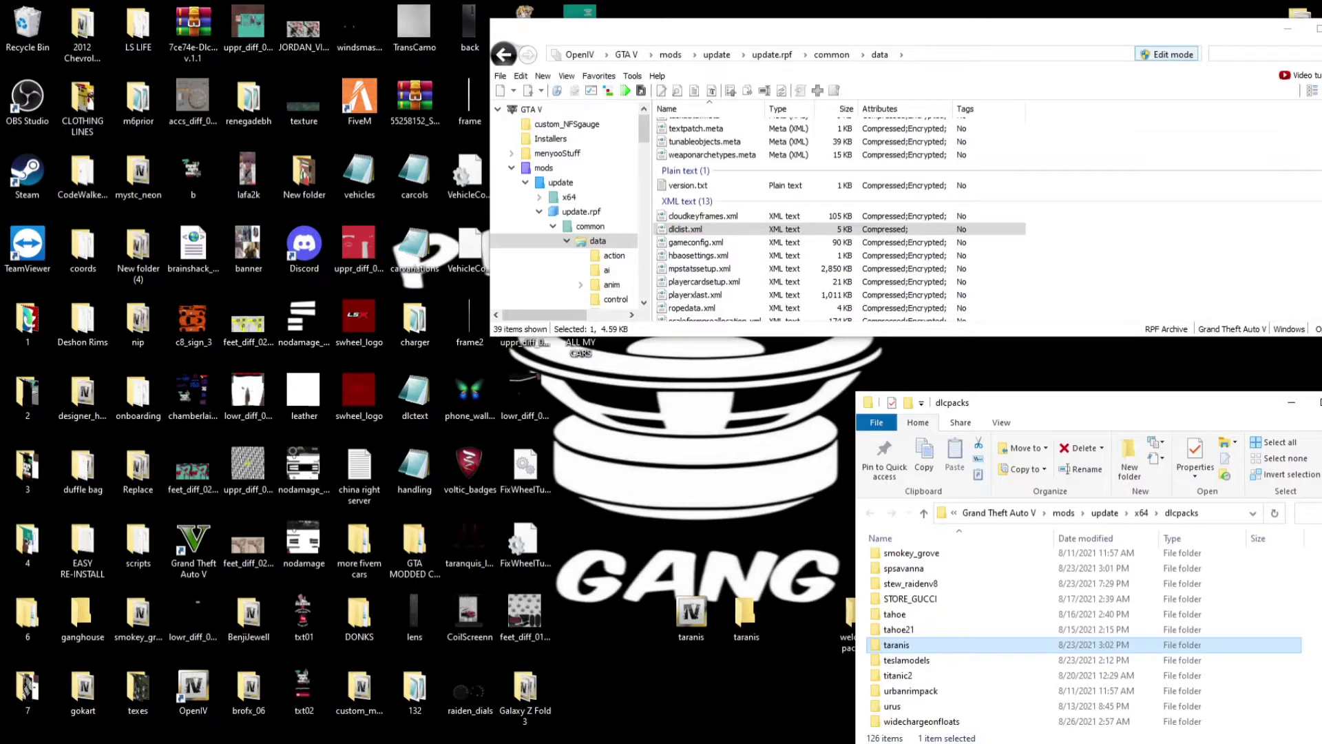
- Close OpenIV
key(alt+F4)
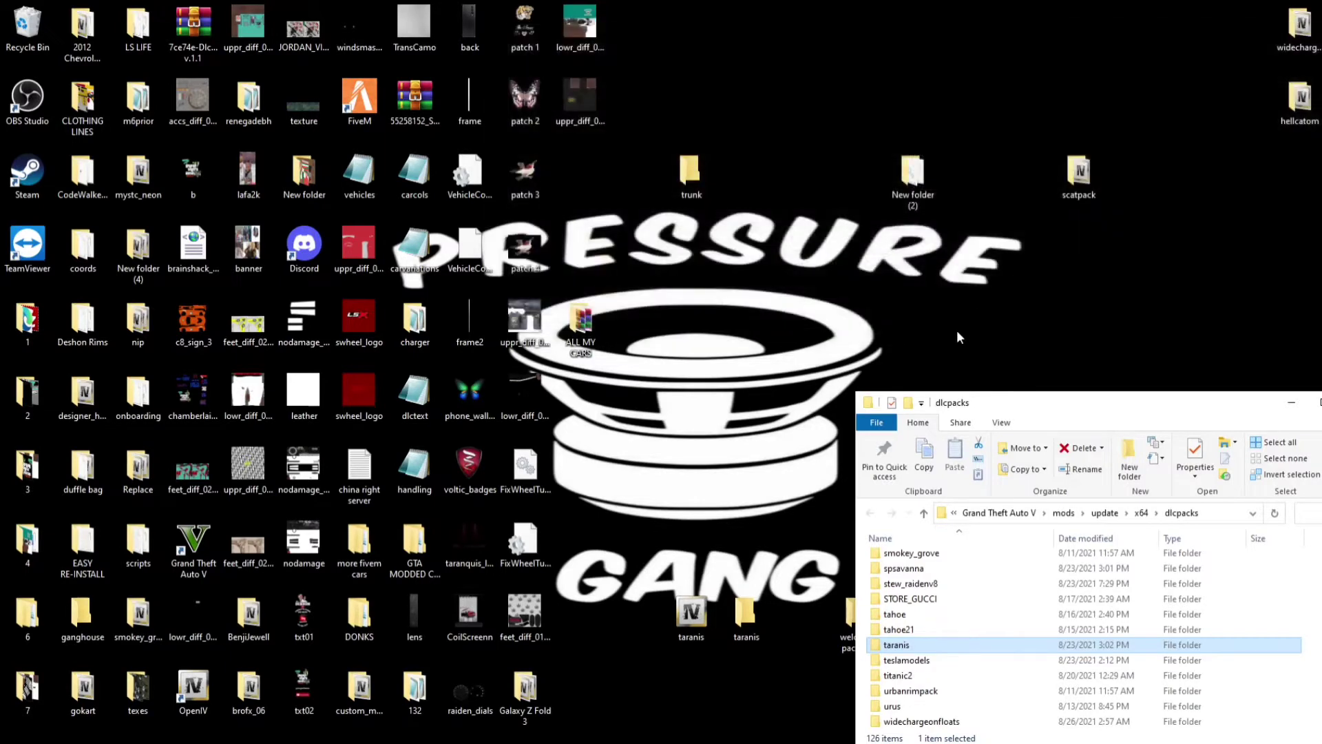
- Open the taranis folder inside dlcpacks
drag(1068, 411, 947, 240)
click(611, 546)
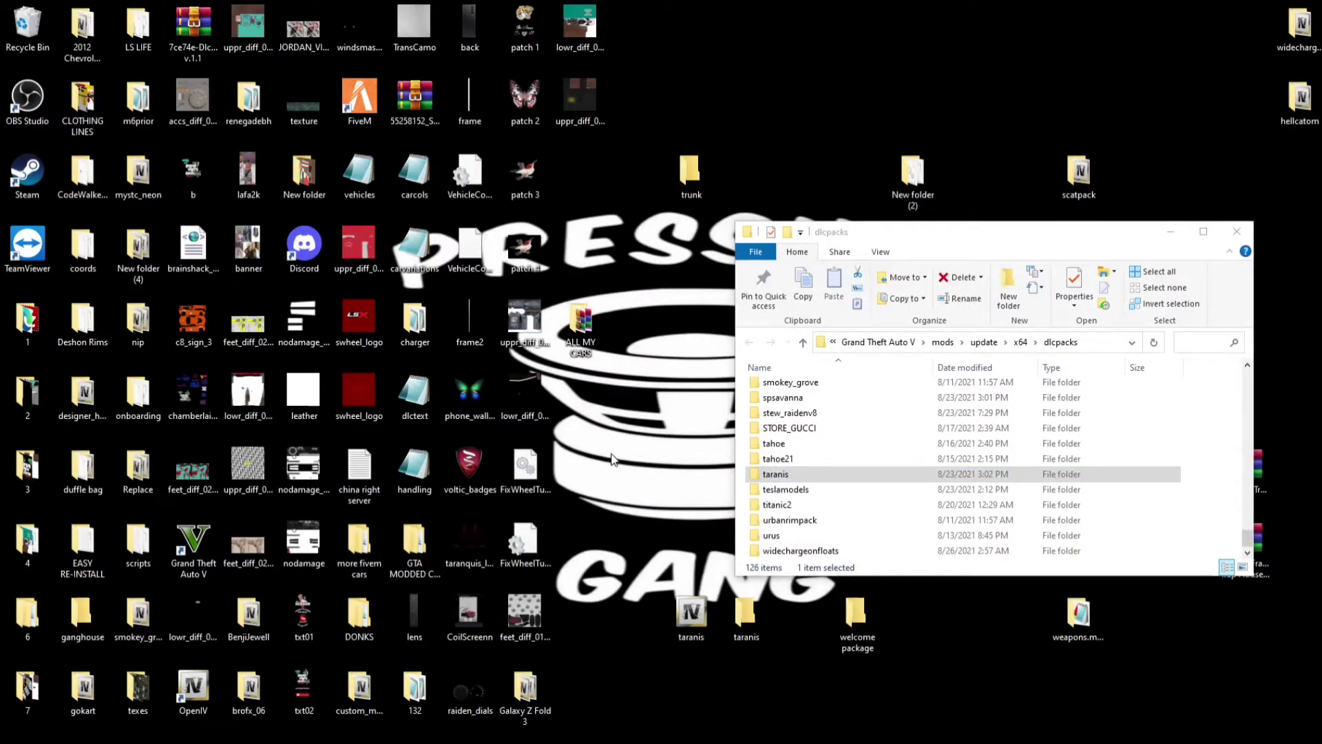
click(758, 479)
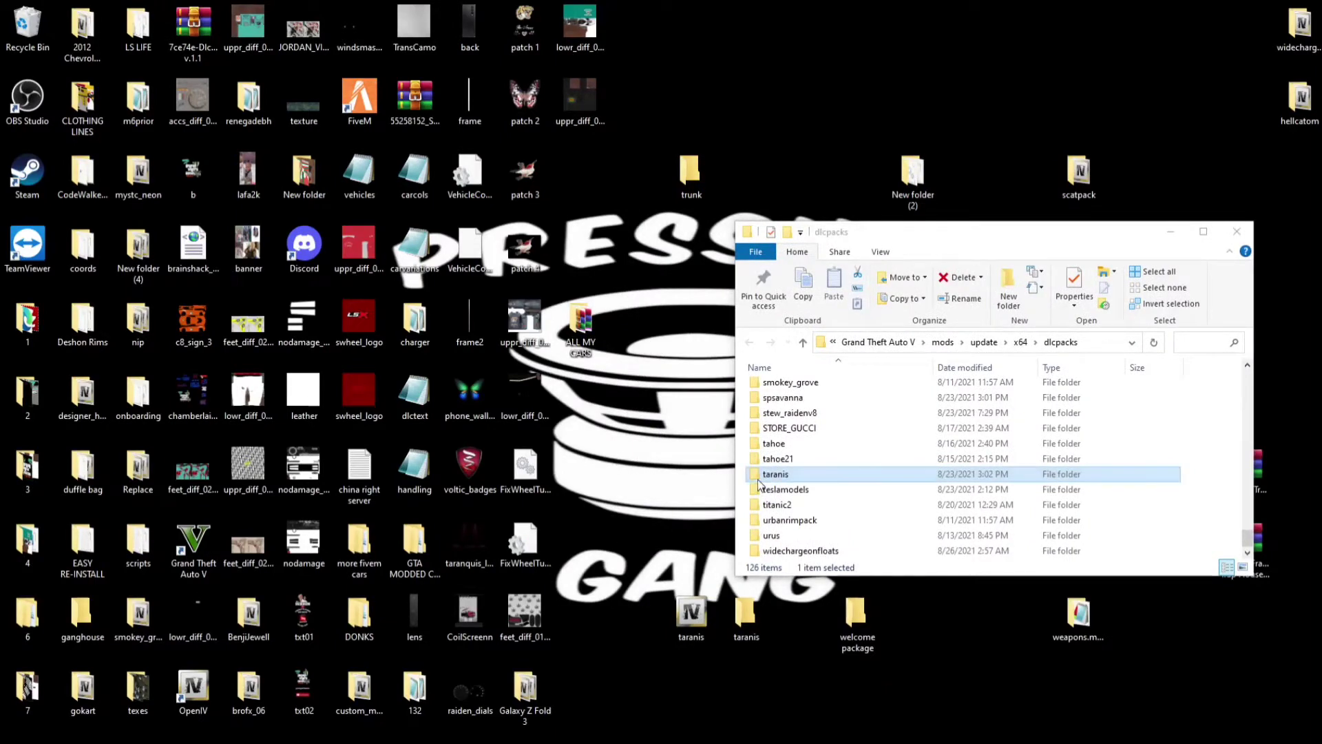
double_click(797, 475)
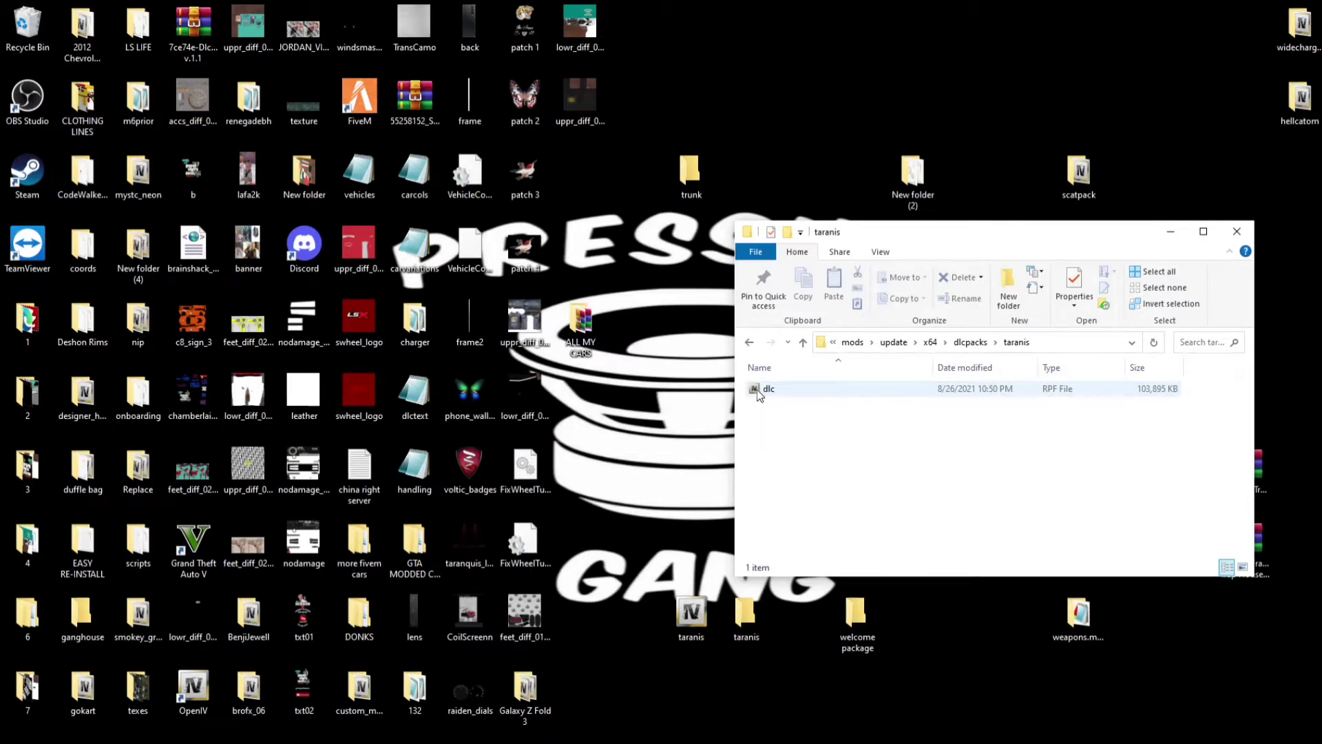
- Choose the desktop OpenIV shortcut as the app that always opens .rpf files, starting from the dlc file in the taranis folder
right_click(757, 391)
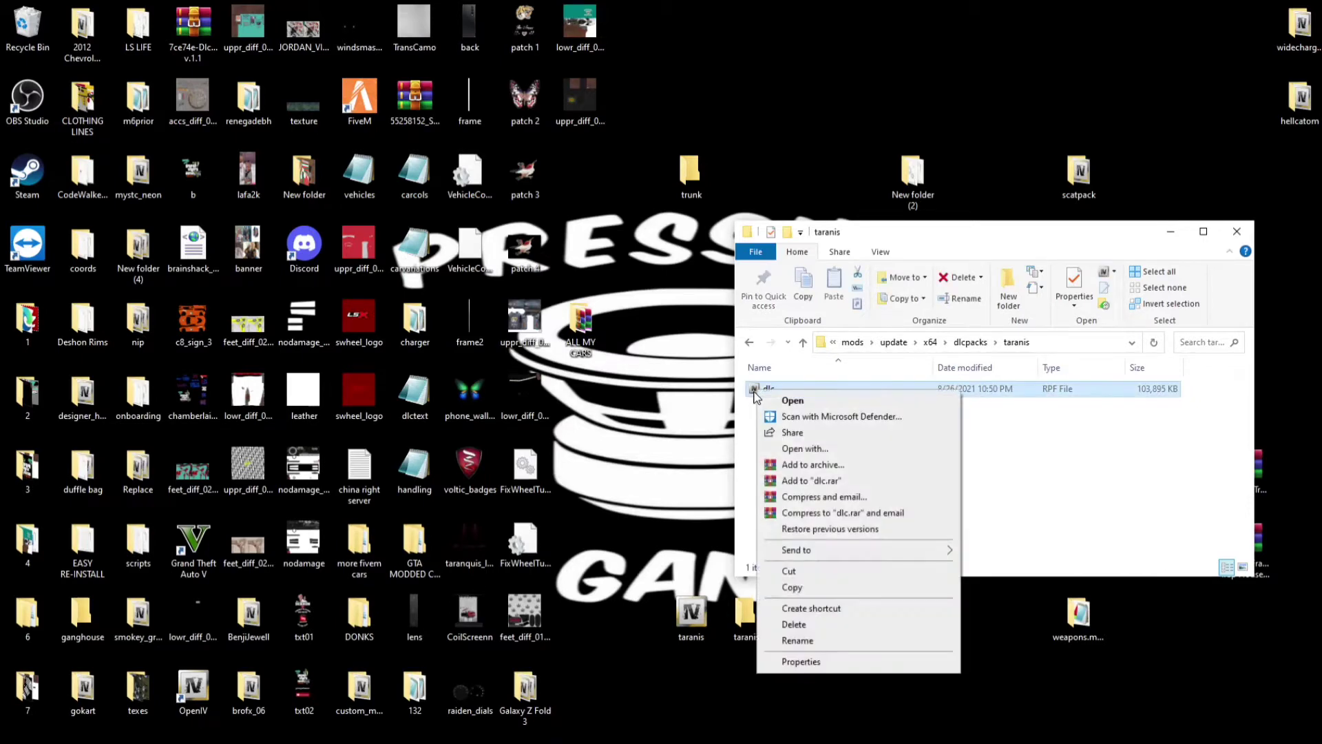
click(806, 449)
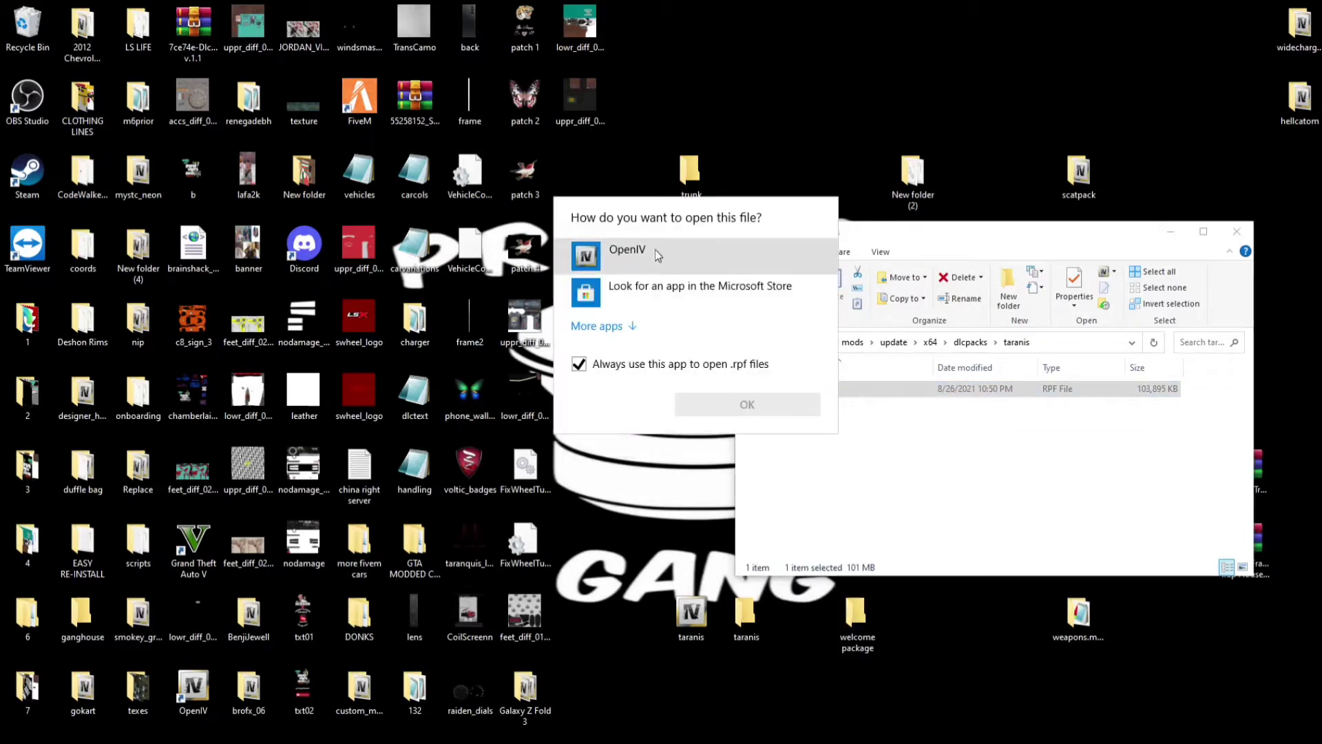
click(609, 328)
scroll(661, 413, down, 1)
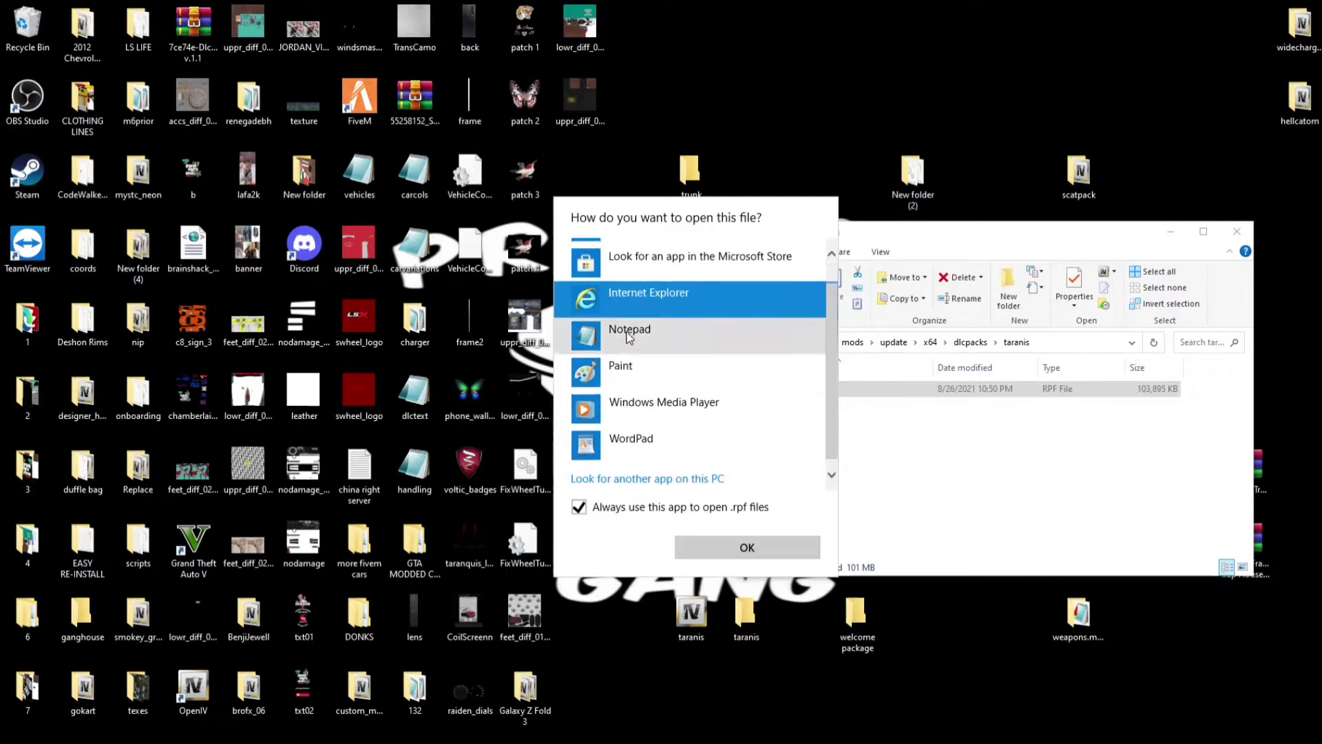
scroll(671, 420, up, 1)
scroll(682, 403, down, 1)
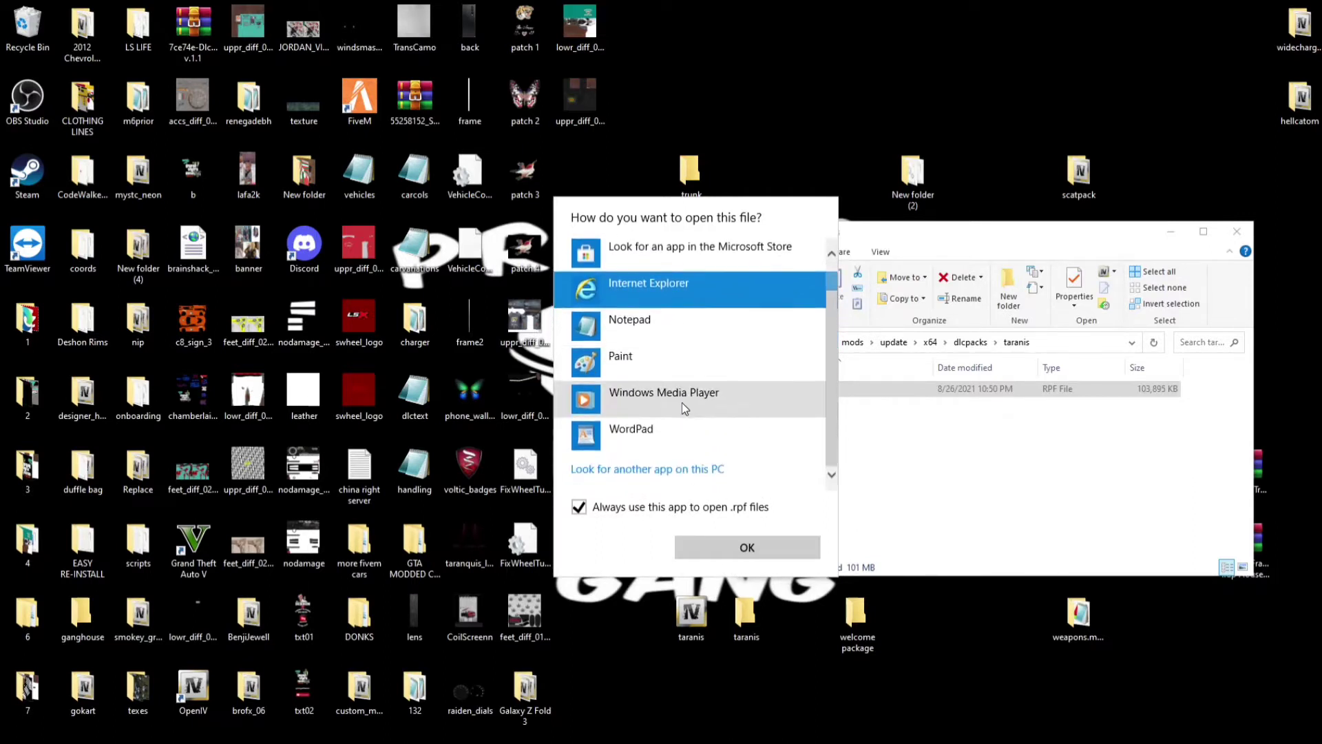
click(637, 471)
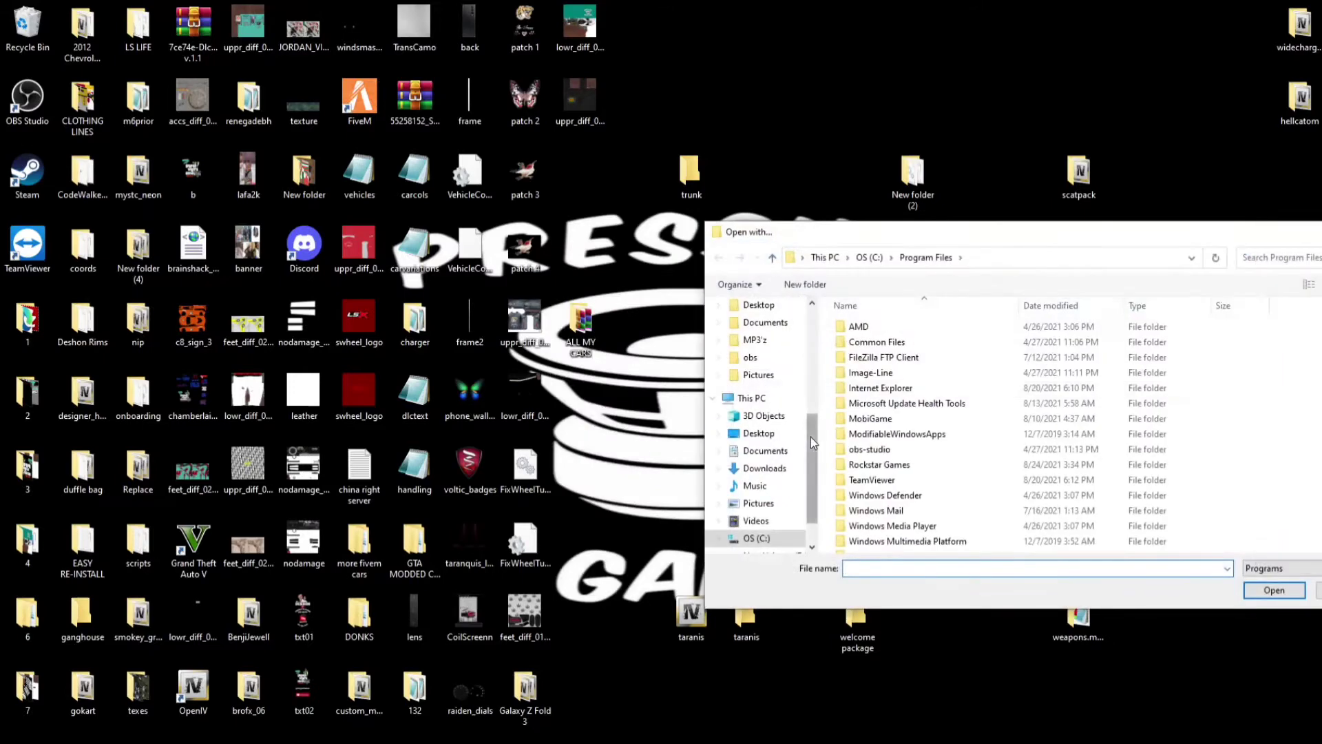
scroll(785, 450, up, 3)
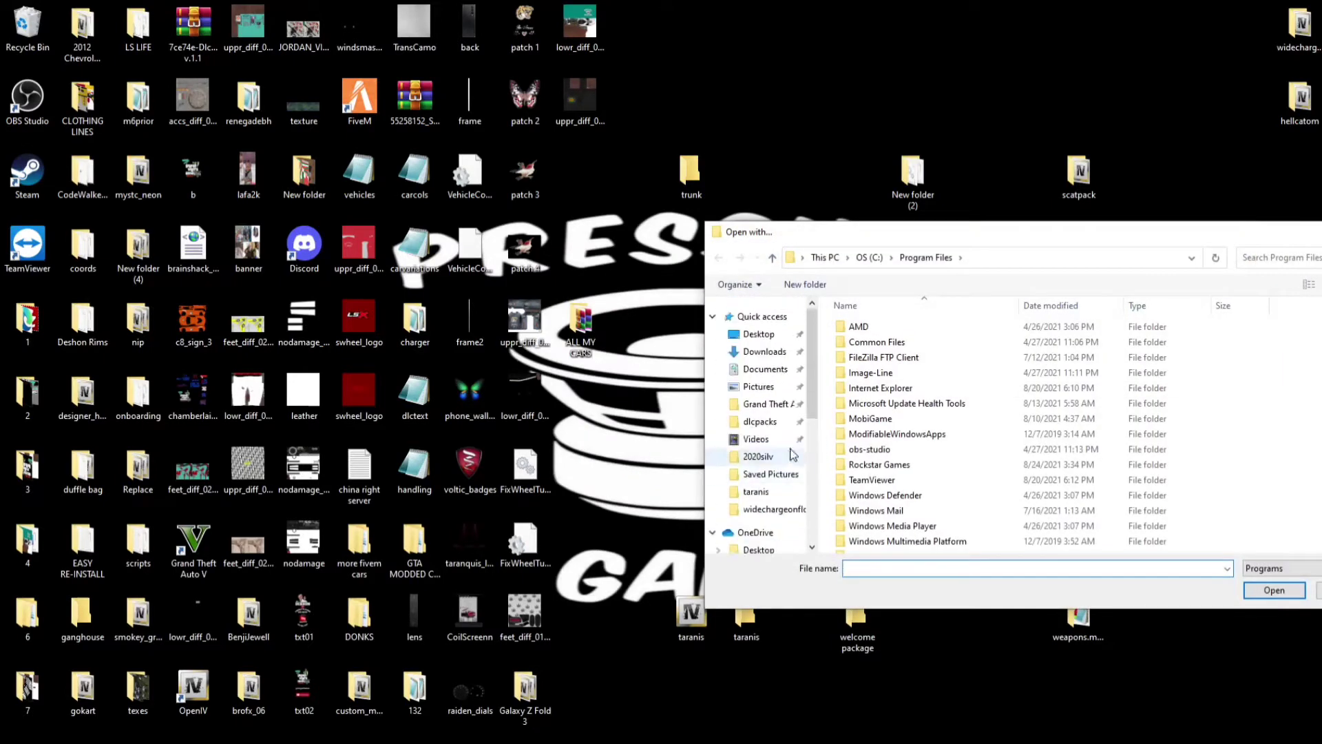
click(760, 336)
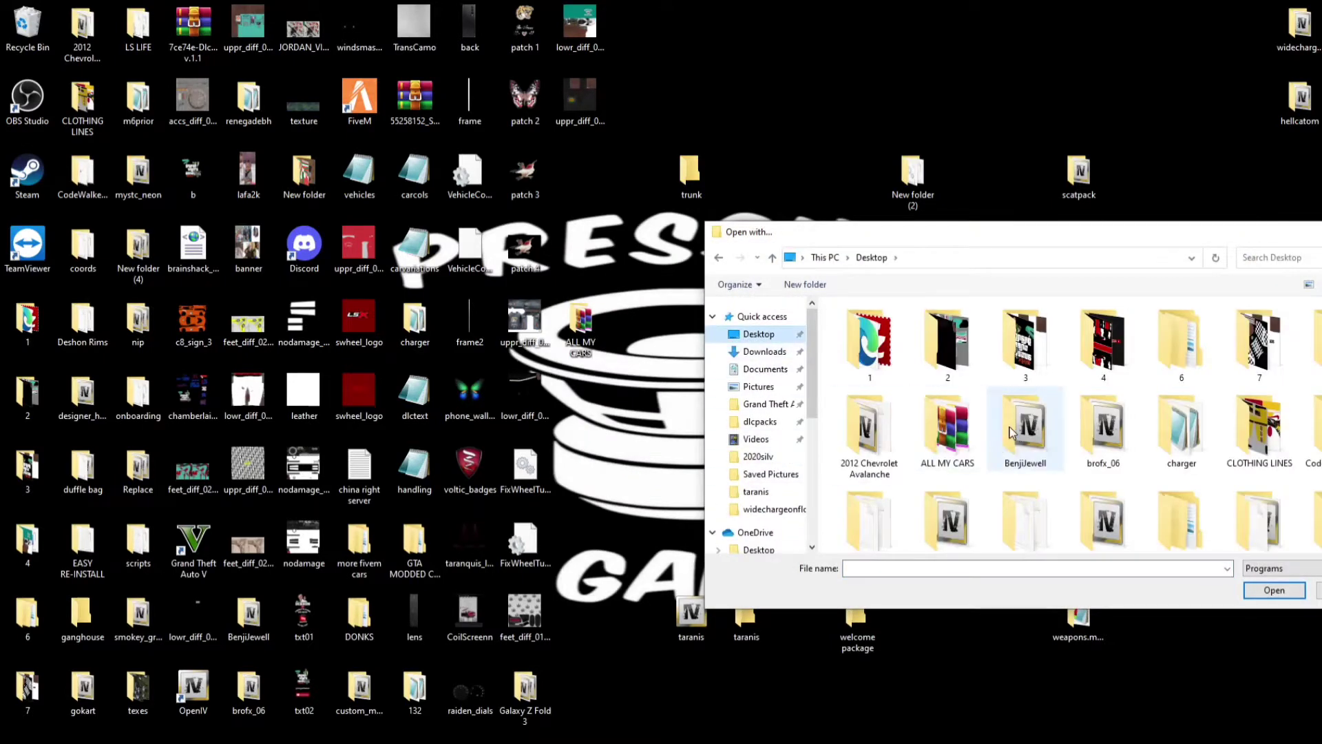
scroll(1010, 432, down, 10)
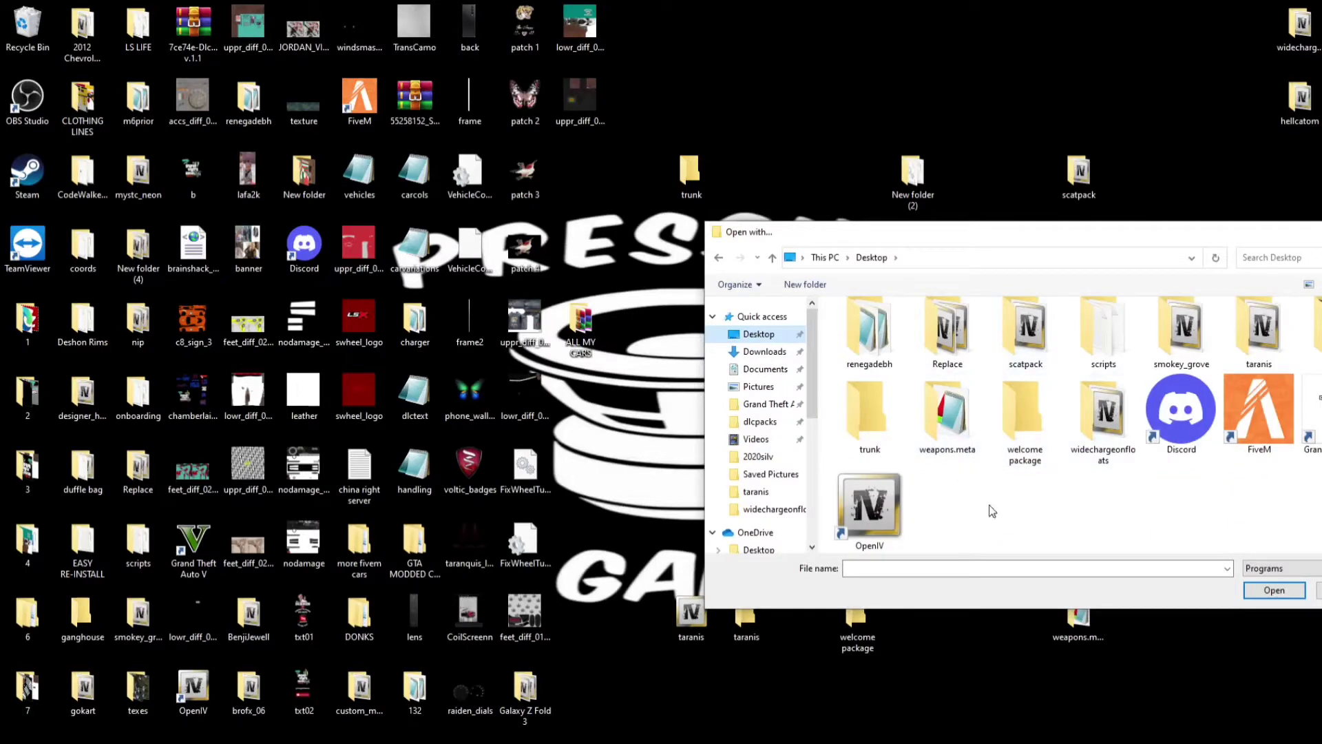
click(868, 516)
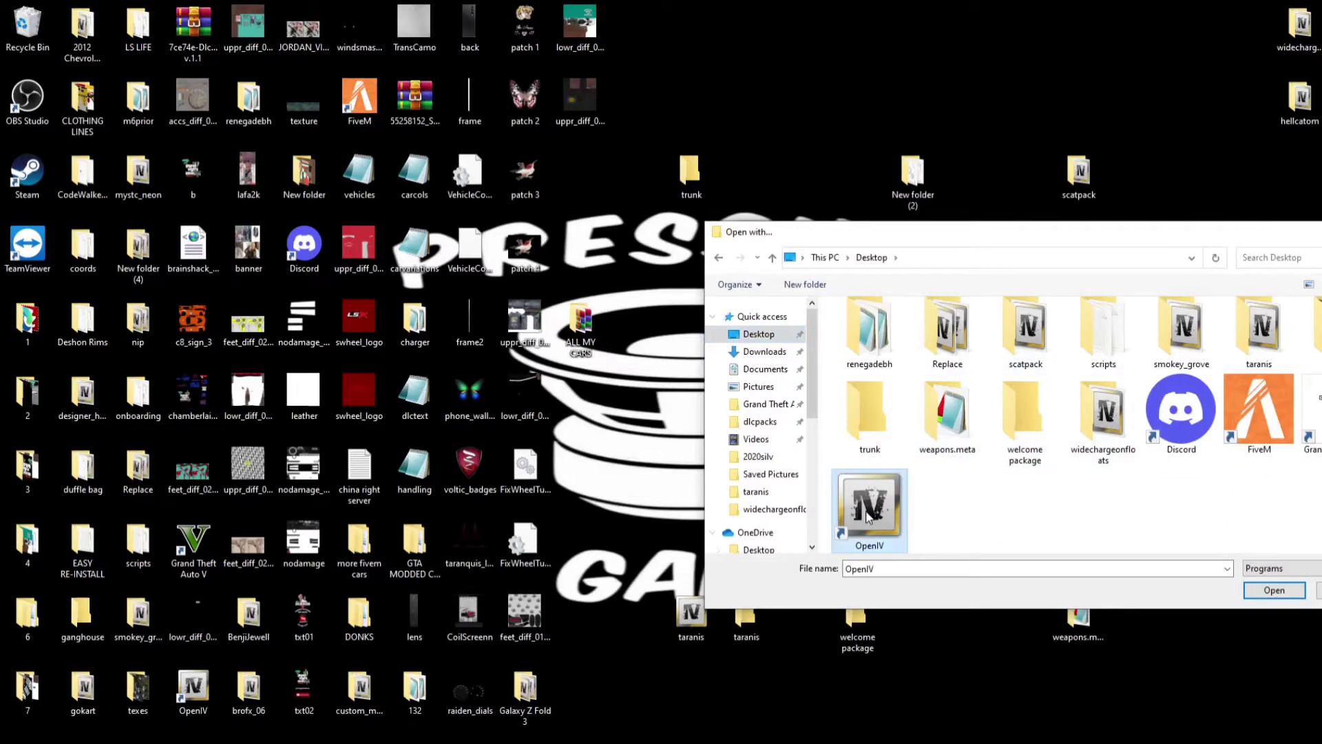
click(1276, 593)
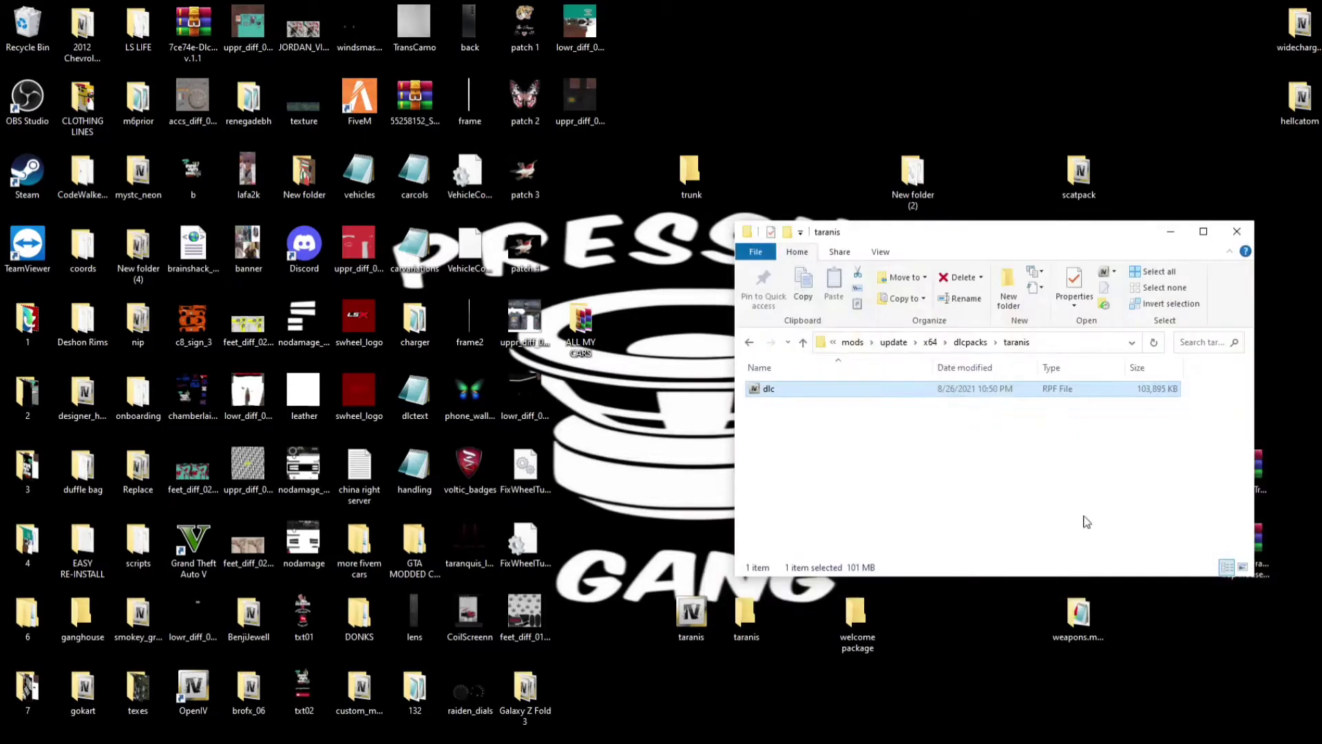
- Examine the contents of the tahoe21, spsavanna and renegadebh folders in dlcpacks for comparison with the taranis folder
click(749, 344)
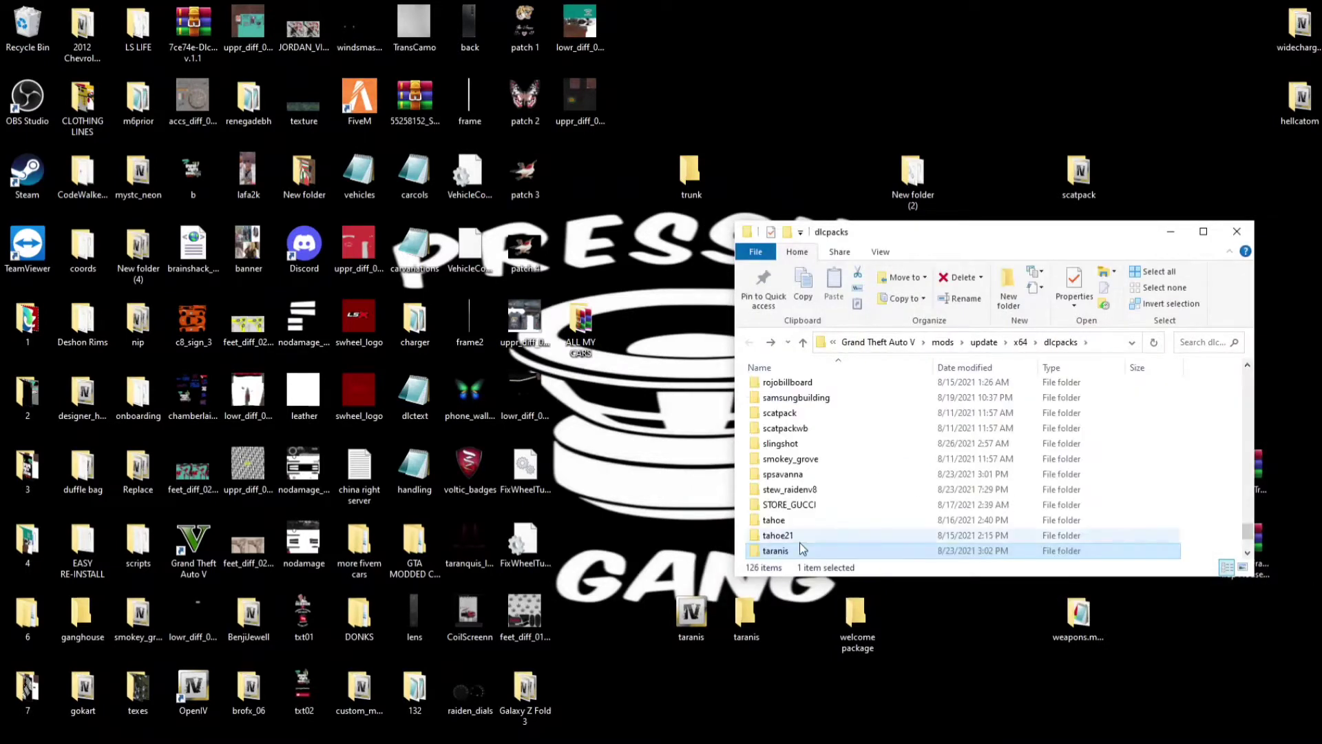
double_click(790, 541)
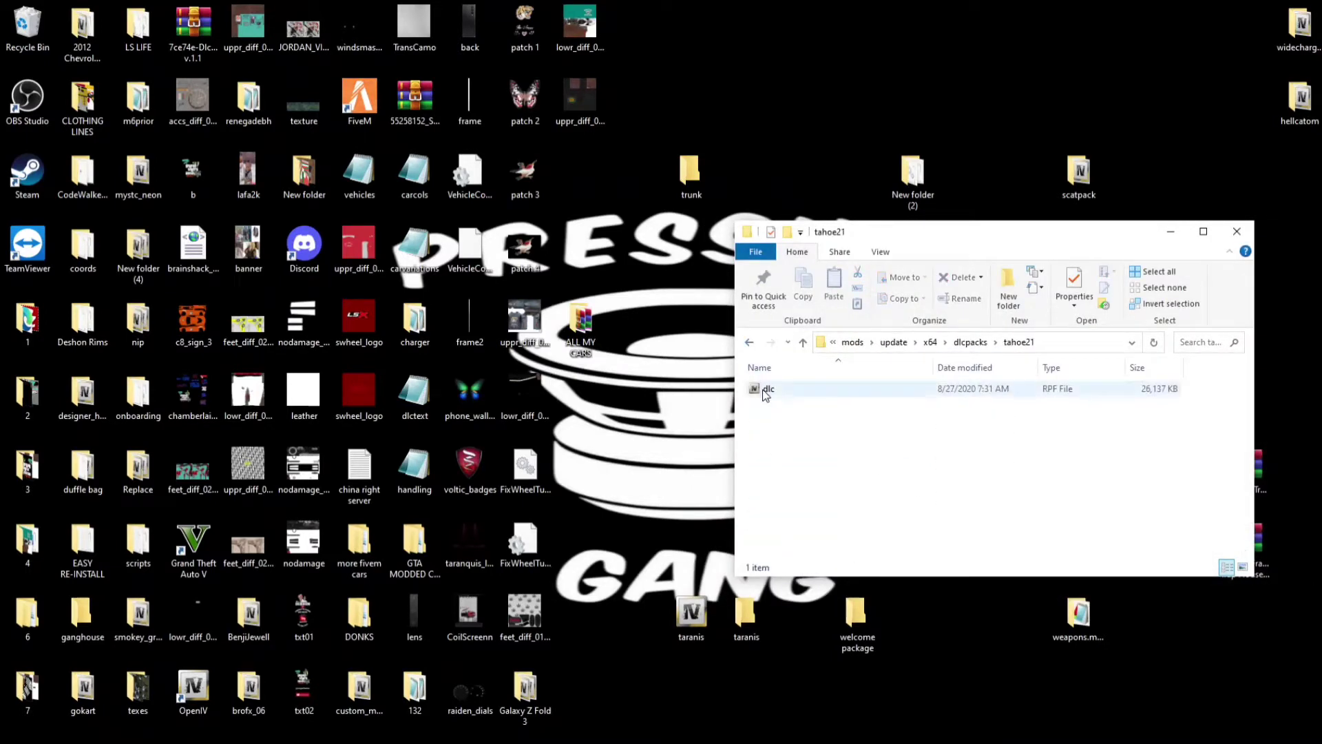
click(749, 342)
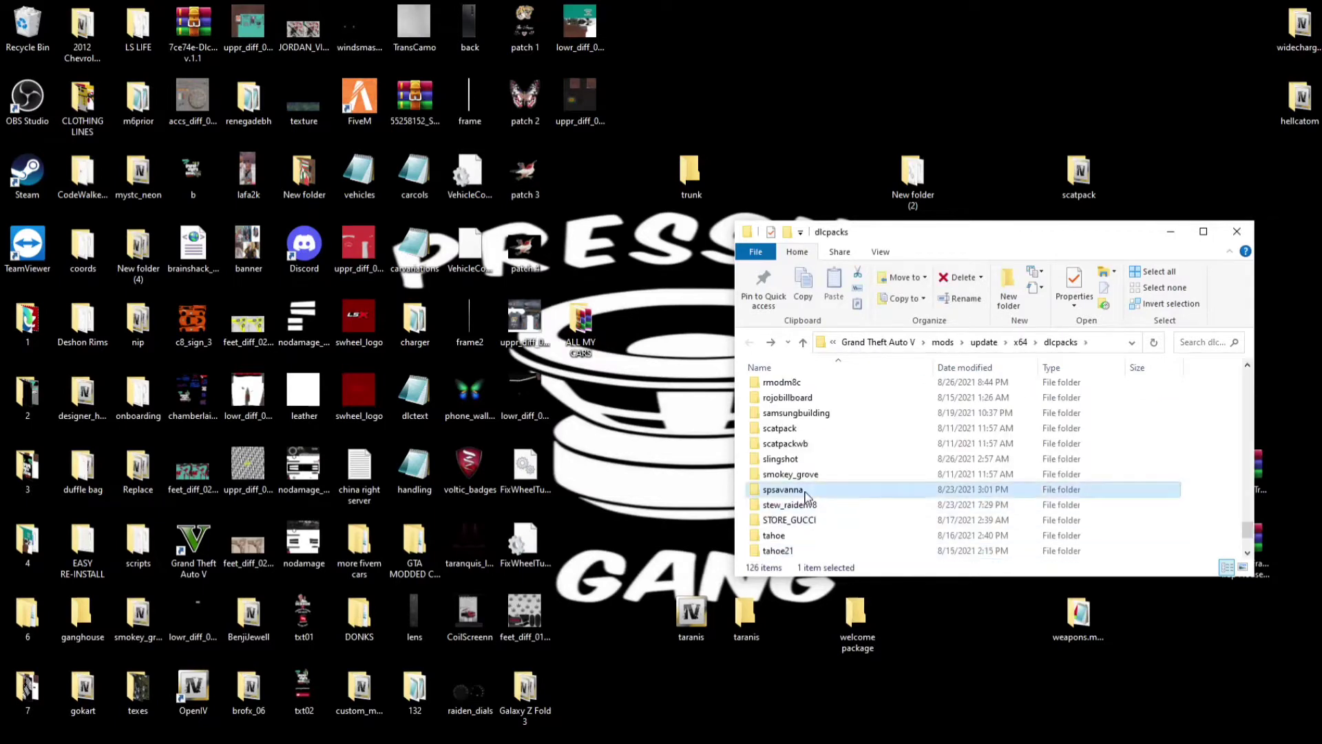
double_click(778, 491)
click(749, 342)
double_click(768, 428)
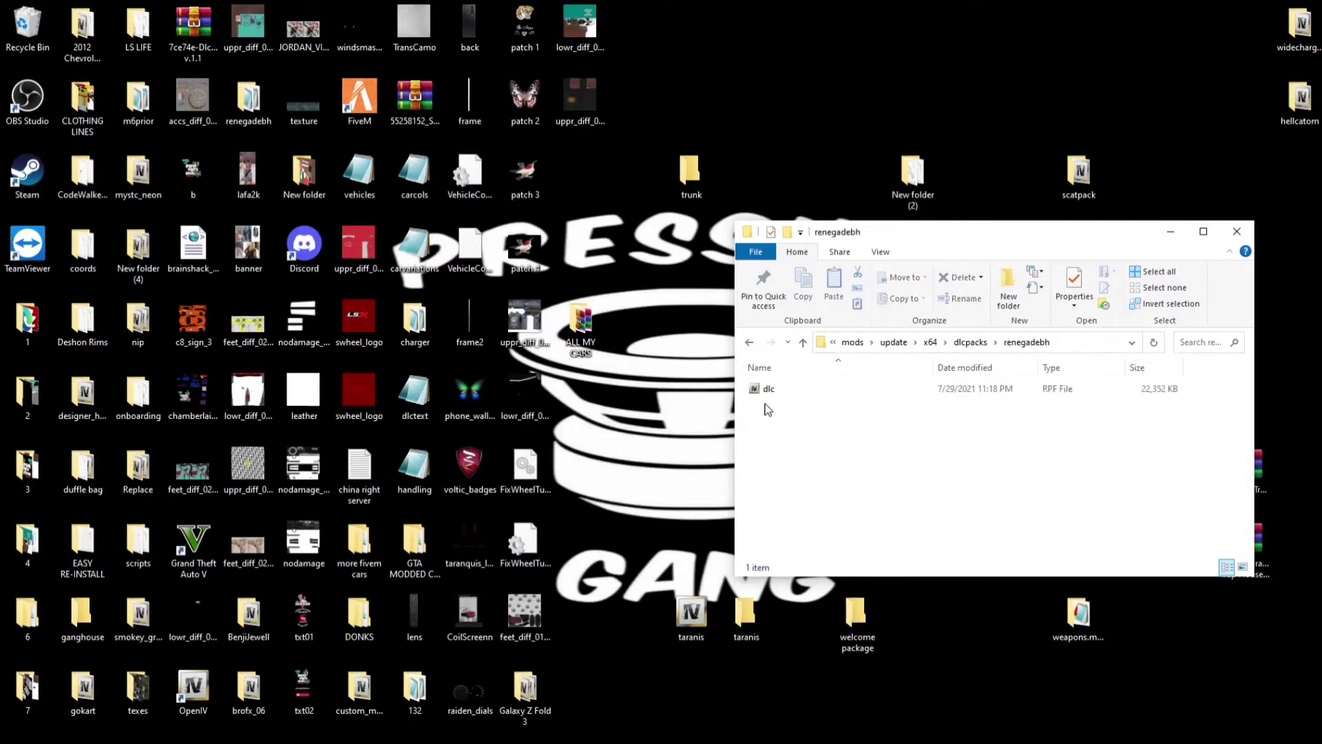
click(750, 342)
- Return to the taranis folder in dlcpacks and open its dlc file in OpenIV
scroll(778, 492, down, 5)
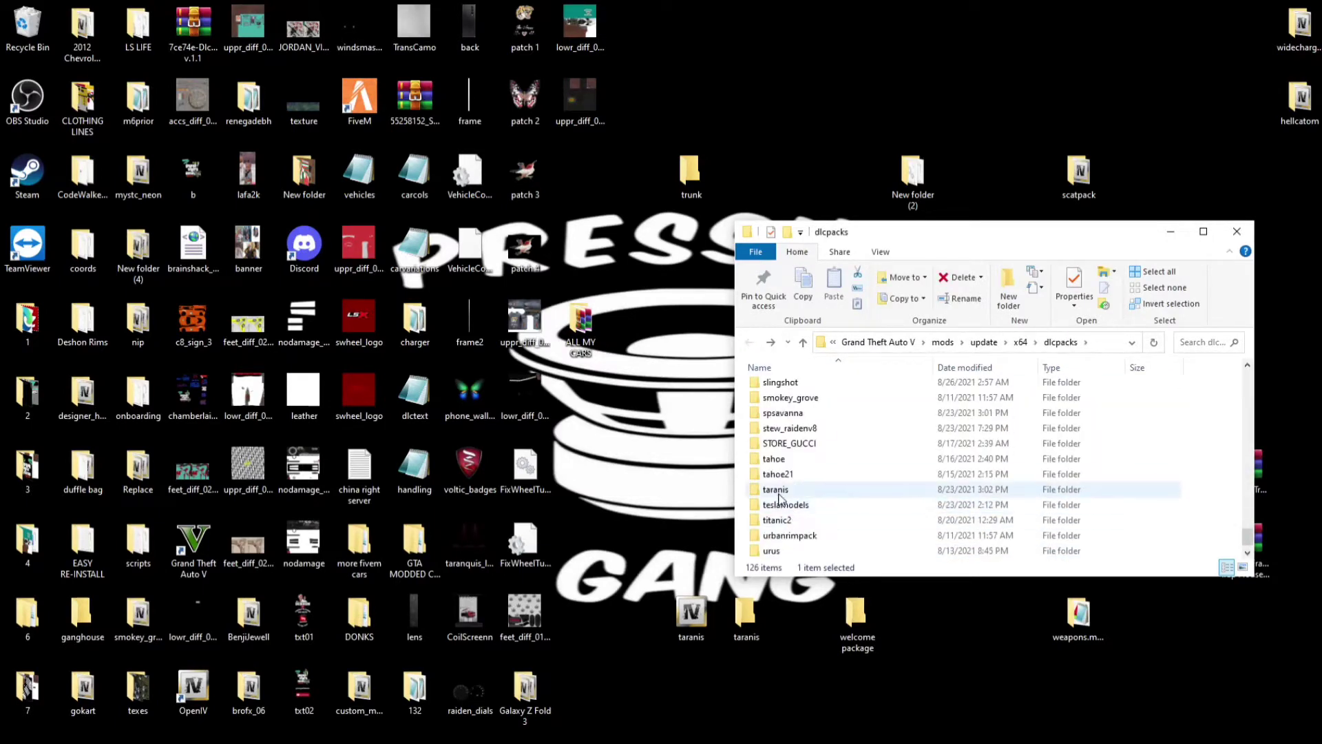
click(776, 491)
double_click(776, 492)
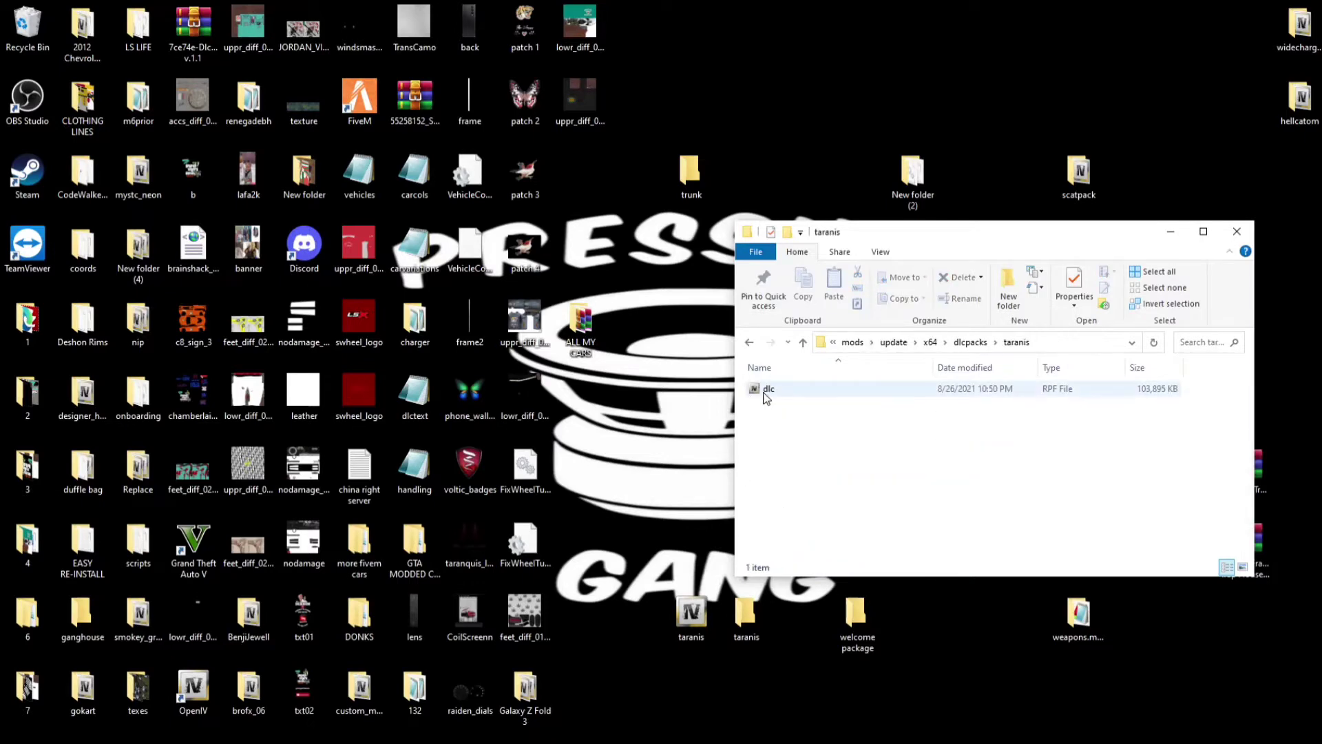
click(757, 390)
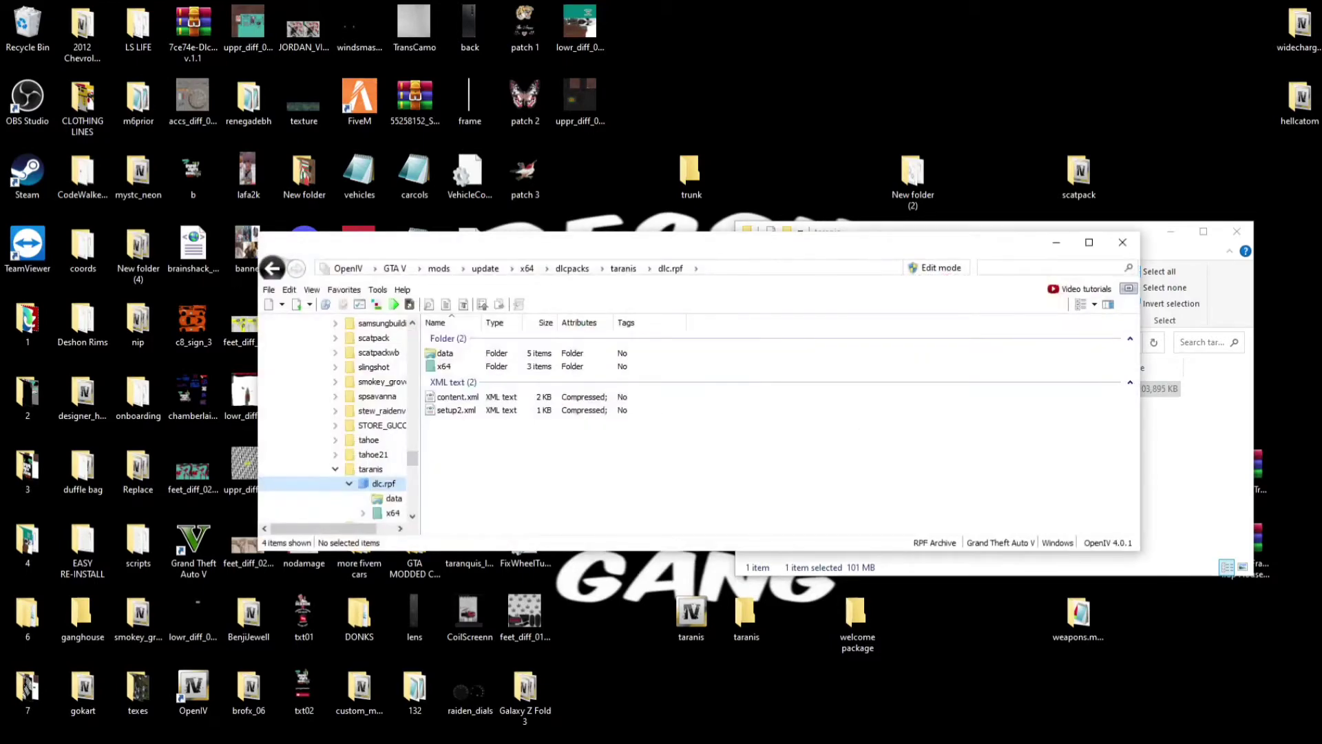
- Turn on edit mode for the opened dlc.rpf archive
click(936, 269)
drag(852, 246, 922, 86)
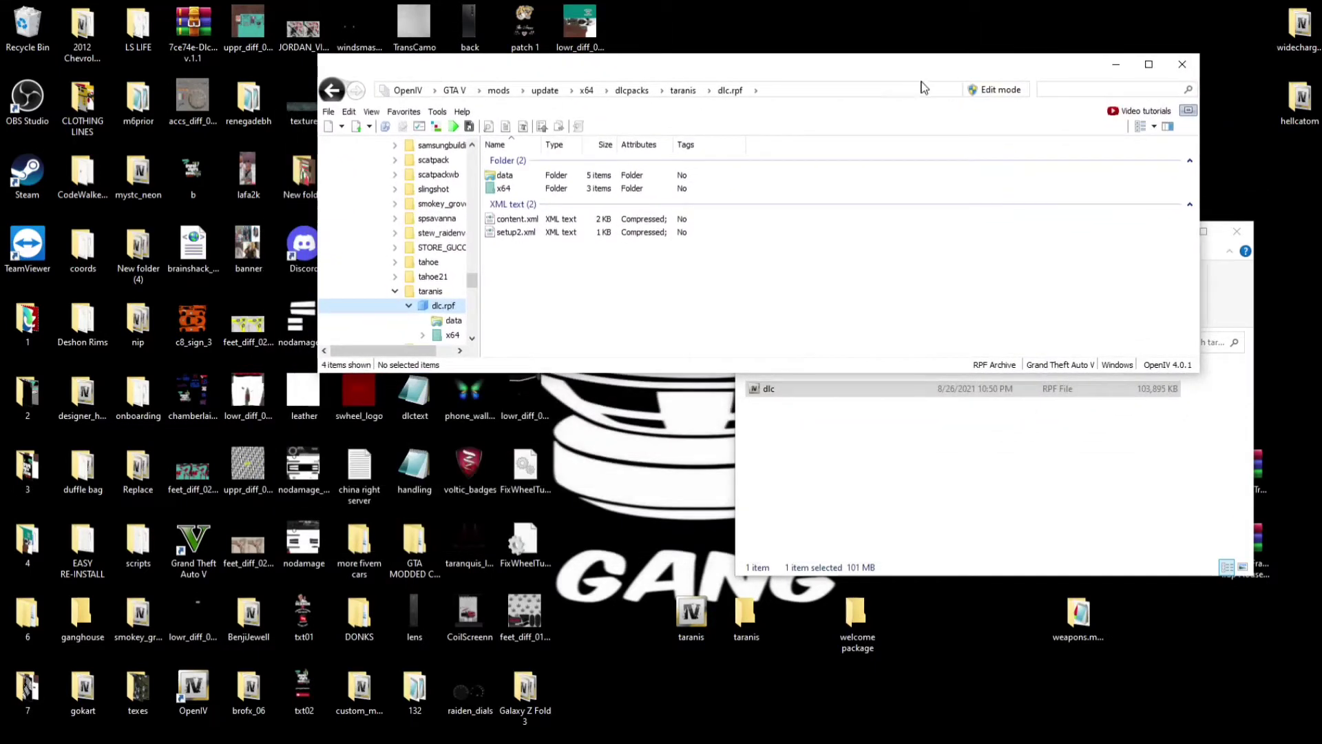
click(1005, 90)
click(746, 435)
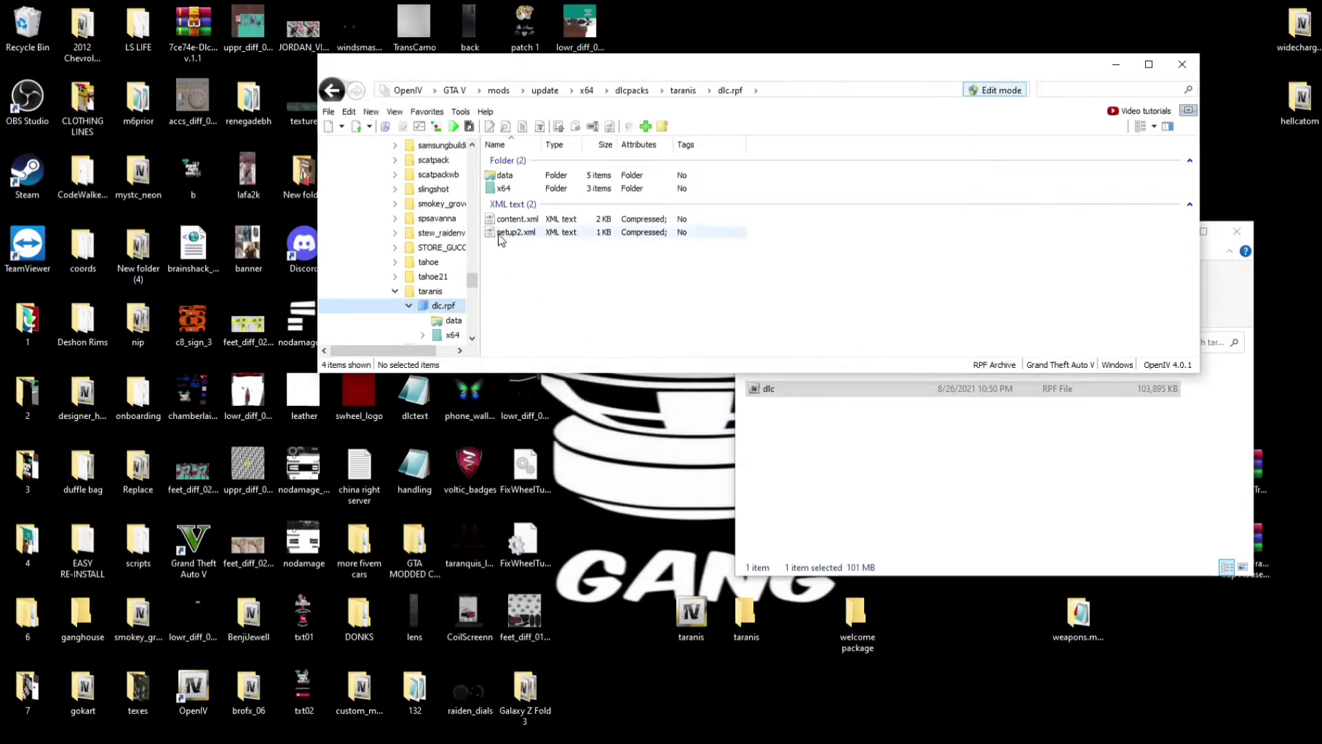
- Open taranis_hi.yft from x64/vehicles.rpf inside dlc.rpf in the model viewer
double_click(518, 188)
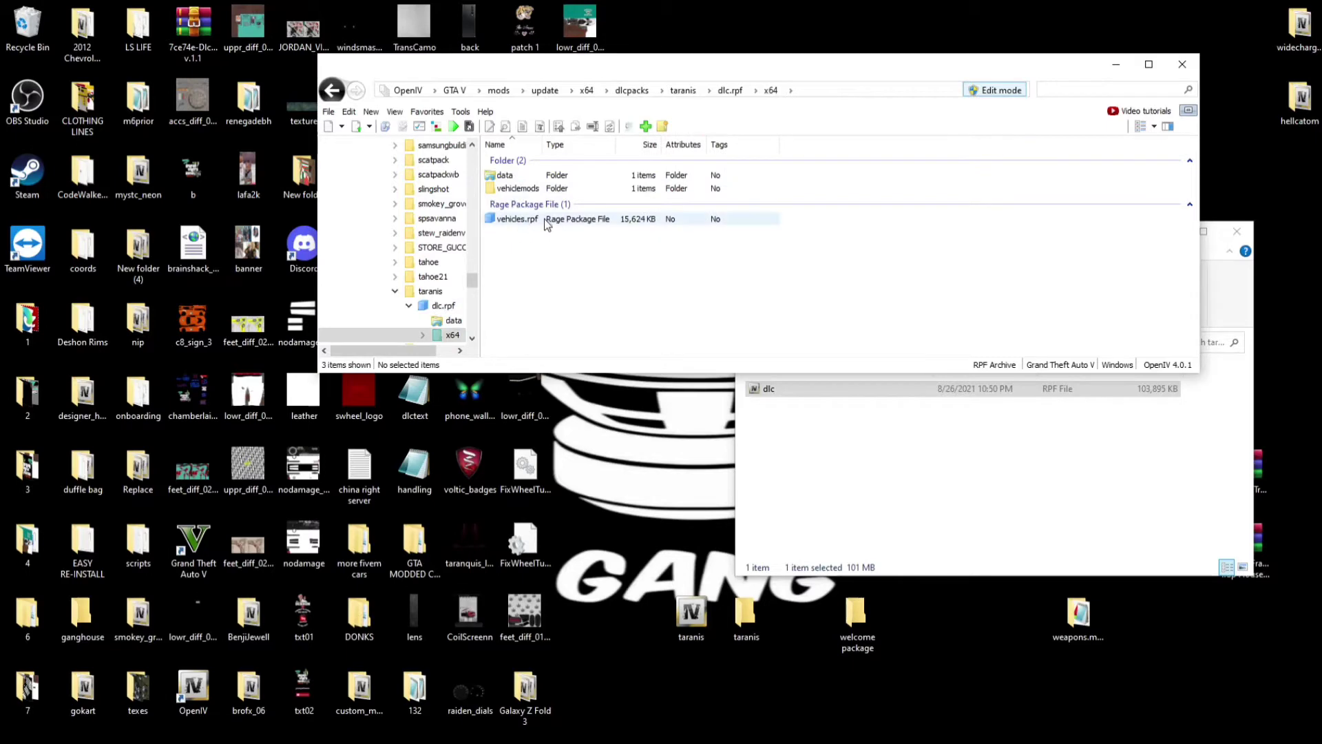
double_click(544, 218)
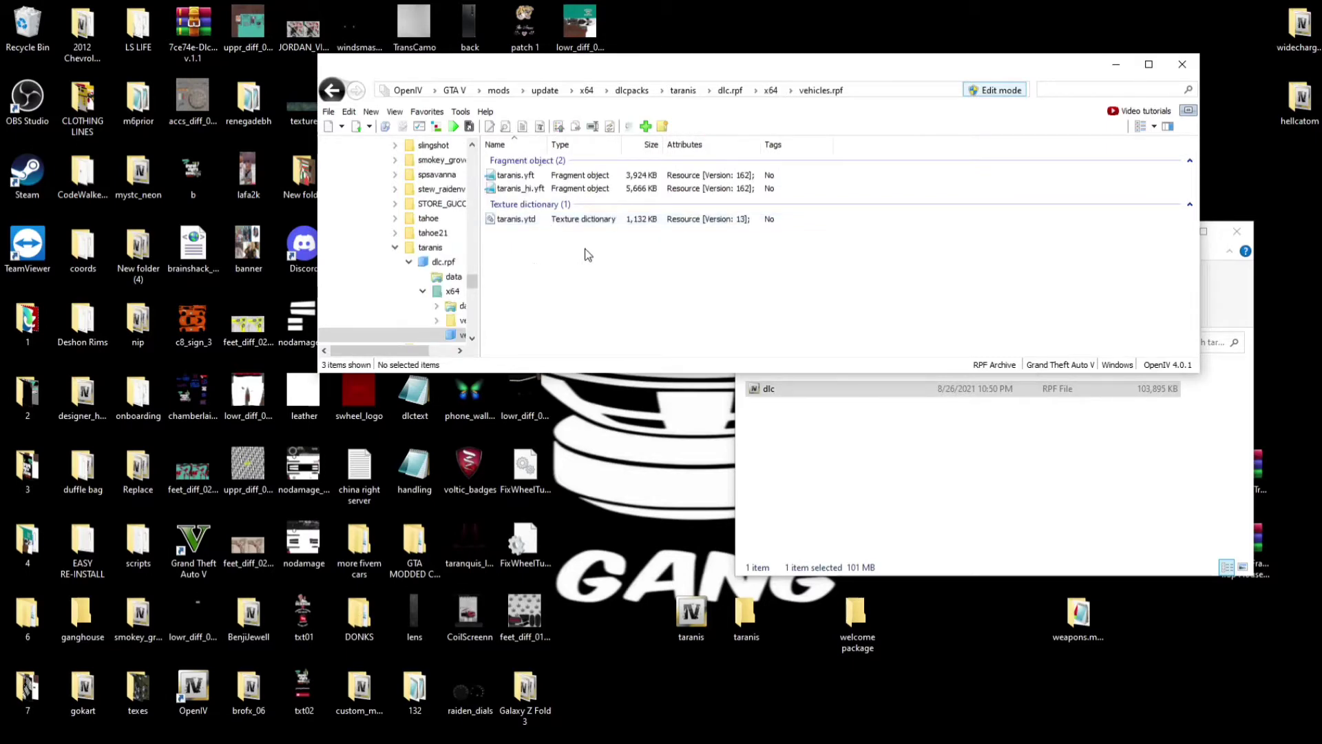
click(540, 190)
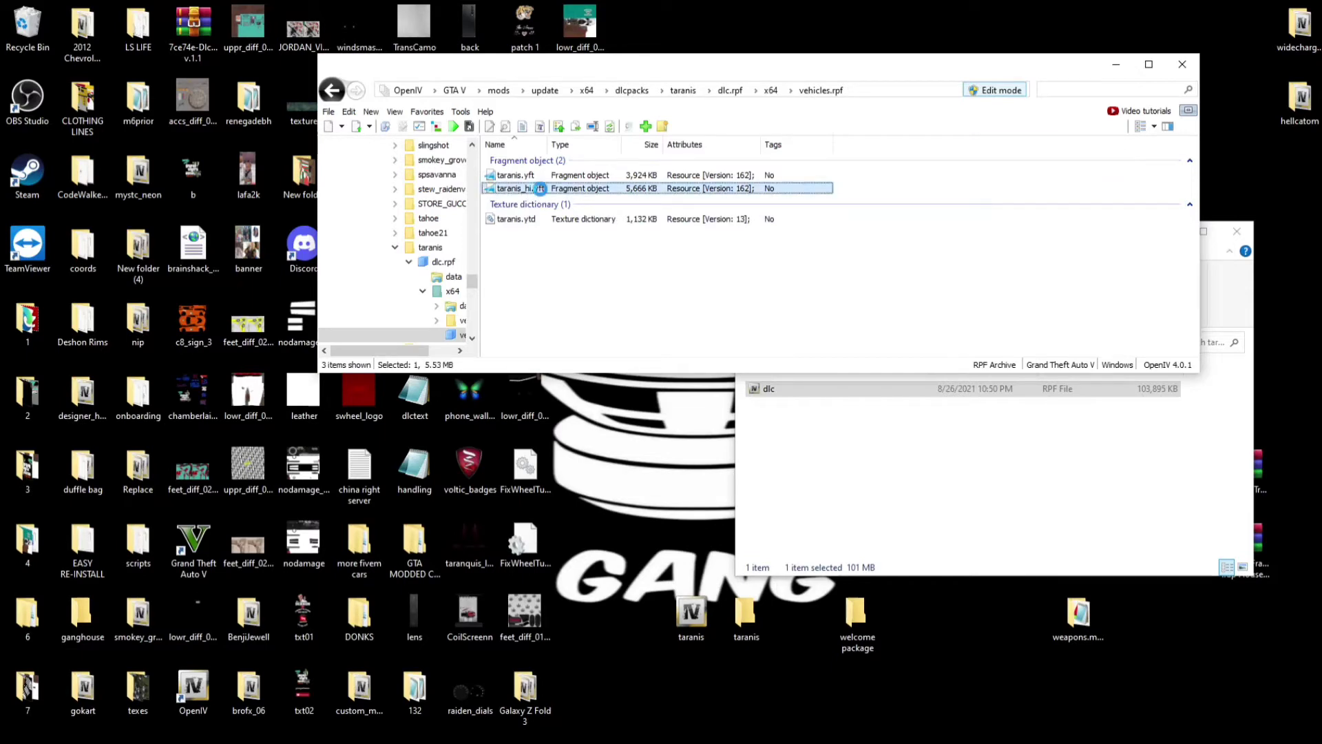
double_click(541, 189)
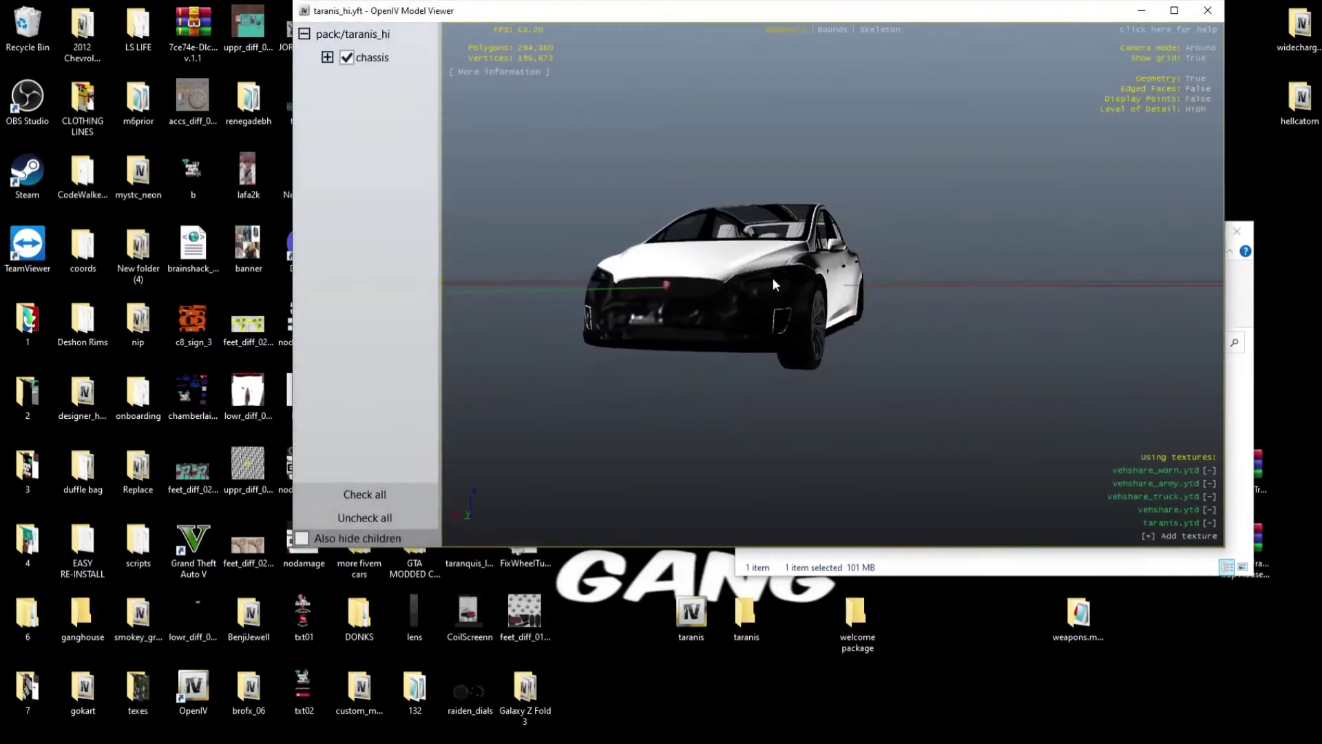
- Examine the Taranis model's front grille badge, interior dashboard screen and rear lettering, and close the model viewer
scroll(630, 306, up, 5)
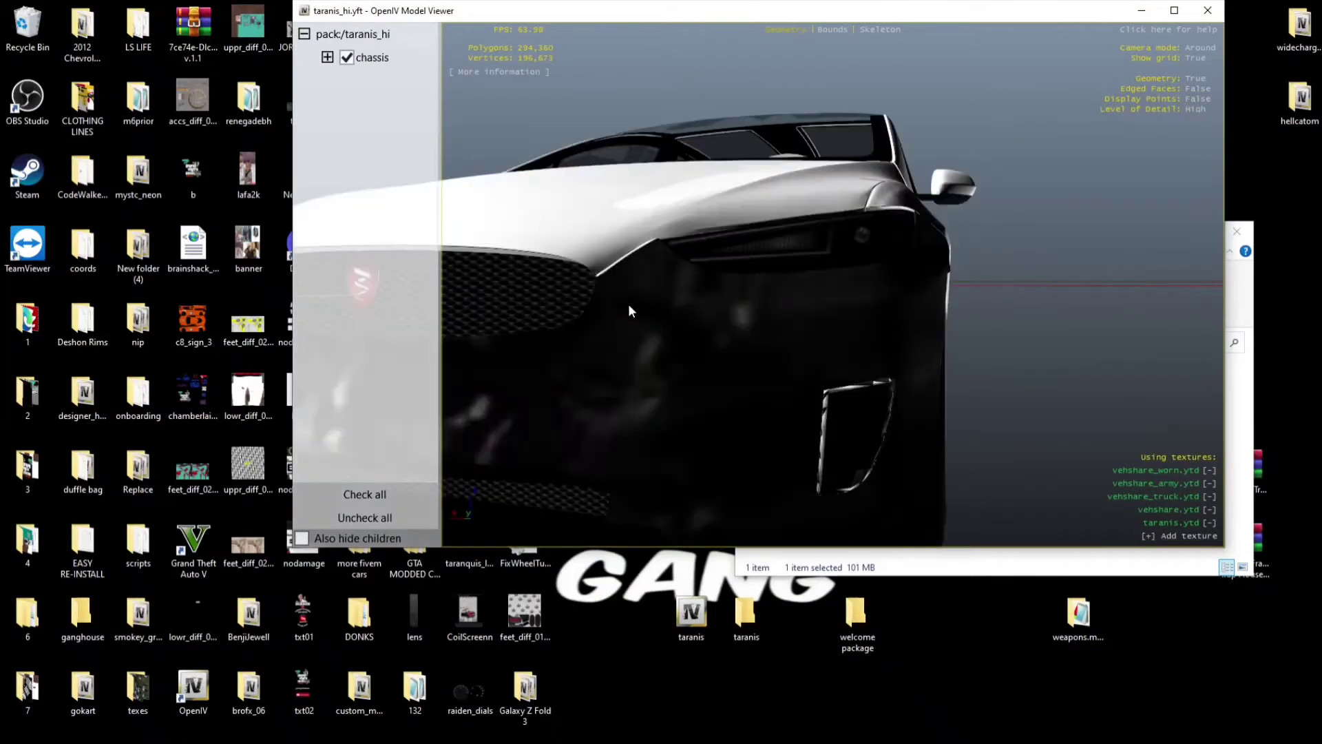
scroll(628, 306, down, 3)
scroll(626, 303, up, 5)
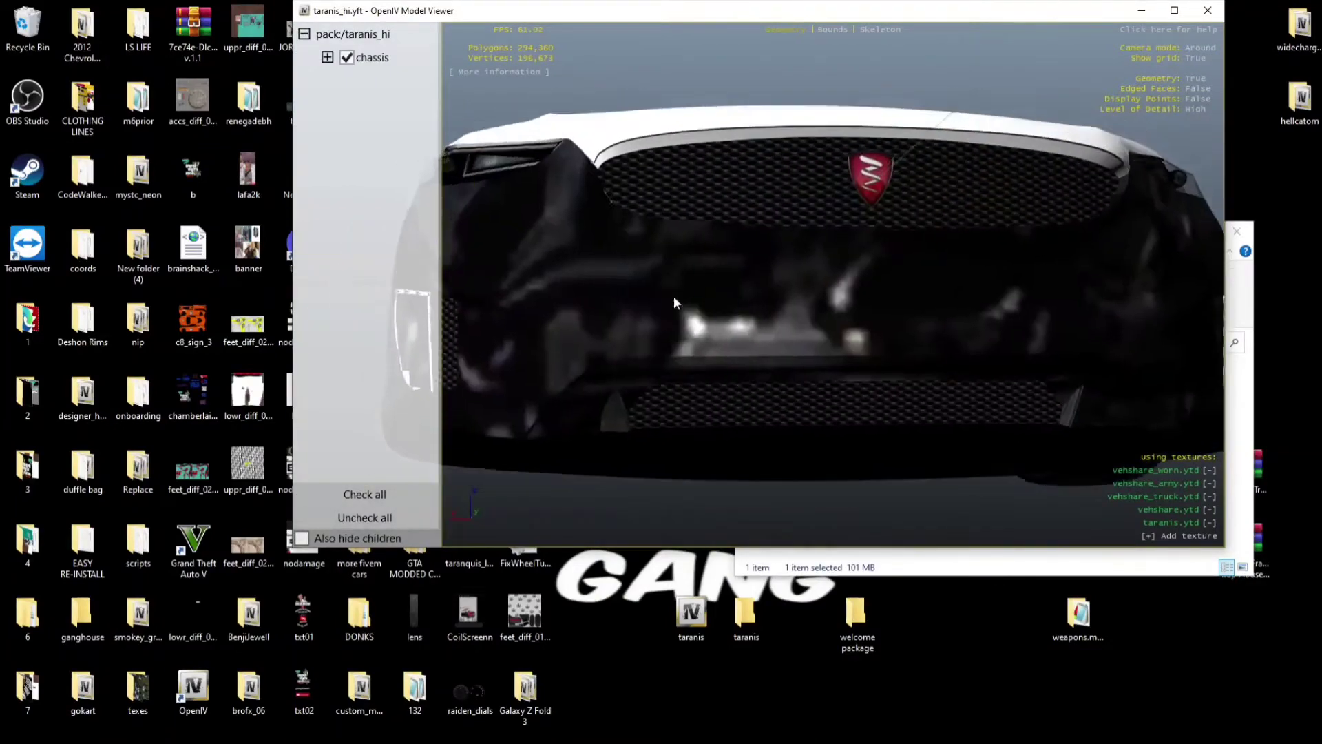
scroll(667, 303, down, 1)
scroll(659, 321, up, 1)
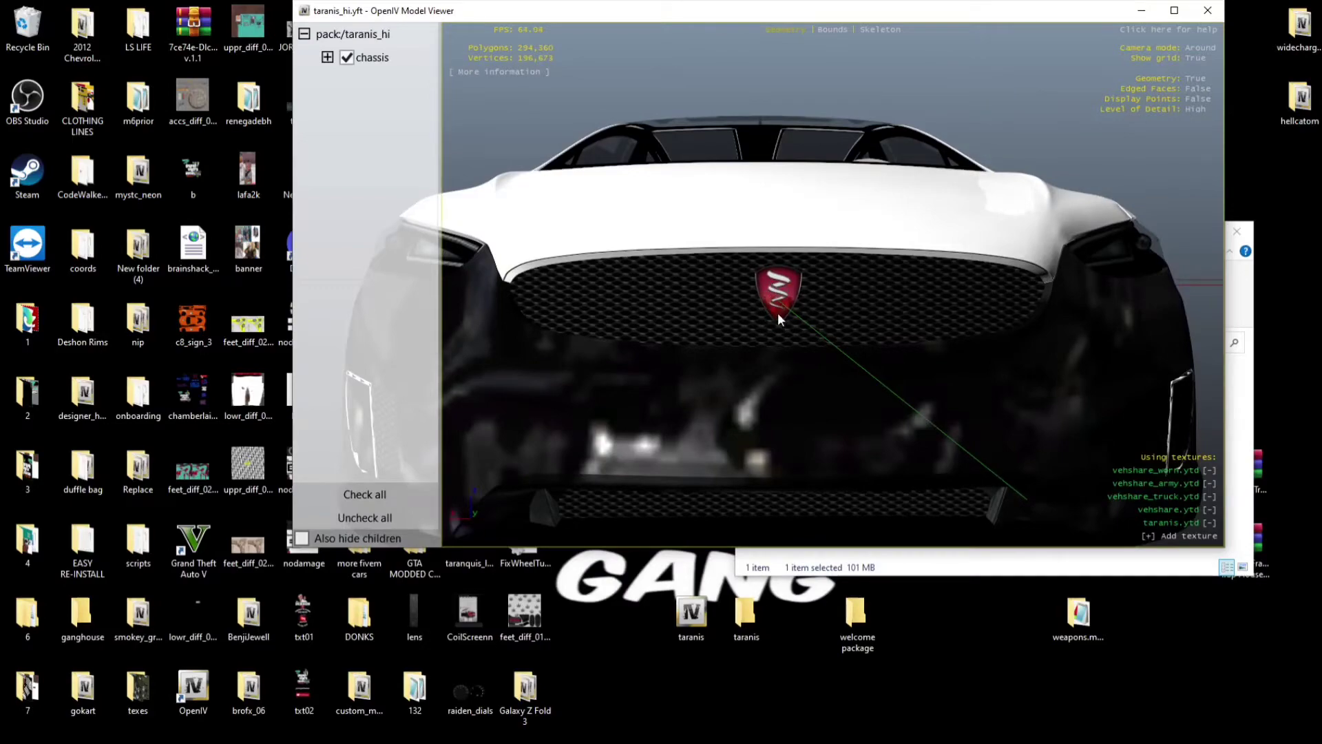
drag(767, 298, 795, 148)
scroll(794, 147, up, 10)
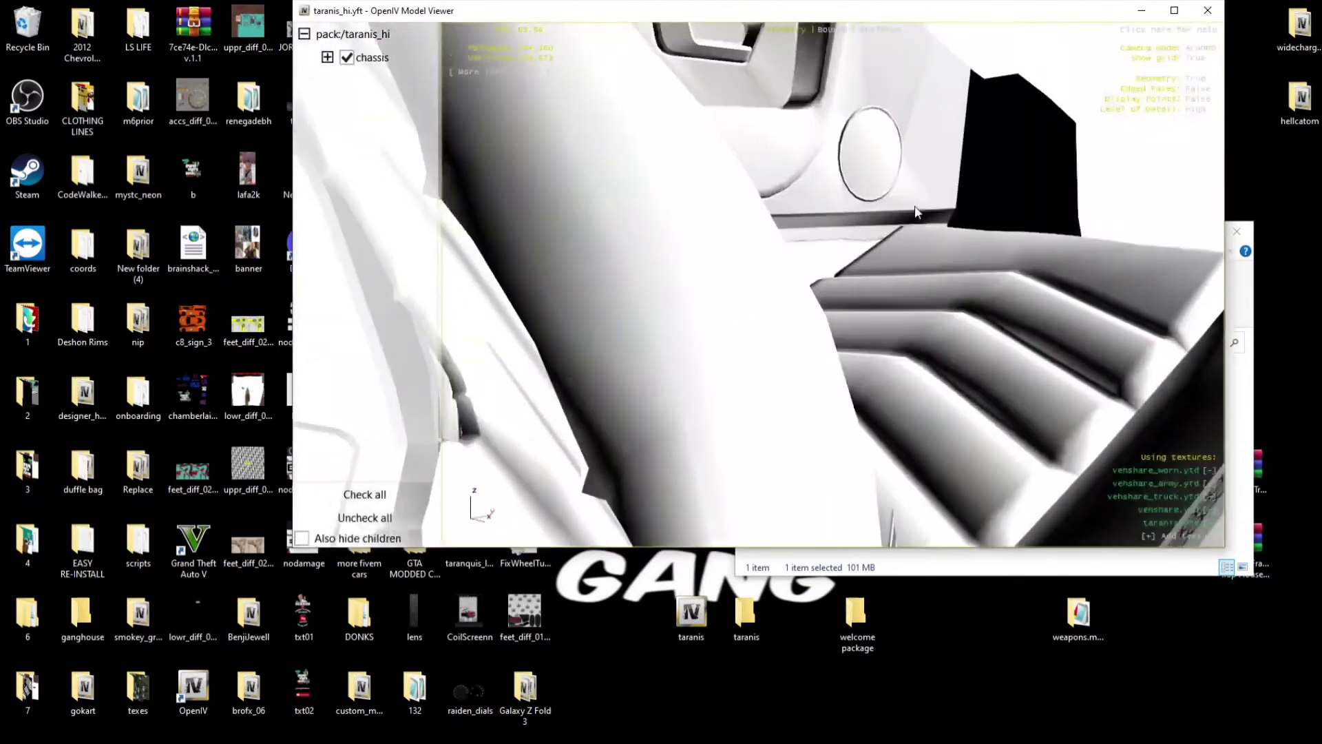
drag(915, 212, 1085, 121)
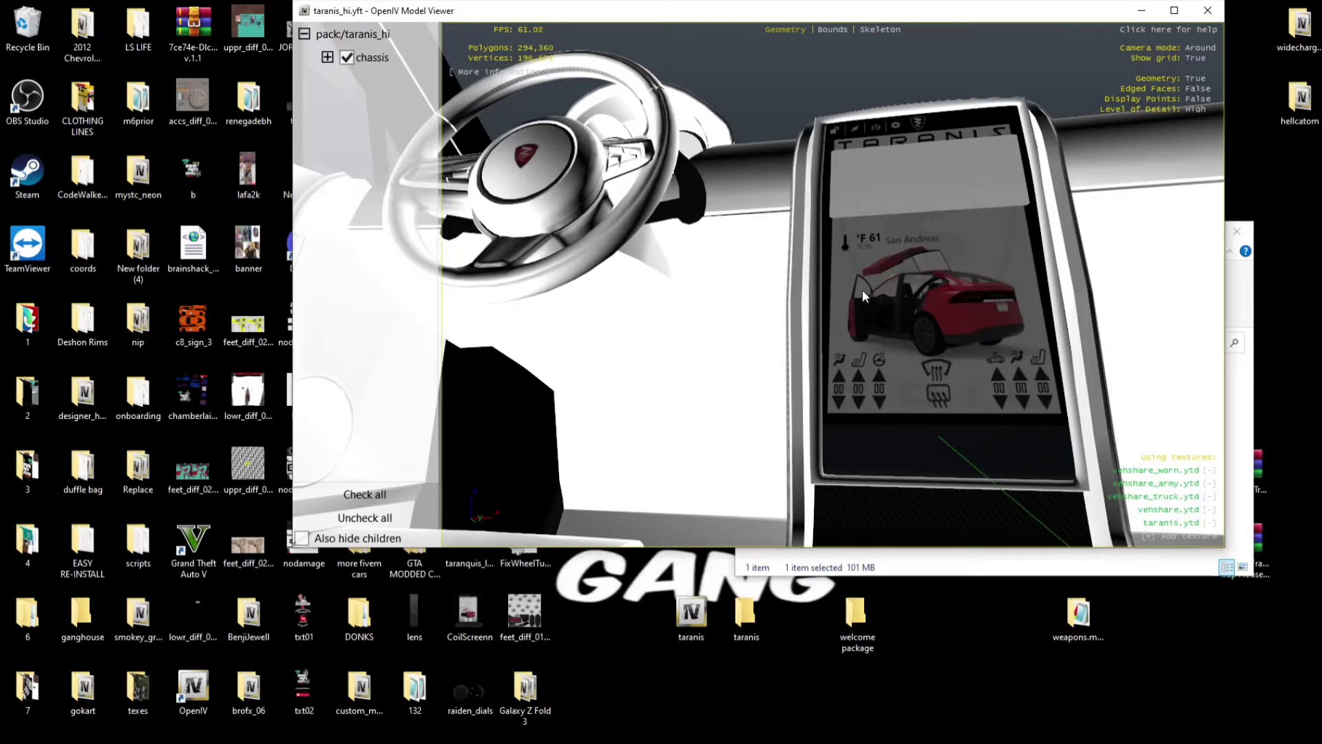
drag(862, 289, 928, 286)
drag(835, 219, 898, 267)
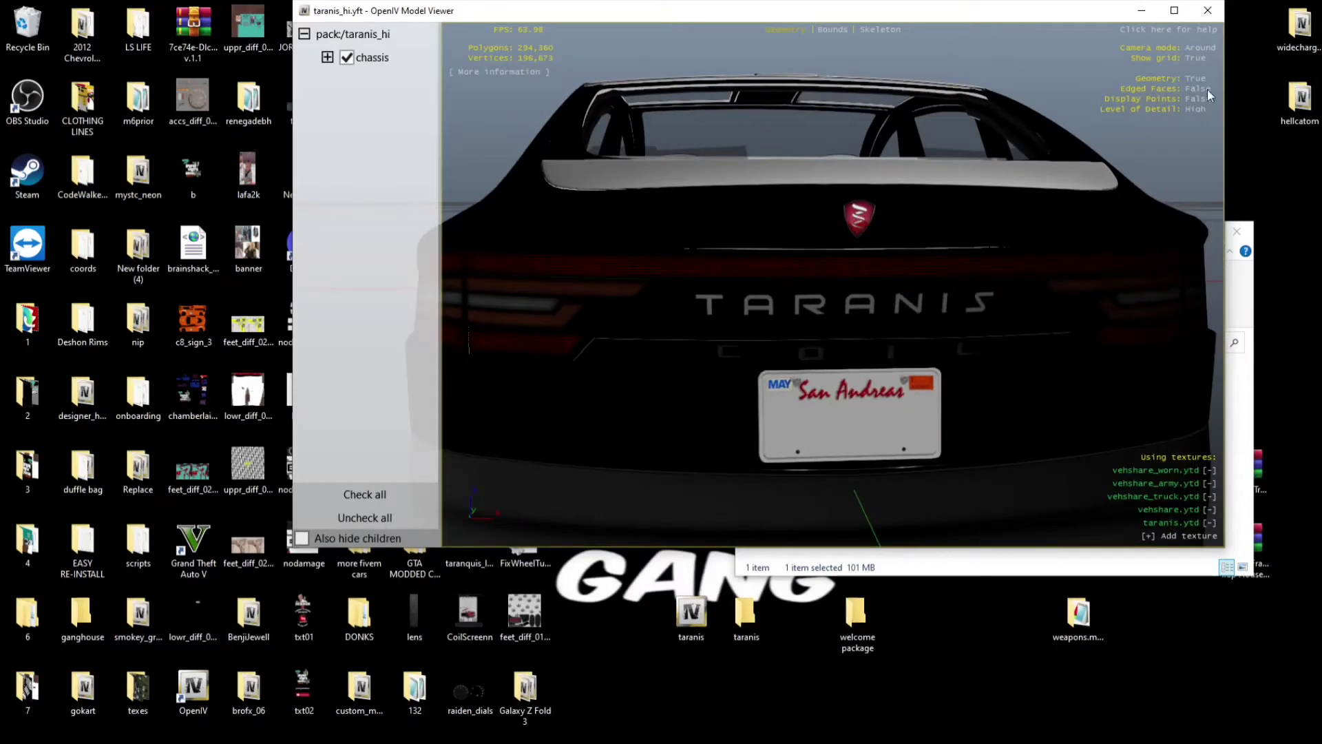
click(1208, 10)
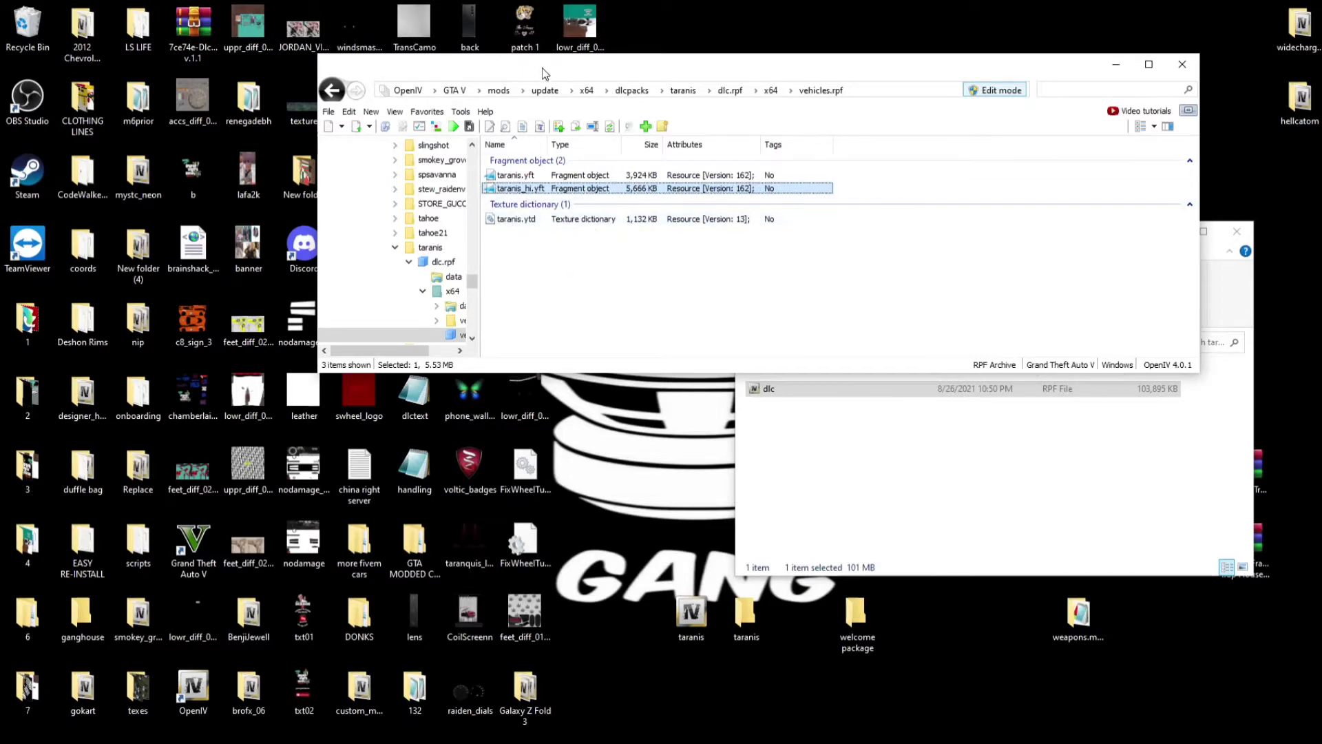
drag(542, 67, 909, 246)
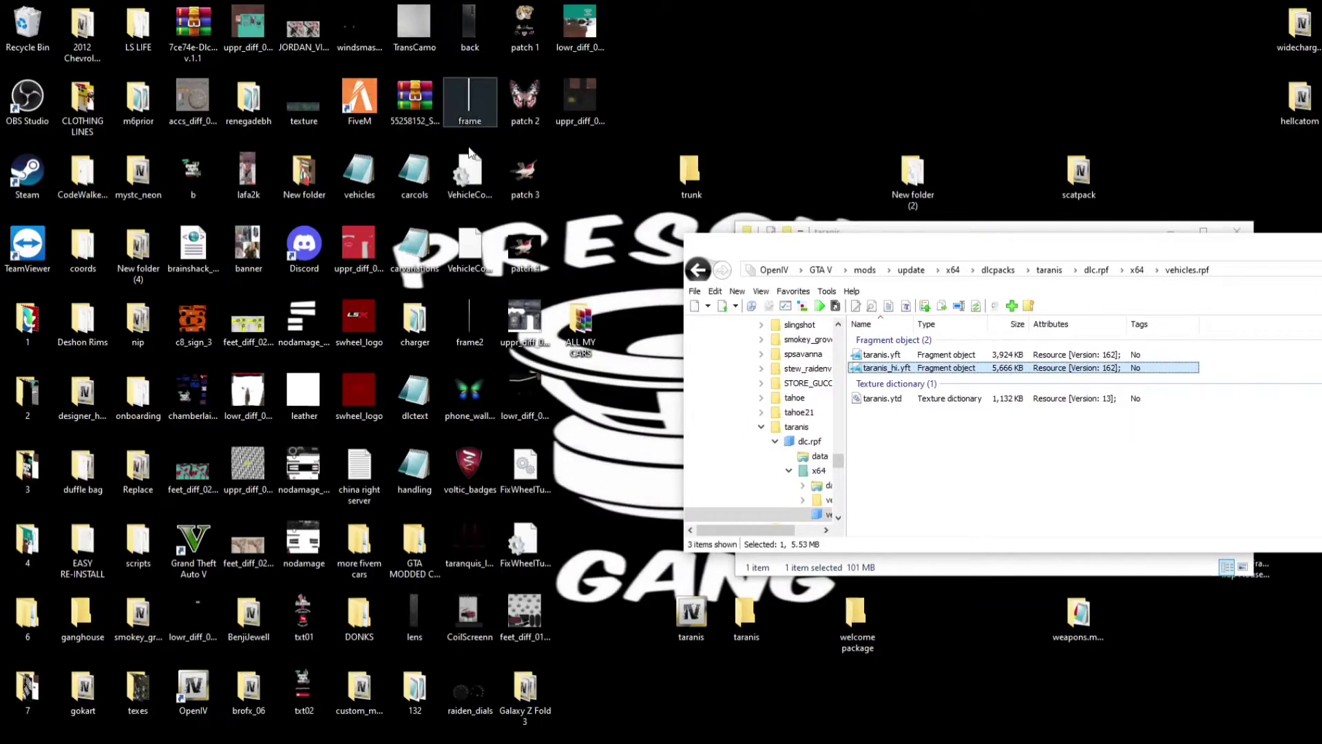
right_click(472, 544)
click(518, 497)
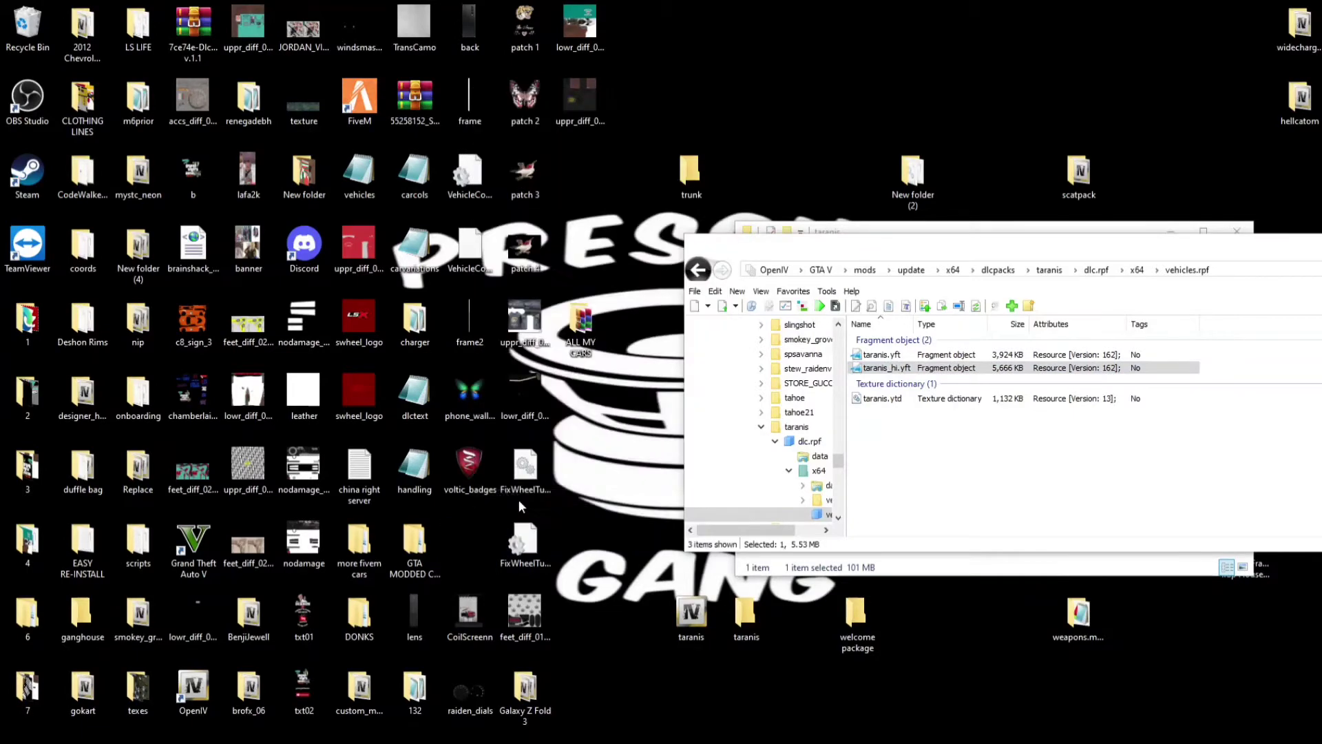
- Delete the old raiden_dials and voltic_badges images from the desktop
right_click(471, 699)
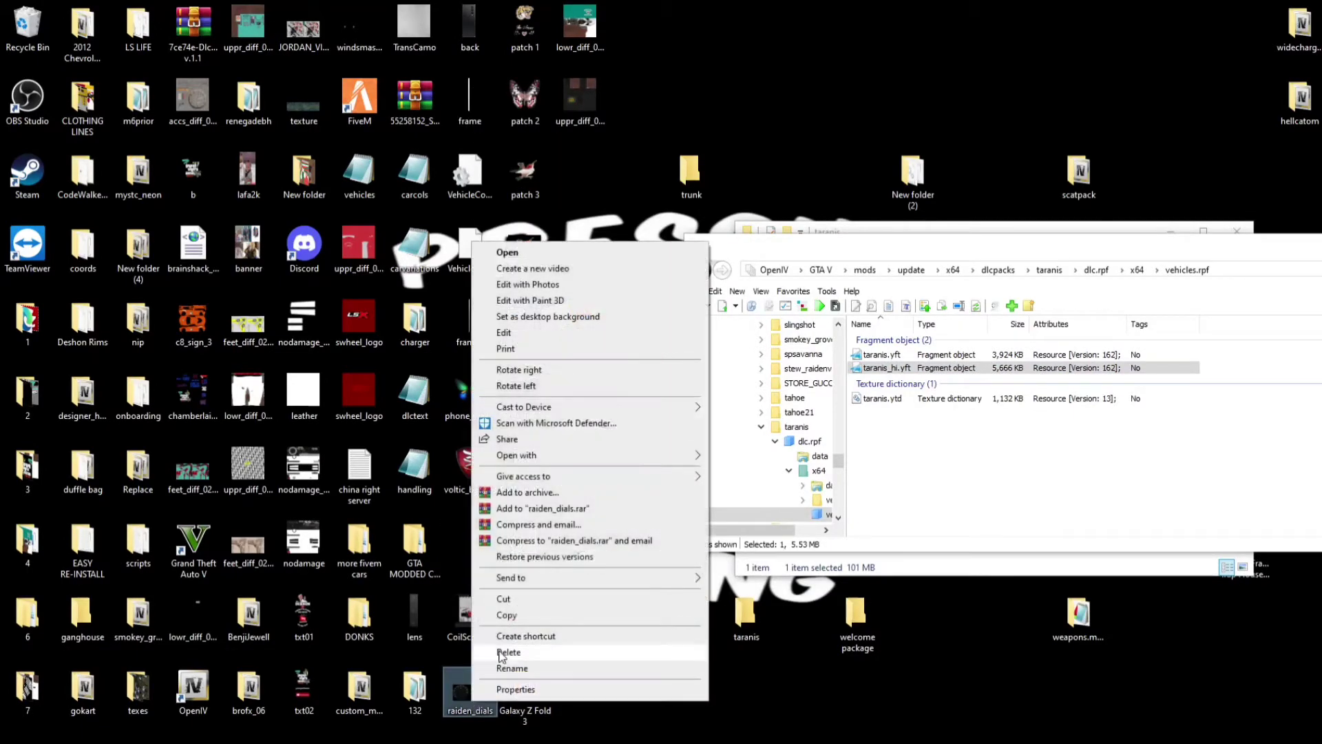
click(508, 653)
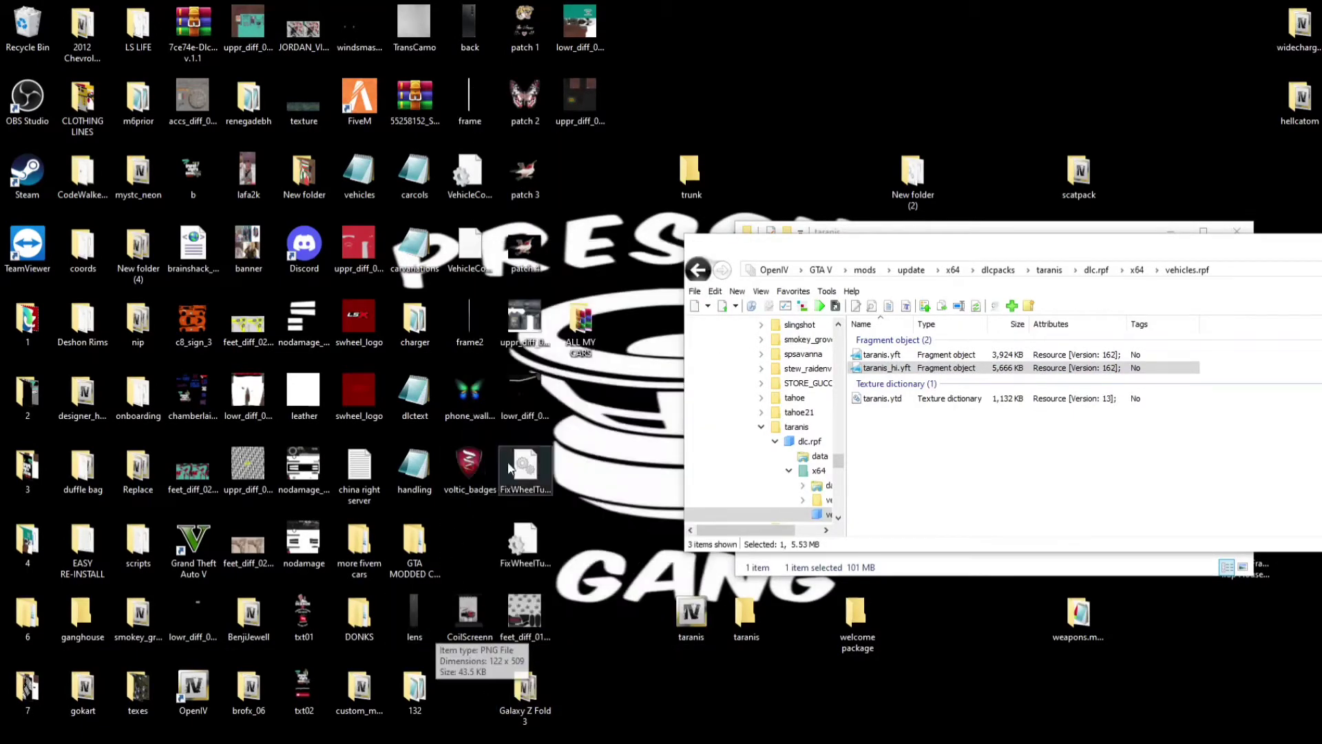
right_click(459, 464)
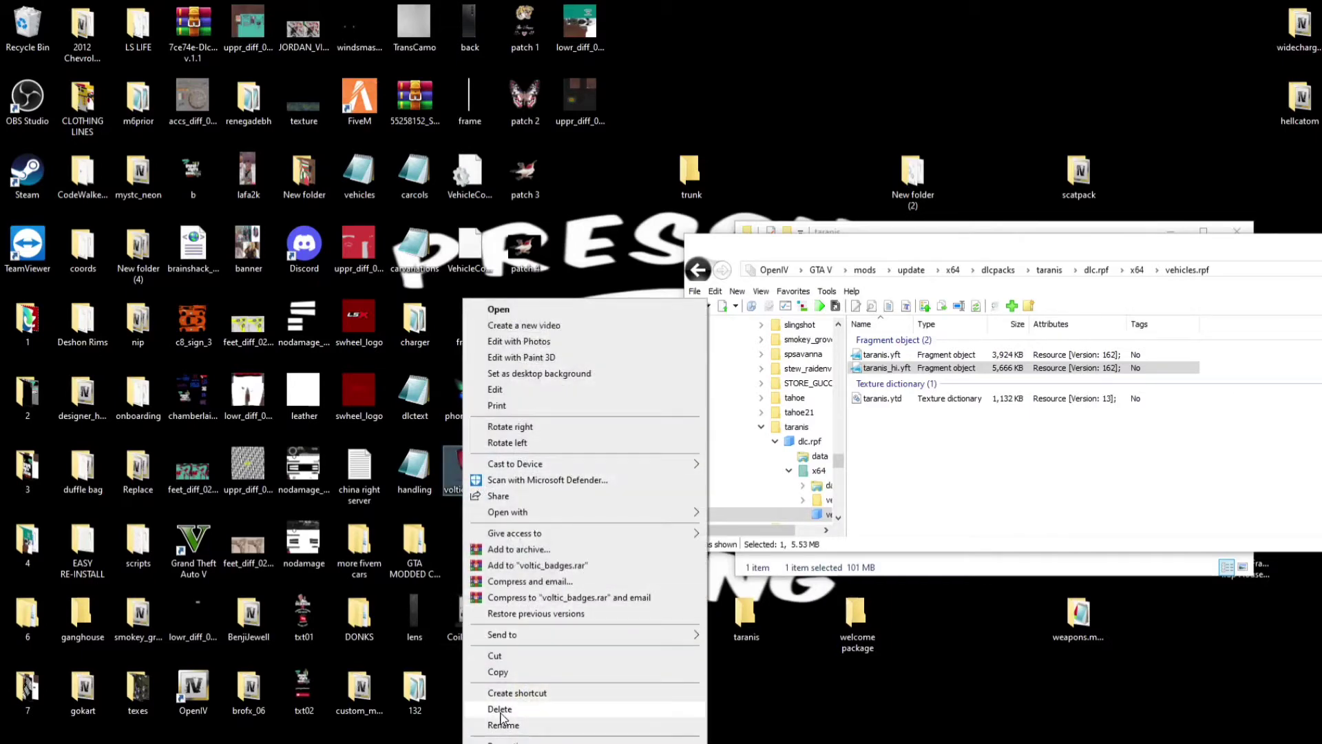
click(501, 709)
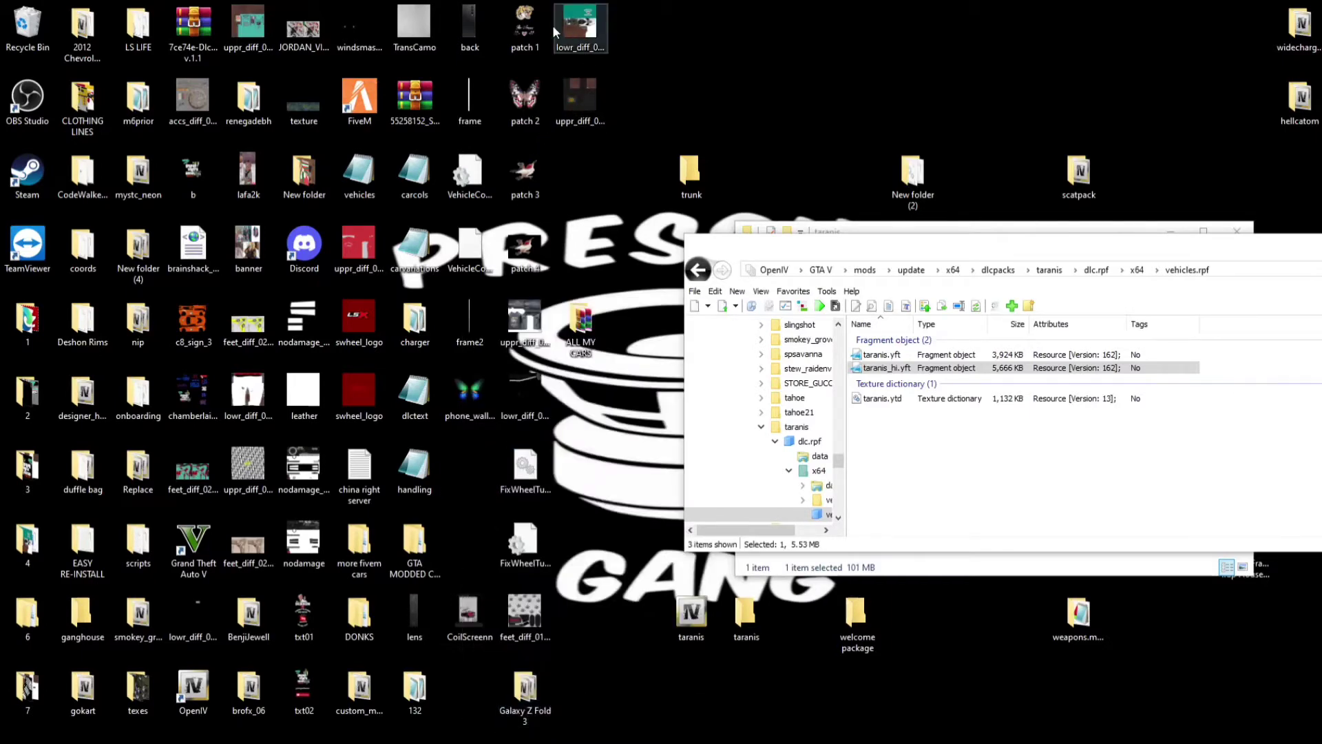
- Open taranis.ytd in the OpenIV texture editor and export the CoilScreenn texture to the Desktop as a PNG image
drag(1026, 244, 759, 57)
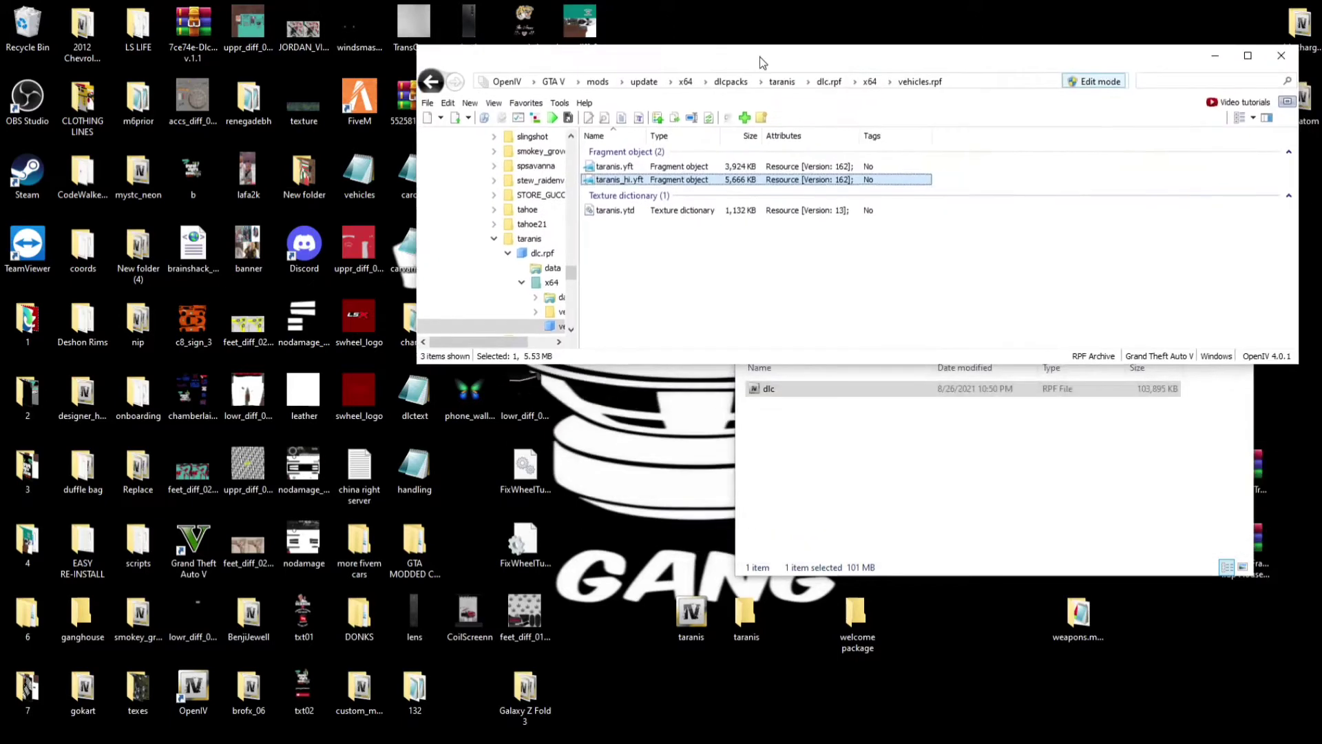
double_click(628, 213)
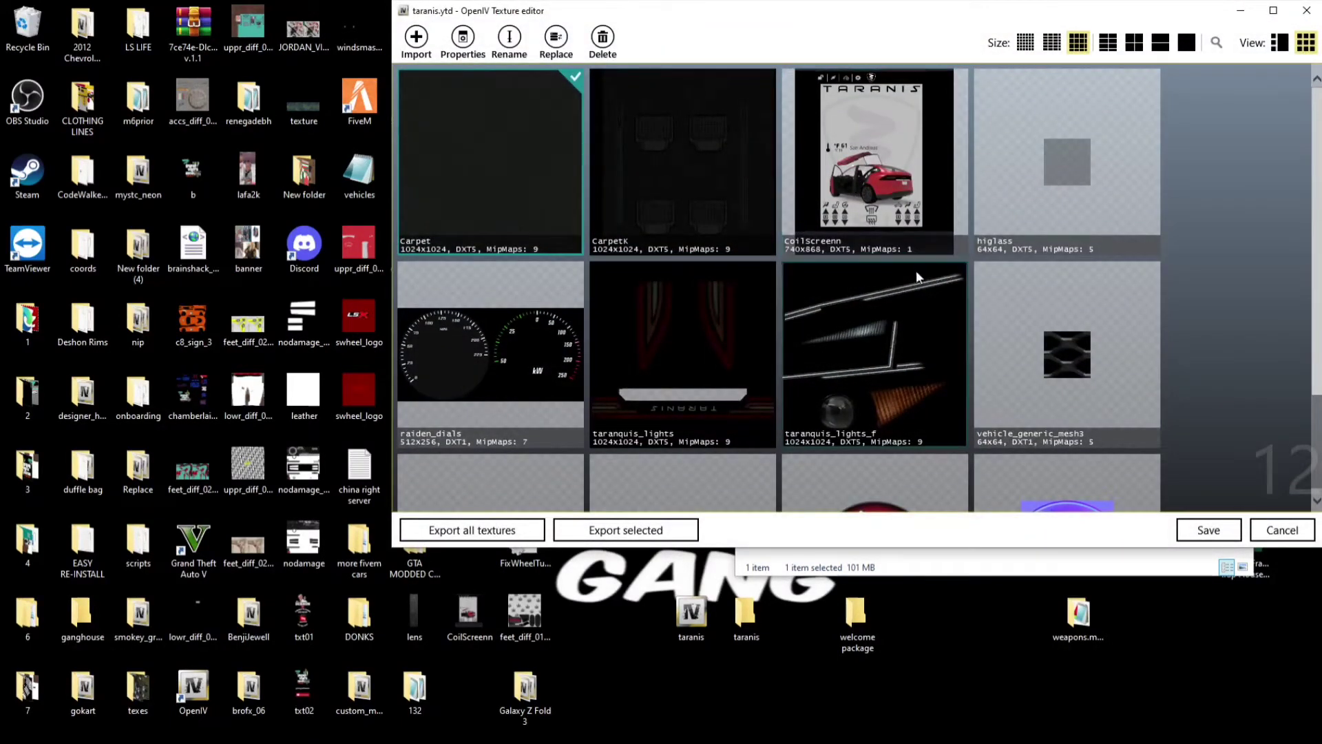
right_click(866, 134)
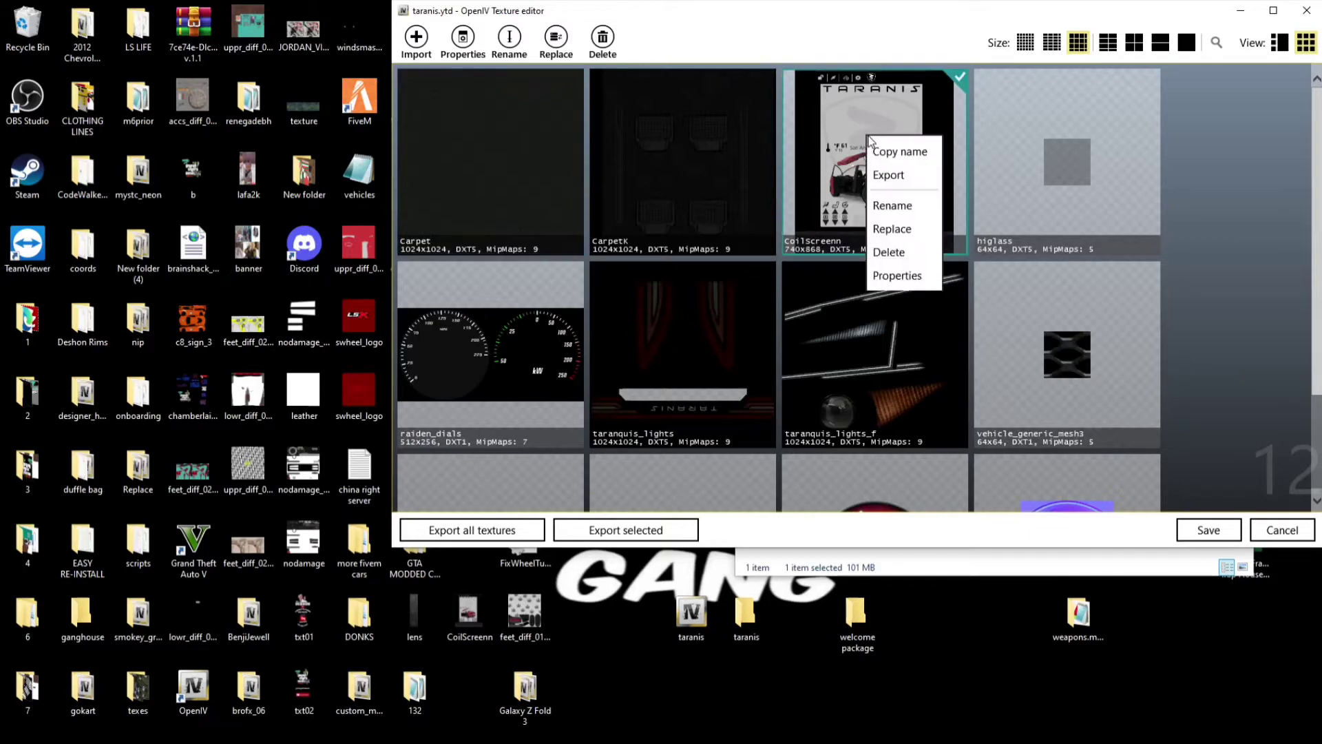
click(889, 175)
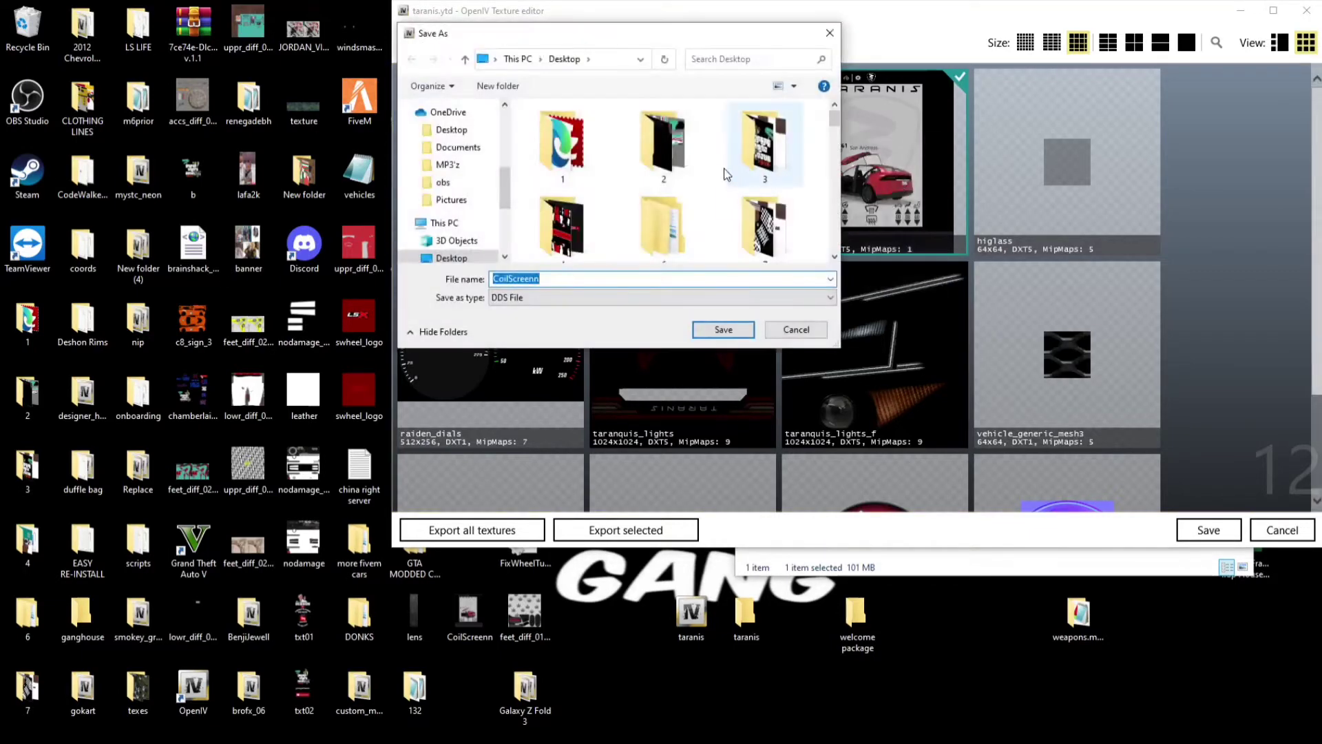
click(521, 300)
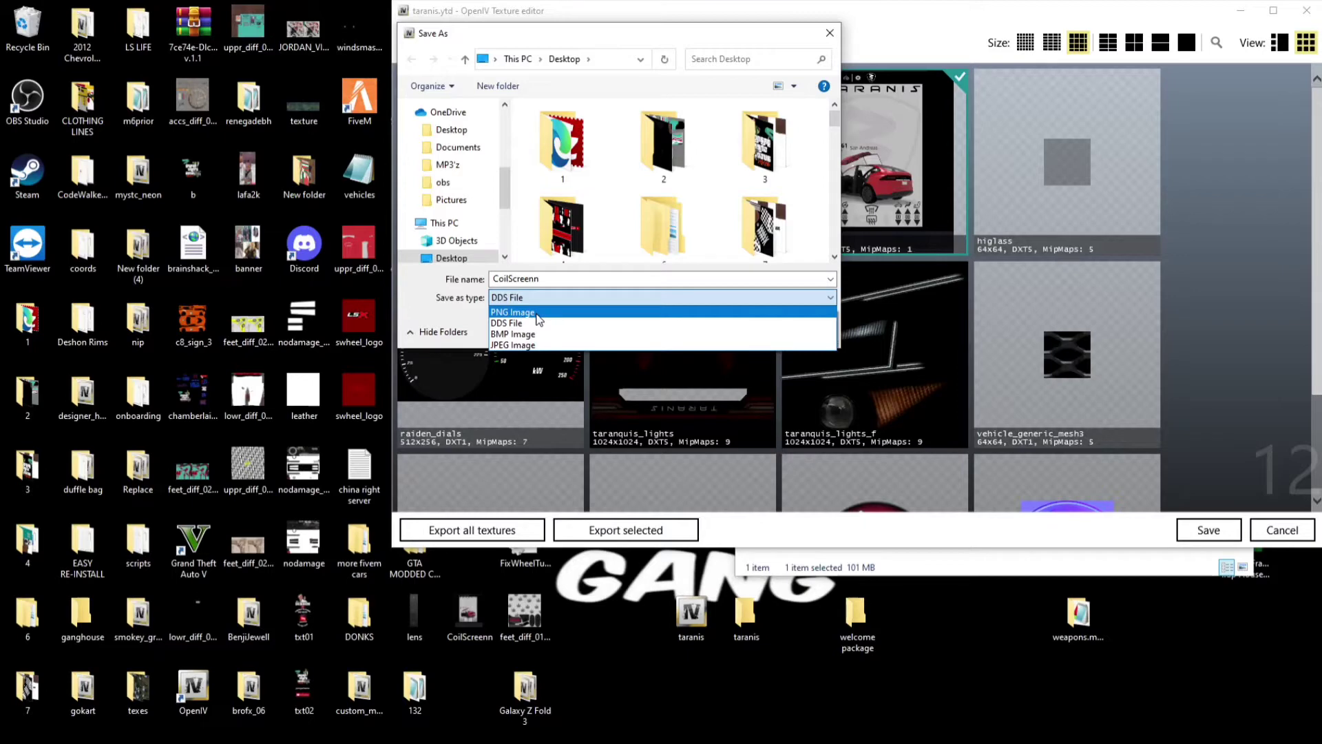
click(538, 313)
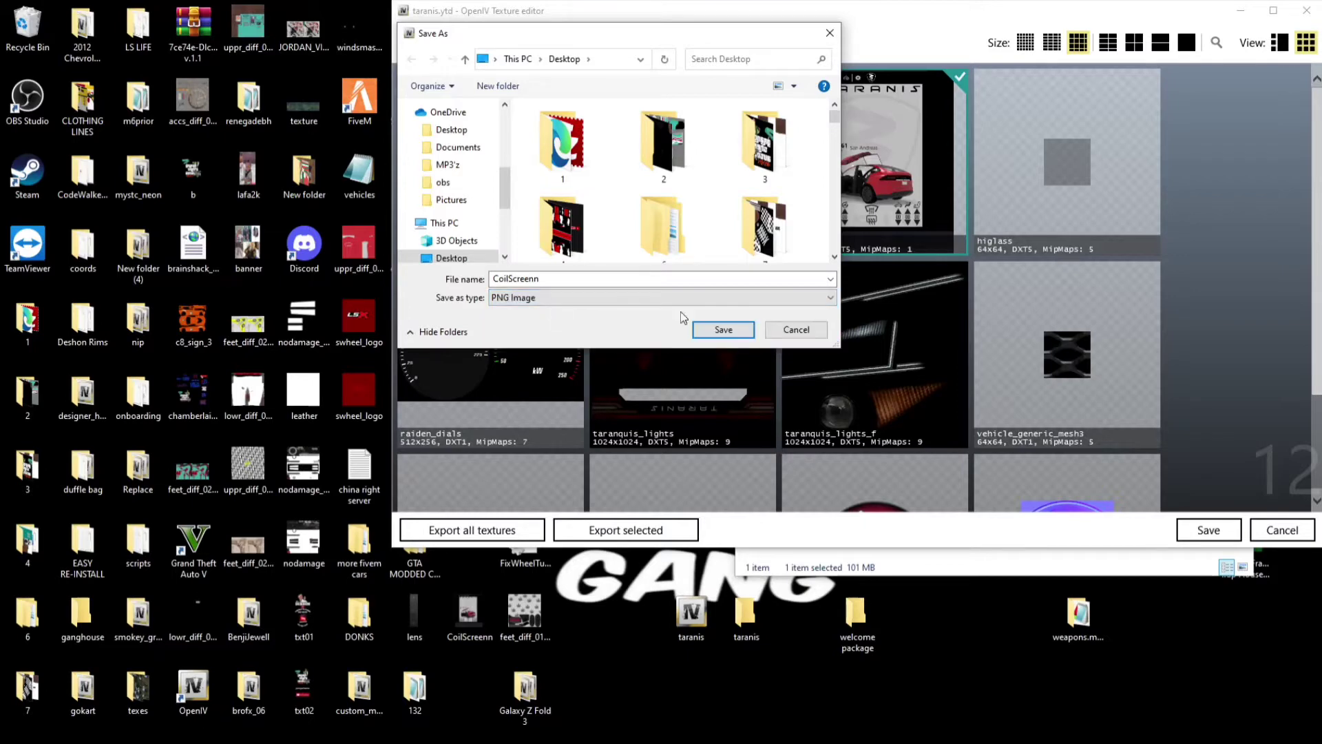
scroll(461, 179, up, 5)
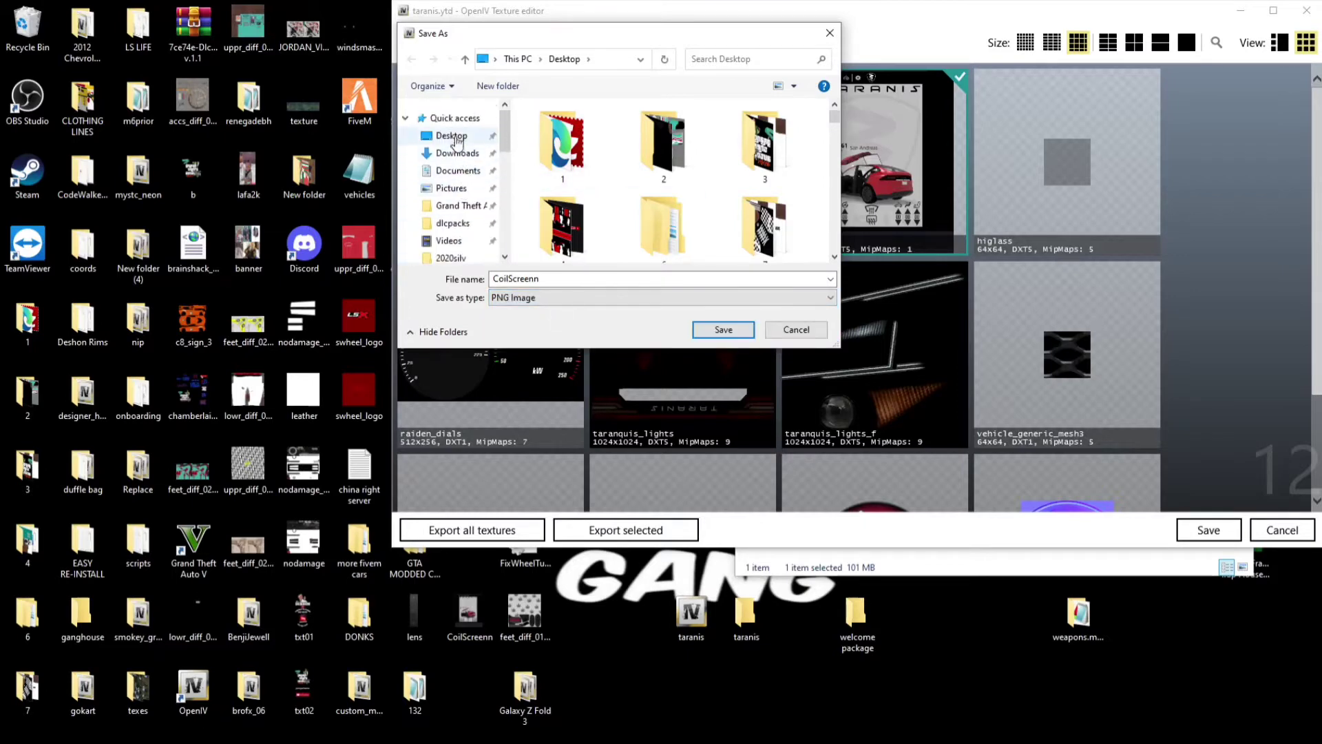
click(444, 141)
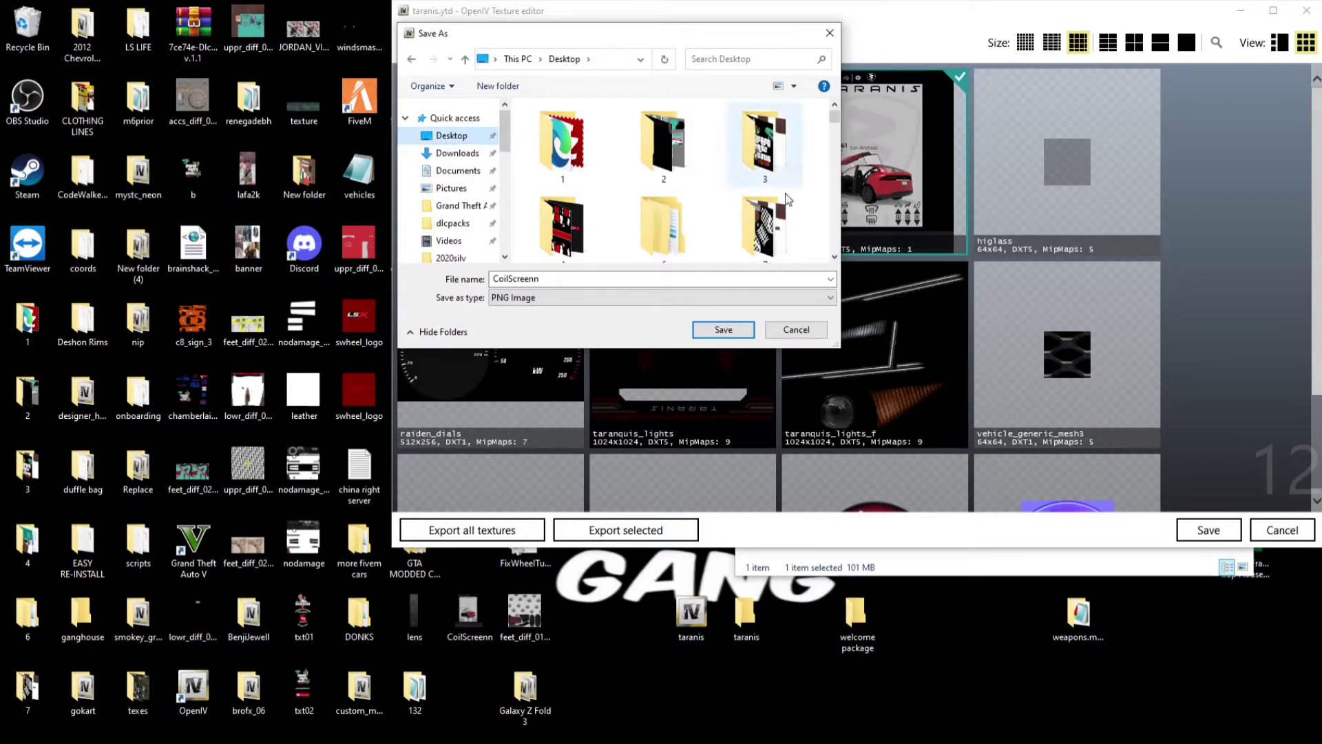
click(704, 323)
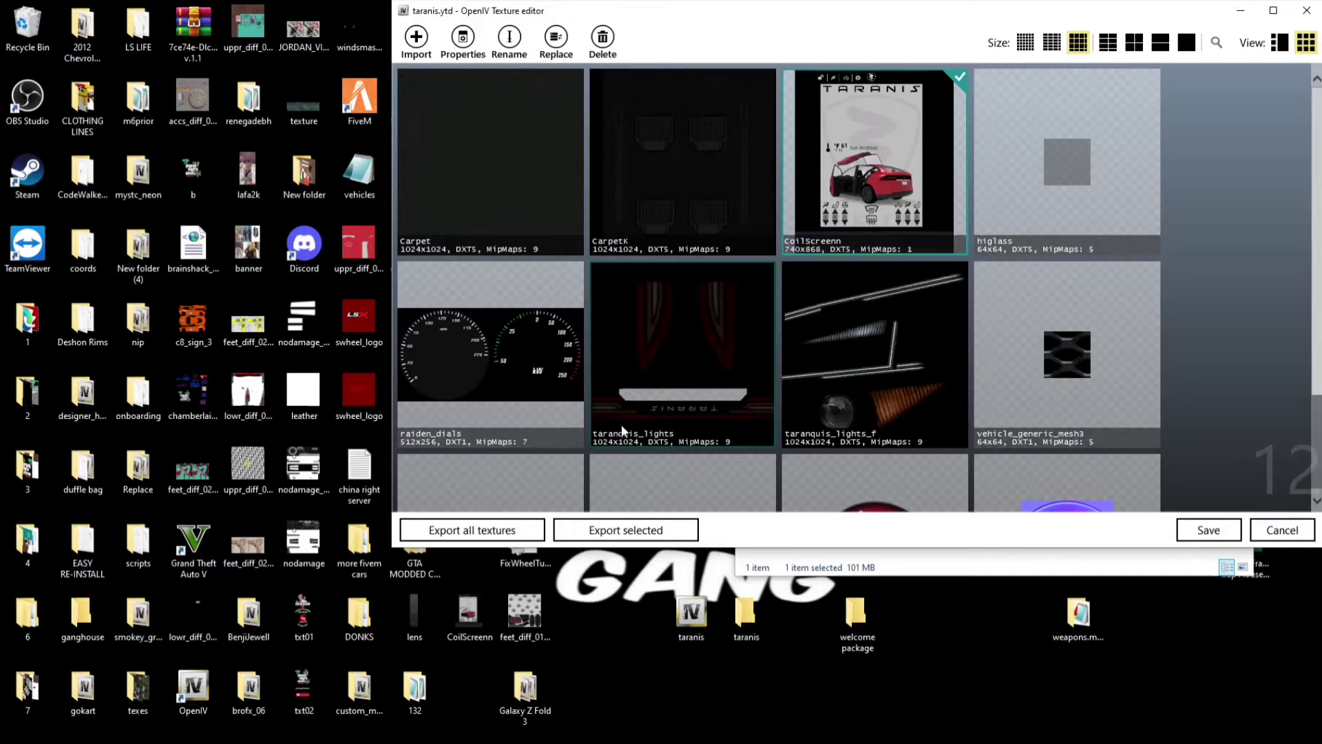
- Export the taranquis_lights texture to the Desktop as a PNG image
right_click(675, 331)
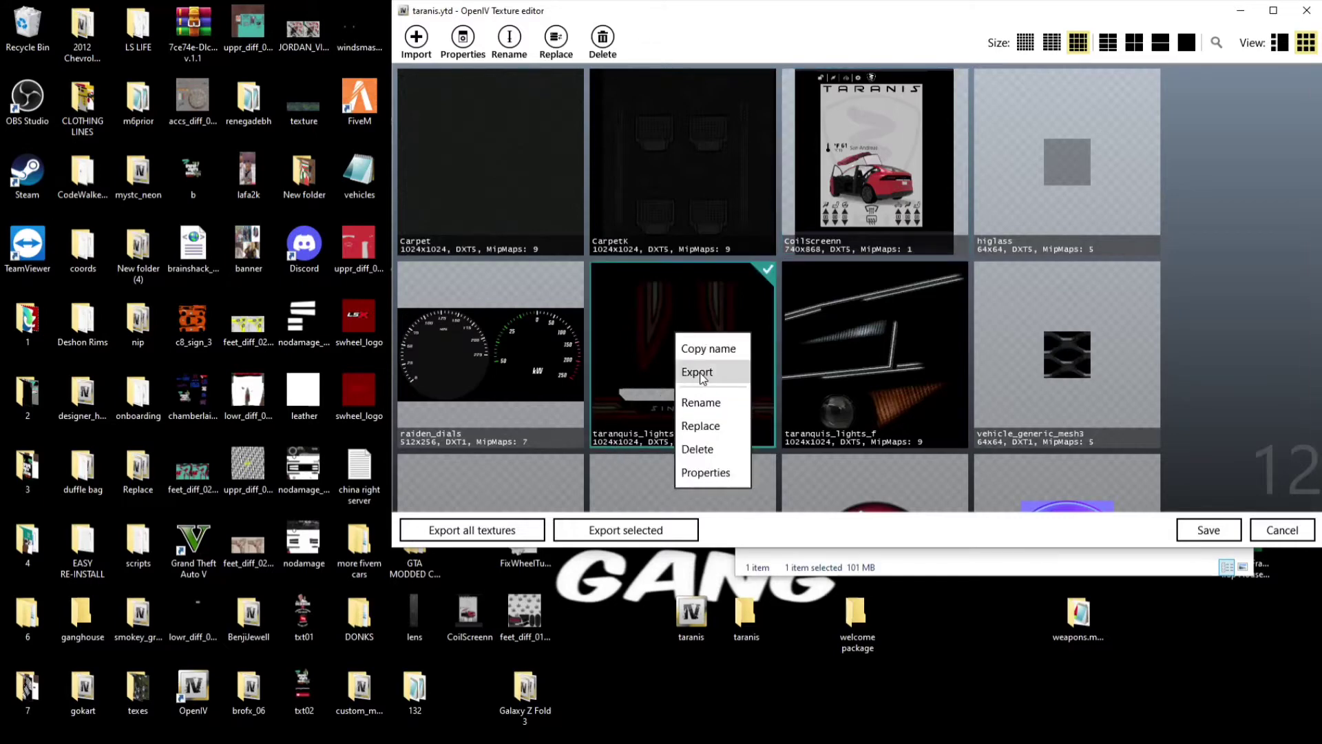
click(698, 373)
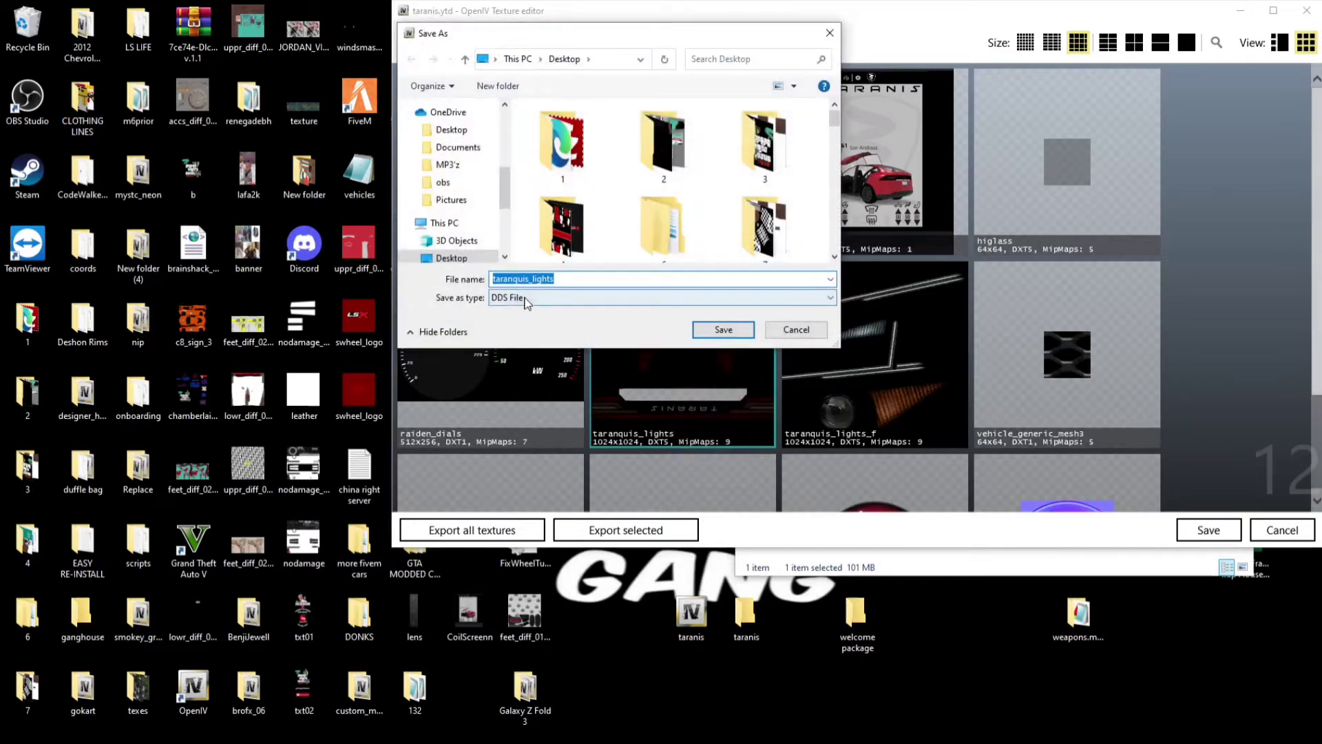
click(517, 297)
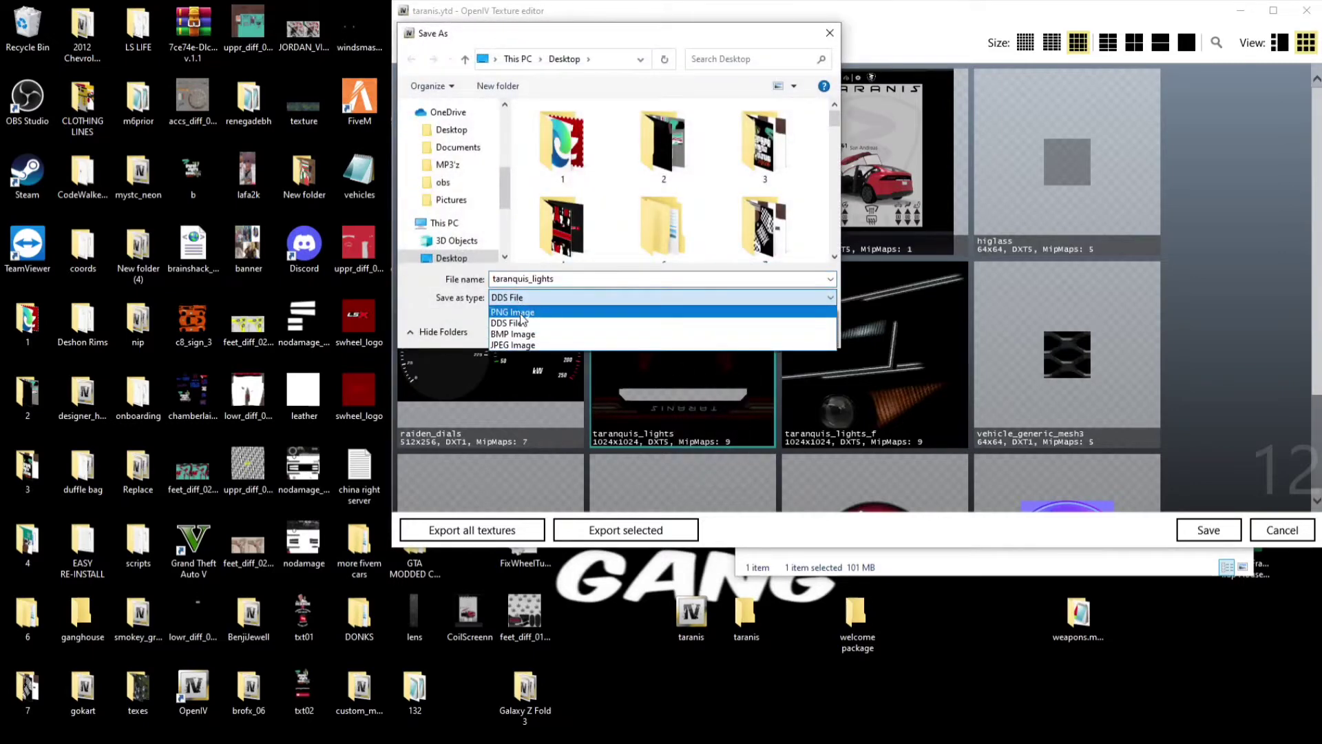
click(522, 313)
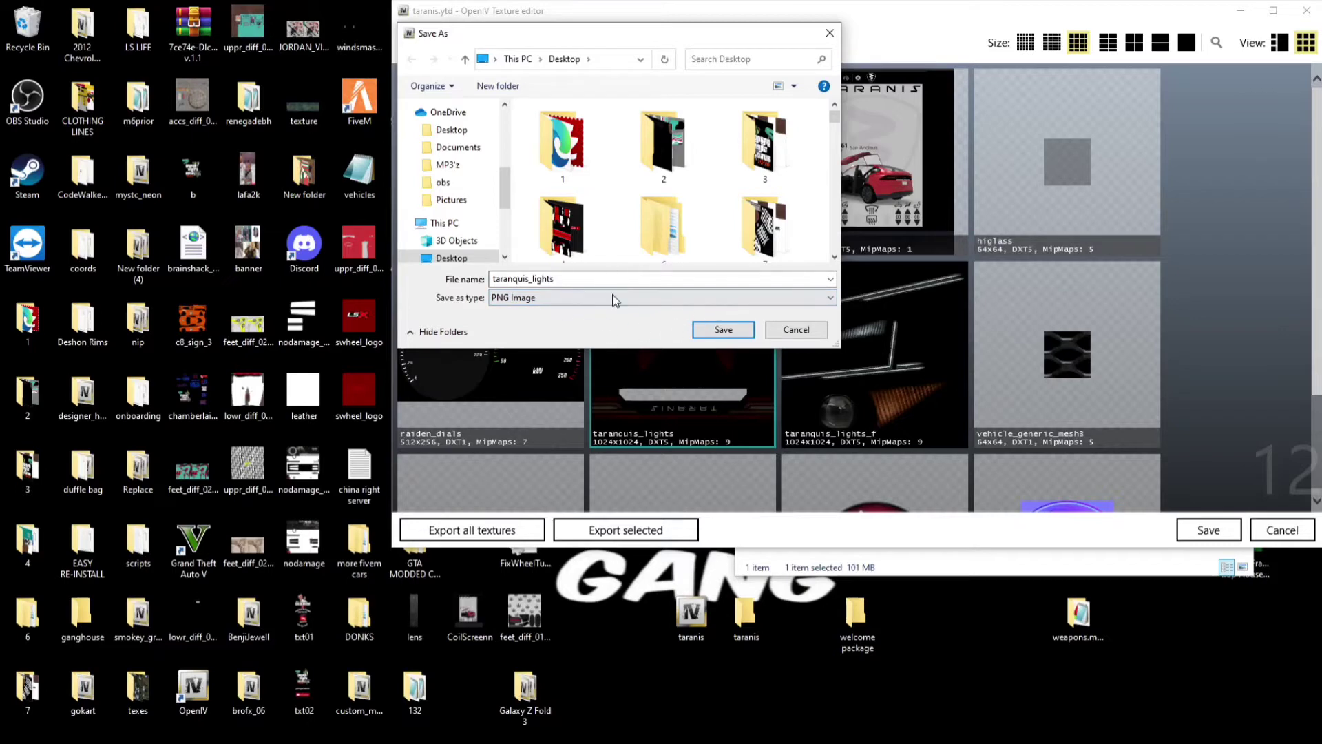
click(720, 332)
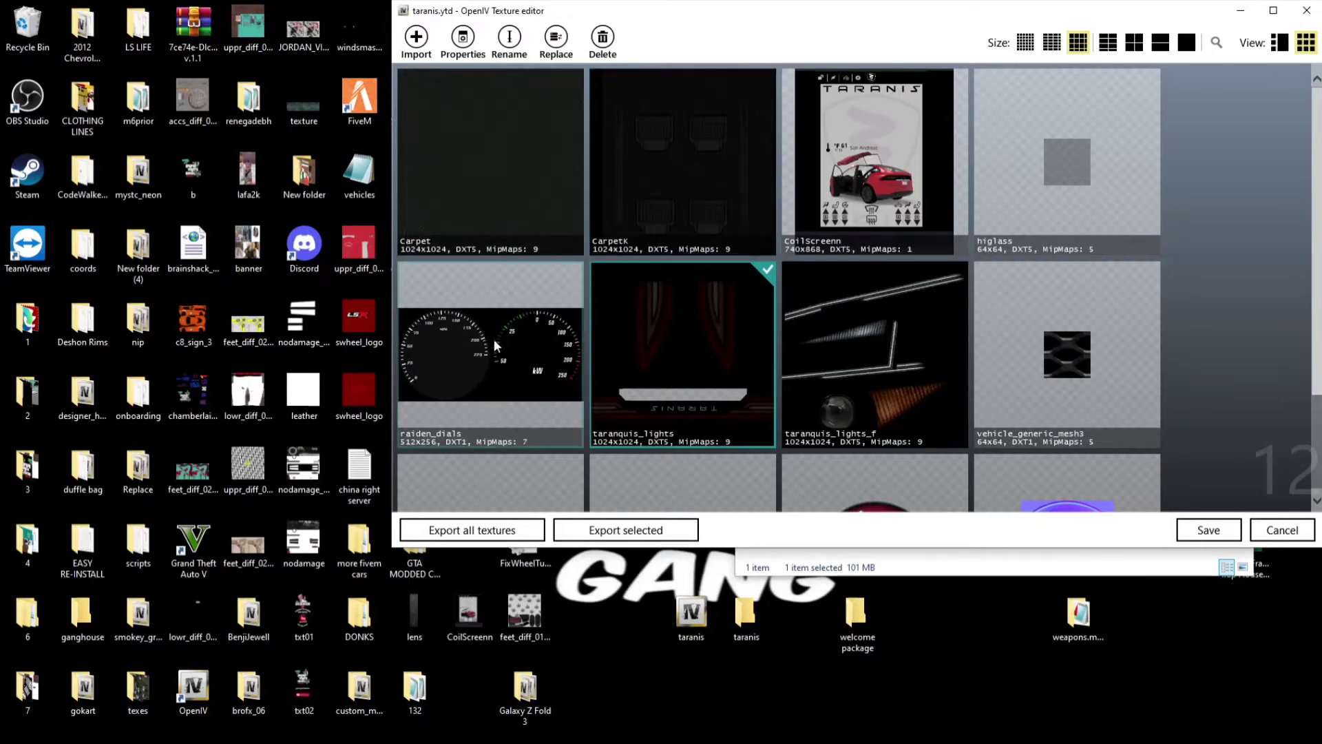
- Export the raiden_dials texture to the Desktop as a PNG image
click(477, 348)
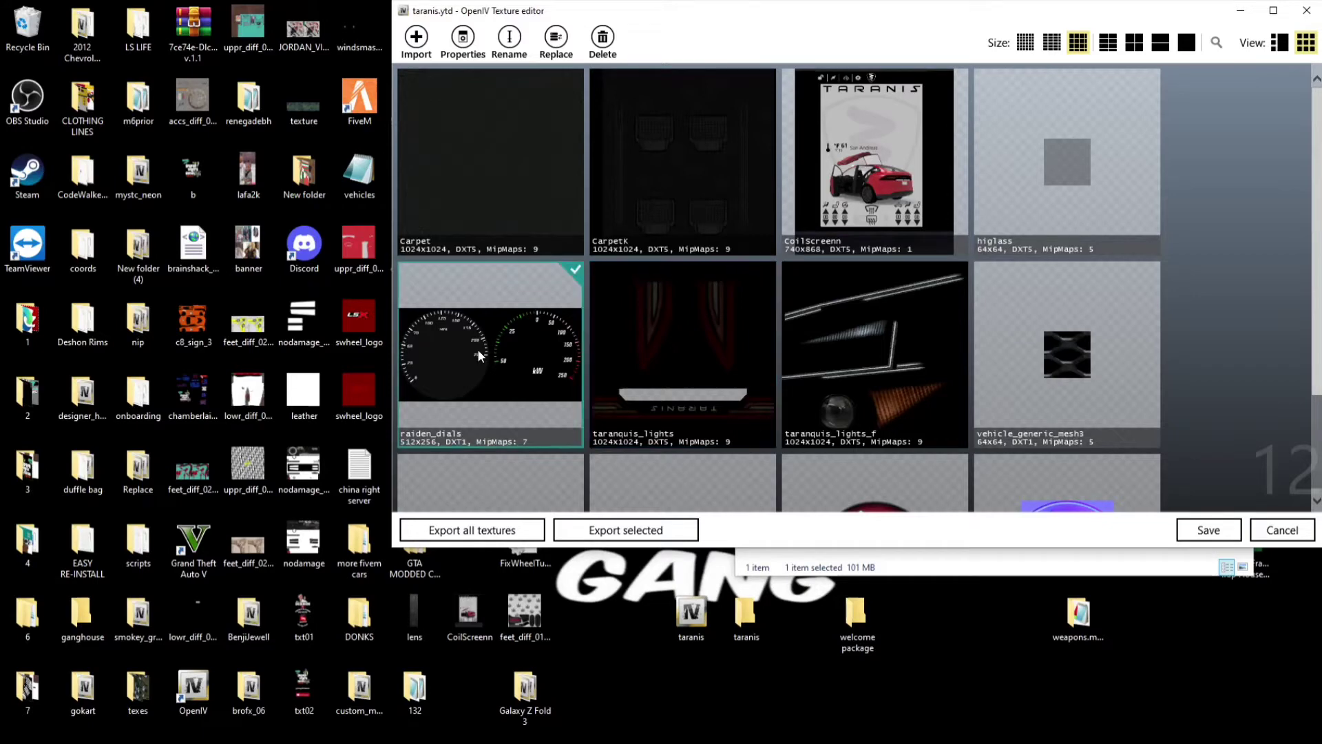
right_click(477, 349)
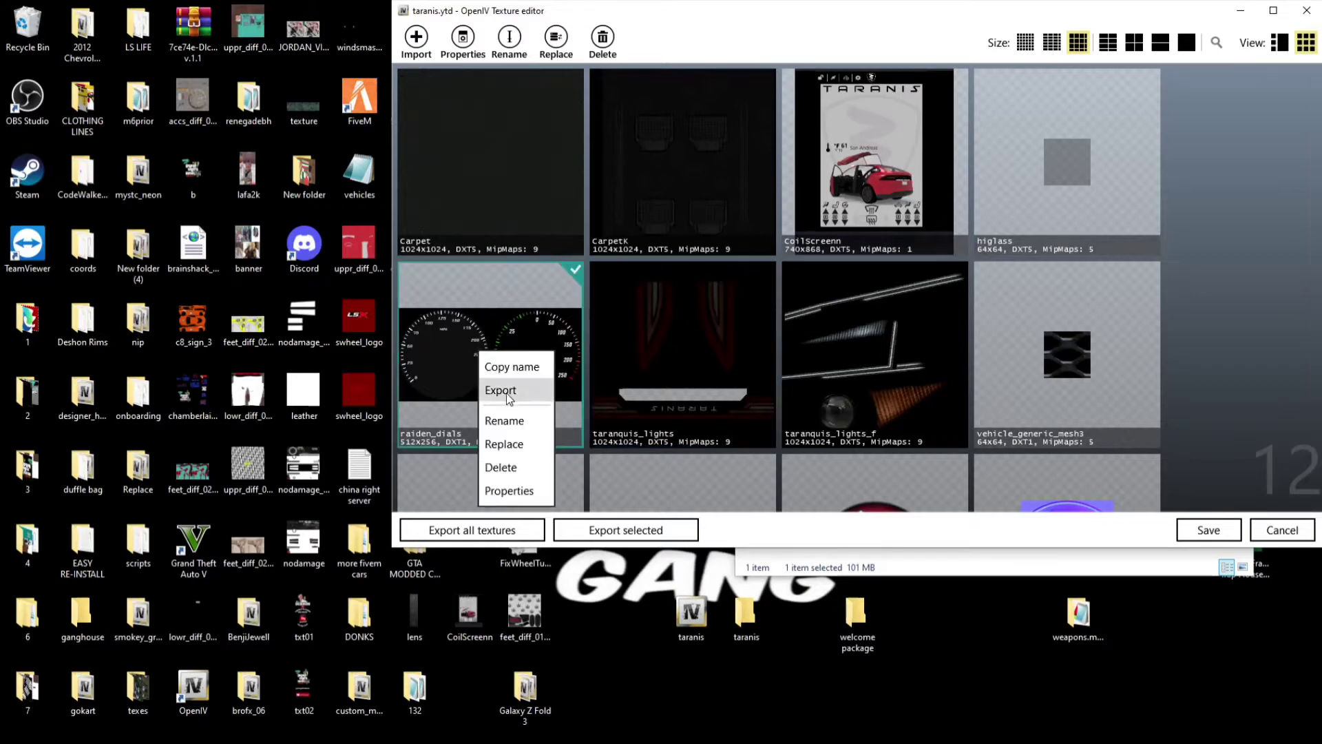
click(508, 396)
click(541, 297)
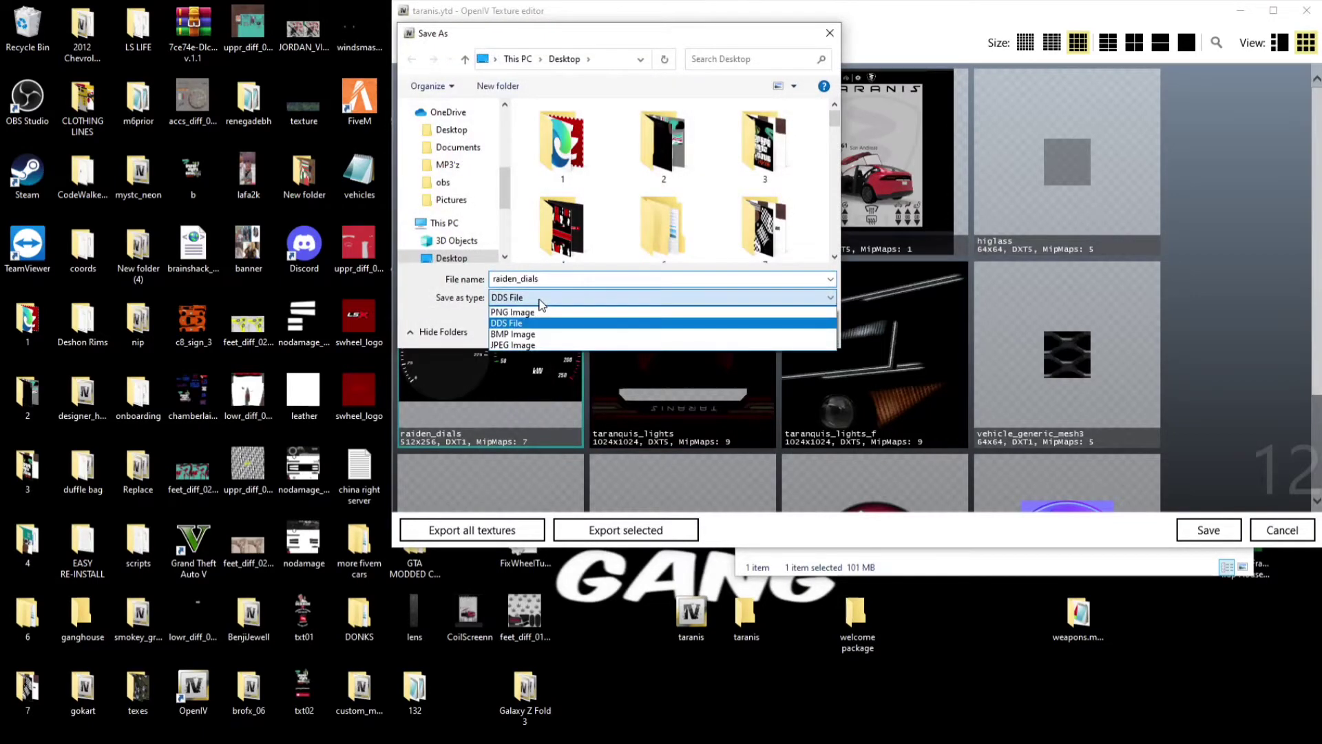
click(531, 313)
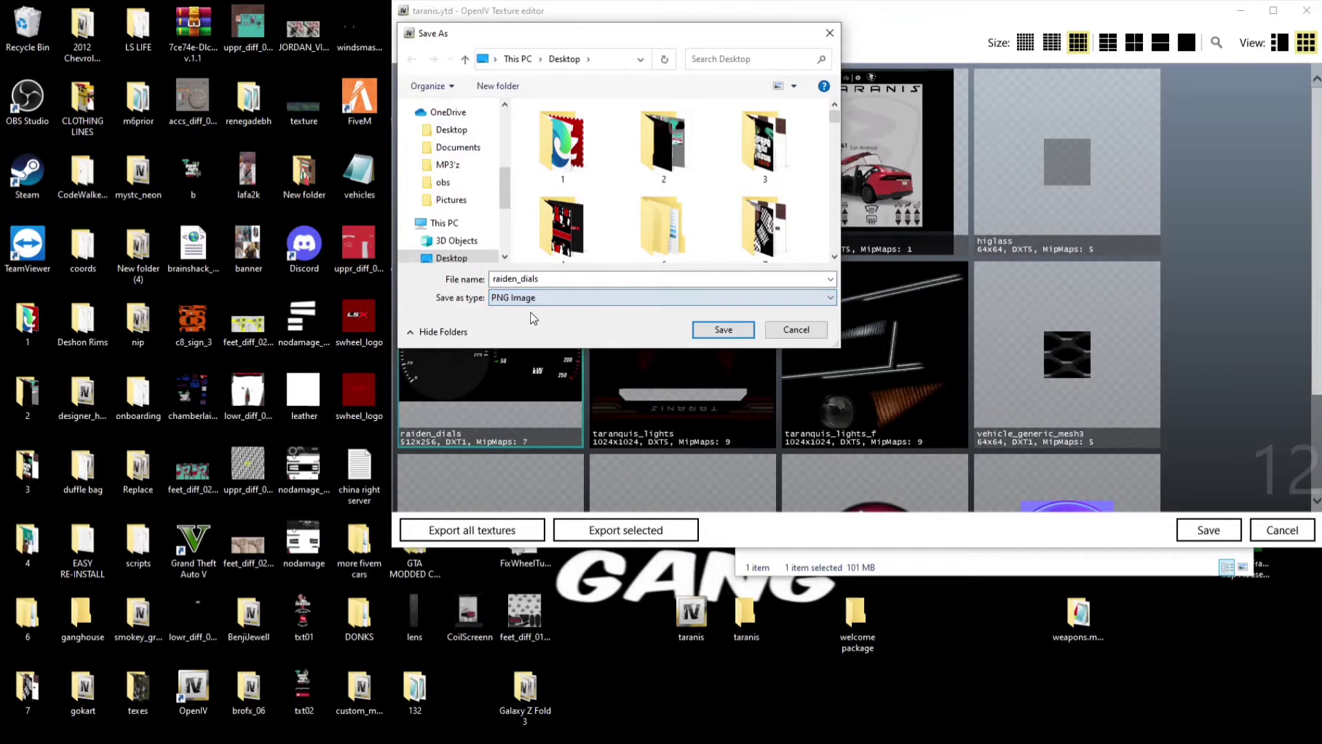
click(722, 329)
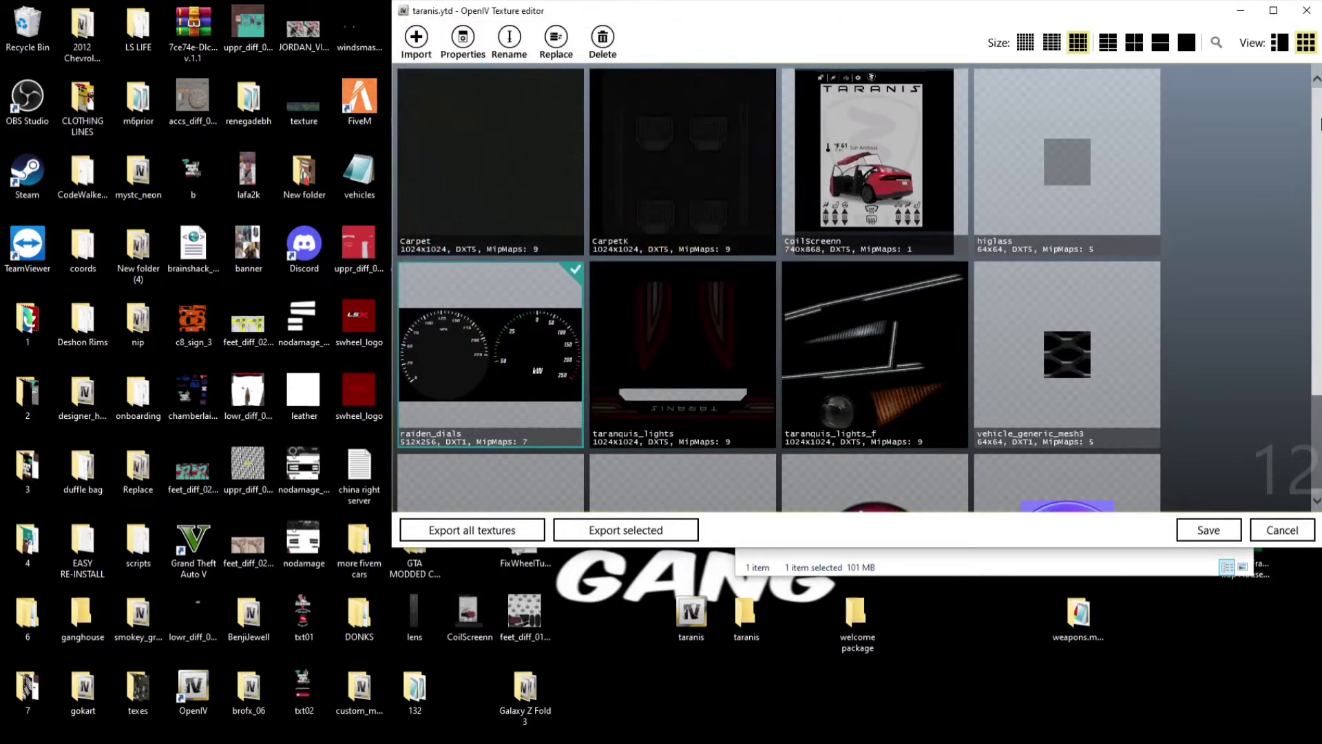
- Export the voltic_badges texture to the Desktop as a PNG image
drag(1317, 189, 1318, 289)
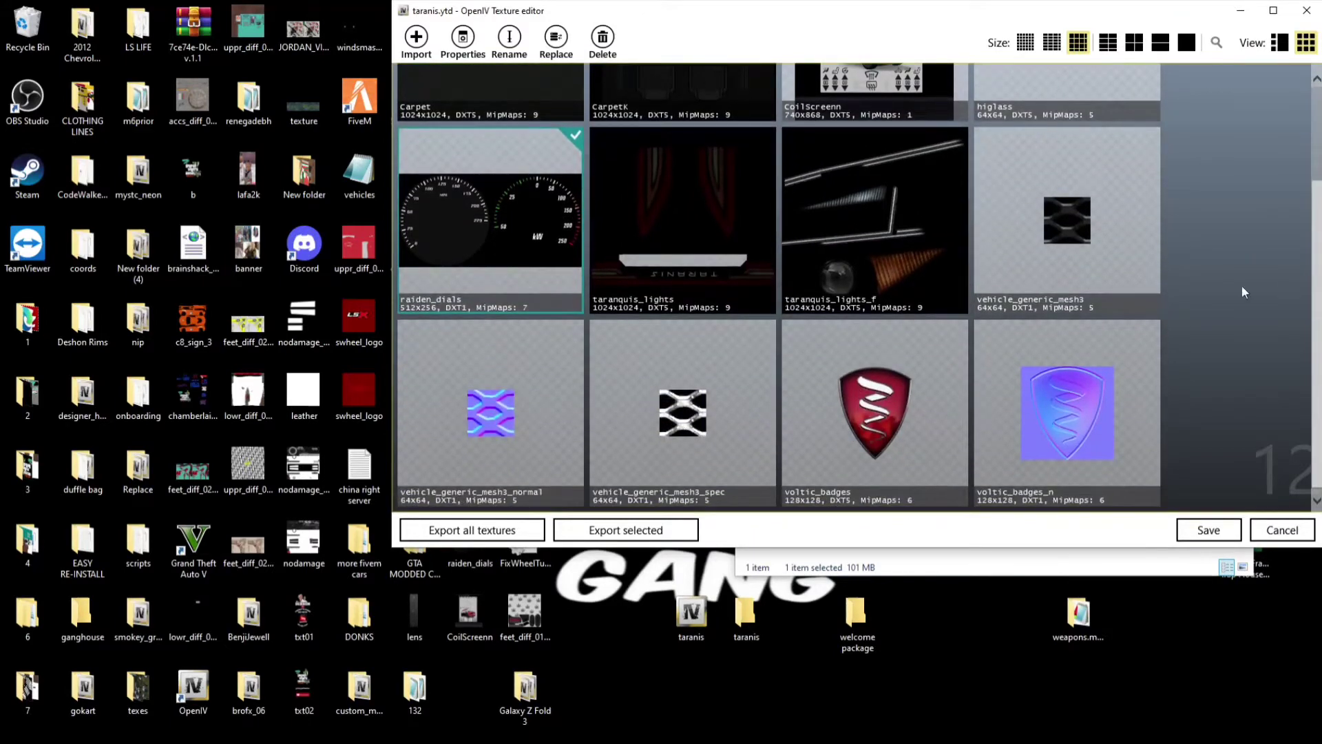
right_click(871, 405)
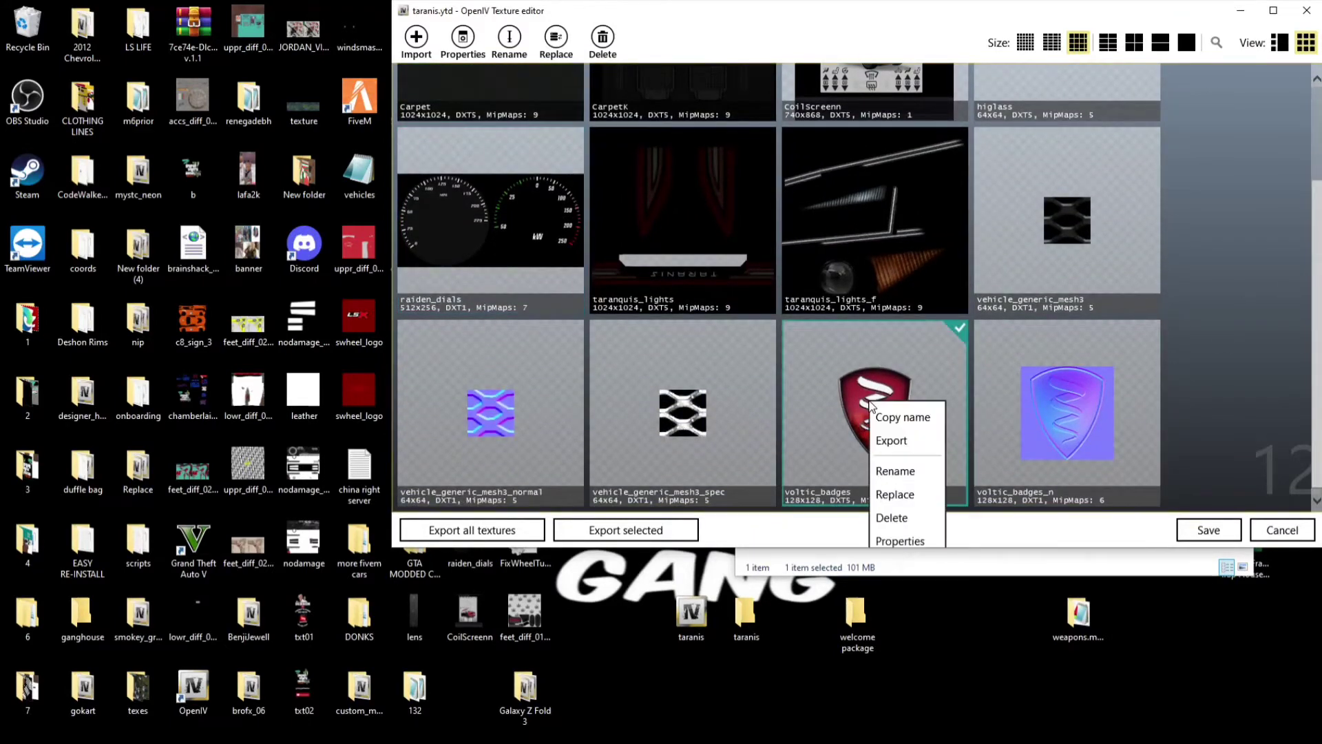
click(893, 444)
click(558, 297)
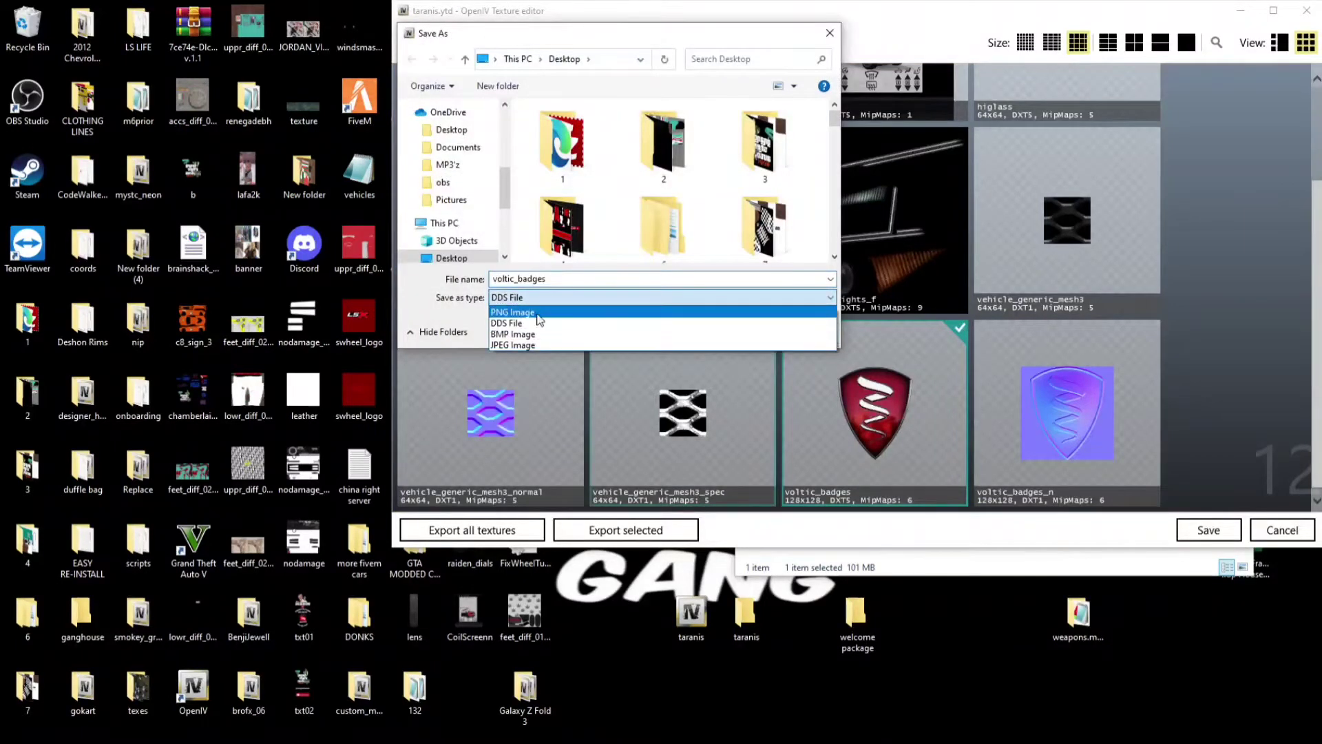
click(534, 314)
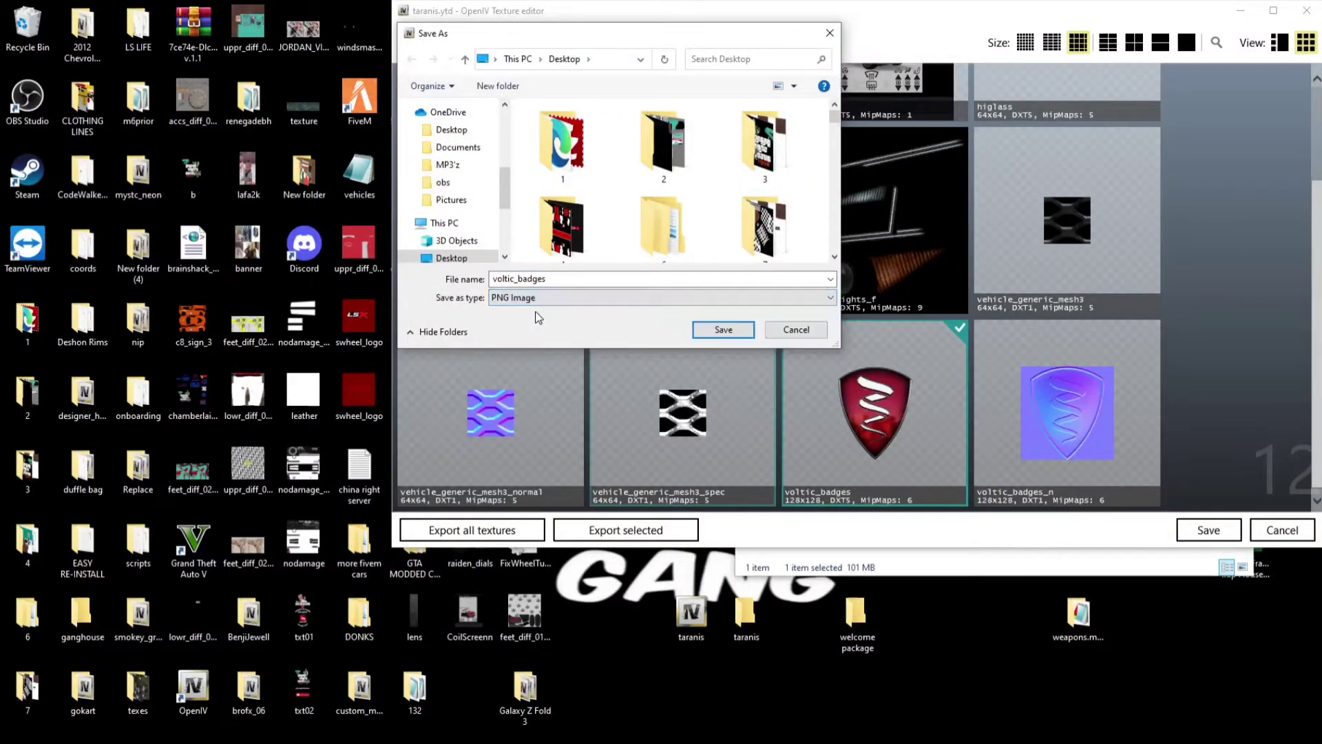
click(731, 329)
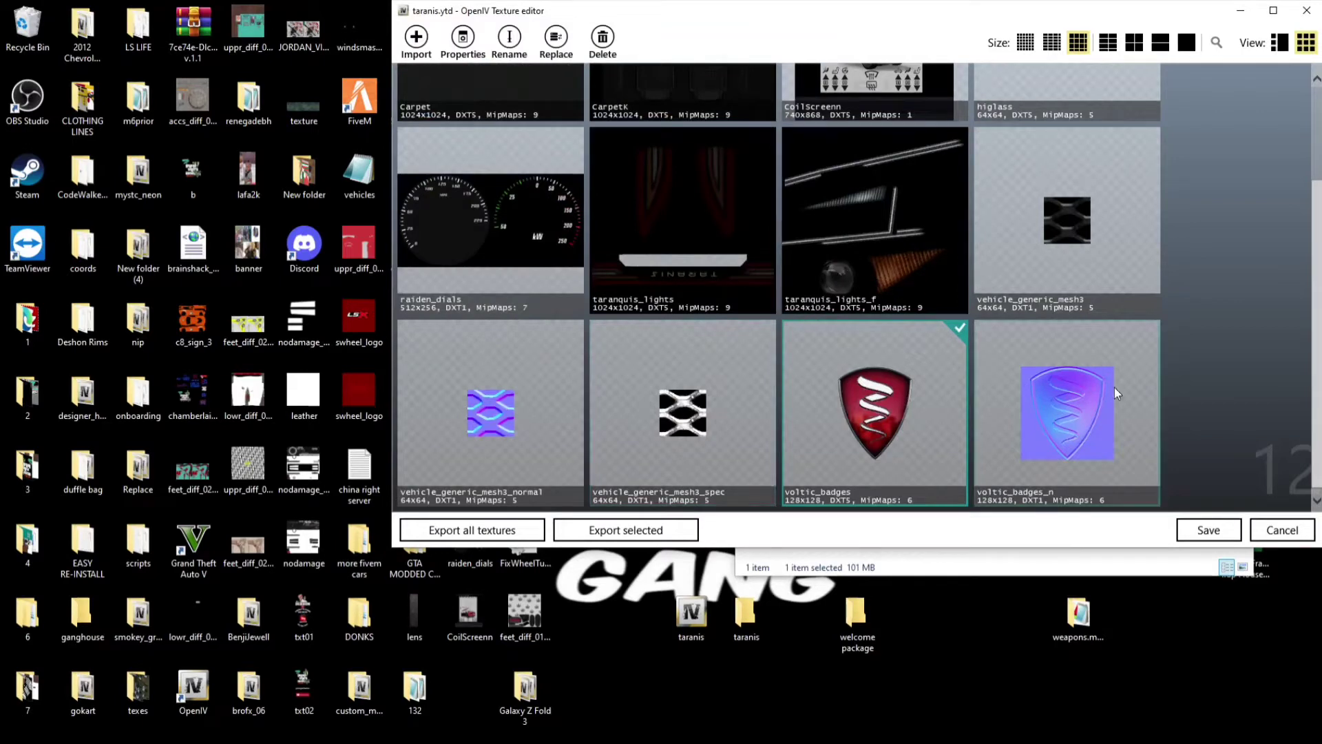
- Close the texture editor without saving and minimize the OpenIV and taranis folder windows
click(1283, 532)
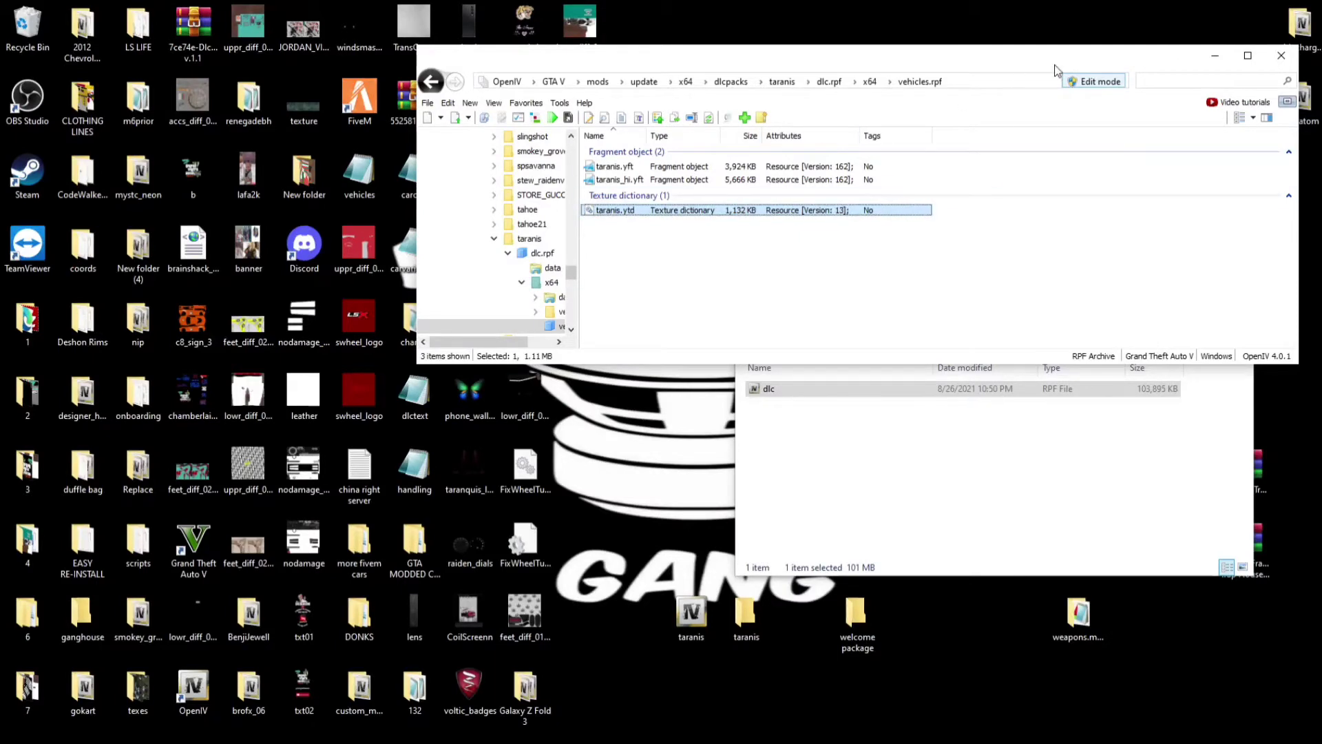
click(1215, 57)
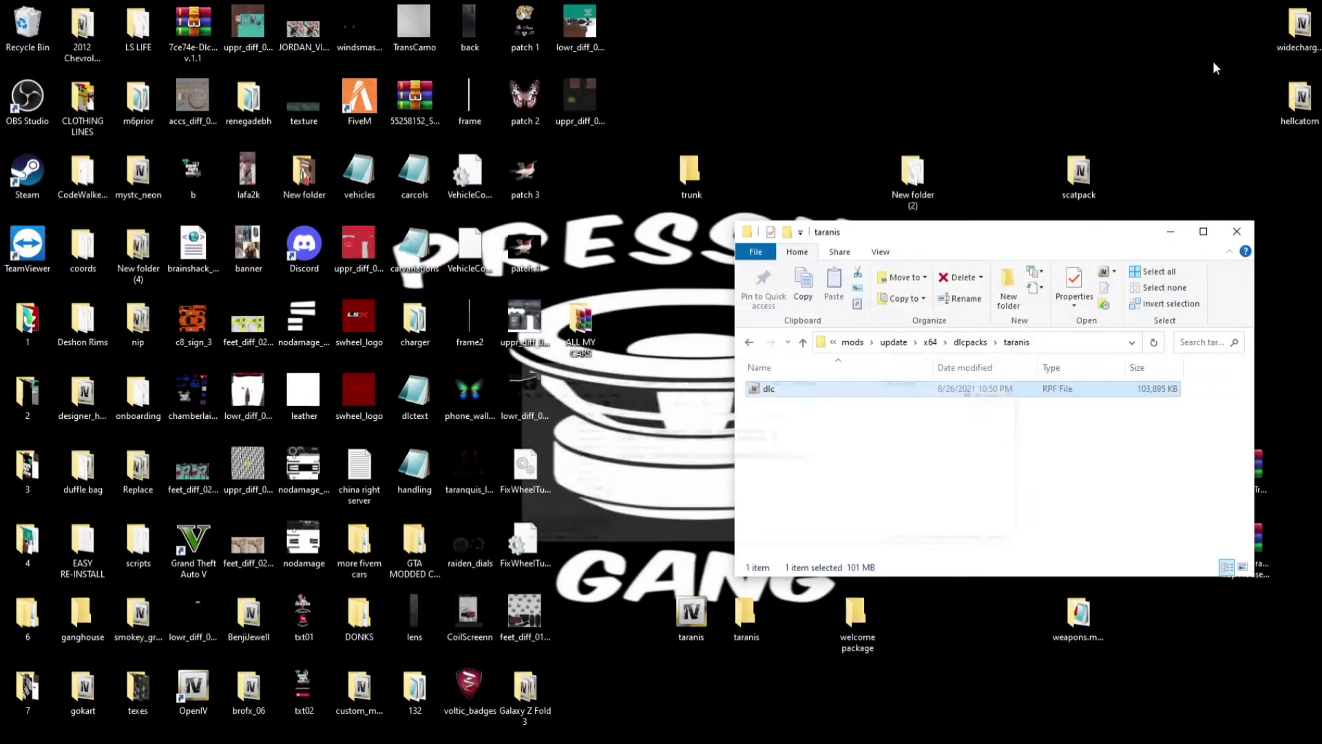
click(1179, 234)
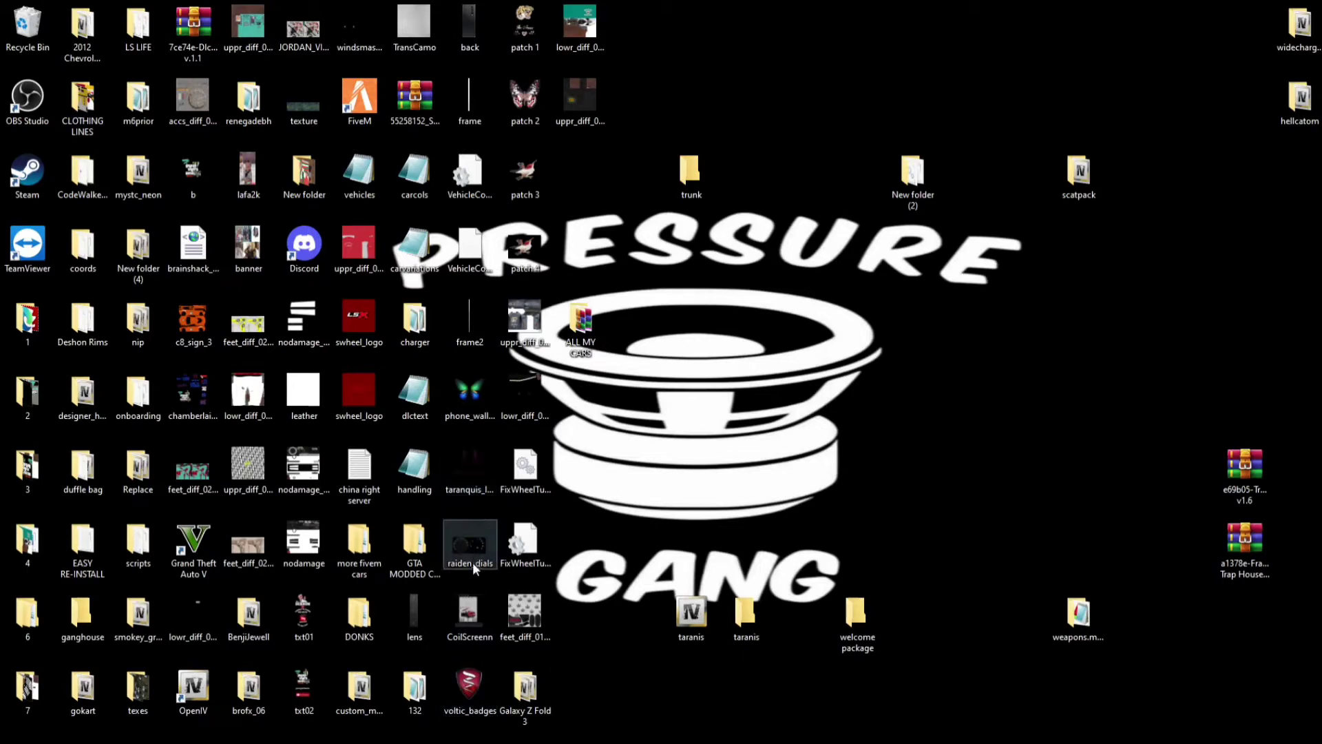
- Open the exported taranquis_lights image from the desktop in Paint 3D
right_click(472, 463)
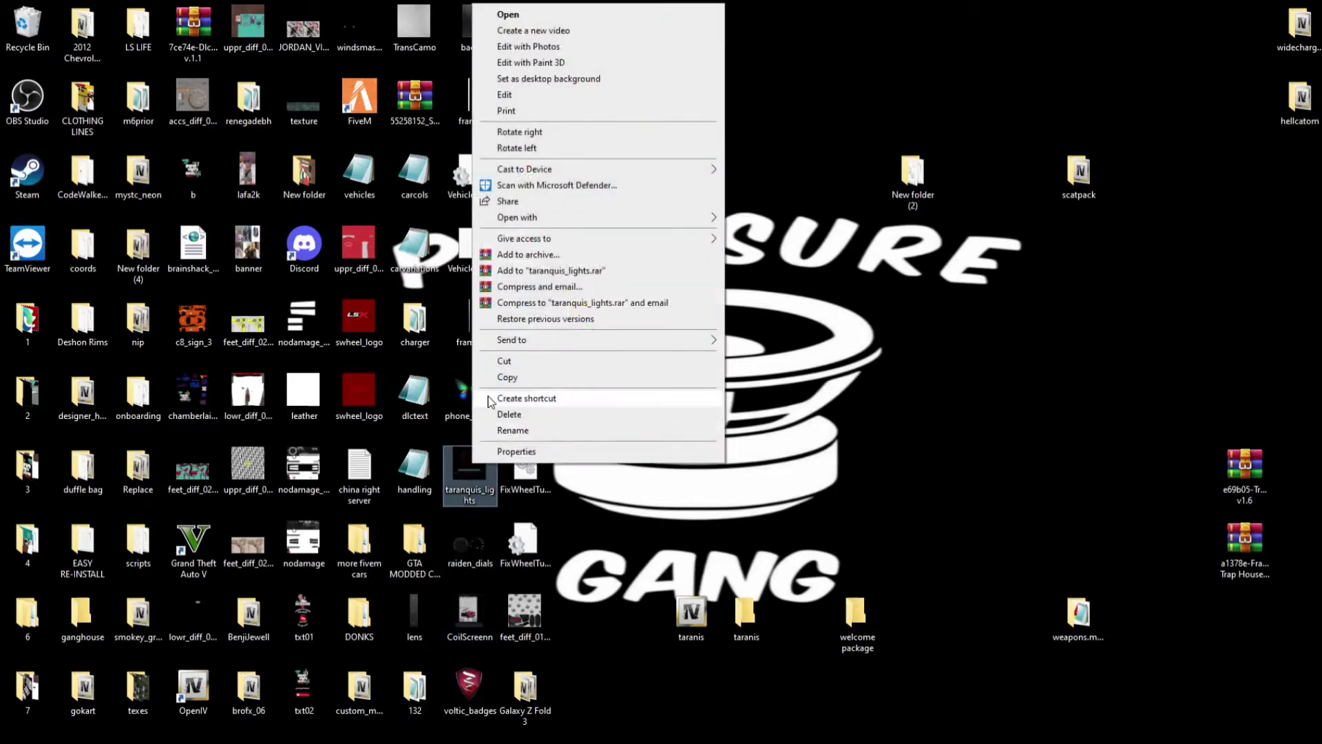
click(535, 63)
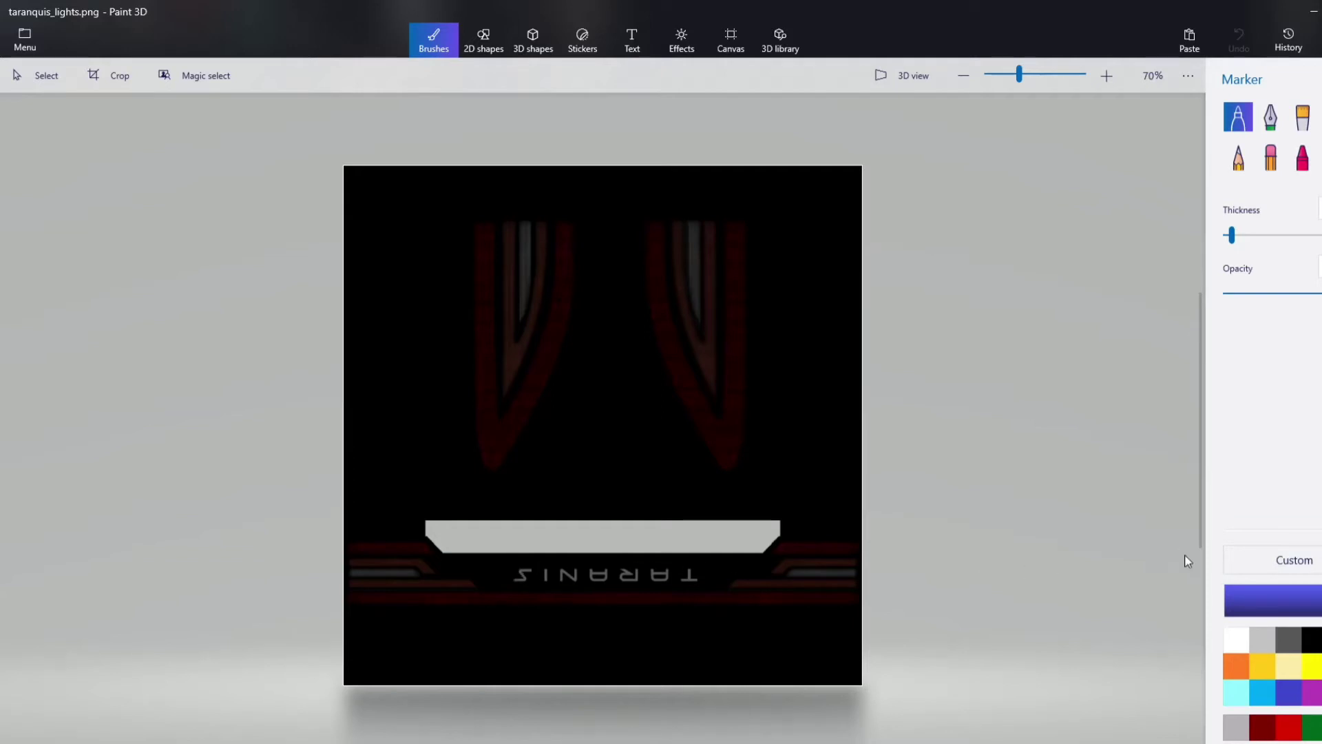
- Draw a thin yellow vertical guide line with the Pixel pen beside the T of the upside-down TARANIS lettering
click(1316, 673)
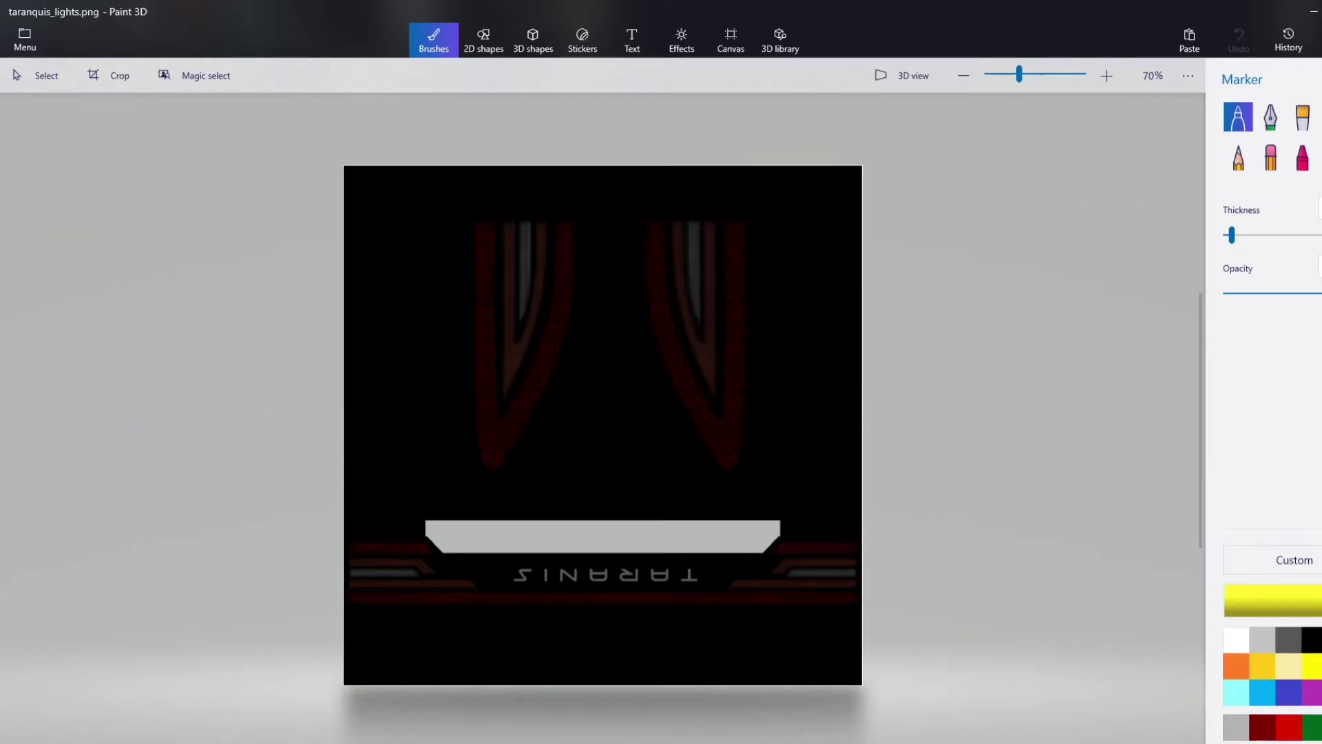
click(1321, 117)
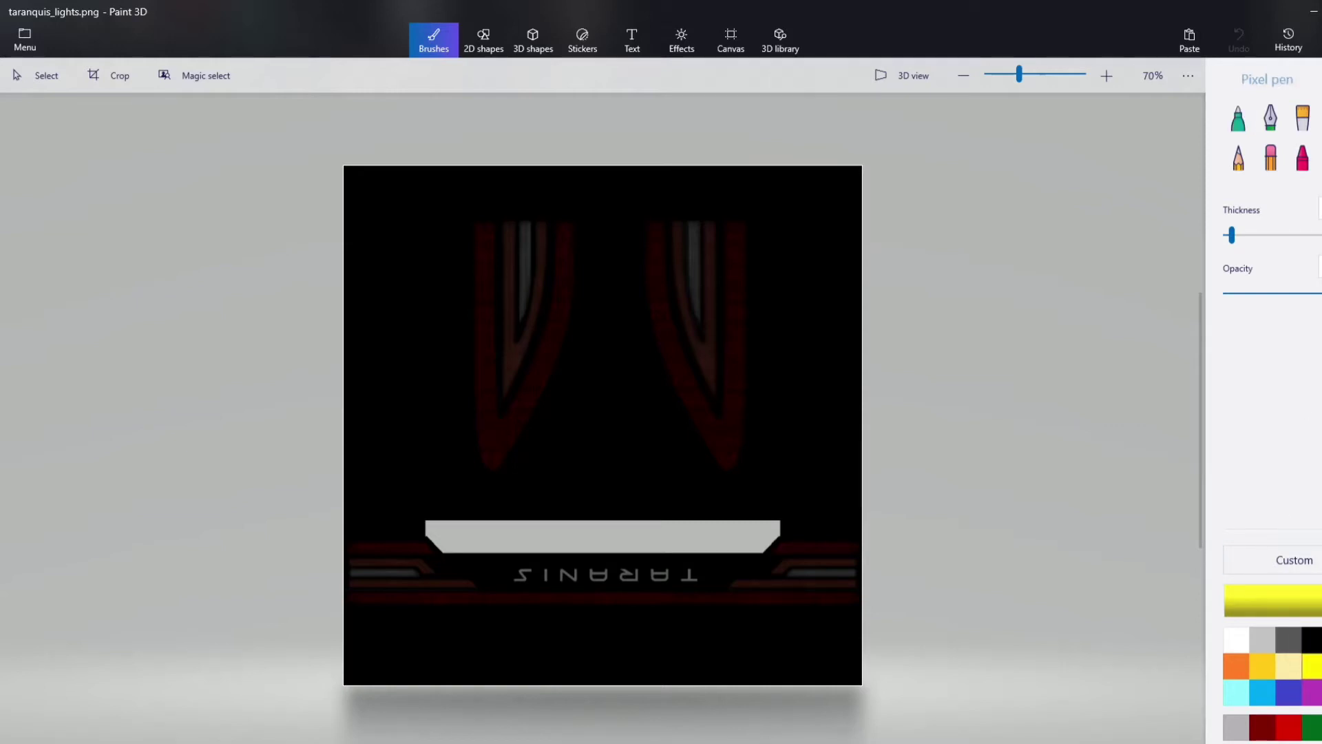
click(1228, 237)
scroll(710, 589, up, 5)
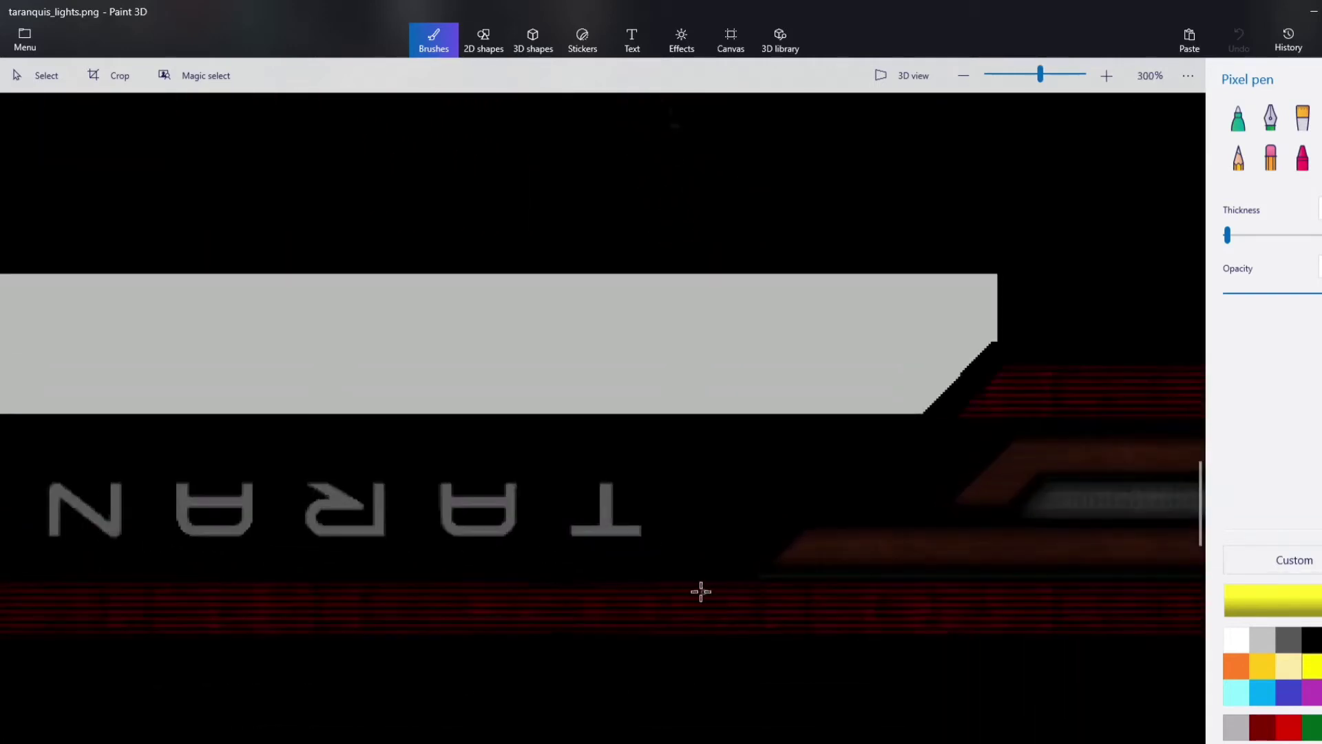
scroll(649, 587, down, 5)
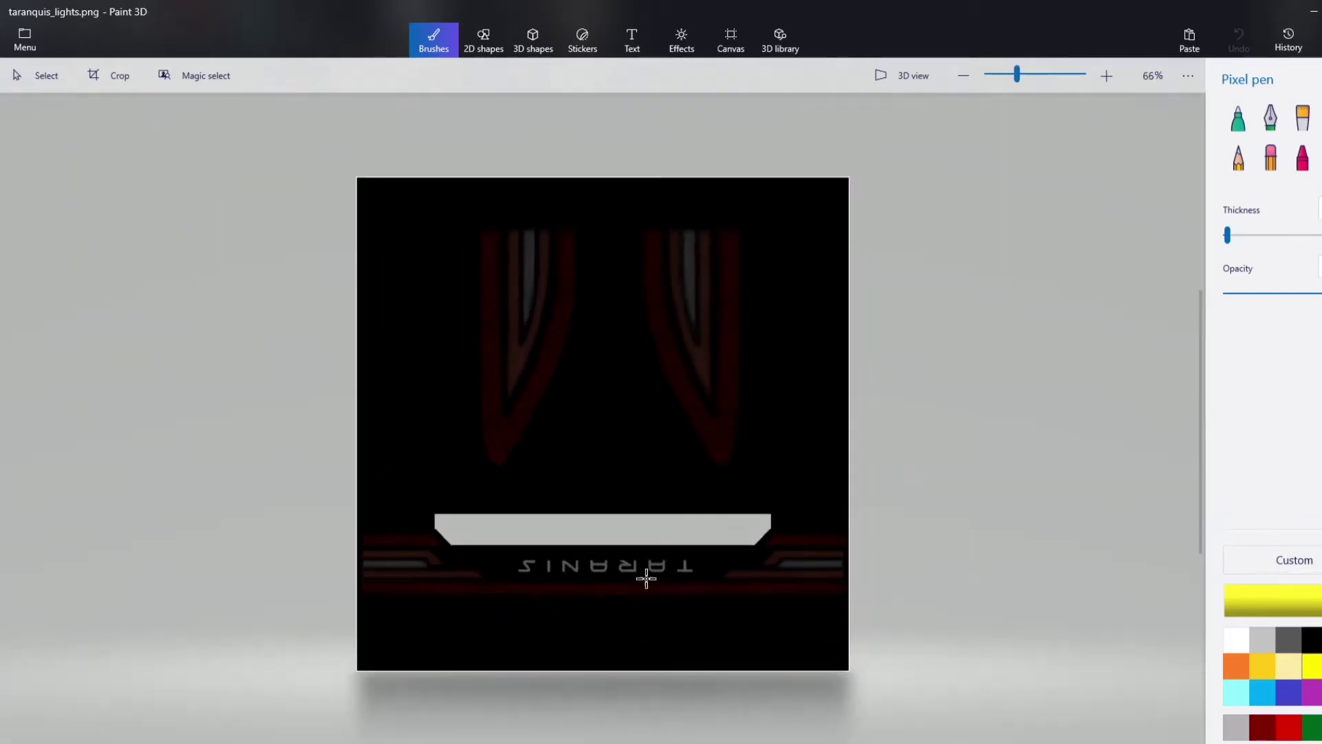
drag(1019, 76, 1042, 77)
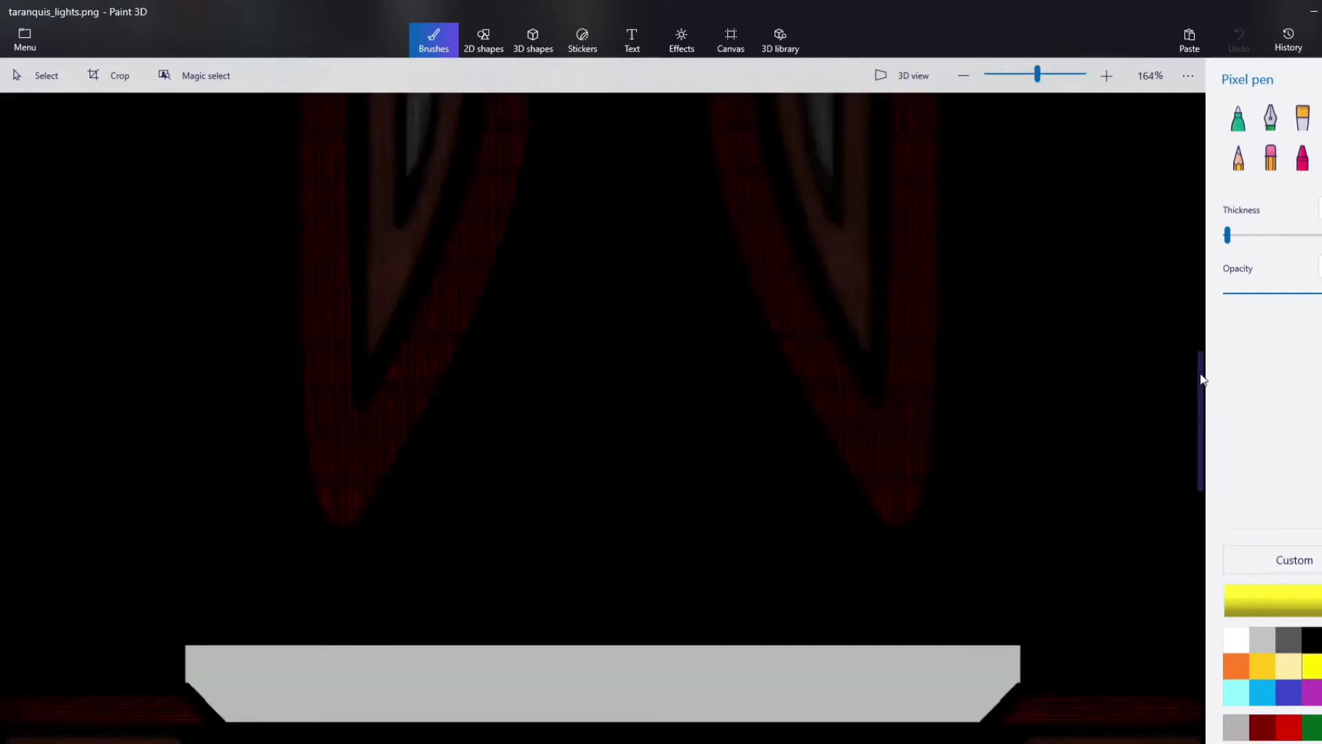
drag(1199, 366, 1201, 450)
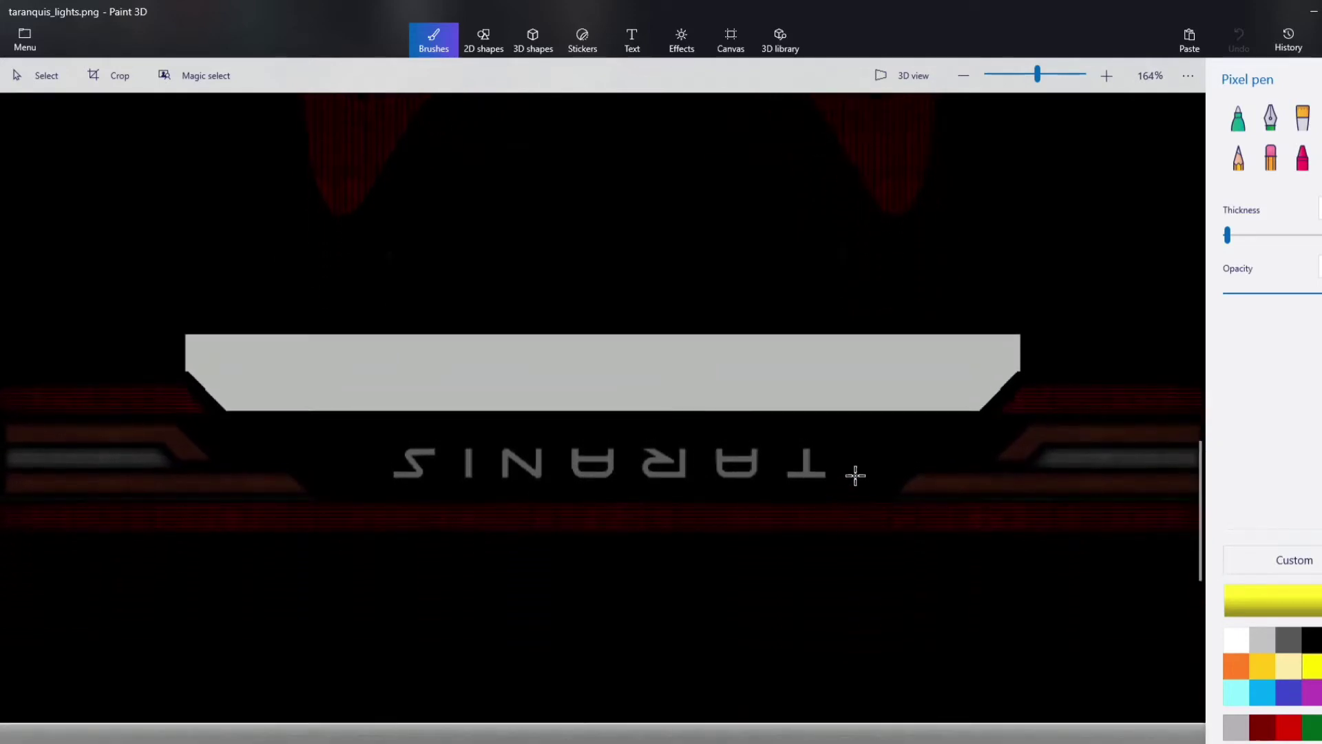
scroll(855, 475, up, 10)
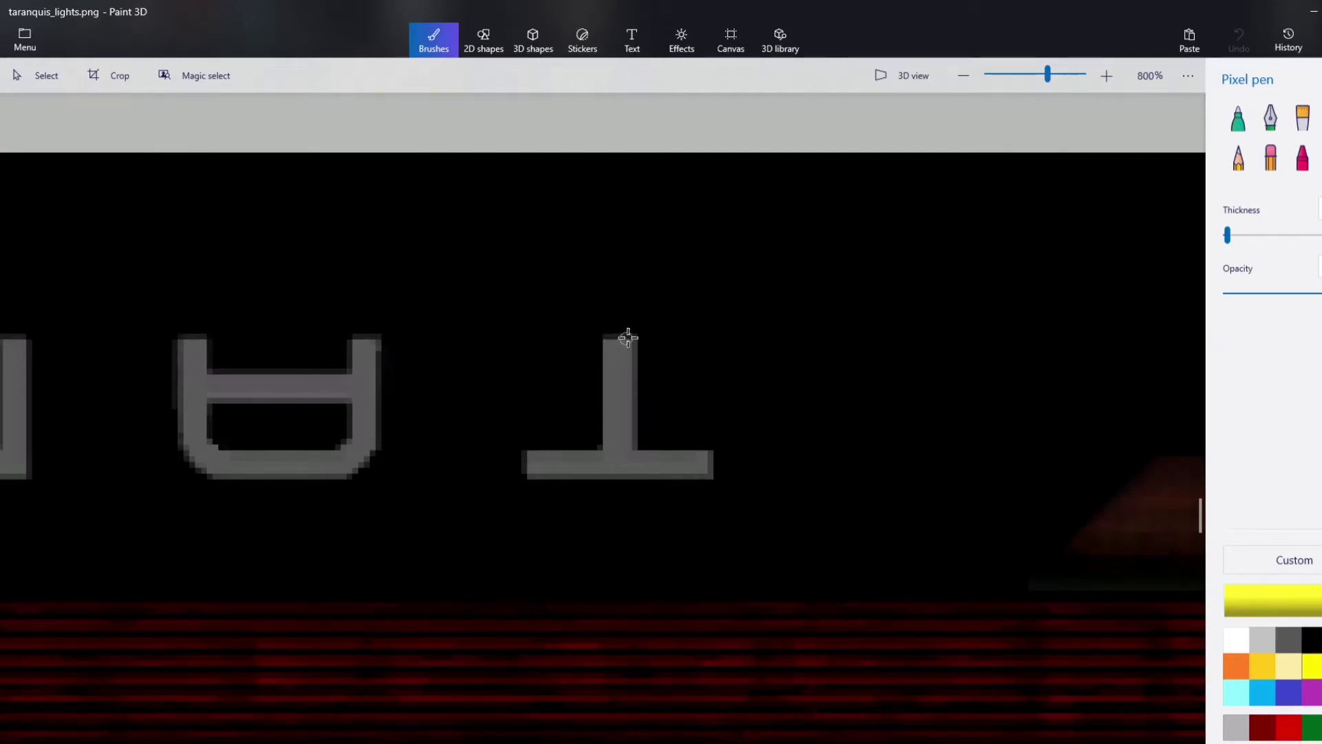
click(749, 334)
drag(751, 351, 762, 476)
scroll(763, 475, down, 6)
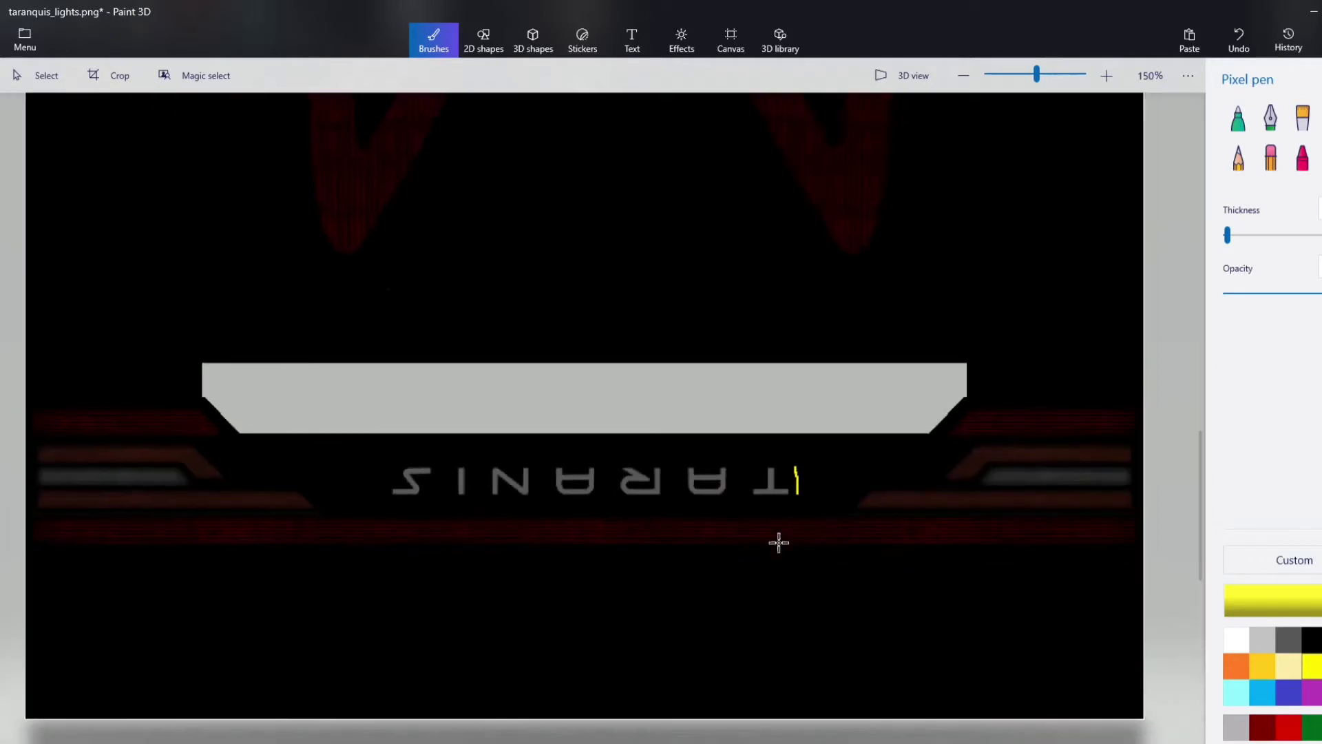
- Draw a matching yellow vertical guide line beside the S at the other end of the TARANIS lettering
scroll(345, 503, up, 5)
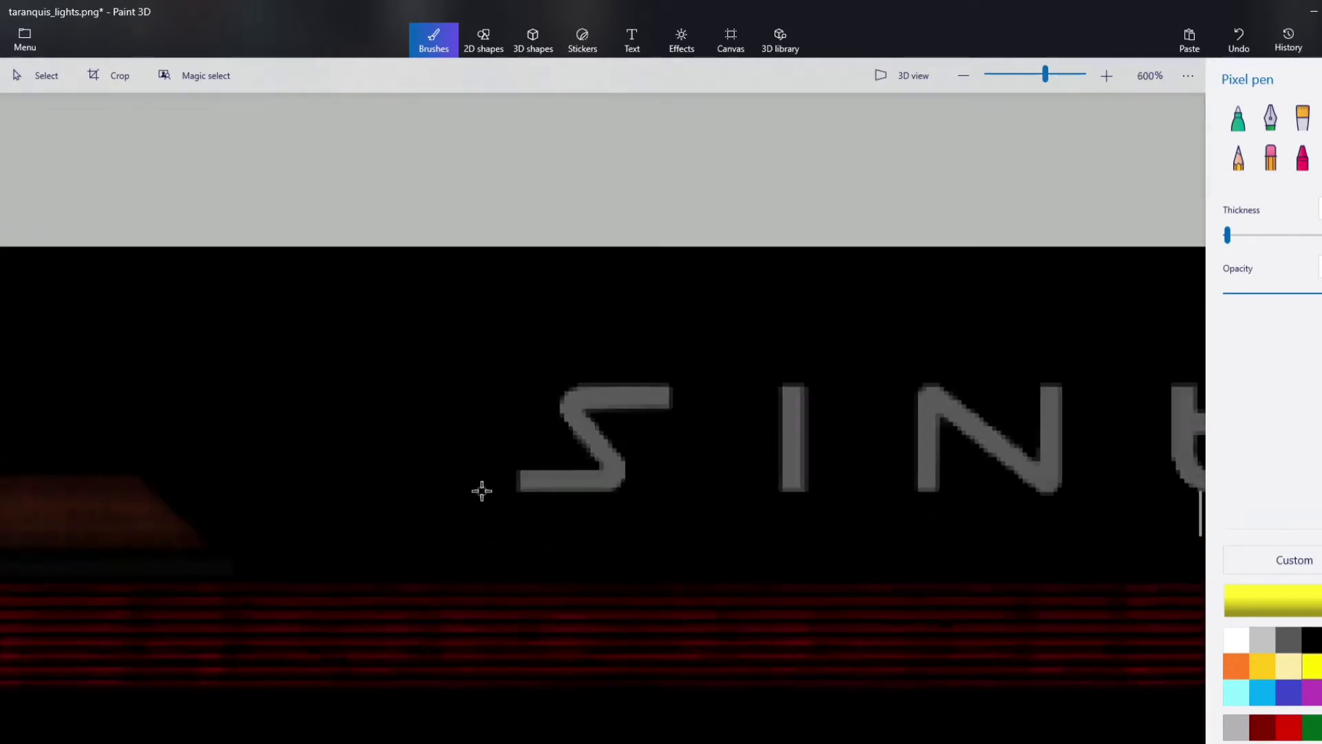
drag(494, 491, 491, 381)
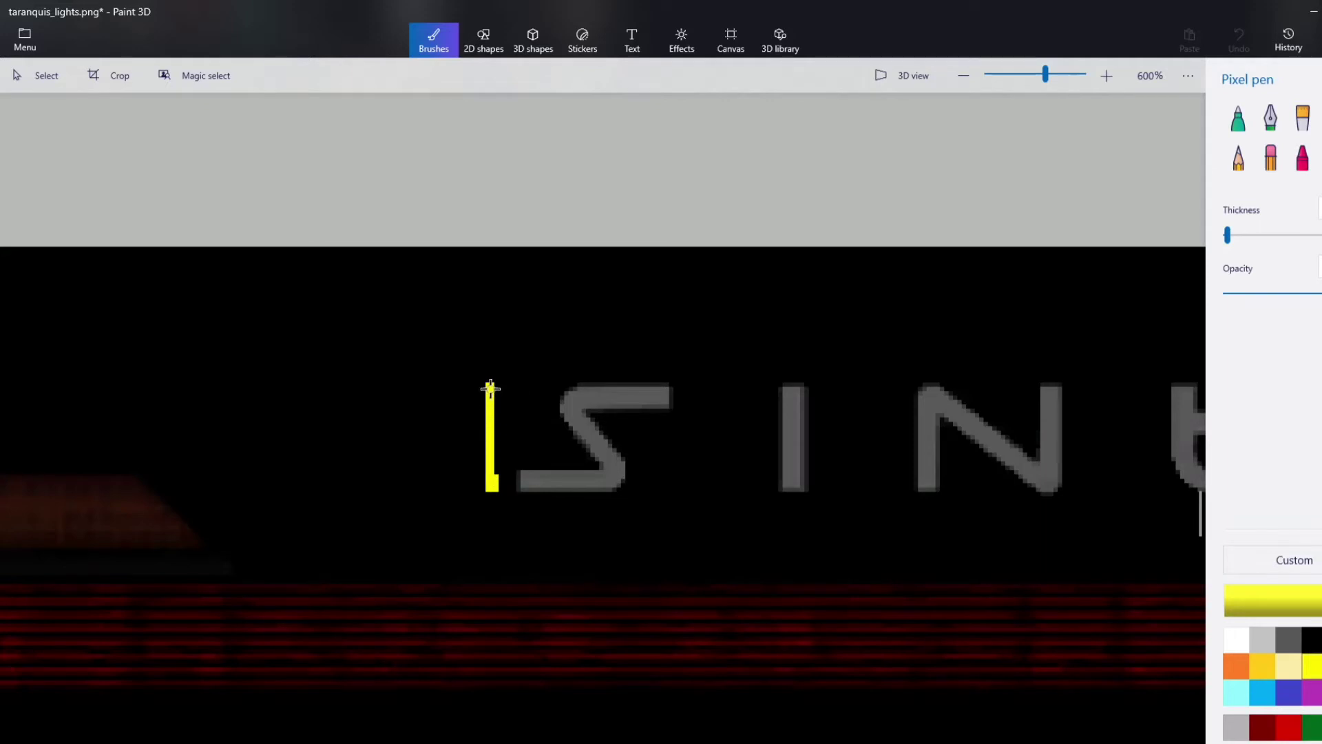
scroll(862, 537, down, 5)
scroll(1033, 573, down, 2)
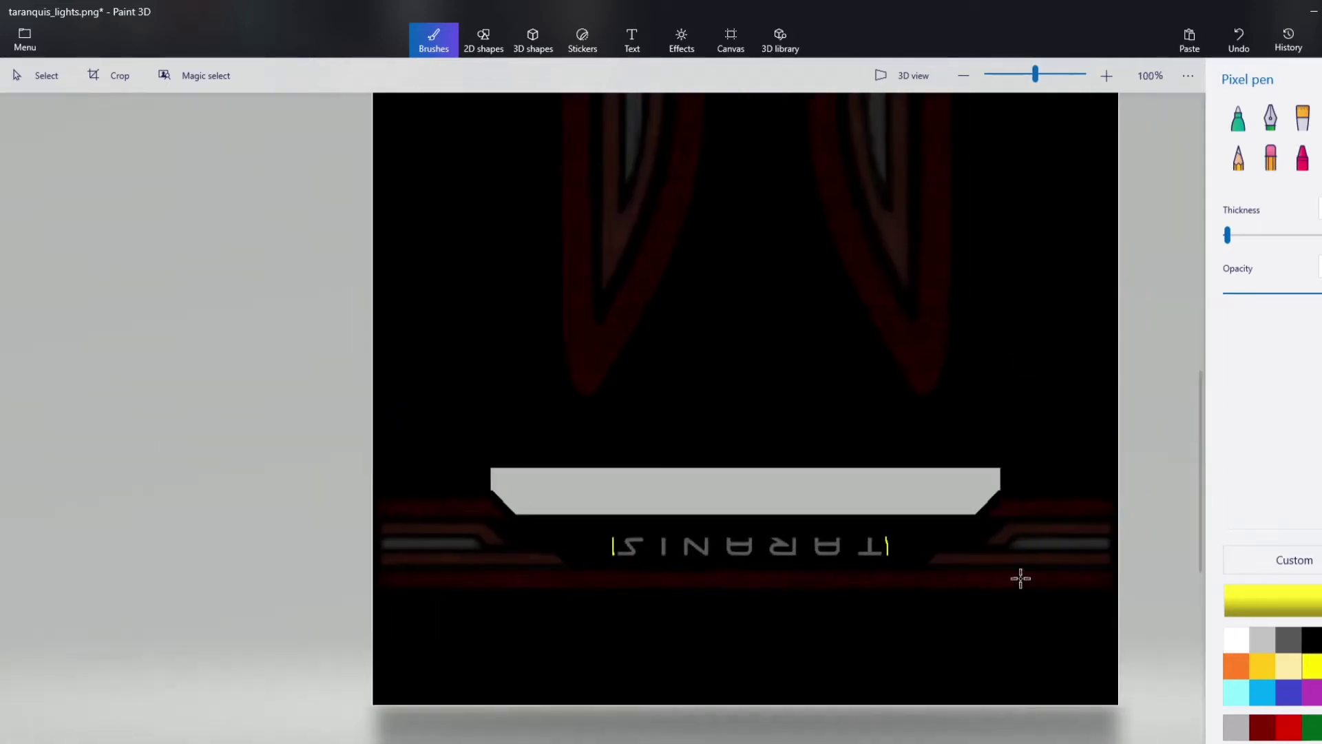
- Draw short yellow horizontal guide lines above and below the middle of the TARANIS lettering
scroll(895, 564, up, 6)
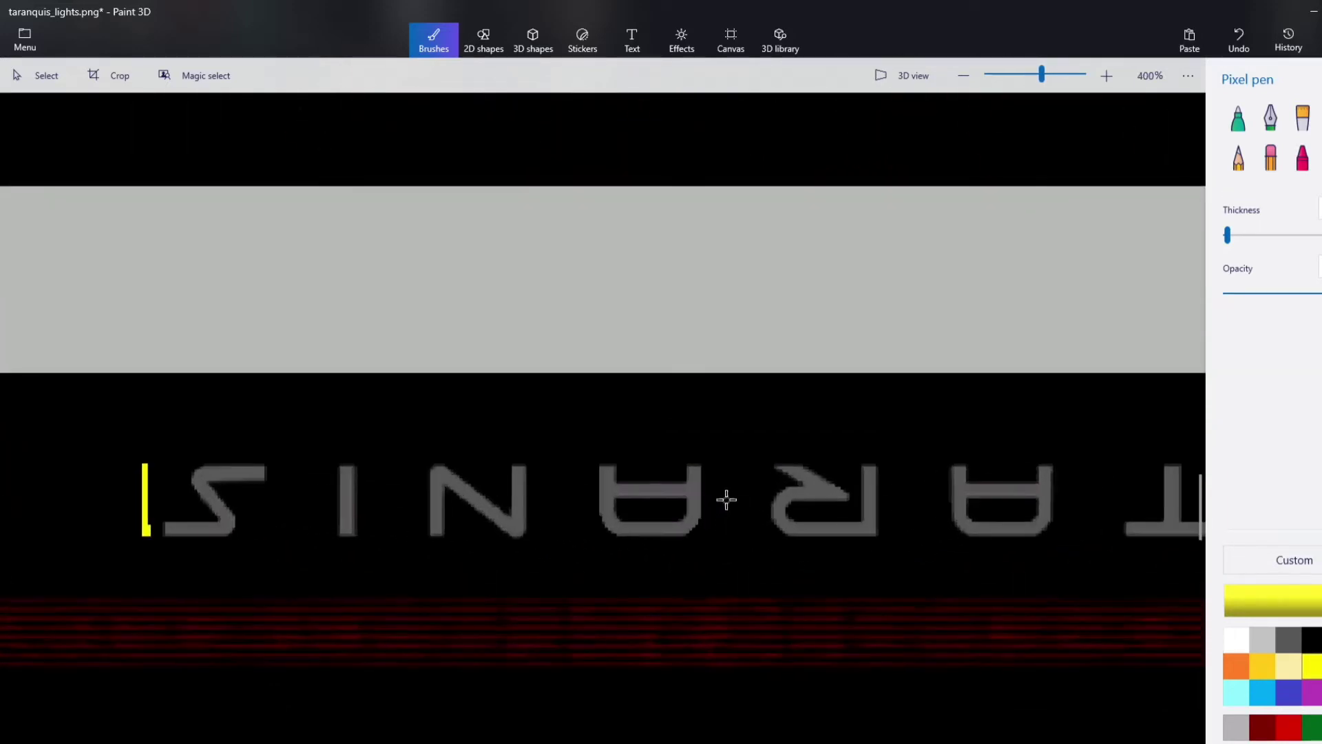
drag(679, 456, 802, 453)
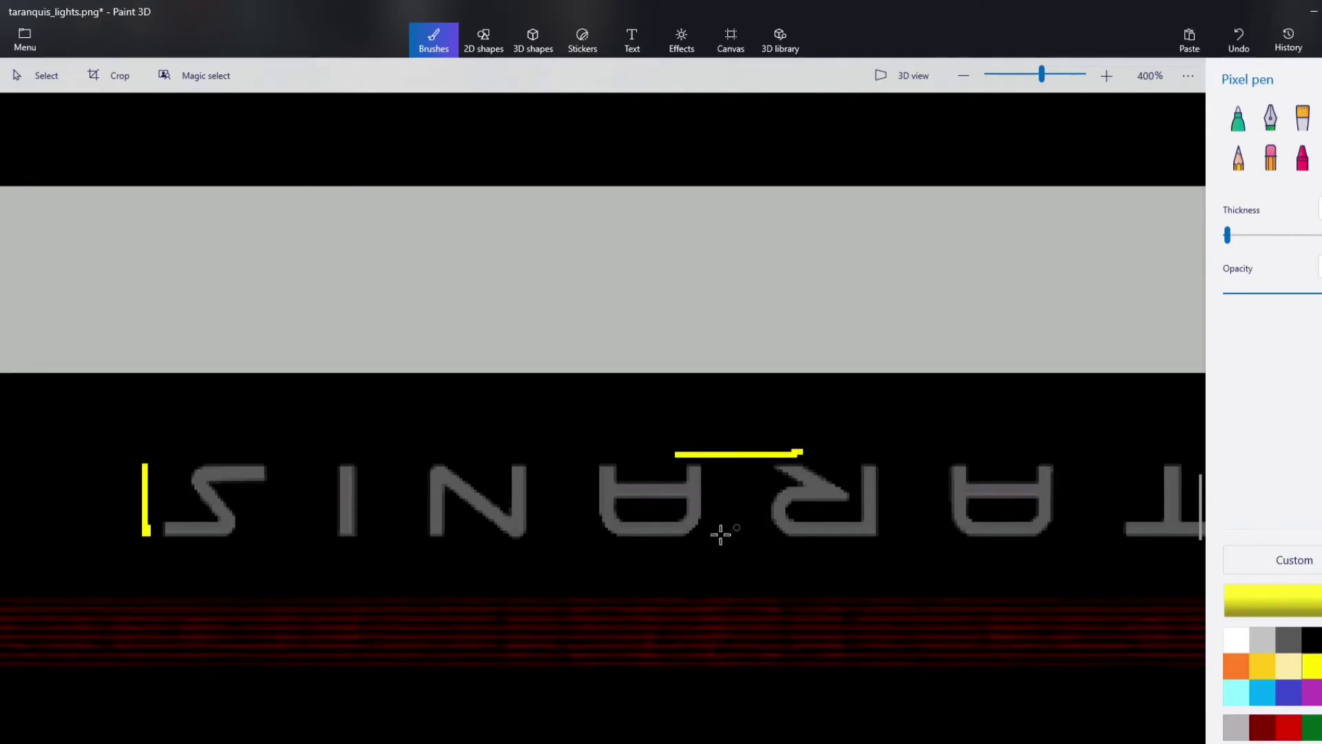
drag(681, 549, 803, 549)
scroll(803, 544, down, 5)
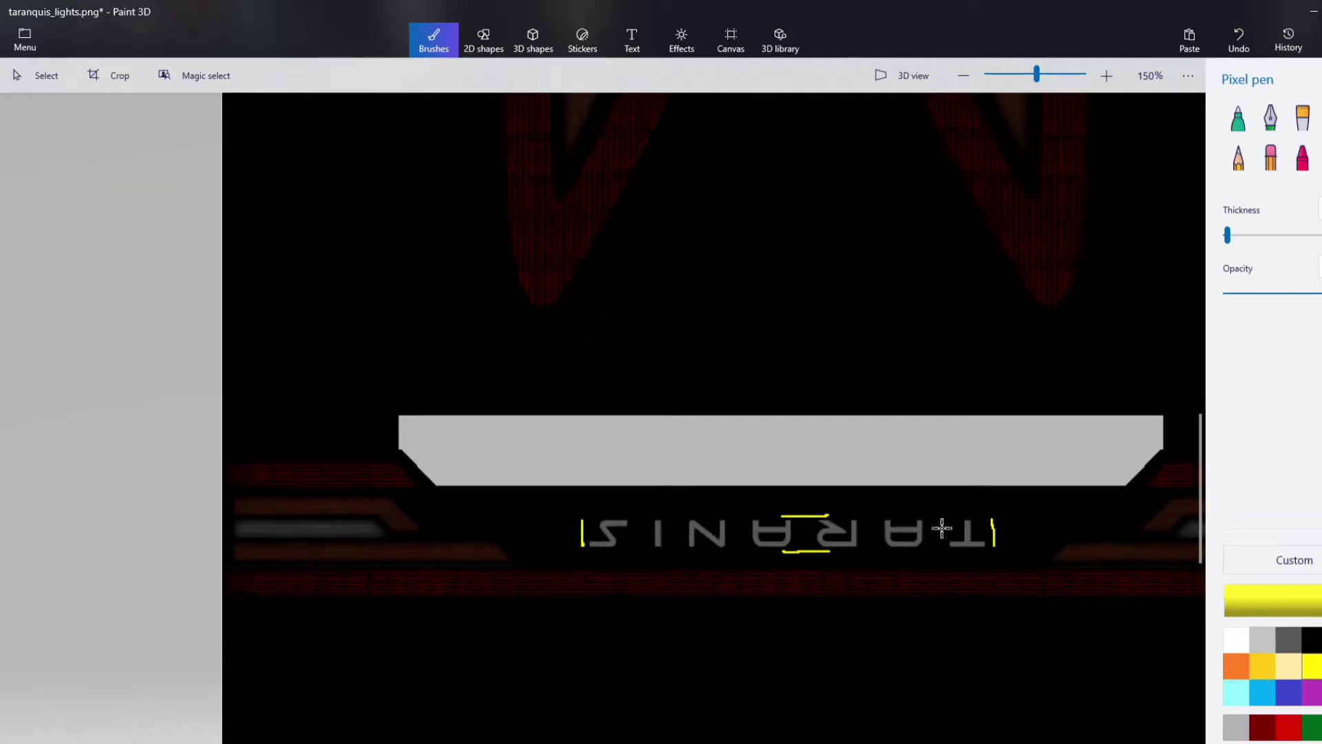
- Paint black over the letters from the T to the middle of the TARANIS lettering with a thicker Pixel pen
click(1314, 640)
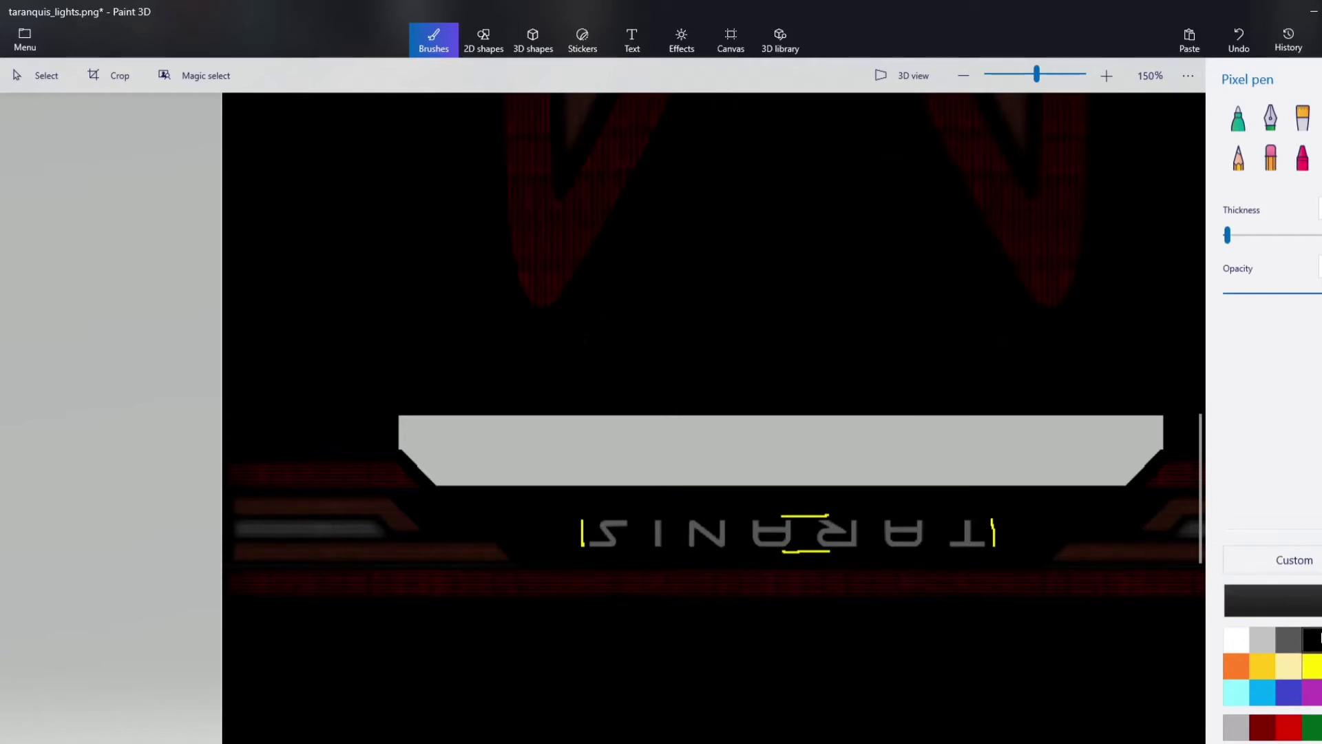
scroll(1063, 566, up, 2)
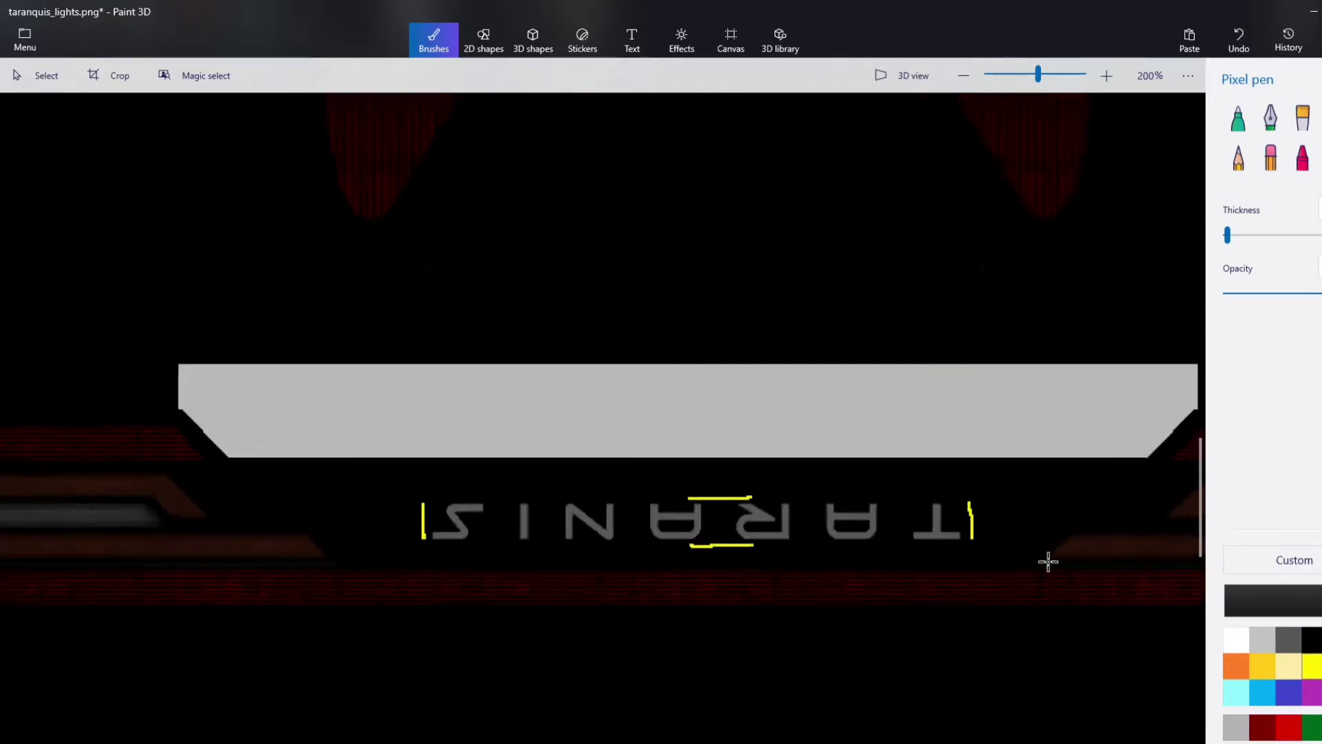
click(1238, 238)
mouse_move(935, 505)
mouse_down()
mouse_move(916, 535)
mouse_move(955, 536)
mouse_move(827, 531)
mouse_move(888, 525)
mouse_move(864, 517)
mouse_move(867, 537)
mouse_move(883, 507)
mouse_move(799, 513)
mouse_move(868, 511)
mouse_move(821, 521)
mouse_move(851, 506)
mouse_move(668, 529)
mouse_move(845, 523)
mouse_move(510, 550)
mouse_move(341, 533)
mouse_move(369, 579)
mouse_up()
scroll(757, 524, up, 5)
scroll(510, 696, down, 2)
scroll(248, 569, up, 2)
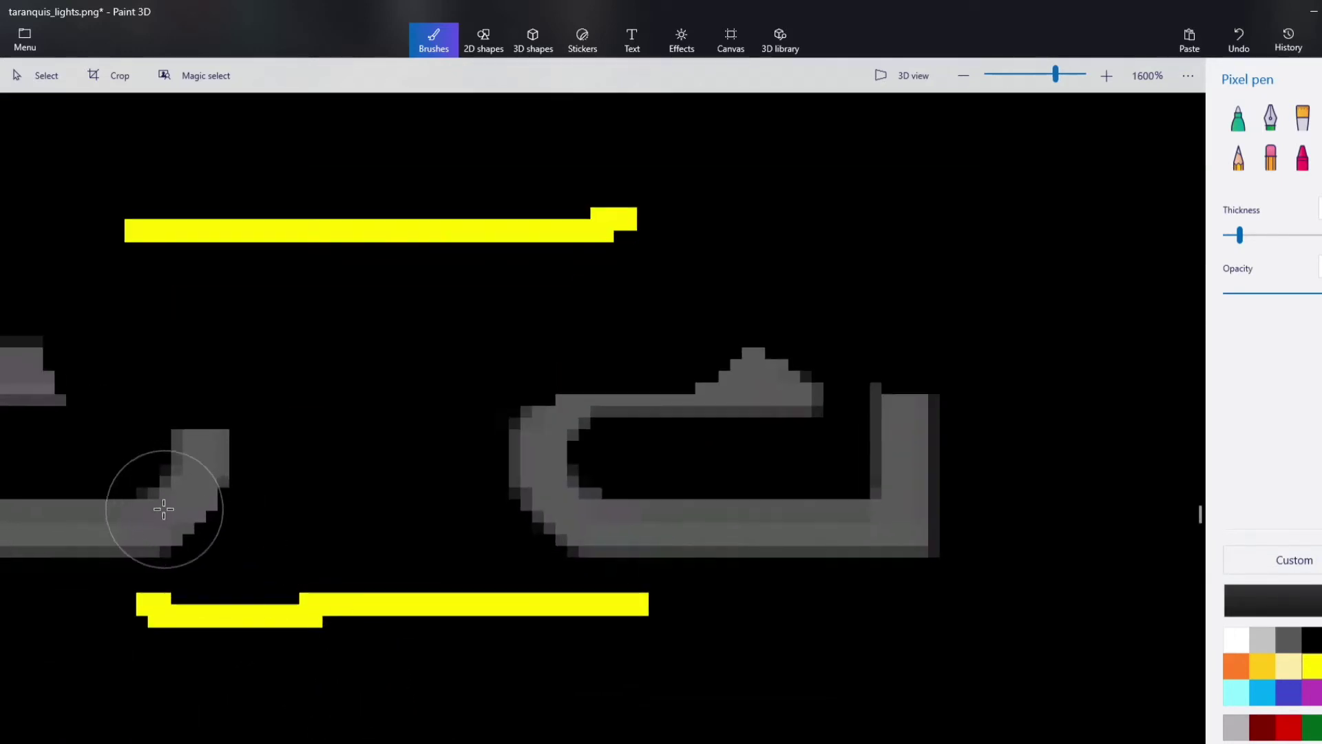
mouse_move(164, 510)
mouse_down()
mouse_move(508, 506)
mouse_move(591, 528)
mouse_move(970, 478)
mouse_move(858, 504)
mouse_move(945, 545)
mouse_move(515, 415)
mouse_move(693, 415)
mouse_move(290, 450)
mouse_move(105, 445)
mouse_move(75, 522)
mouse_move(86, 518)
mouse_move(47, 393)
mouse_up()
scroll(147, 448, up, 2)
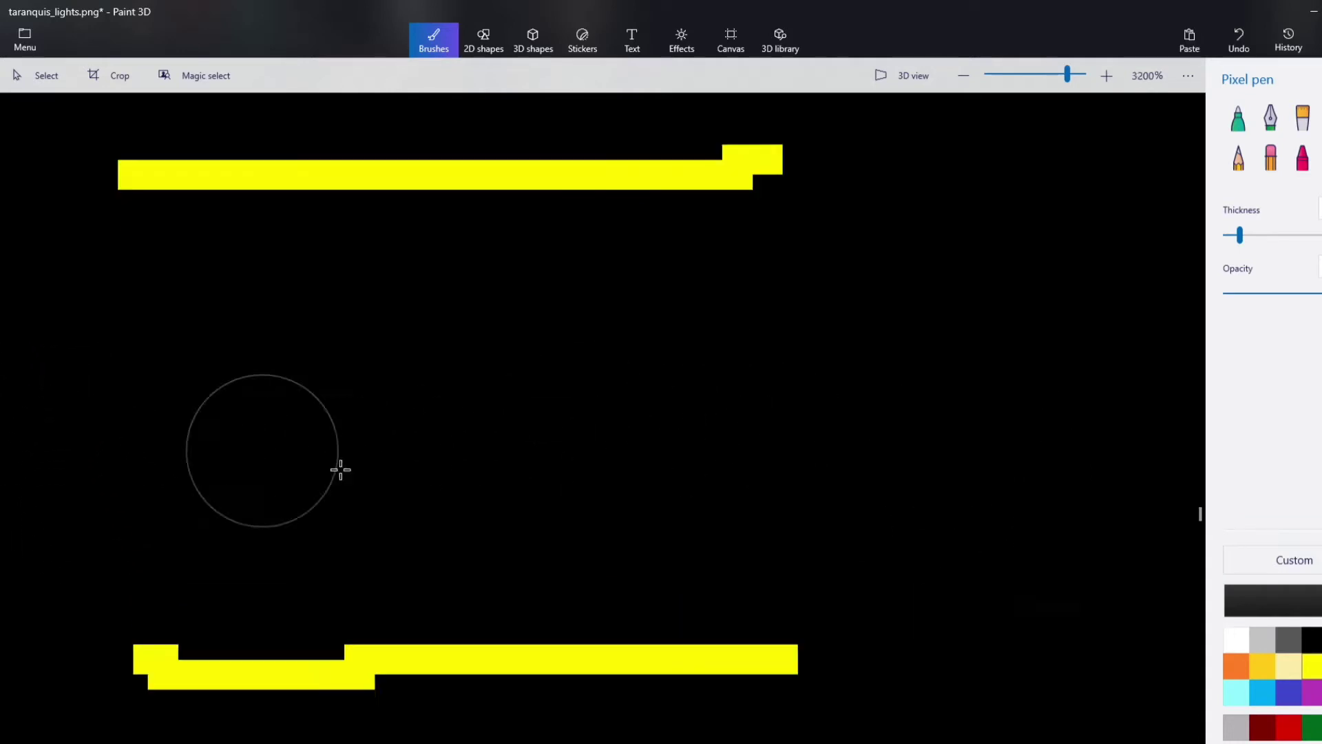
- Paint black over the remaining letters between the middle guides and the guide line beside the S
scroll(649, 520, down, 6)
scroll(122, 526, up, 1)
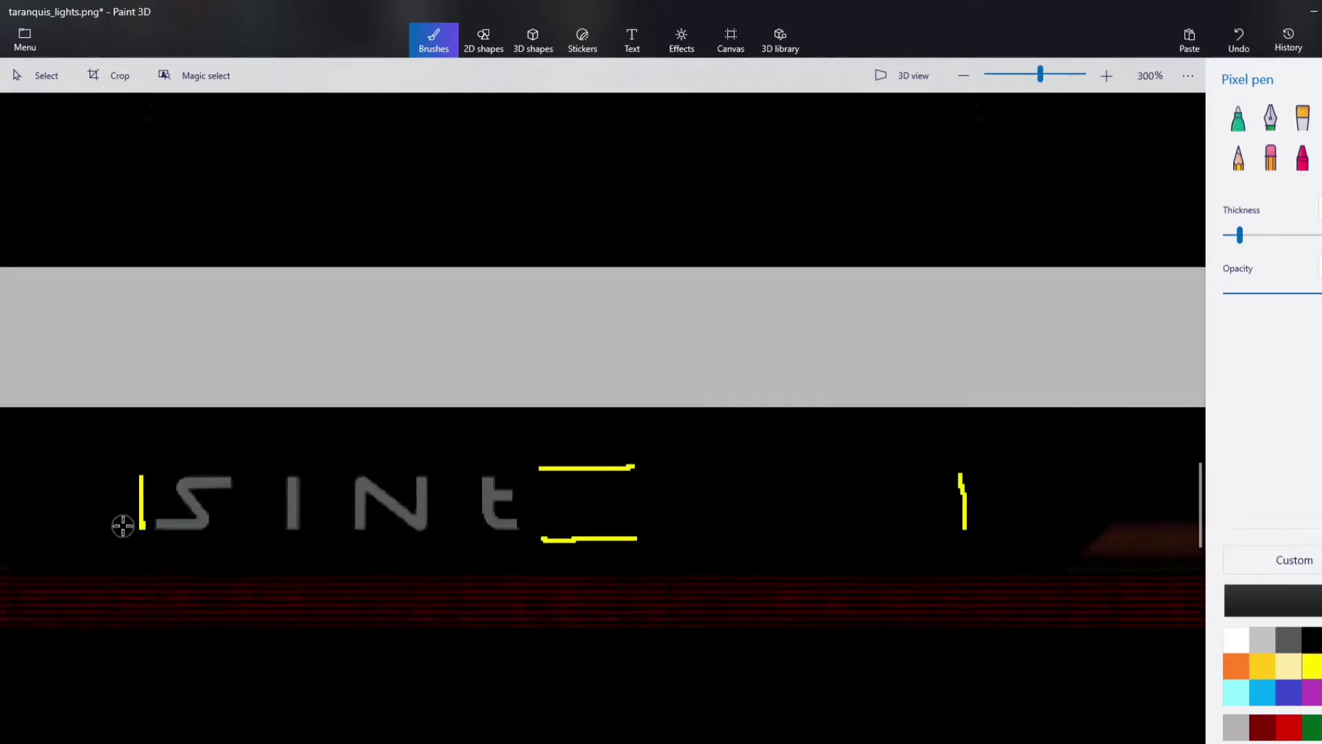
mouse_move(123, 526)
mouse_down()
mouse_move(205, 514)
mouse_move(182, 489)
mouse_move(225, 475)
mouse_move(197, 538)
mouse_move(522, 521)
mouse_move(514, 490)
mouse_move(498, 502)
mouse_move(489, 487)
mouse_move(479, 522)
mouse_move(445, 491)
mouse_move(421, 505)
mouse_move(364, 495)
mouse_move(379, 520)
mouse_move(401, 487)
mouse_move(354, 463)
mouse_move(281, 483)
mouse_move(298, 465)
mouse_move(312, 518)
mouse_up()
scroll(407, 508, down, 5)
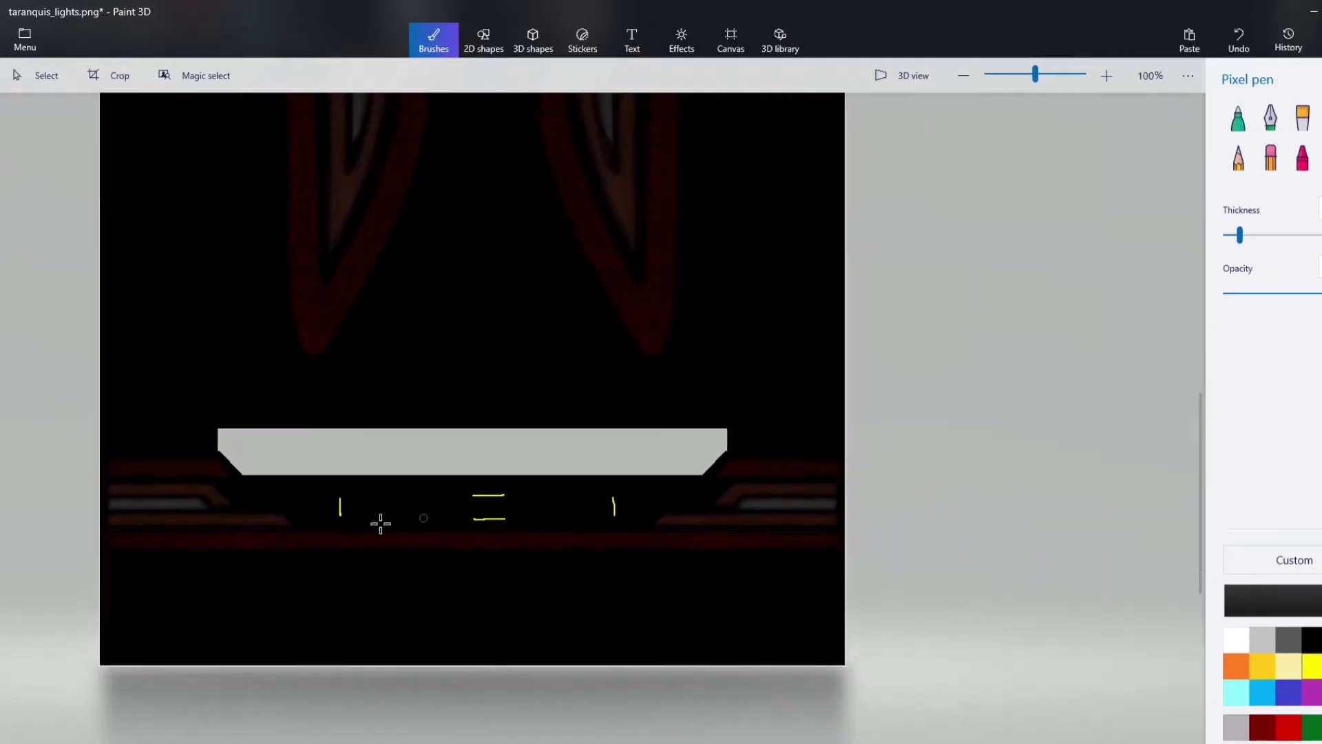
scroll(524, 501, down, 1)
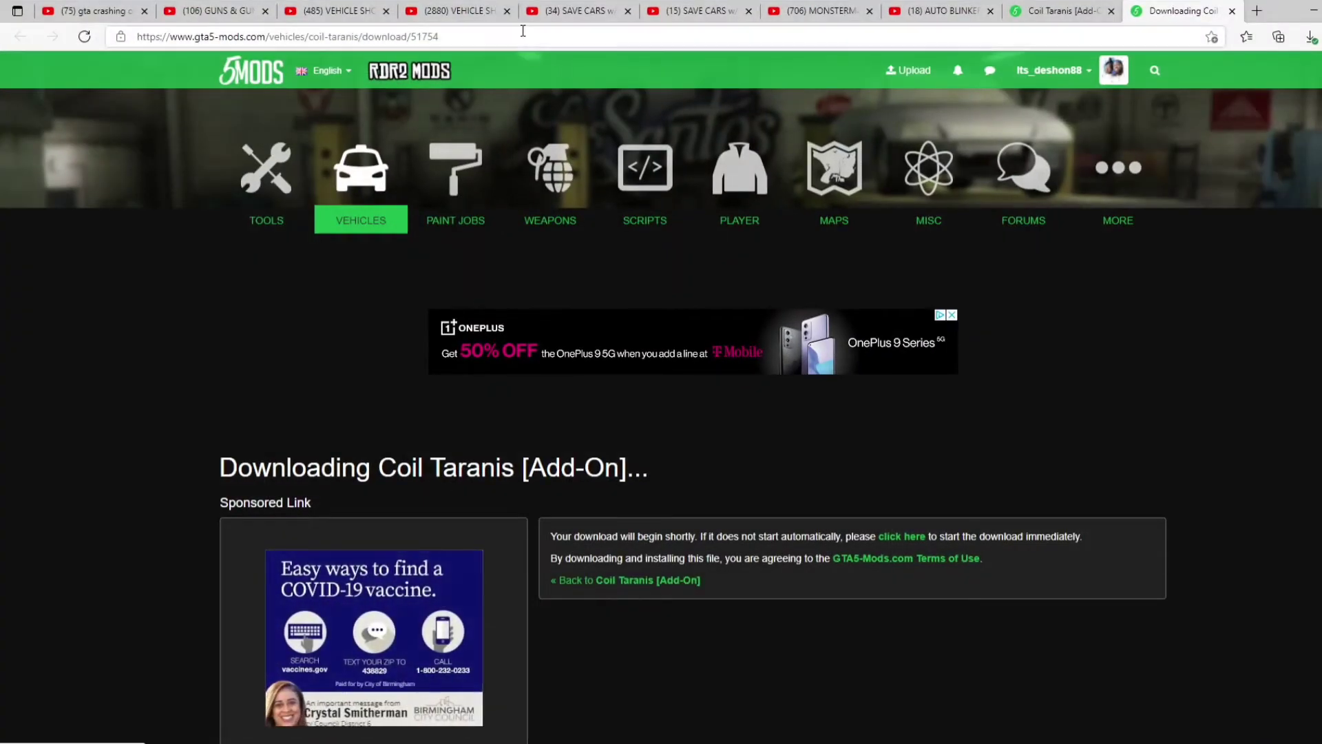
- Switch to the Edge browser and run a Bing image search for "tesla logo png"
click(523, 30)
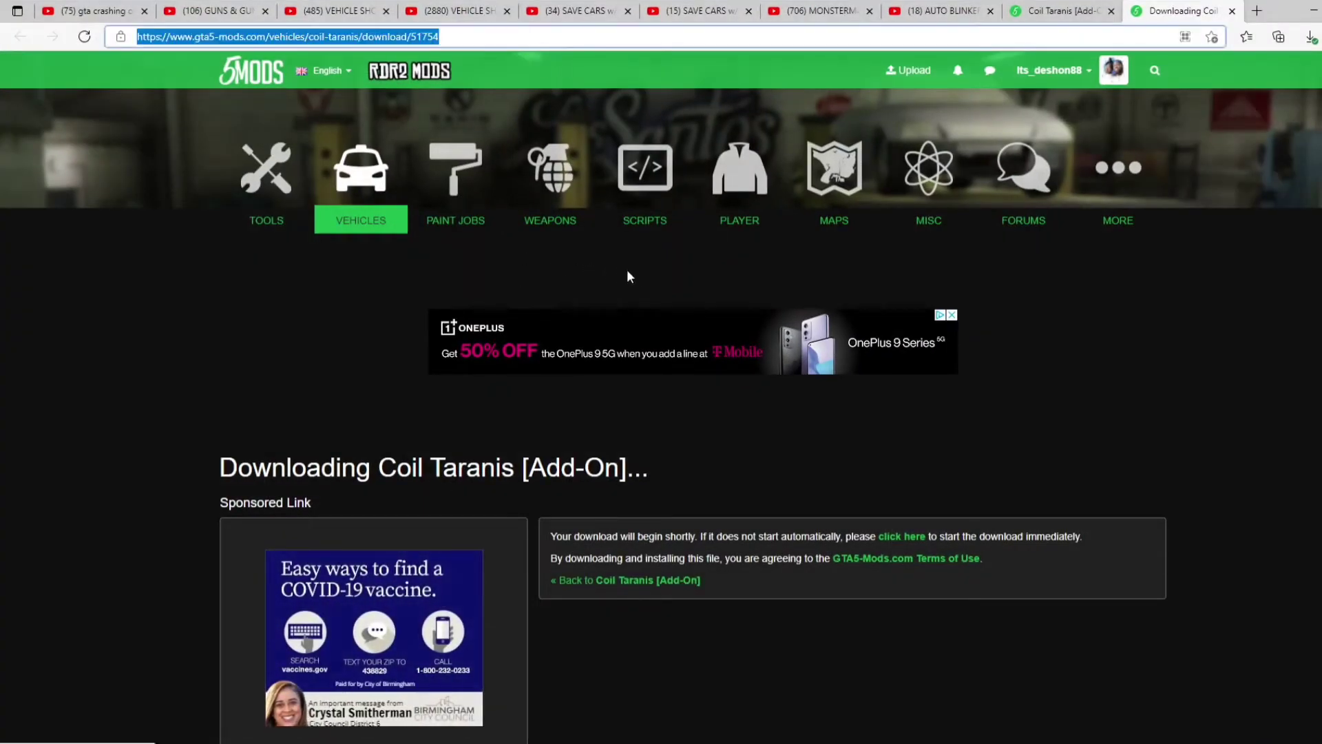
text(tesla)
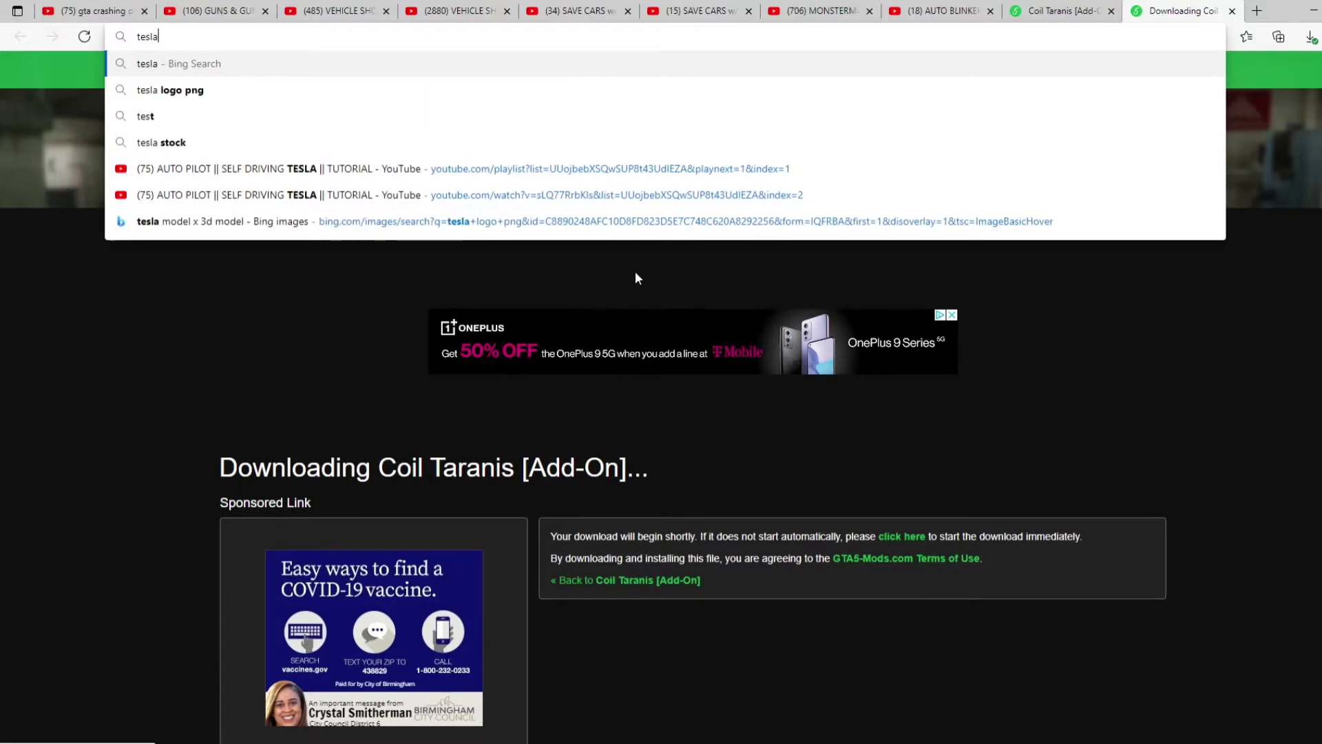
text( log)
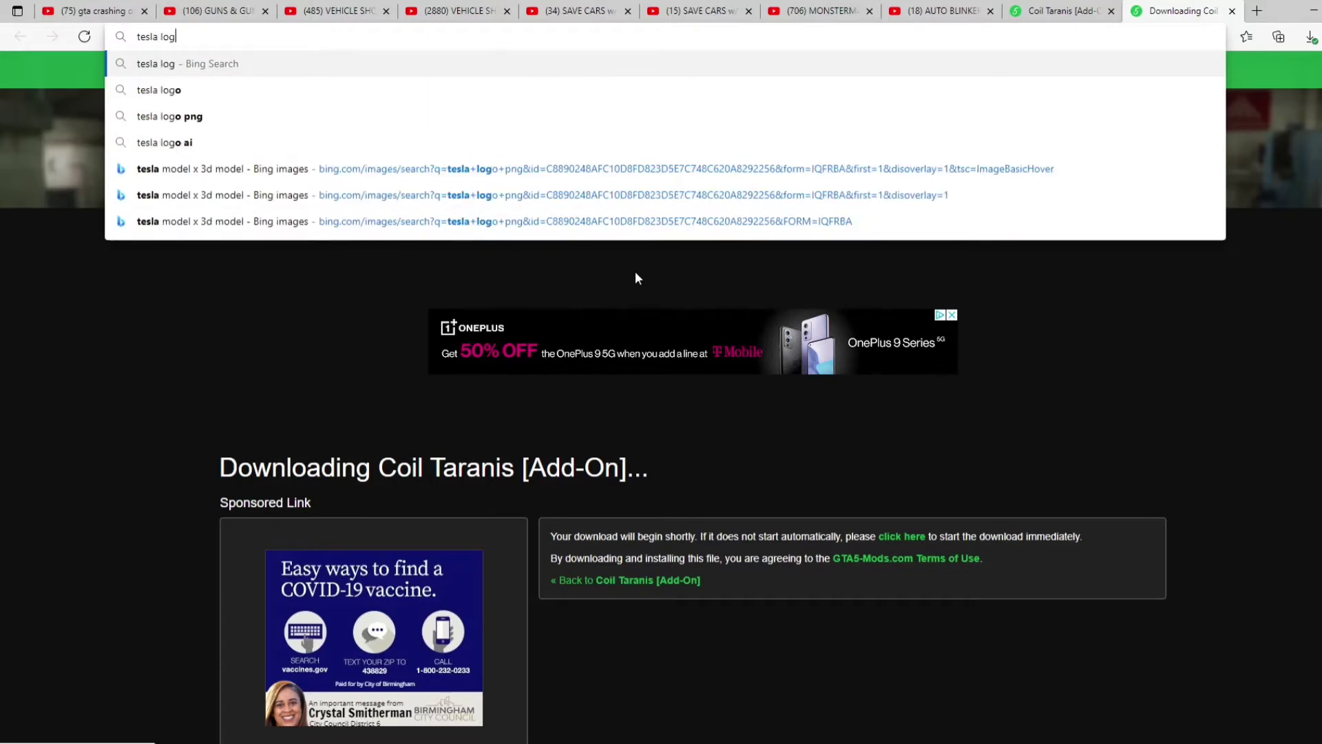
text(o png)
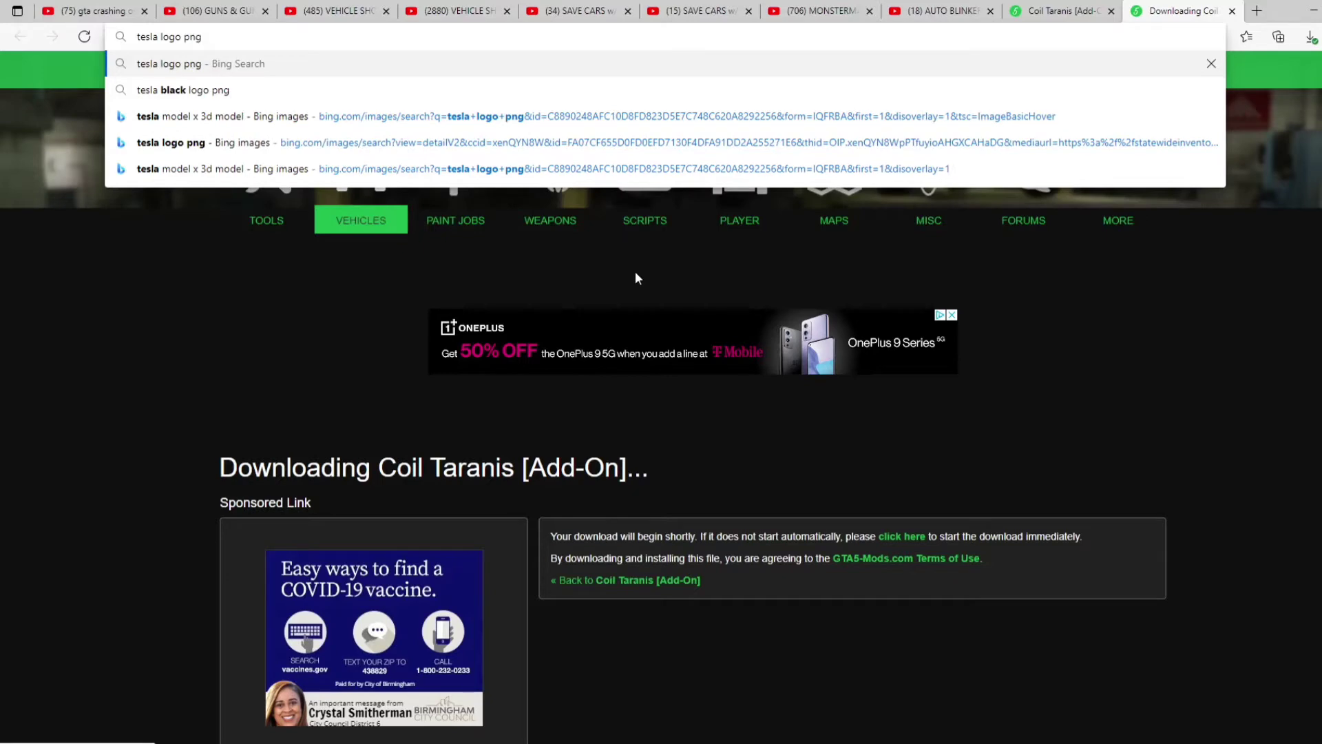
key(Return)
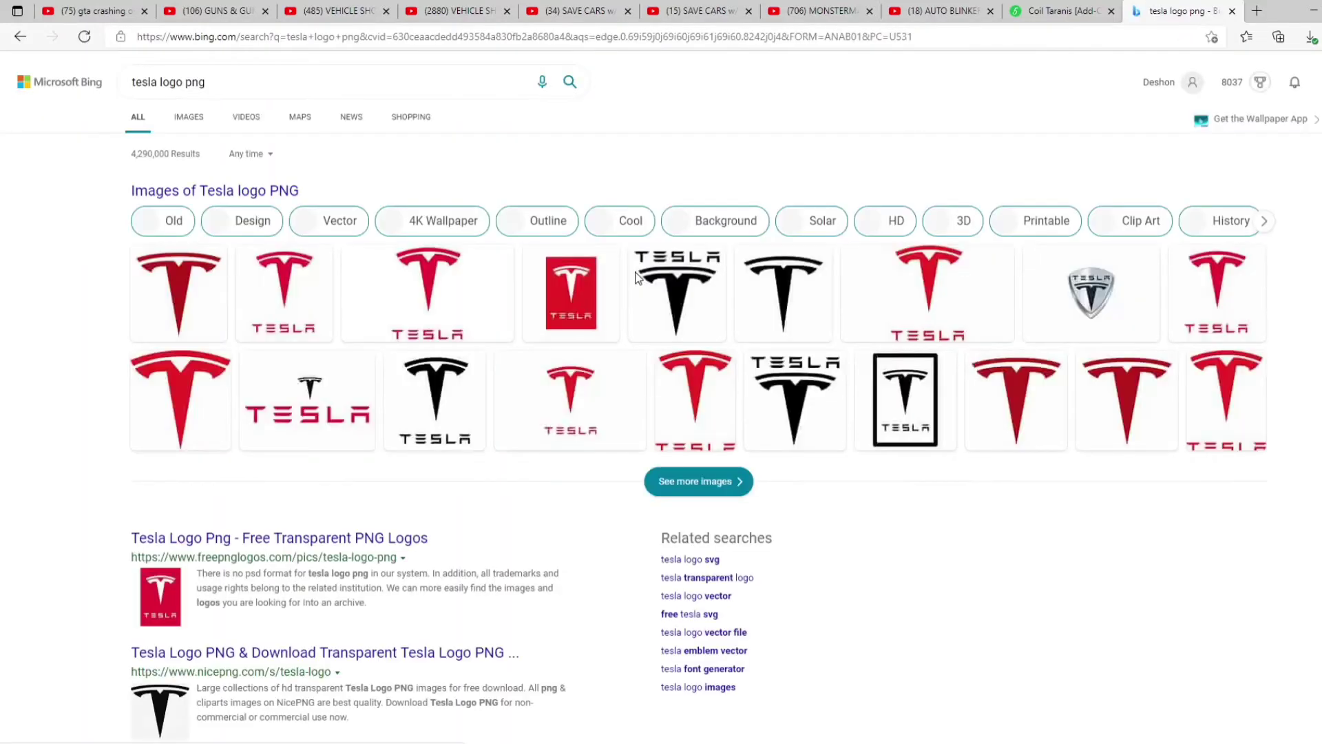
click(188, 117)
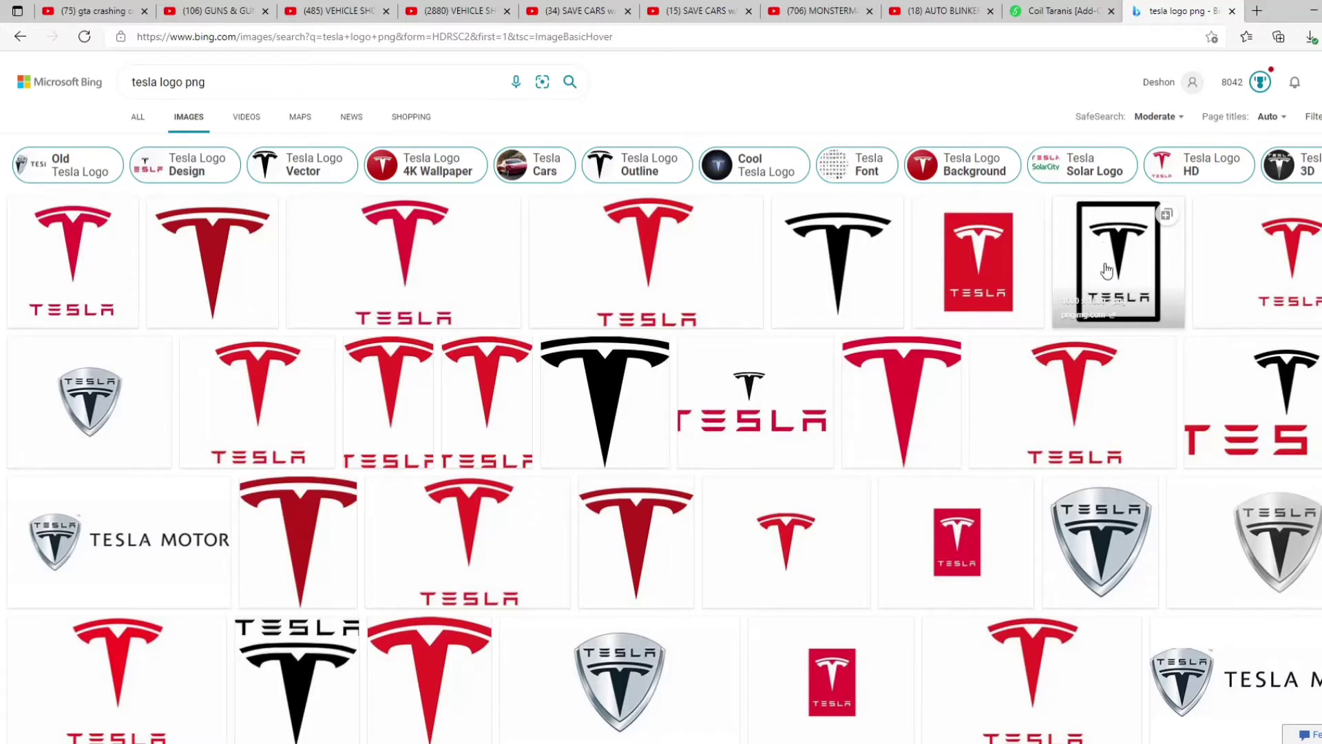
- Browse the image results and open the silver Tesla shield logo
scroll(783, 541, down, 3)
scroll(718, 532, up, 1)
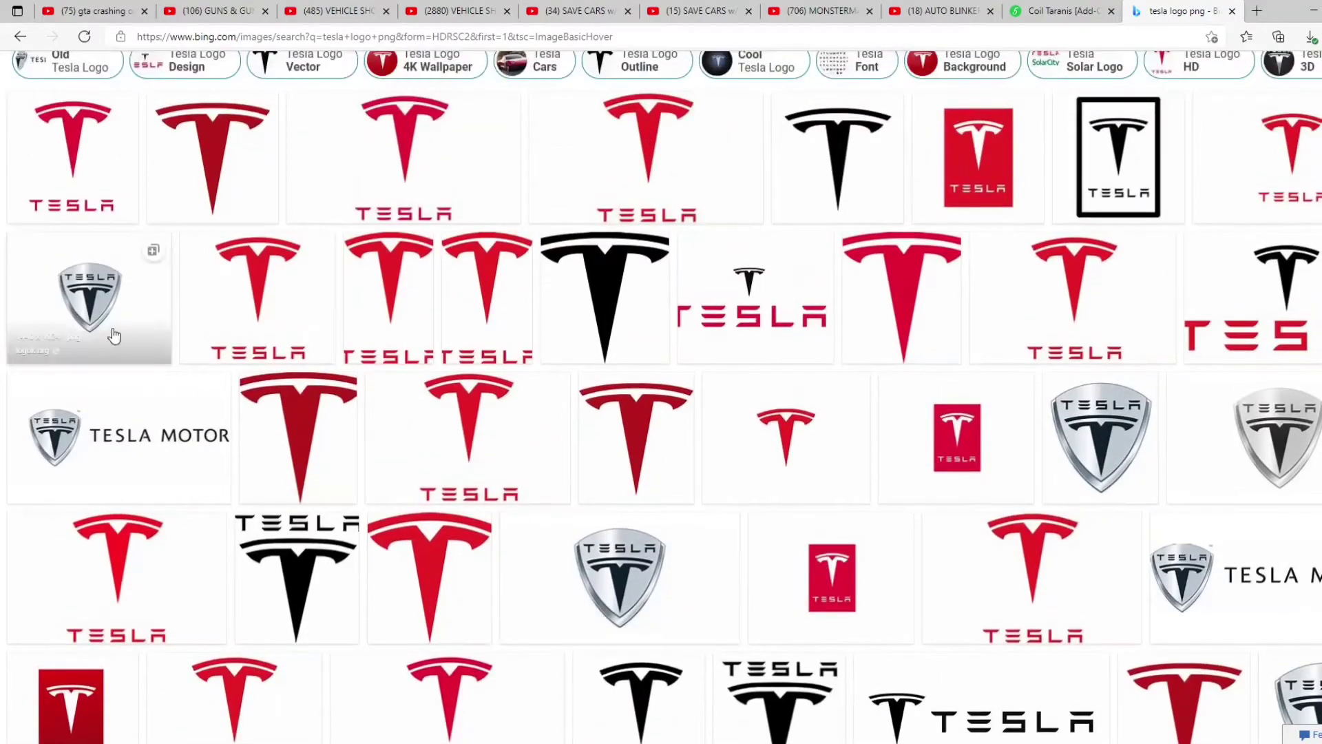
click(1087, 431)
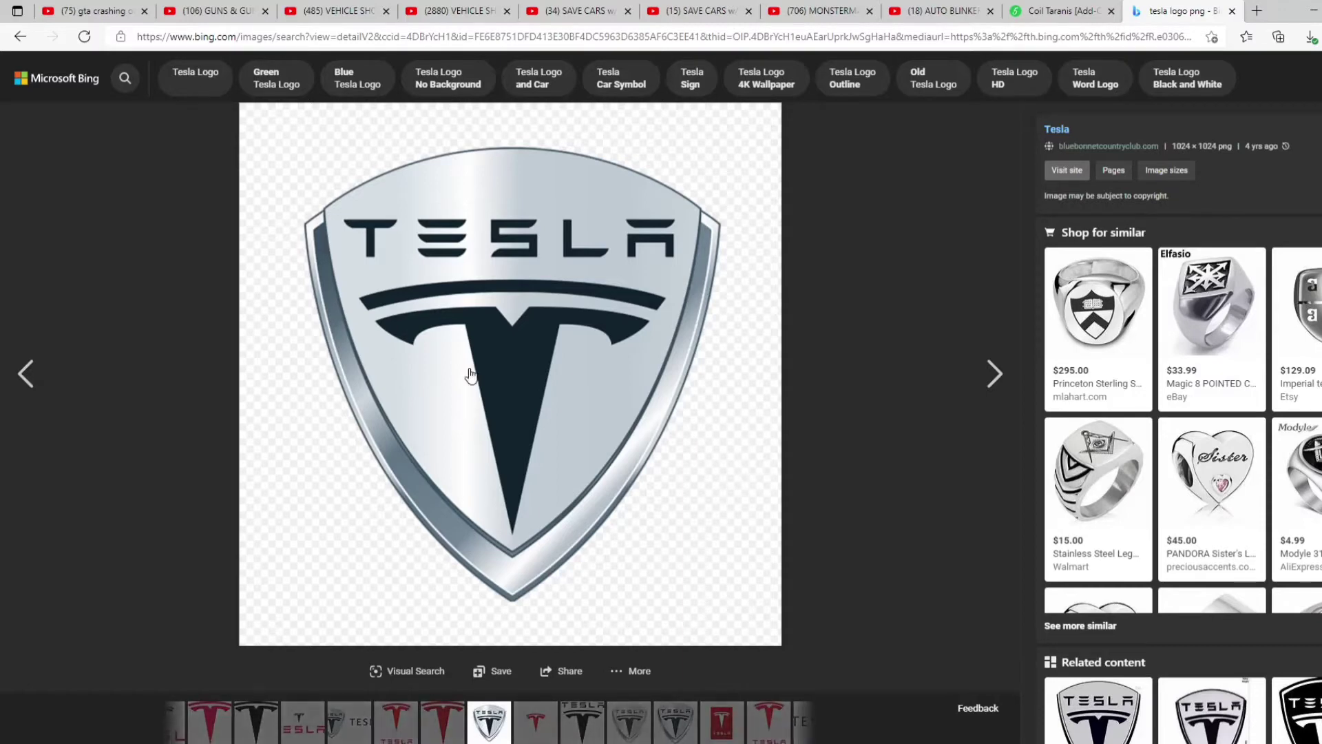
- Save the Tesla shield logo to the Desktop as the PNG image R (18) and return to the image results
right_click(490, 335)
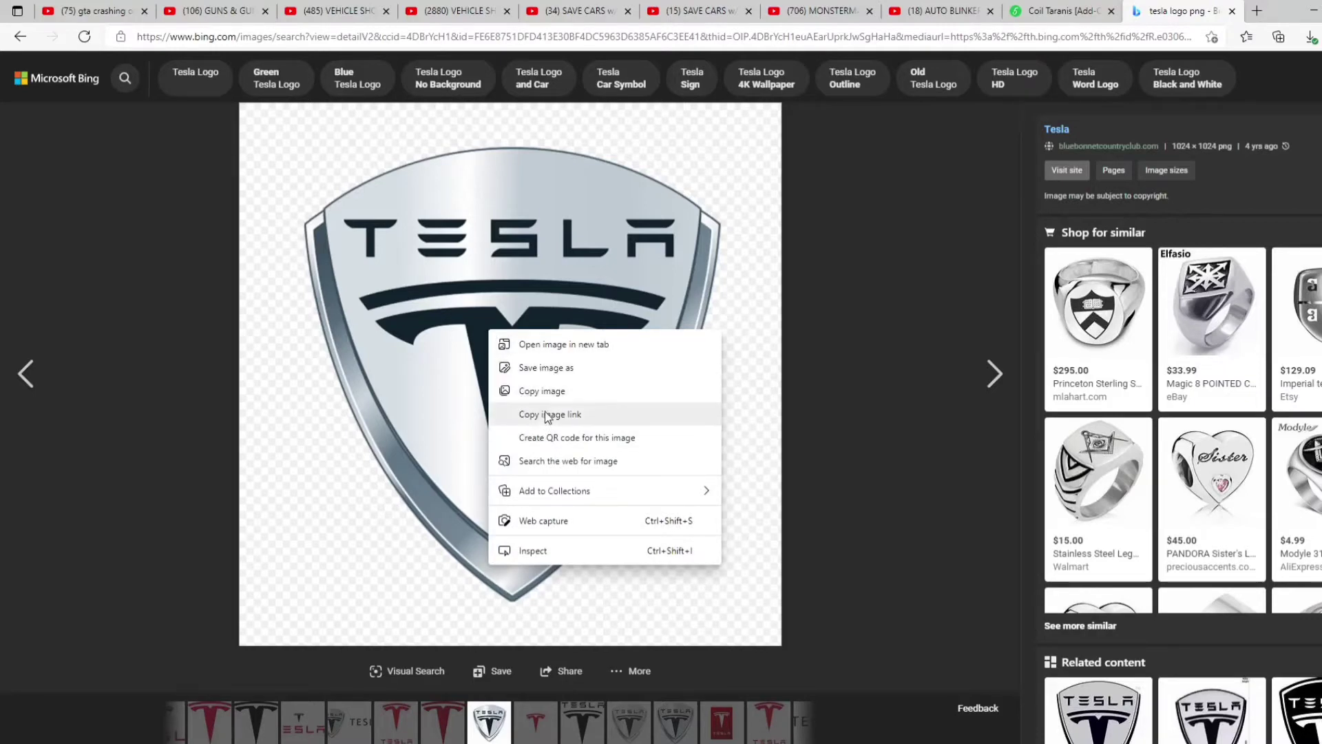
click(553, 369)
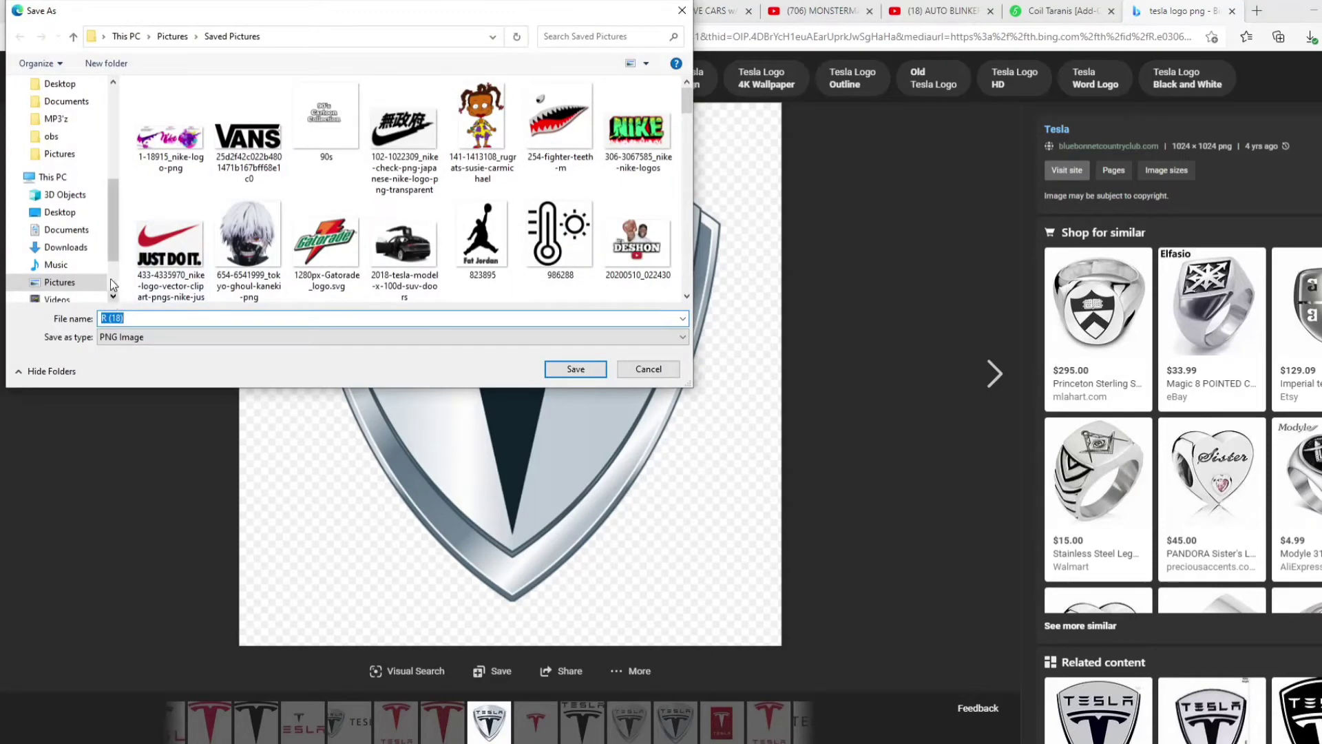
scroll(59, 204, up, 3)
scroll(59, 204, up, 3)
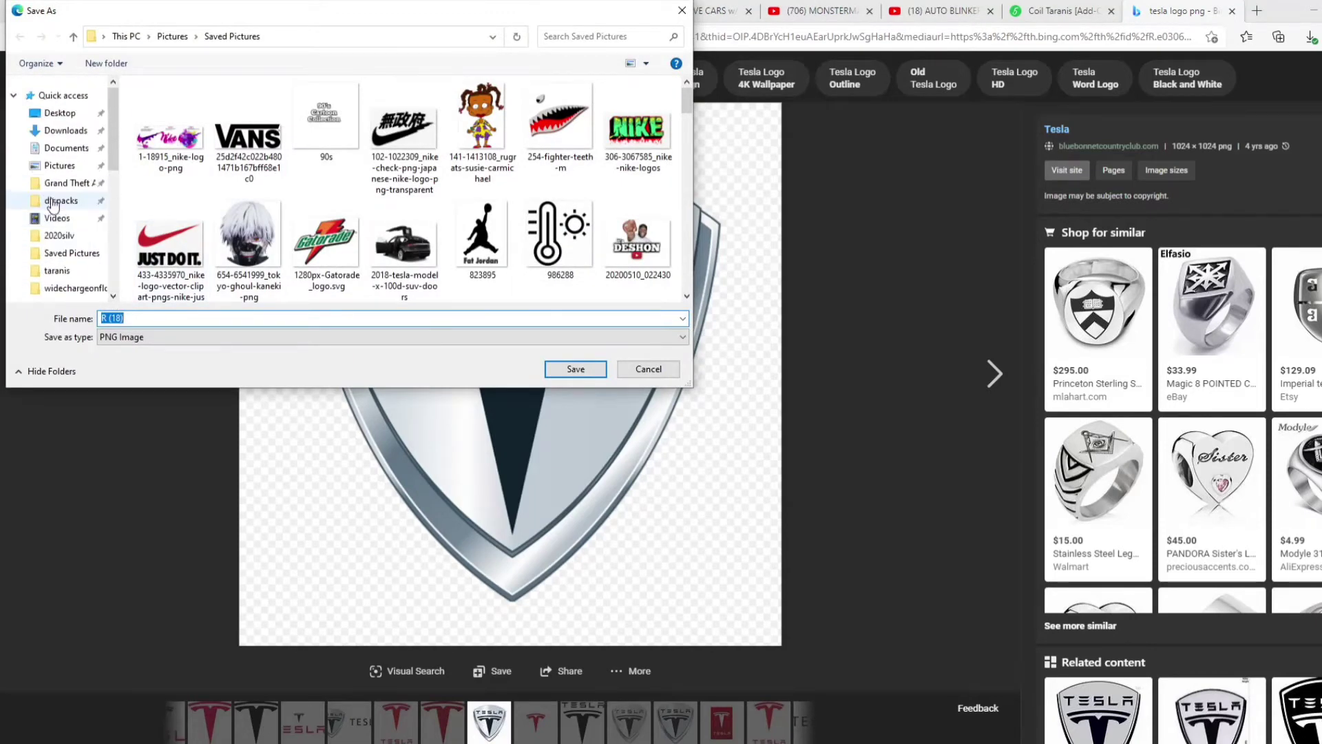
click(60, 113)
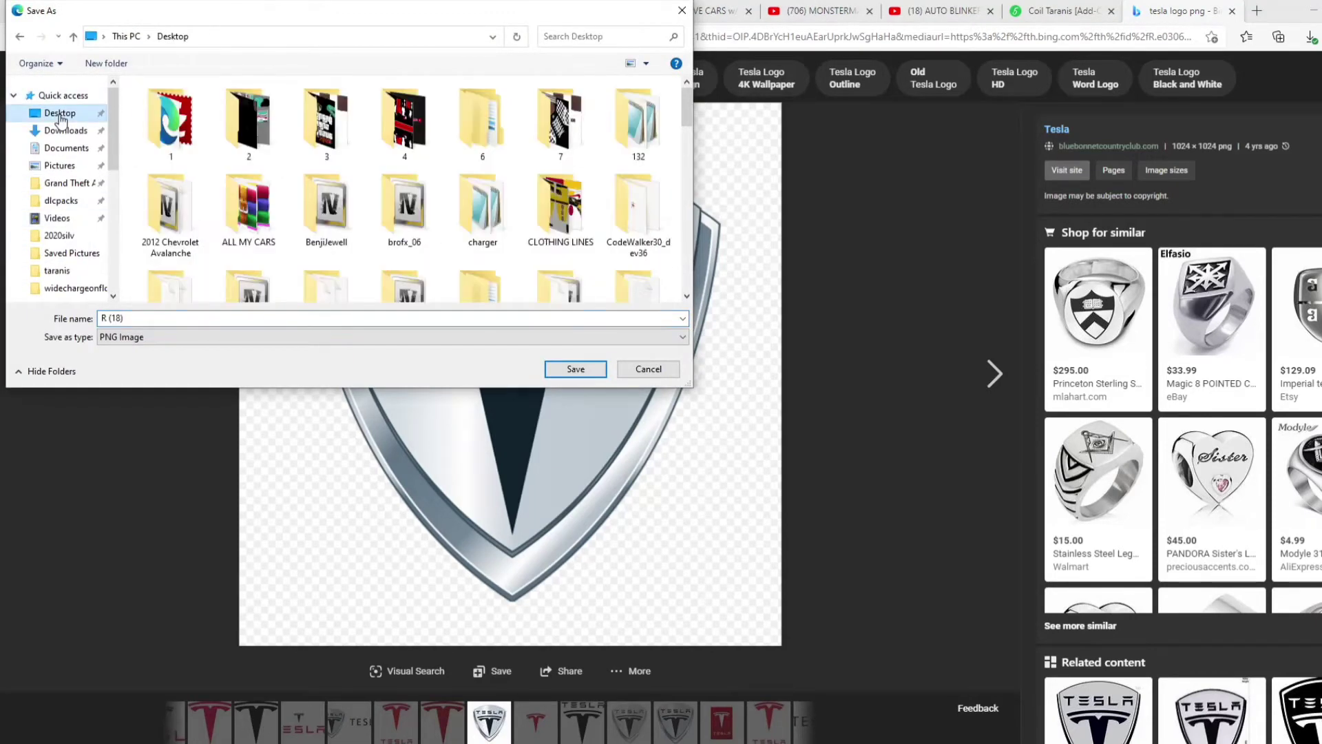
click(576, 369)
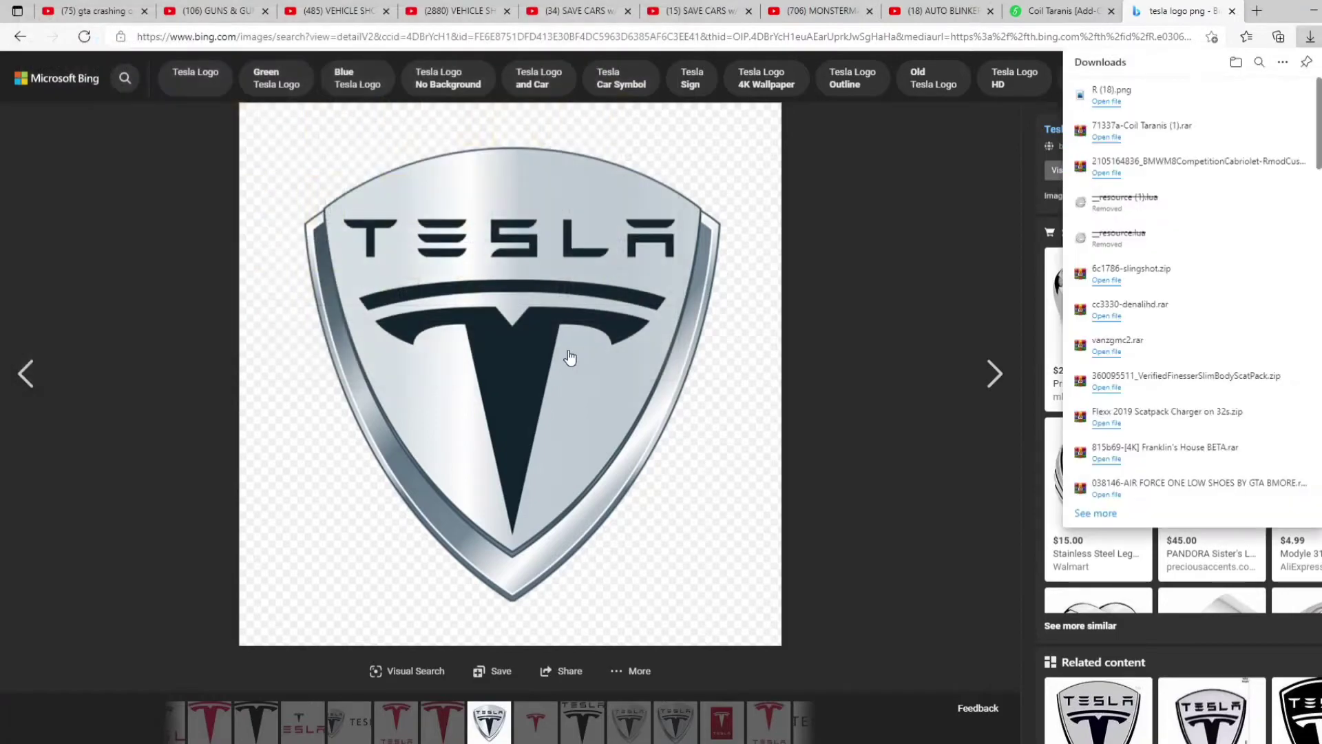
click(20, 36)
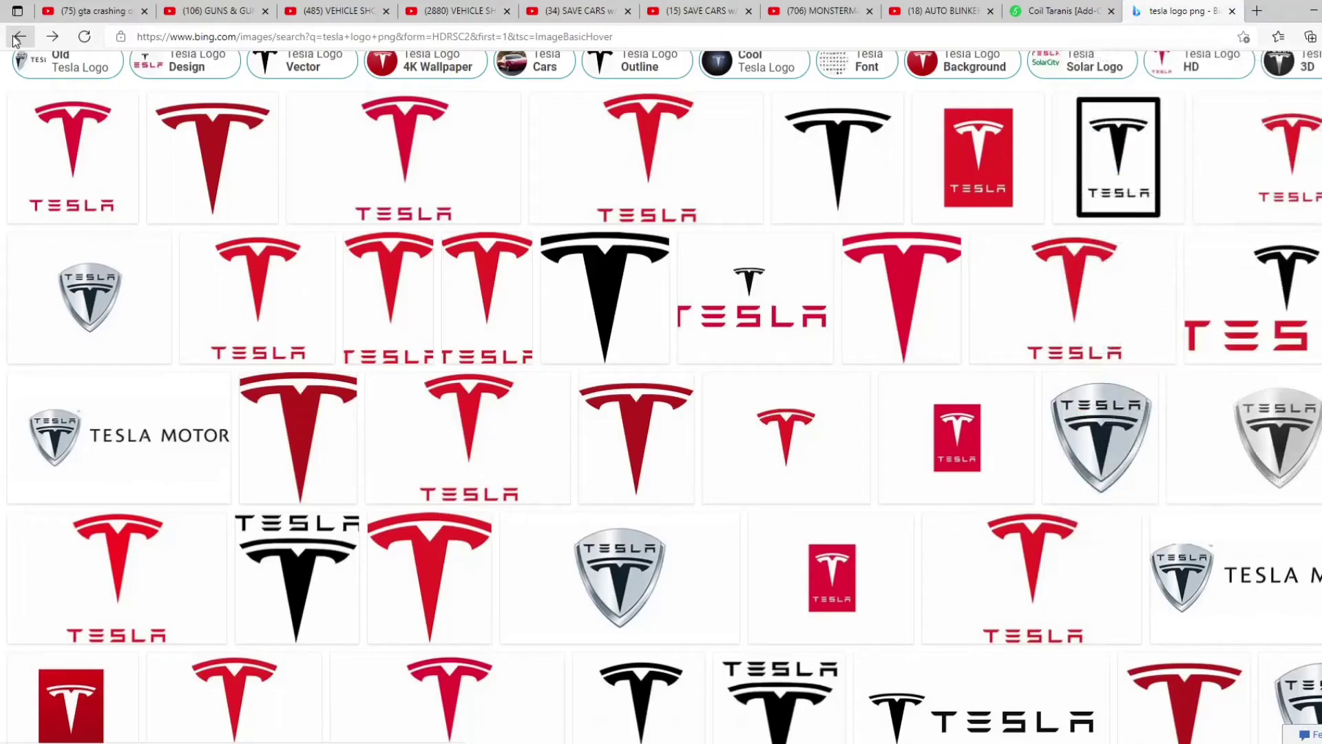
- Open the dark red Tesla T logo, save it to the Desktop as the PNG image tesla_logo_PNG19, and return to the results
scroll(368, 523, down, 3)
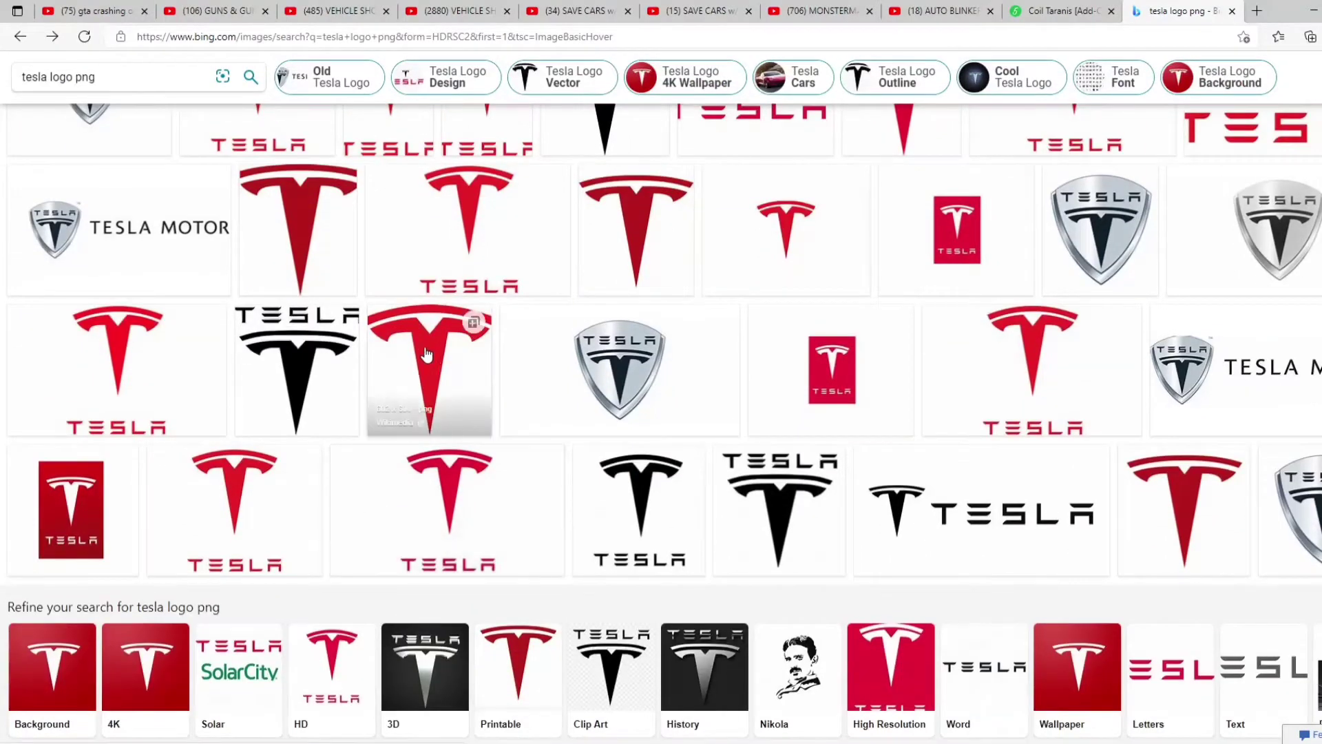
scroll(403, 370, up, 5)
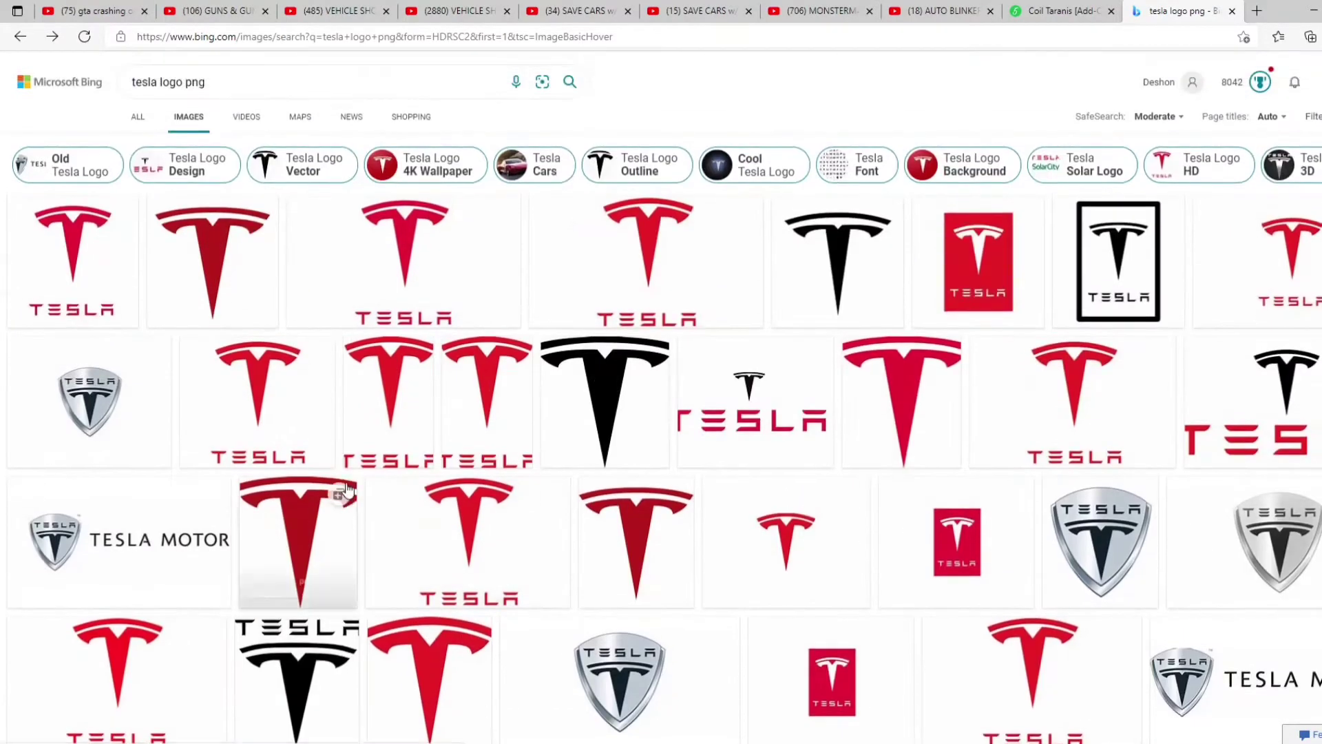
click(215, 245)
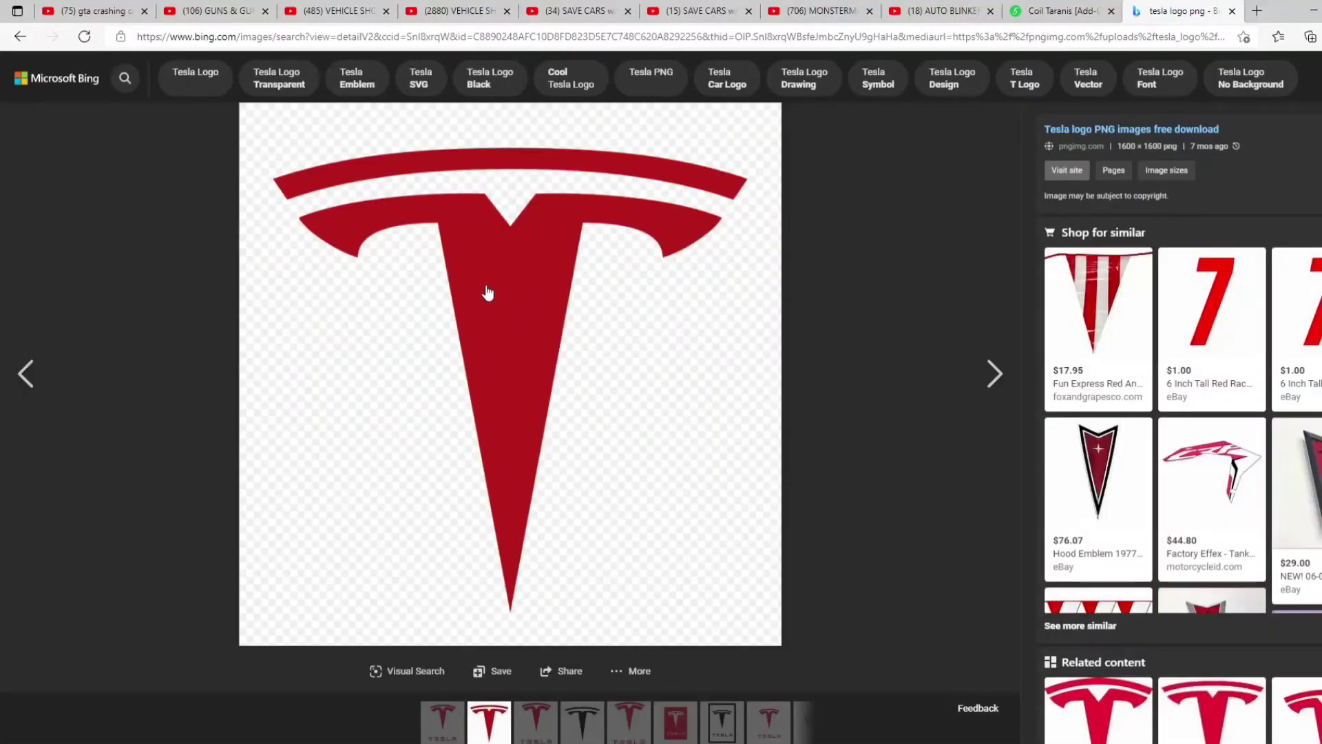
right_click(507, 258)
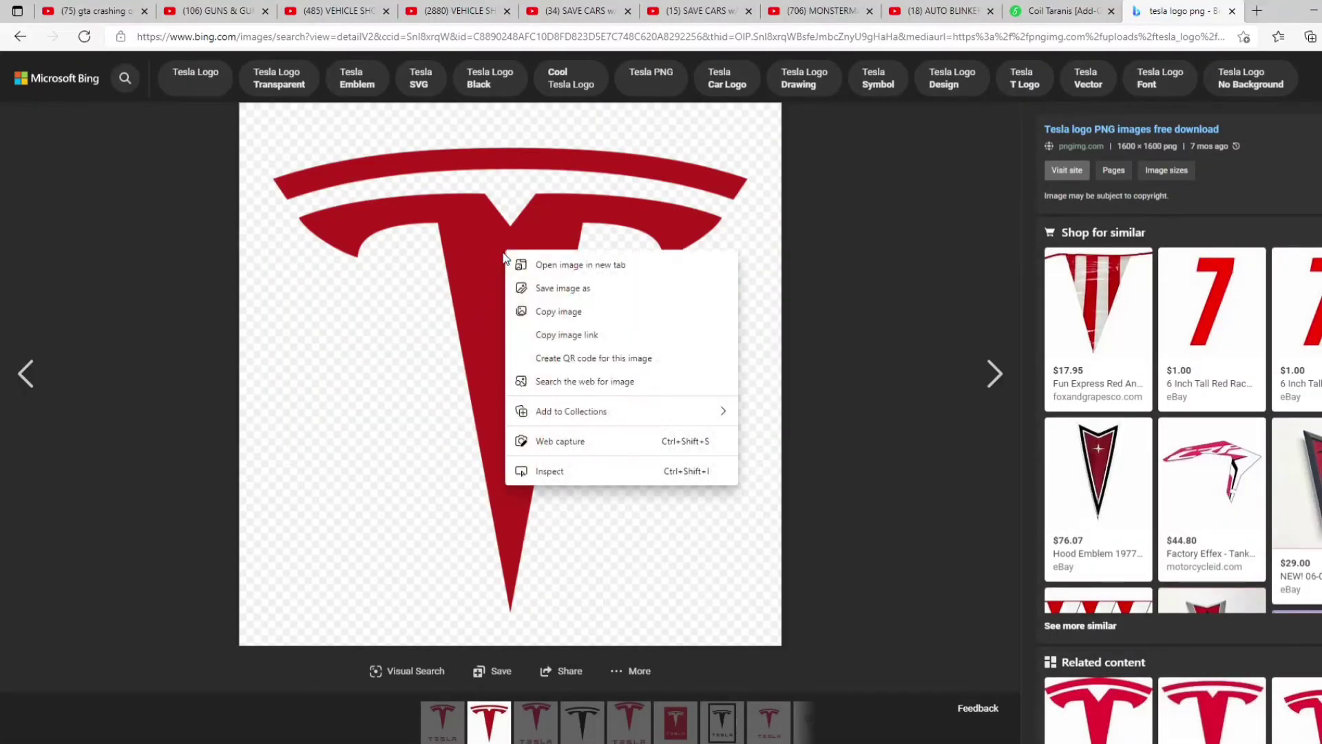
click(553, 288)
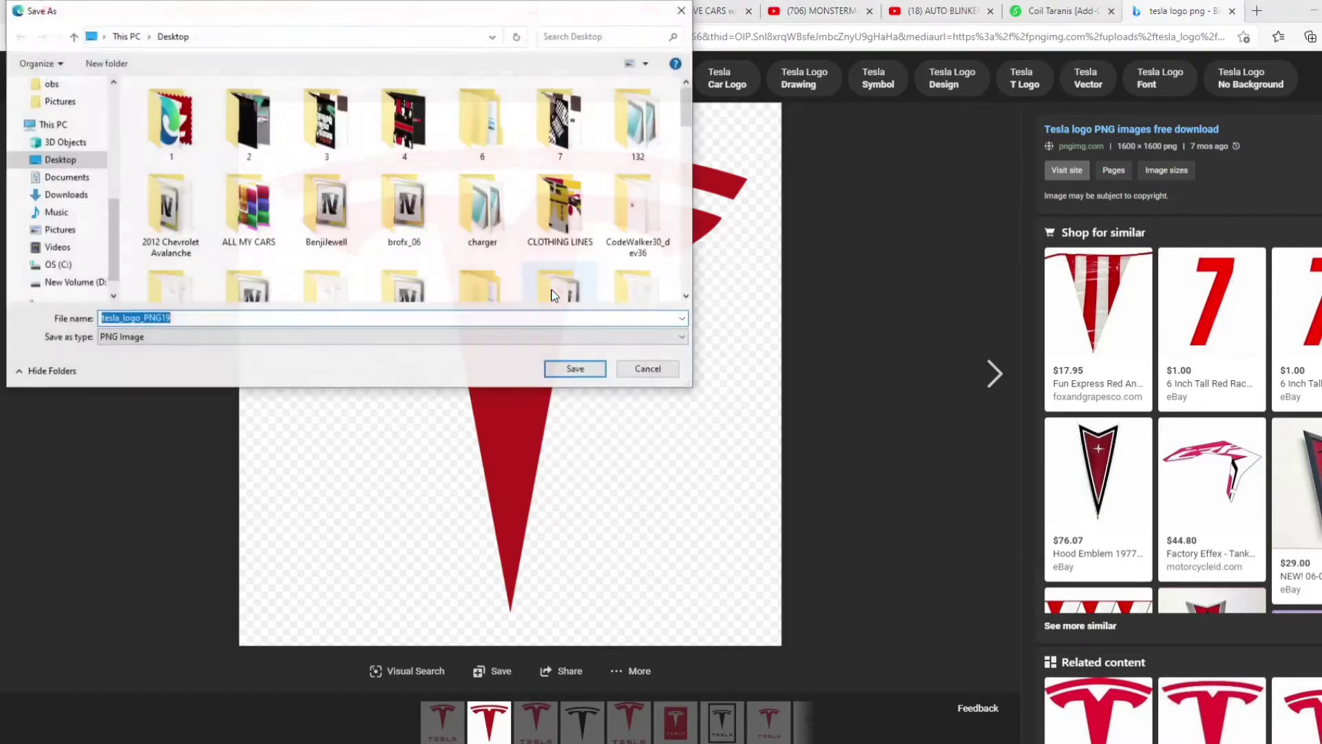
click(568, 370)
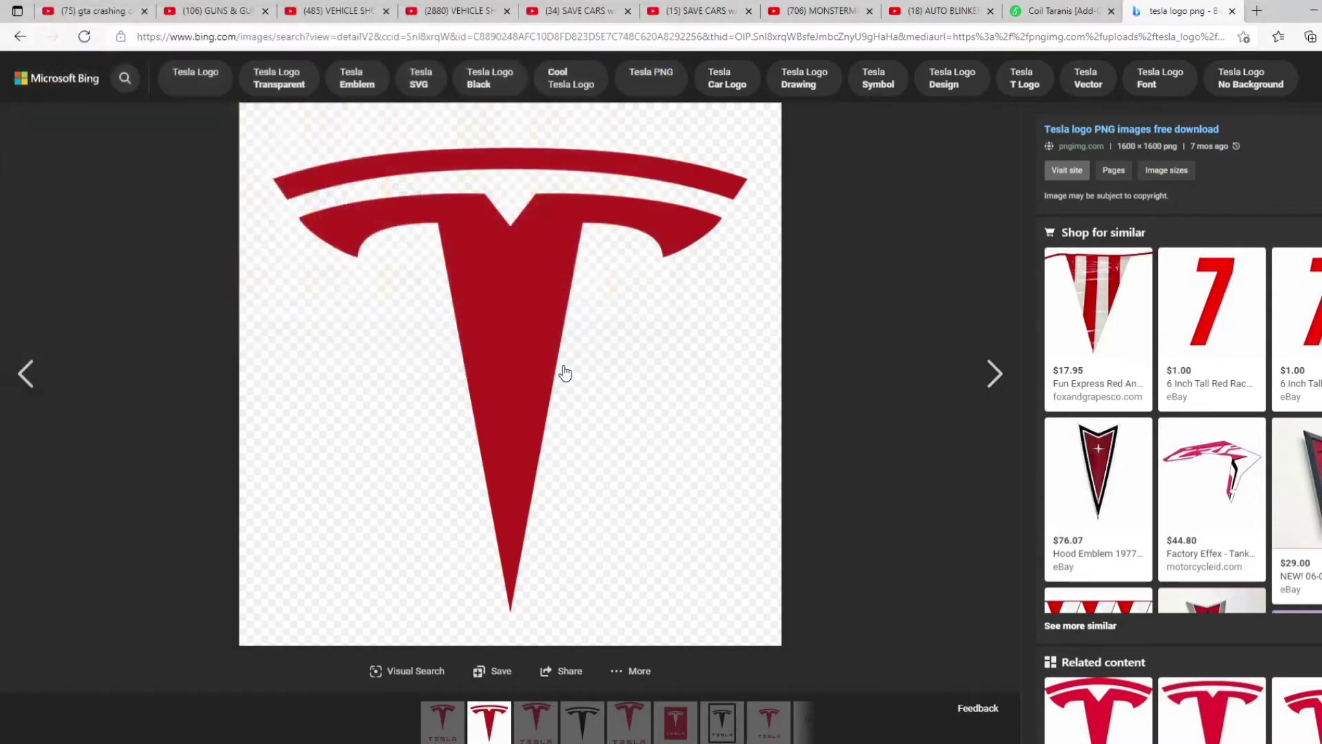
click(21, 38)
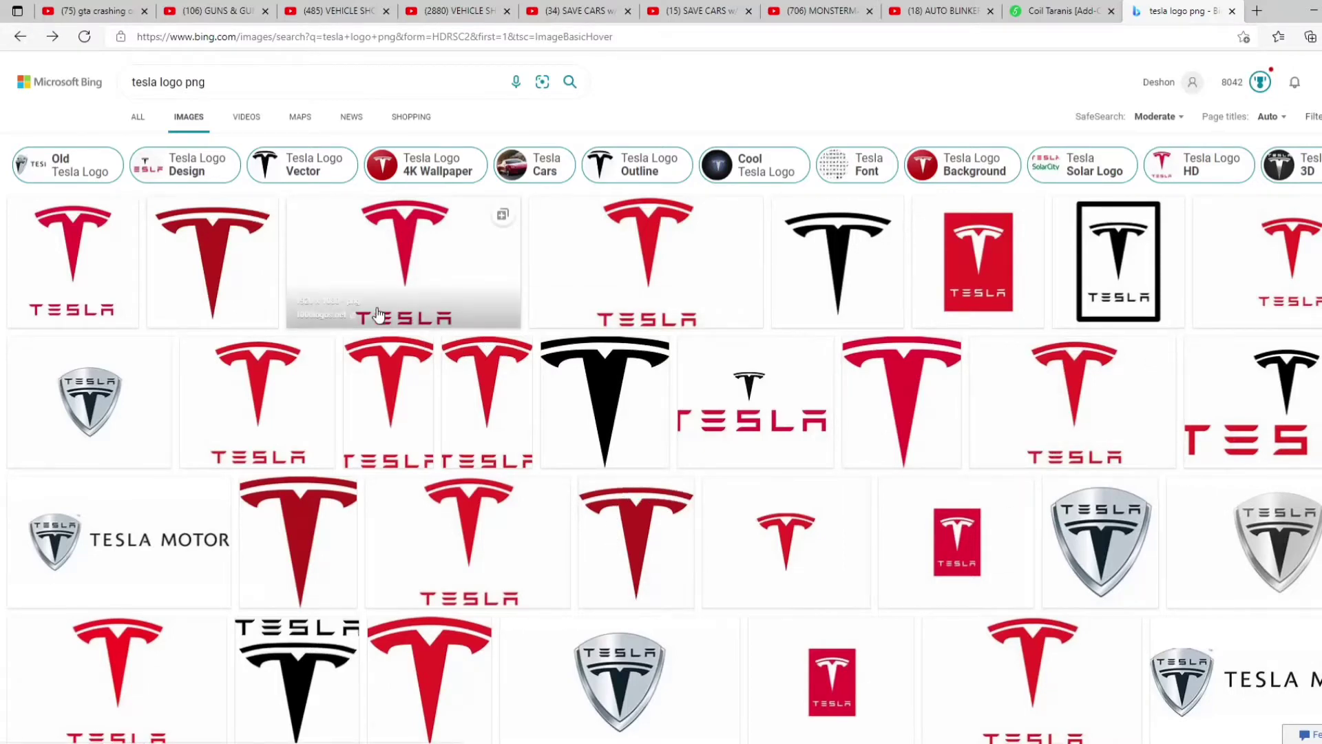
- Find the grey TESLA wordmark, save it to the Desktop as the PNG image Tesla_logo_silver, and return to the results
scroll(369, 578, down, 5)
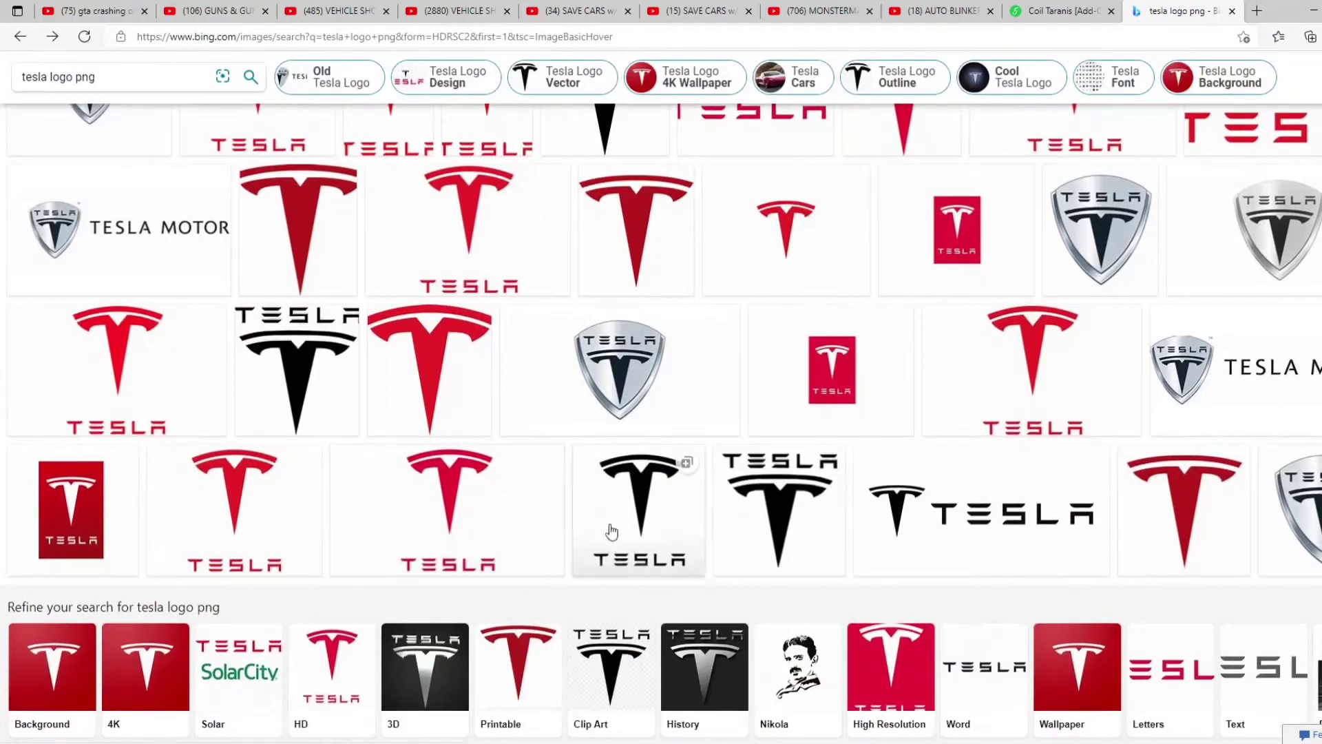
scroll(652, 509, down, 5)
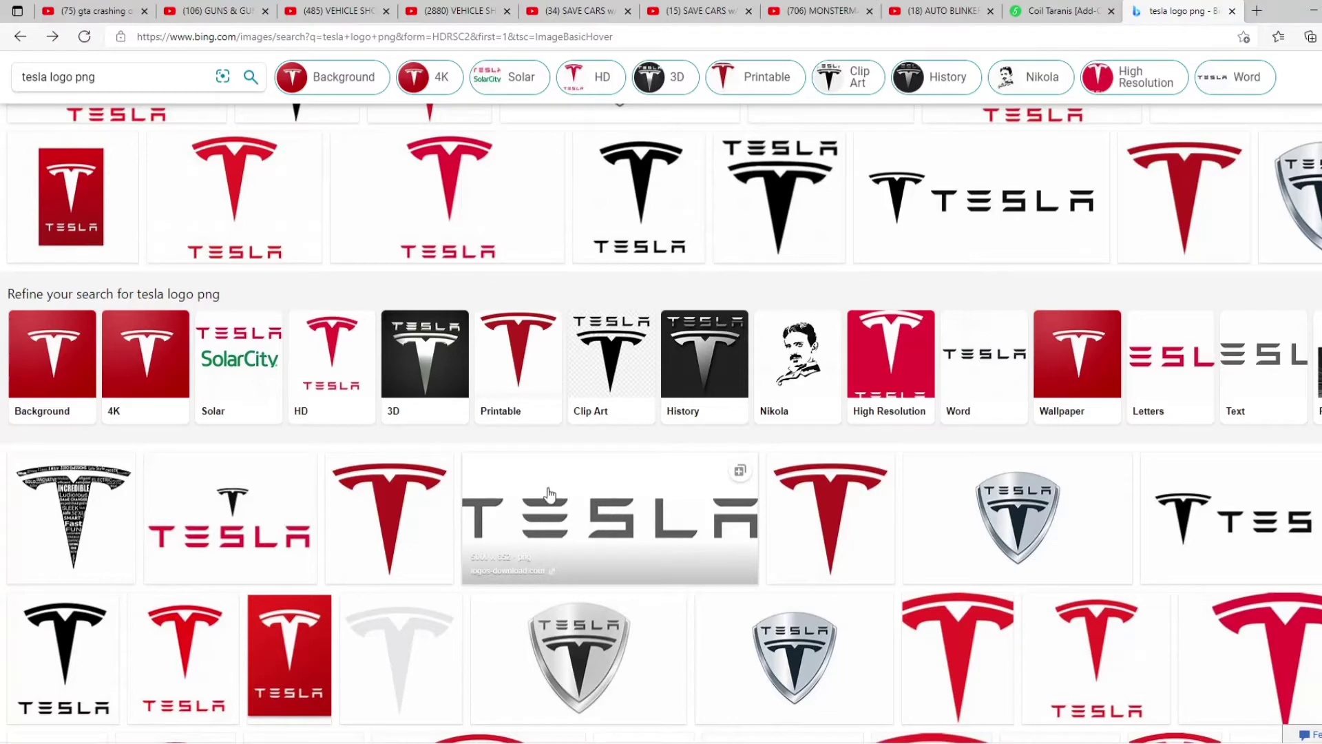
click(582, 521)
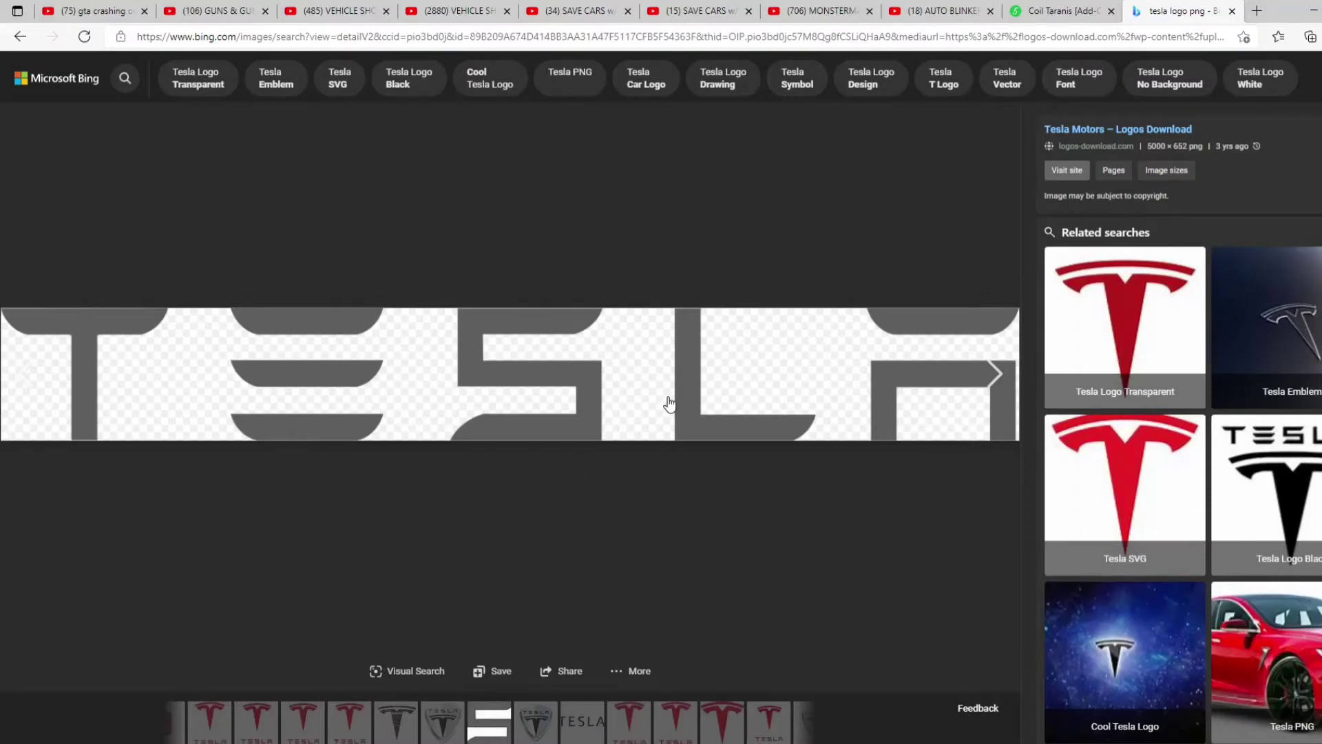
right_click(554, 372)
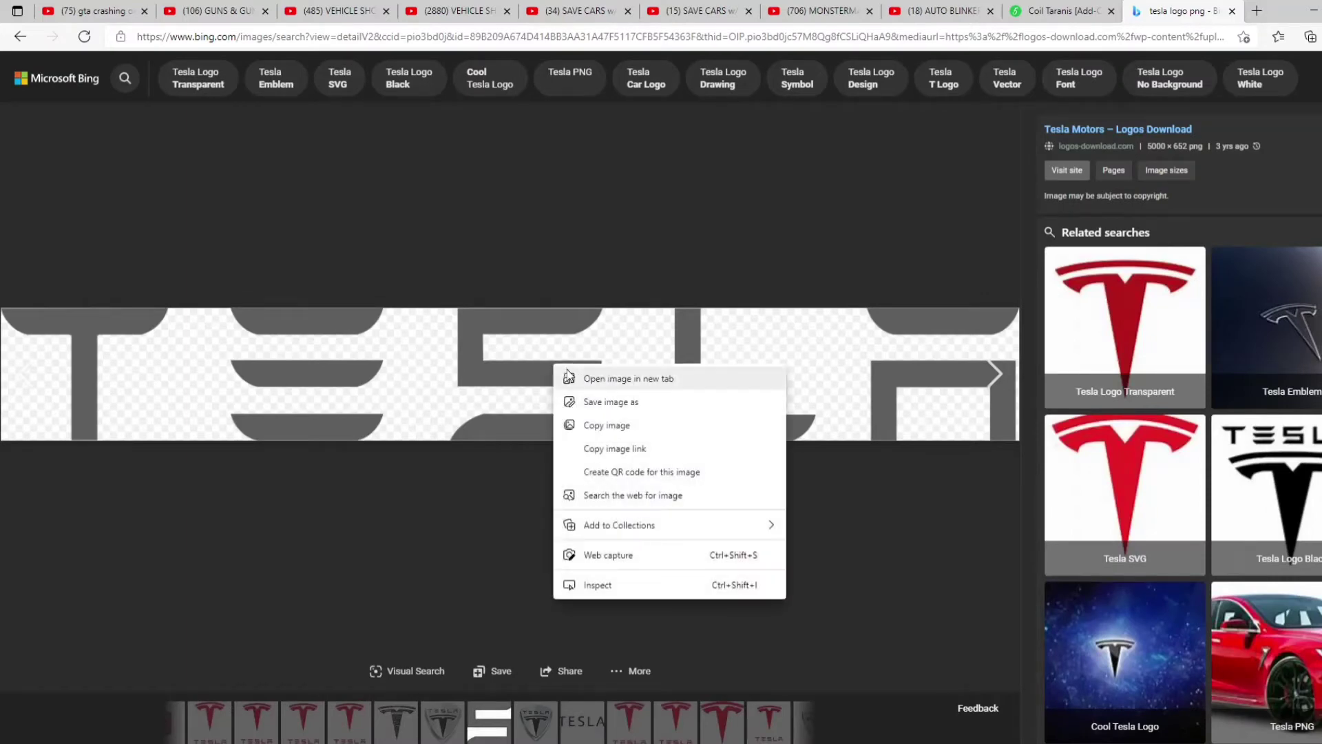
click(609, 402)
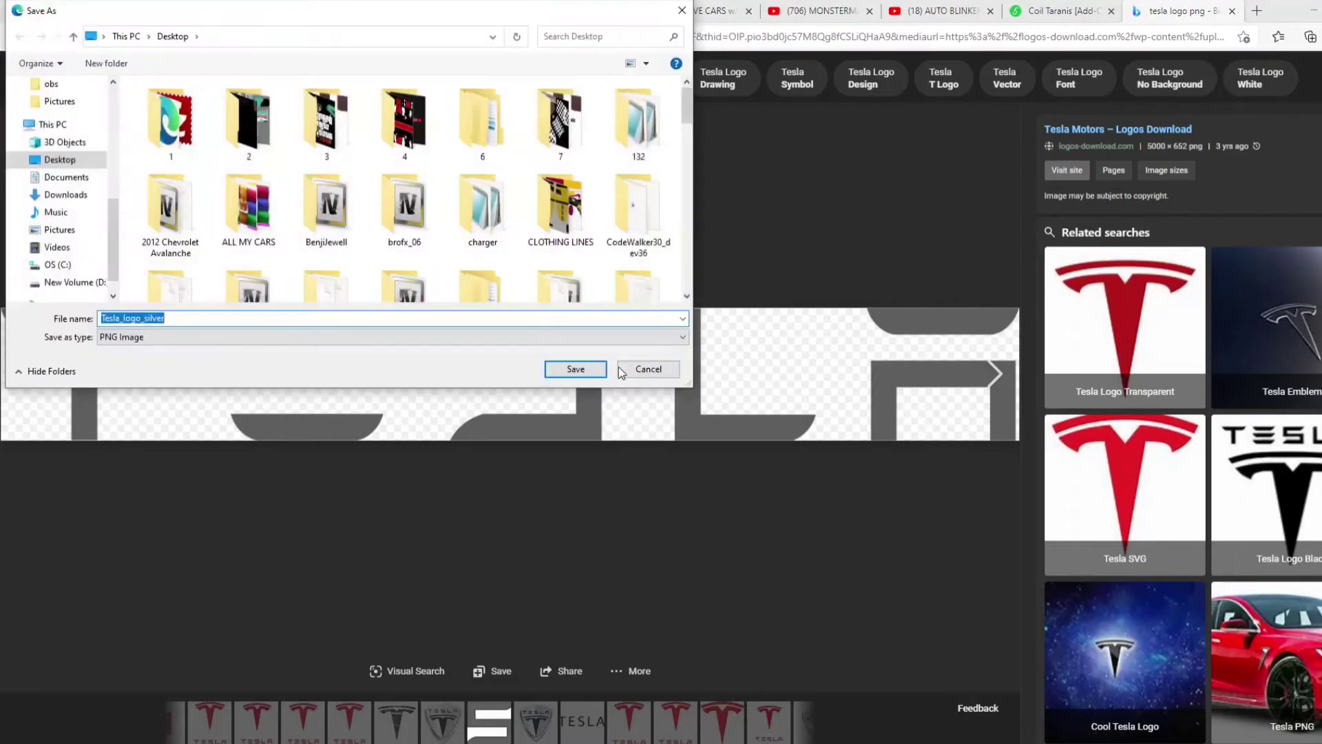
click(555, 375)
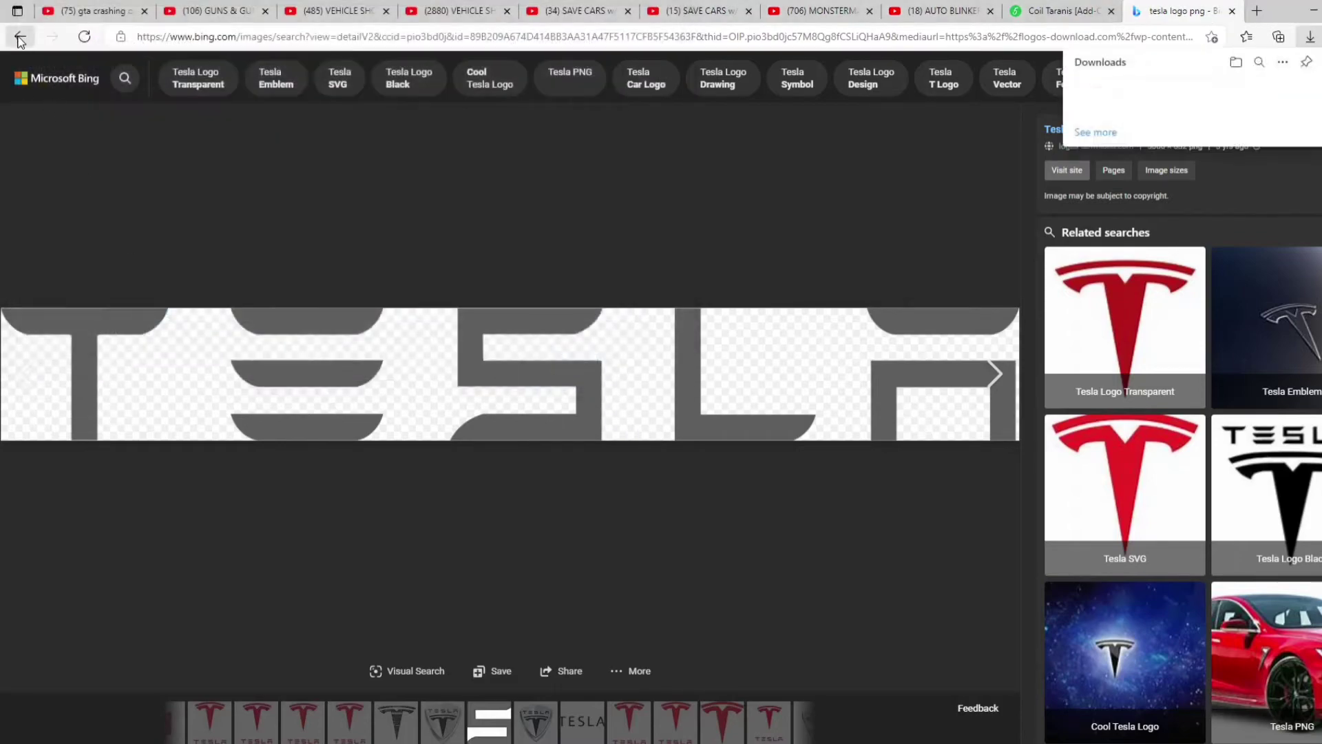
click(20, 36)
- Look through more logo results and run a new image search for "tesla model x png"
scroll(289, 436, down, 6)
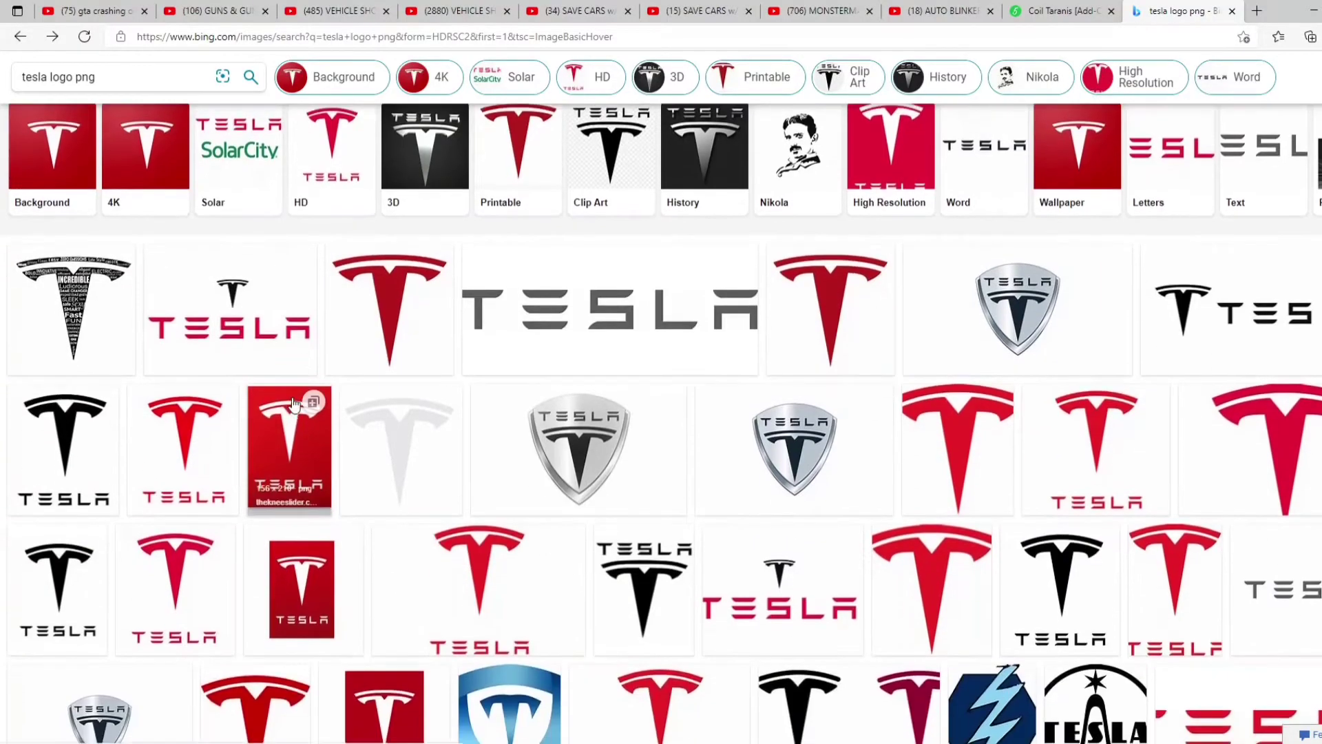
scroll(300, 425, down, 4)
scroll(300, 429, down, 8)
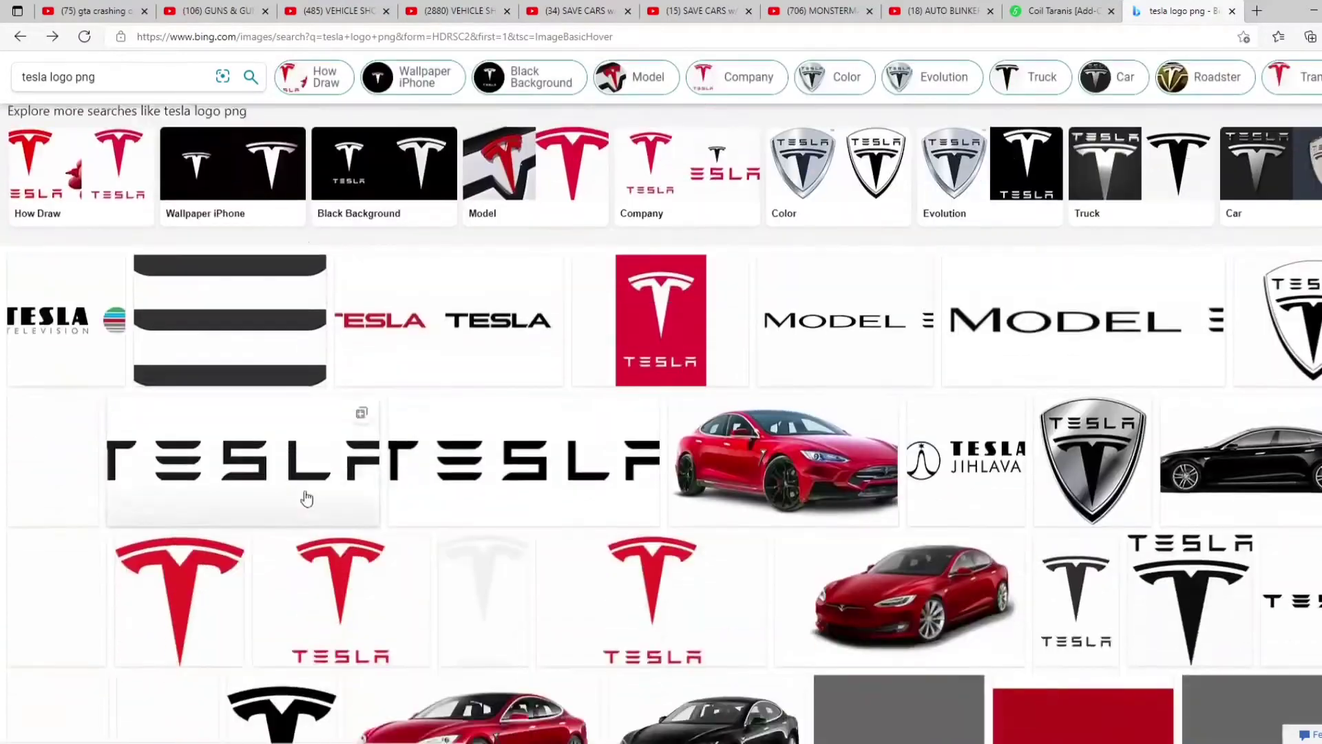
scroll(903, 410, up, 3)
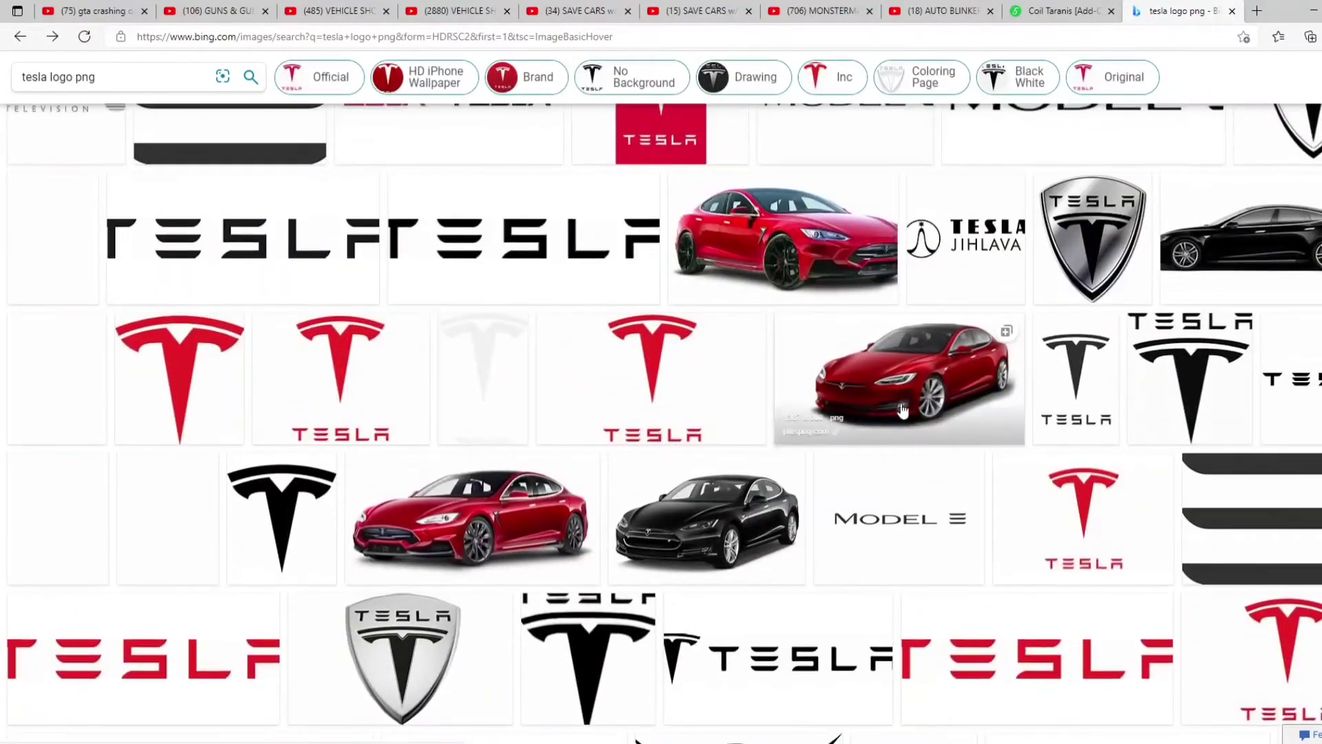
scroll(413, 475, up, 12)
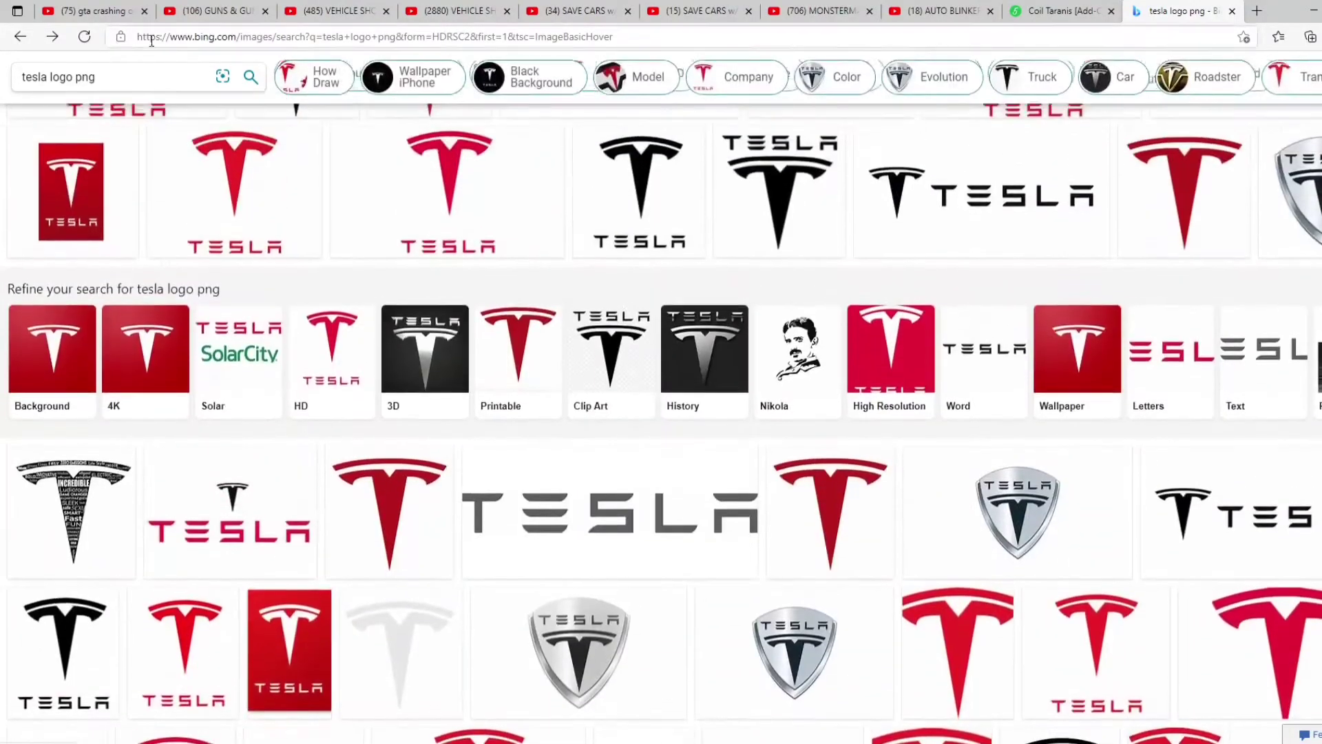
click(101, 76)
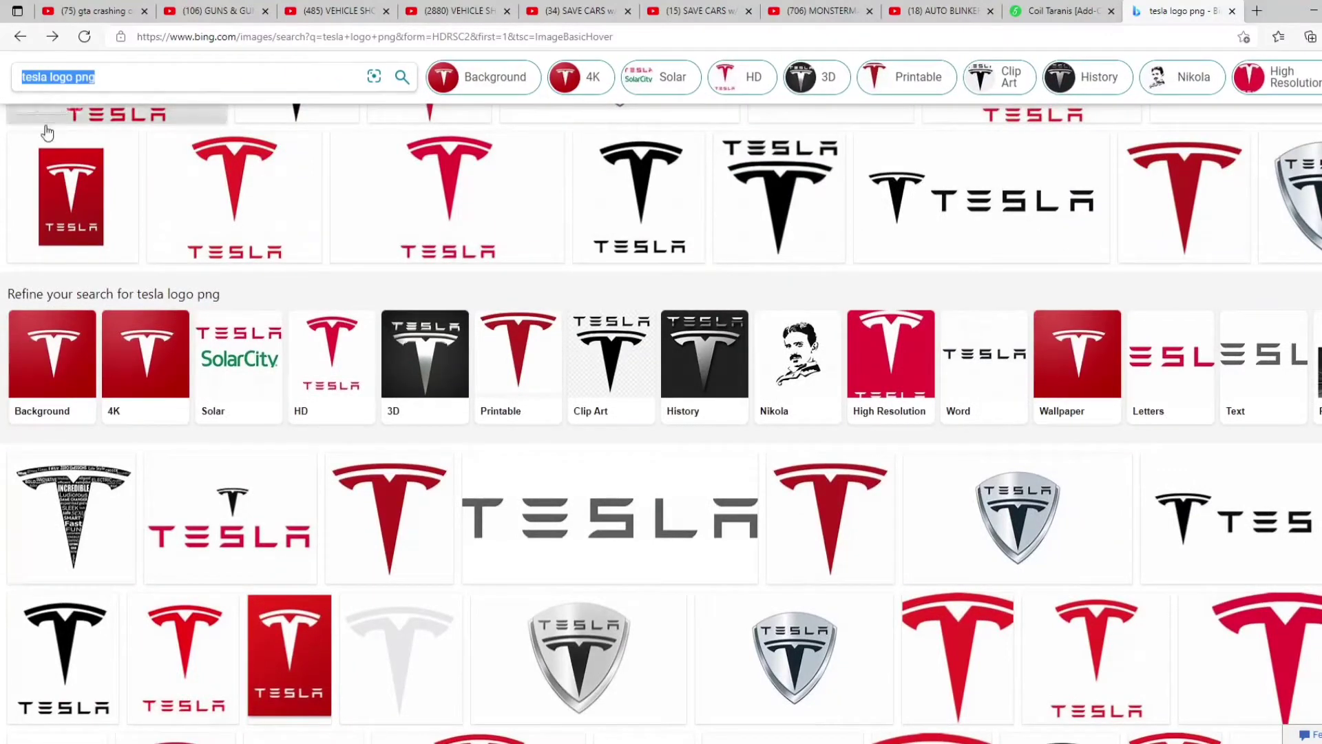
text(te)
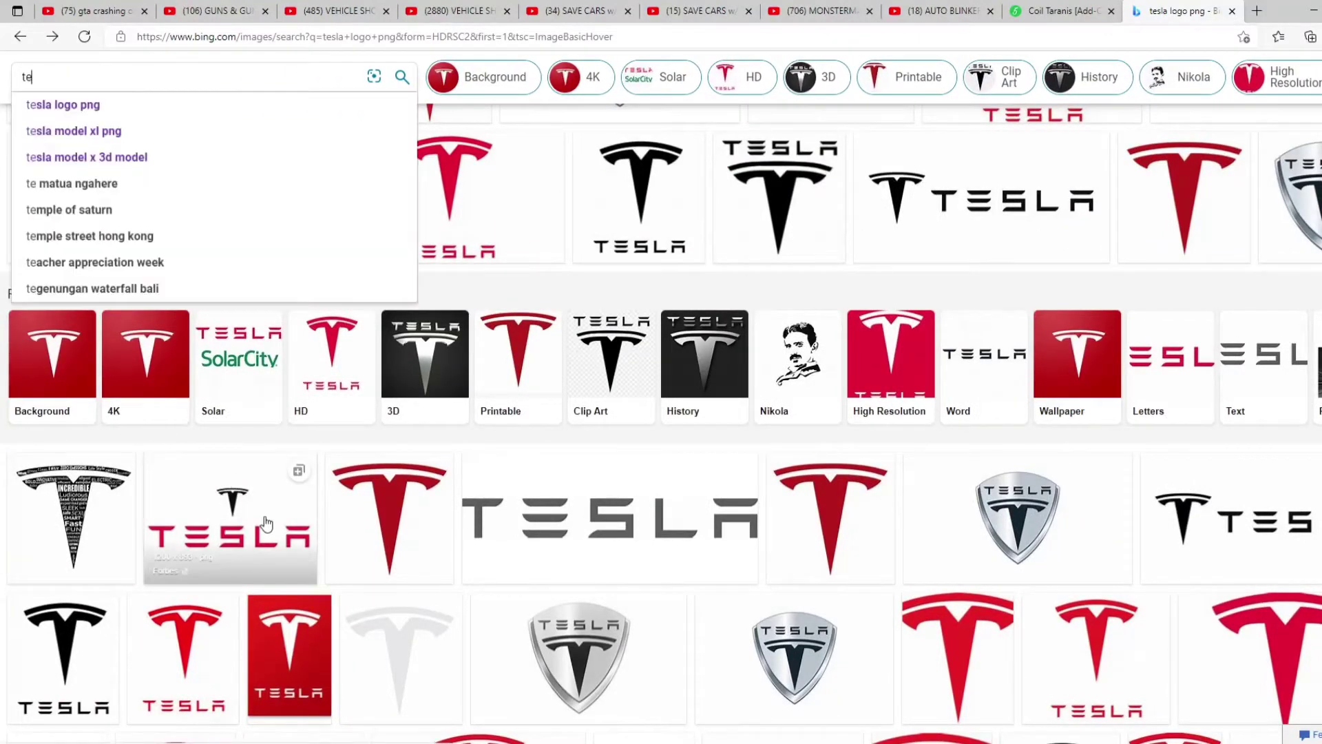
text(sla mode)
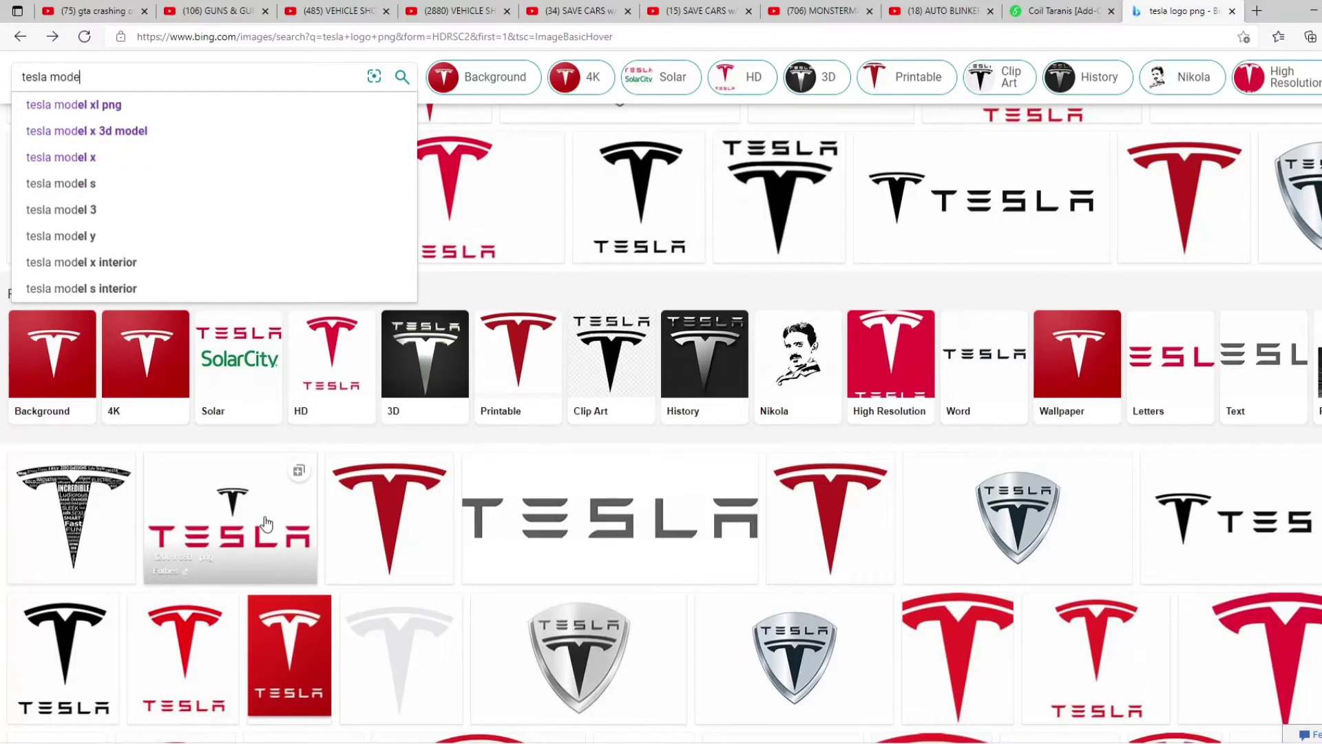
text(l x png)
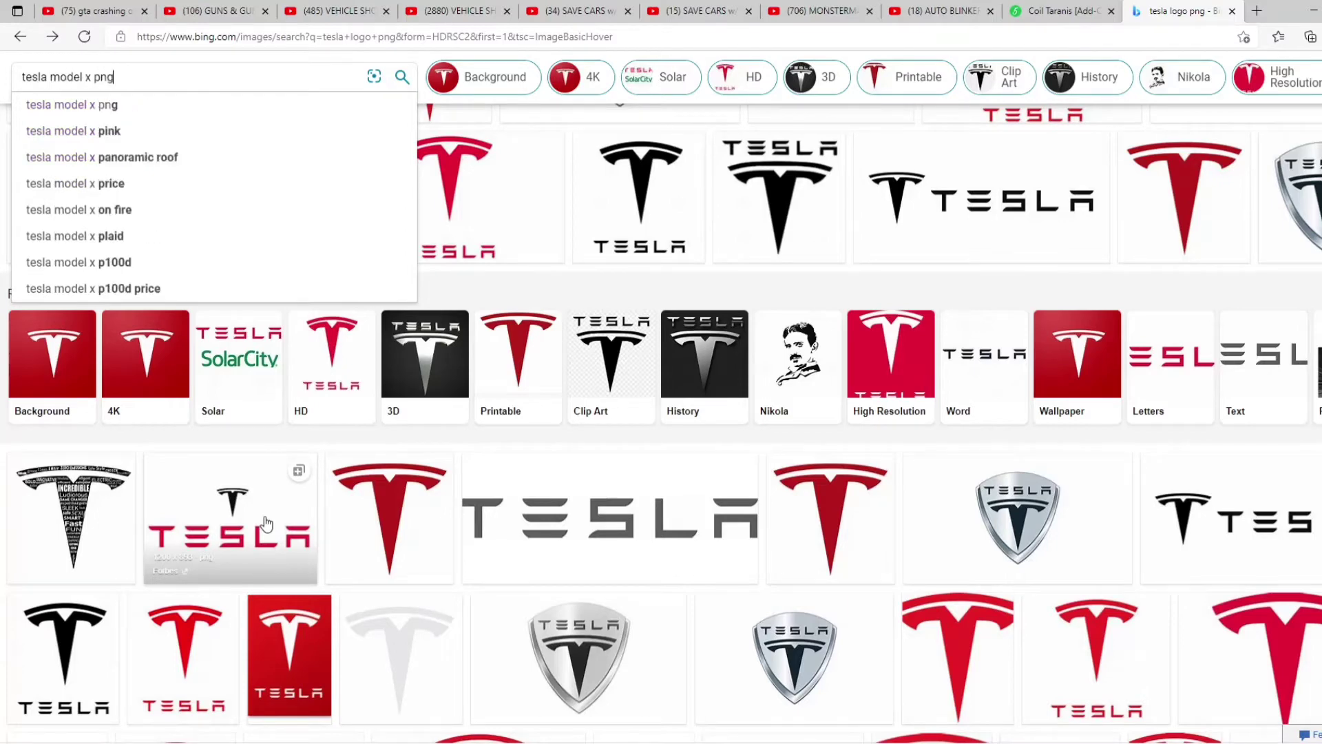
key(Return)
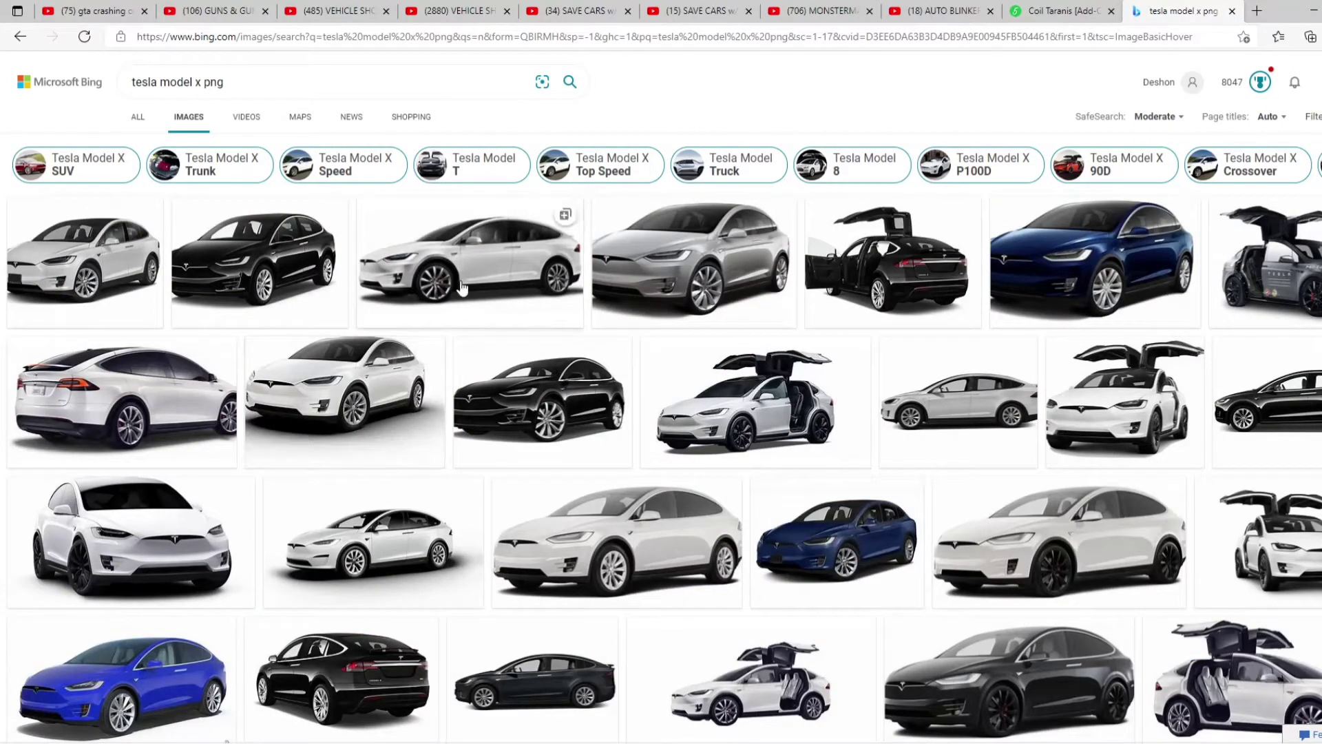
- Save the rear-view image of the black Model X with open doors as OIP.jpg and return to the results
click(885, 265)
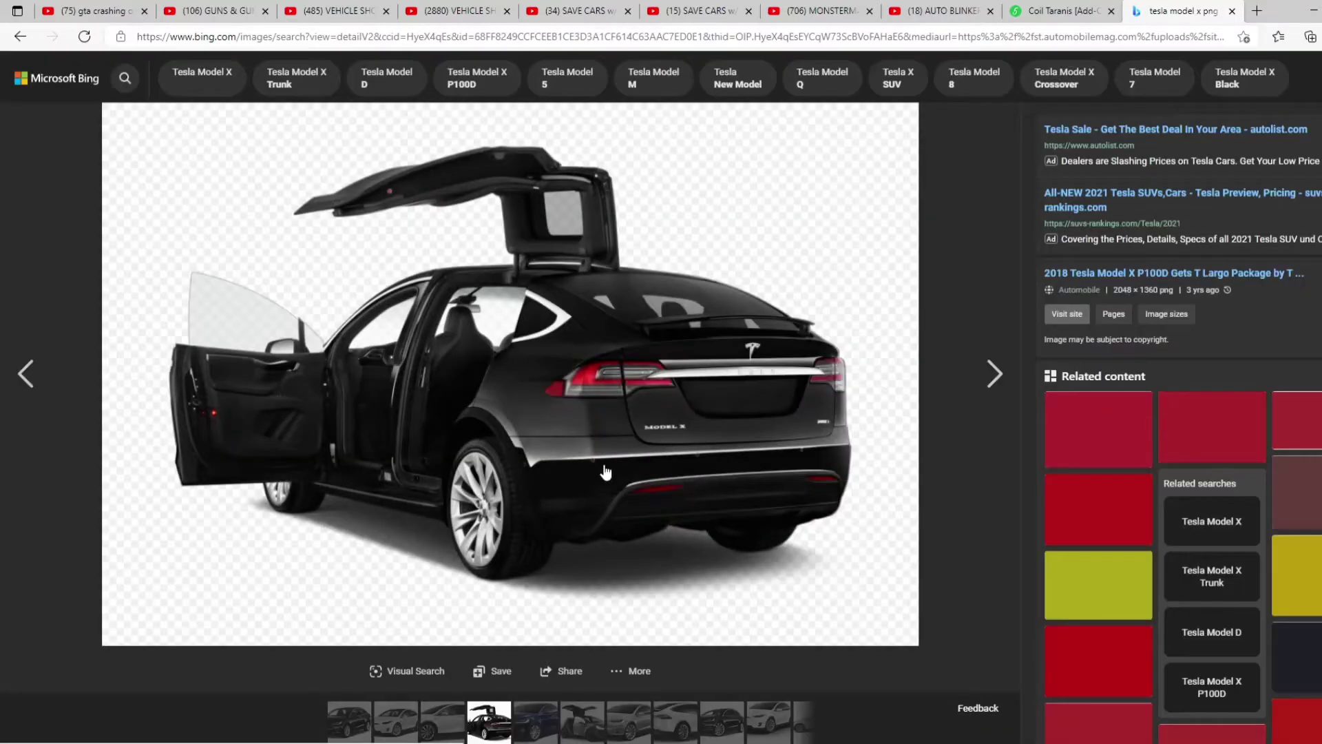
right_click(491, 357)
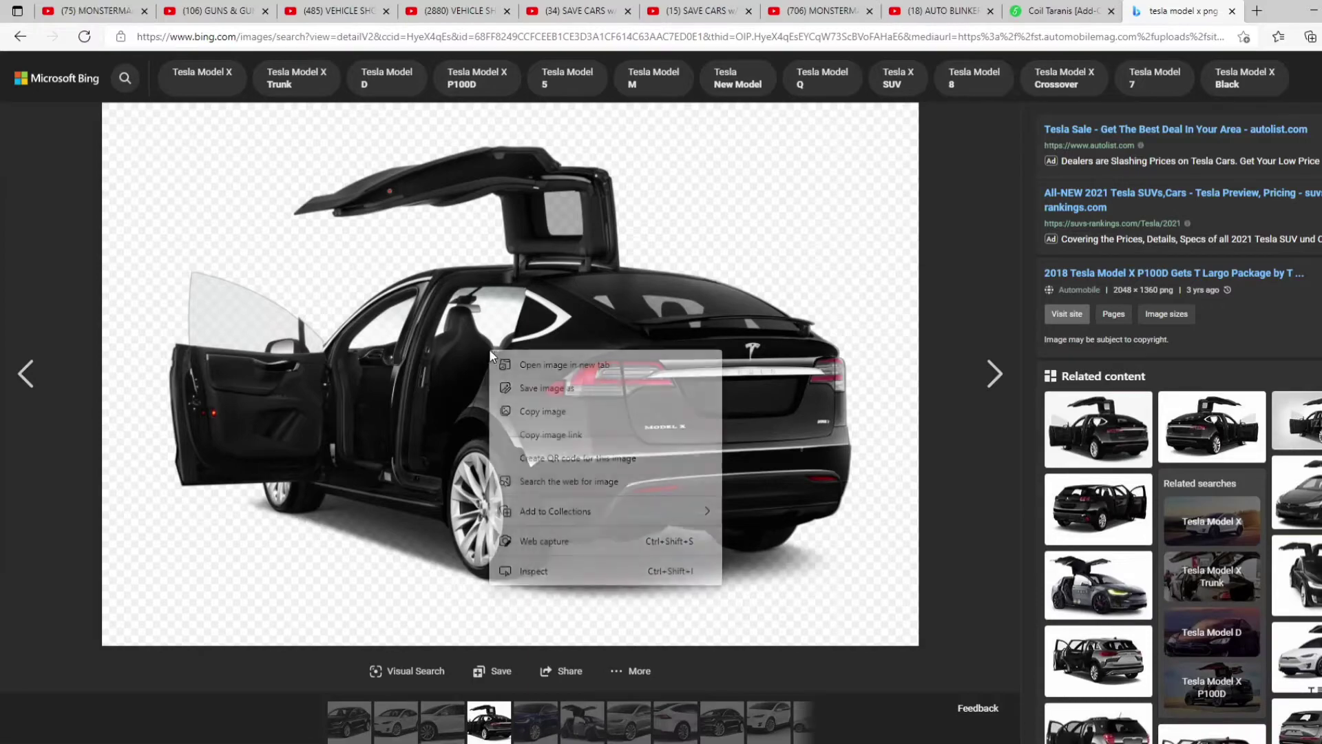
click(541, 389)
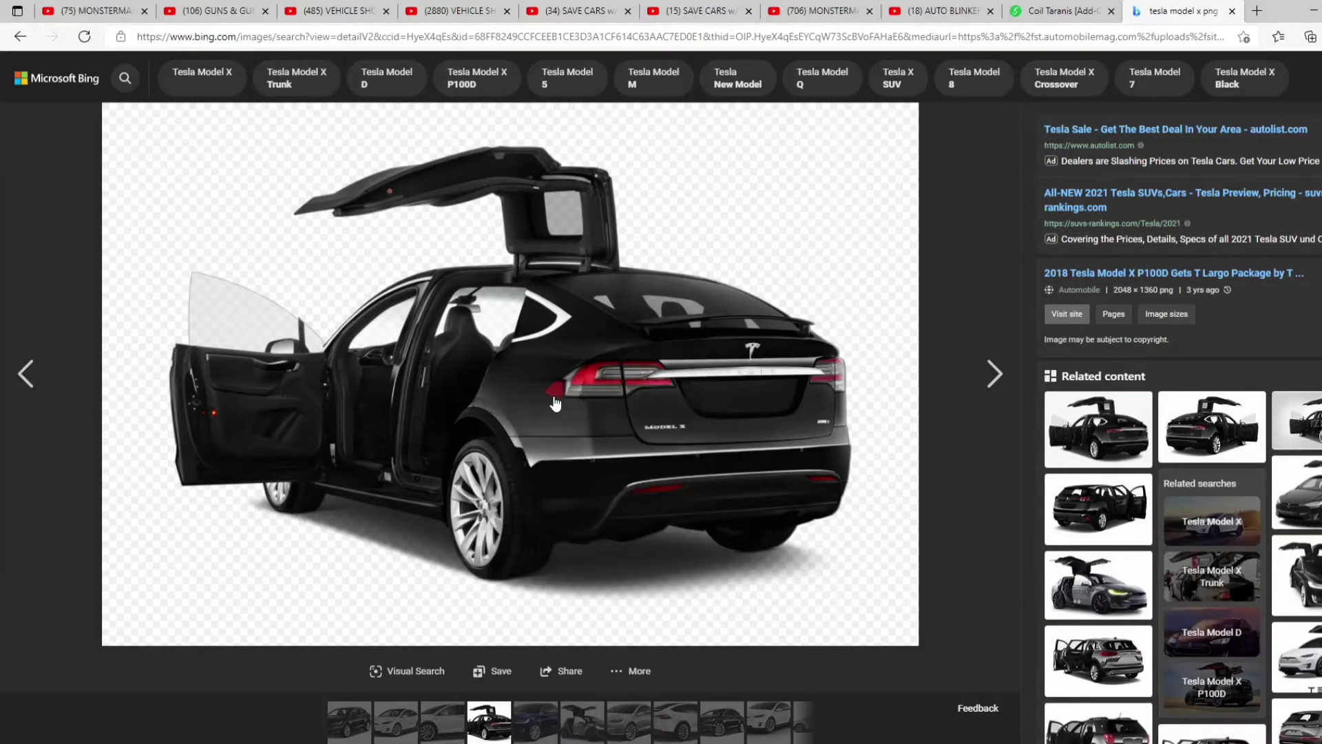
click(569, 364)
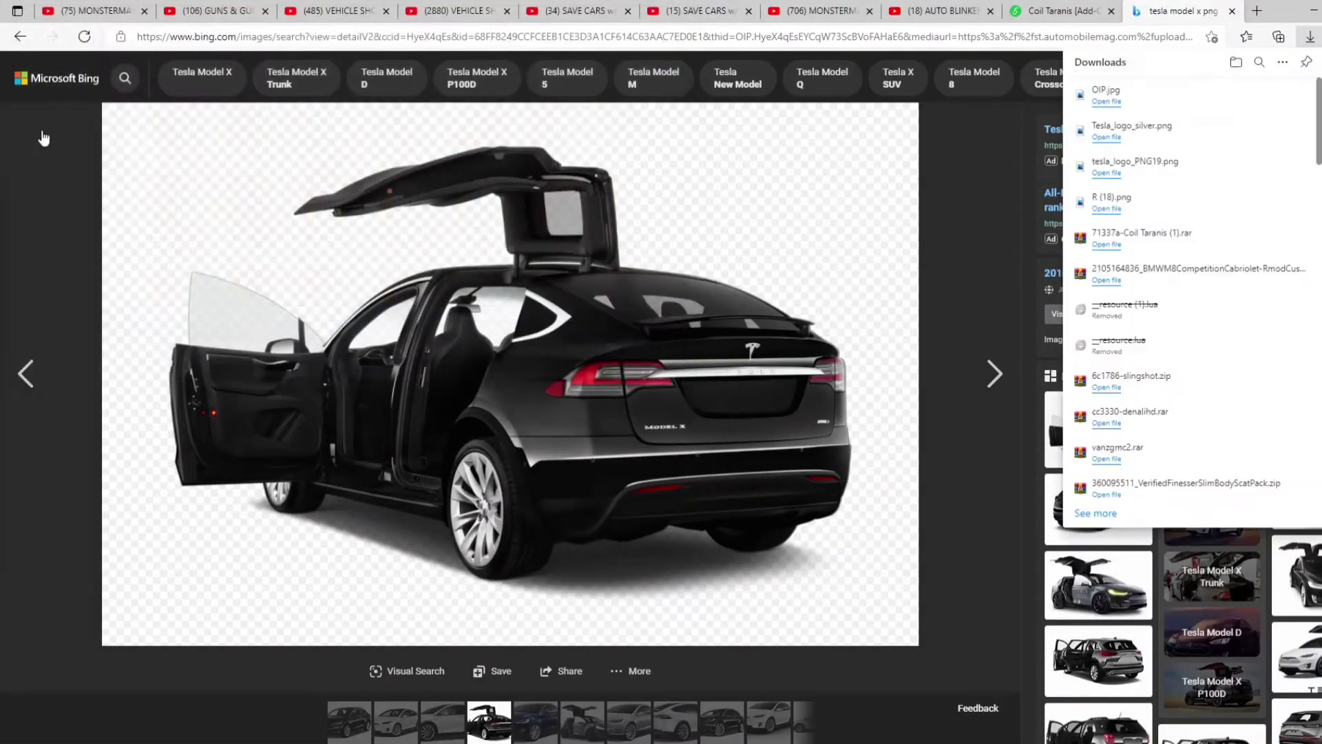
click(20, 37)
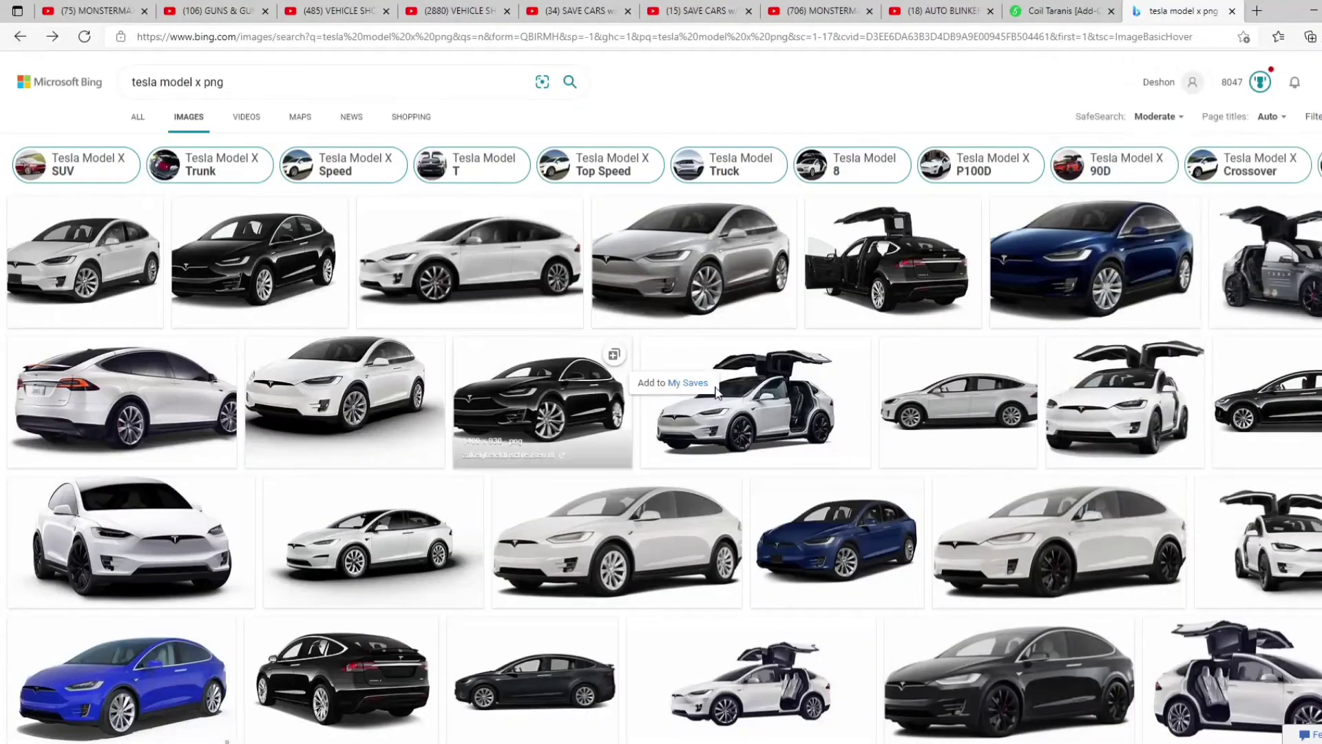
- View the white Model X image with raised doors and browse the remaining Model X results for other usable pictures
click(743, 413)
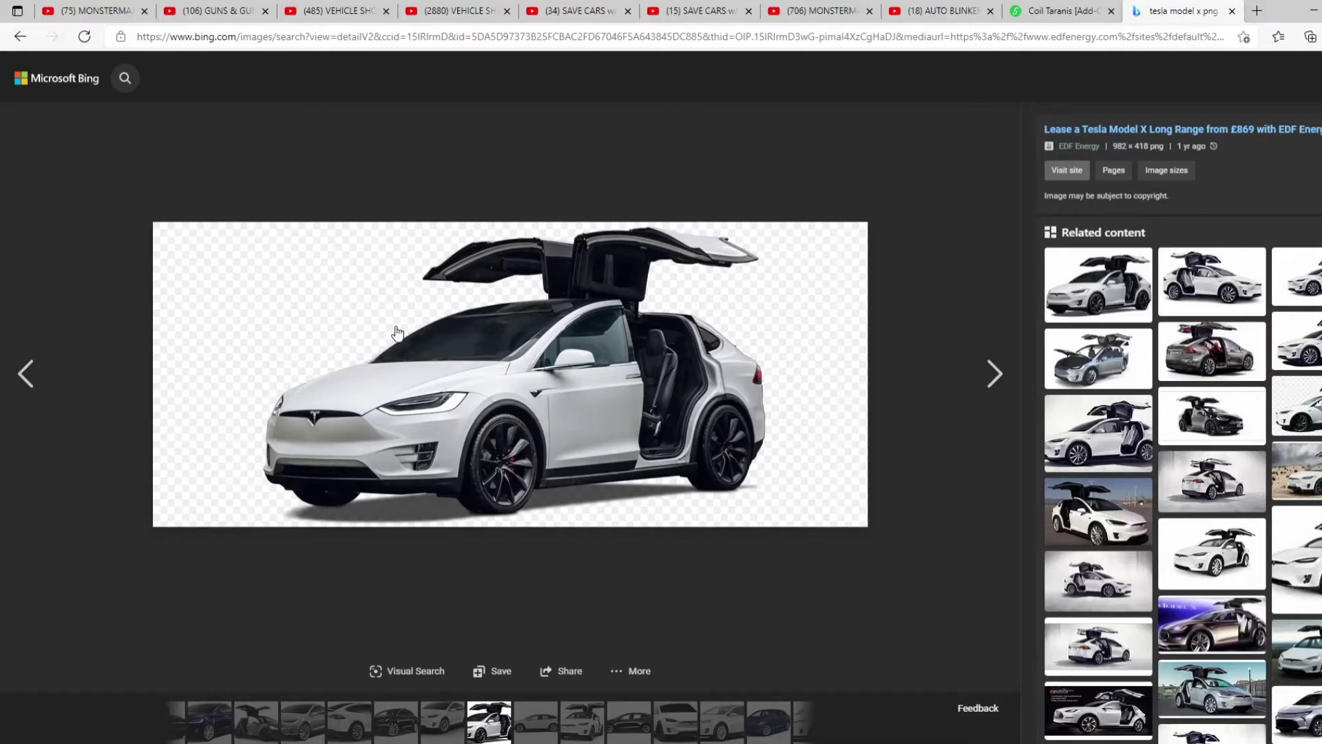
click(22, 36)
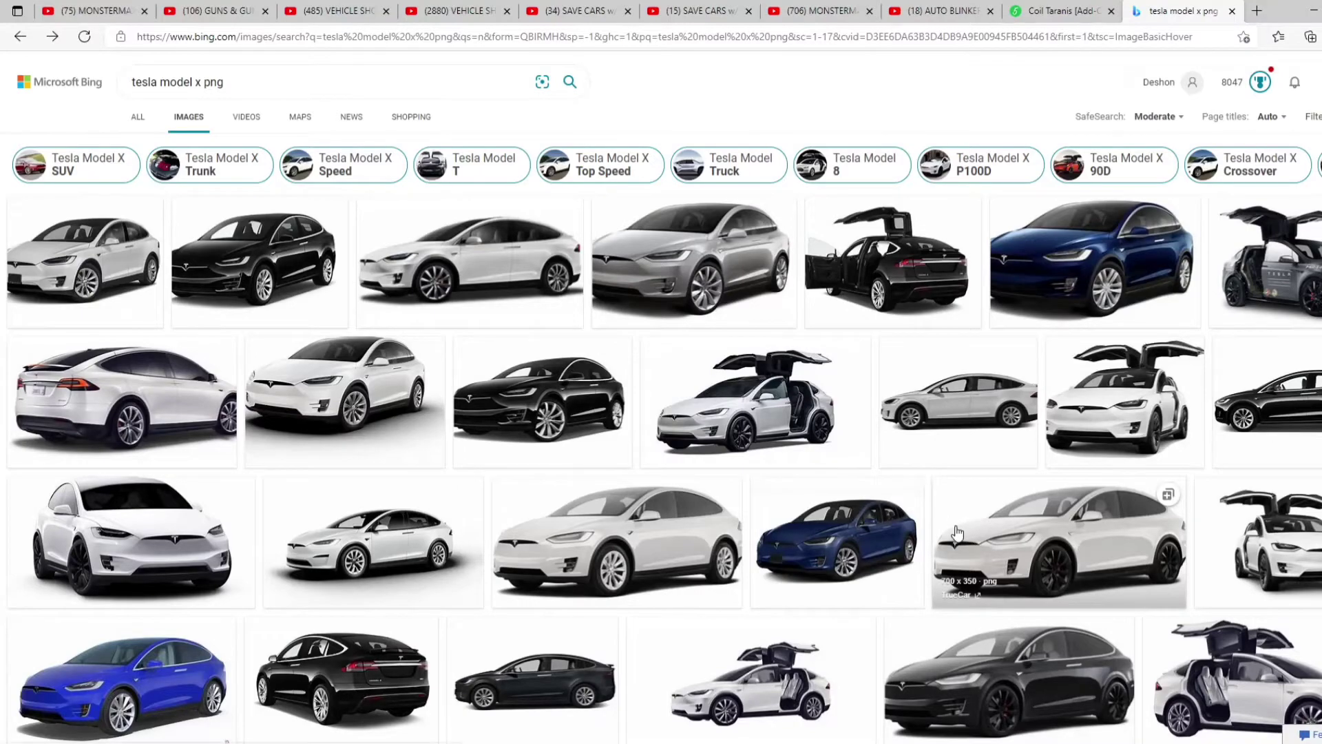
scroll(937, 537, down, 5)
scroll(936, 537, up, 5)
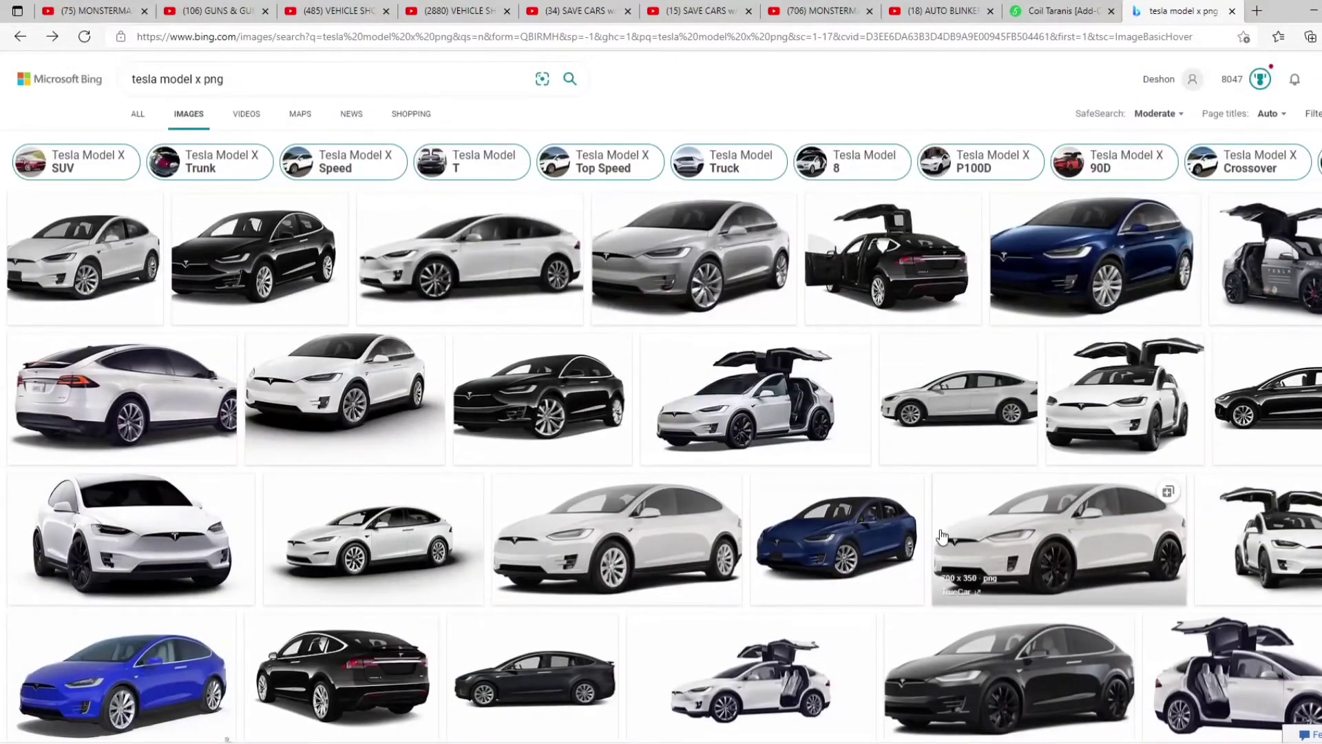
scroll(940, 541, down, 5)
scroll(941, 542, down, 5)
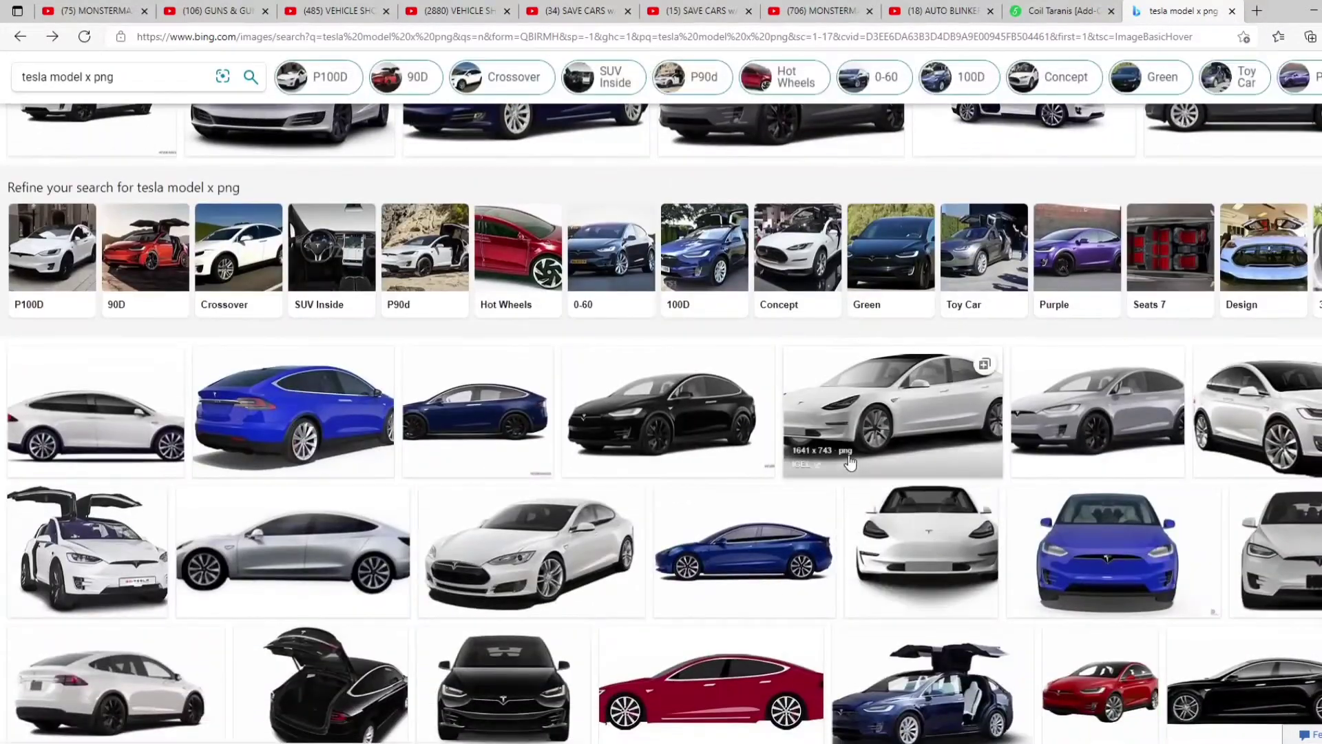
scroll(765, 408, up, 8)
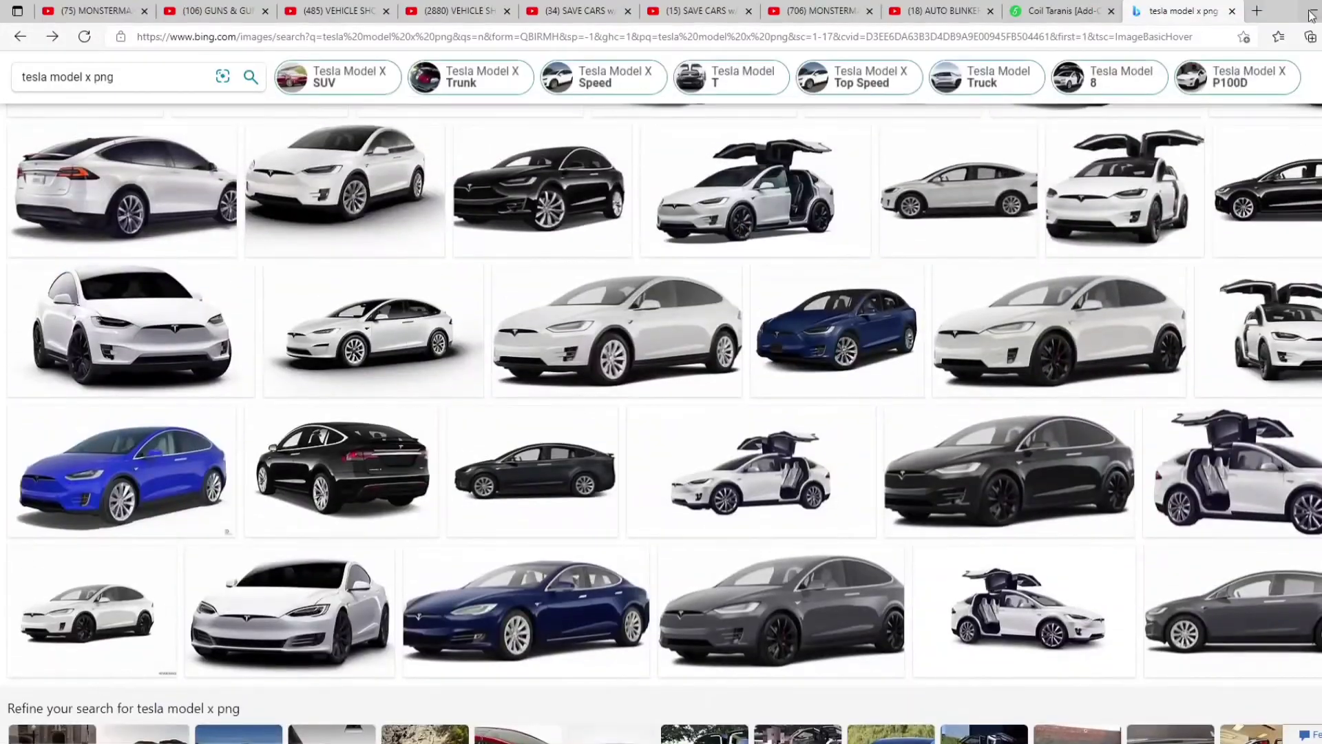
- Minimize the open windows to check the saved Tesla images on the Desktop, and restore the minimized working window
click(1306, 12)
click(1308, 13)
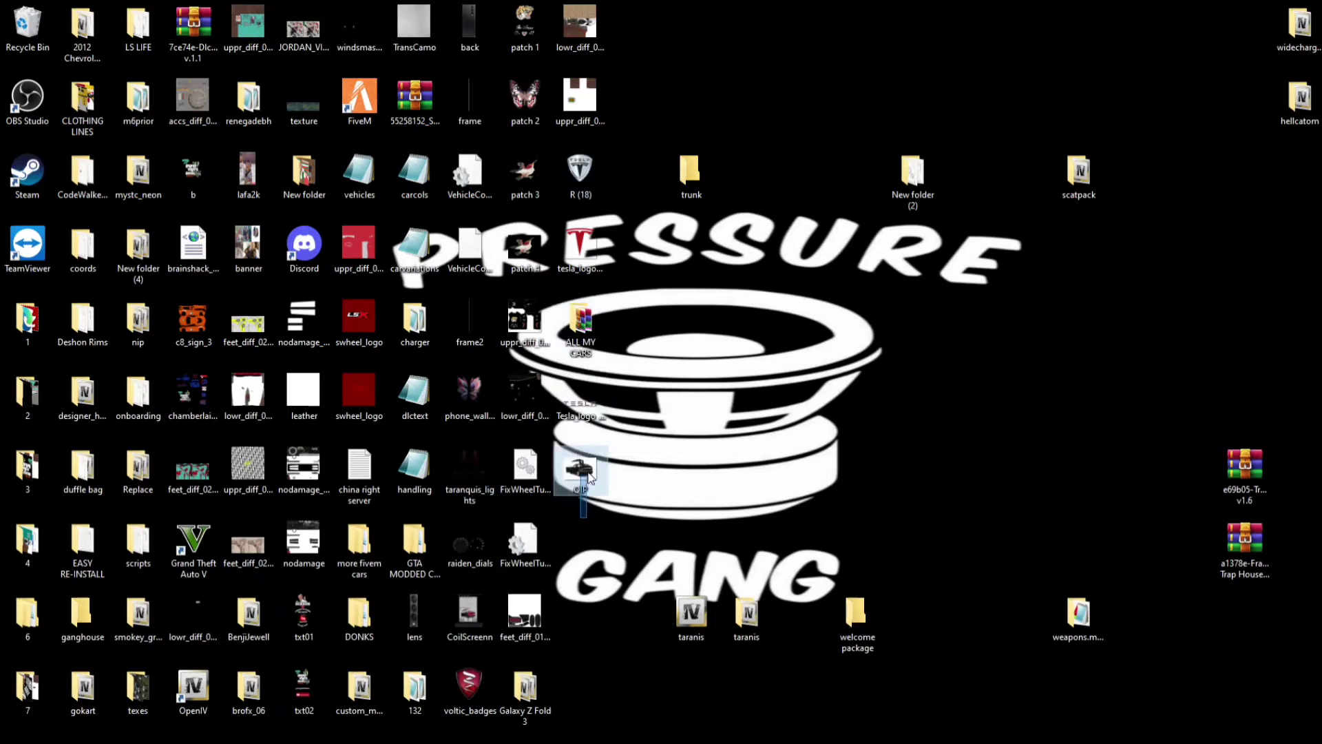
drag(589, 475, 589, 407)
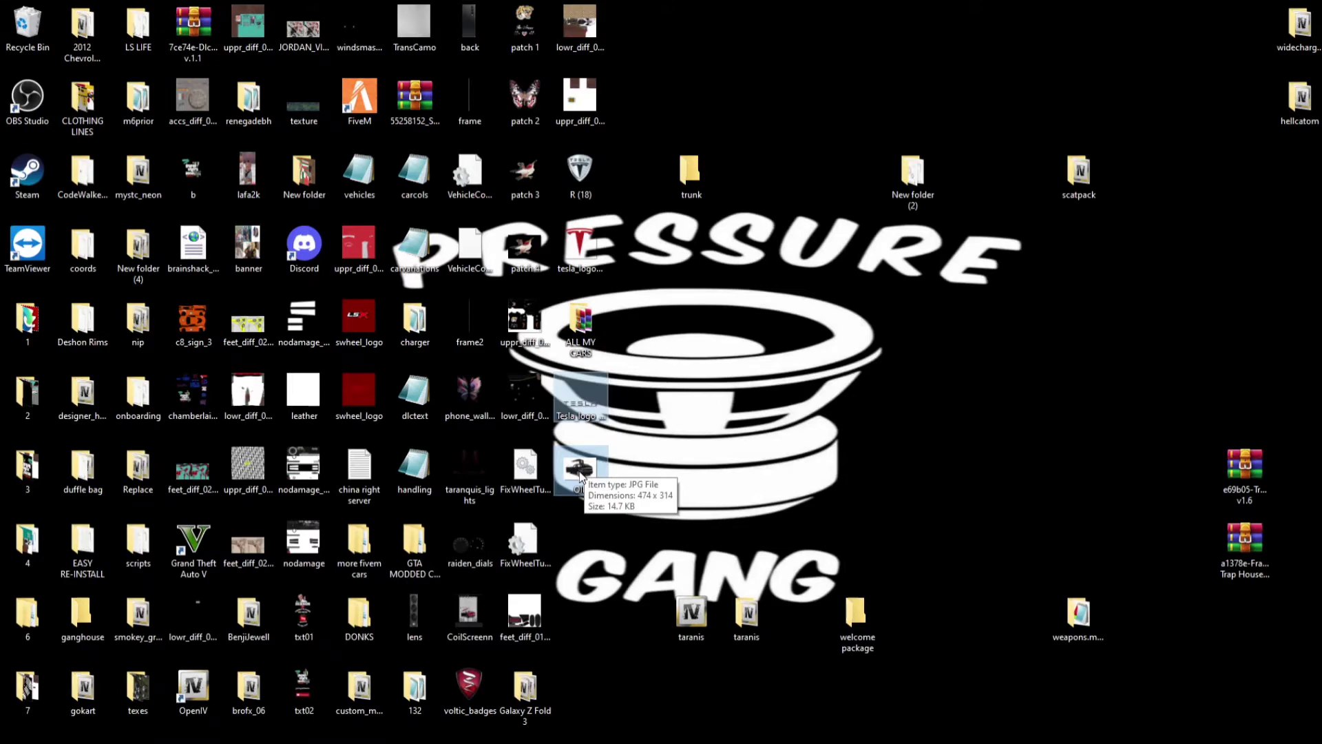
click(429, 723)
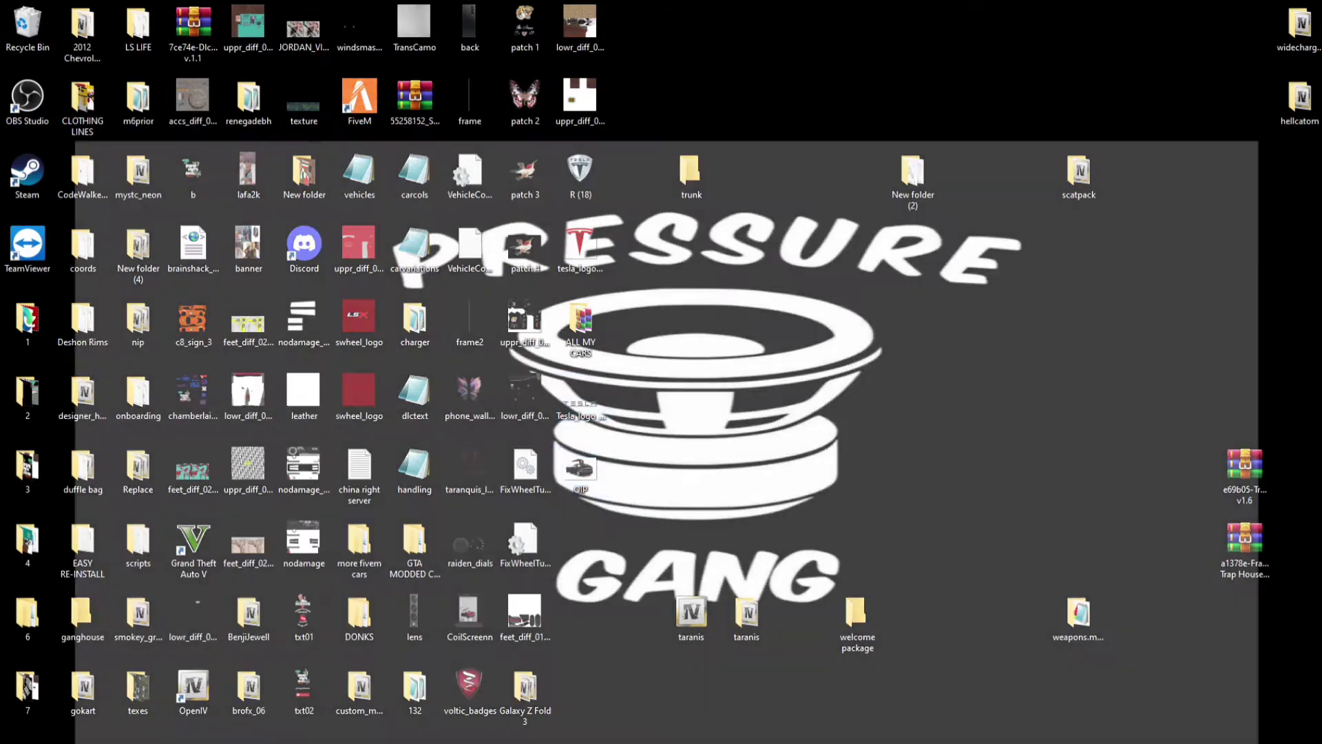
- Browse further through the "tesla model x png" image results for other usable pictures
scroll(429, 712, down, 4)
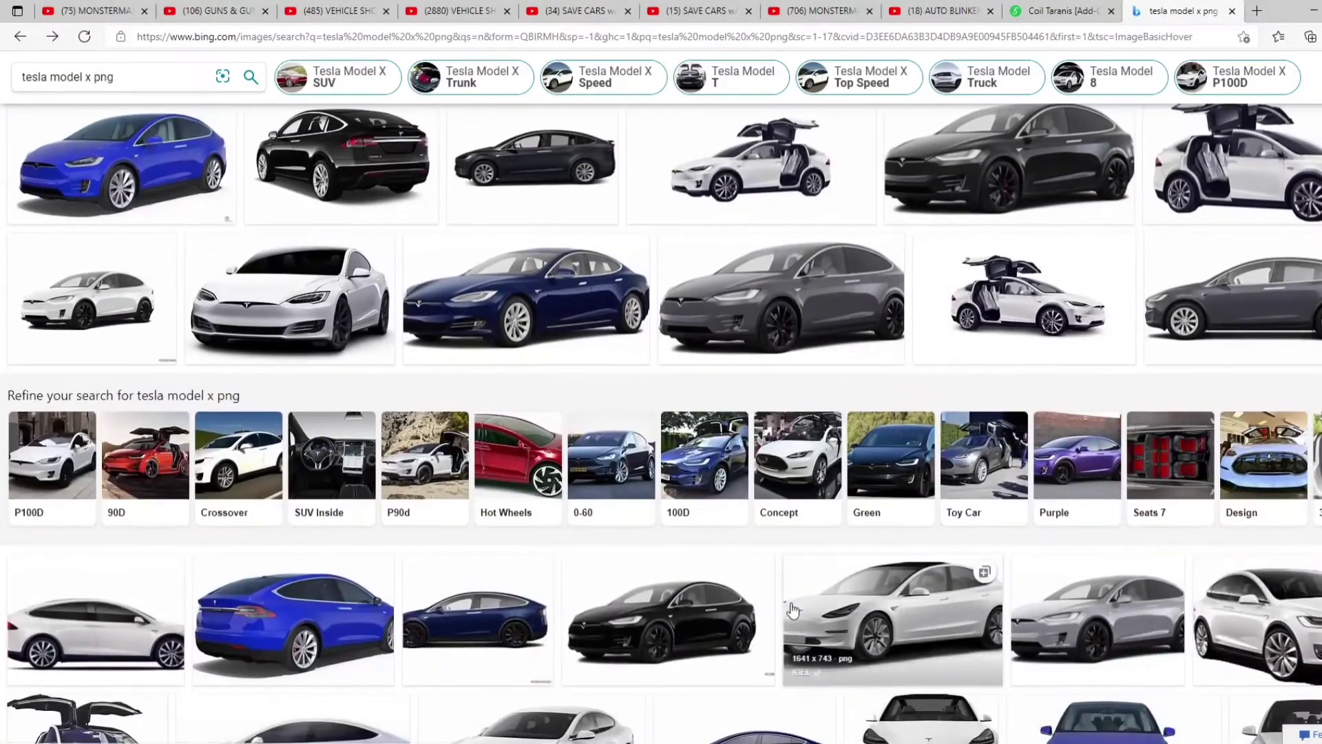
scroll(782, 616, down, 6)
scroll(783, 616, down, 3)
scroll(782, 613, up, 8)
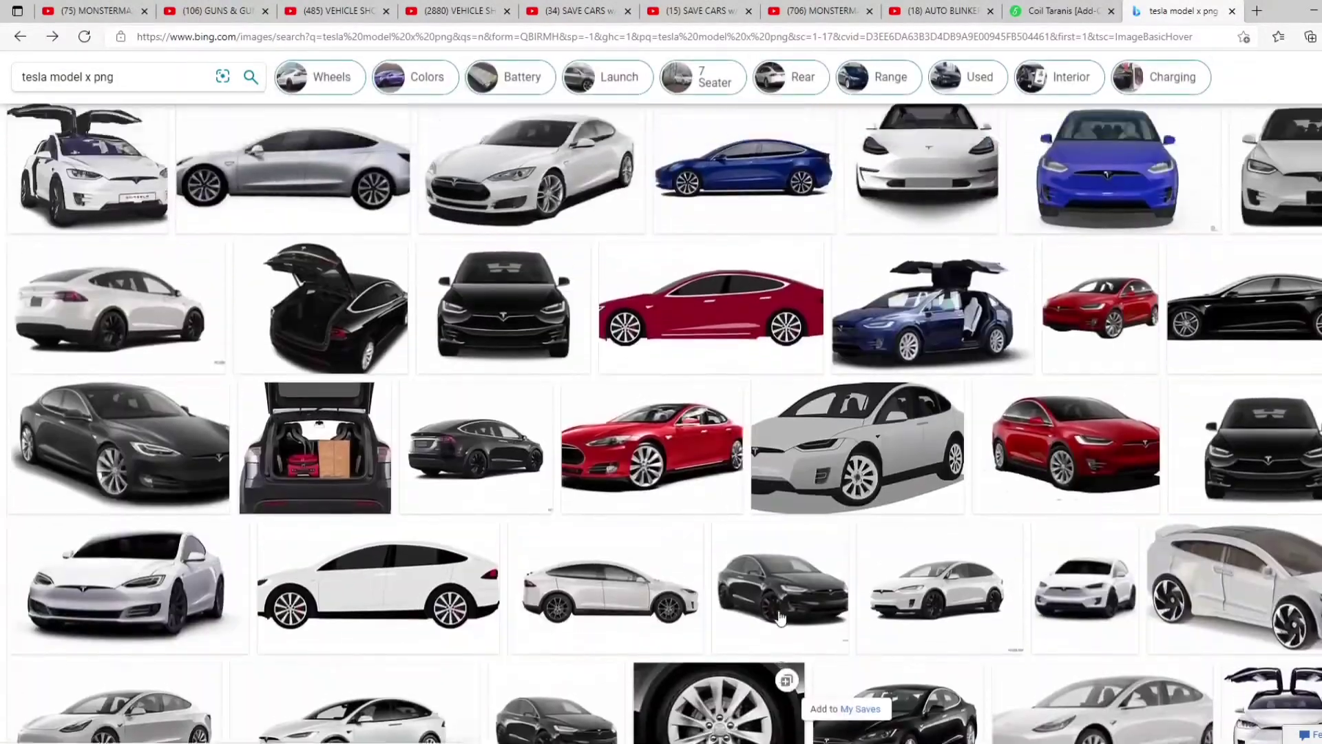
scroll(782, 612, up, 6)
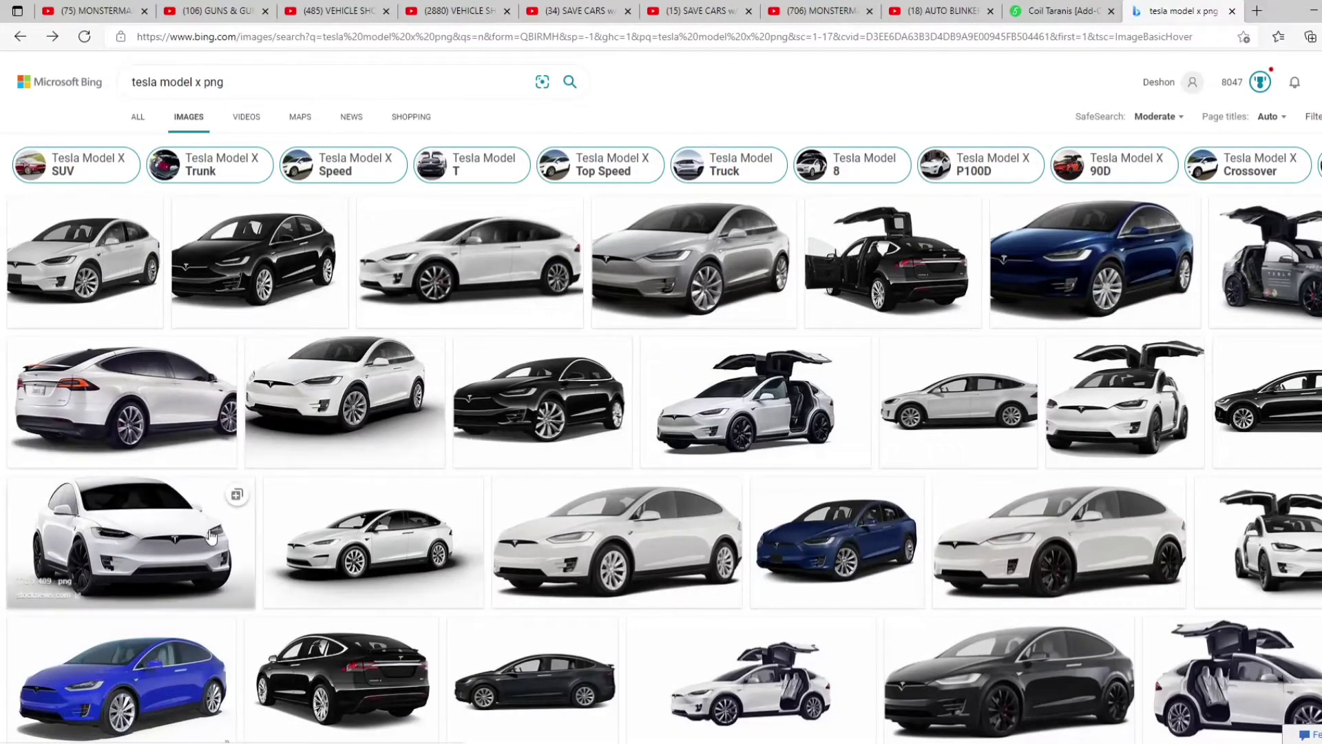
- Switch to the taranquis_lights.png window in Paint 3D and inspect the yellow-marked lettering area below the grey bar
key(super+d)
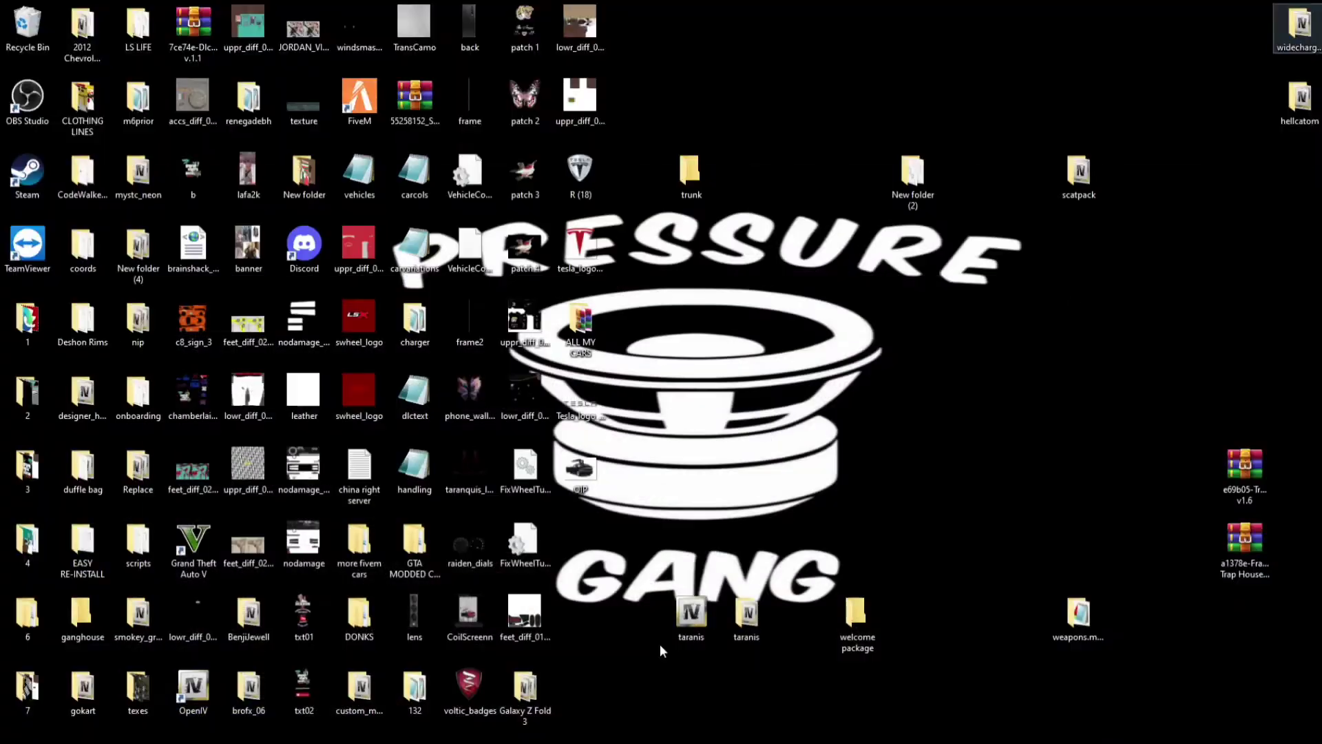
mouse_move(621, 738)
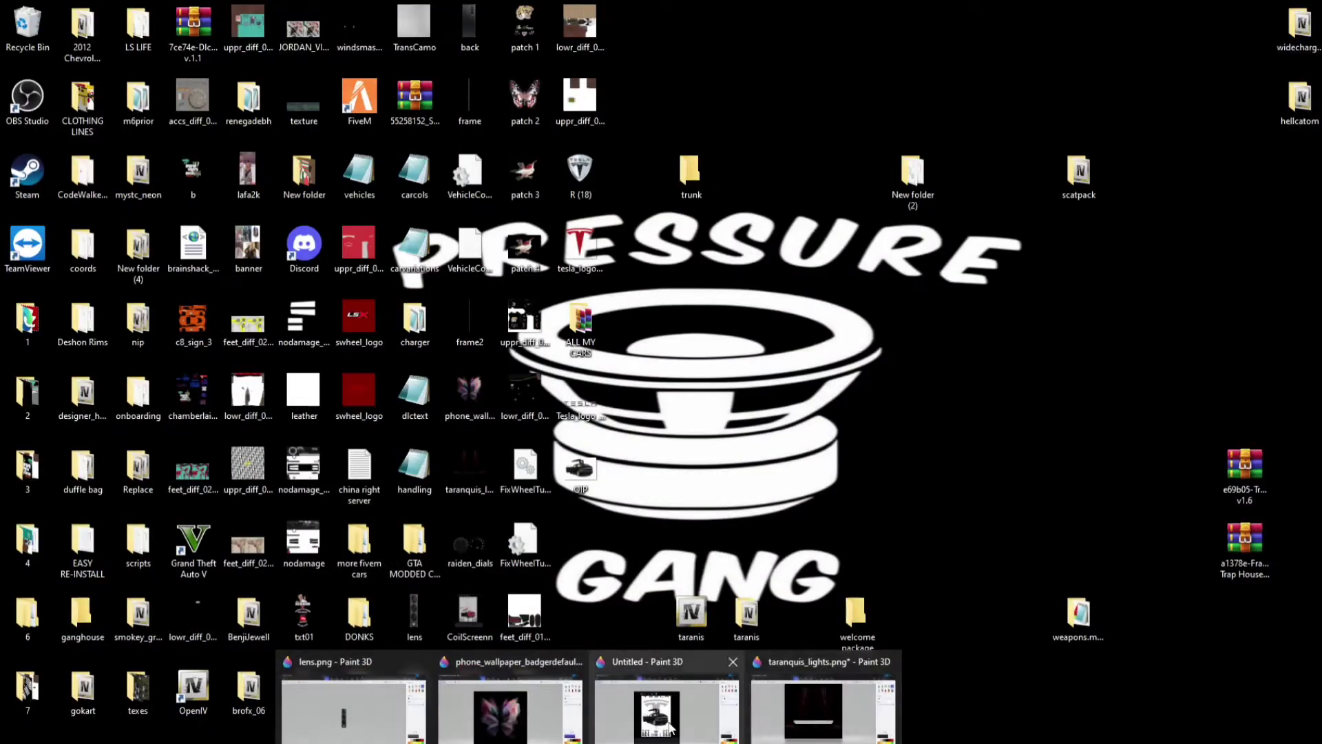
click(816, 723)
scroll(672, 441, up, 2)
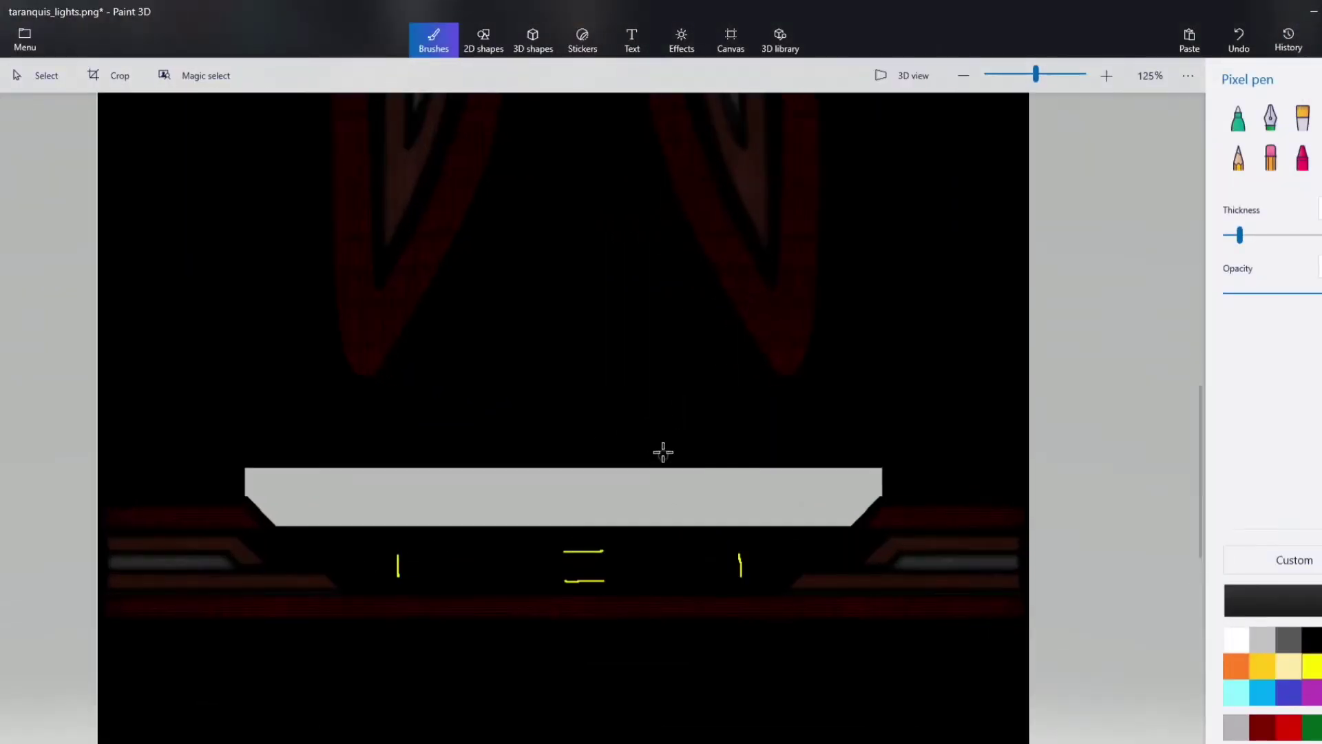
scroll(688, 381, down, 5)
scroll(550, 346, up, 2)
scroll(508, 347, up, 1)
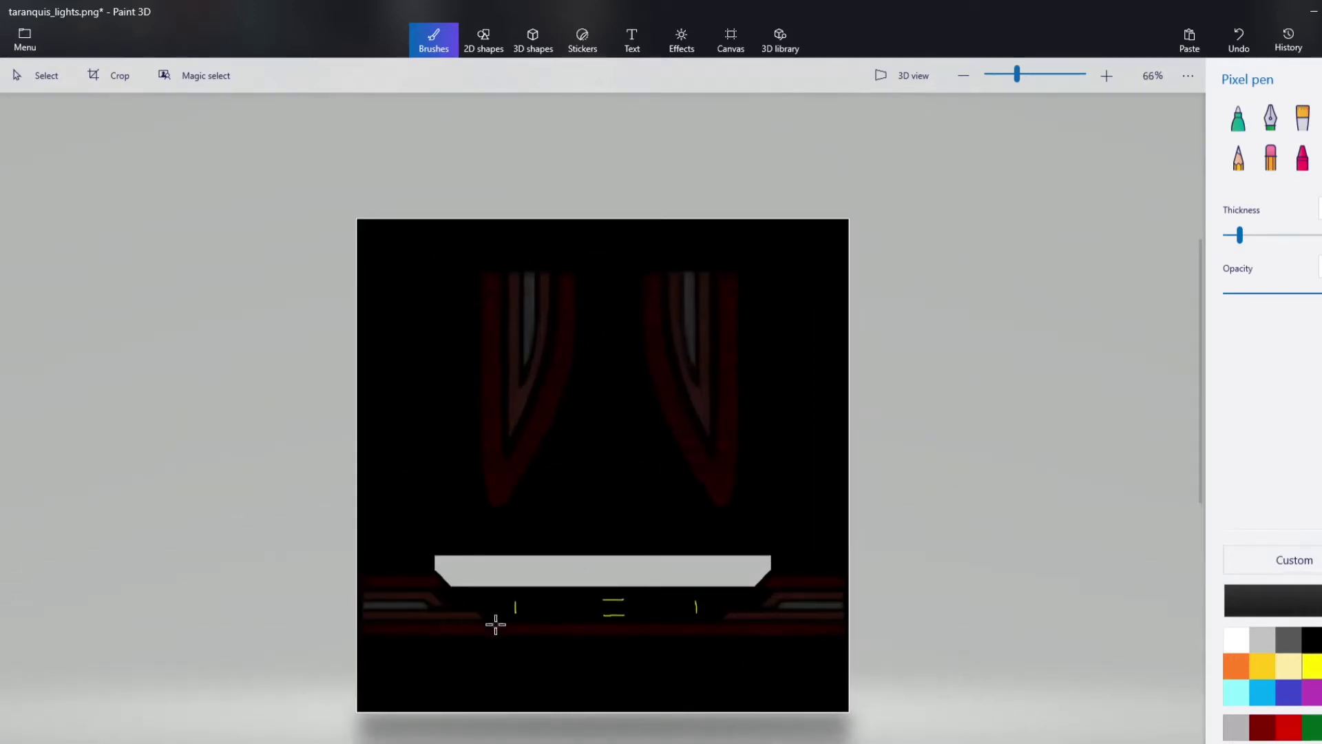
- Insert the Tesla_logo_silver image from the Desktop into the taranquis_lights texture
click(25, 34)
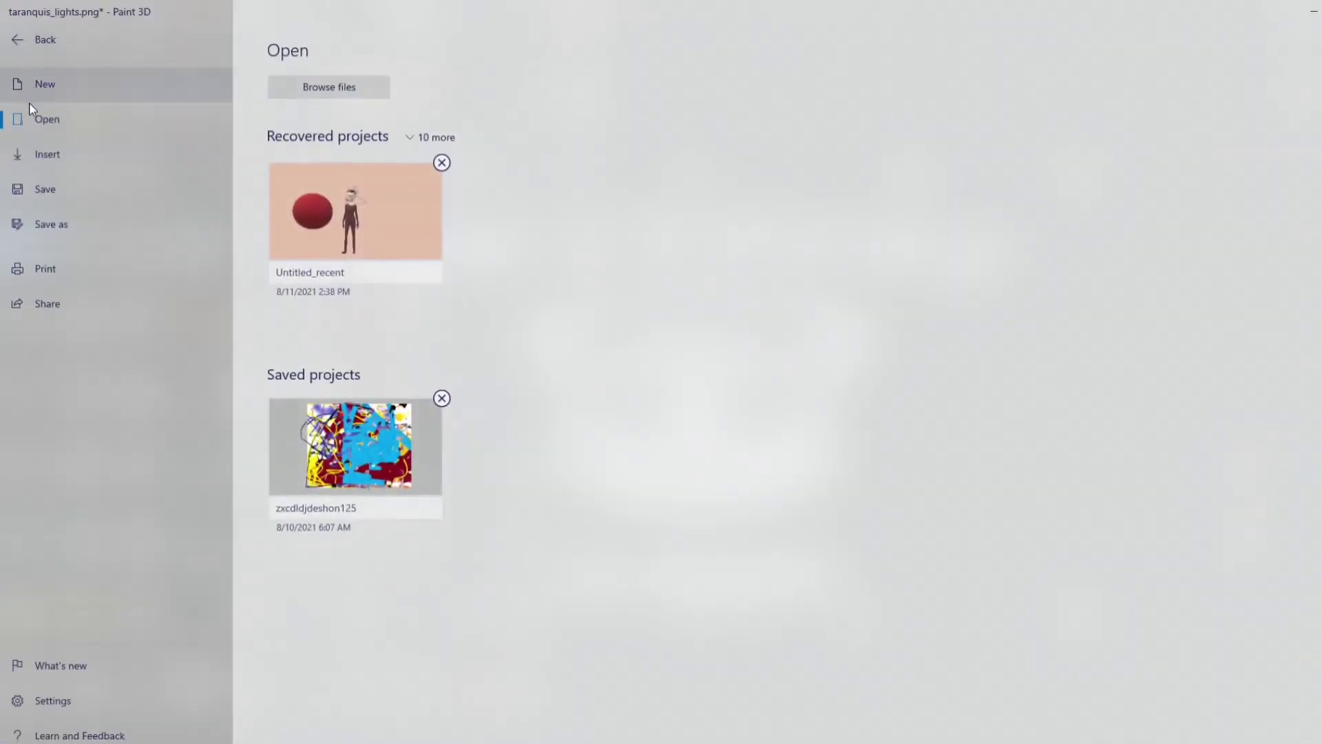
click(48, 156)
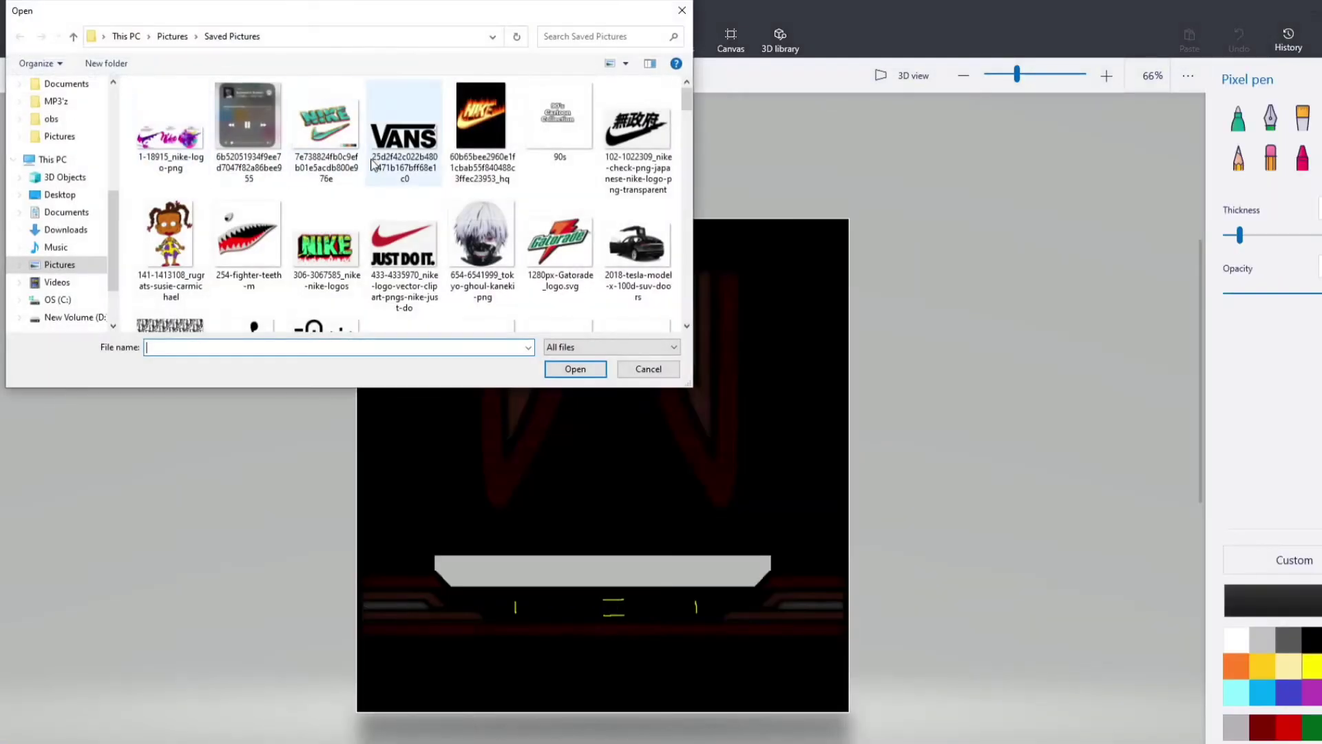
scroll(88, 183, up, 5)
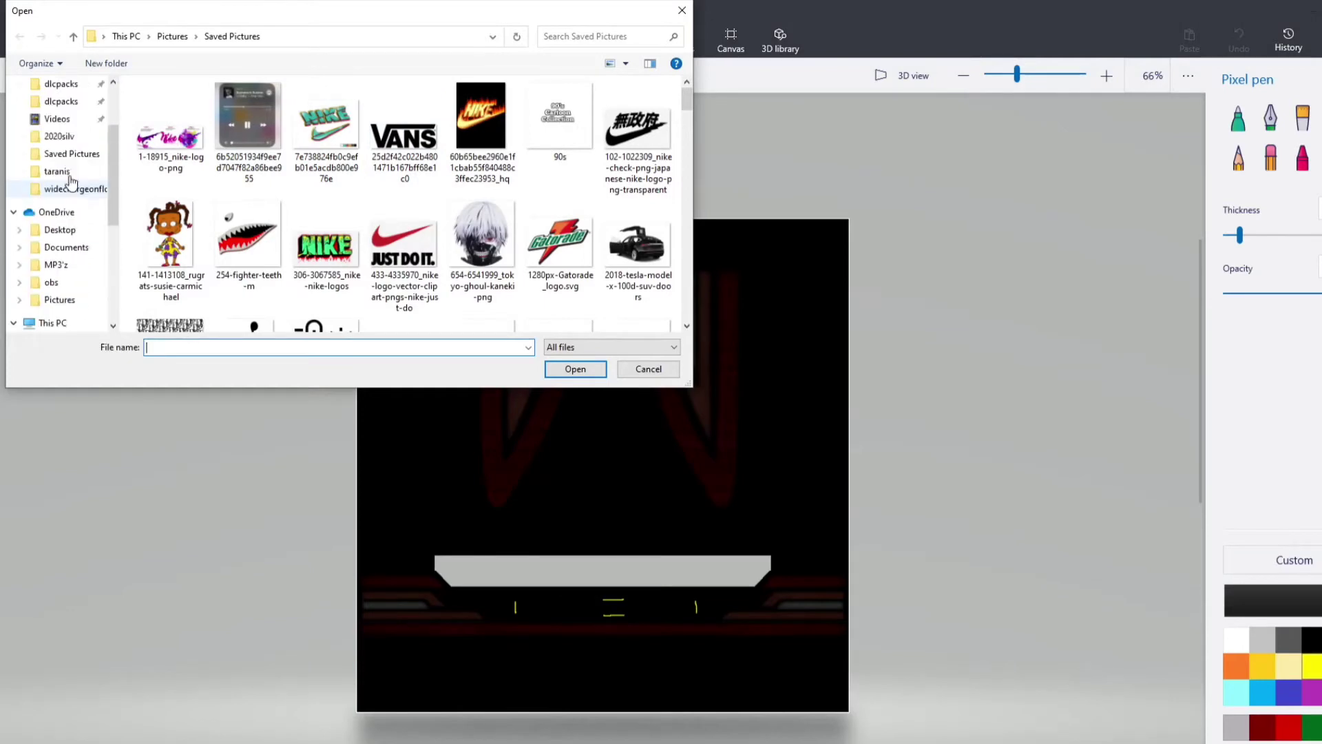
click(66, 113)
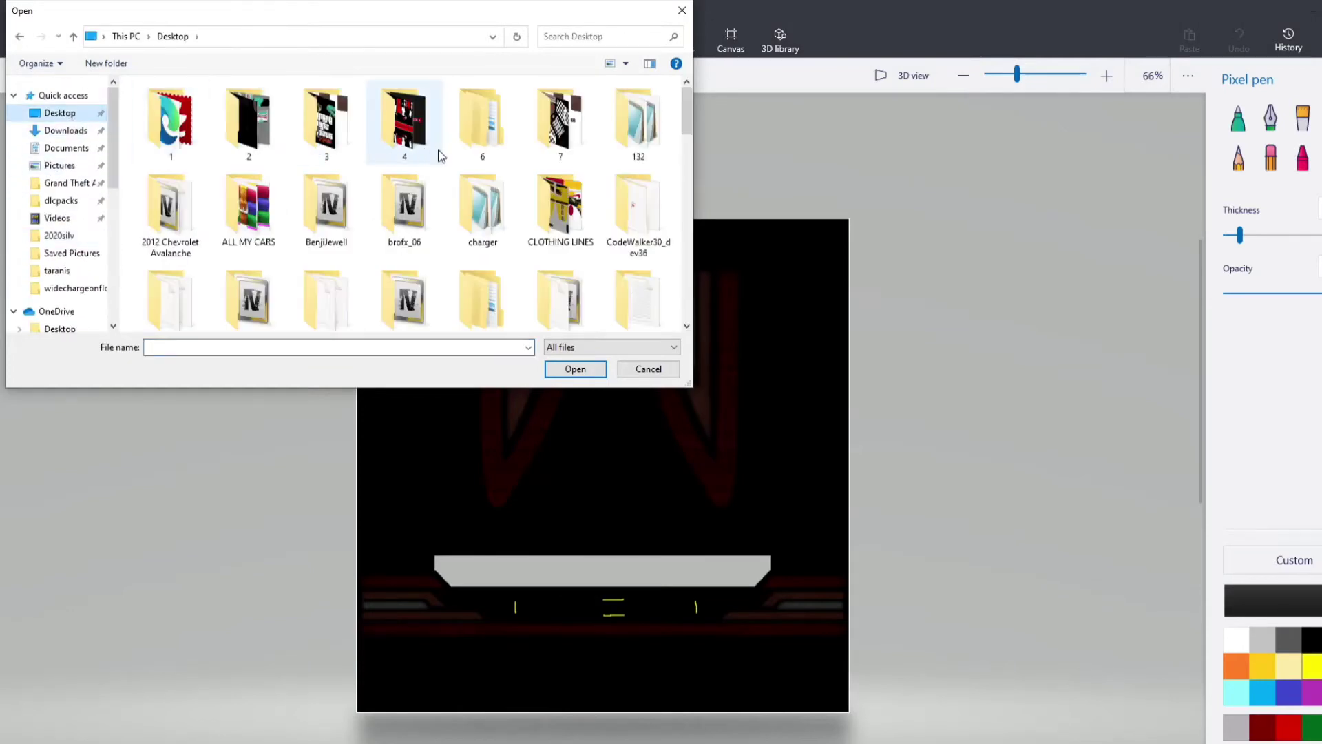
scroll(439, 151, down, 10)
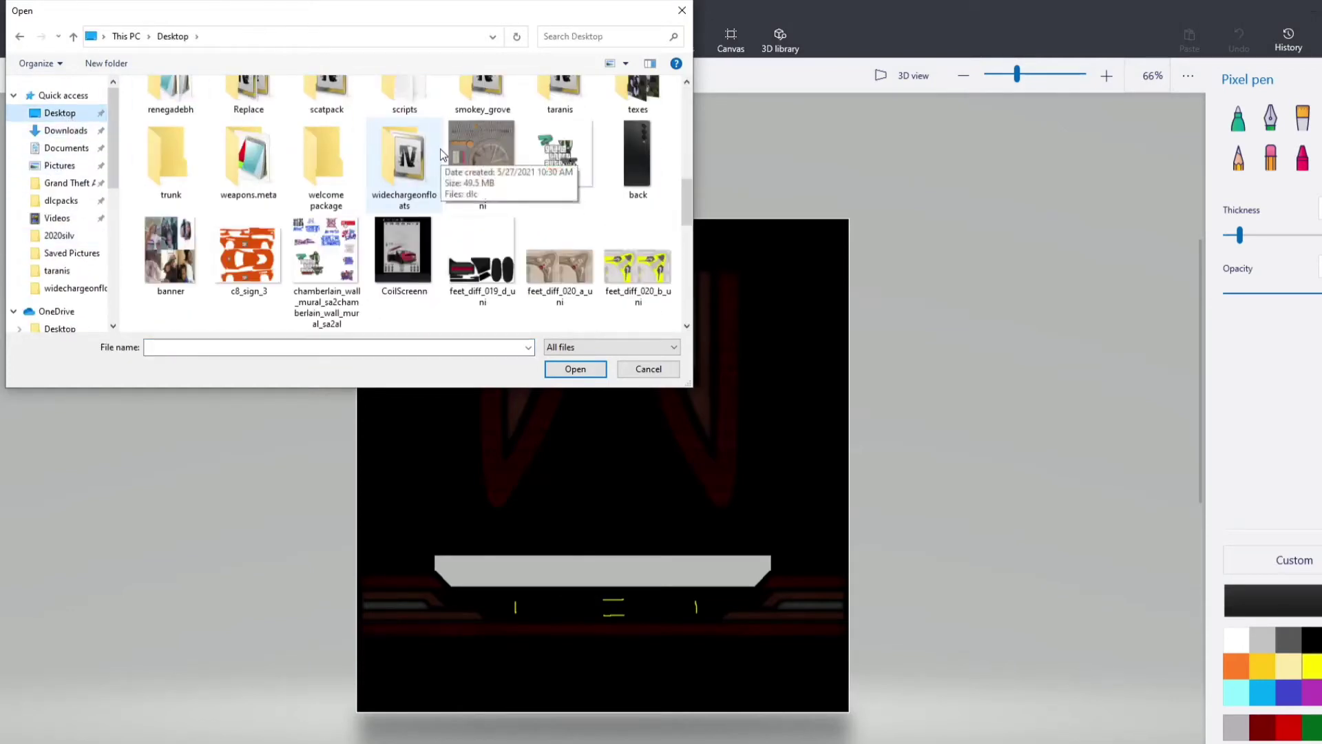
scroll(444, 151, down, 1)
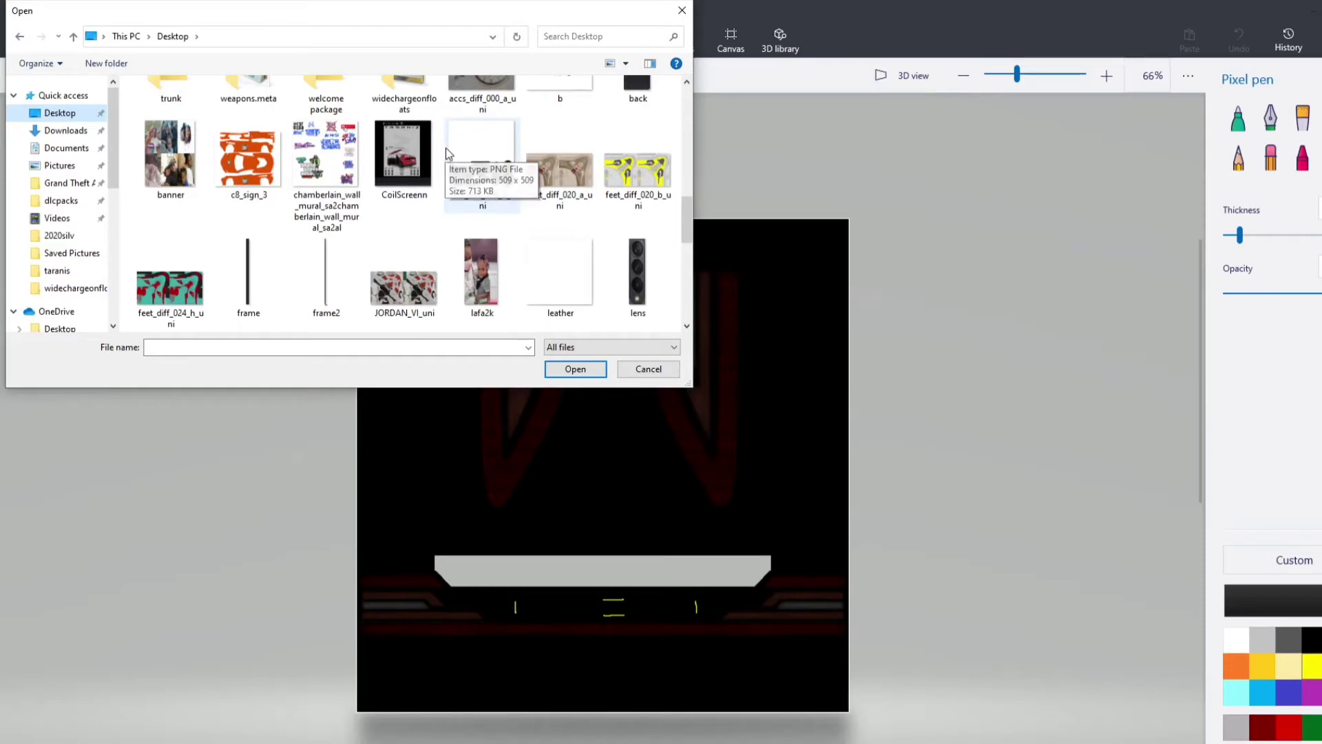
scroll(446, 151, down, 3)
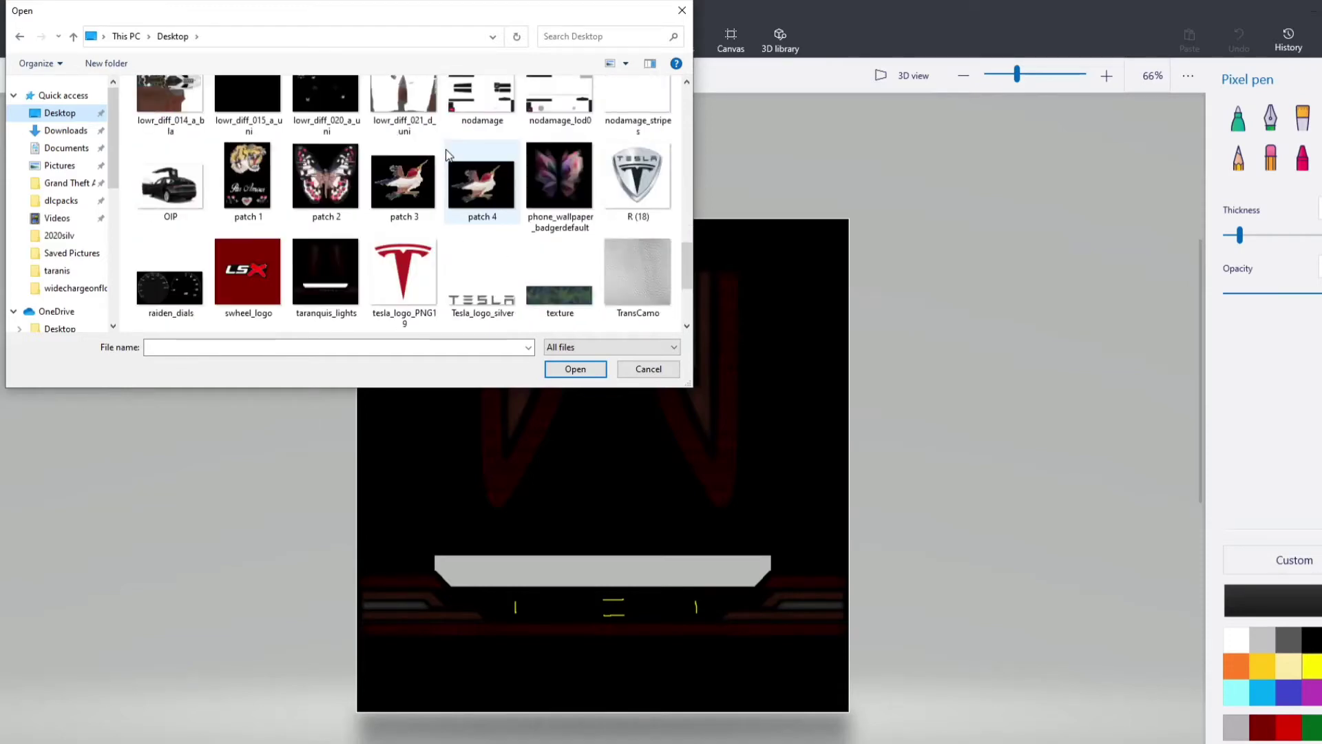
scroll(446, 158, down, 2)
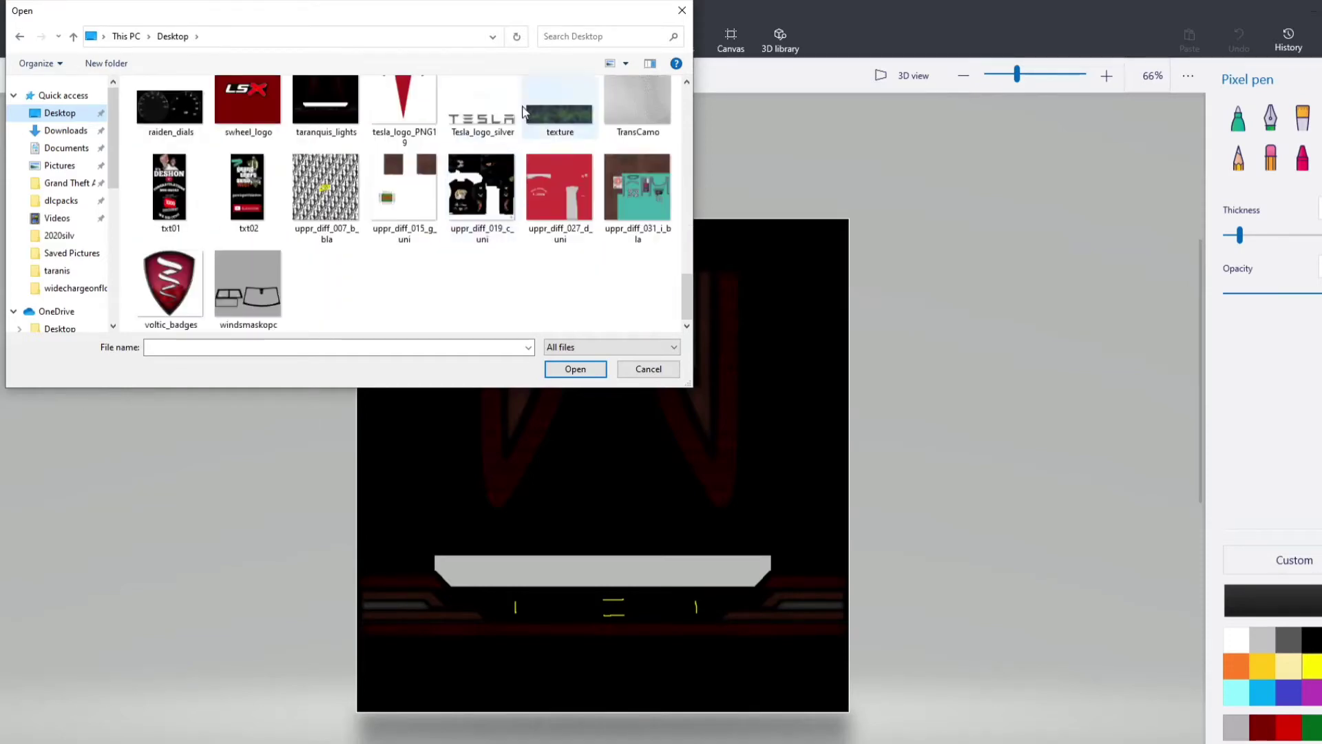
click(486, 128)
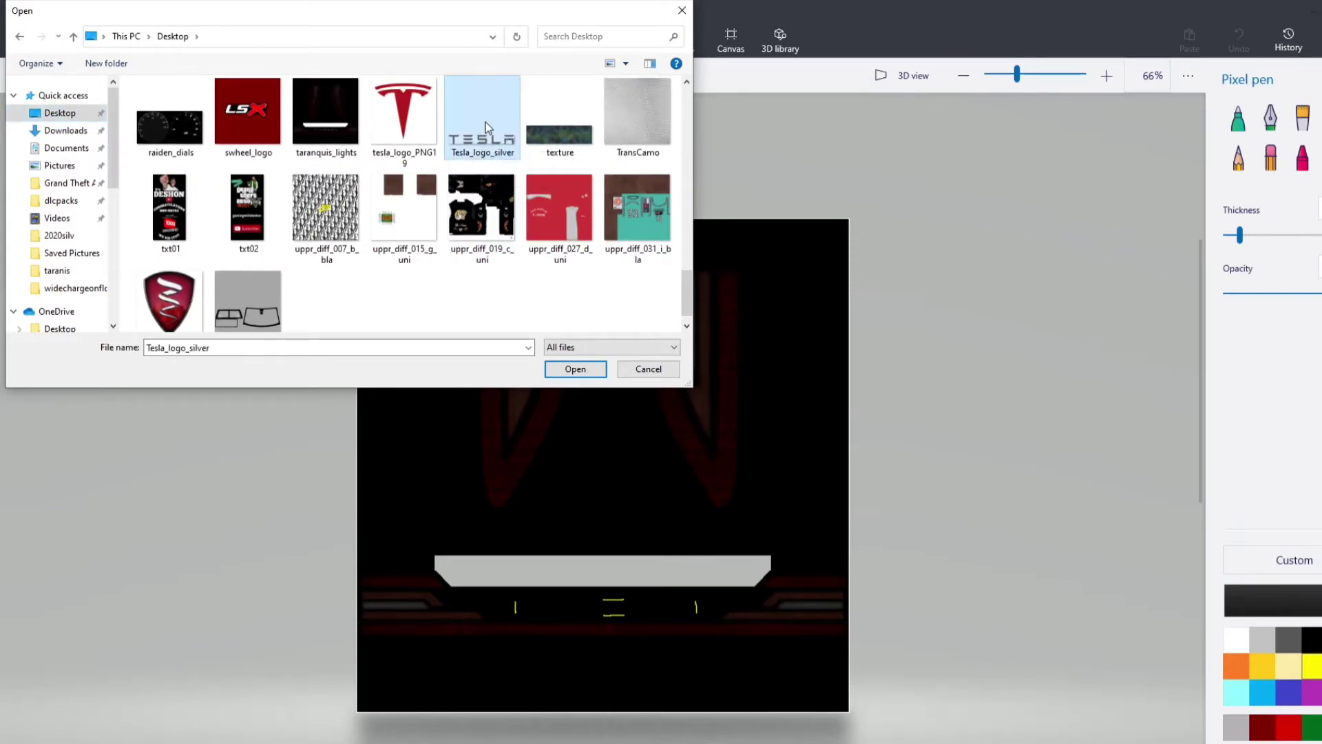
click(572, 369)
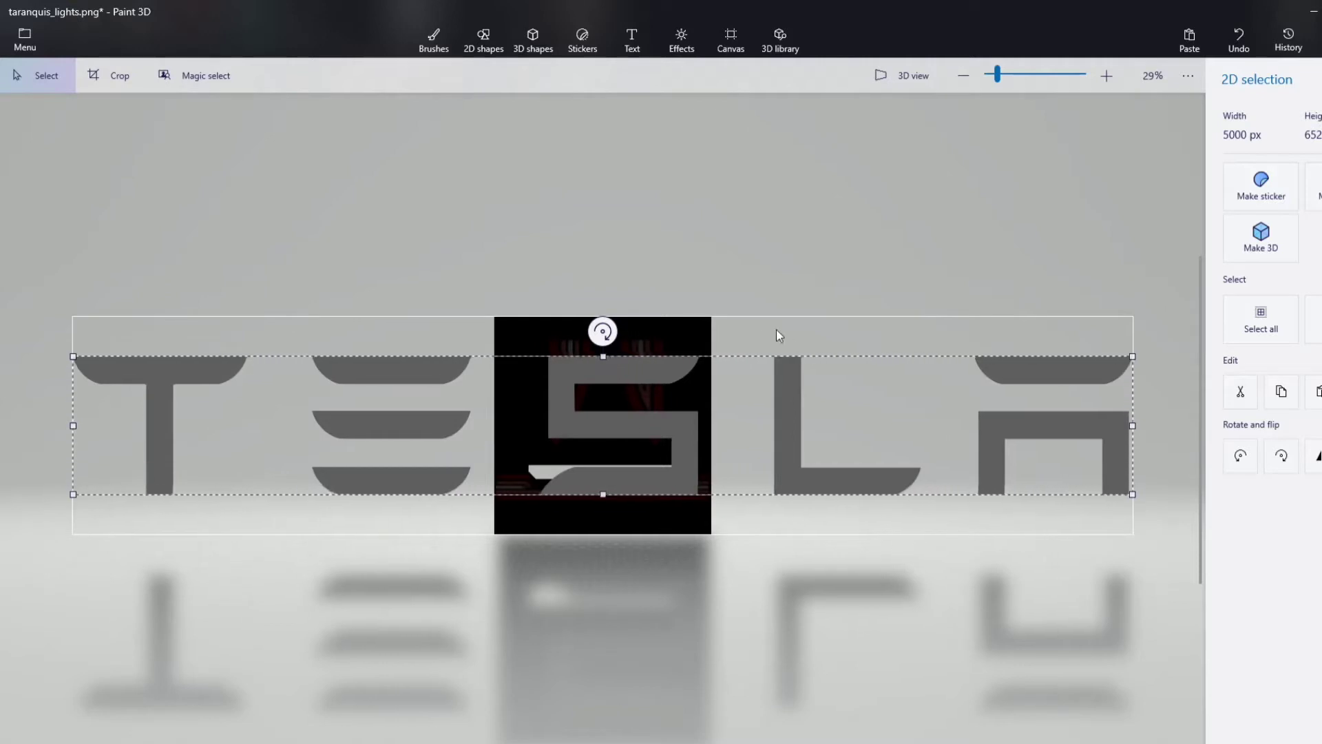
- Shrink the inserted TESLA lettering to fit within the black texture over the lower grey bar
drag(1132, 494, 604, 482)
drag(776, 419, 781, 418)
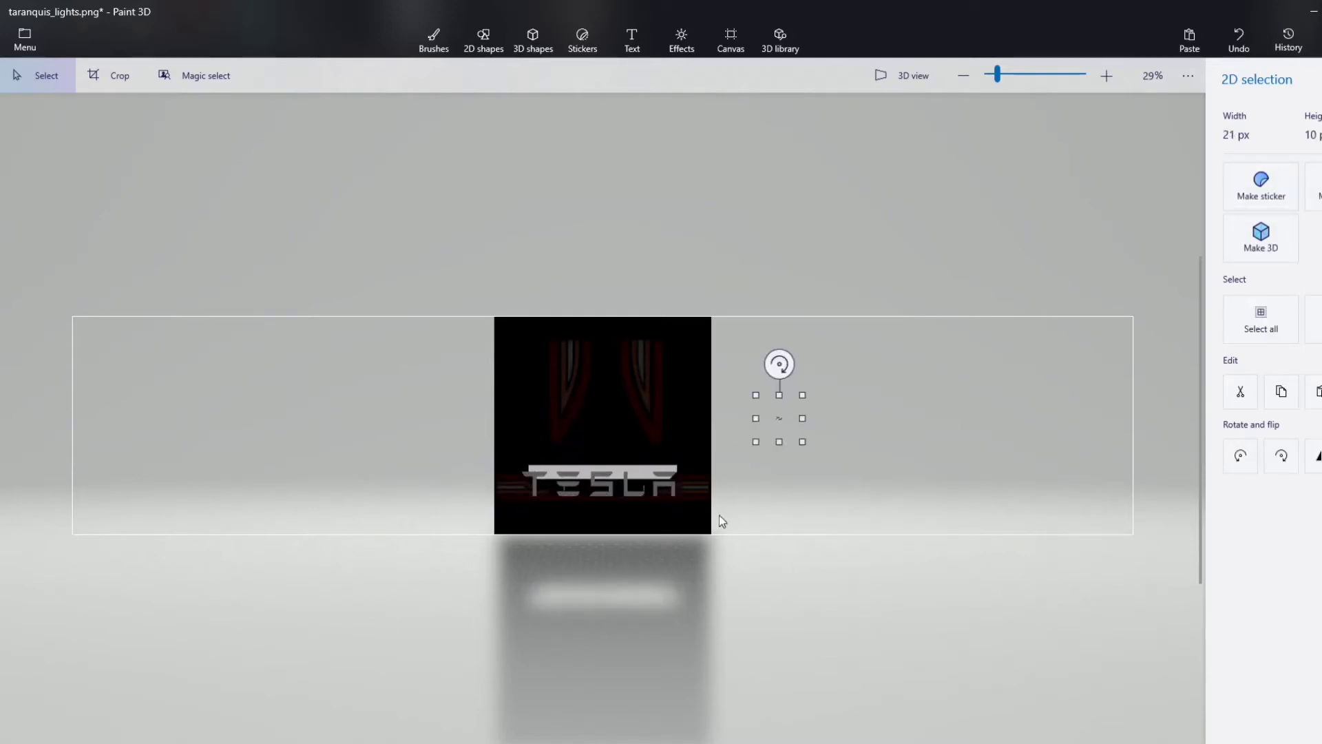
key(b)
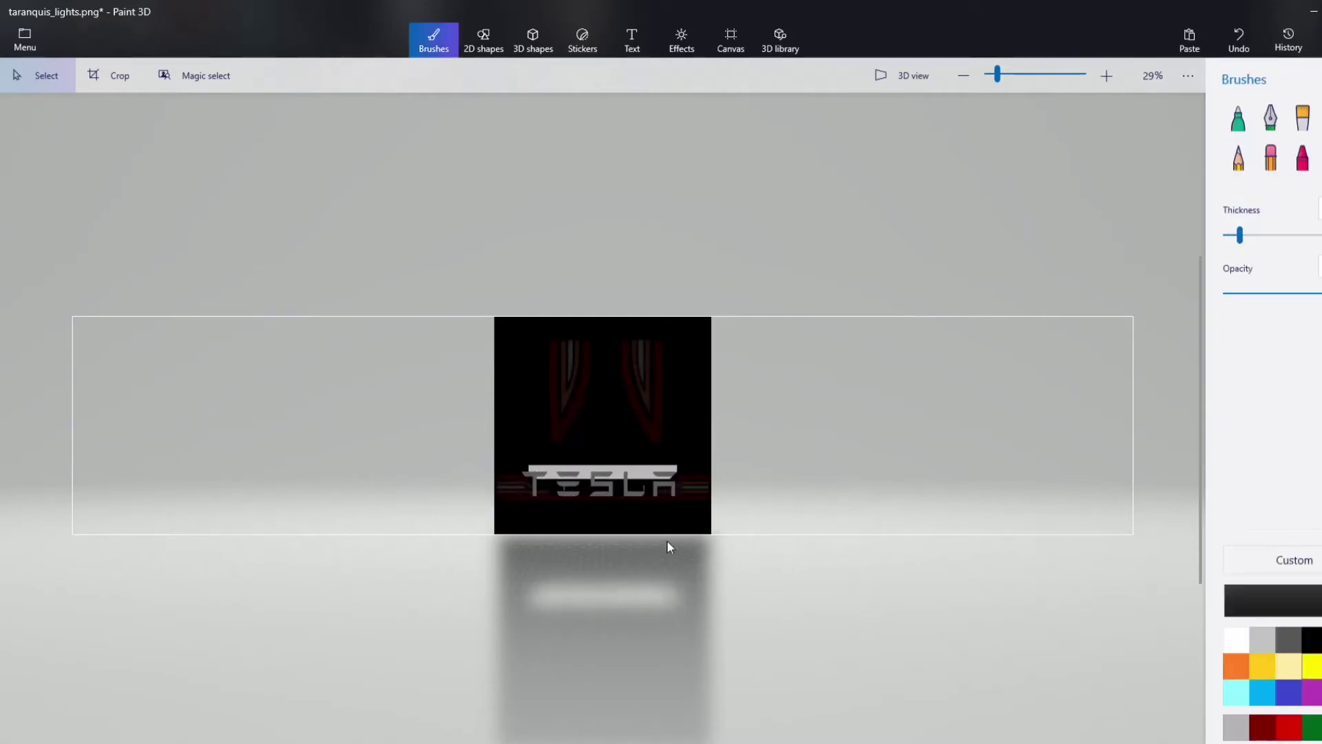
- Try to reselect the placed TESLA lettering and move it above the grey bar, and undo the logo insertion
click(113, 76)
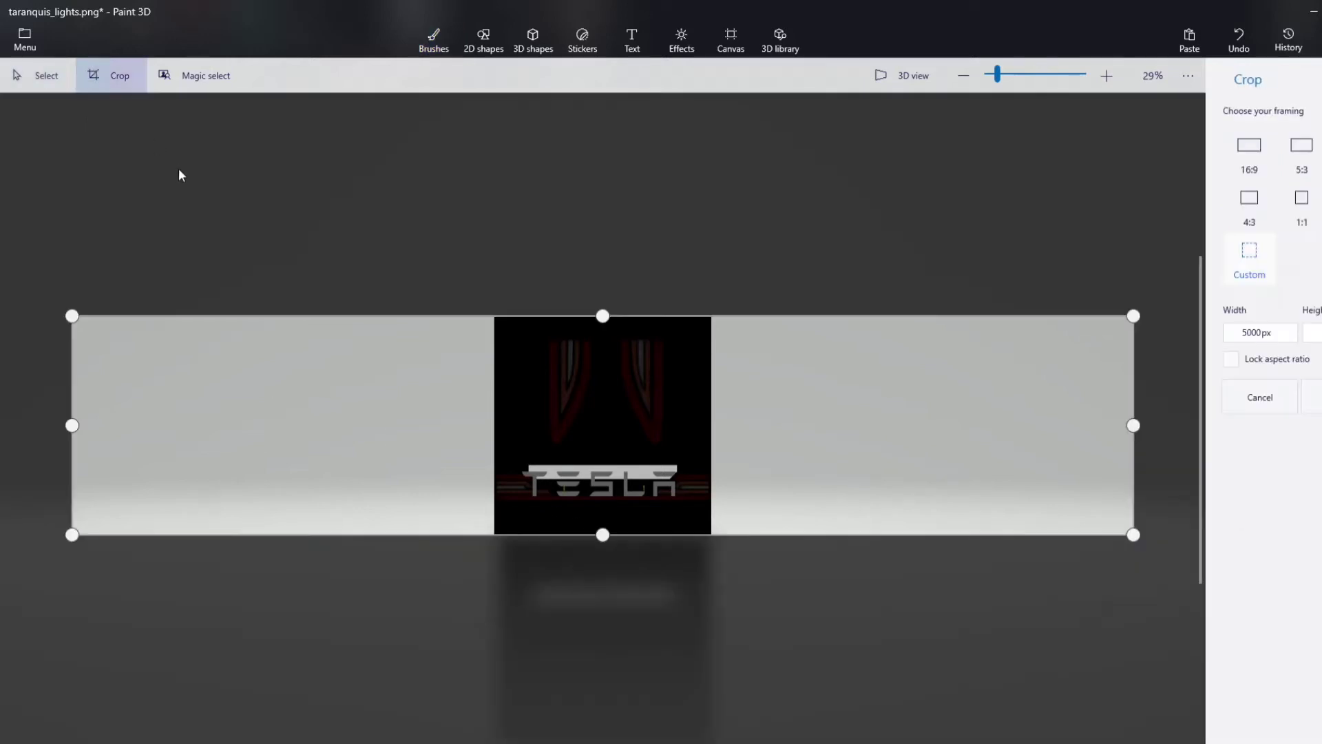
click(41, 81)
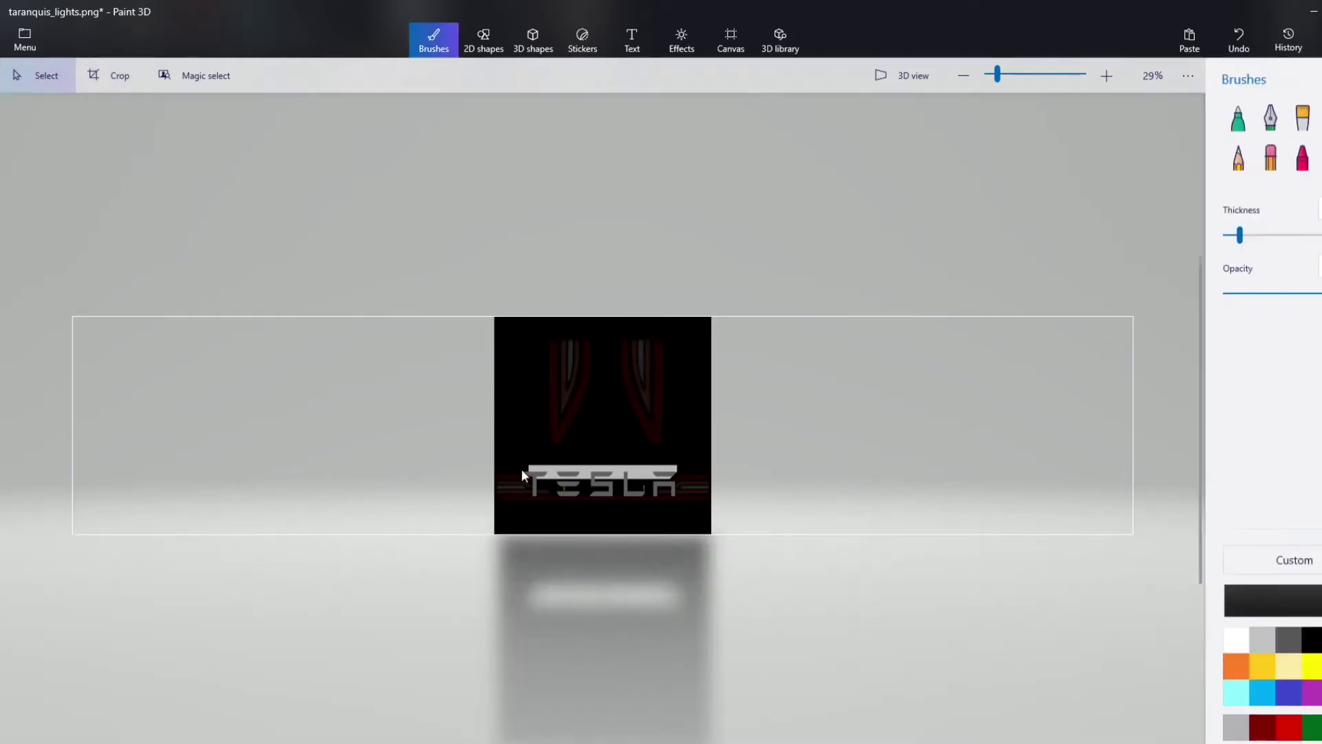
drag(522, 468, 632, 448)
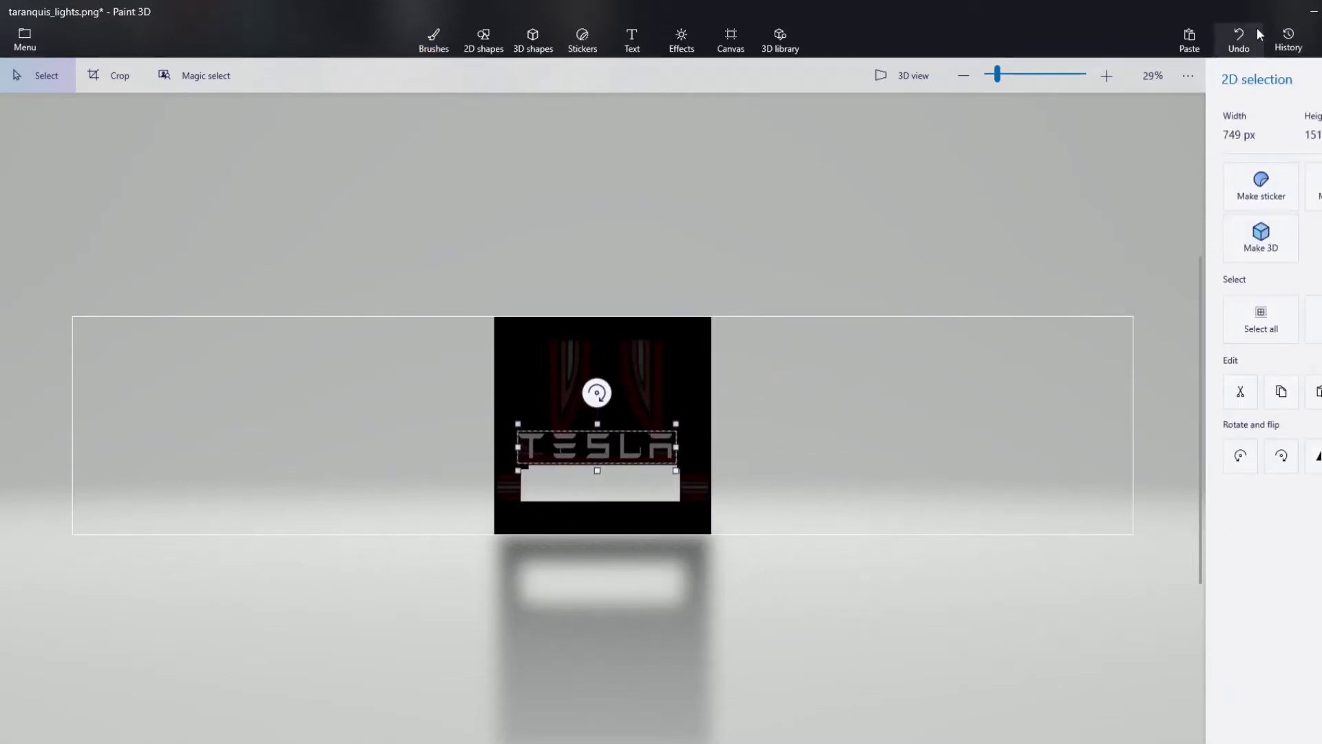
click(1239, 40)
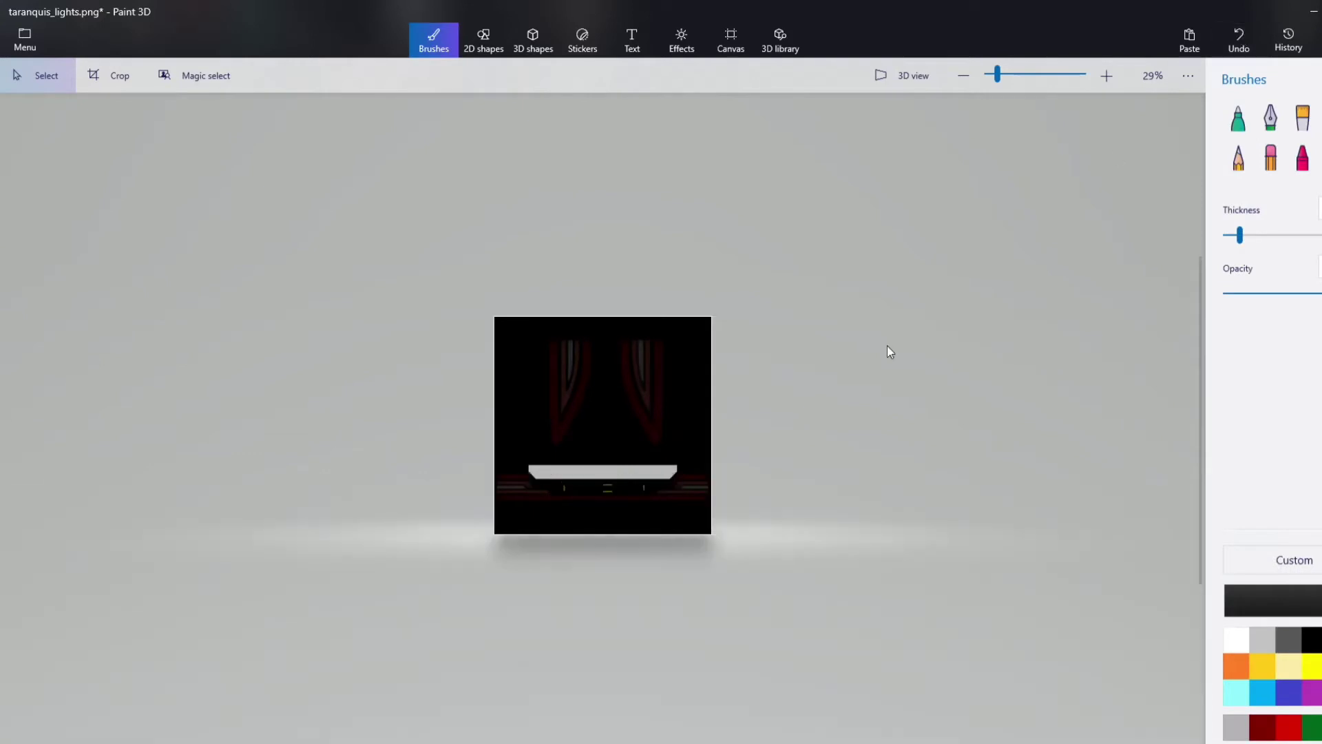
- Insert Tesla_logo_silver from the Desktop into the texture again
click(25, 39)
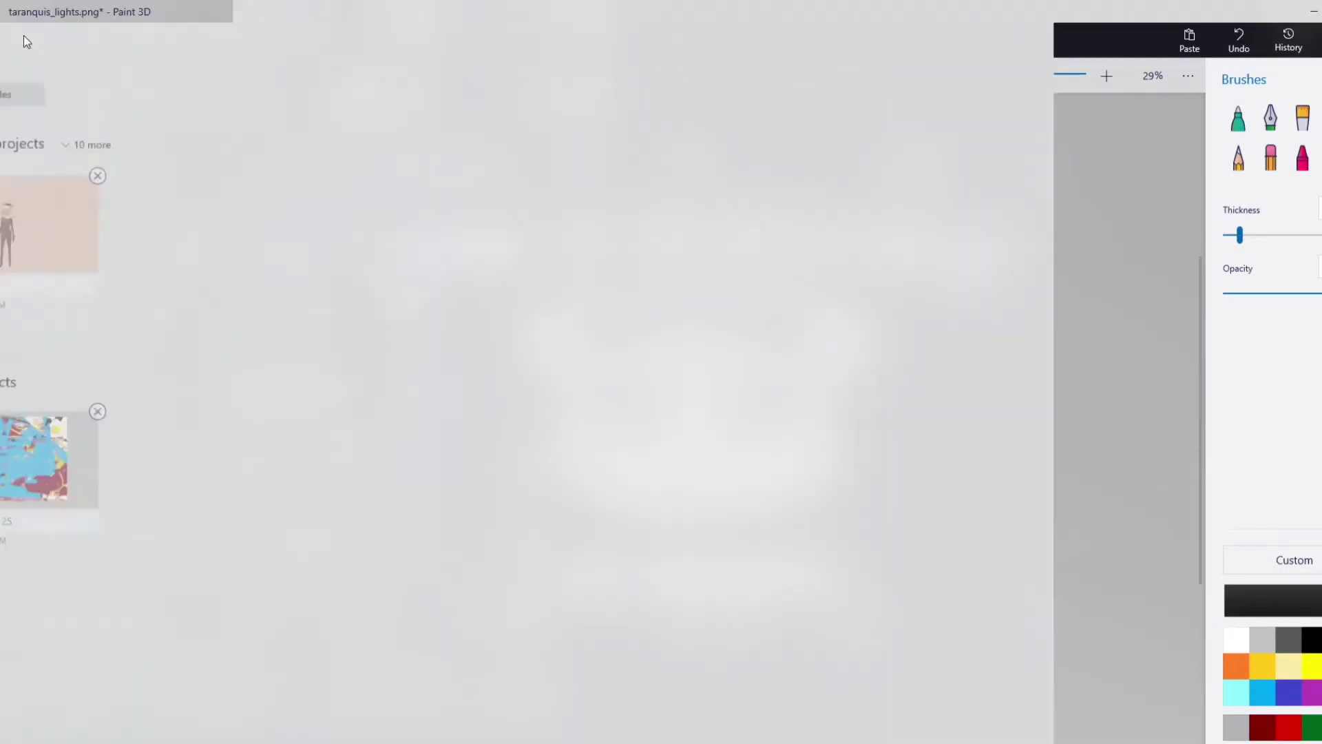
click(62, 157)
scroll(529, 241, down, 15)
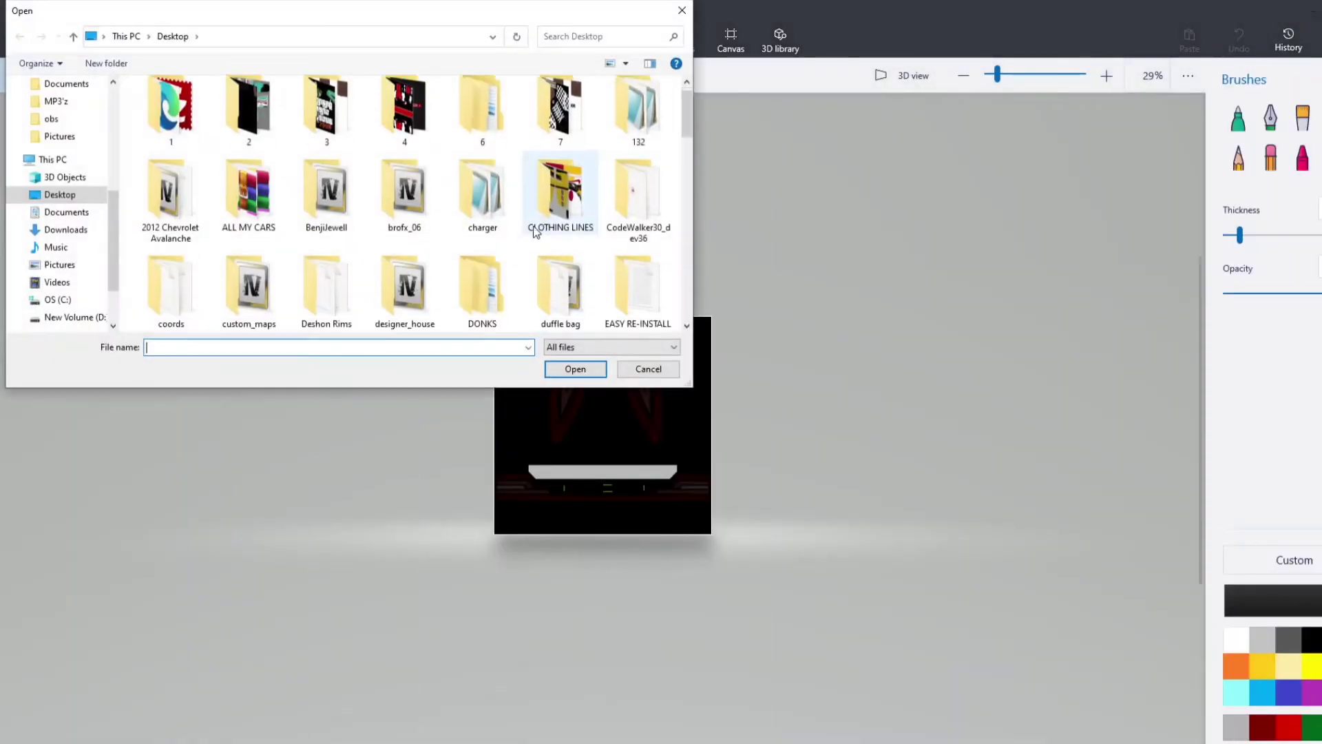
click(468, 108)
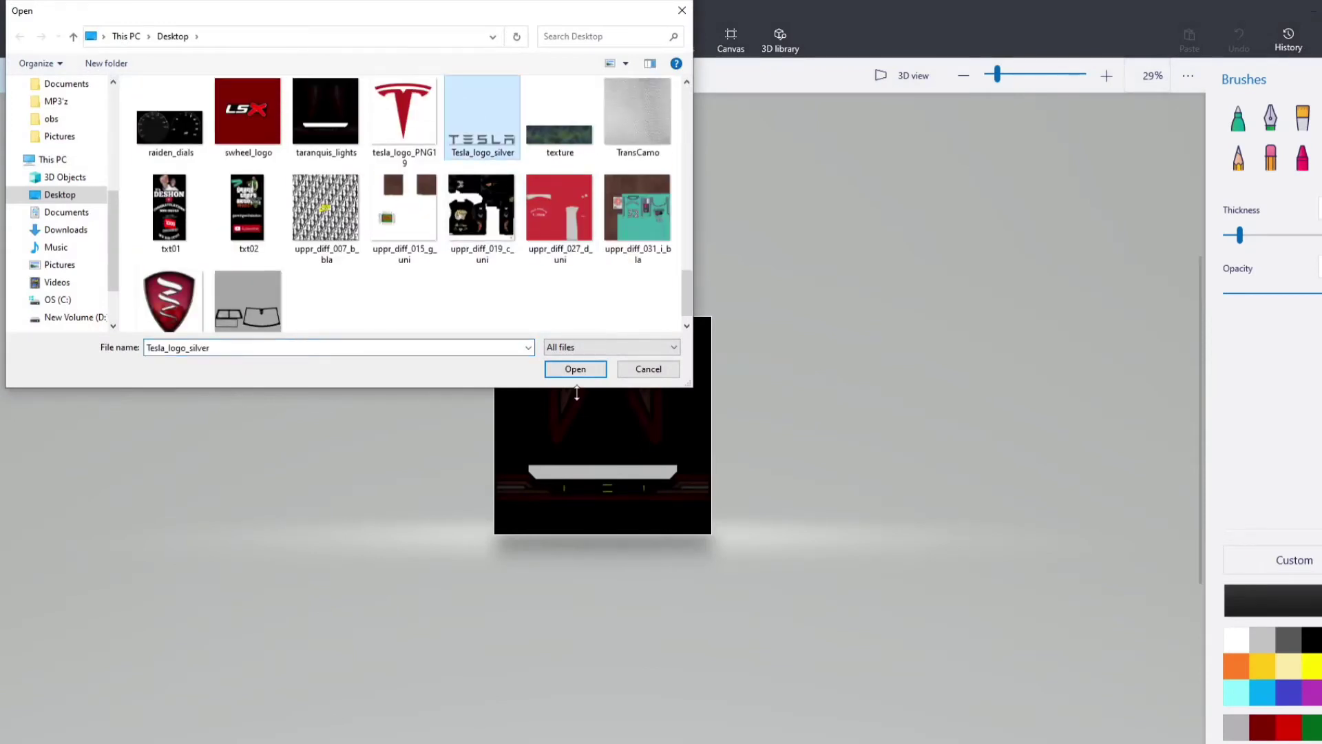
click(576, 369)
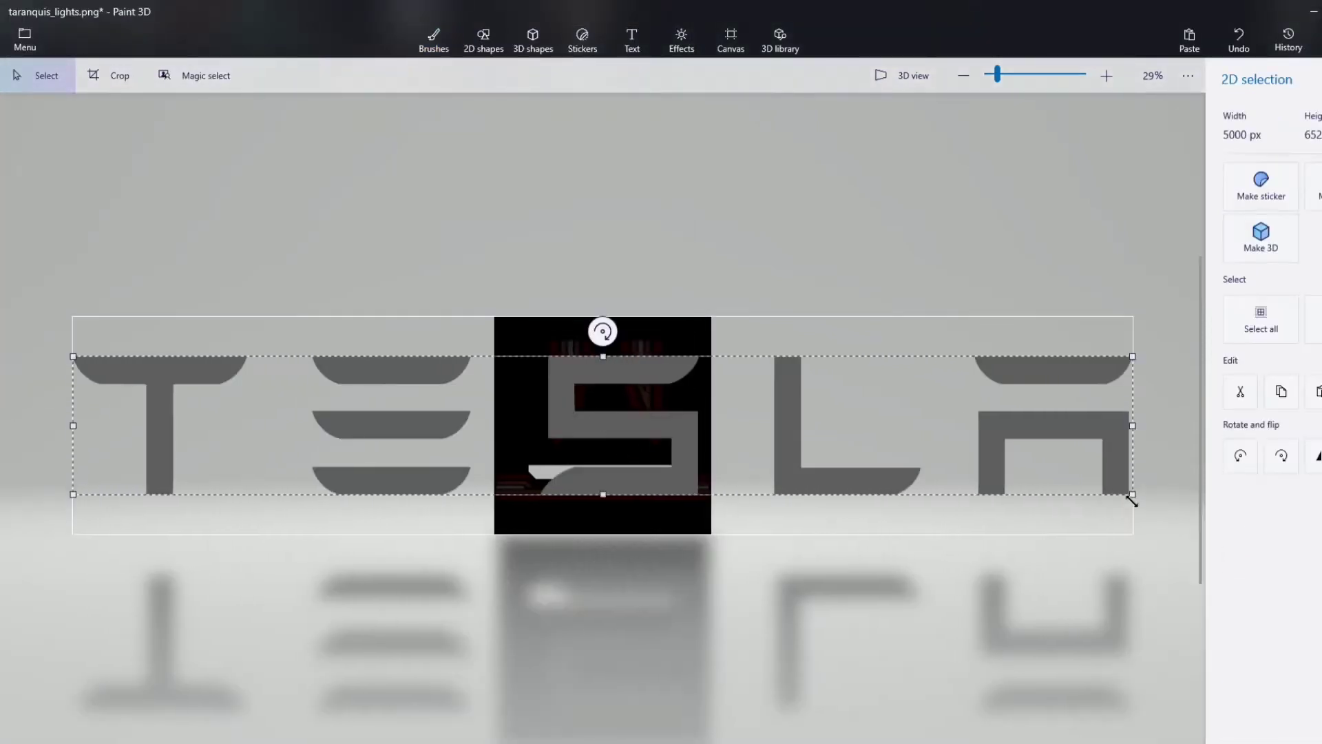
- Scale the selected TESLA lettering down to about 259 by 28 px
drag(1133, 494, 601, 488)
scroll(602, 565, up, 8)
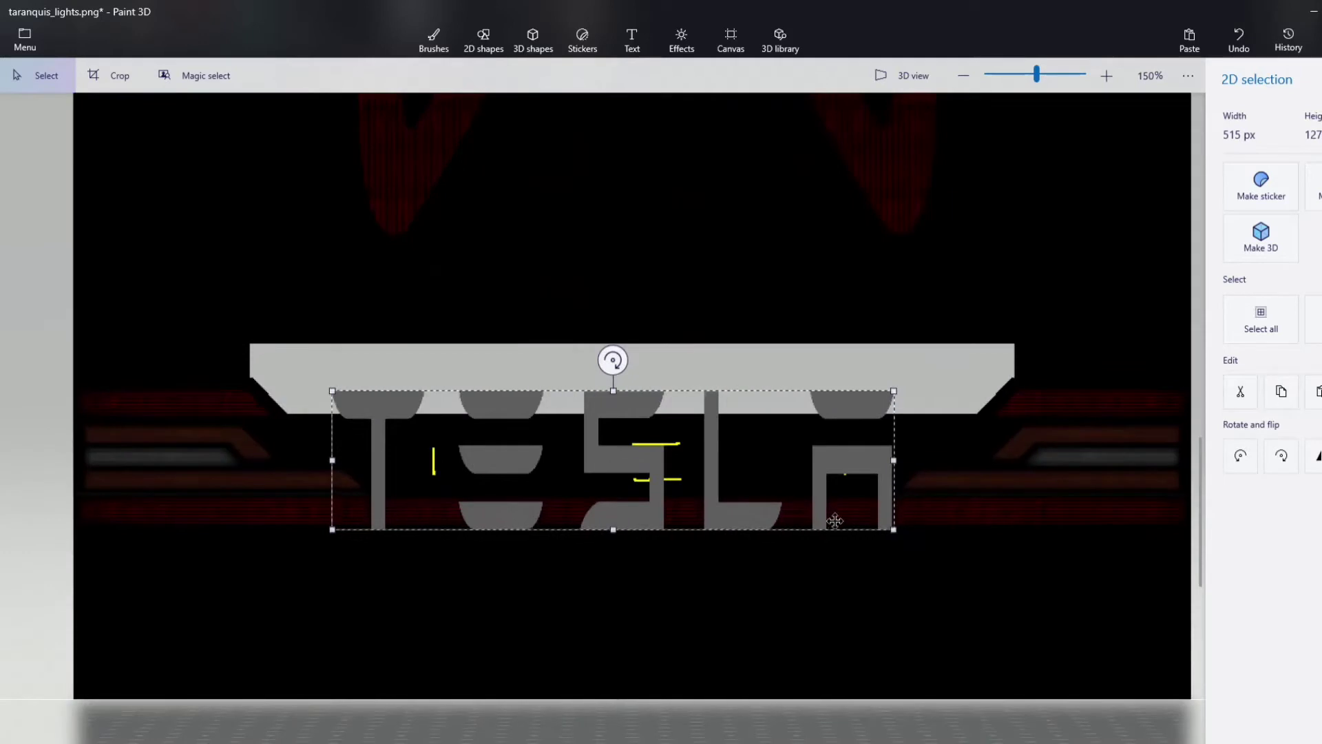
drag(894, 529, 613, 421)
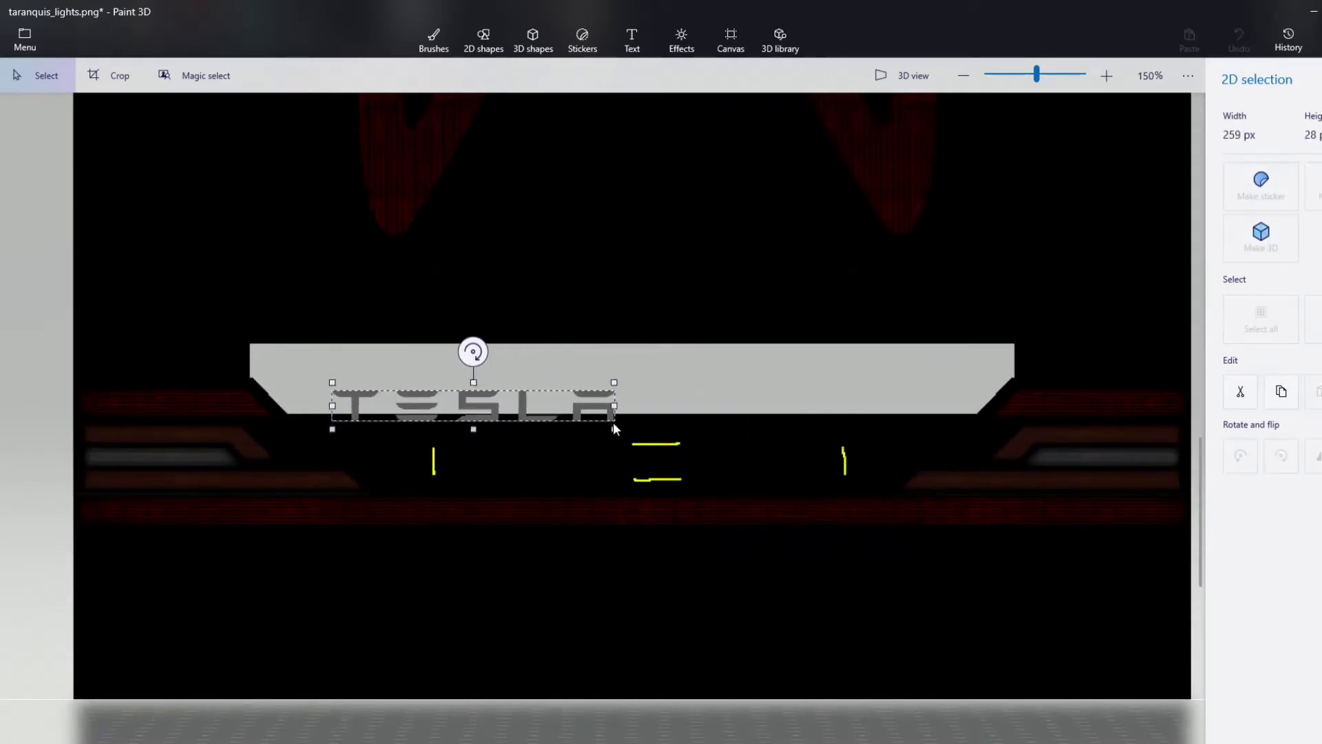
- Move the TESLA lettering between the yellow guide marks below the grey bar and rotate it upside down
drag(522, 405, 689, 464)
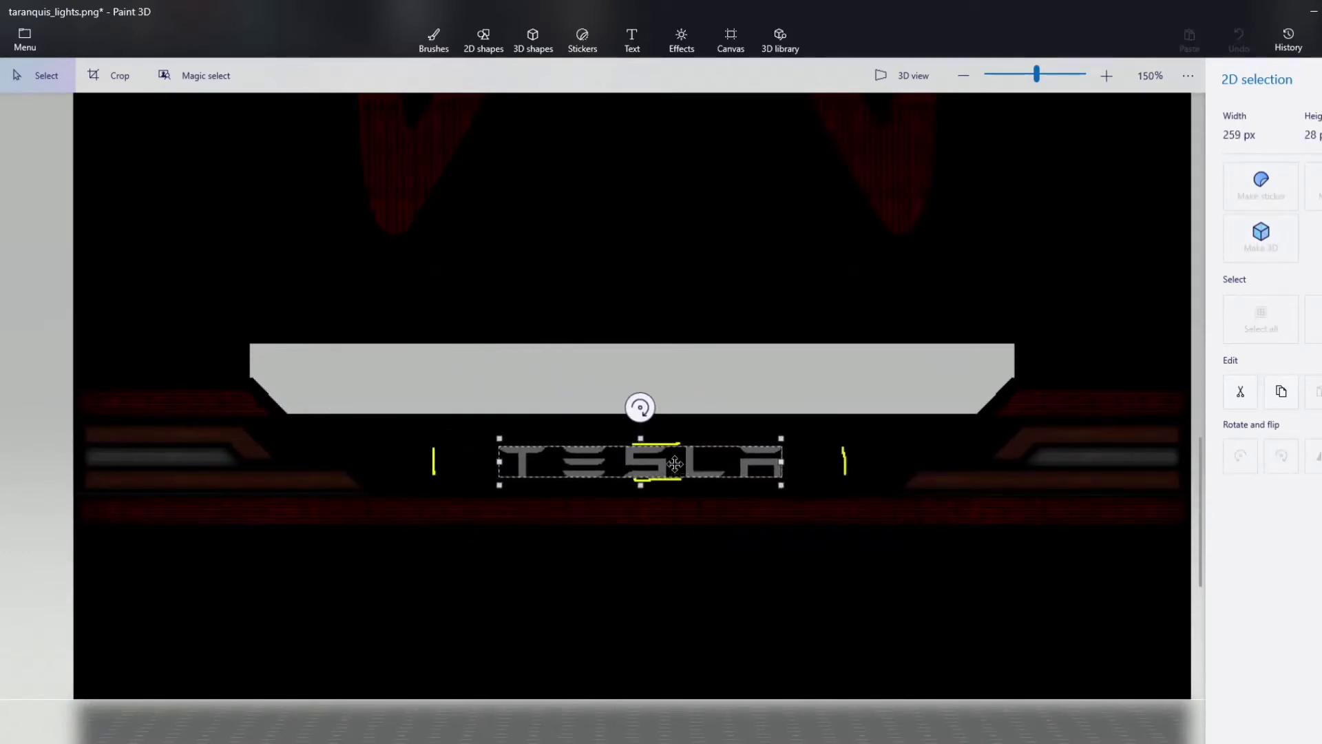
drag(639, 404, 666, 505)
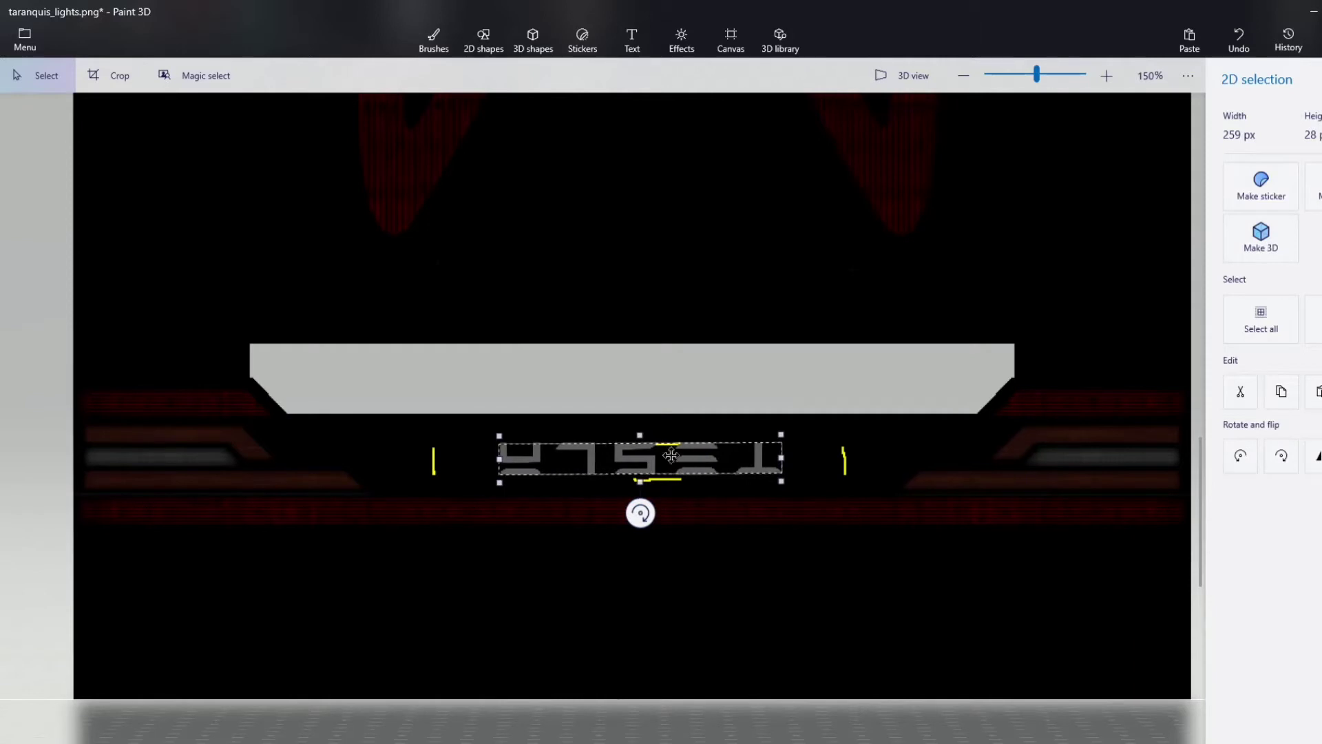
mouse_move(674, 459)
mouse_down()
mouse_move(702, 463)
mouse_move(662, 484)
mouse_move(659, 464)
mouse_up()
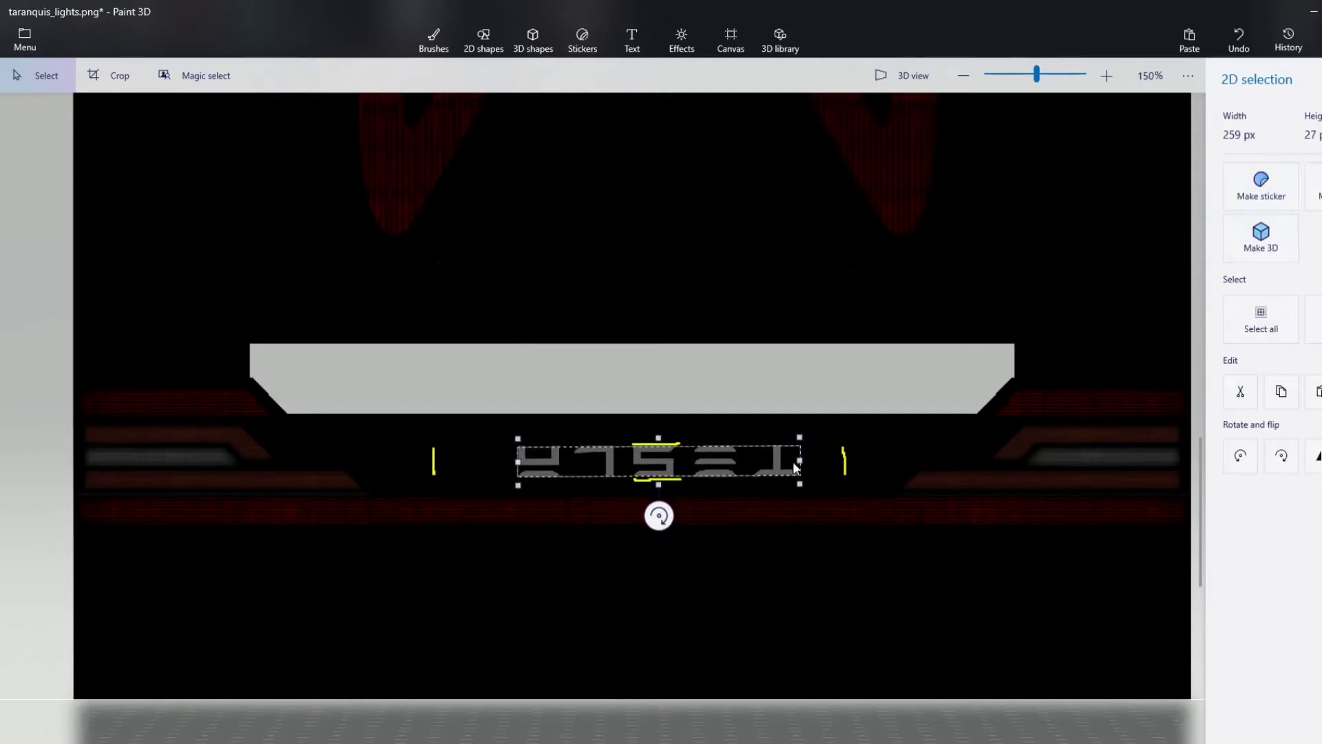
- Stretch the upside-down TESLA lettering to about 368 px wide and 25 px high, fitting it inside the yellow marks
drag(799, 460, 841, 461)
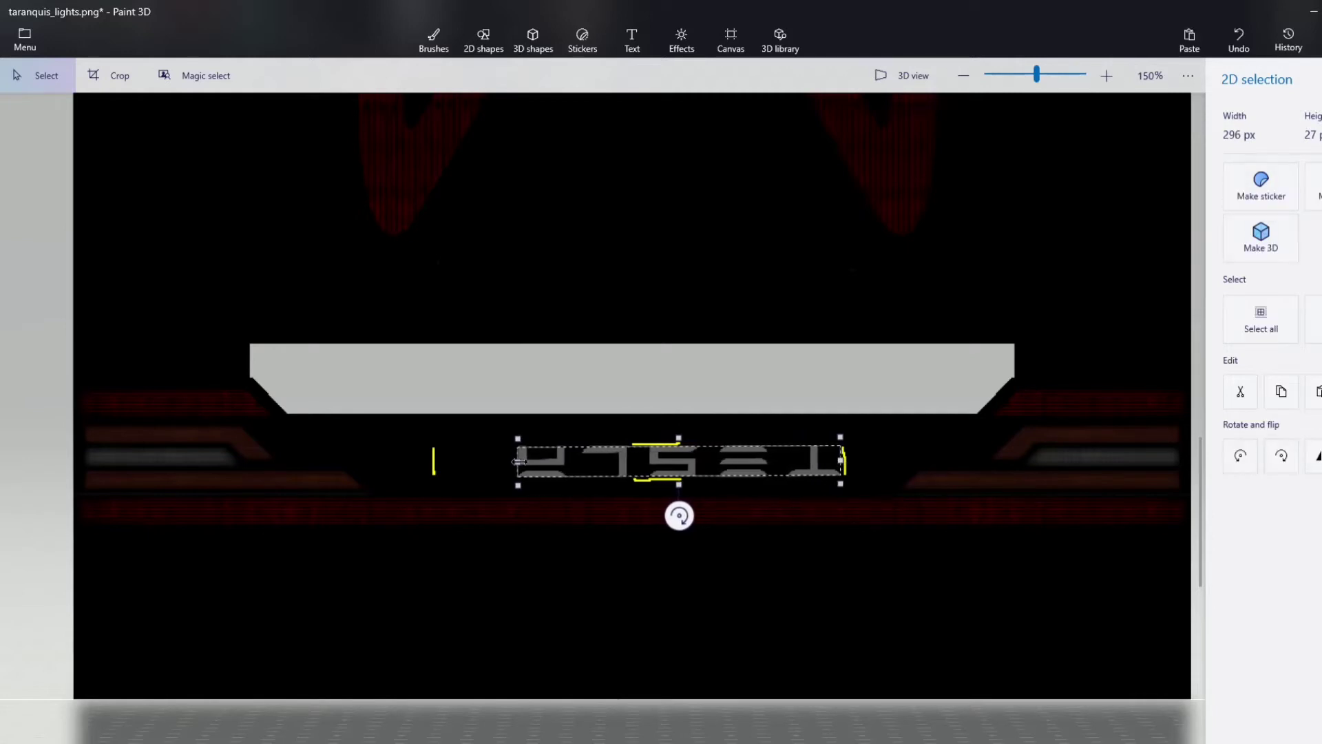
drag(518, 462, 438, 461)
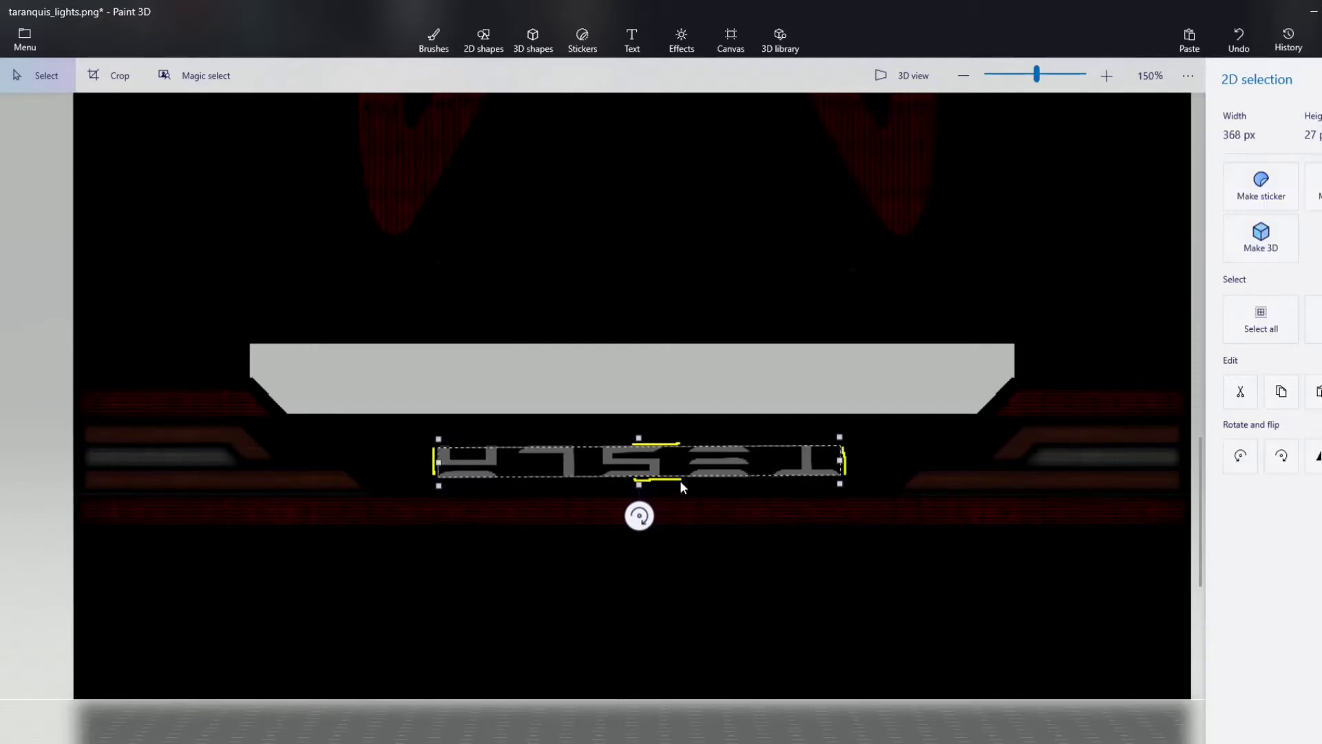
drag(639, 438, 639, 441)
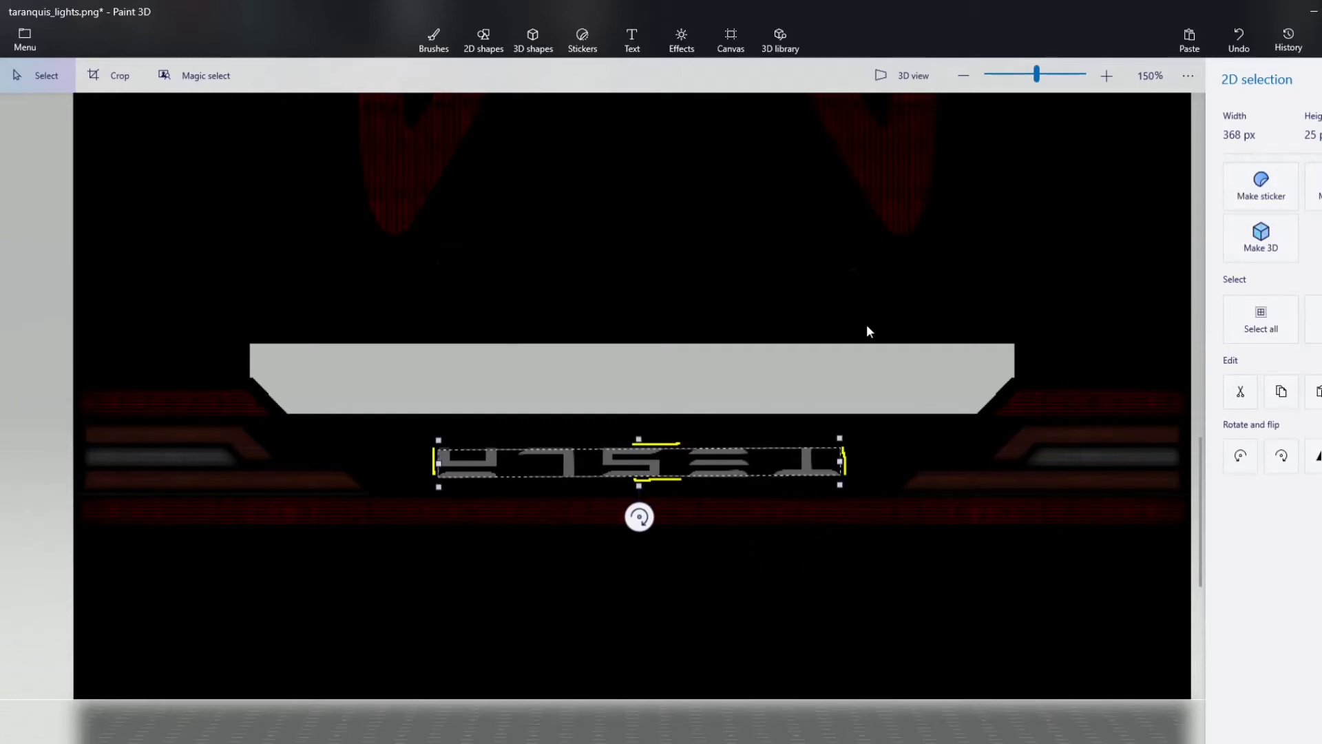
- Paint over the yellow guide marks around the upside-down TESLA lettering with the black Pixel pen
key(b)
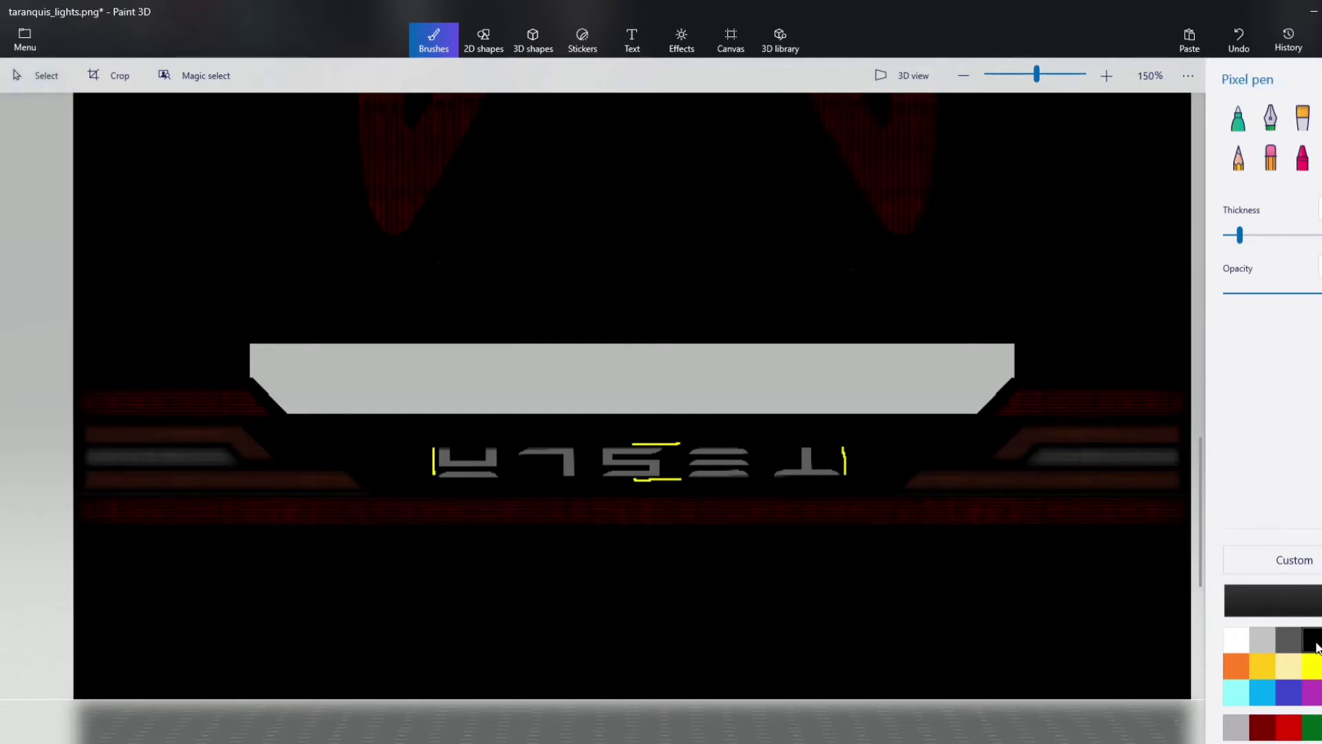
scroll(839, 496, up, 10)
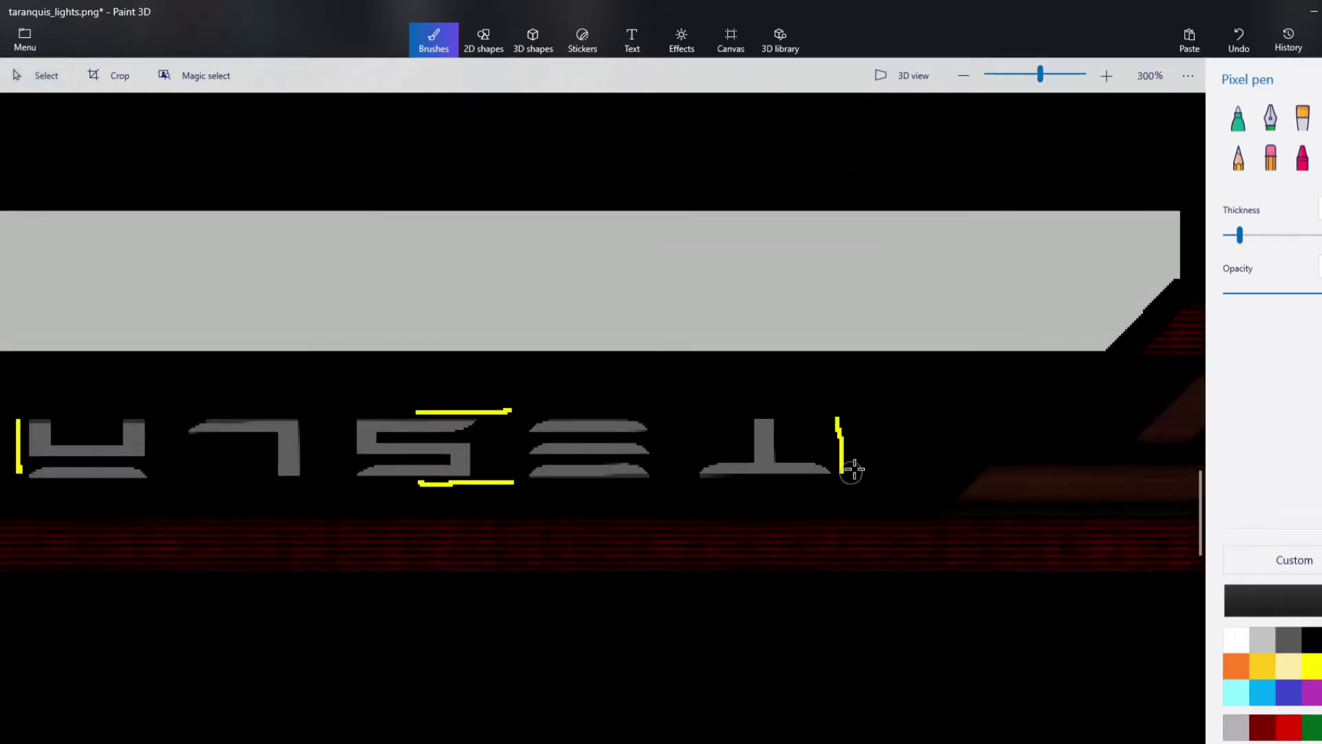
mouse_move(818, 472)
mouse_down()
mouse_move(786, 369)
mouse_move(779, 241)
mouse_up()
scroll(448, 620, down, 10)
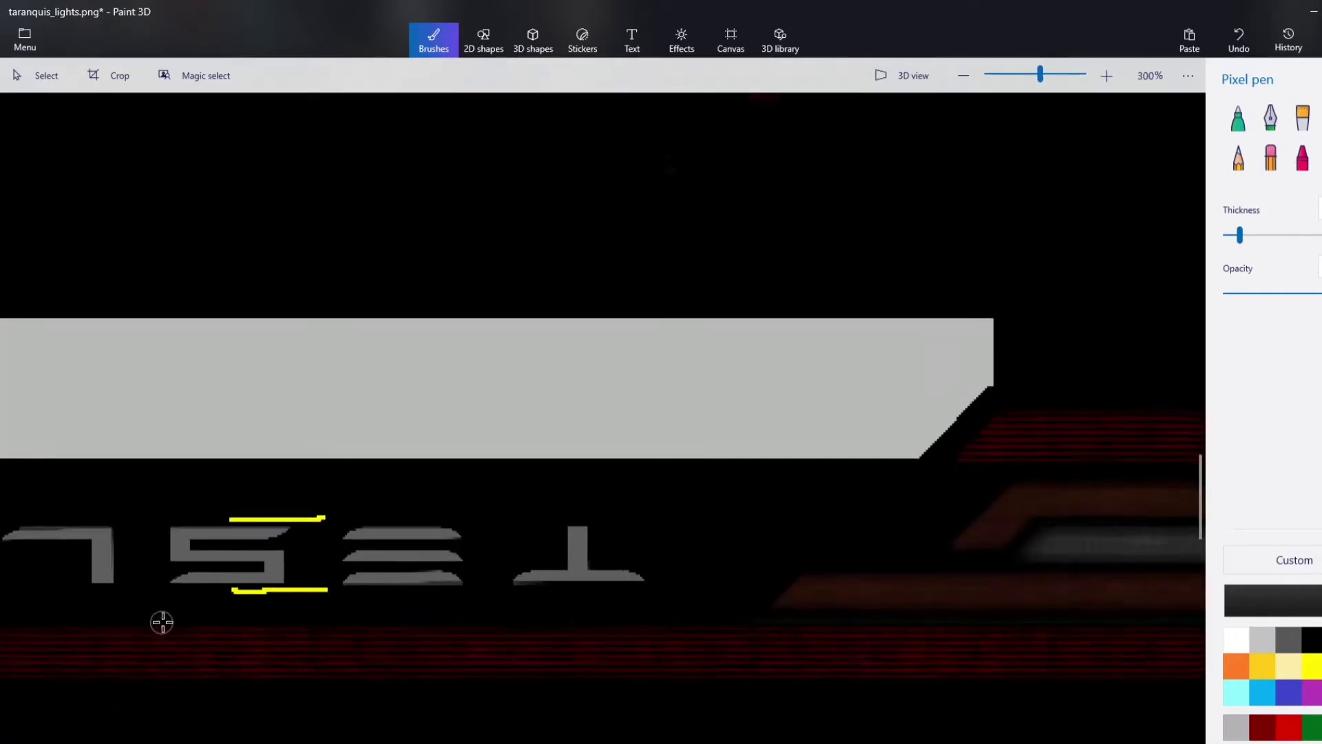
scroll(162, 620, up, 8)
mouse_move(217, 577)
mouse_down()
mouse_move(337, 561)
mouse_move(494, 569)
mouse_move(708, 555)
mouse_up()
mouse_move(703, 186)
mouse_down()
mouse_move(523, 121)
mouse_move(238, 125)
mouse_up()
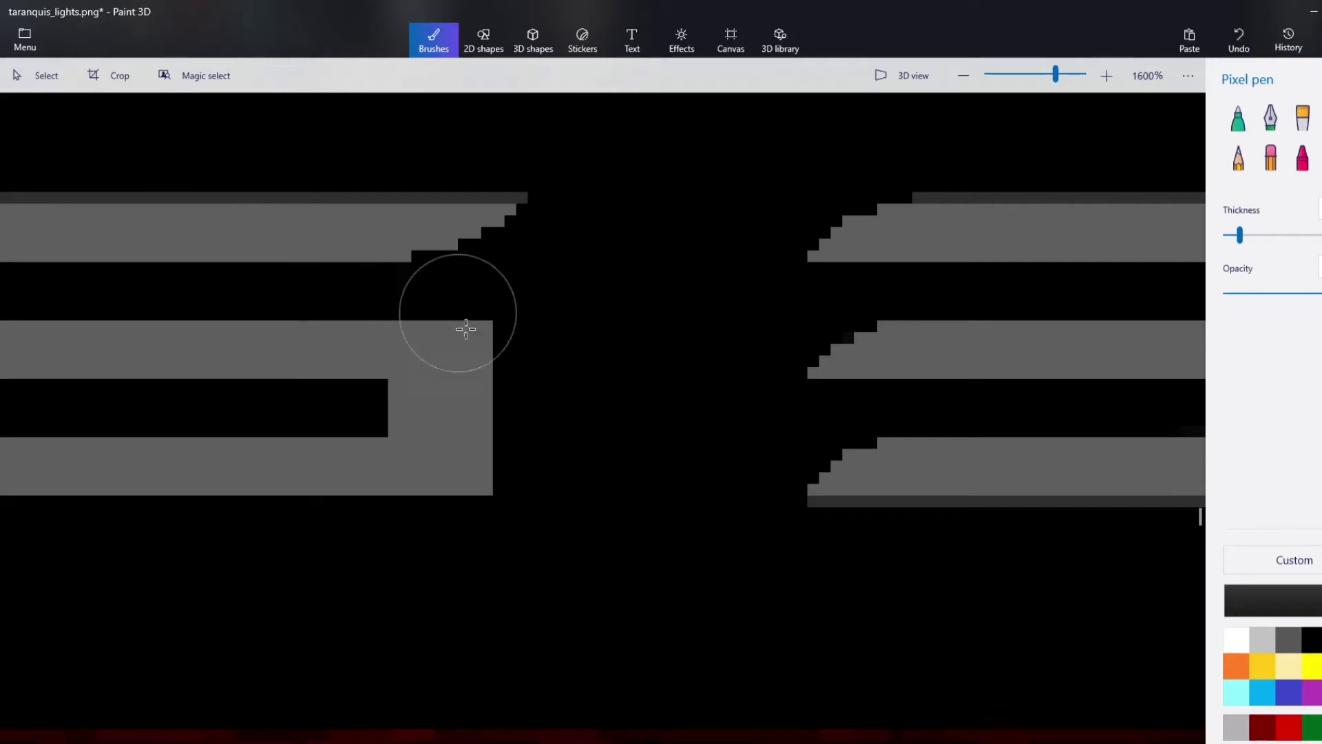
scroll(448, 535, down, 10)
scroll(173, 534, up, 3)
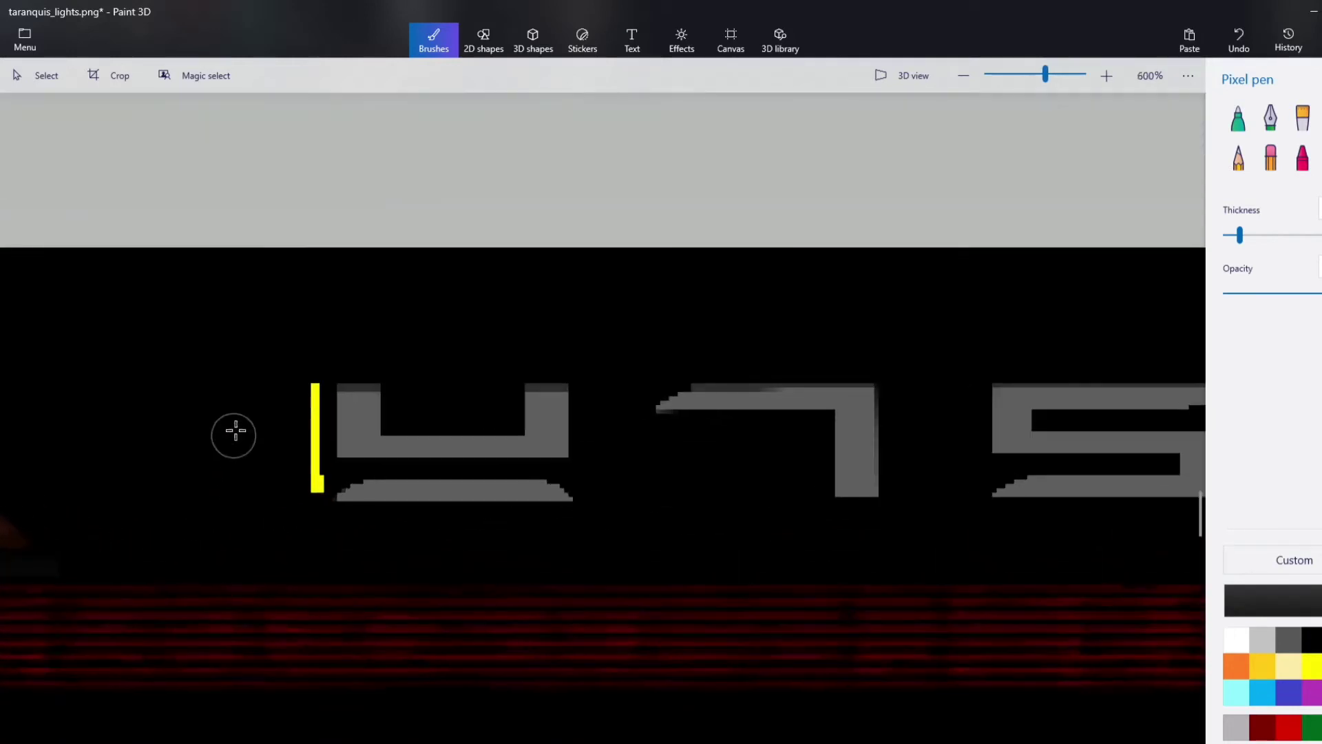
drag(298, 364, 307, 456)
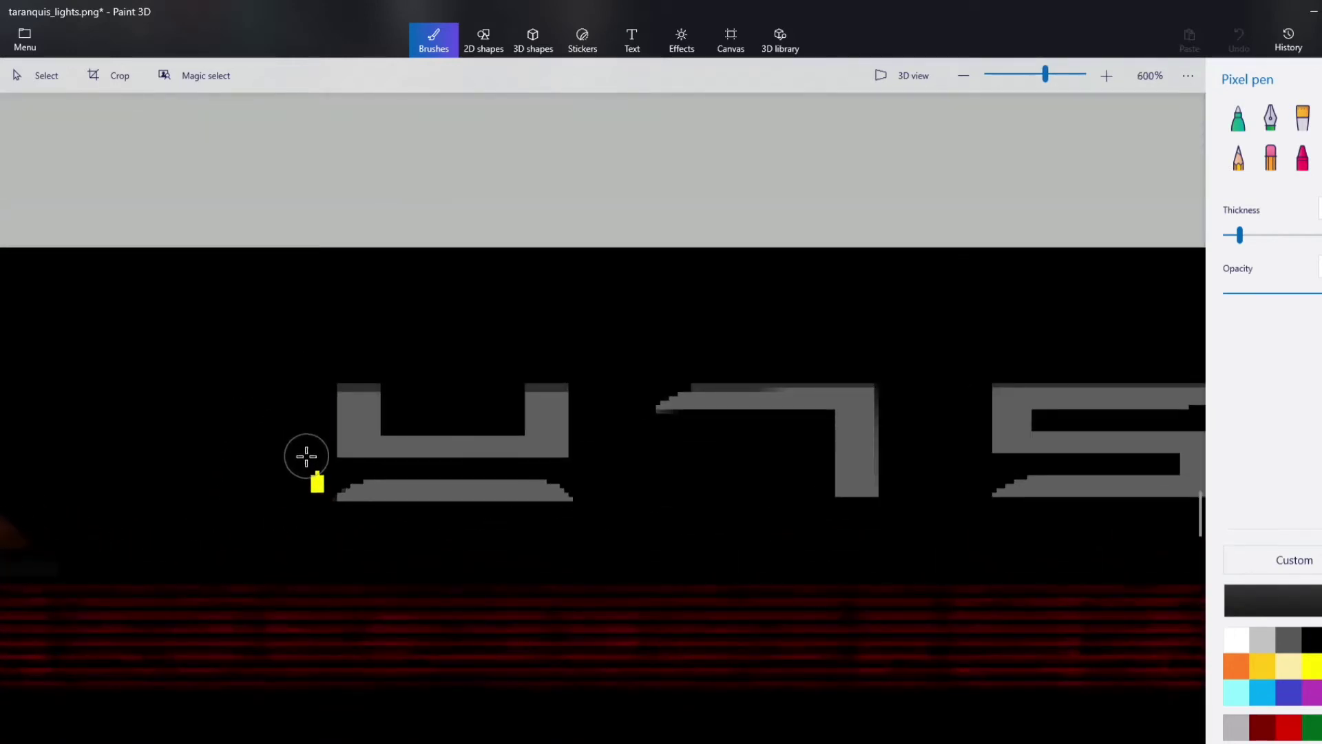
scroll(366, 561, down, 8)
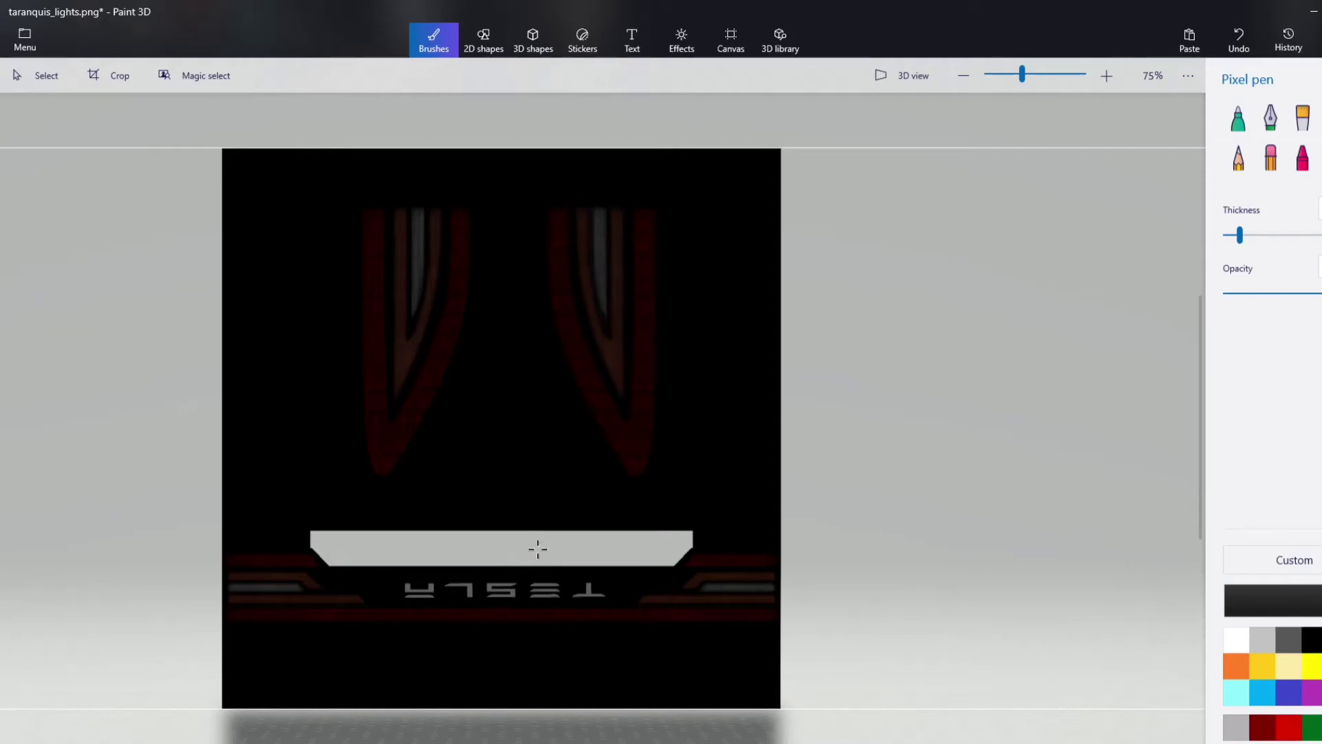
- Start a custom crop and trim both empty sides of the canvas close to the texture, about 1088 px wide
scroll(602, 538, down, 6)
scroll(676, 528, down, 2)
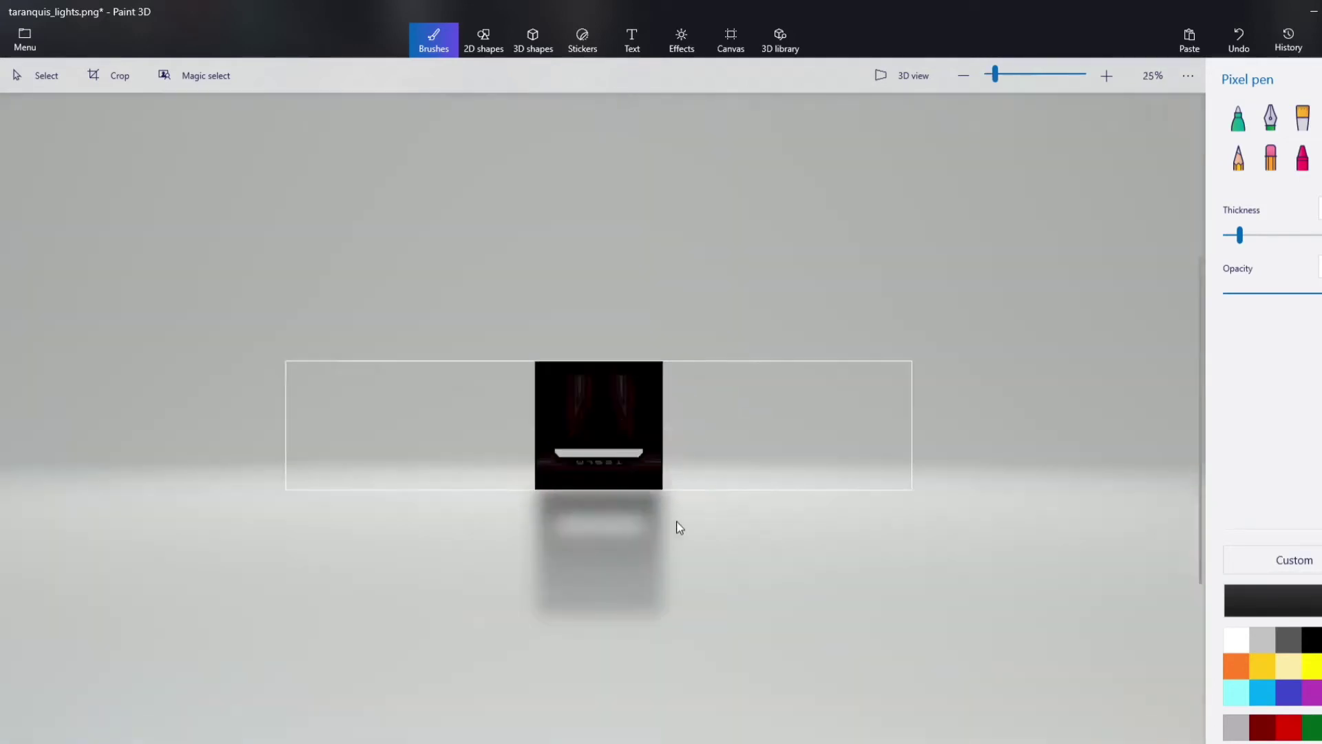
scroll(673, 523, up, 3)
scroll(632, 528, down, 3)
scroll(628, 526, up, 3)
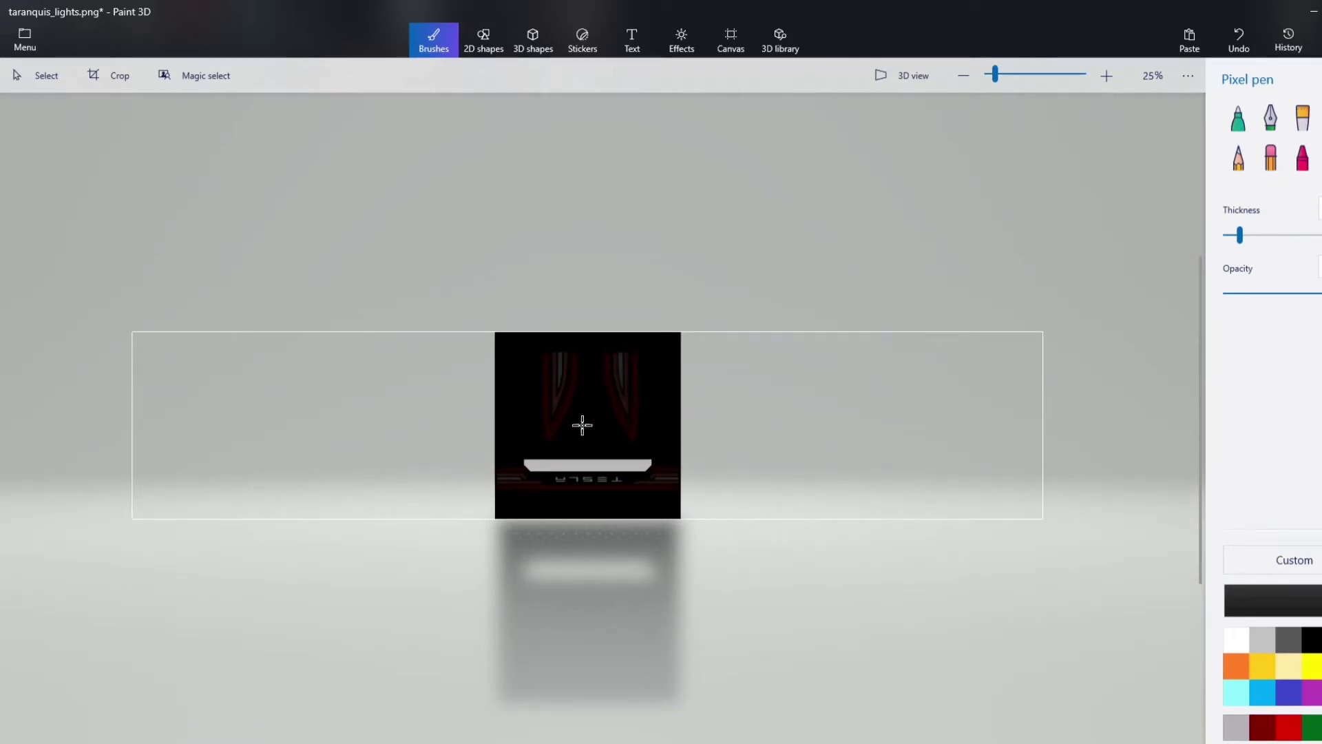
click(101, 83)
drag(132, 427, 490, 513)
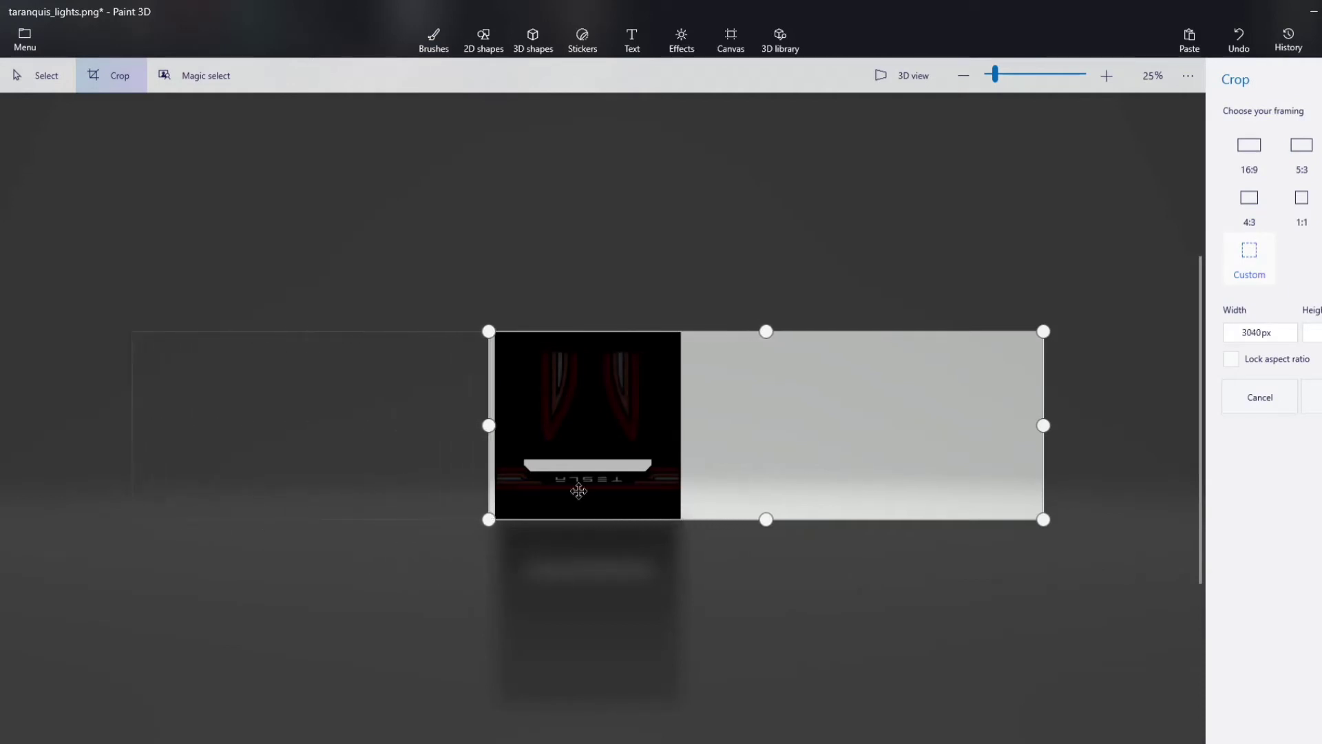
drag(1032, 425, 689, 475)
- Tighten the crop frame to the texture's left and right edges at 1024 px wide and apply the crop
scroll(516, 427, up, 10)
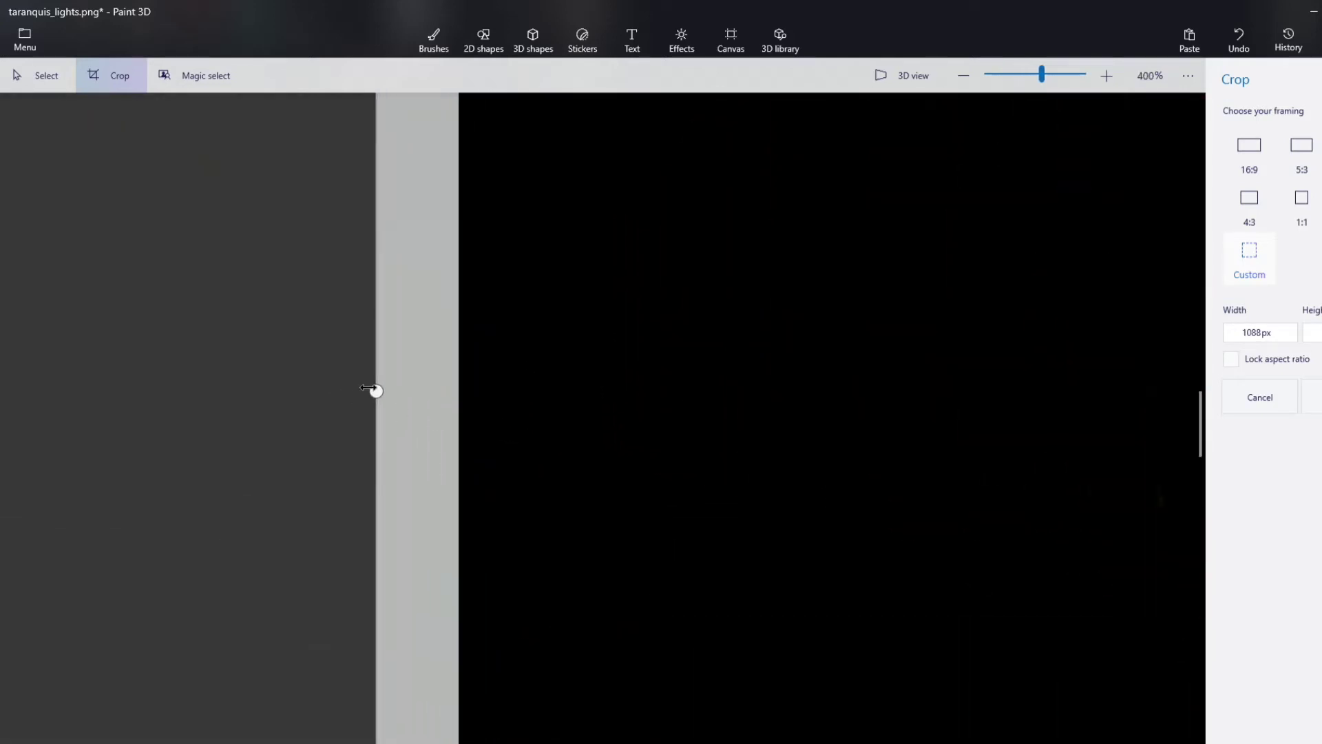
drag(369, 388, 452, 434)
scroll(540, 423, down, 6)
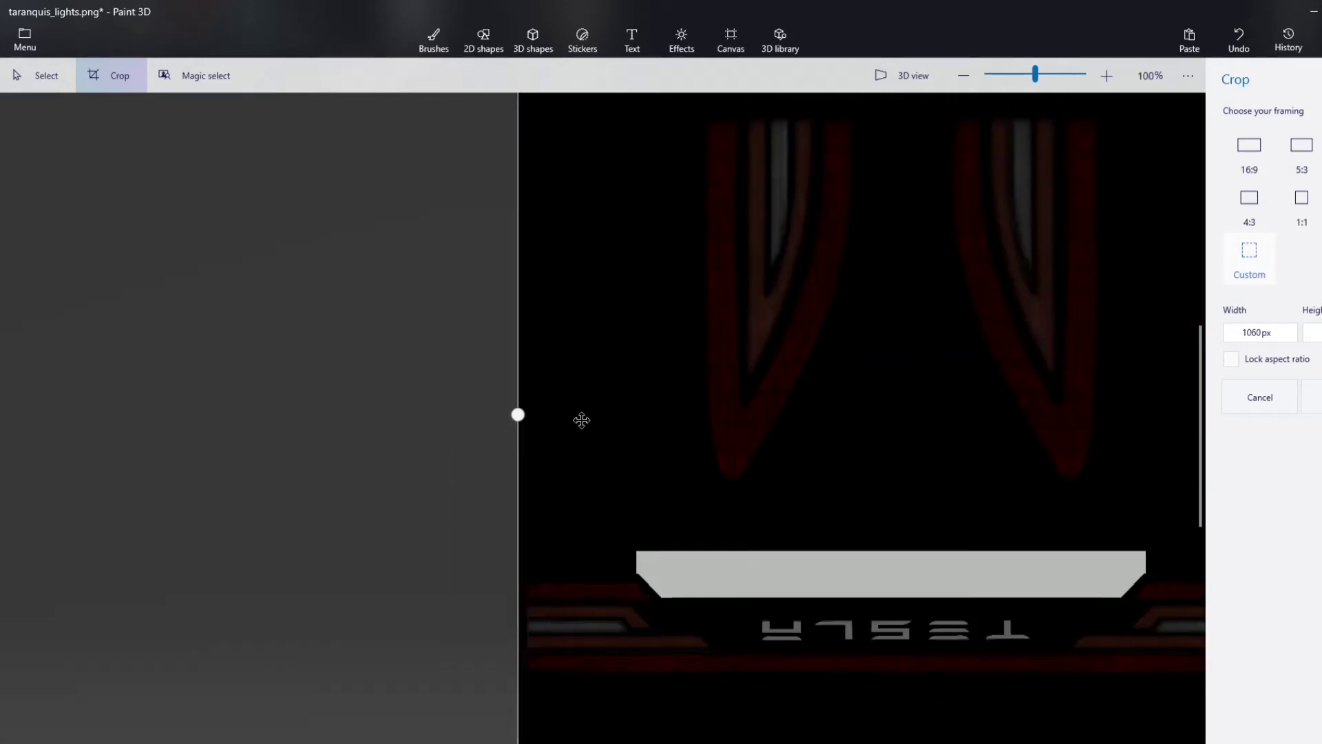
scroll(582, 420, down, 2)
scroll(1167, 423, up, 3)
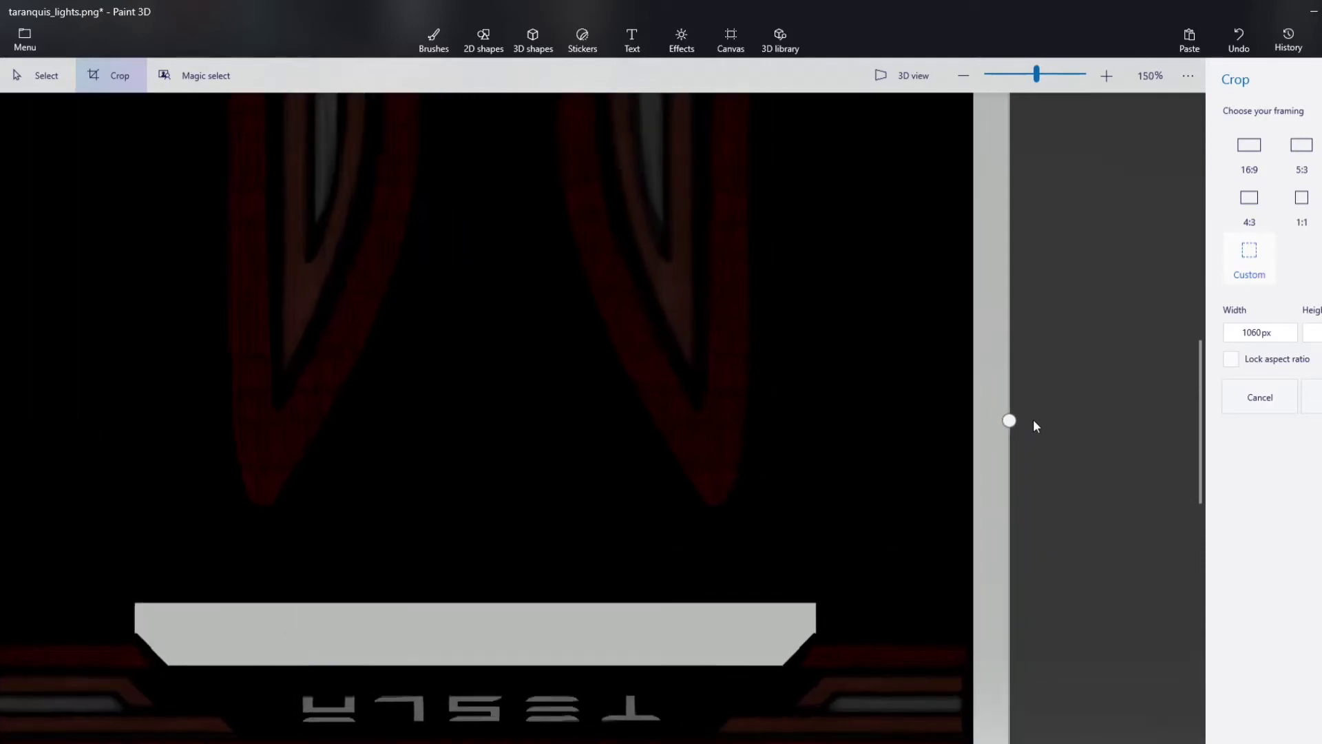
scroll(1033, 425, up, 4)
drag(960, 417, 858, 460)
scroll(821, 451, down, 2)
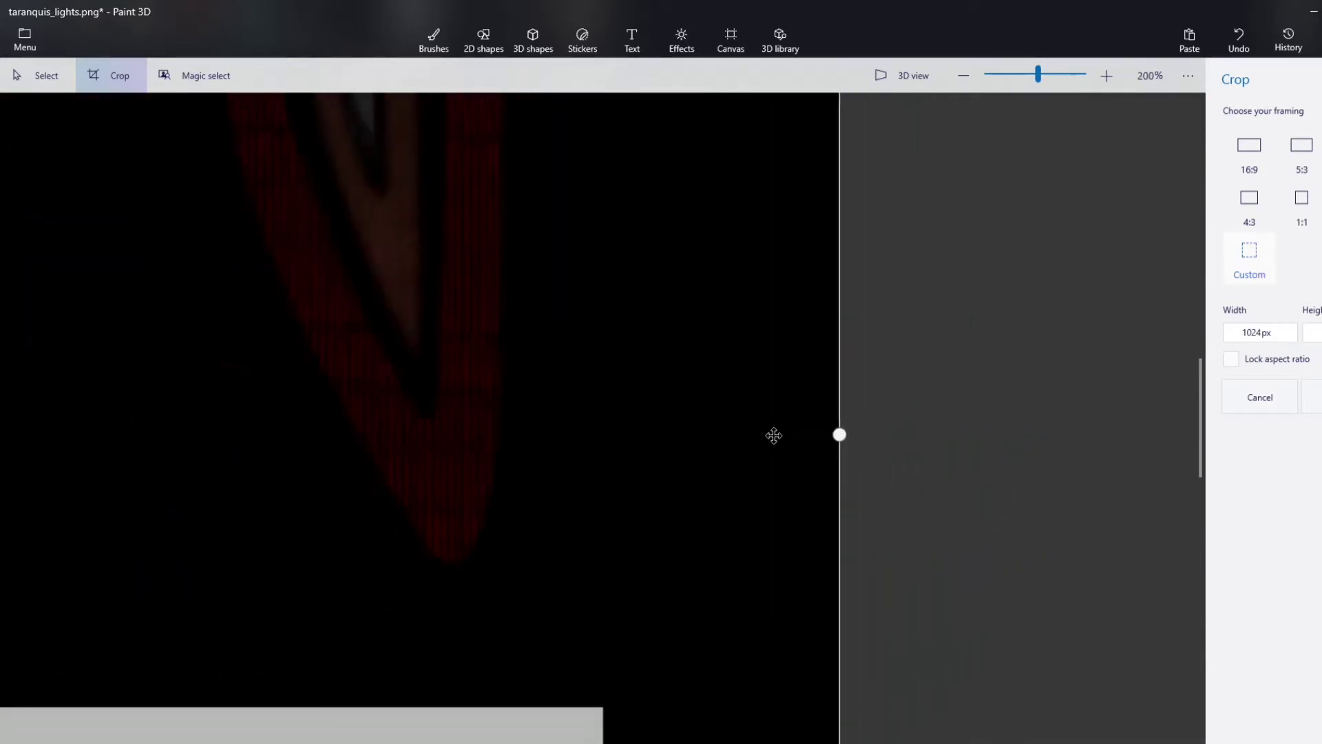
scroll(774, 435, down, 2)
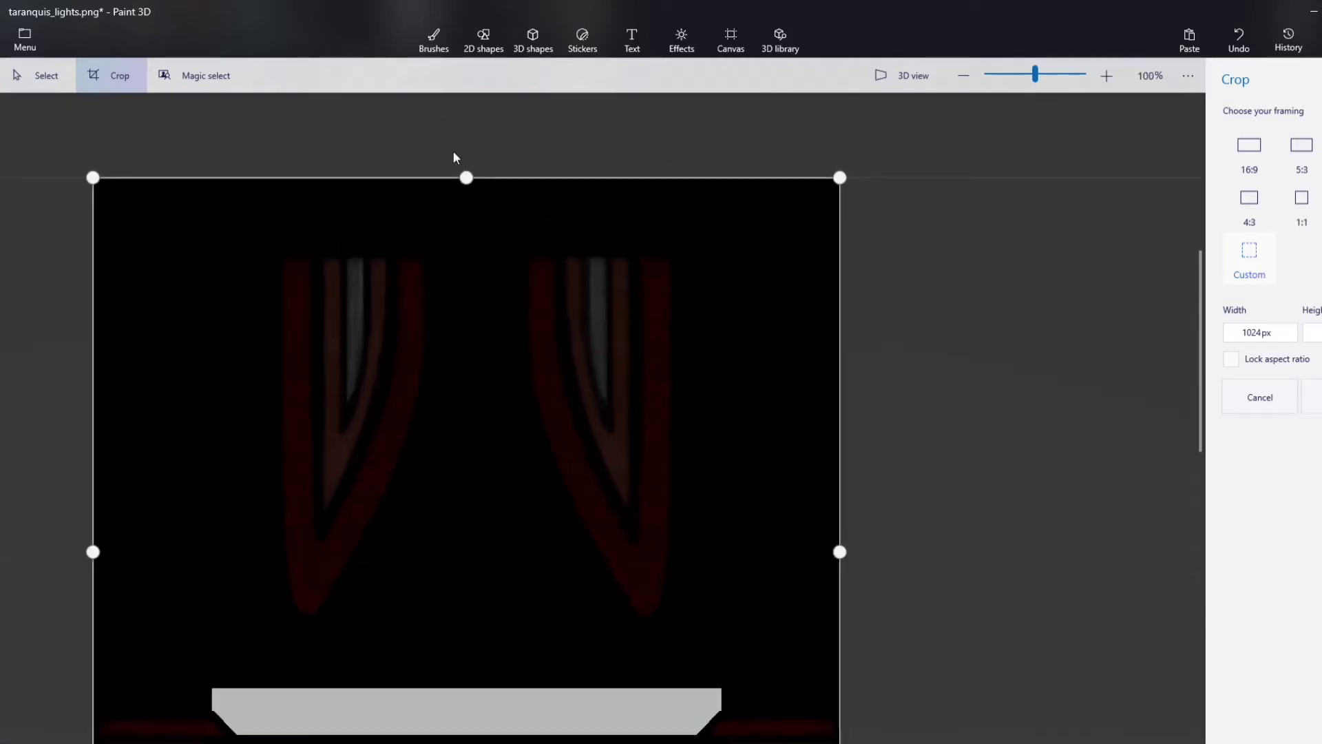
scroll(454, 159, up, 1)
scroll(452, 197, down, 3)
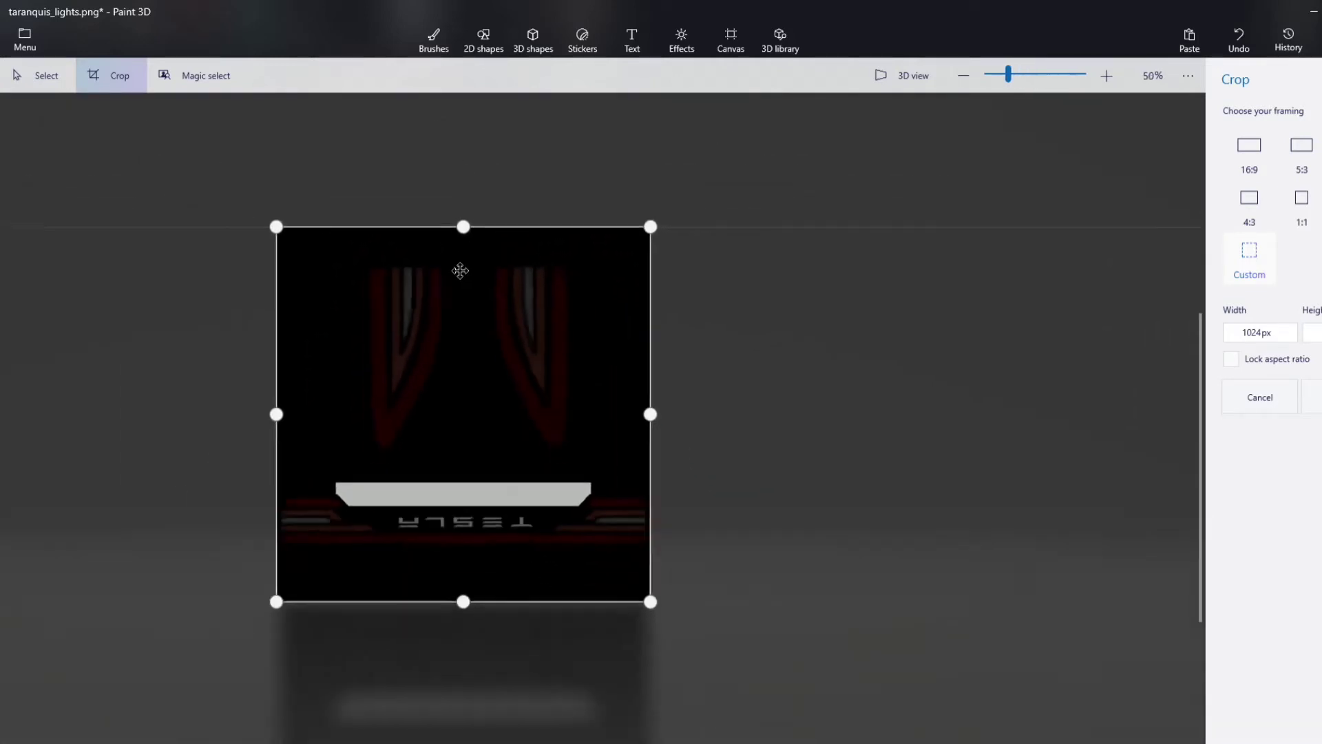
scroll(457, 446, down, 1)
click(1312, 397)
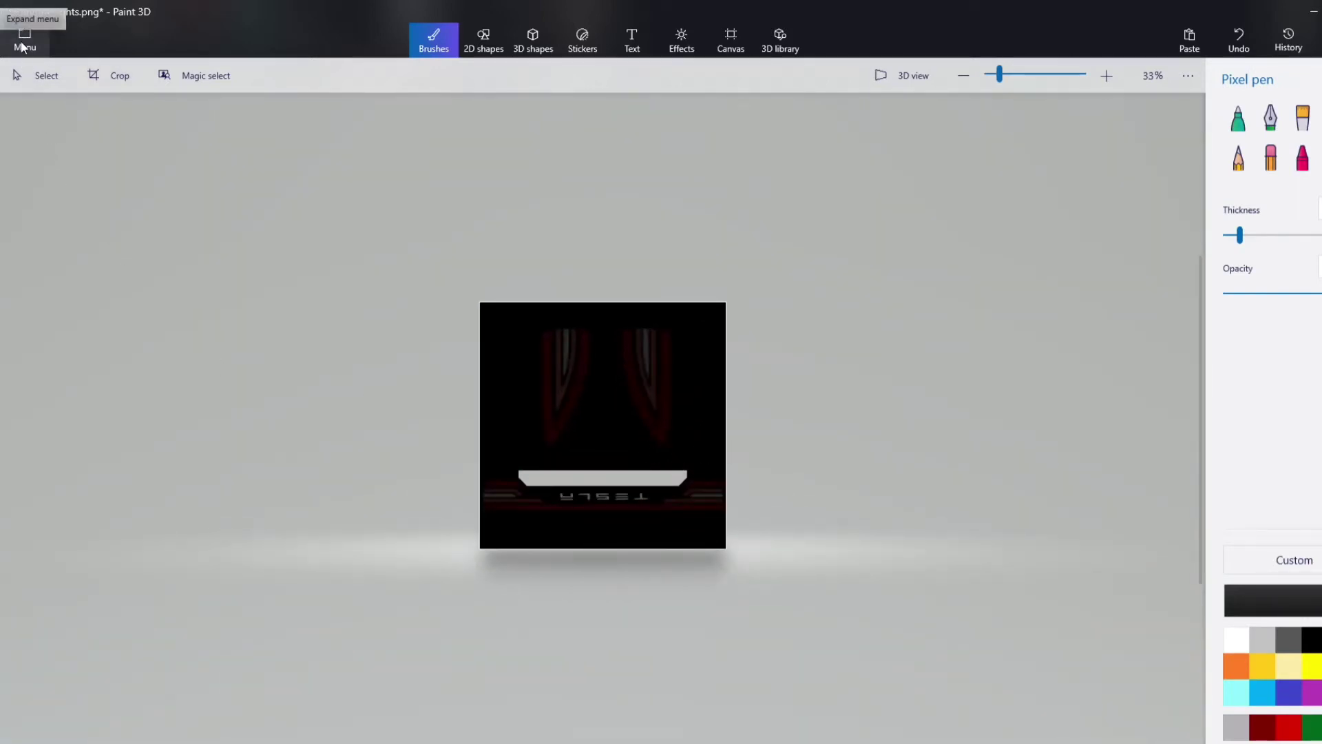
- Save the edited taranquis_lights texture and close it
click(24, 43)
click(53, 196)
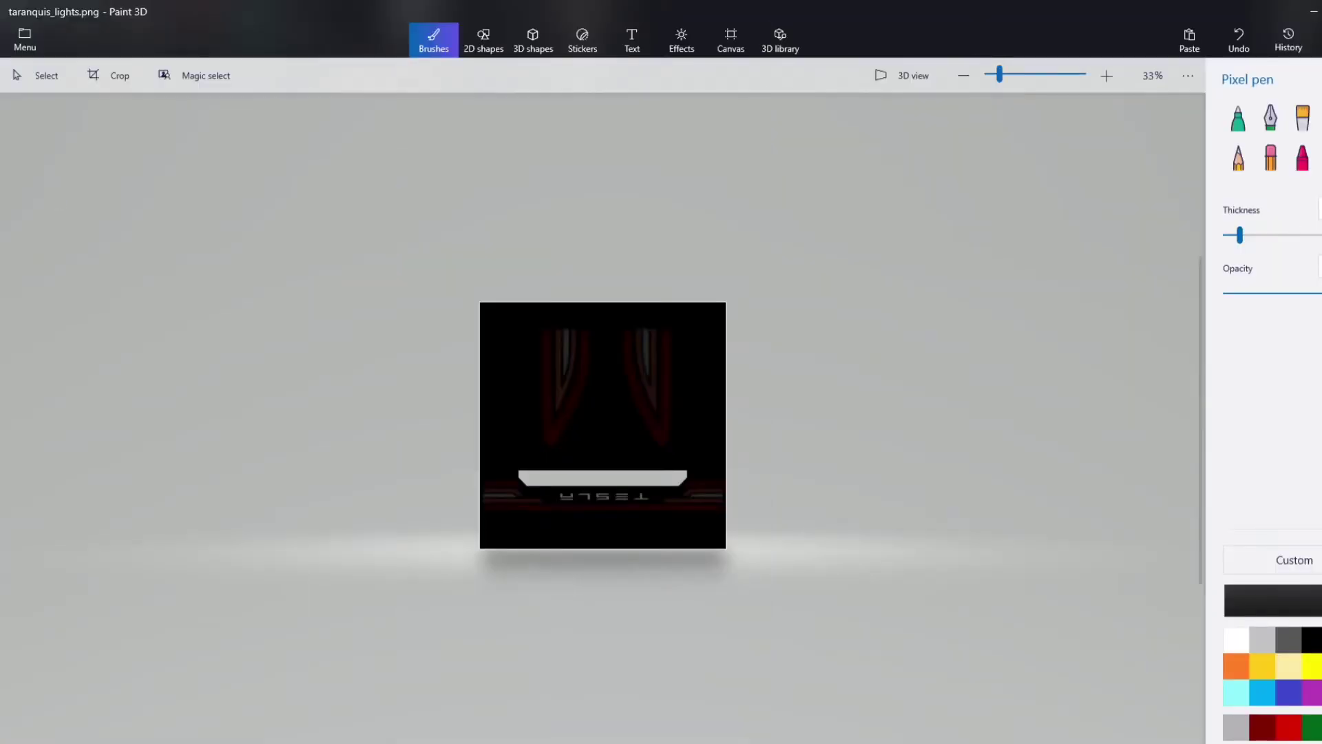
key(alt+F4)
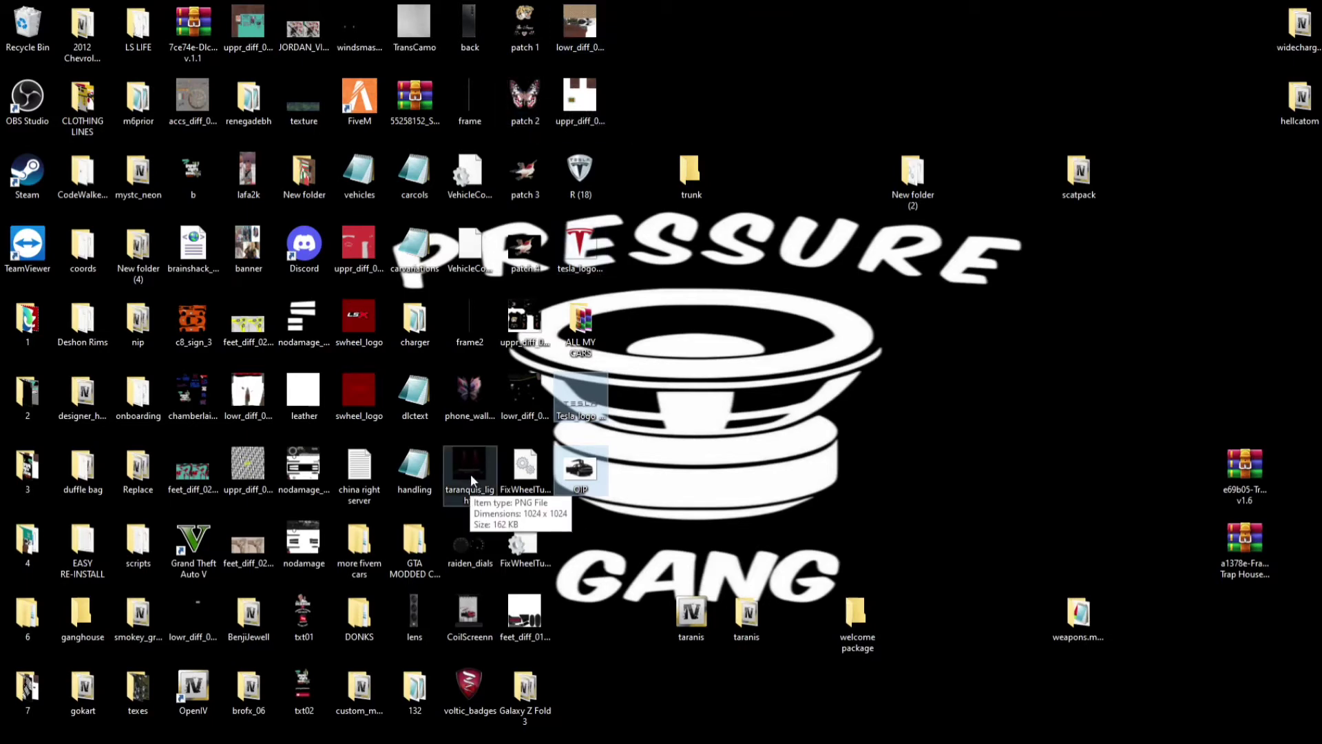
- Open raiden_dials from the desktop in Paint 3D and insert tesla_logo_PNG19 into it
right_click(473, 548)
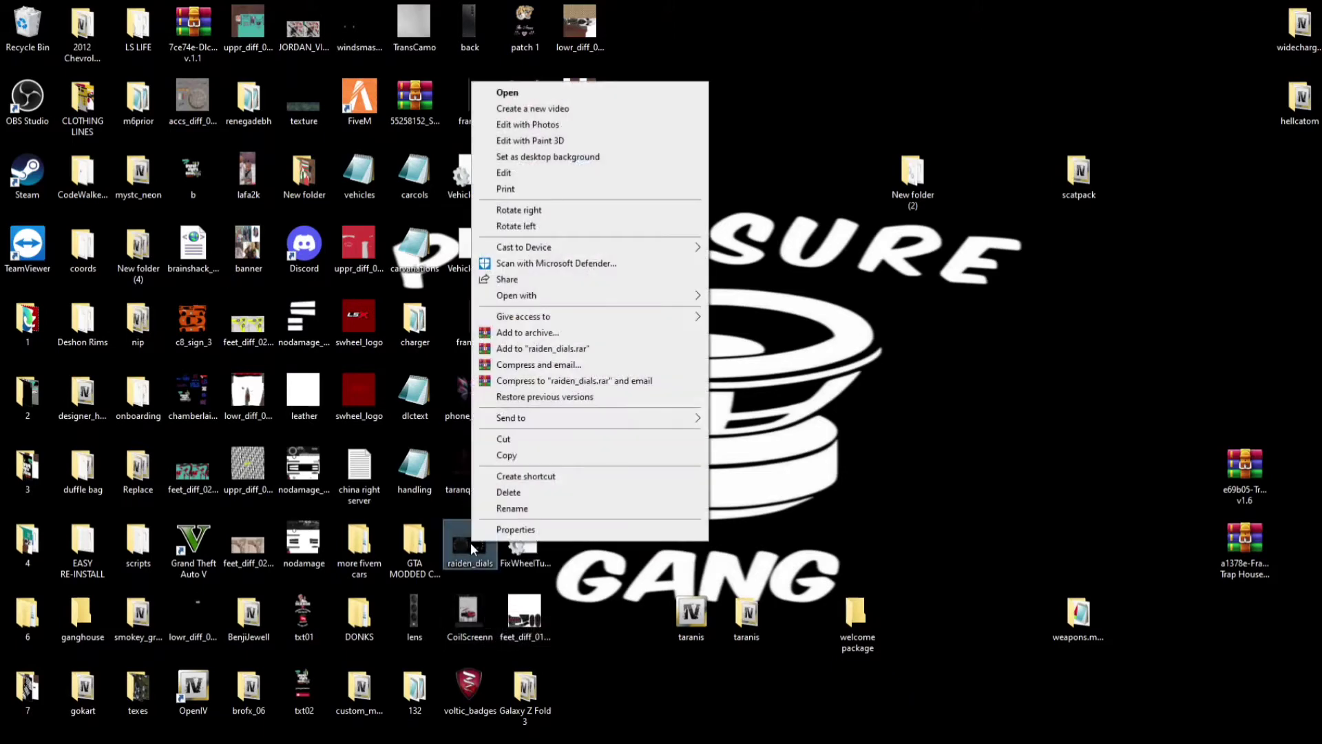
click(533, 142)
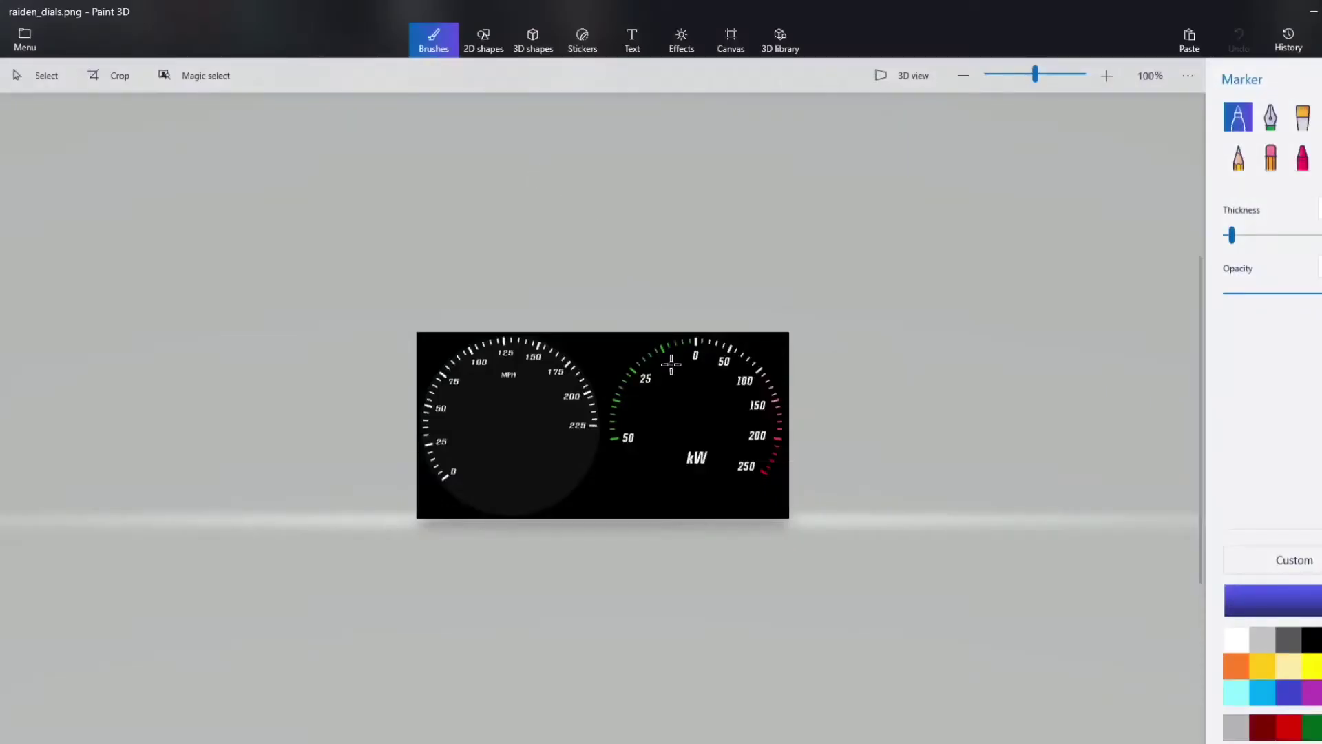
click(26, 40)
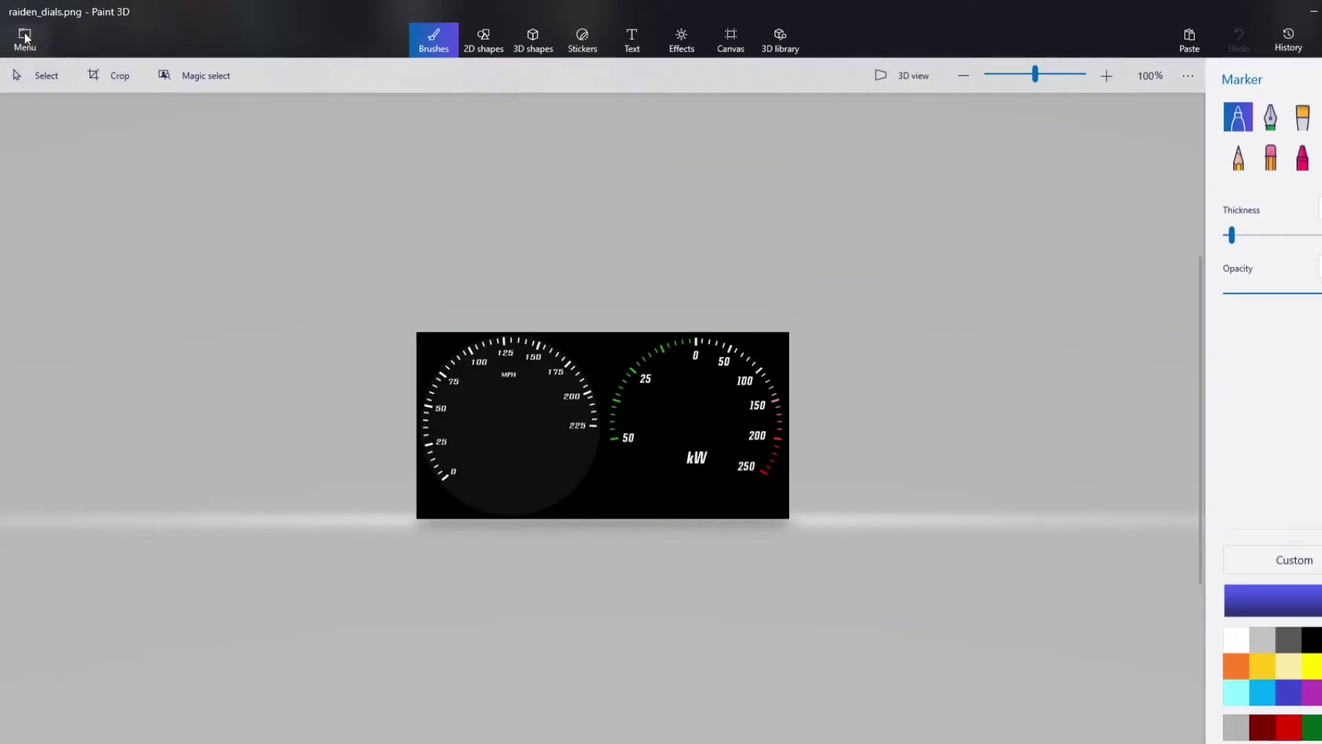
click(47, 164)
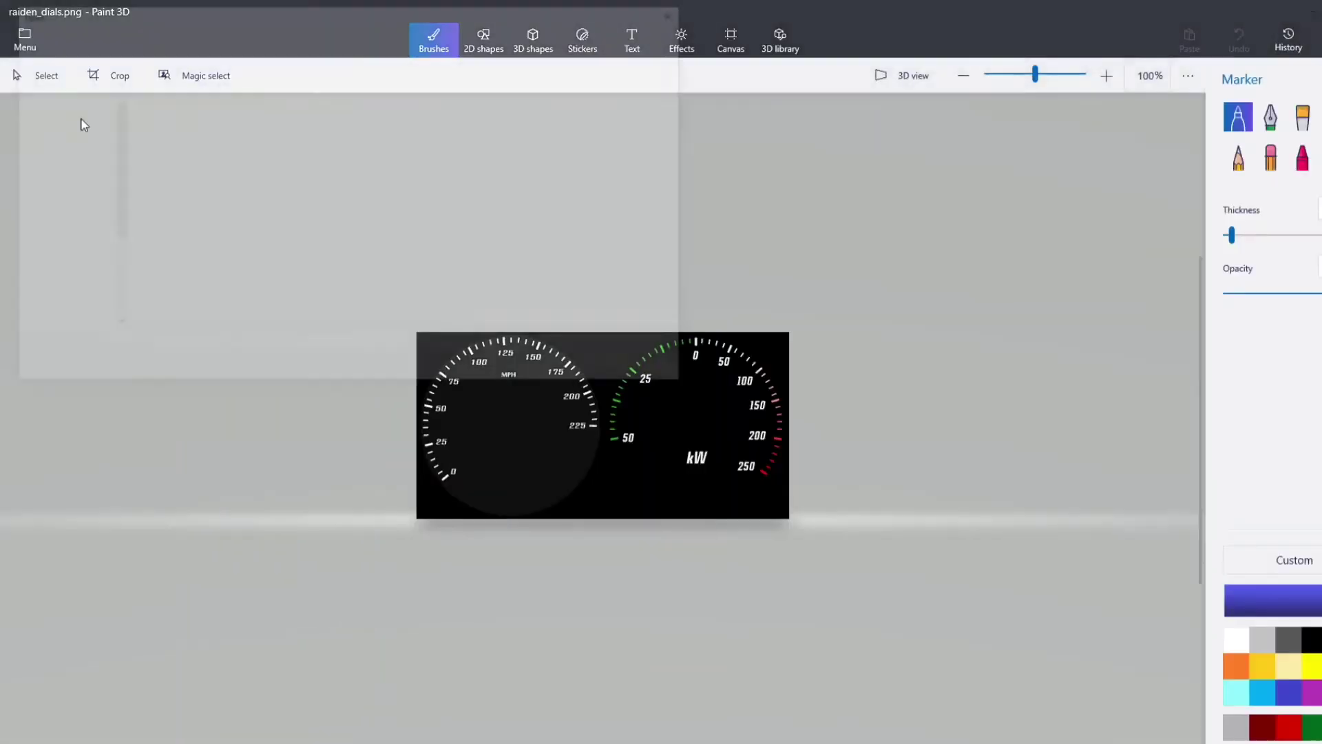
scroll(505, 208, down, 2)
scroll(505, 208, down, 8)
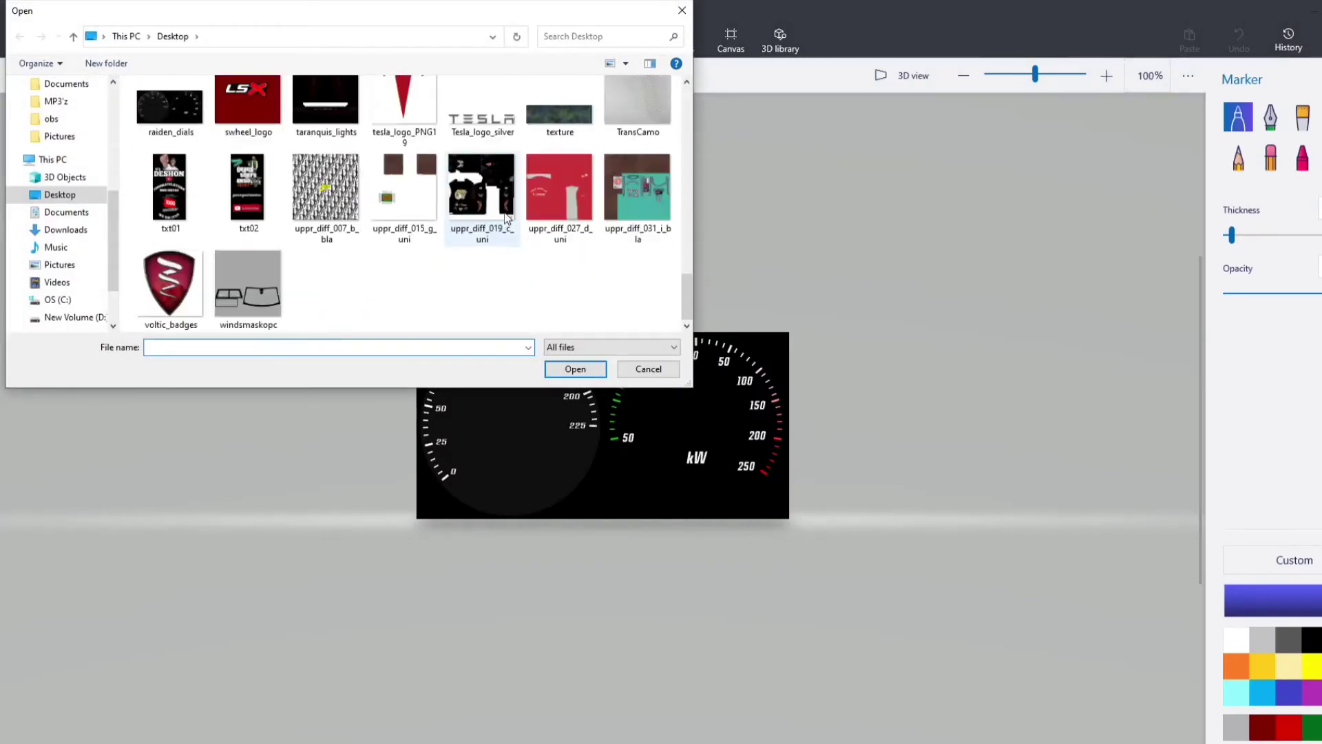
click(398, 115)
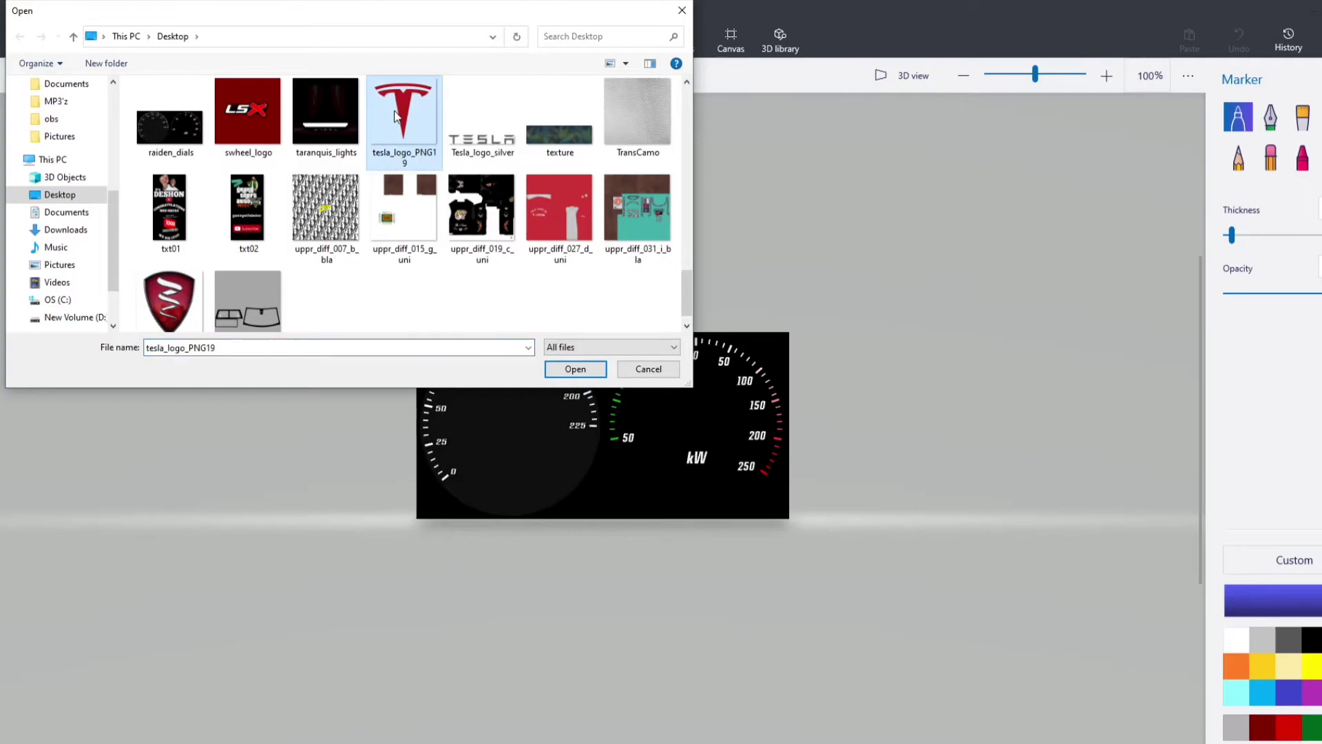
click(574, 370)
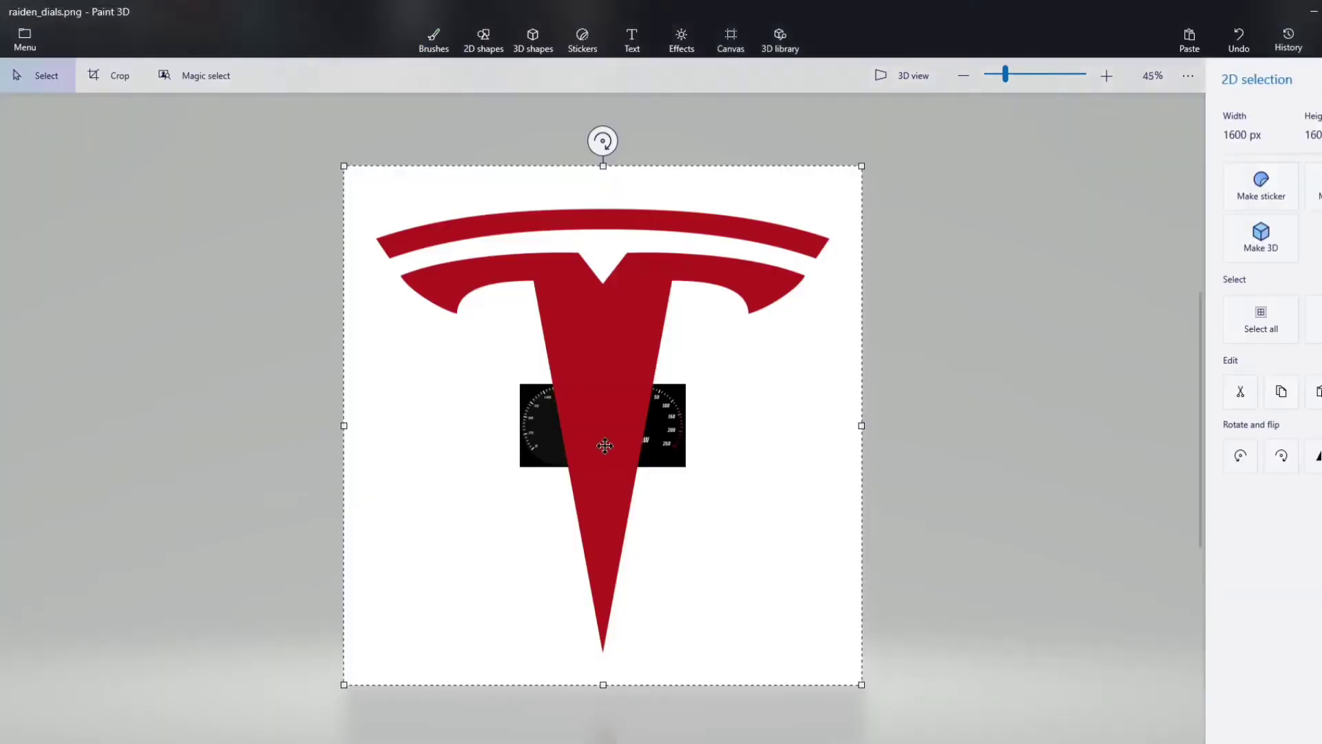
- Shrink the inserted Tesla logo to about 140 by 110 px and place it over the MPH dial
drag(864, 685, 443, 242)
drag(405, 189, 574, 415)
scroll(594, 497, up, 3)
scroll(533, 380, up, 3)
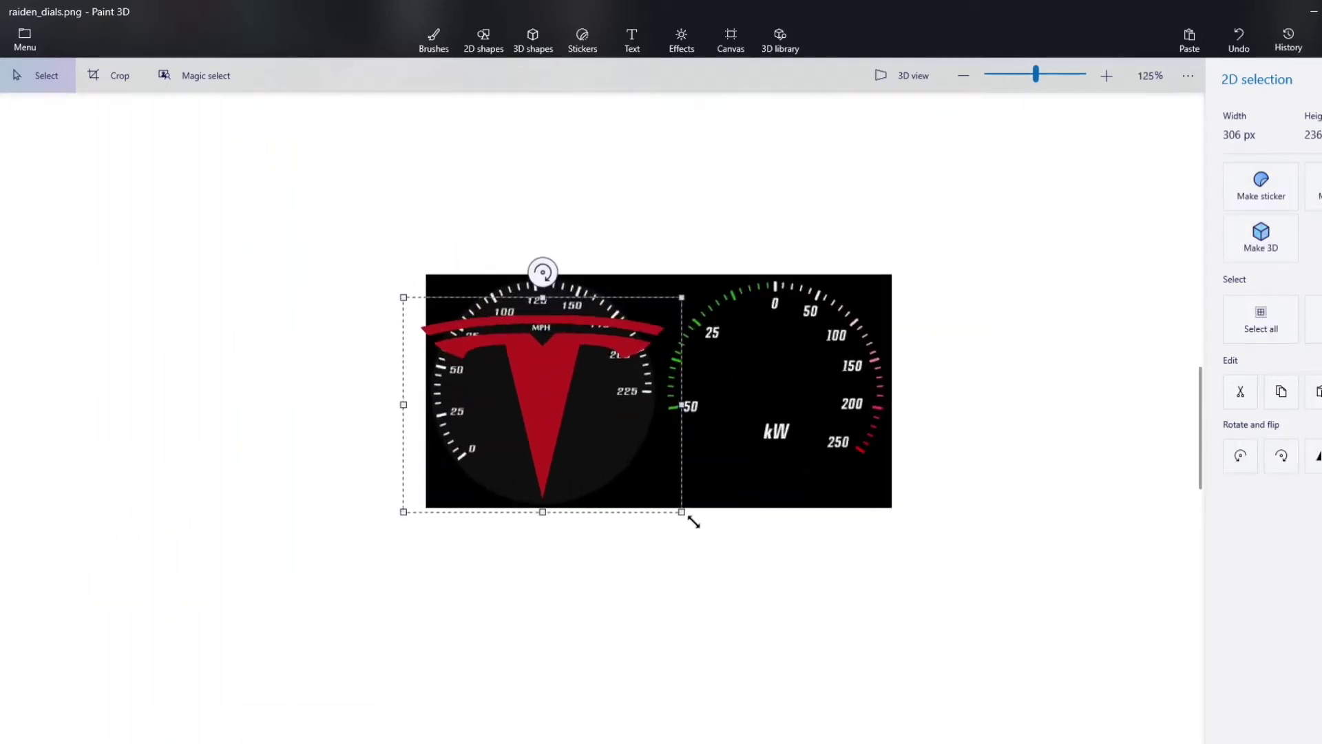
drag(687, 515, 530, 397)
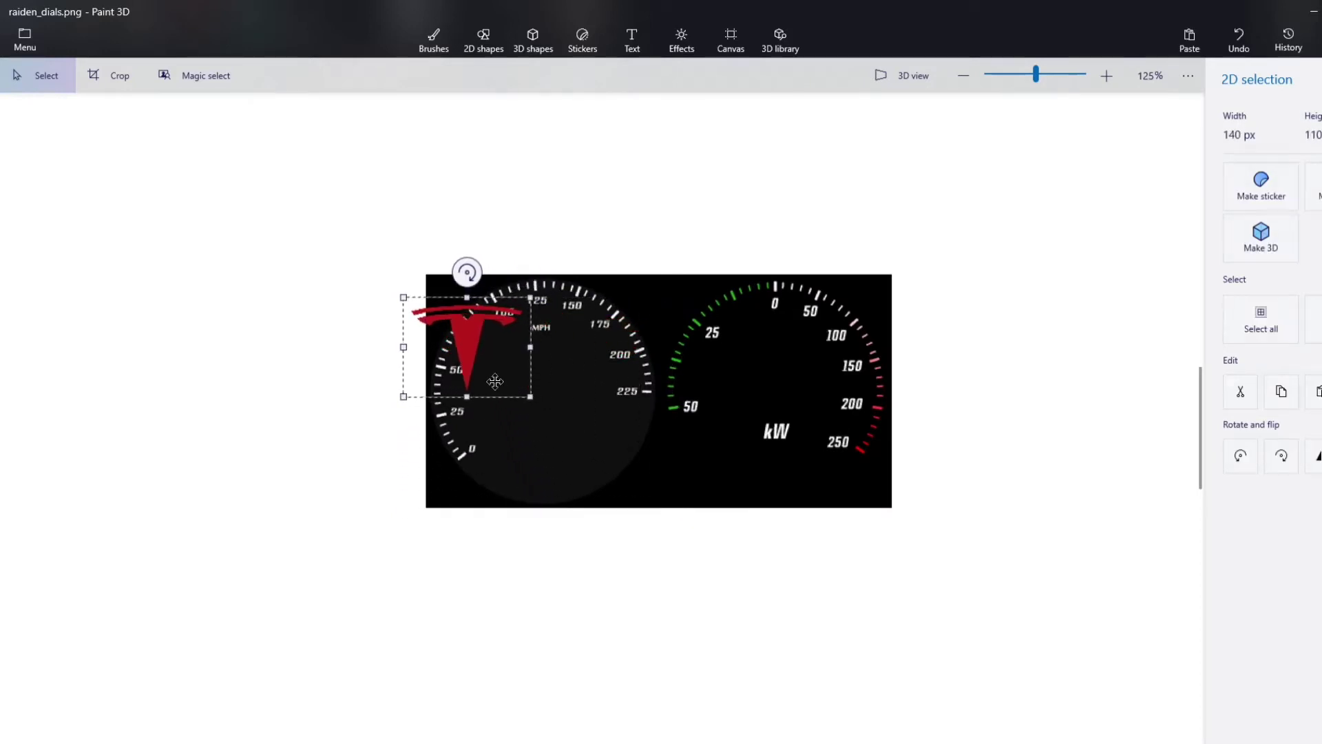
- Center the Tesla logo inside the MPH dial and resize it to about 129 by 144 px
drag(463, 354, 479, 391)
drag(606, 386, 615, 392)
drag(477, 385, 469, 385)
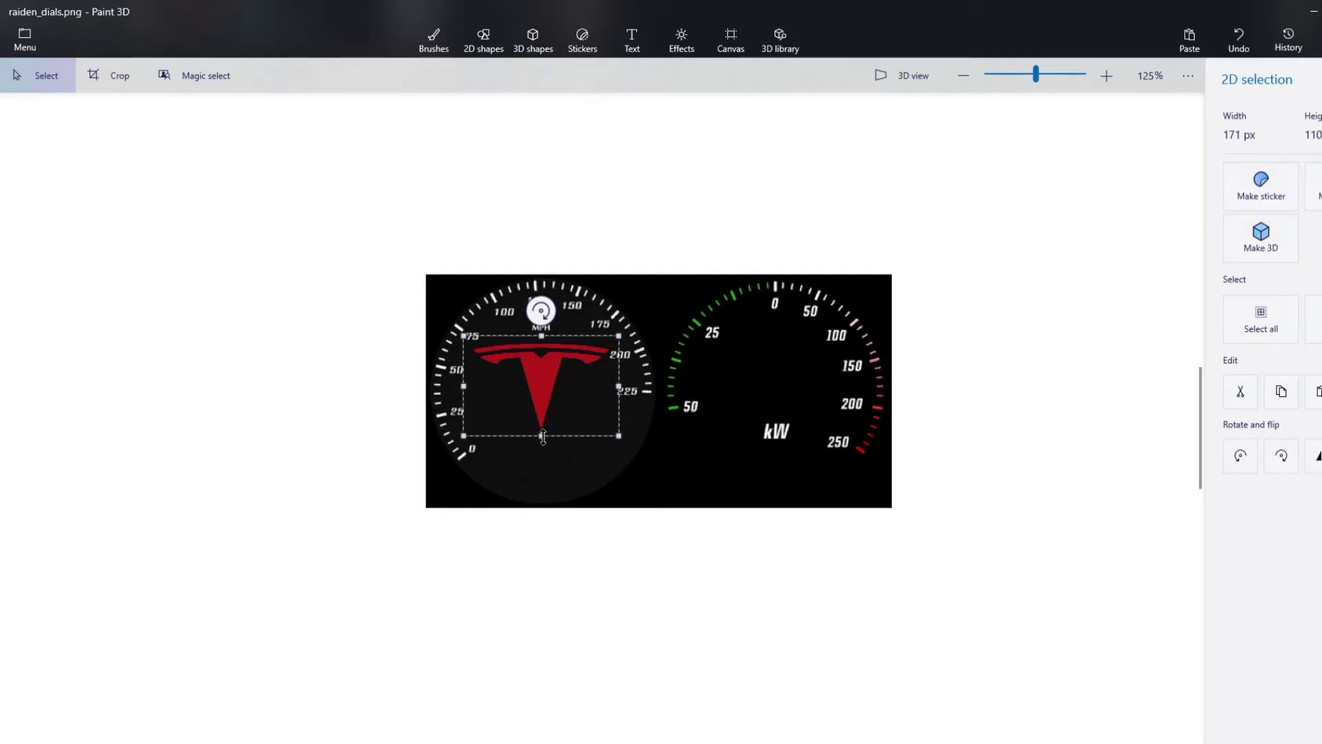
drag(543, 436, 547, 493)
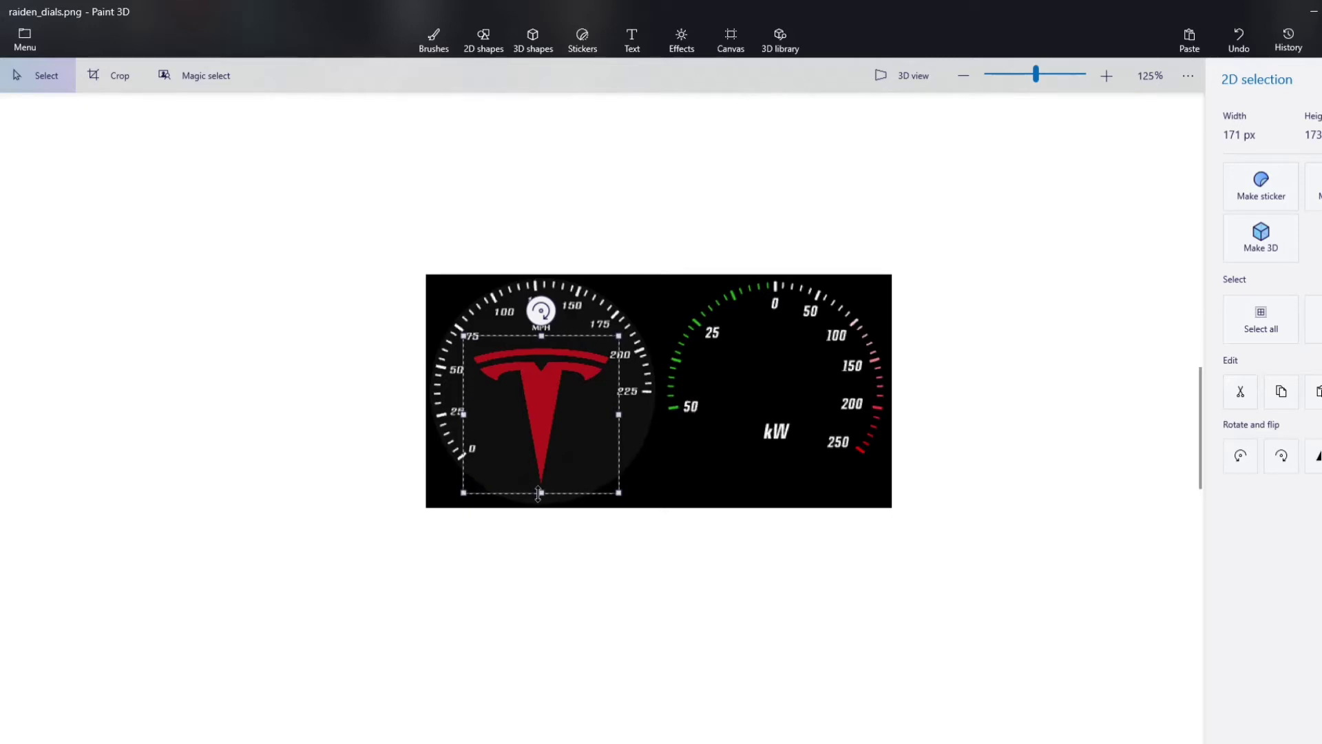
drag(541, 492, 542, 465)
drag(618, 401, 544, 380)
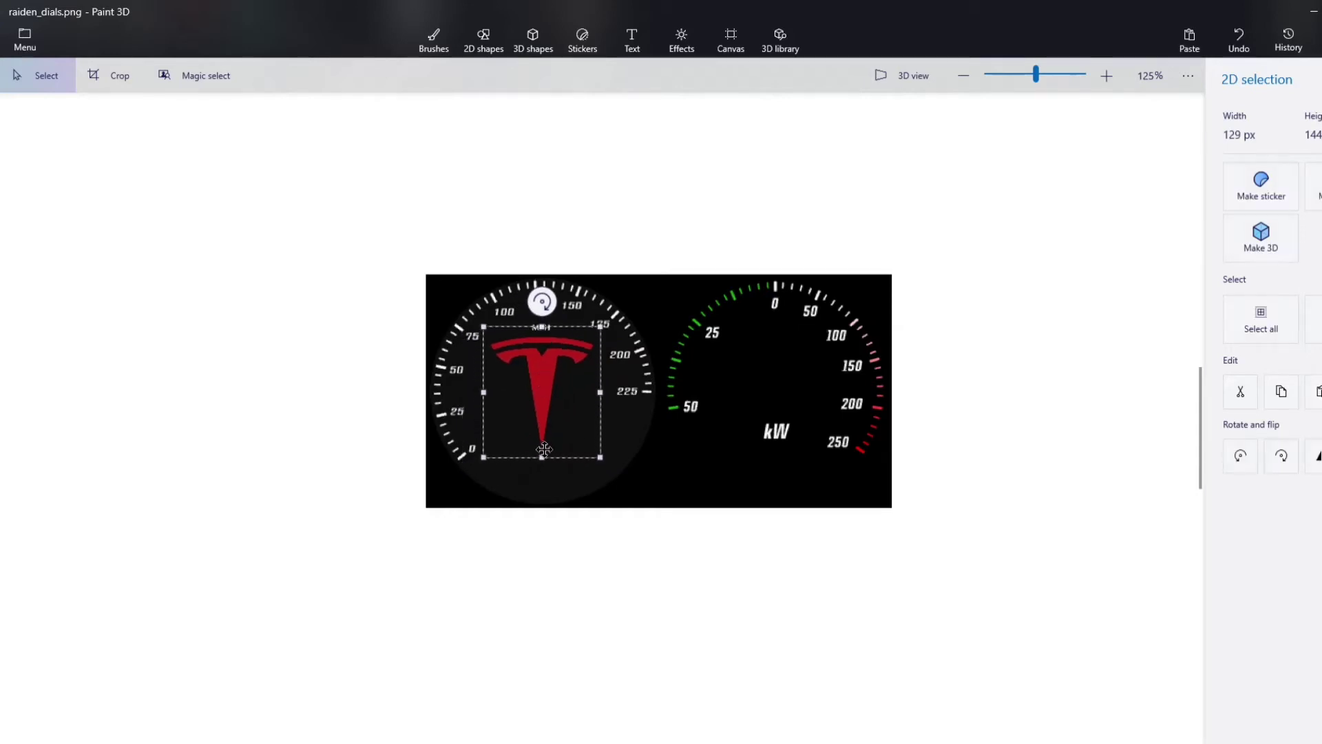
- Shorten the red Tesla logo on the MPH dial to 125 px high and commit it below the MPH label
drag(542, 458, 543, 439)
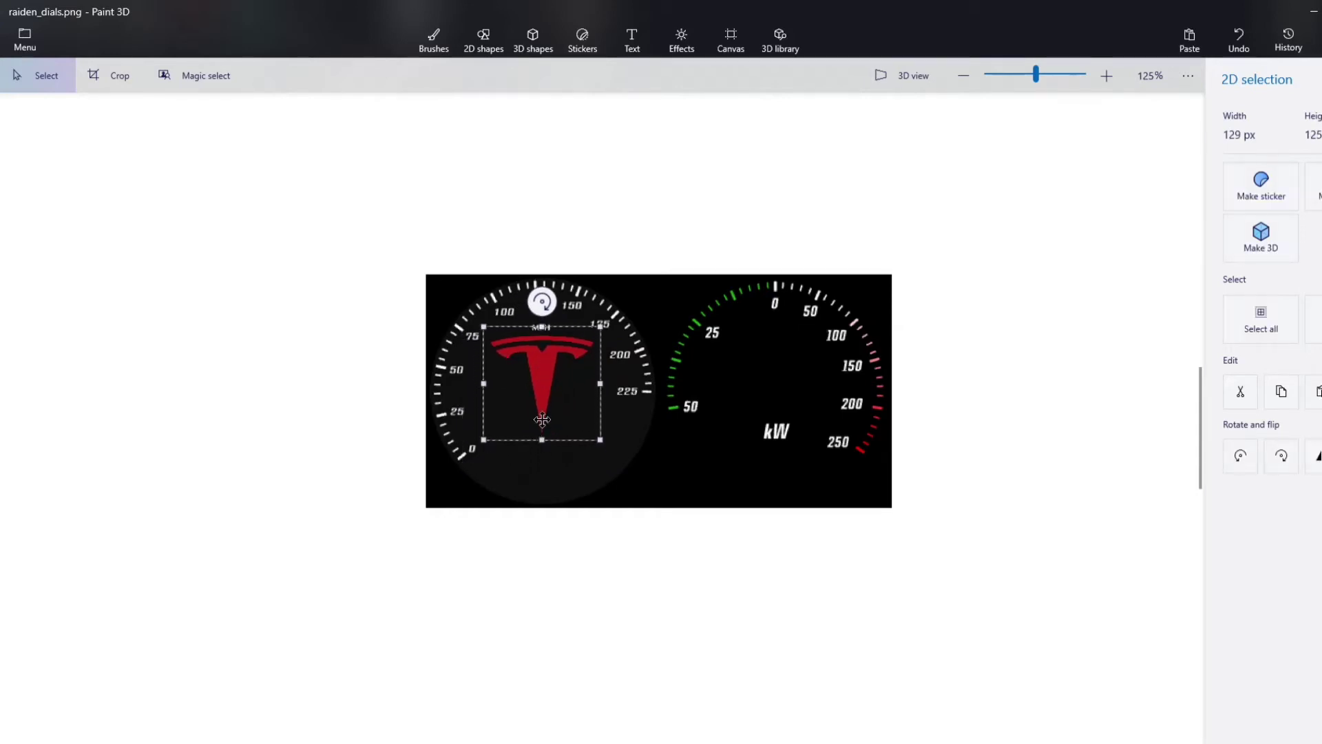
click(1012, 467)
scroll(729, 555, down, 6)
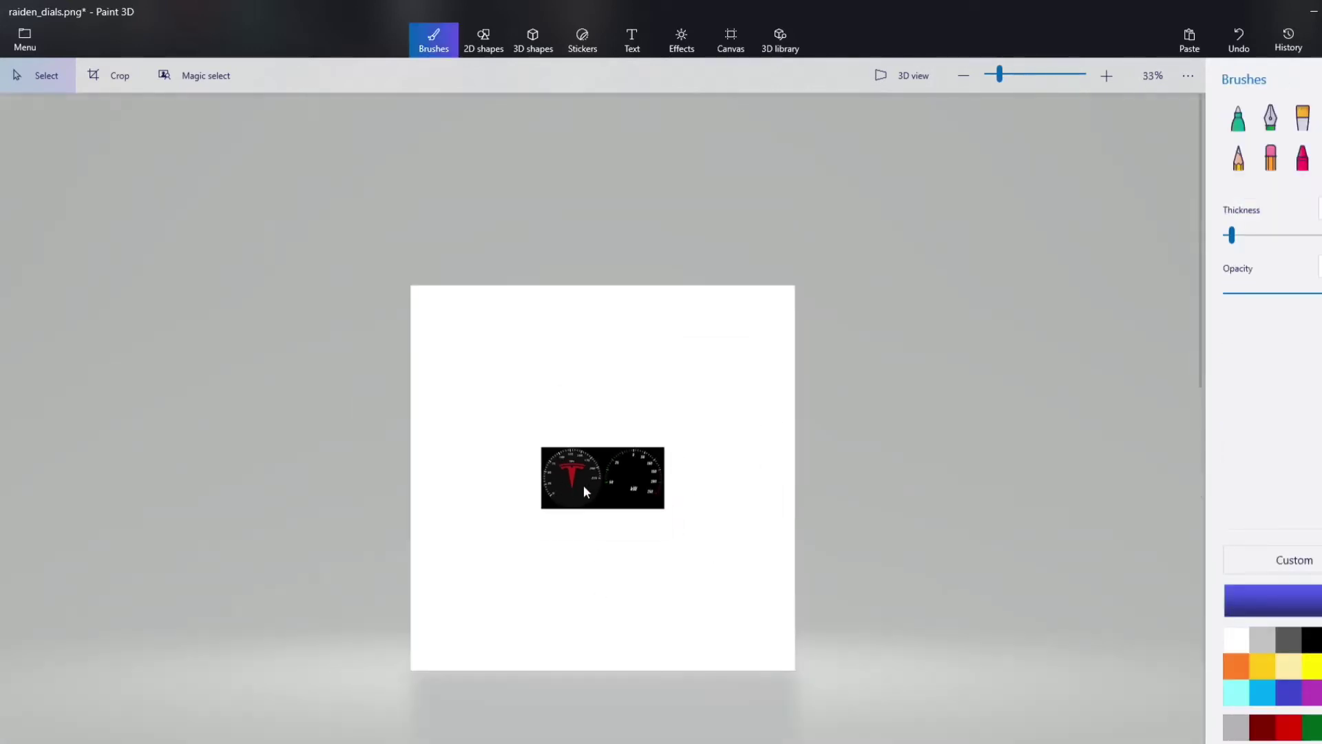
scroll(584, 484, up, 3)
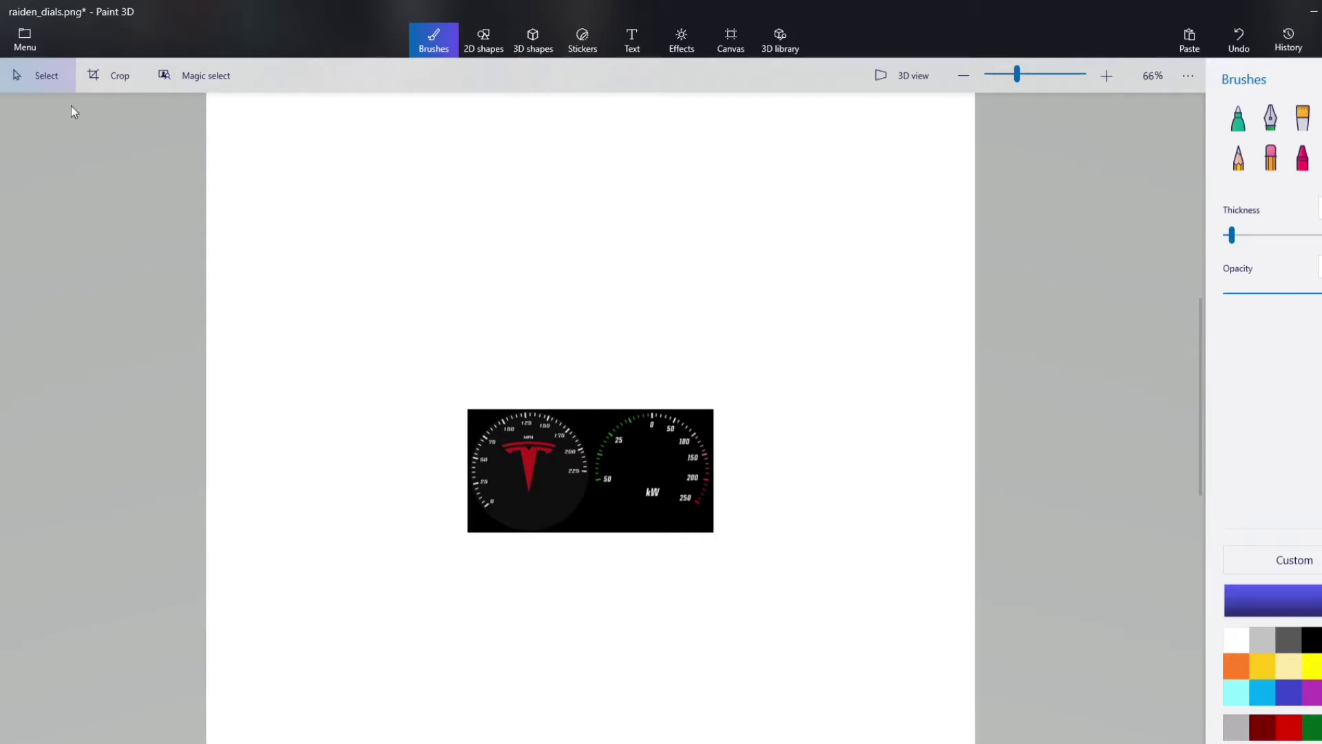
- Insert the tesla_logo_PNG19 image from the Desktop into the dials picture
click(25, 40)
key(Escape)
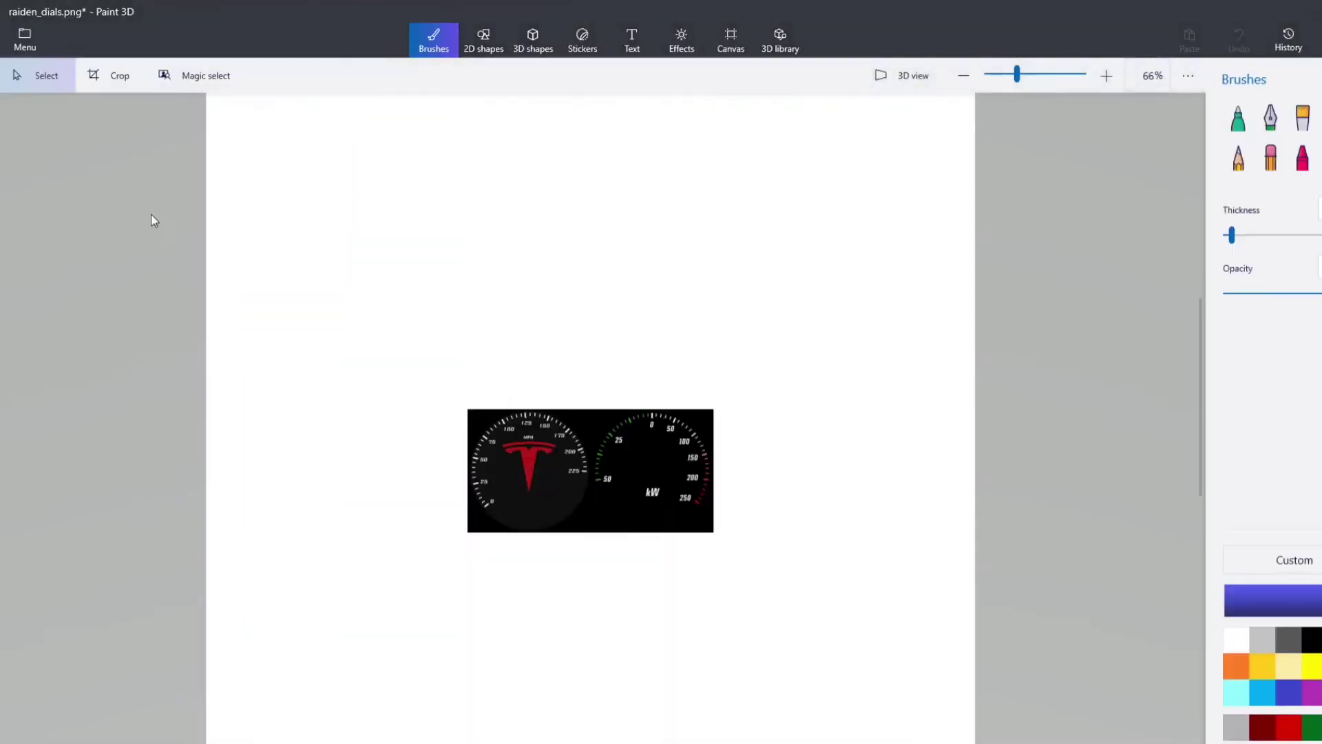
scroll(449, 252, down, 10)
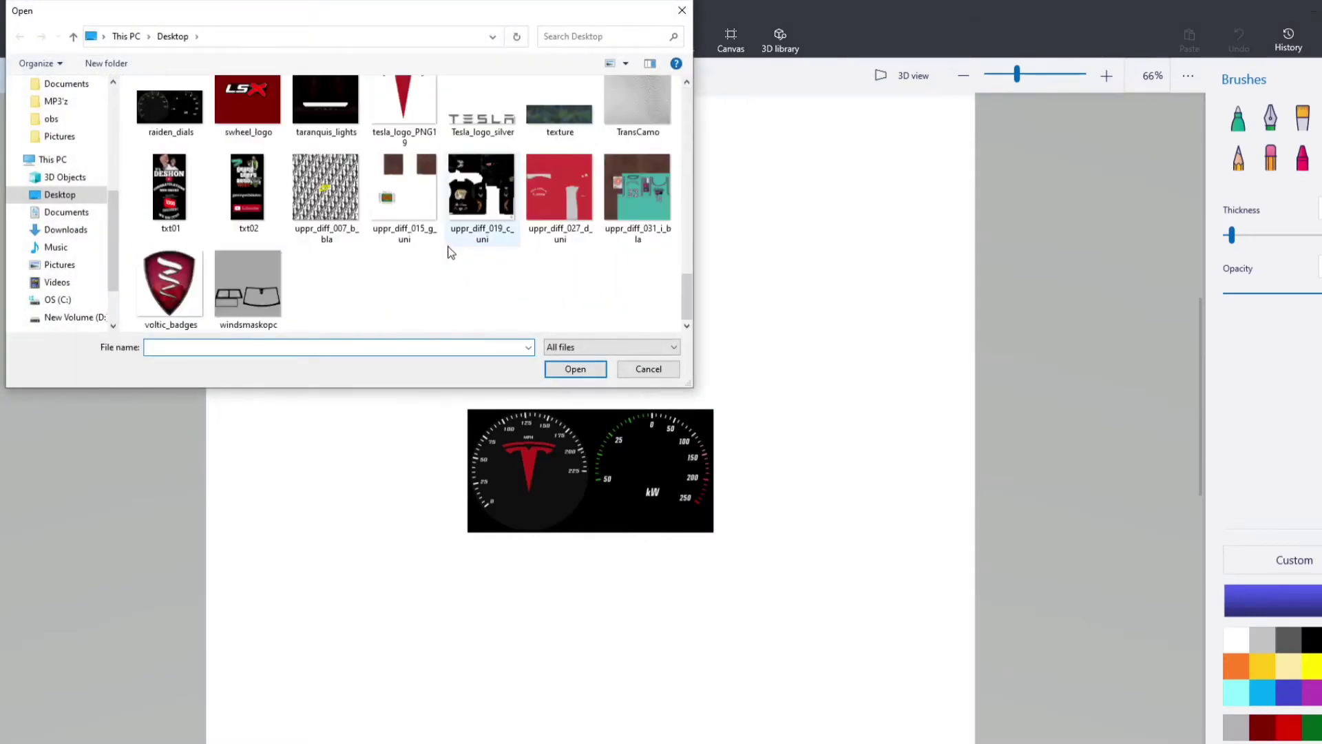
scroll(449, 252, up, 5)
scroll(434, 206, down, 5)
click(419, 100)
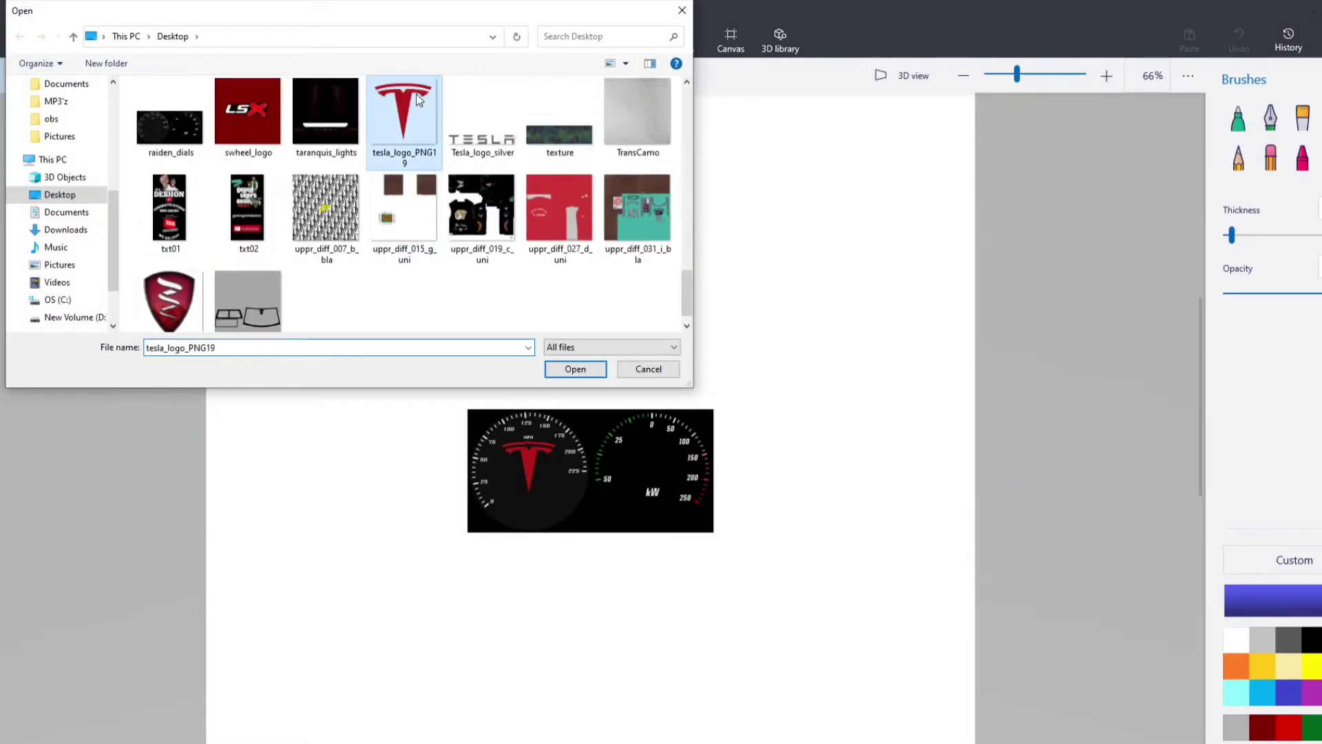
click(597, 365)
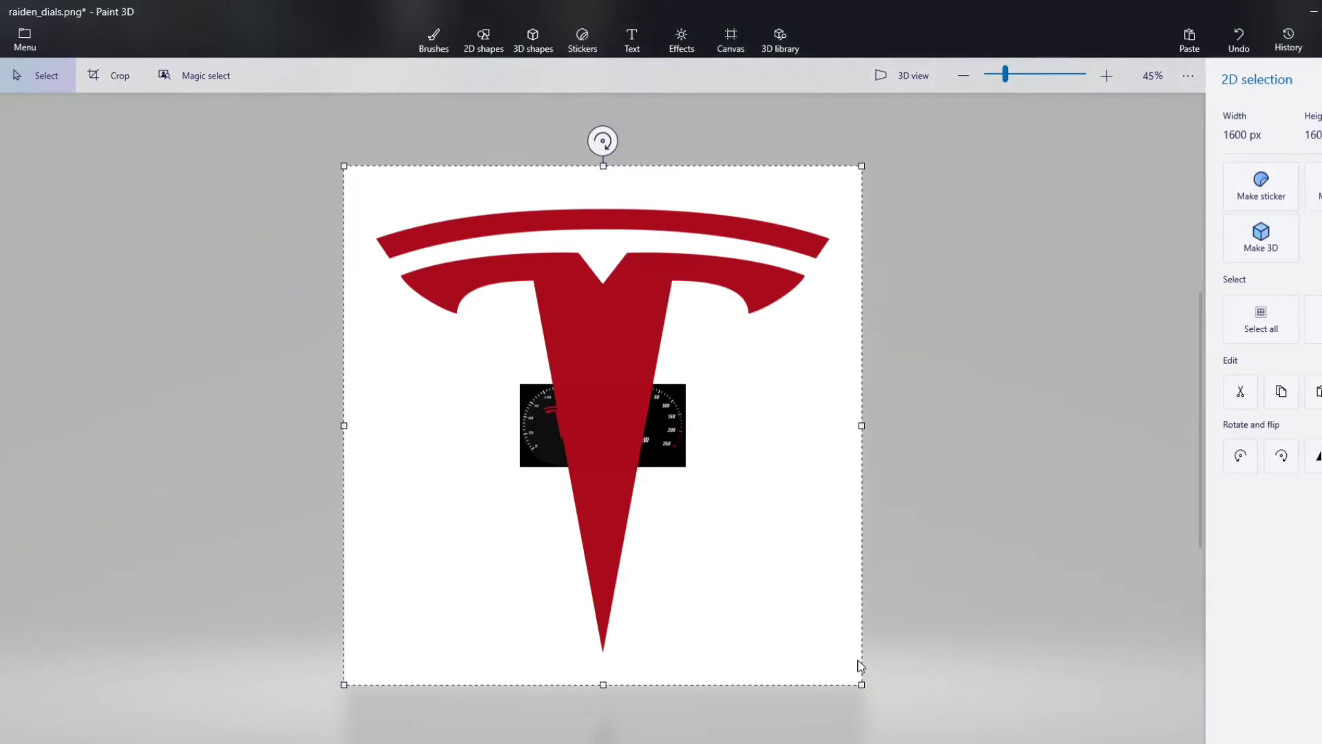
- Shrink the inserted logo to about 139 px wide and 128 px high, comparing it against the MPH dial's logo
drag(862, 685, 643, 420)
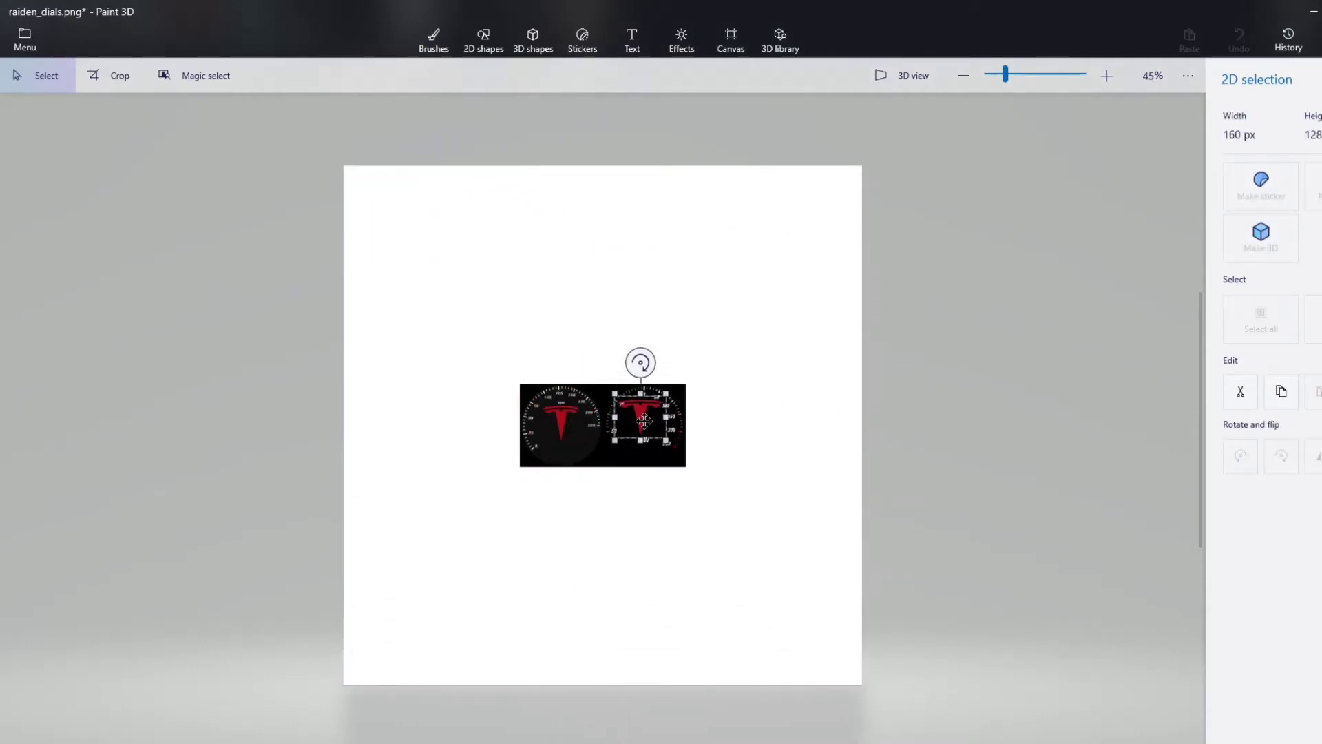
scroll(643, 420, up, 10)
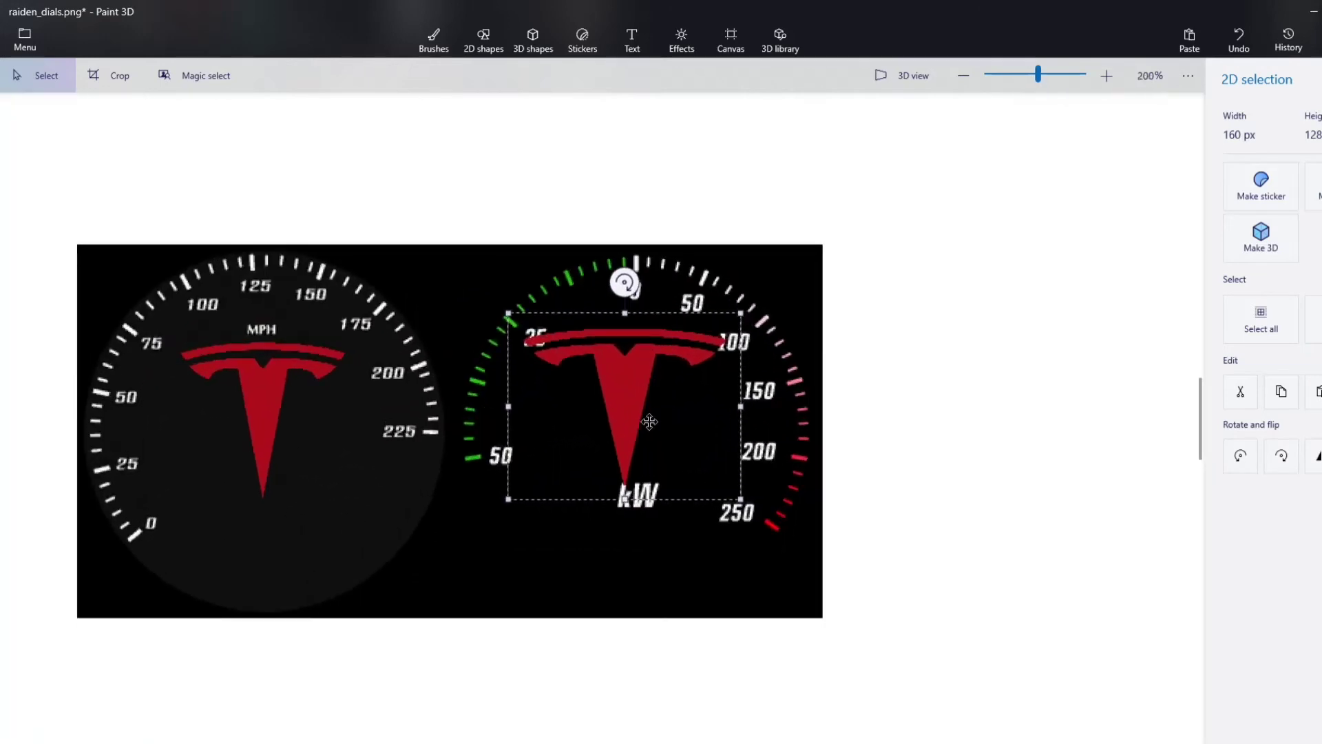
drag(649, 421, 285, 418)
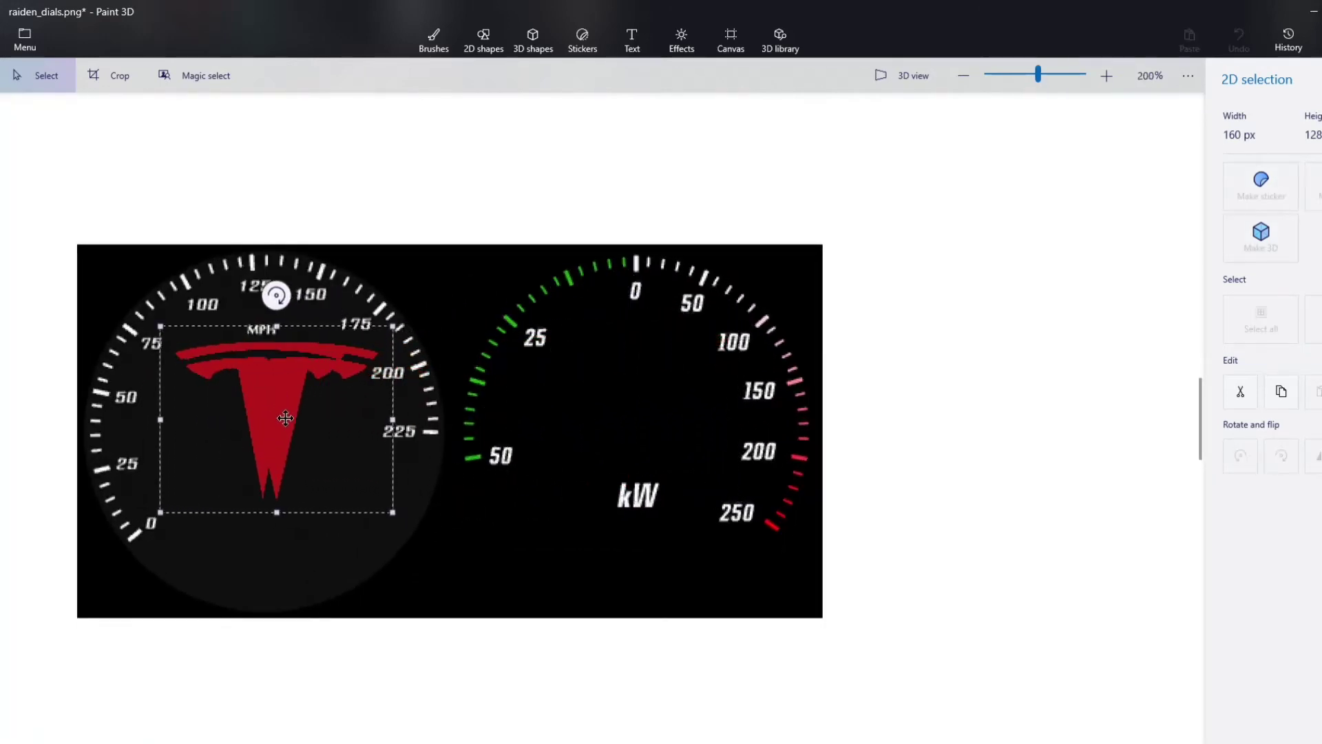
drag(392, 419, 361, 419)
- Place the inserted logo inside the kW dial just above the kW label, narrowed to about 113 px, and commit it
drag(260, 405, 634, 393)
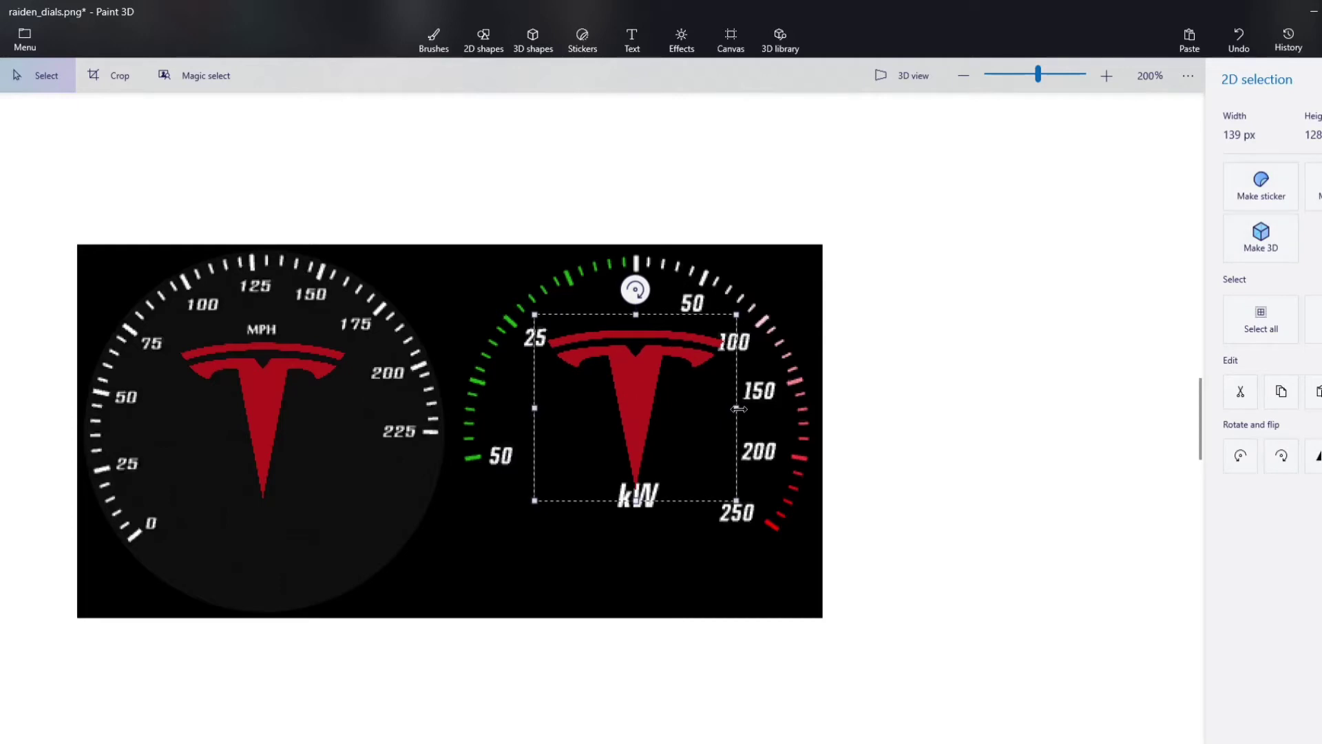
drag(738, 408, 698, 409)
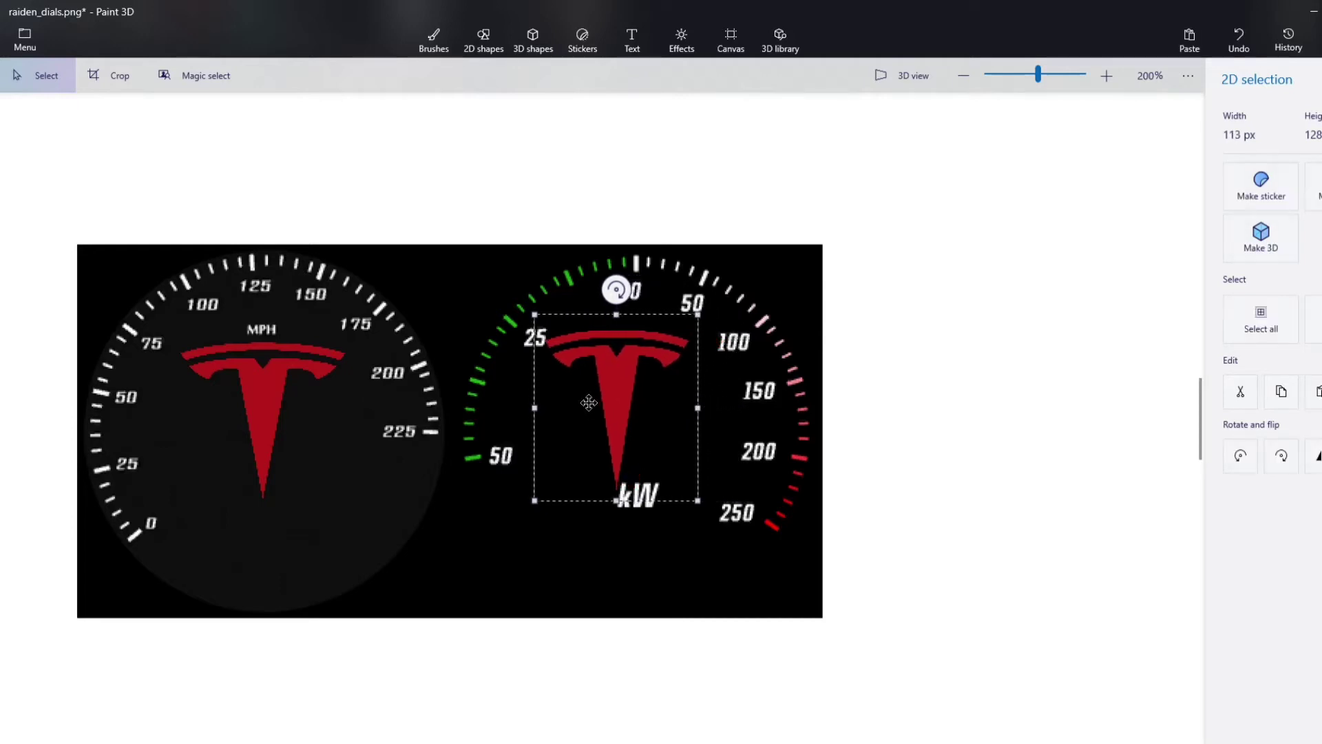
drag(615, 394, 632, 381)
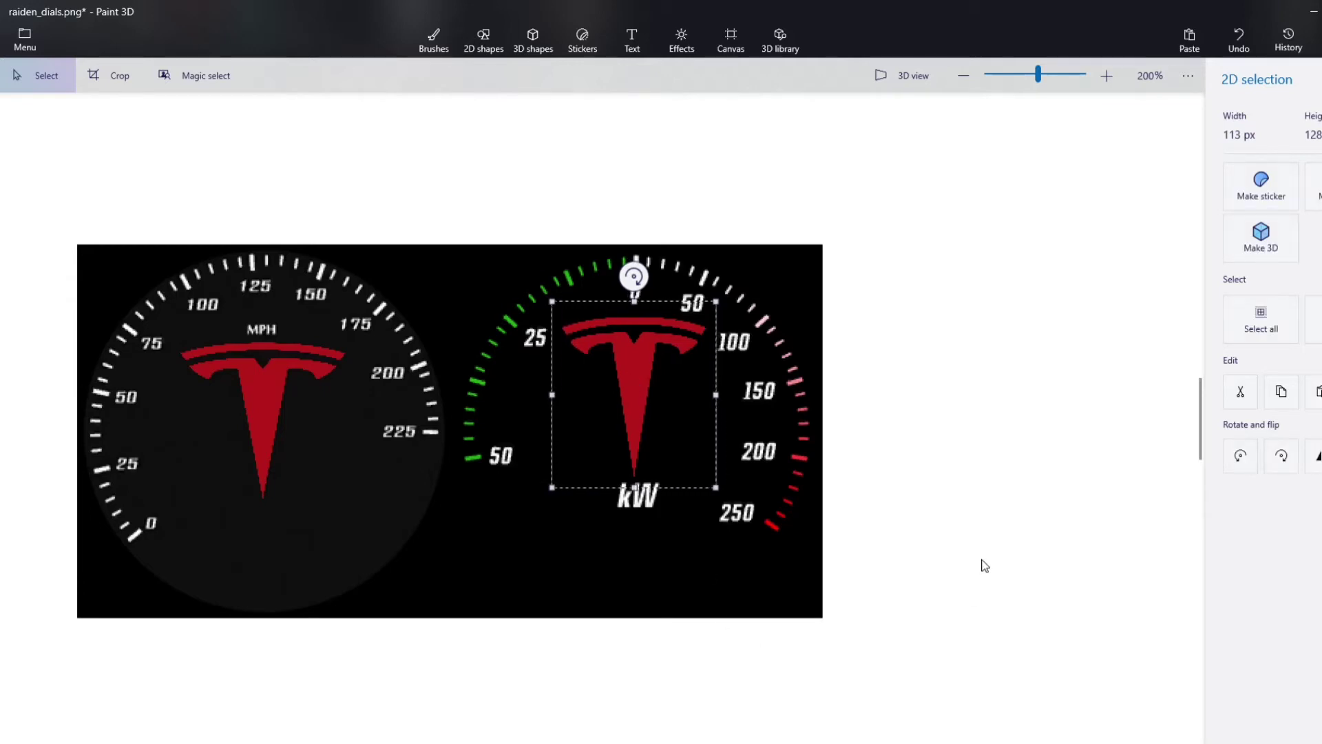
key(b)
scroll(964, 593, down, 3)
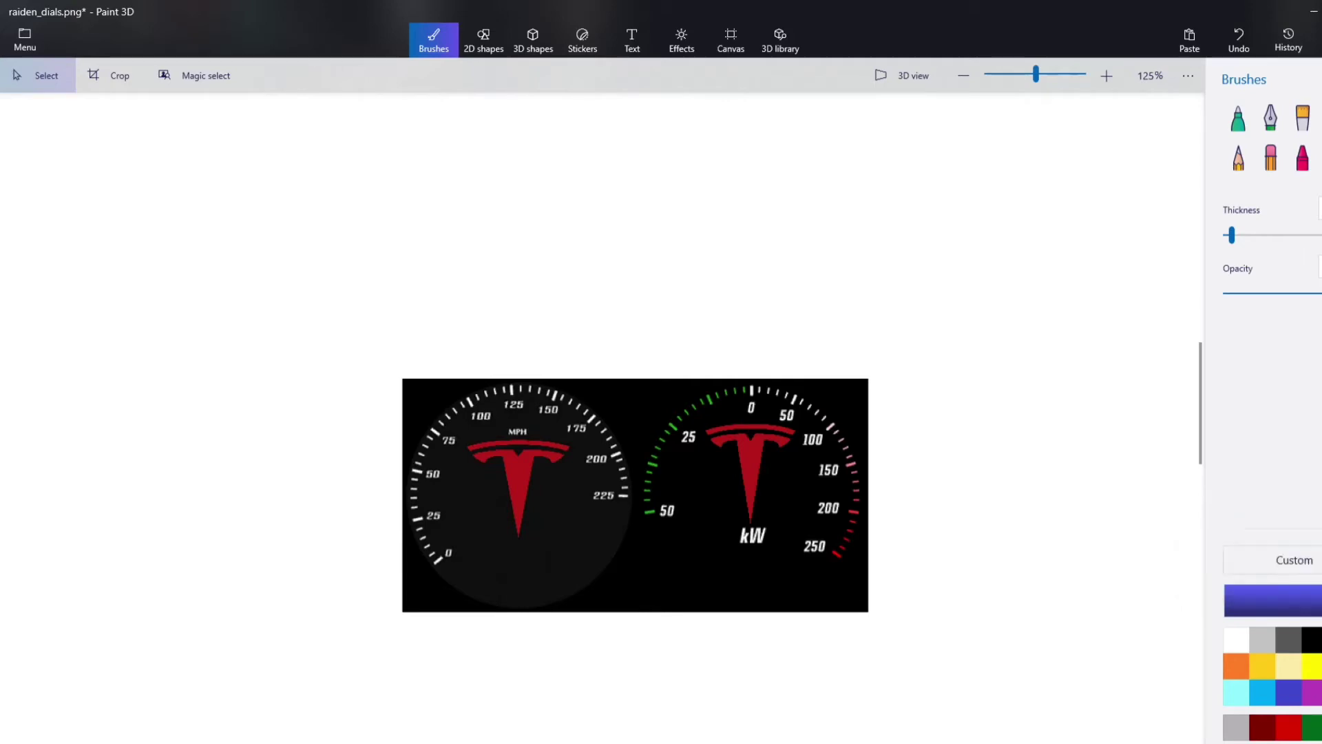
- Sample the green of the kW dial's tick marks and fill both parts of the kW dial's logo with it
scroll(689, 407, up, 8)
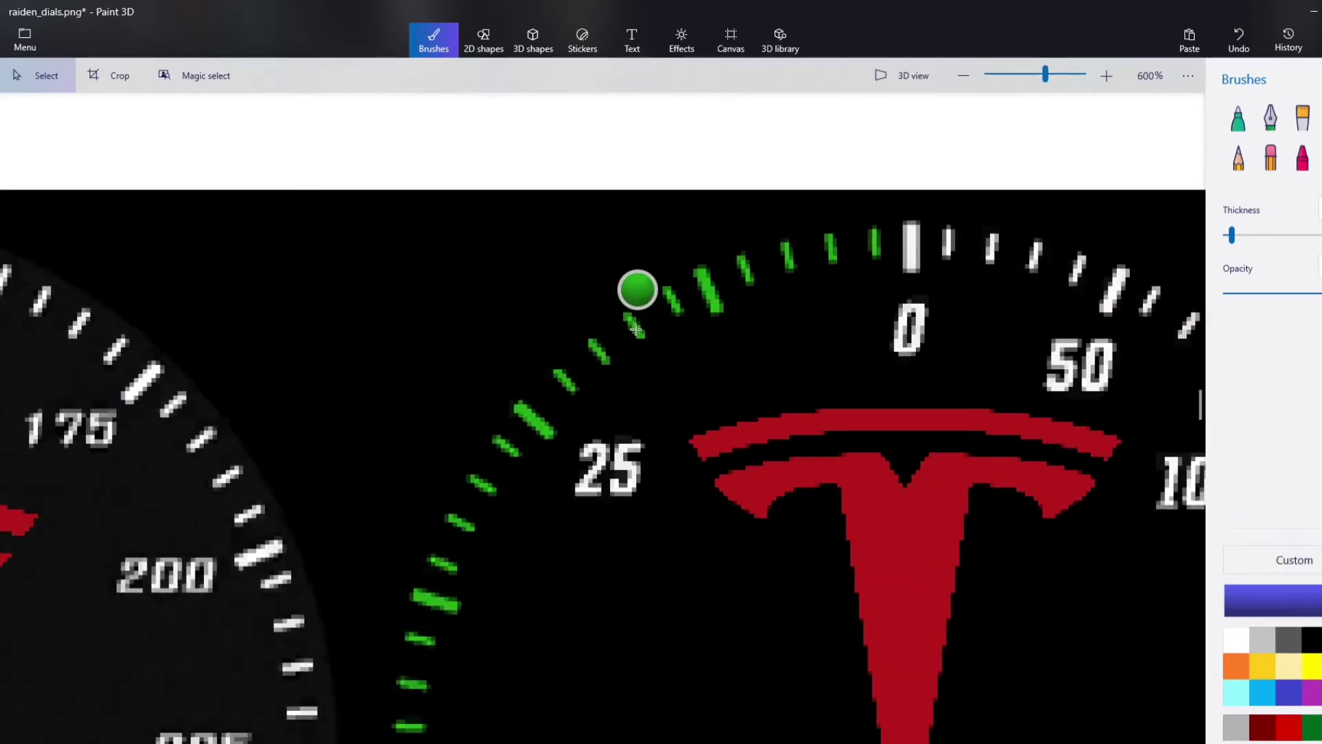
click(636, 329)
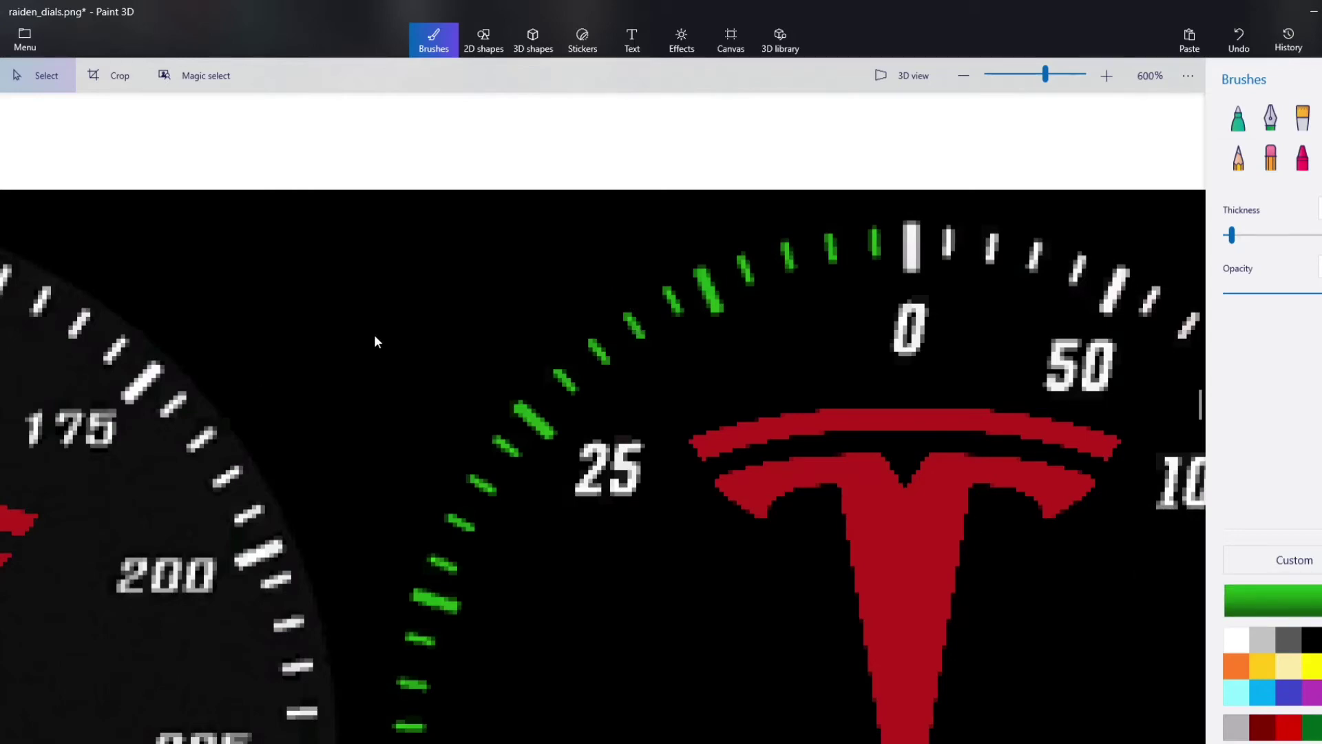
scroll(375, 341, down, 4)
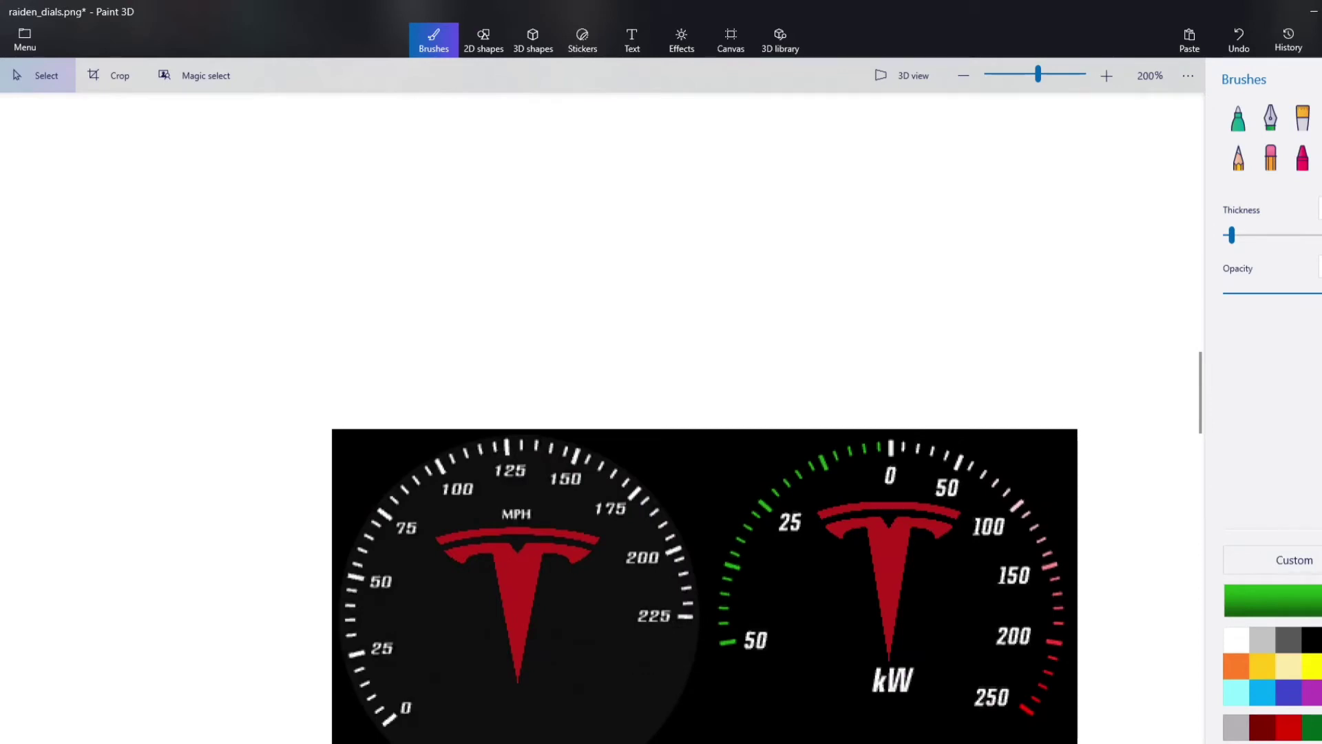
scroll(888, 551, up, 2)
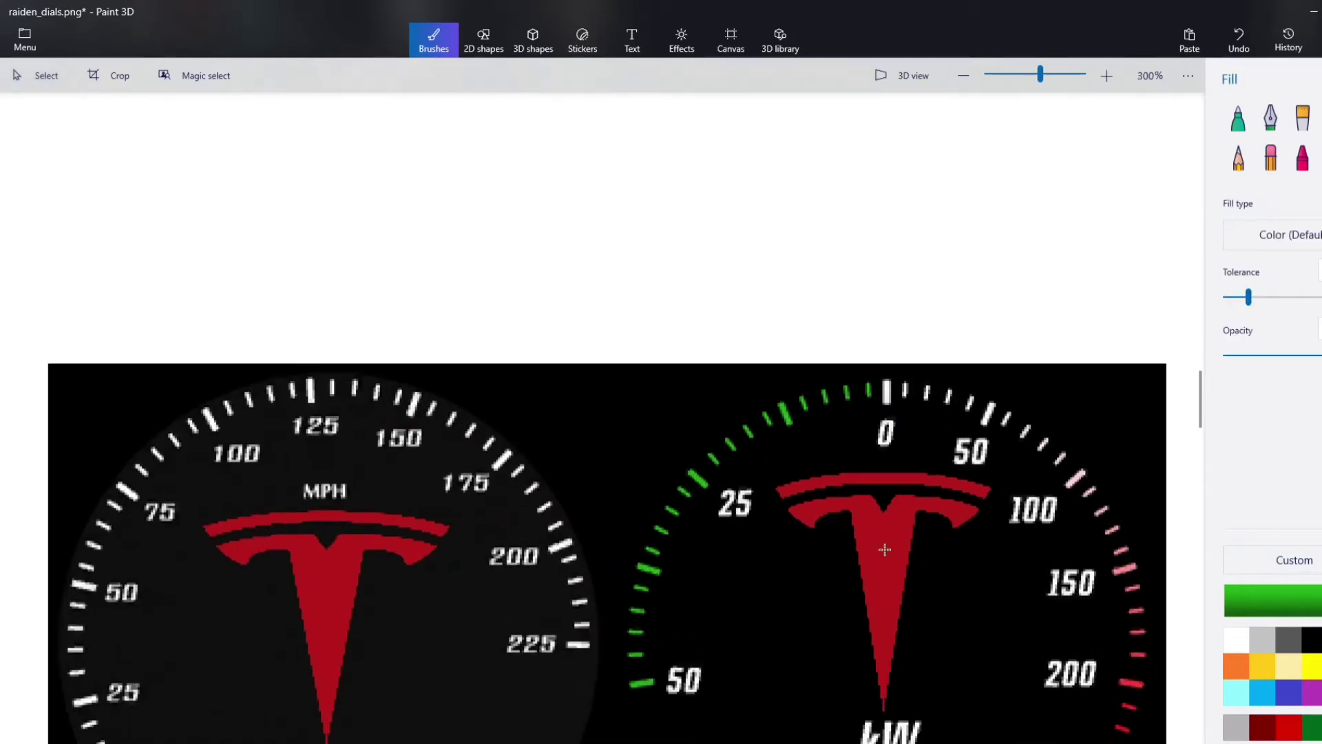
click(885, 549)
click(878, 477)
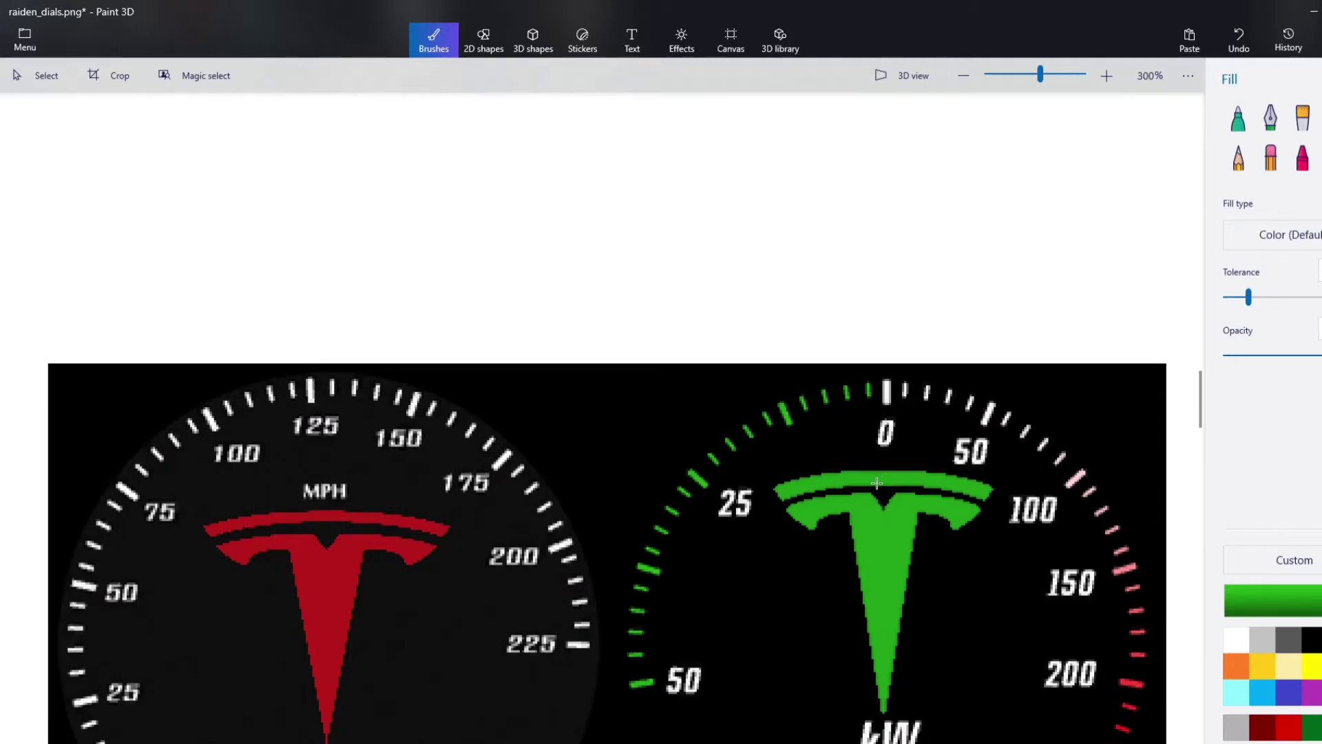
- Start a custom crop and pull its frame in roughly around the black dials image, about 597 px wide
scroll(891, 552, down, 4)
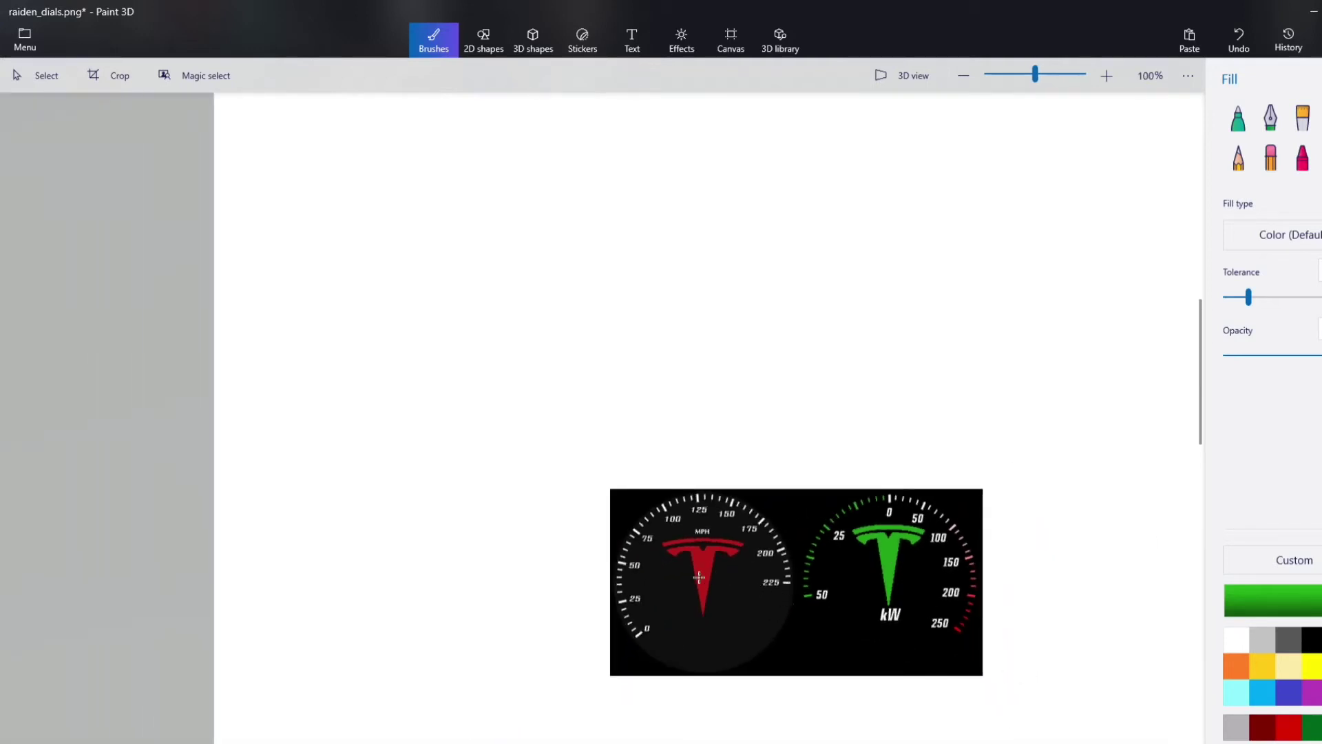
scroll(895, 637, down, 3)
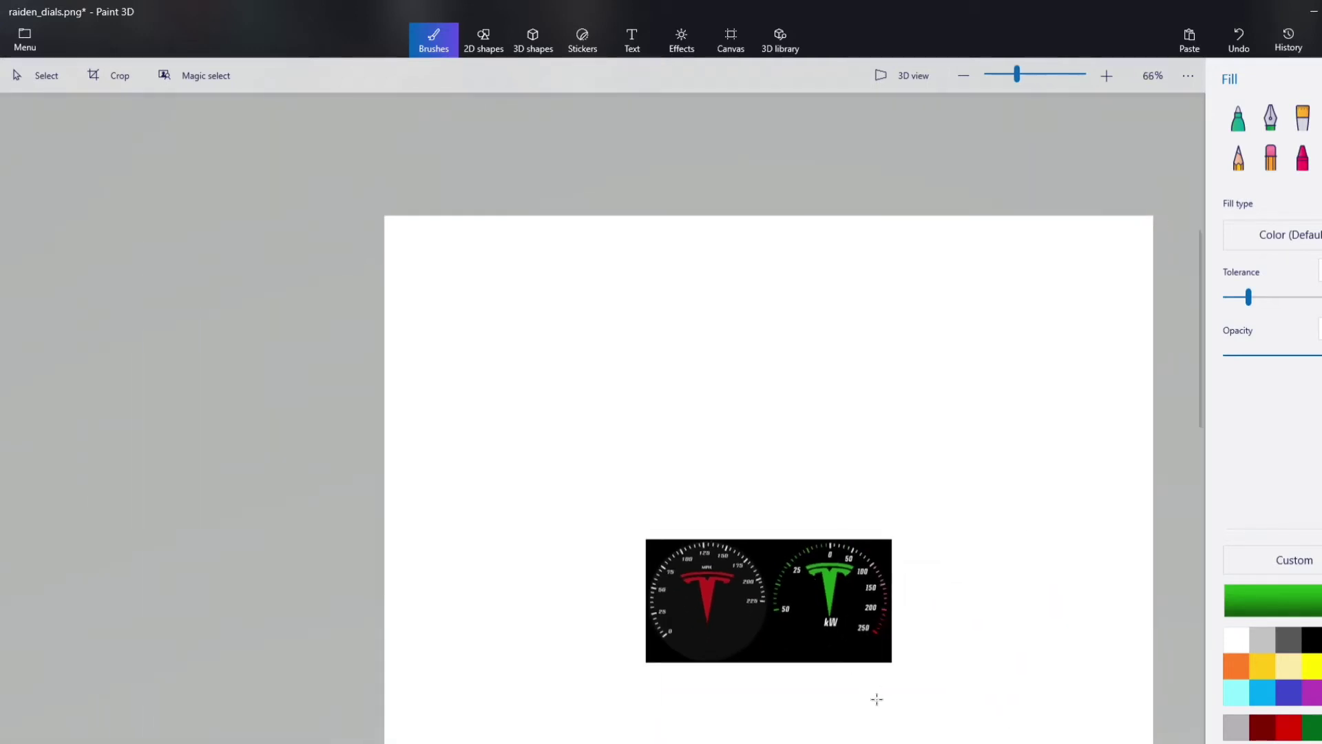
scroll(598, 670, down, 1)
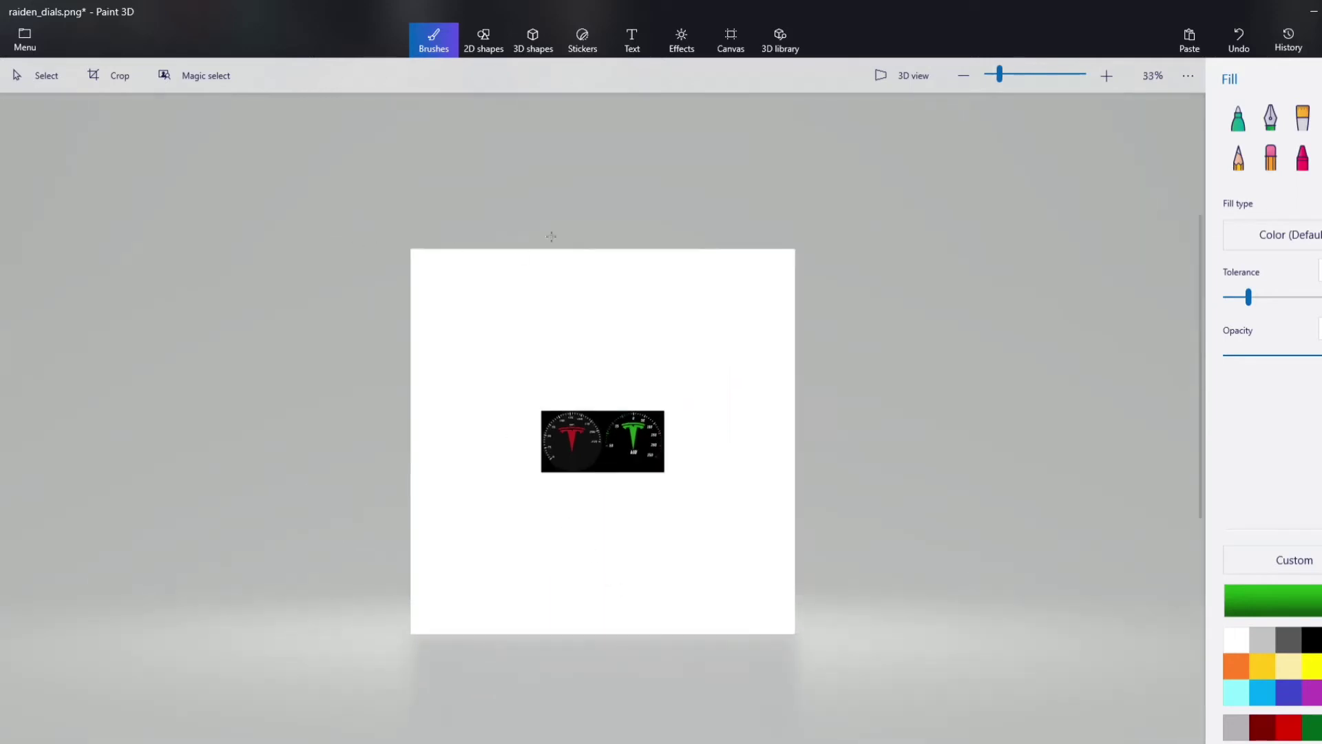
click(107, 76)
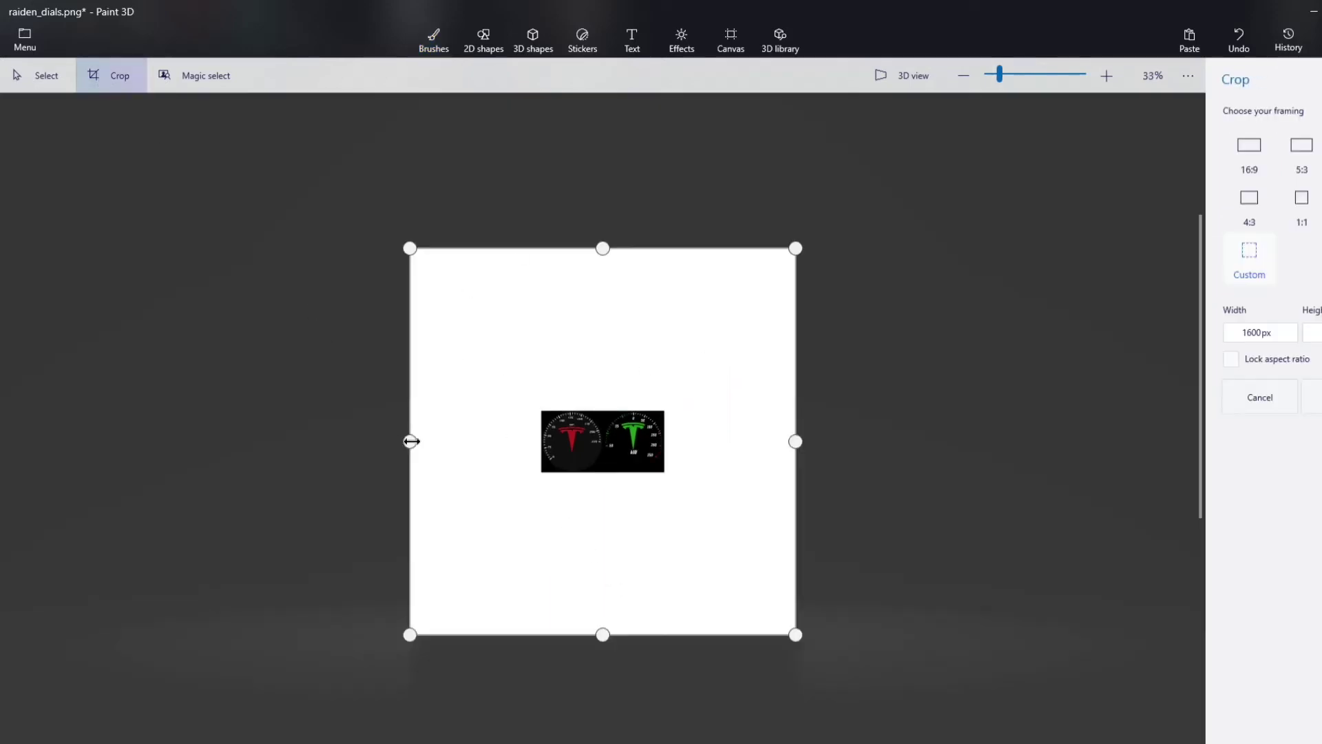
drag(411, 441, 526, 486)
drag(659, 634, 660, 480)
drag(790, 368, 667, 372)
drag(601, 251, 599, 405)
- Fit the crop frame to the black dials image's edges at 512 px wide and apply the crop
scroll(599, 405, up, 5)
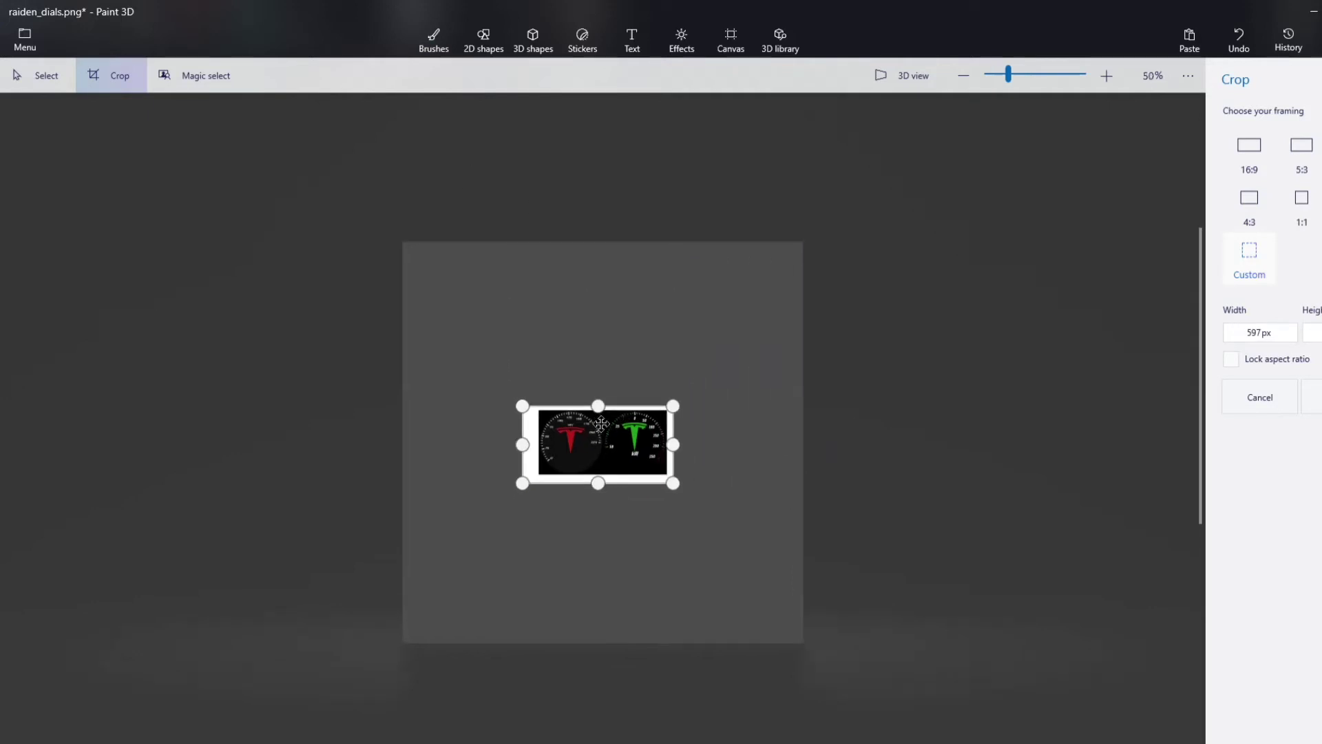
scroll(600, 404, up, 2)
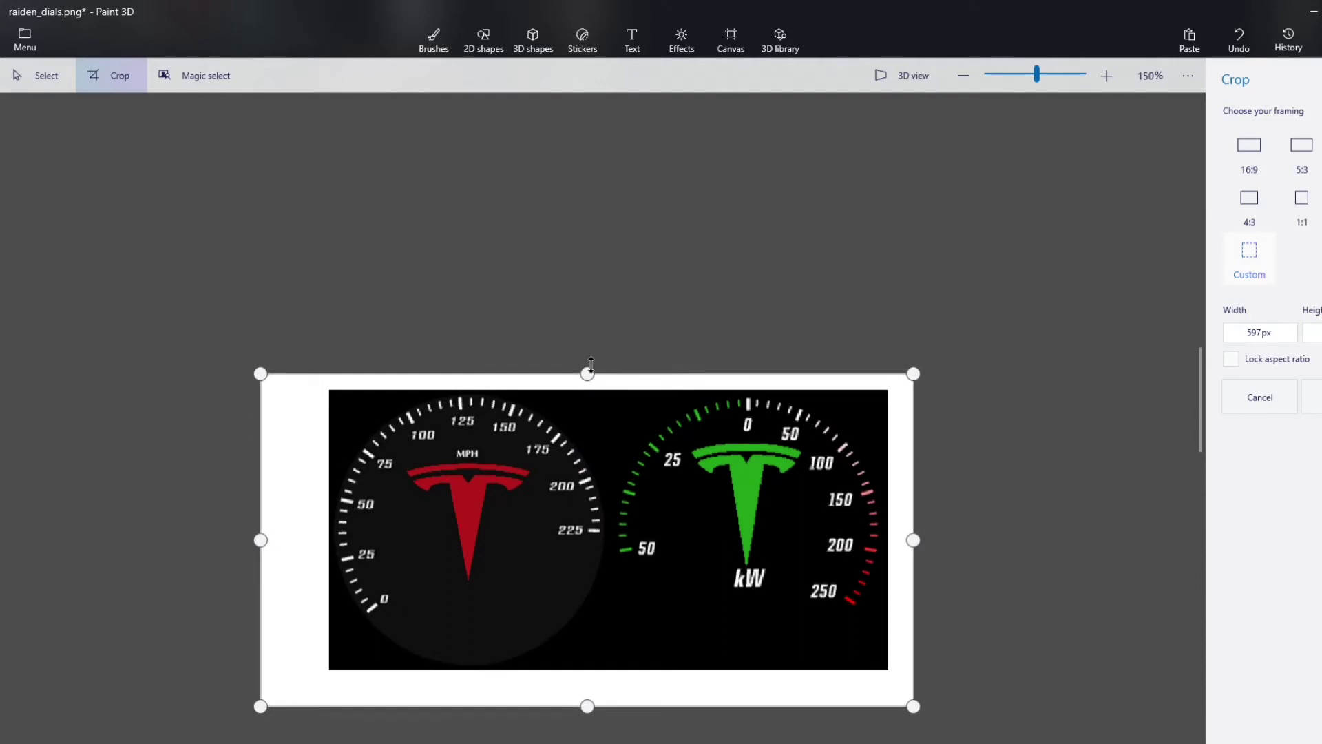
drag(590, 375, 593, 391)
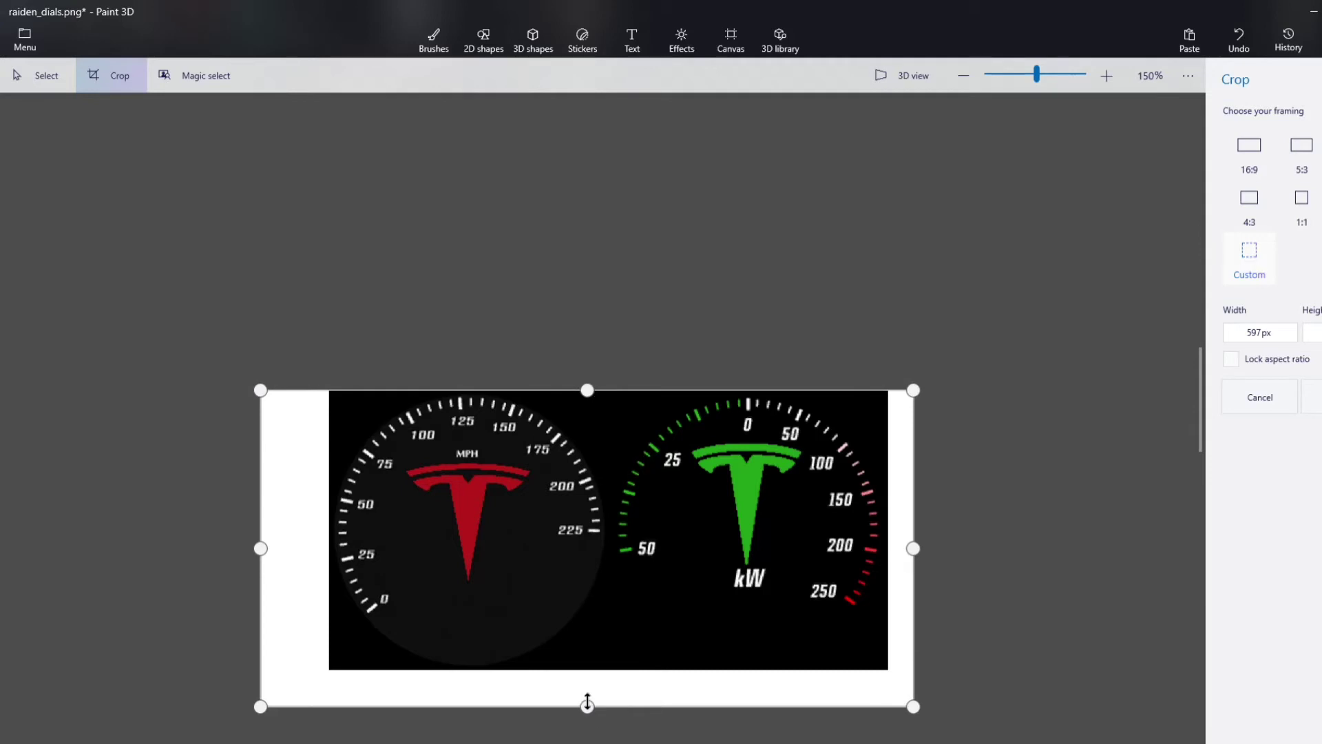
drag(587, 702, 588, 669)
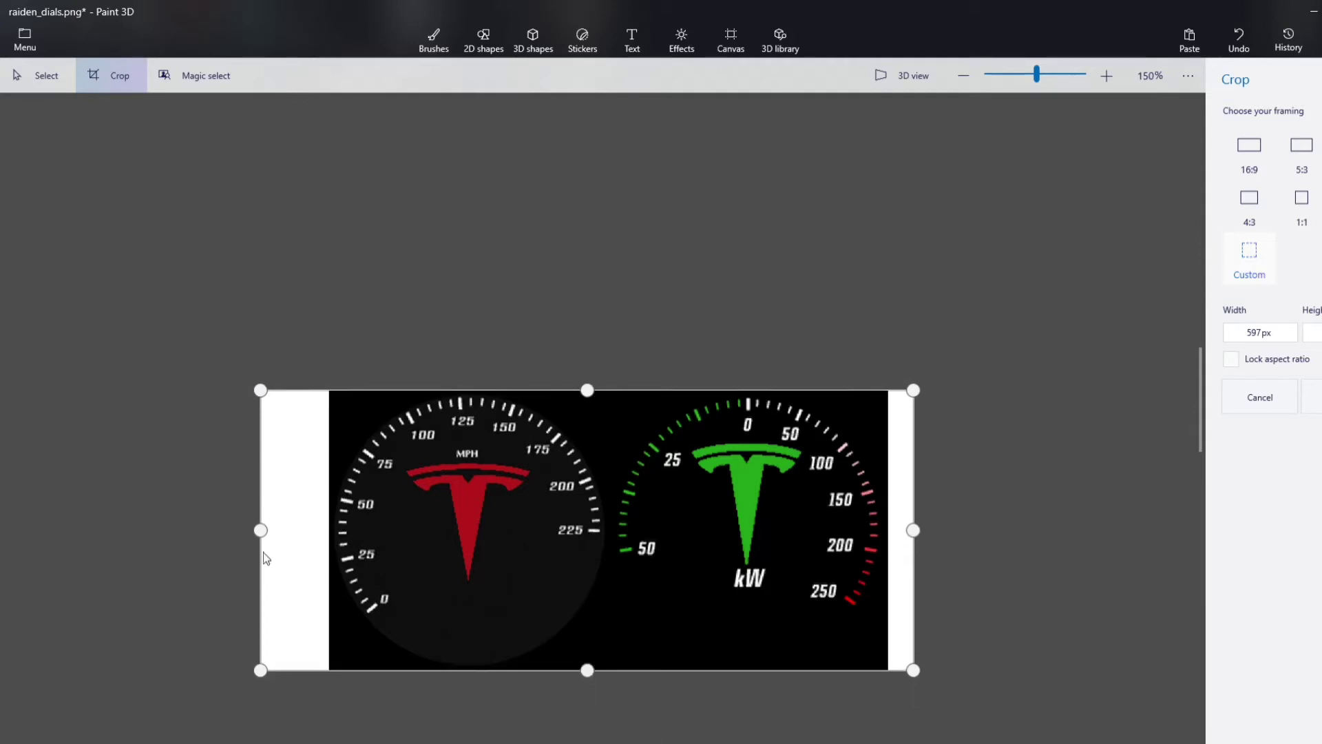
drag(259, 529, 328, 533)
drag(913, 529, 889, 531)
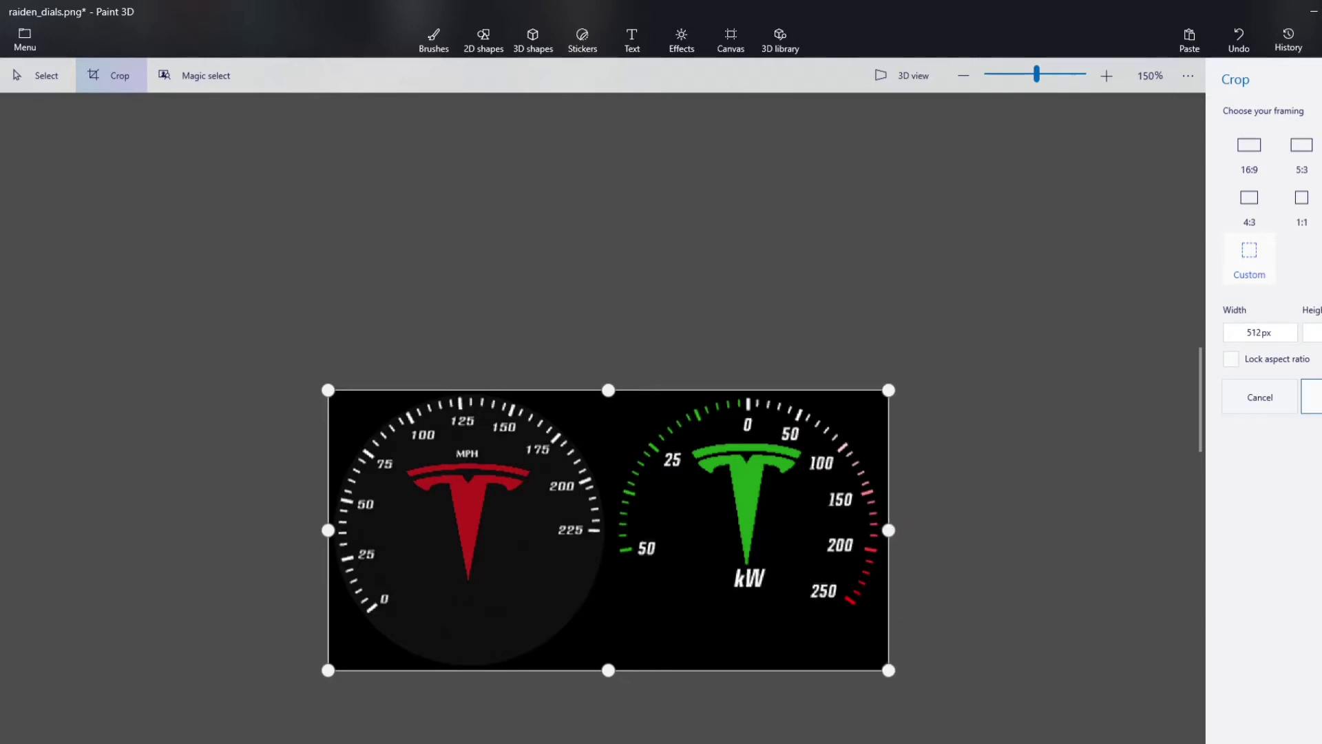
click(1312, 397)
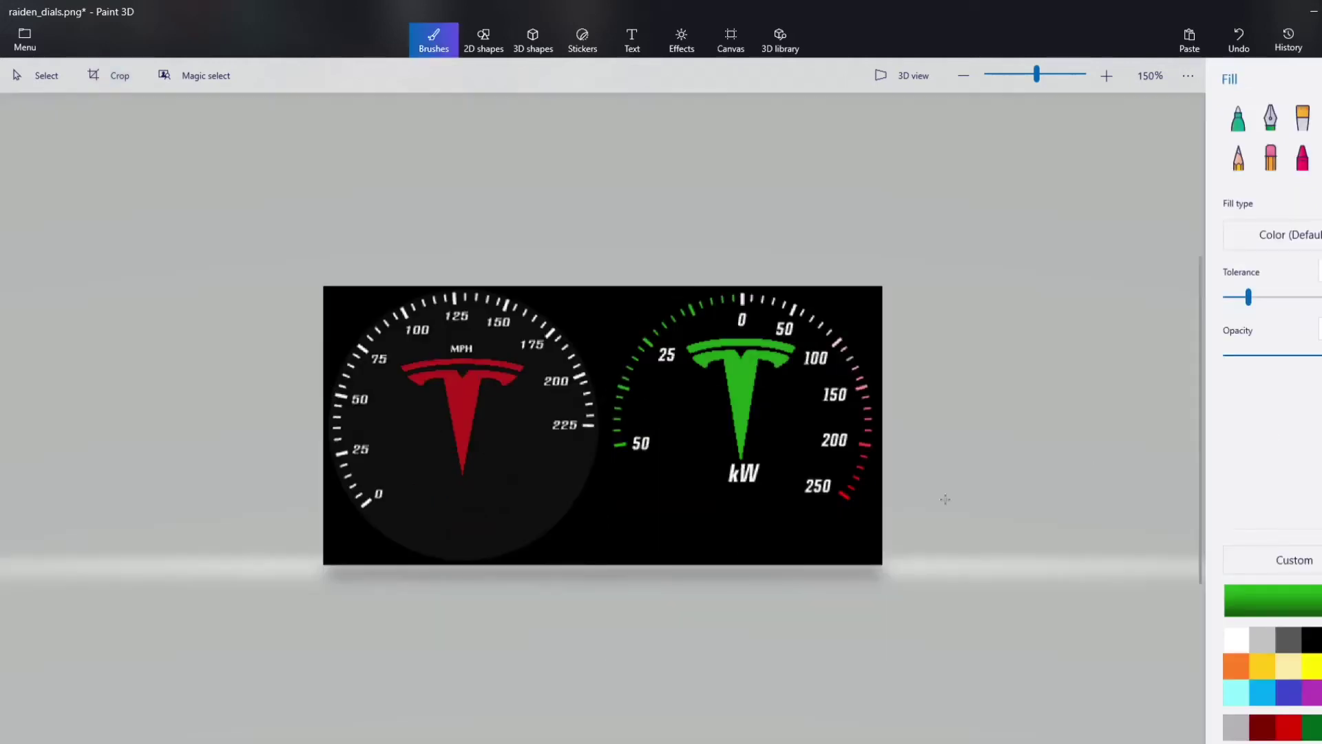
- Check the cropped dials image and save it to the existing raiden_dials.png file
scroll(647, 404, down, 10)
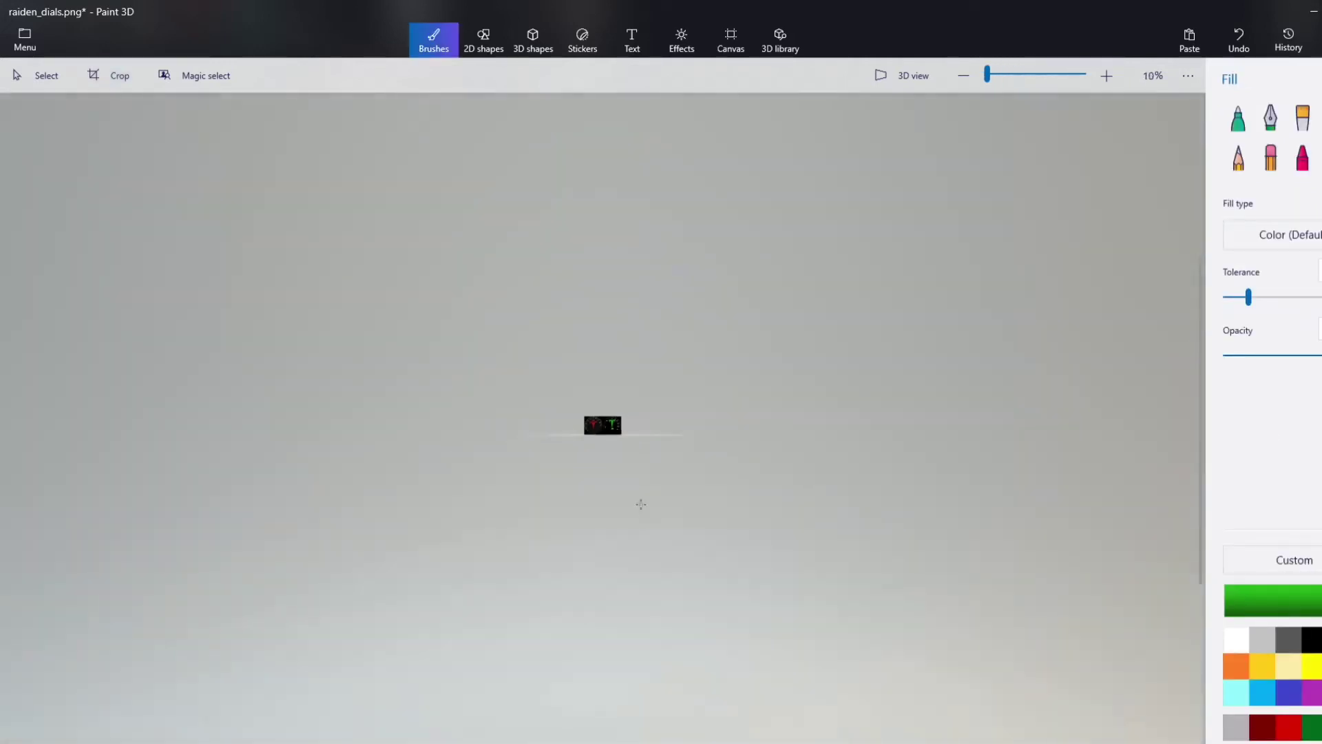
scroll(640, 502, up, 5)
click(622, 426)
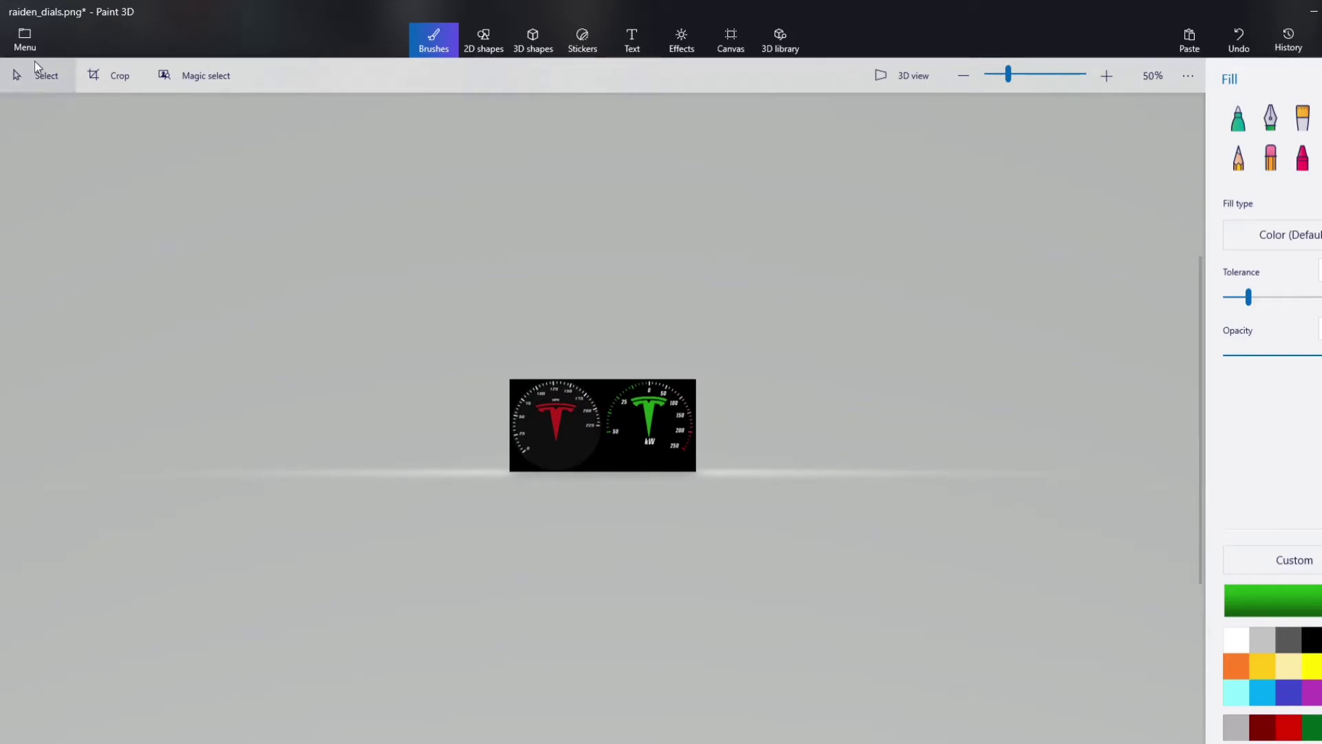
click(25, 38)
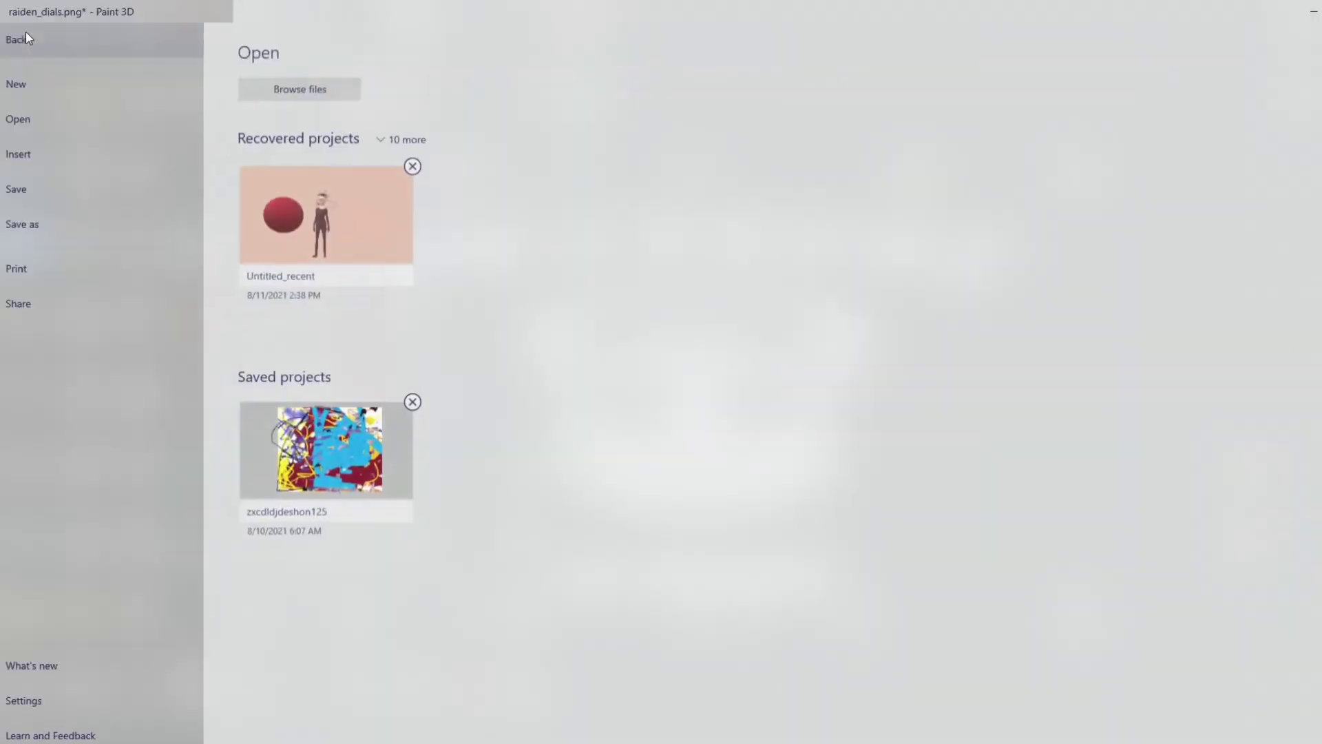
click(52, 188)
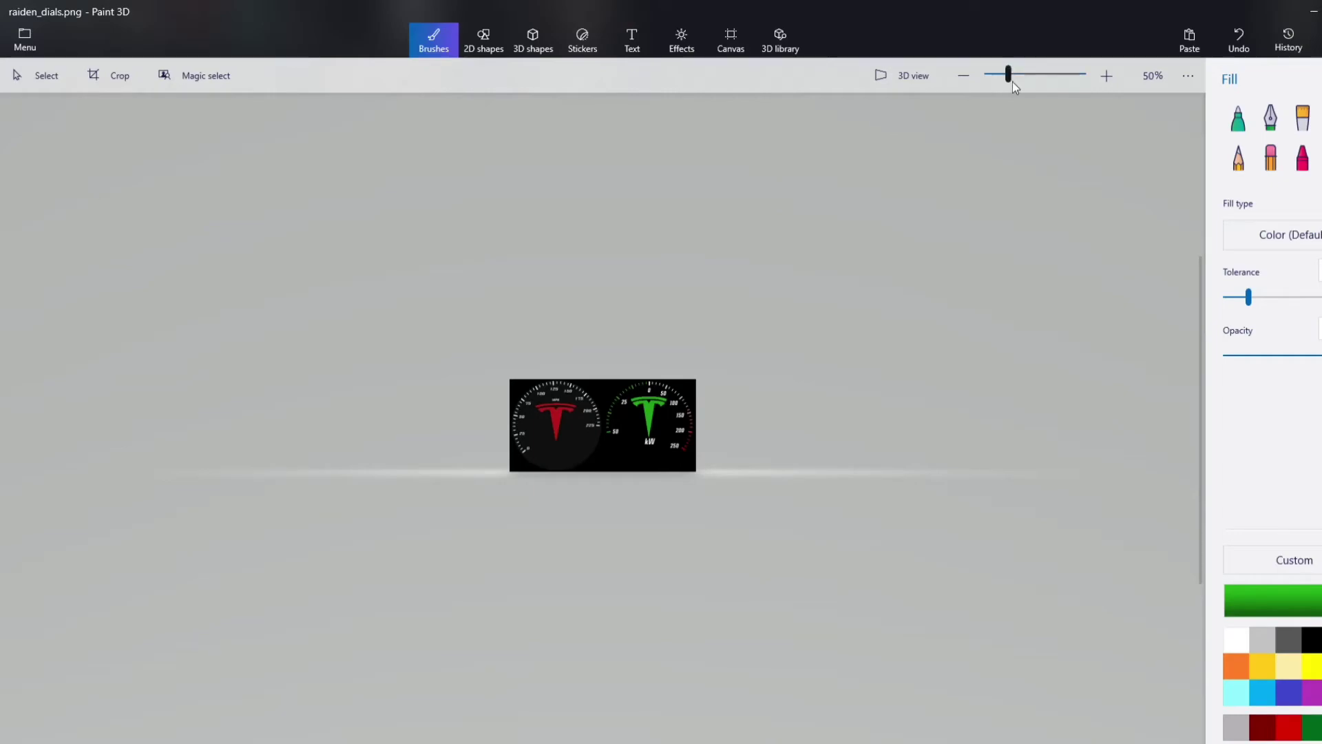
- Go to the desktop and open the voltic_badges image for editing in Paint 3D
key(super+d)
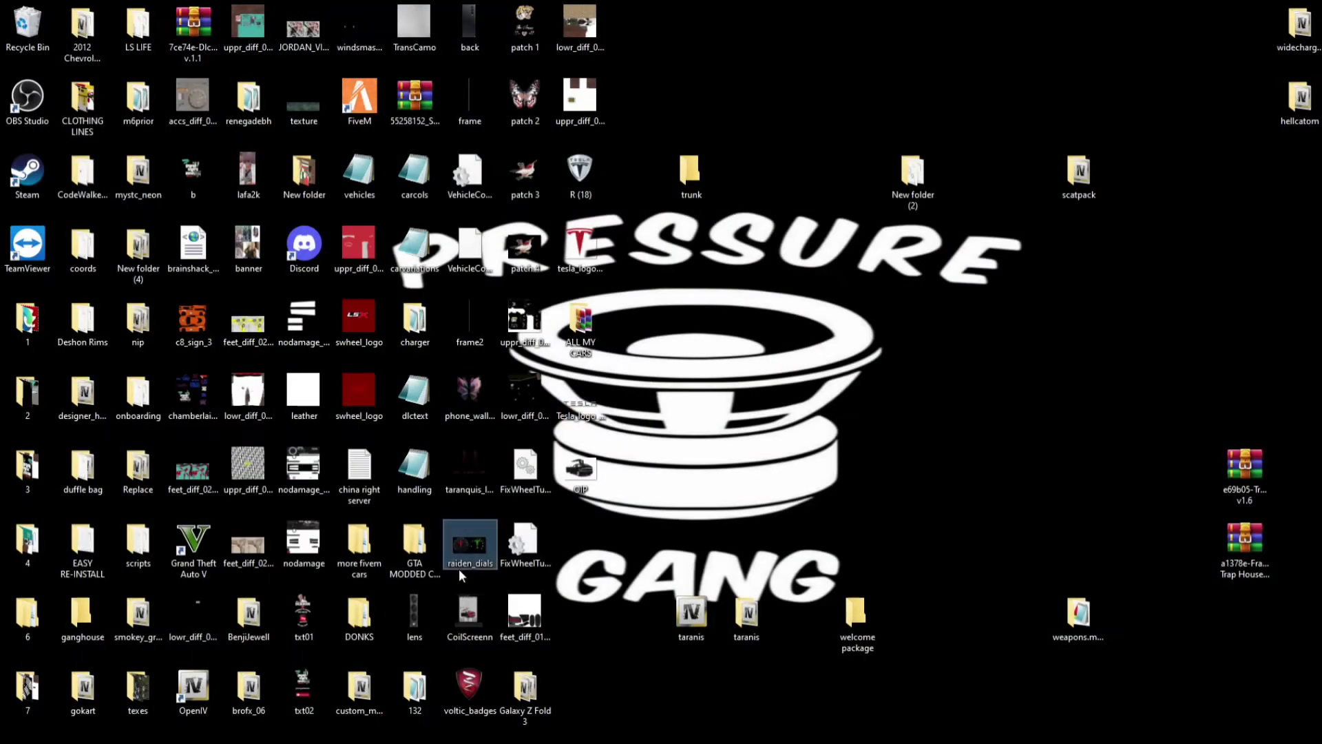
right_click(468, 689)
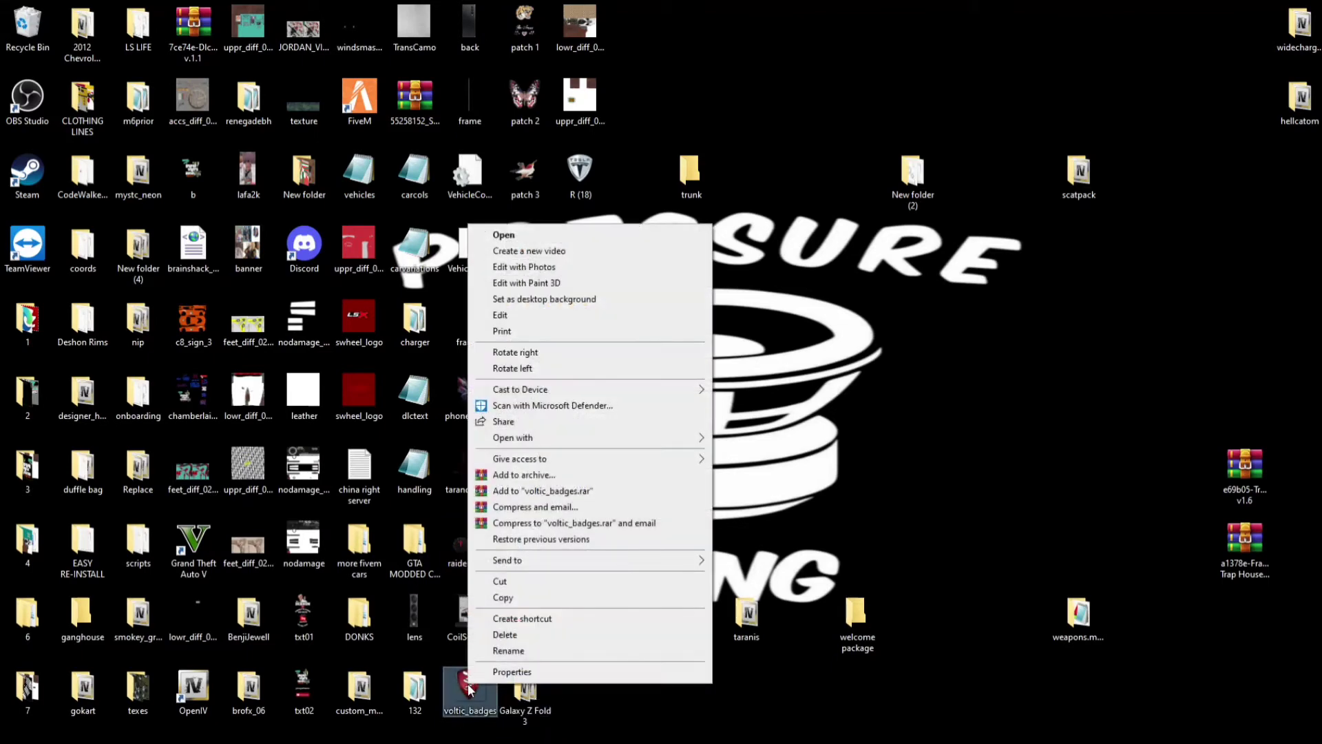
click(531, 283)
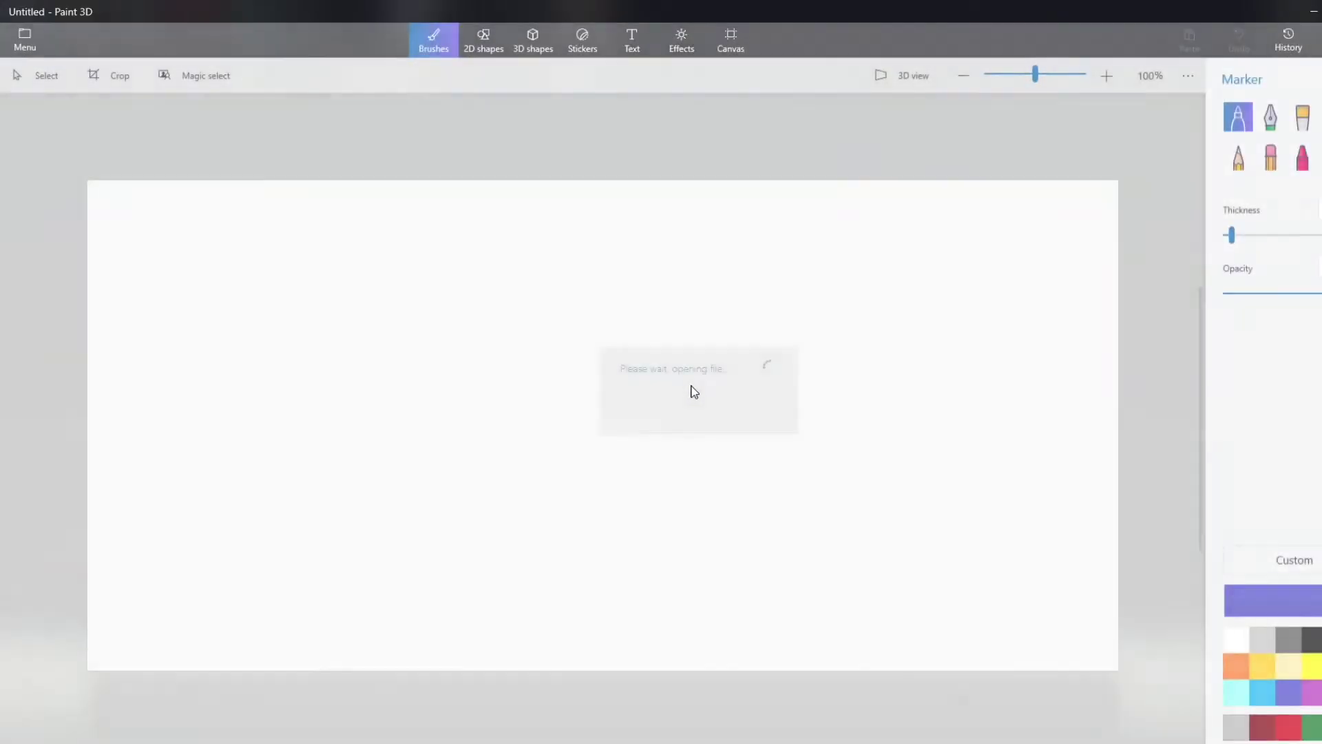
- Set the spray can to yellow with a very small thickness and mark the upper-right corner of the badge canvas
scroll(712, 404, up, 2)
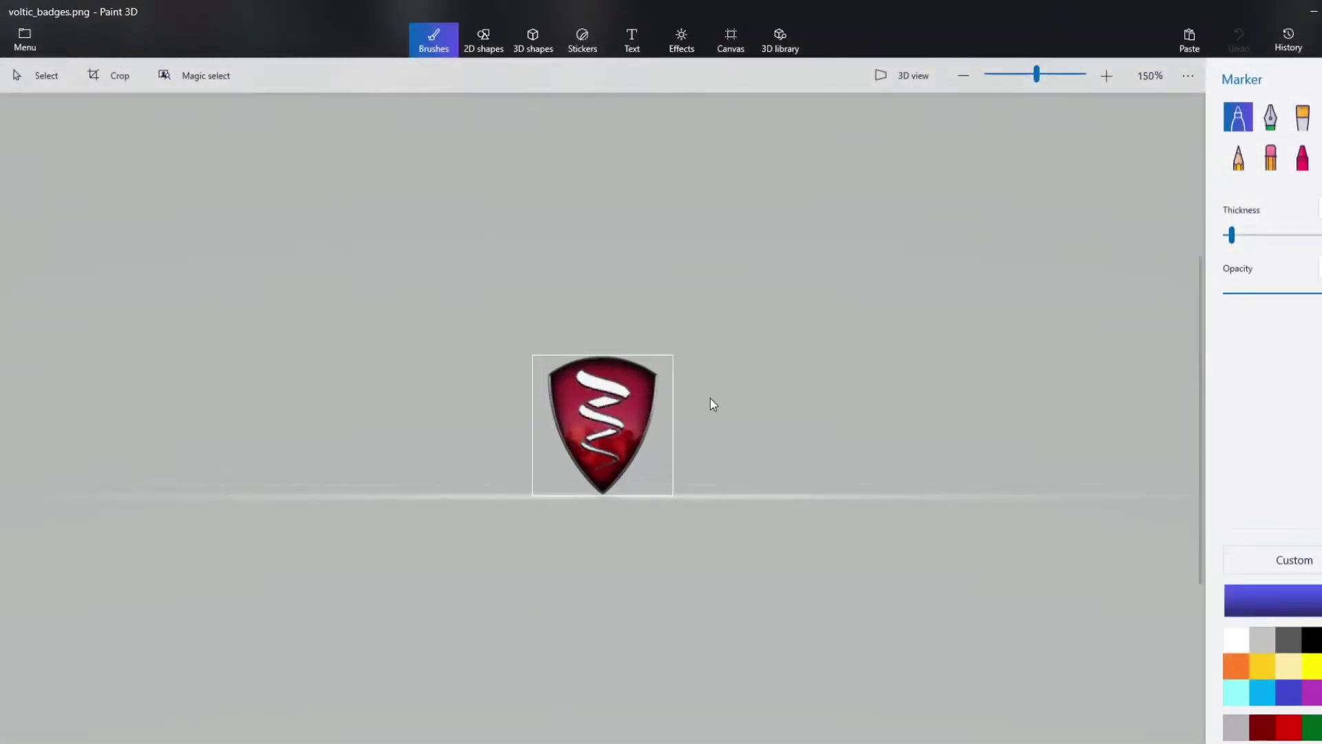
scroll(712, 406, up, 3)
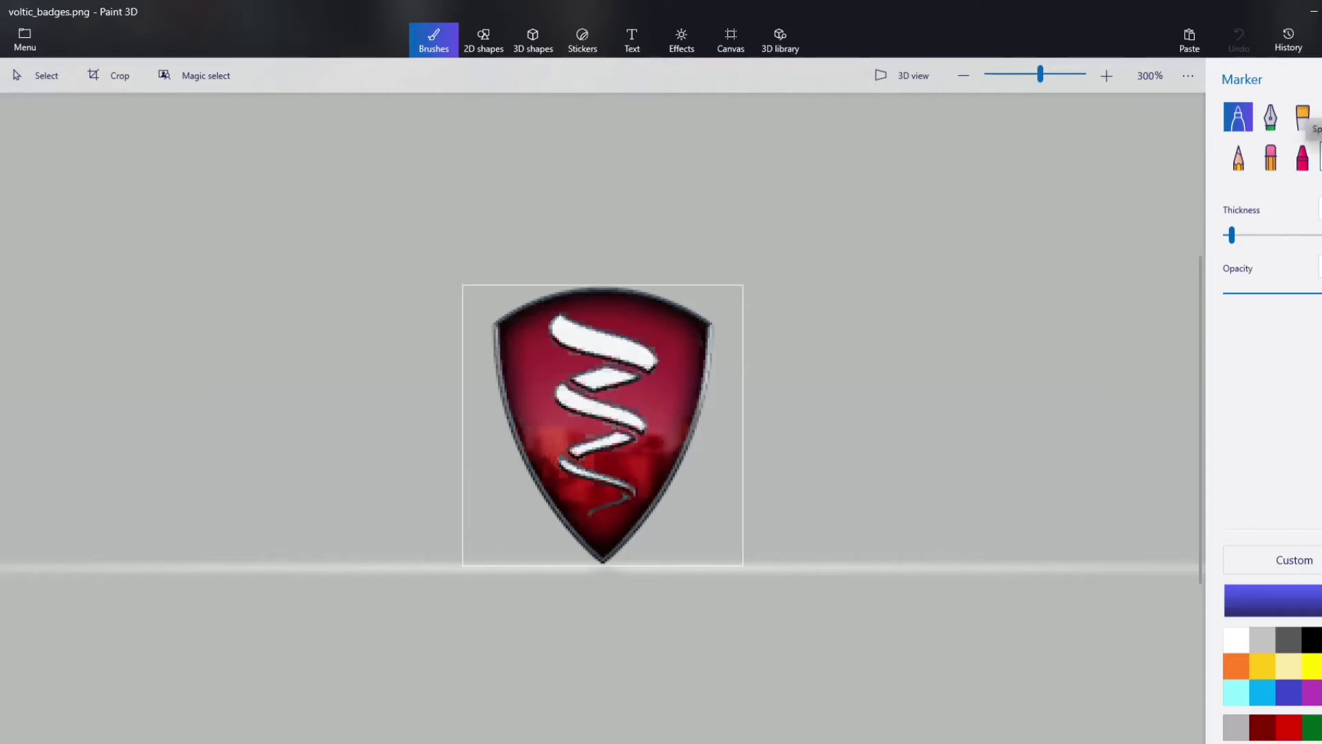
click(1317, 116)
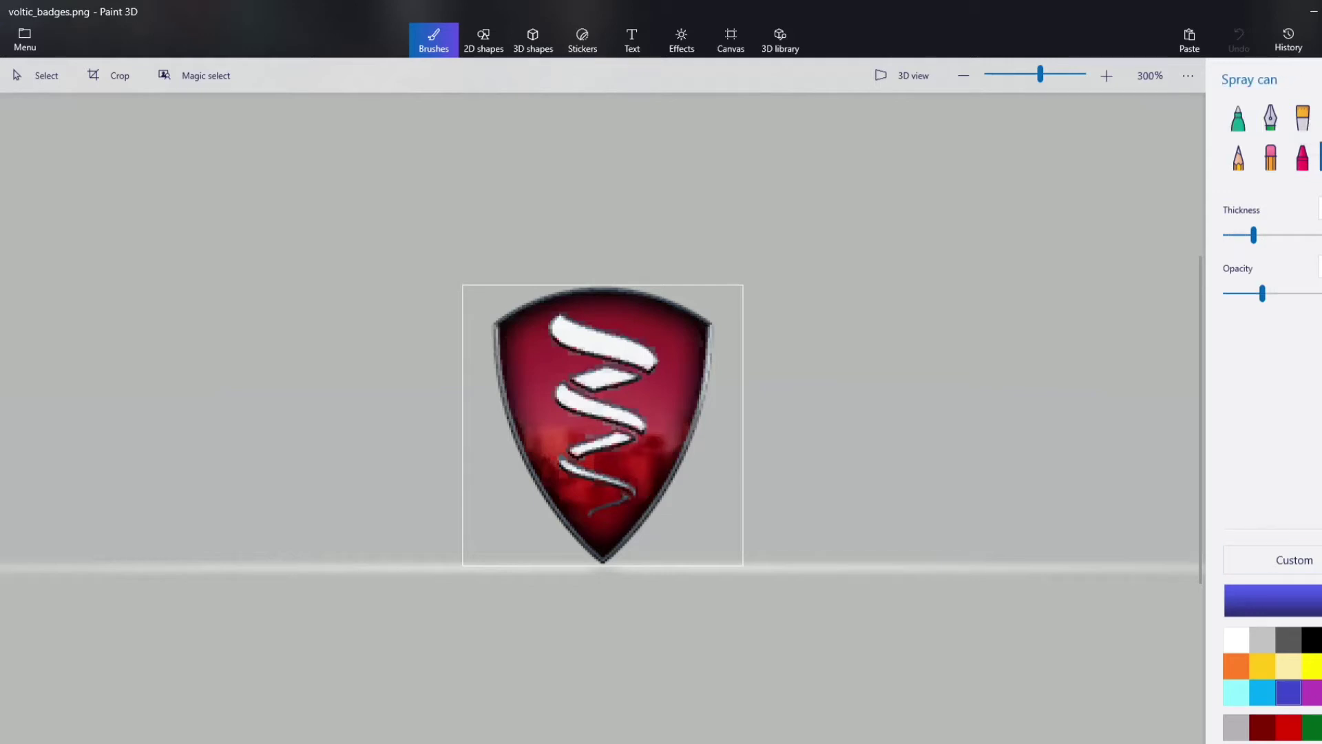
click(1315, 673)
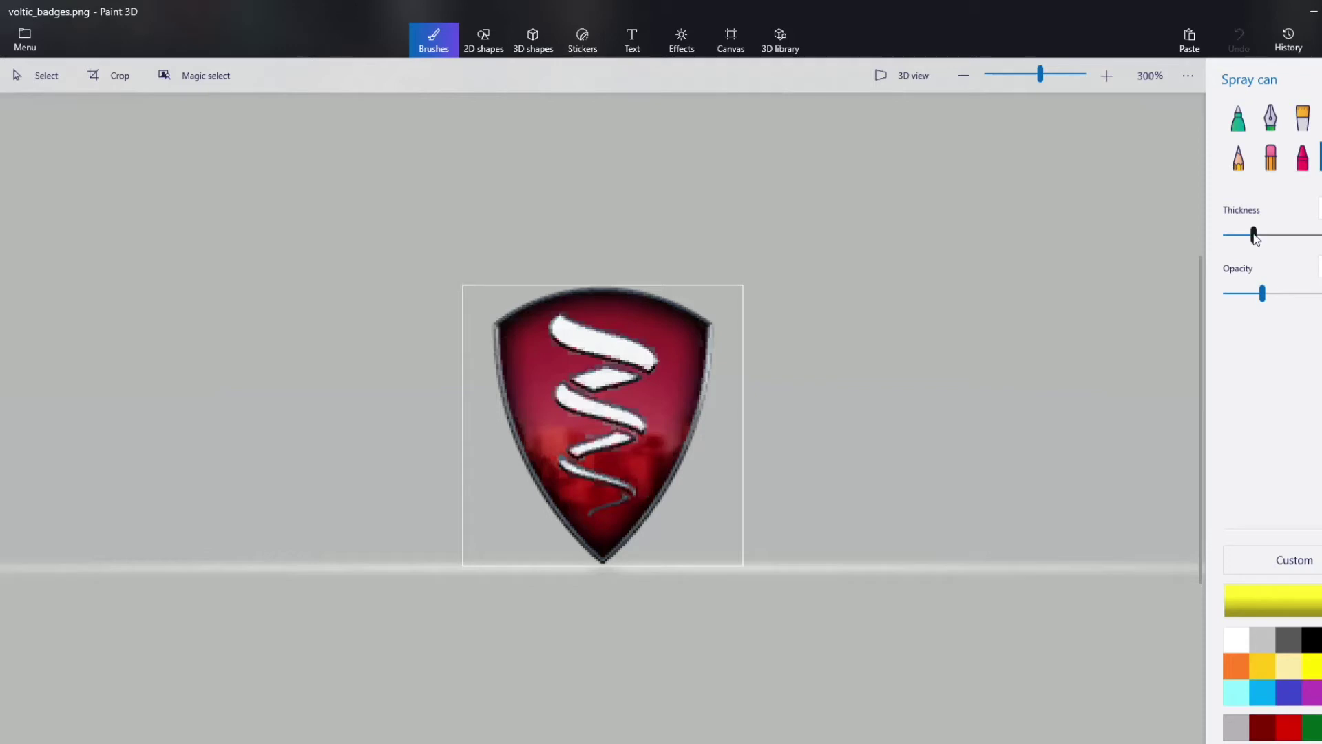
drag(1253, 236, 1225, 235)
scroll(939, 287, up, 10)
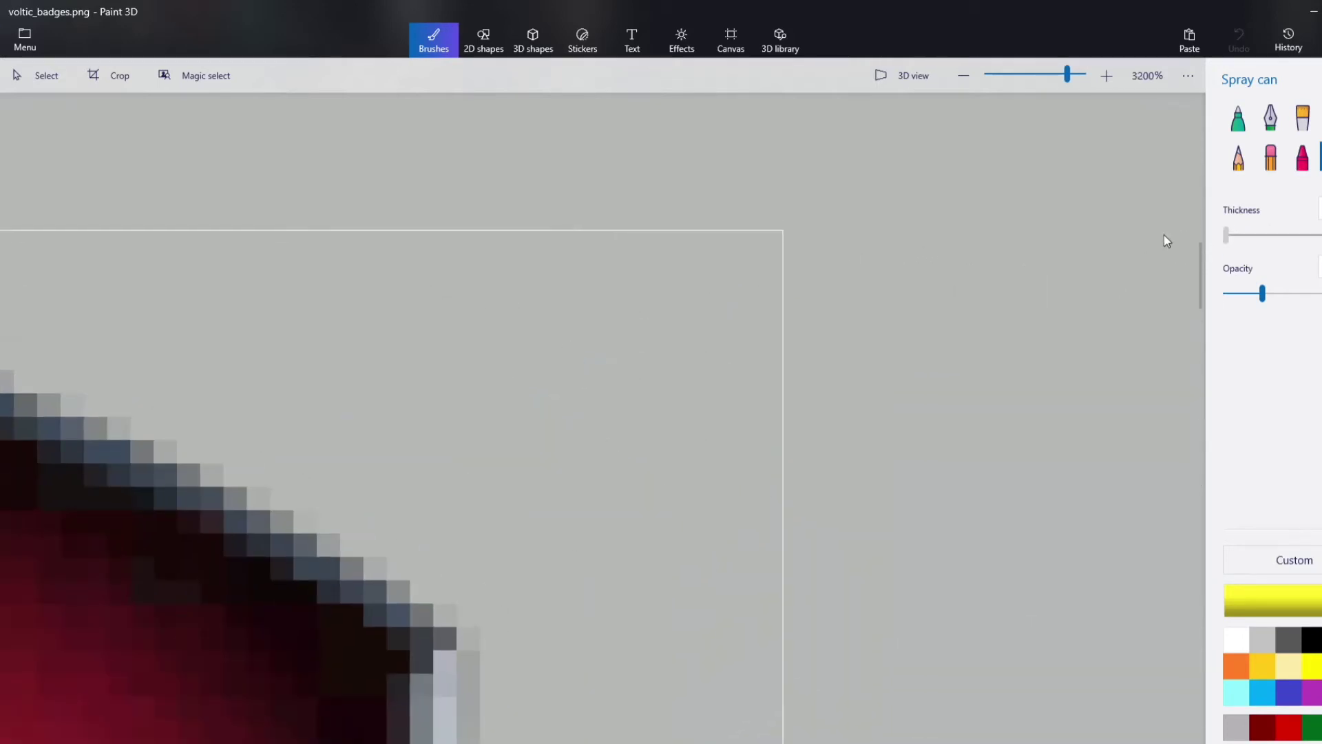
drag(1165, 240, 1157, 242)
drag(1228, 236, 1230, 238)
drag(771, 241, 771, 241)
- Spray yellow marks into the other three corners of the badge canvas
scroll(869, 446, down, 3)
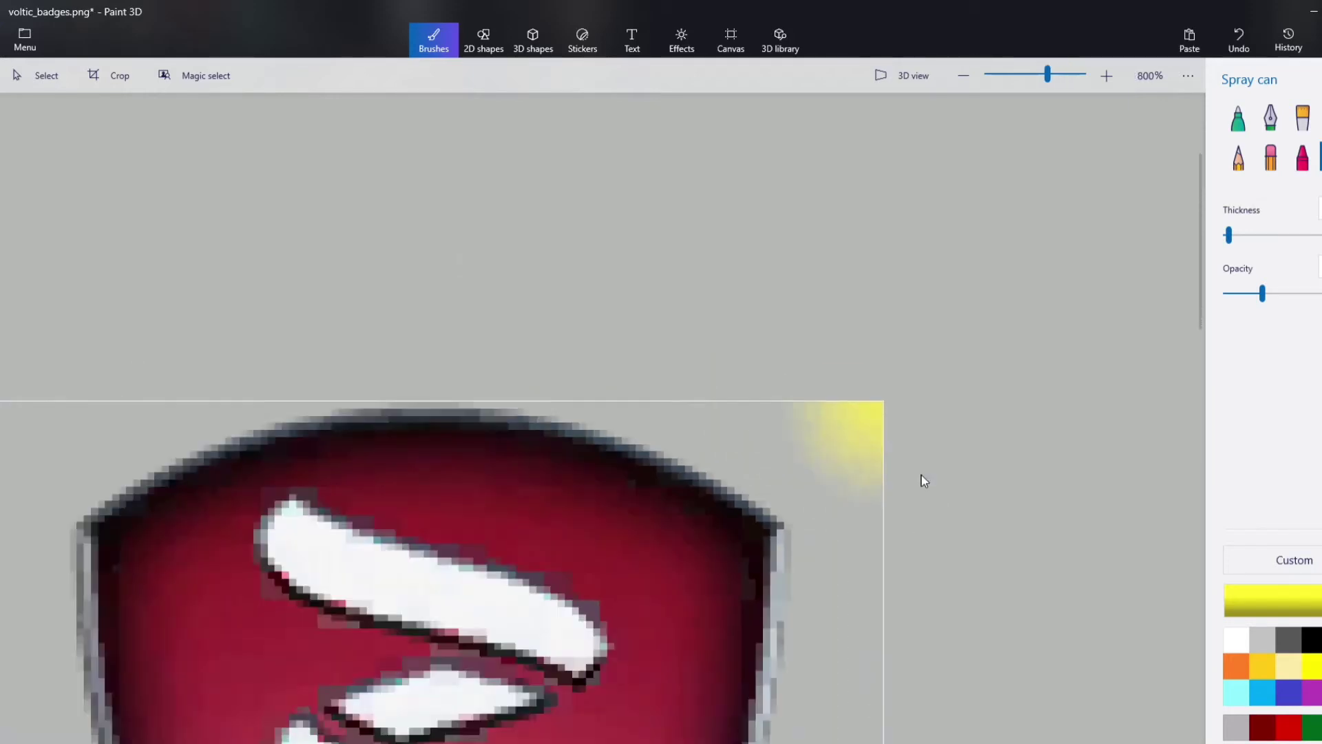
scroll(480, 256, up, 3)
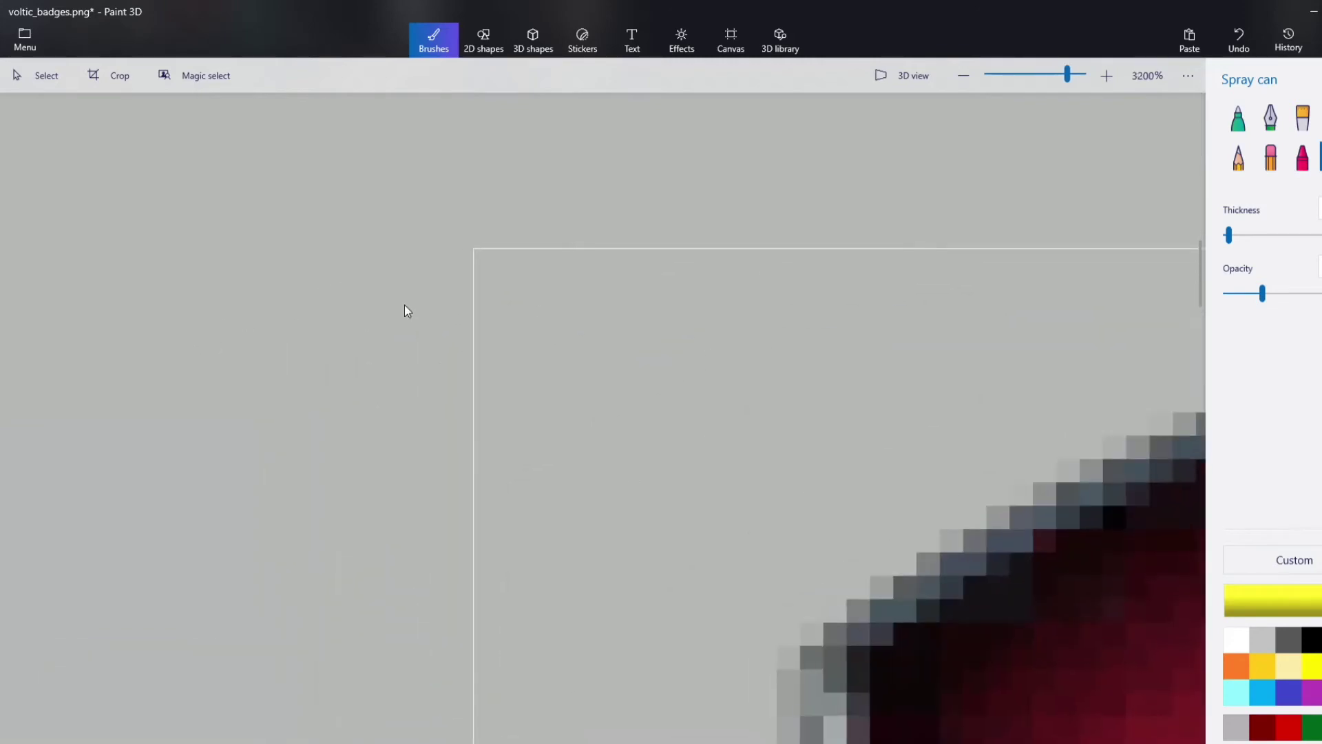
drag(489, 262, 487, 263)
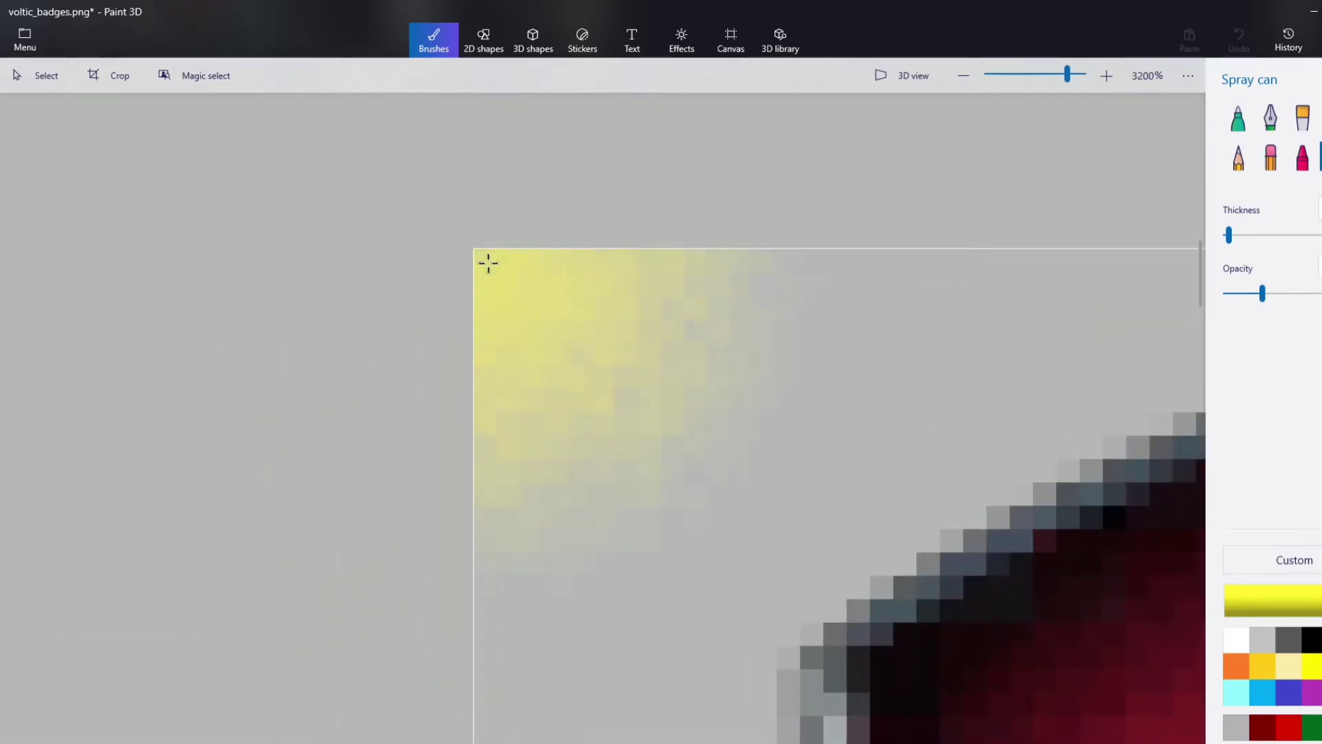
scroll(596, 465, down, 3)
scroll(493, 606, down, 2)
scroll(357, 604, up, 4)
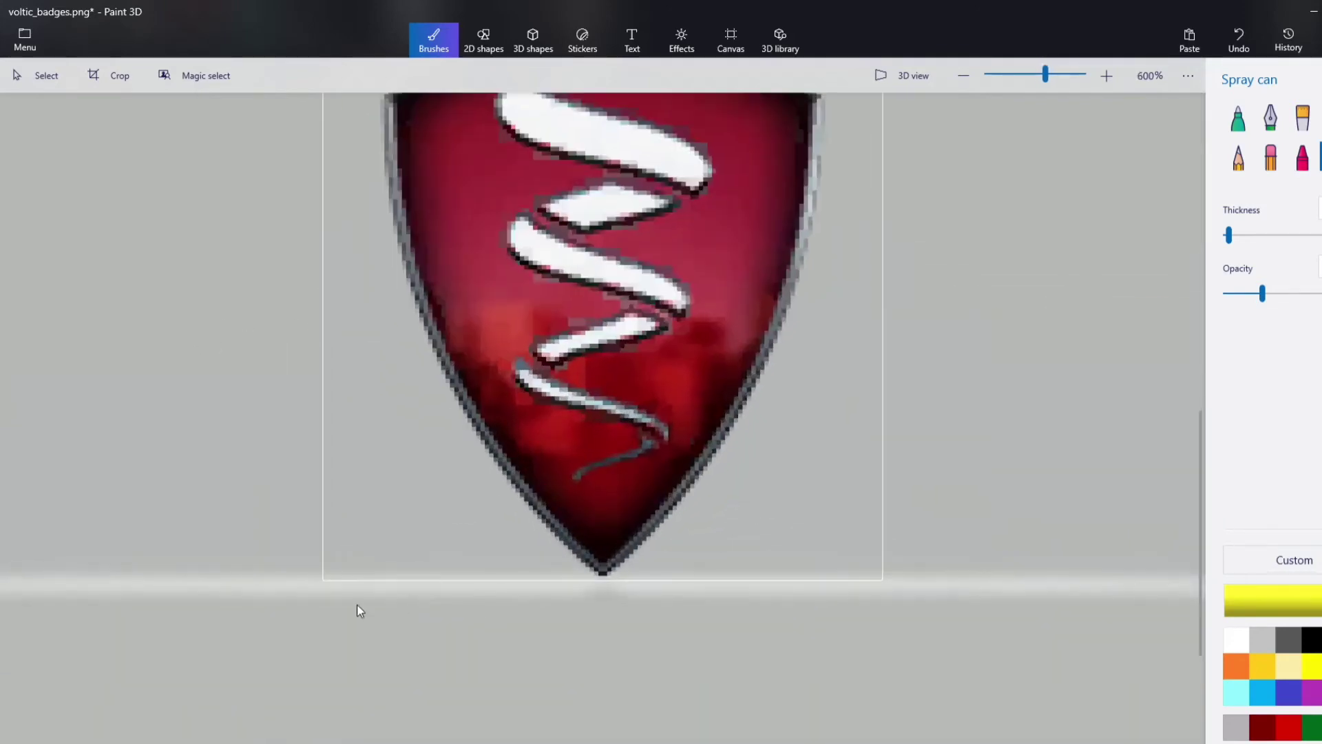
drag(342, 531, 342, 530)
scroll(404, 516, down, 4)
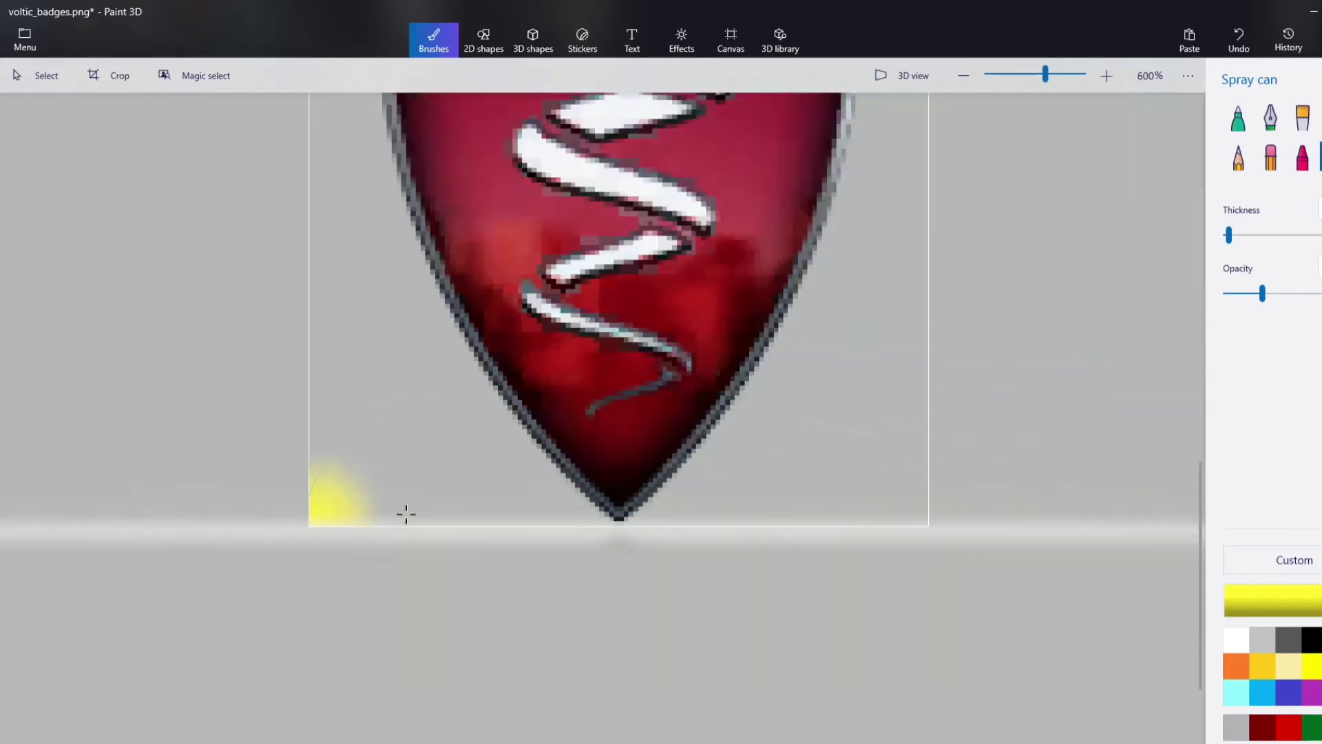
scroll(884, 614, up, 4)
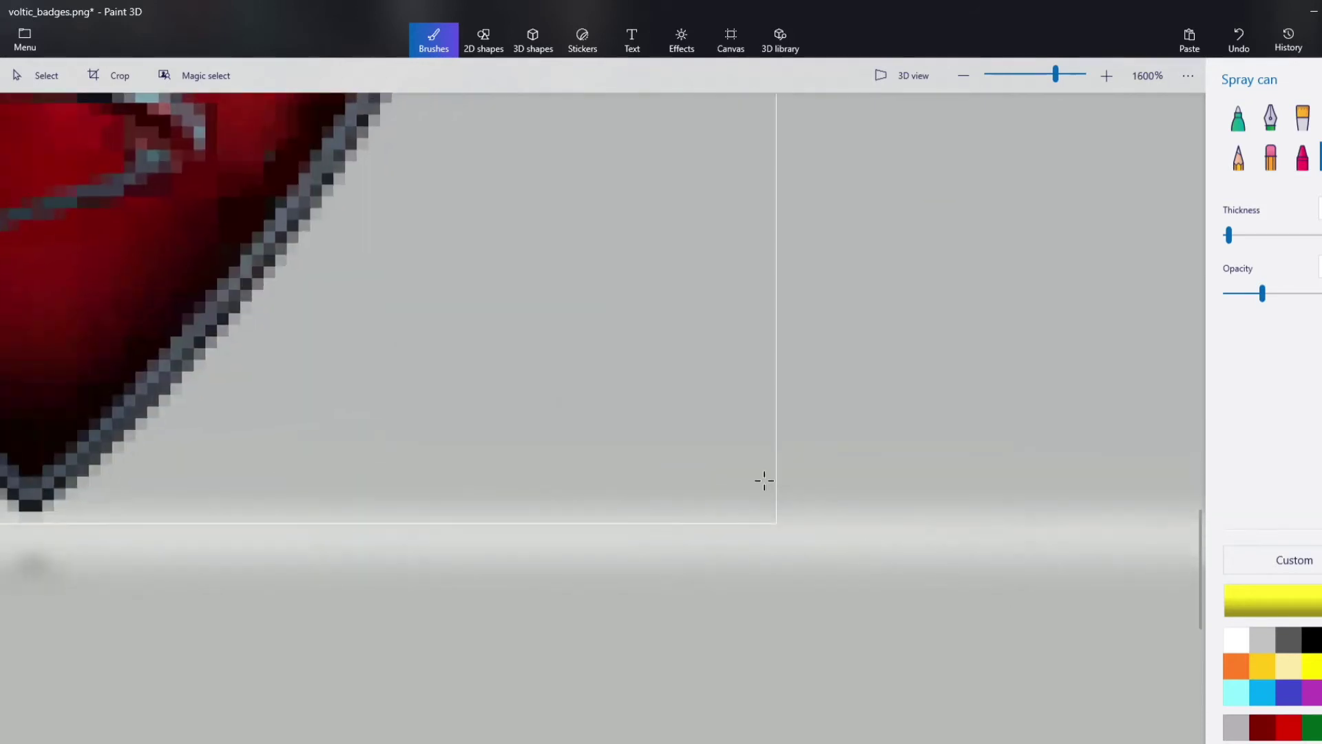
drag(757, 506, 758, 506)
scroll(750, 508, down, 5)
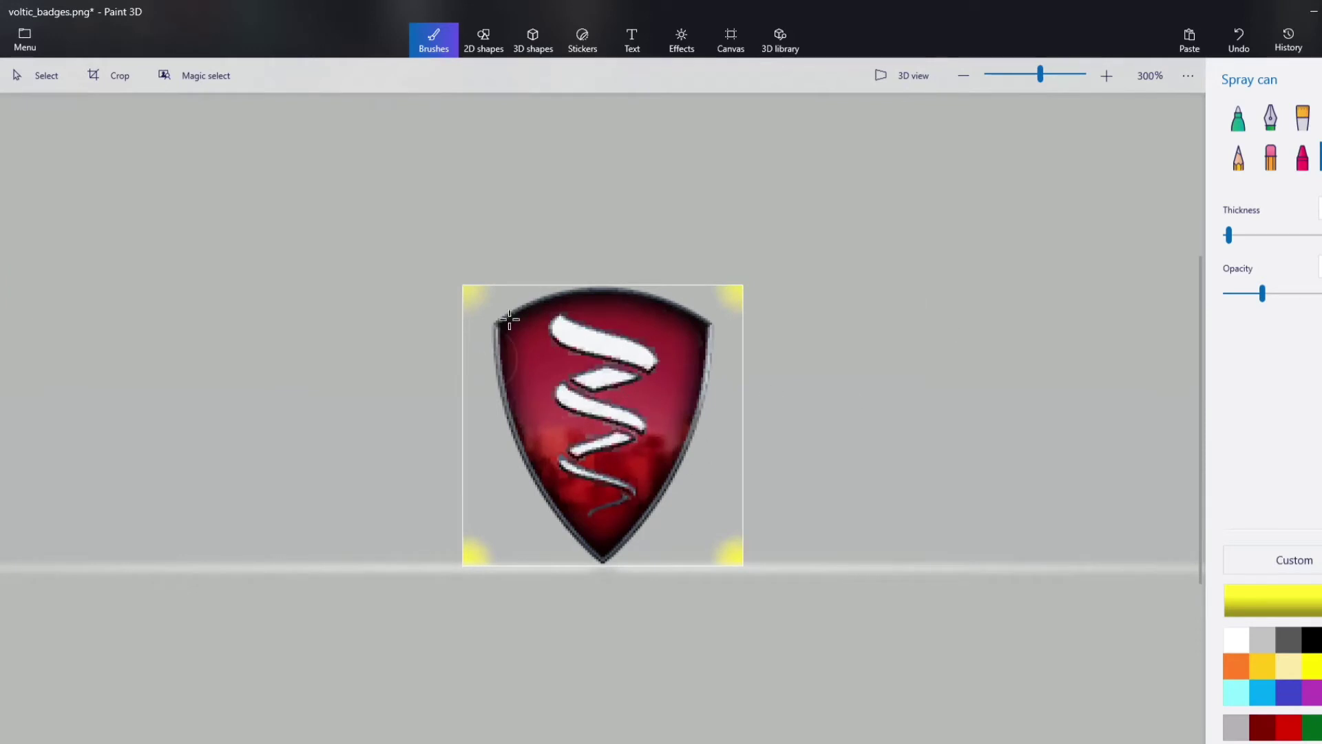
scroll(874, 459, down, 1)
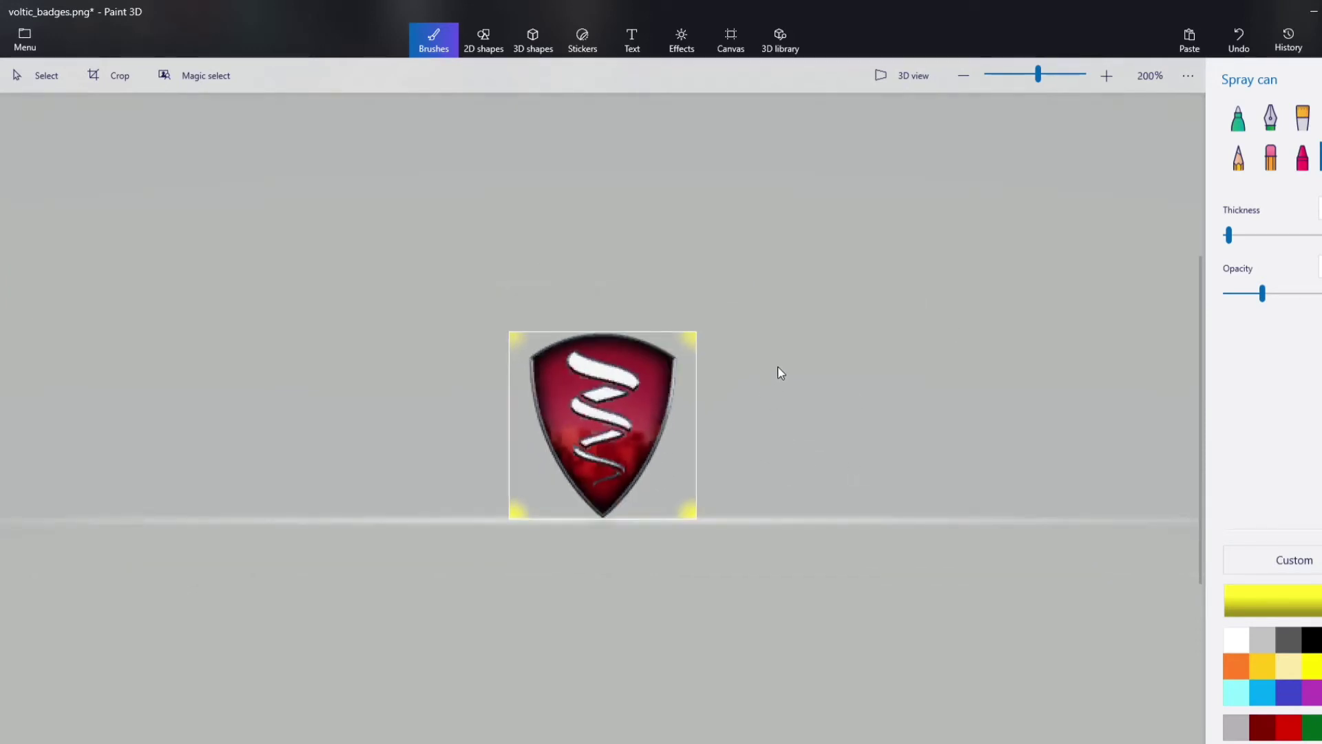
- Insert the Tesla shield image R (18) from the Desktop folder into the badge canvas
click(25, 39)
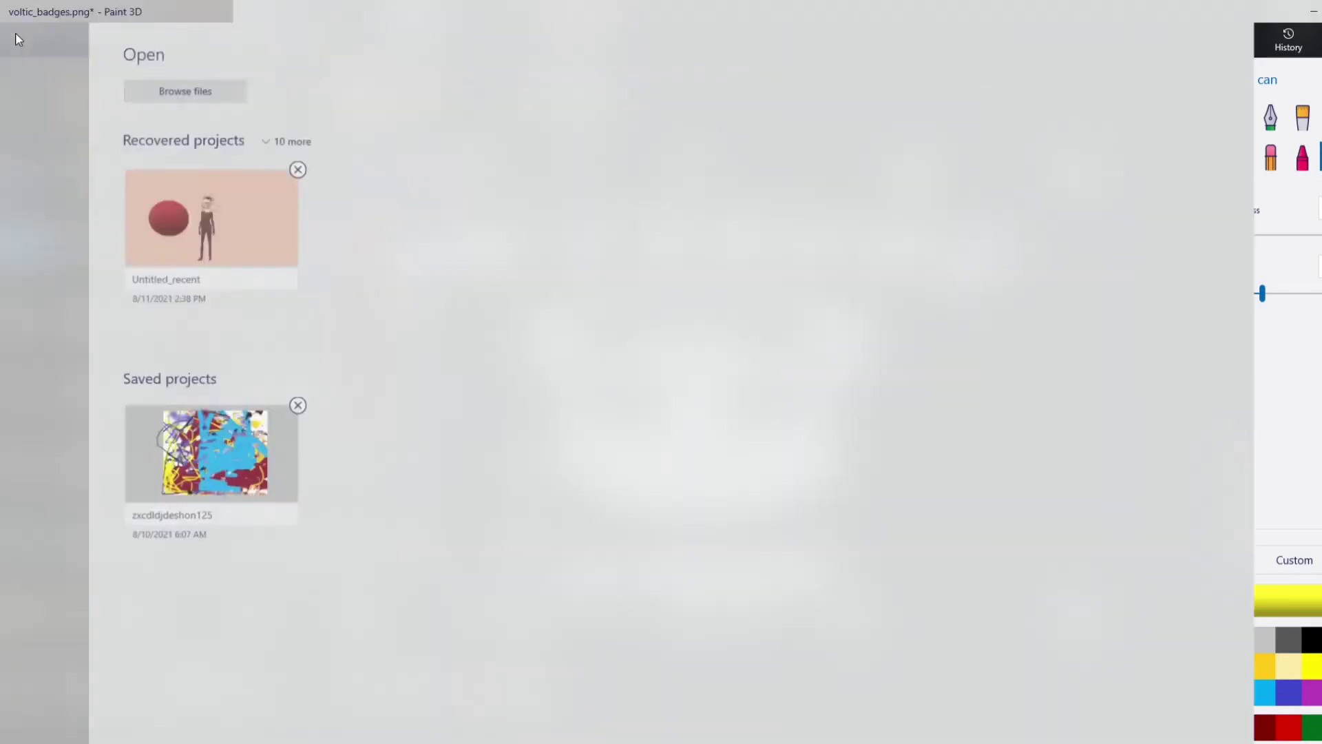
click(51, 158)
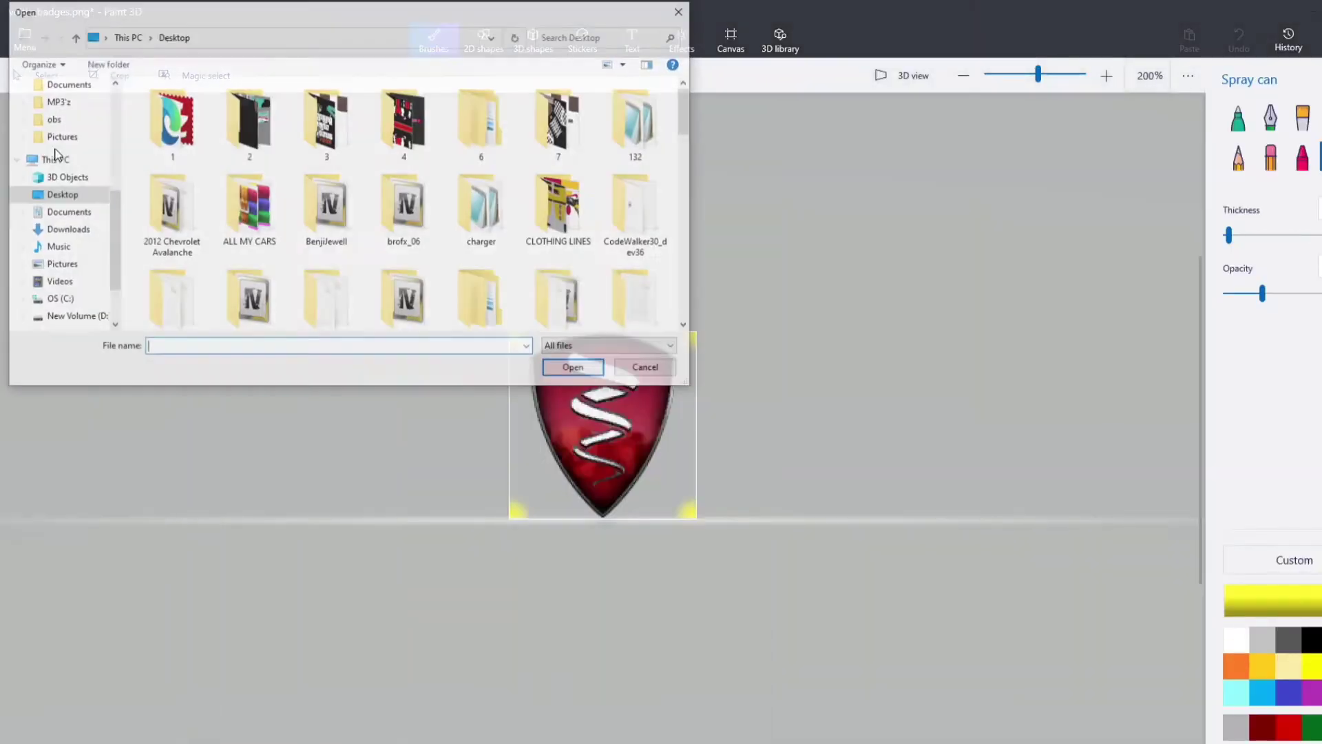
scroll(283, 160, down, 15)
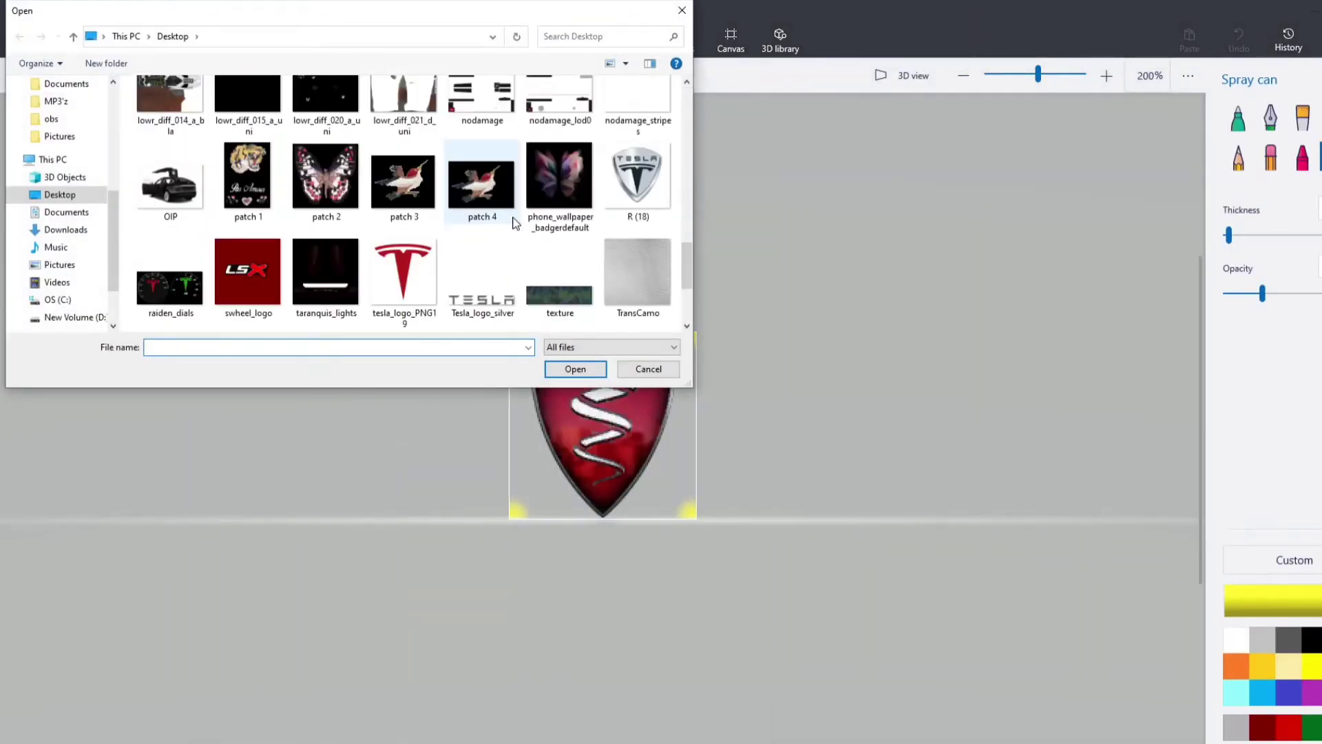
click(646, 177)
click(575, 369)
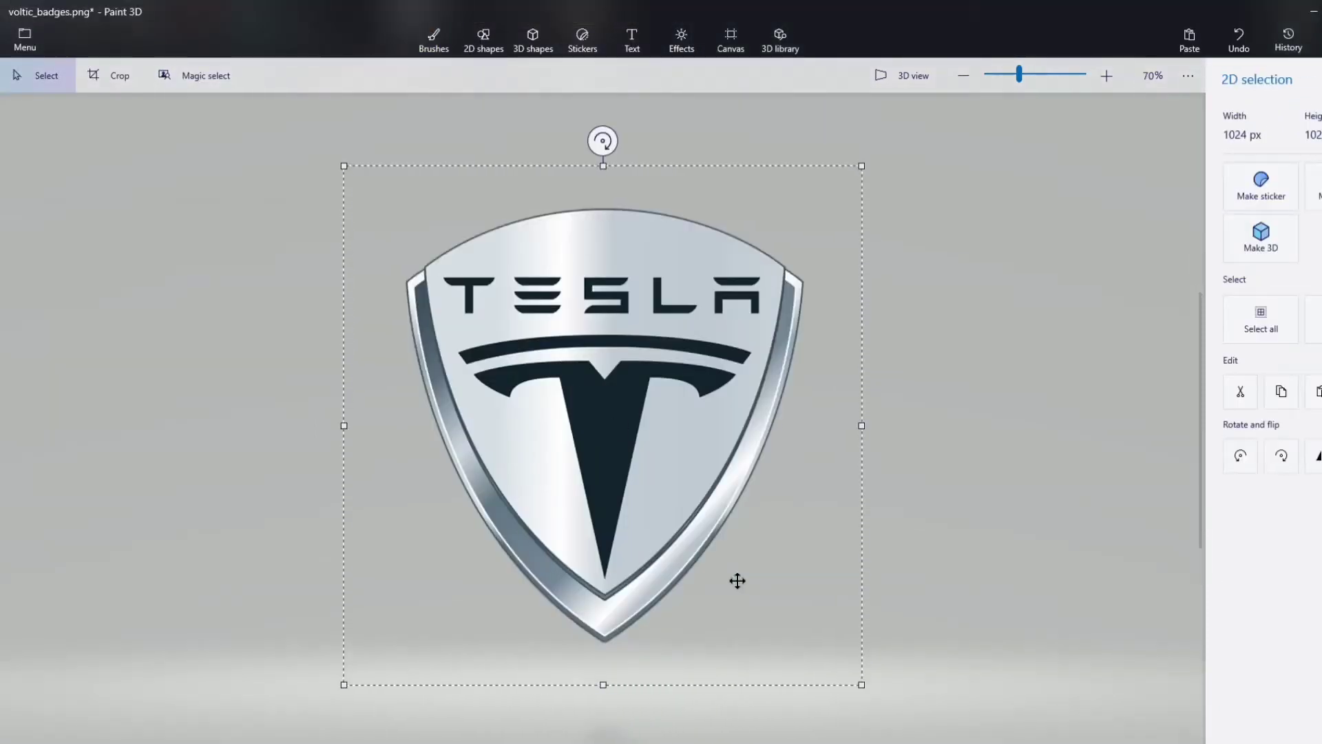
- Shrink and stretch the Tesla shield to 125 px wide and 149 px high, aligned over the old red badge, and place it
drag(862, 685, 601, 408)
scroll(601, 408, up, 1)
scroll(601, 408, up, 6)
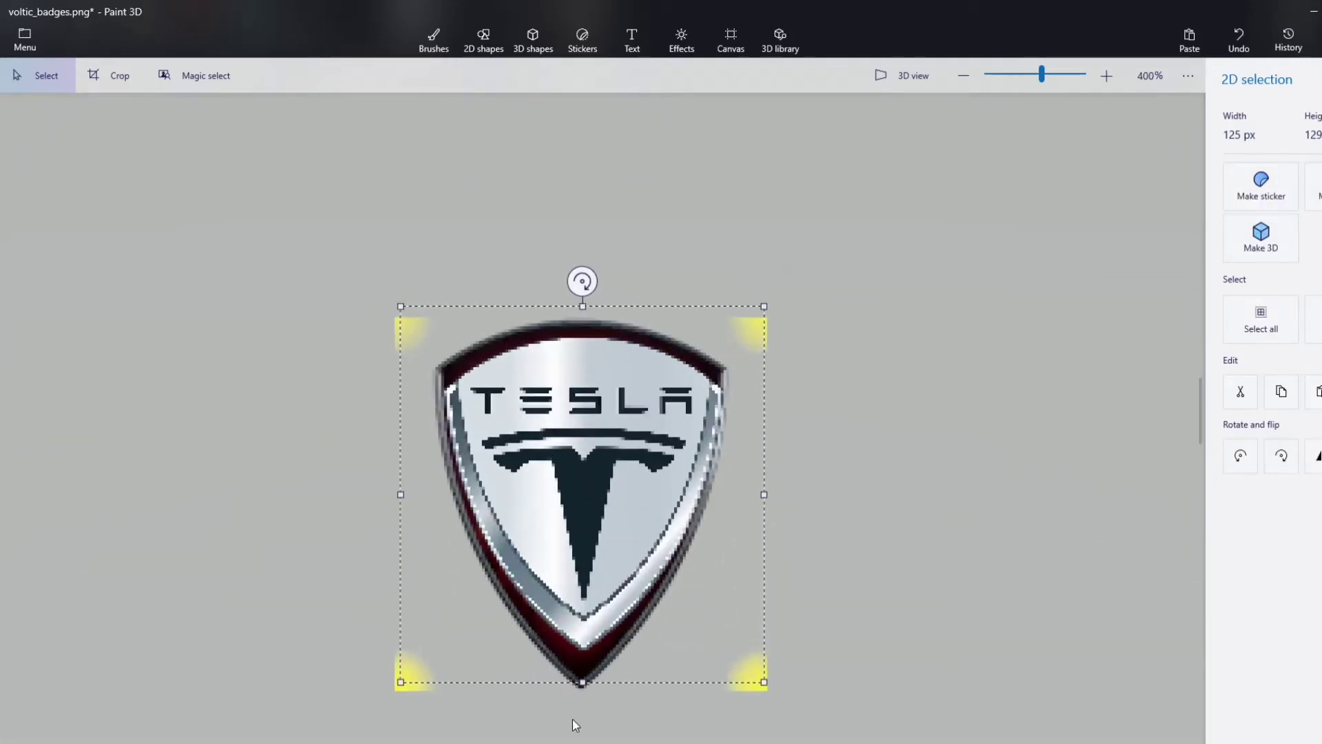
drag(582, 681, 581, 717)
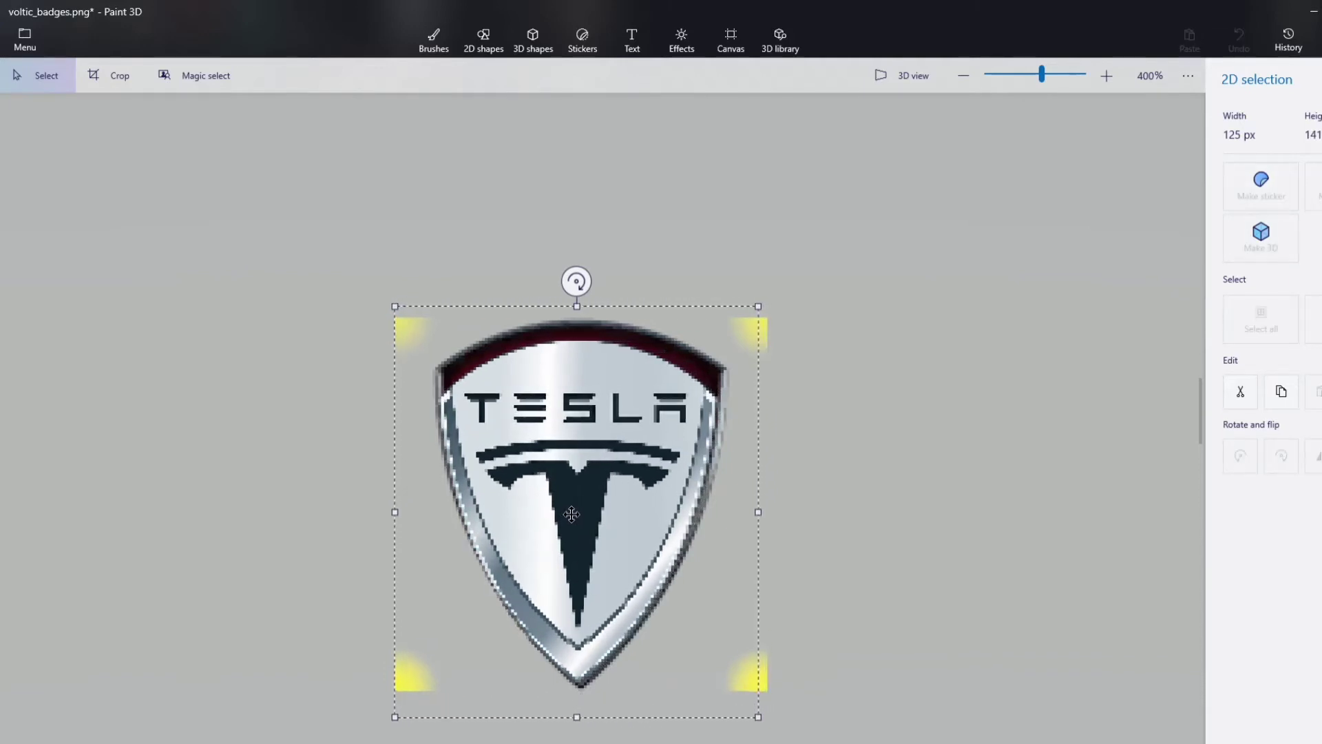
drag(577, 516, 575, 513)
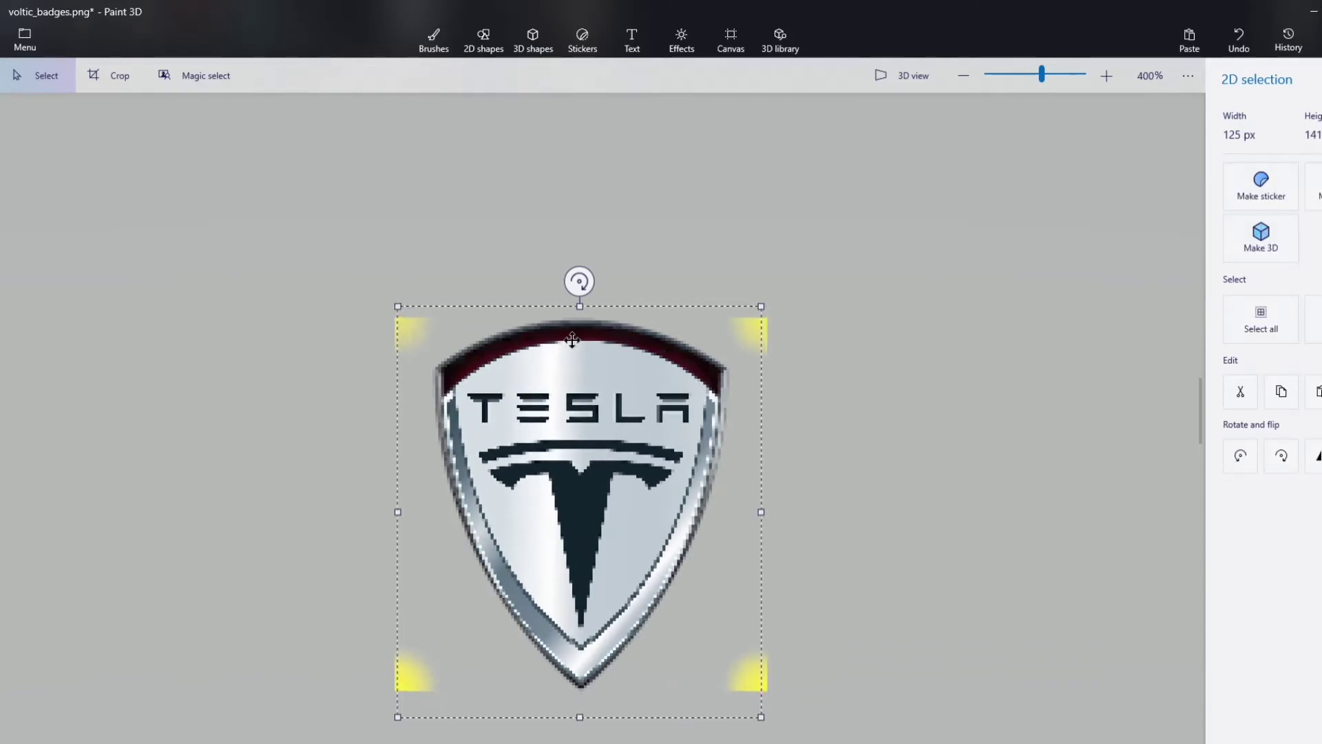
drag(580, 305, 579, 284)
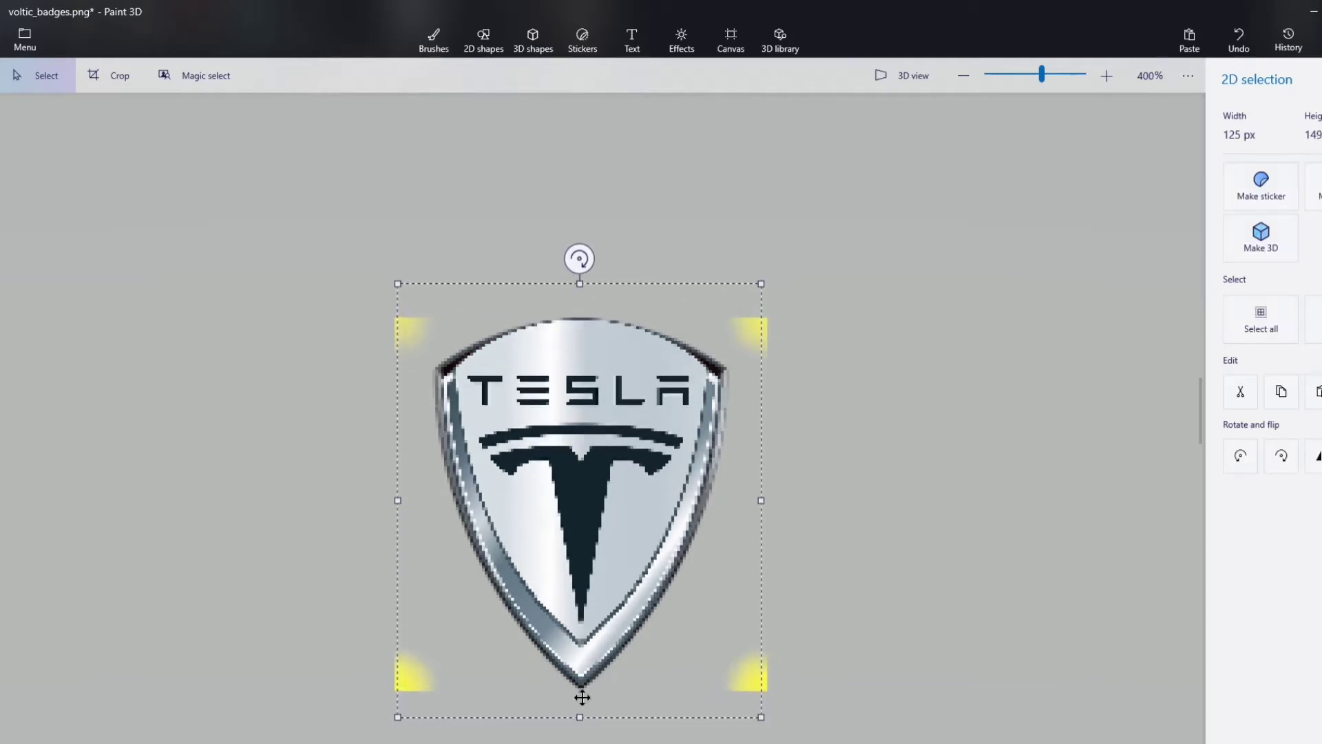
scroll(679, 602, down, 5)
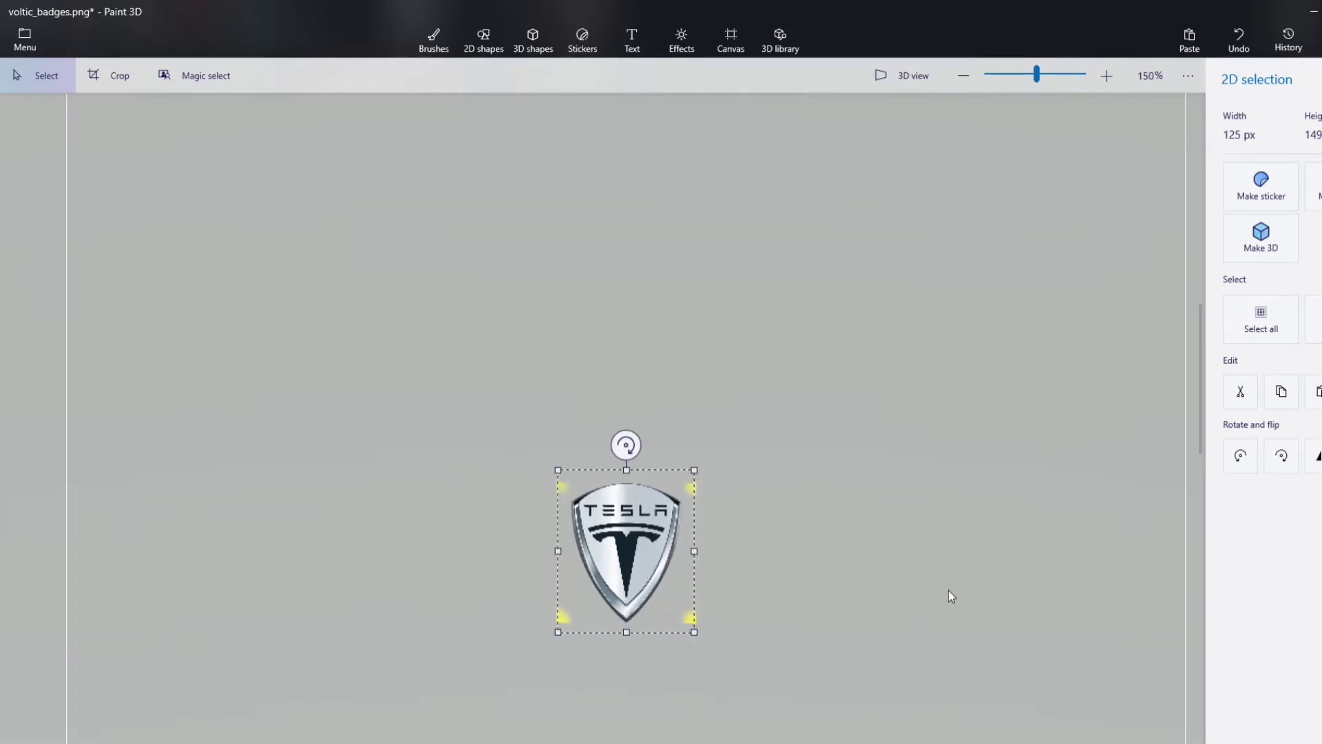
key(b)
- Start a custom crop and pull its frame in roughly around the Tesla badge, about 183 px wide
scroll(772, 624, down, 4)
scroll(597, 682, up, 8)
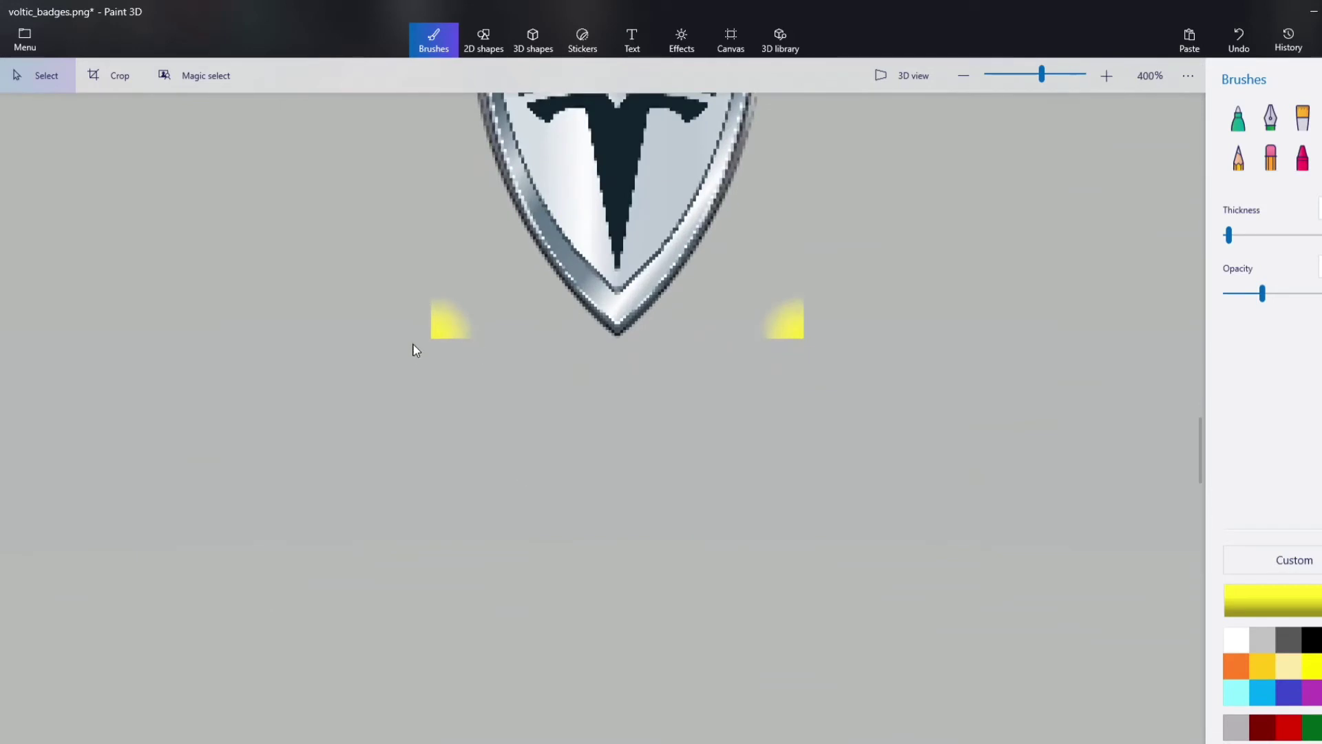
scroll(834, 323, down, 8)
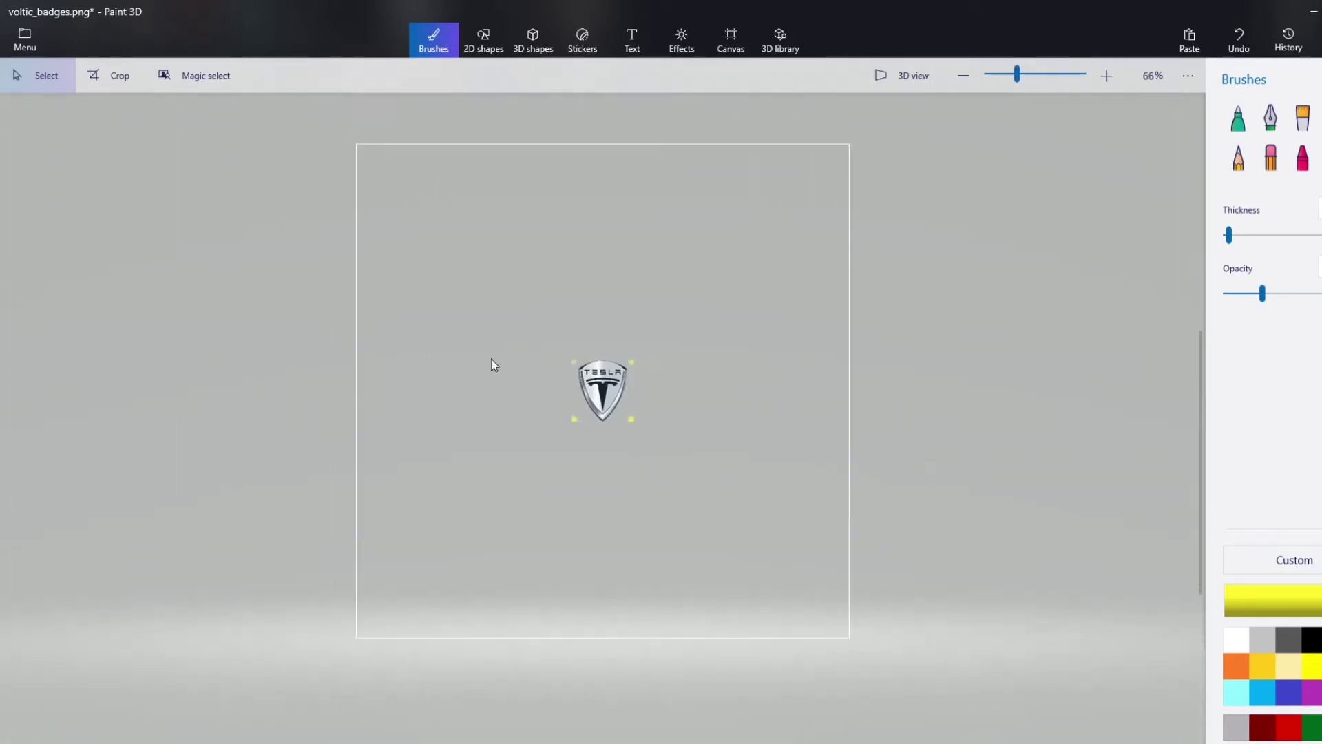
click(110, 75)
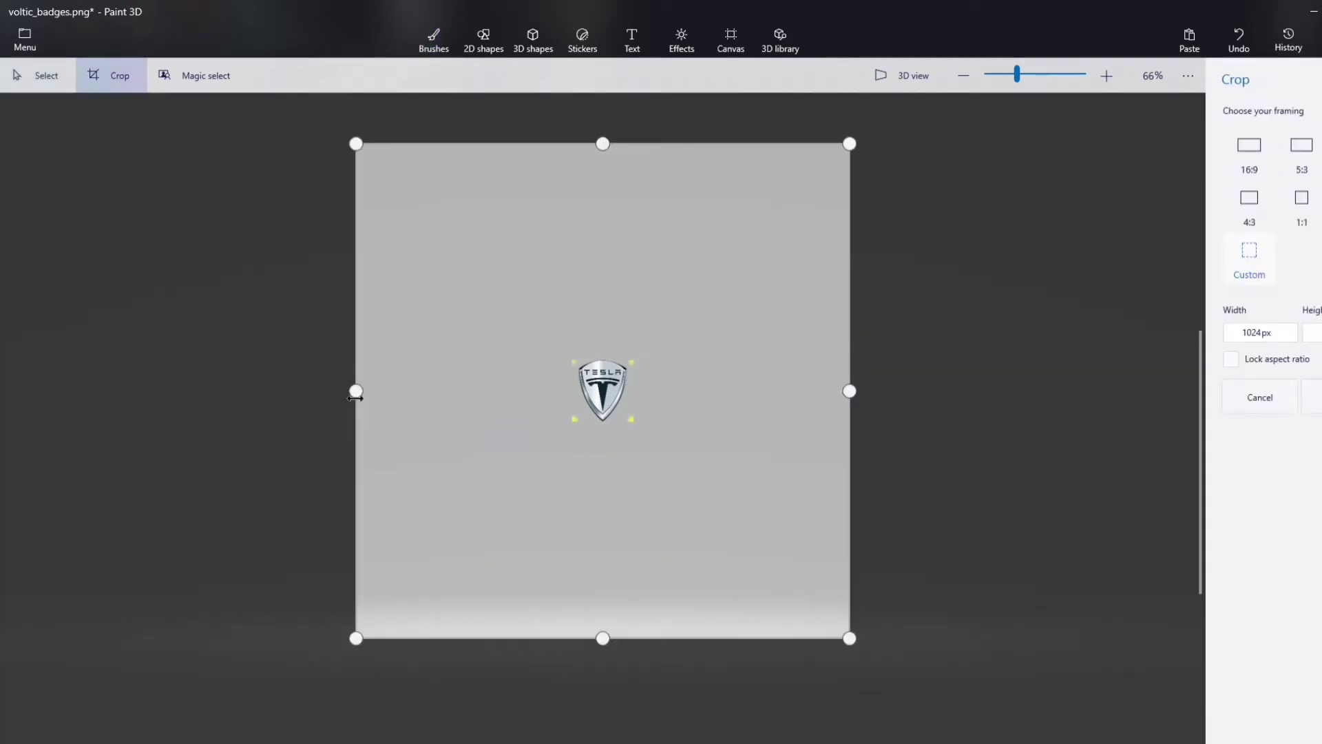
drag(356, 391, 558, 436)
drag(699, 633, 693, 428)
drag(849, 285, 643, 285)
drag(599, 144, 599, 351)
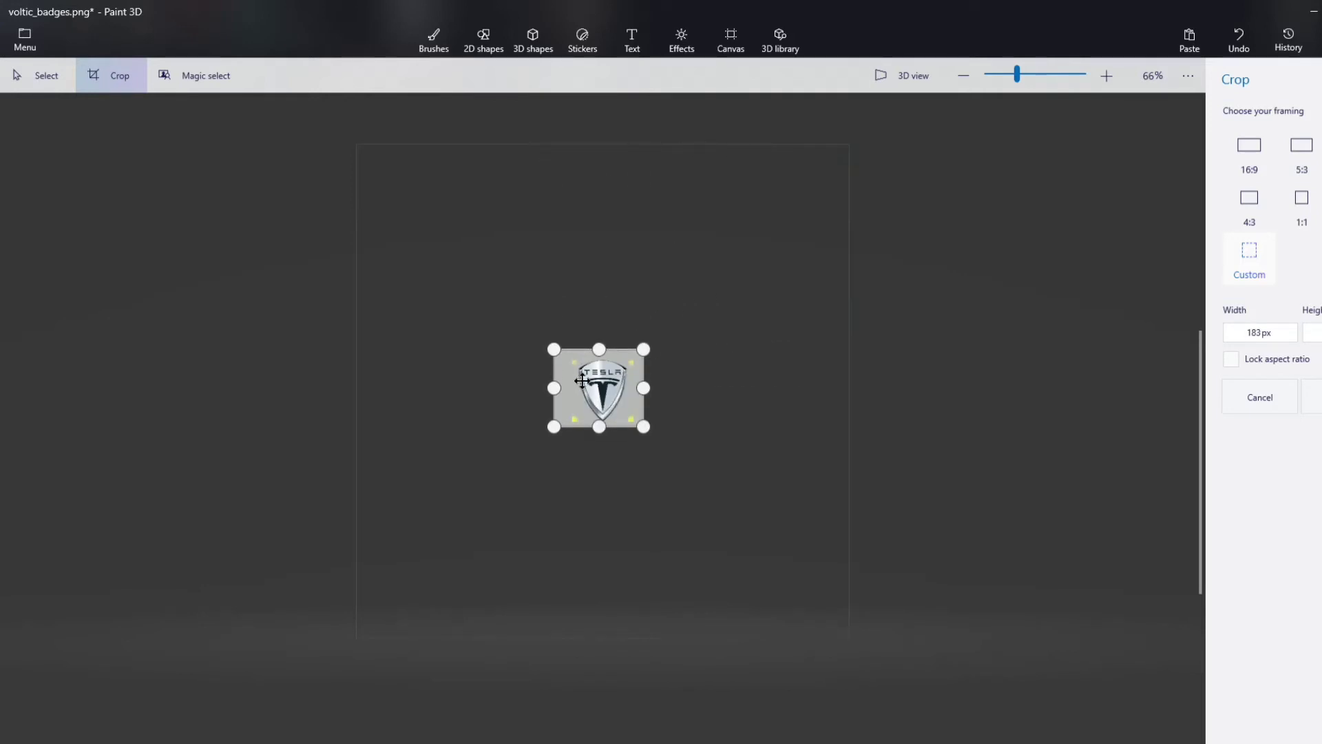
- Fit the crop frame to the outer edges of the yellow corner marks at 128 px wide and apply the crop
scroll(603, 378, up, 3)
scroll(603, 378, up, 10)
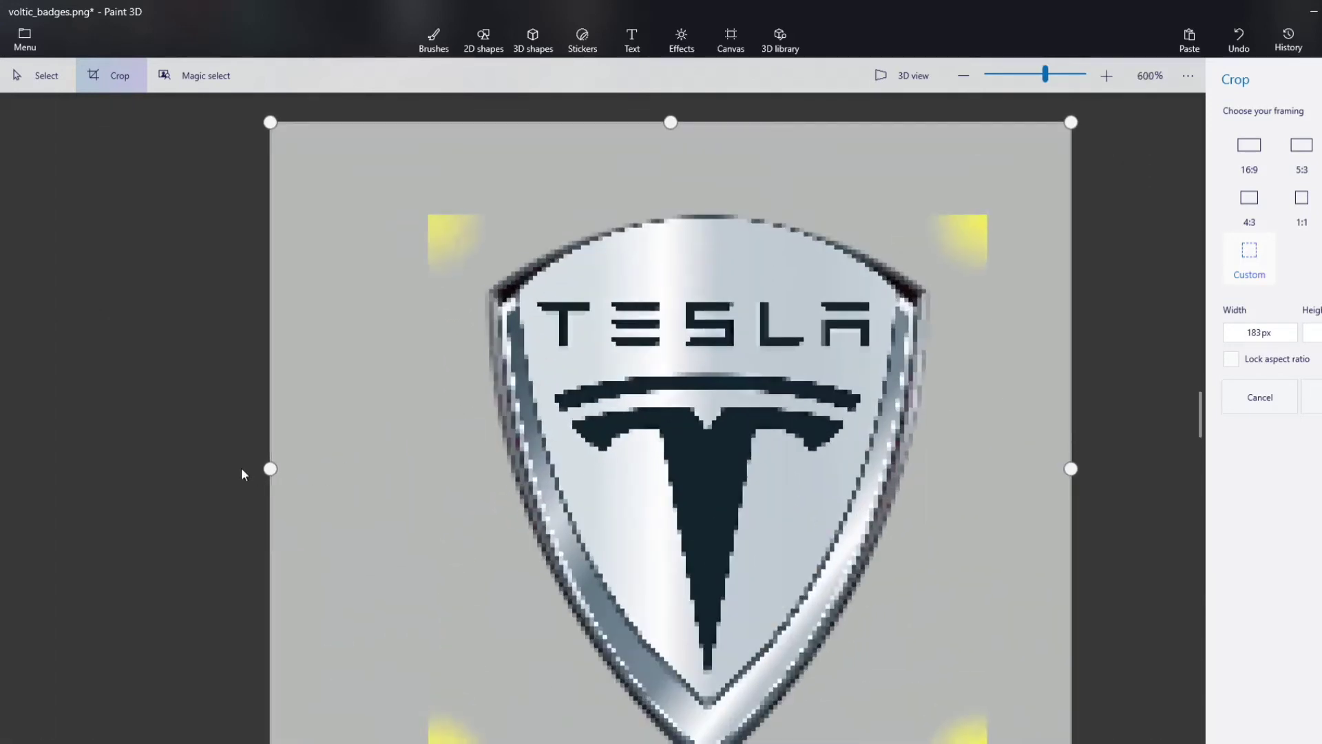
drag(242, 470, 428, 536)
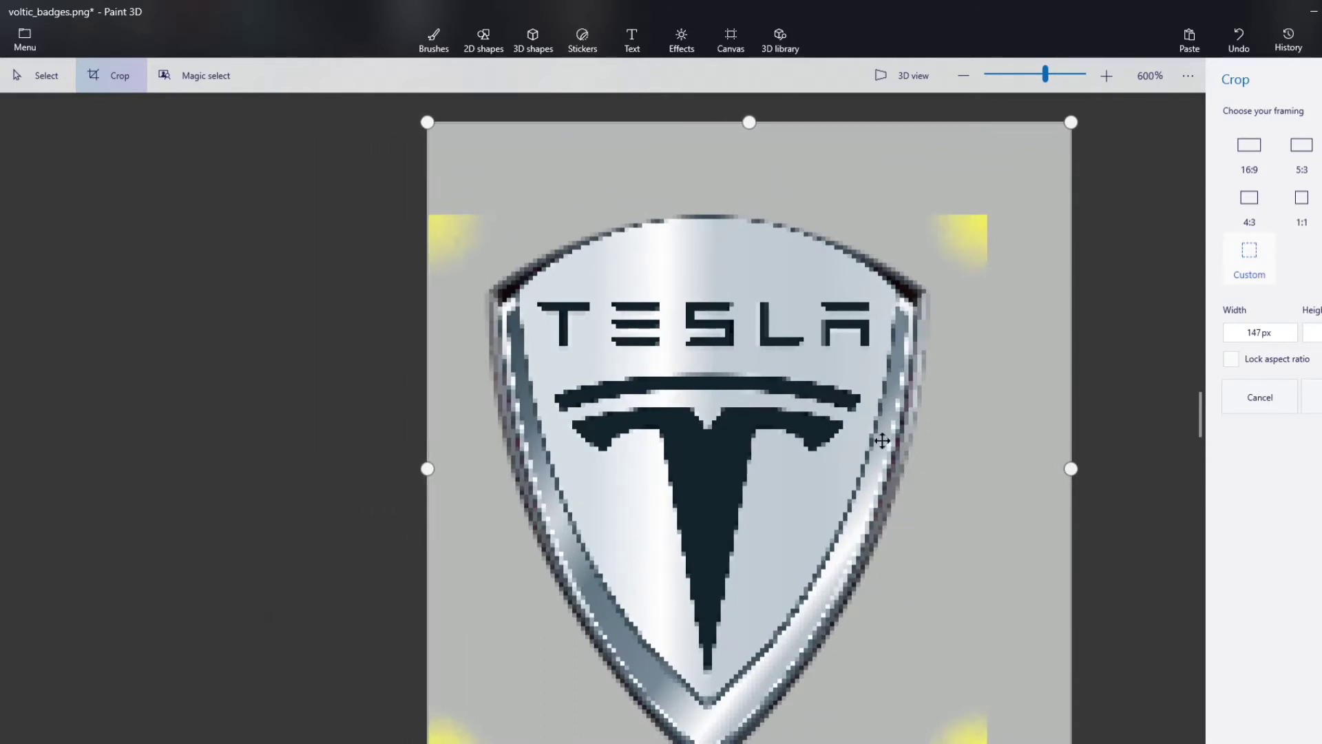
drag(1072, 469, 989, 467)
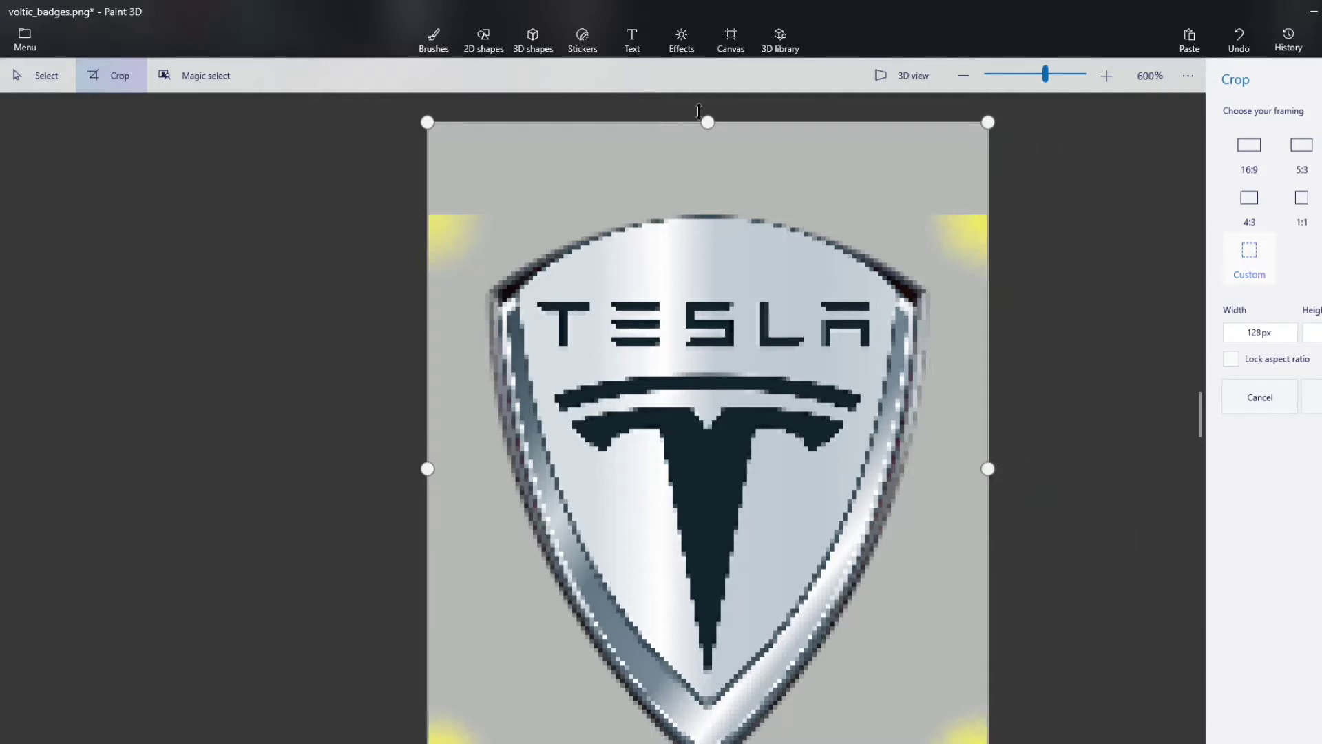
drag(708, 121, 697, 210)
scroll(706, 470, down, 3)
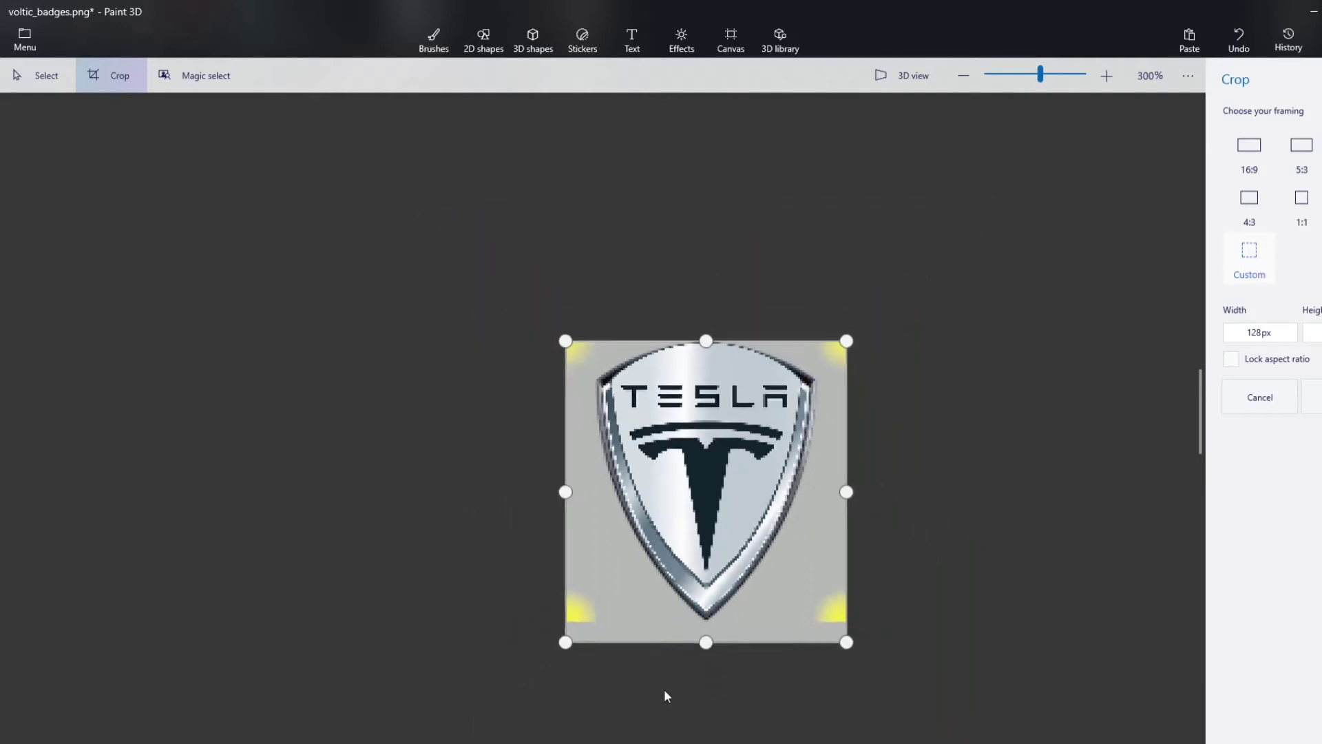
scroll(770, 628, up, 3)
scroll(770, 634, up, 2)
drag(698, 588, 699, 538)
scroll(710, 574, down, 2)
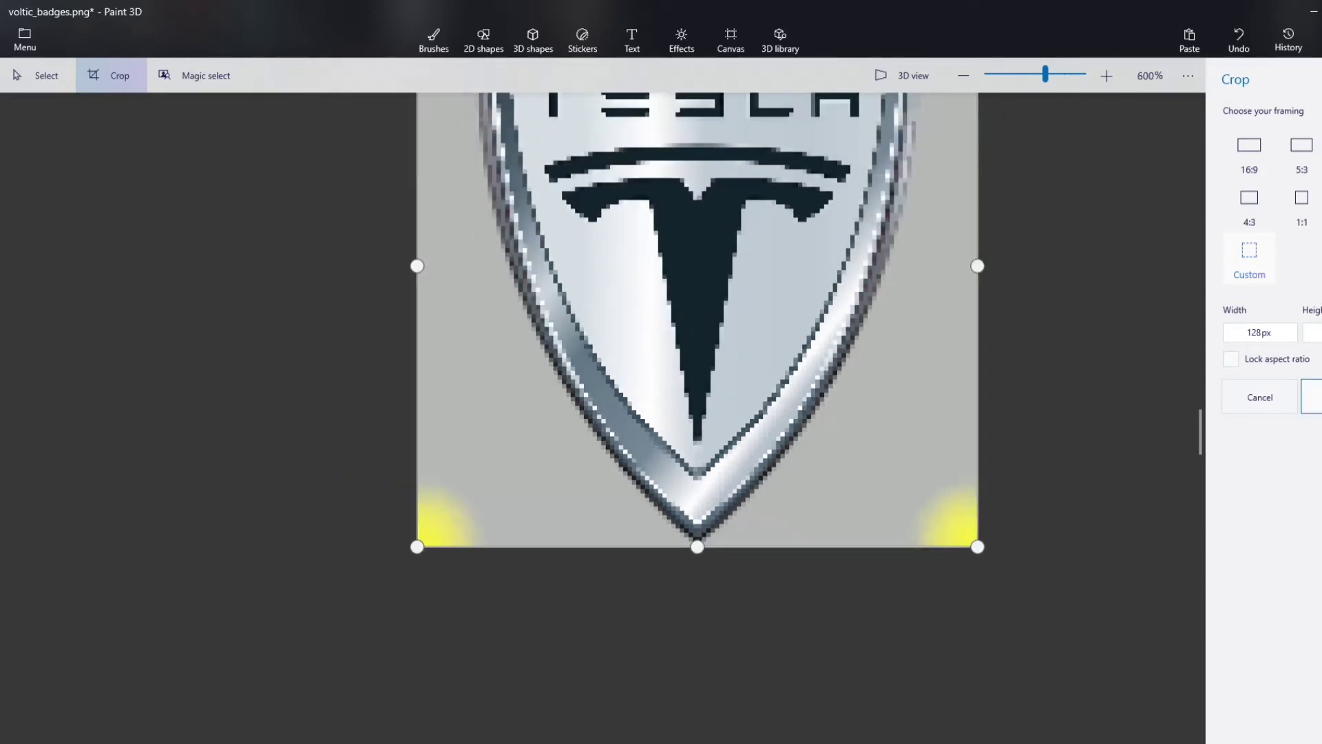
click(1312, 396)
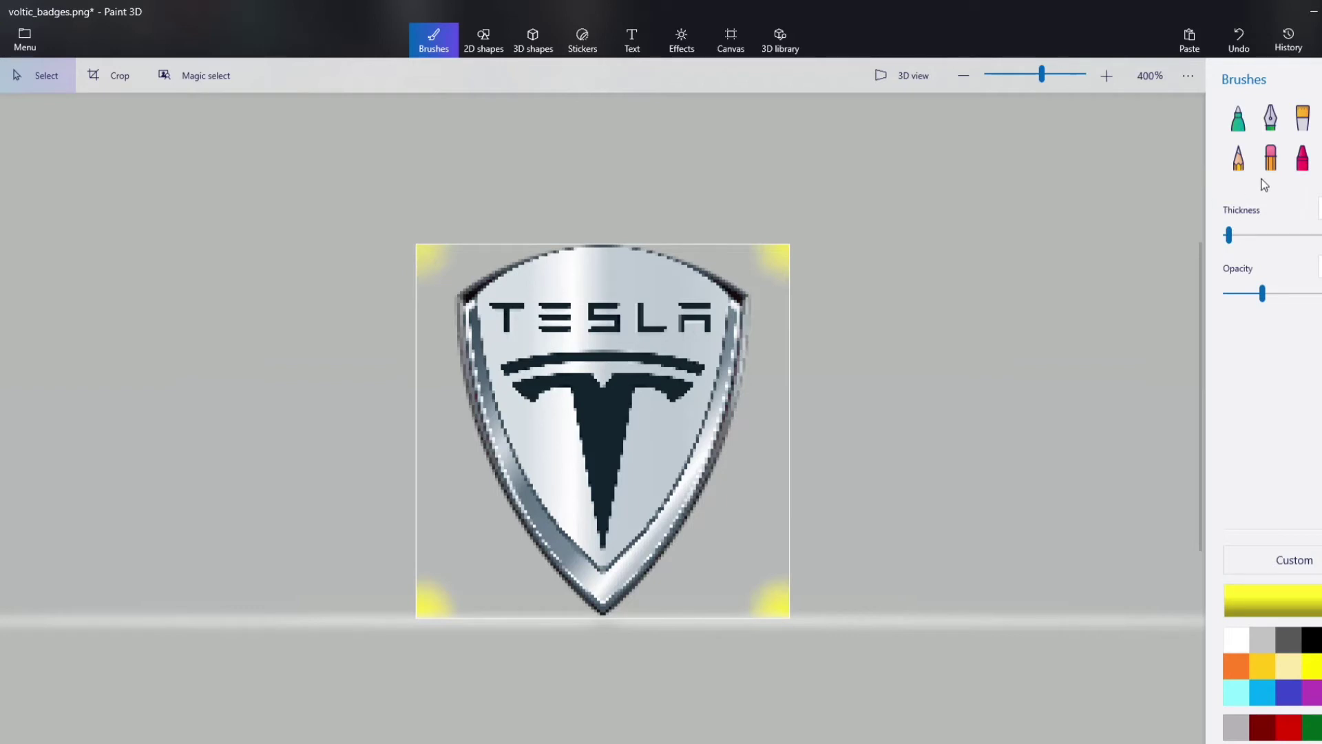
- Erase the yellow marks in all four corners of the badge canvas around the Tesla shield
click(1271, 158)
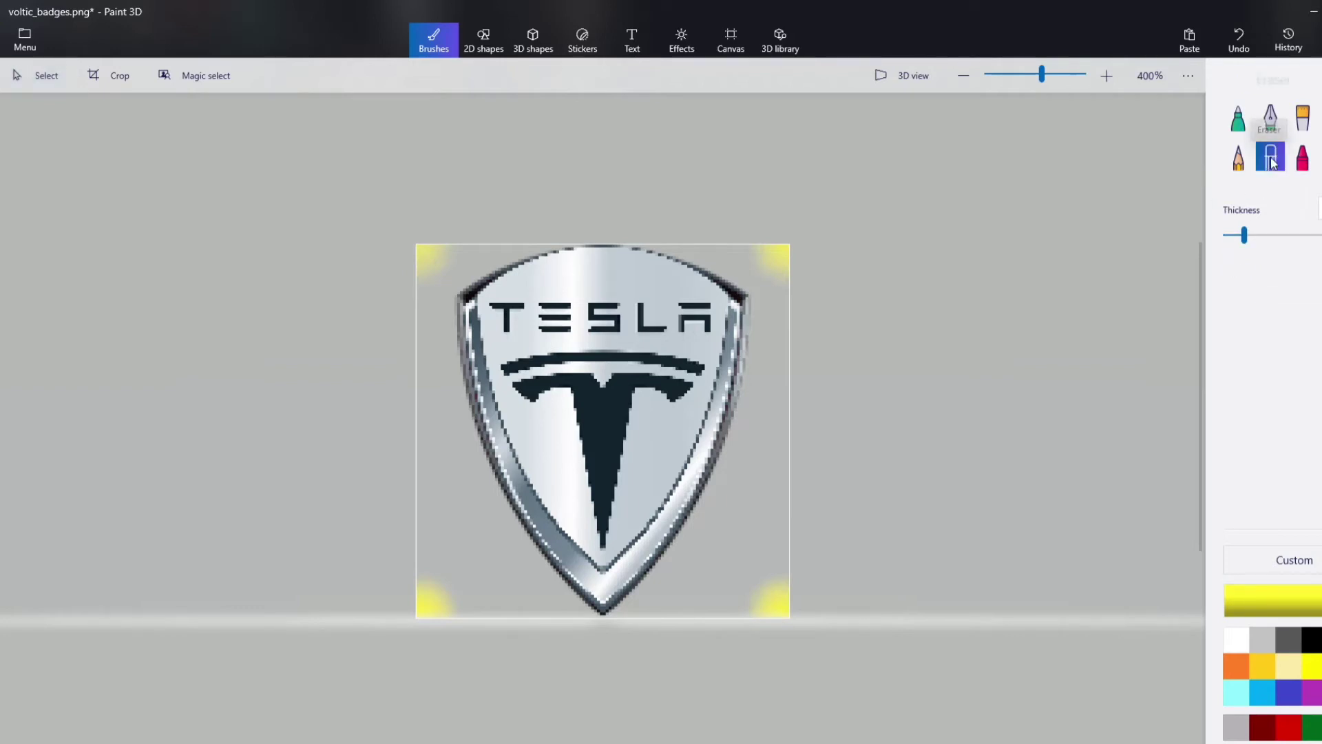
scroll(828, 219, up, 2)
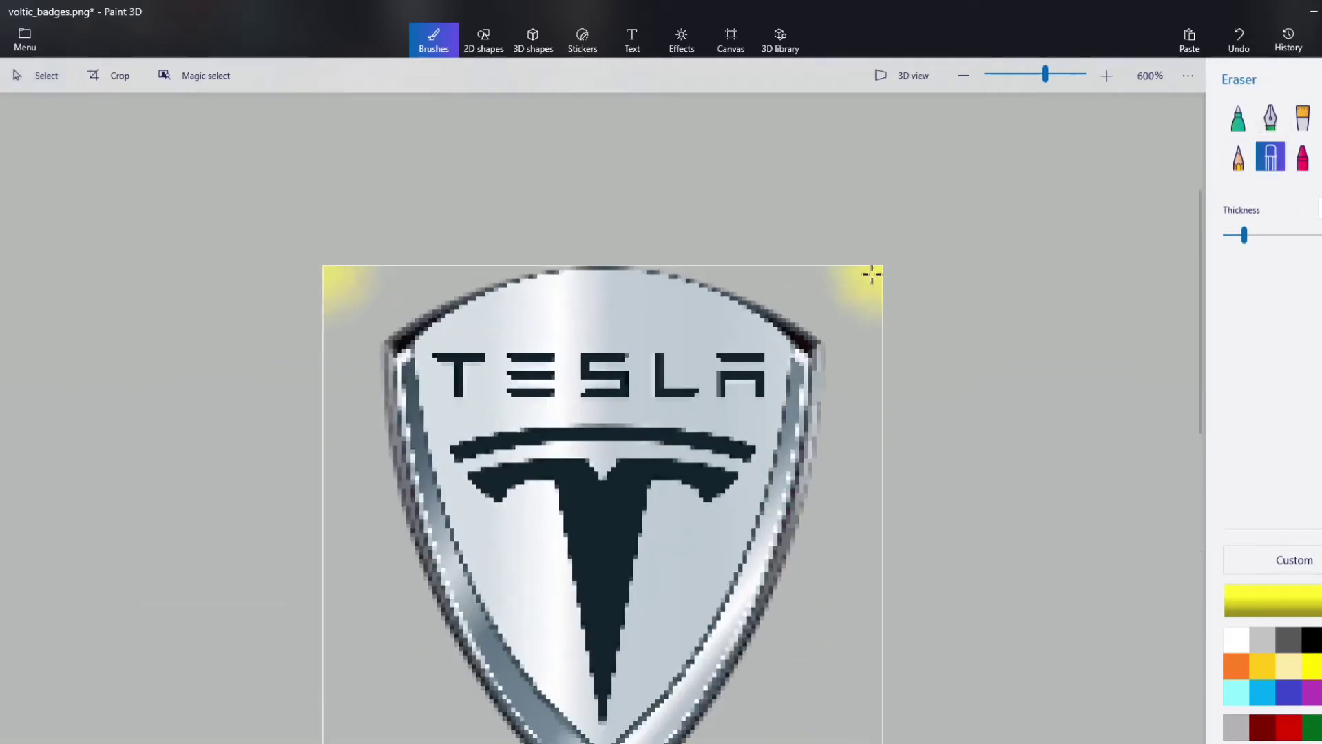
drag(871, 274, 882, 280)
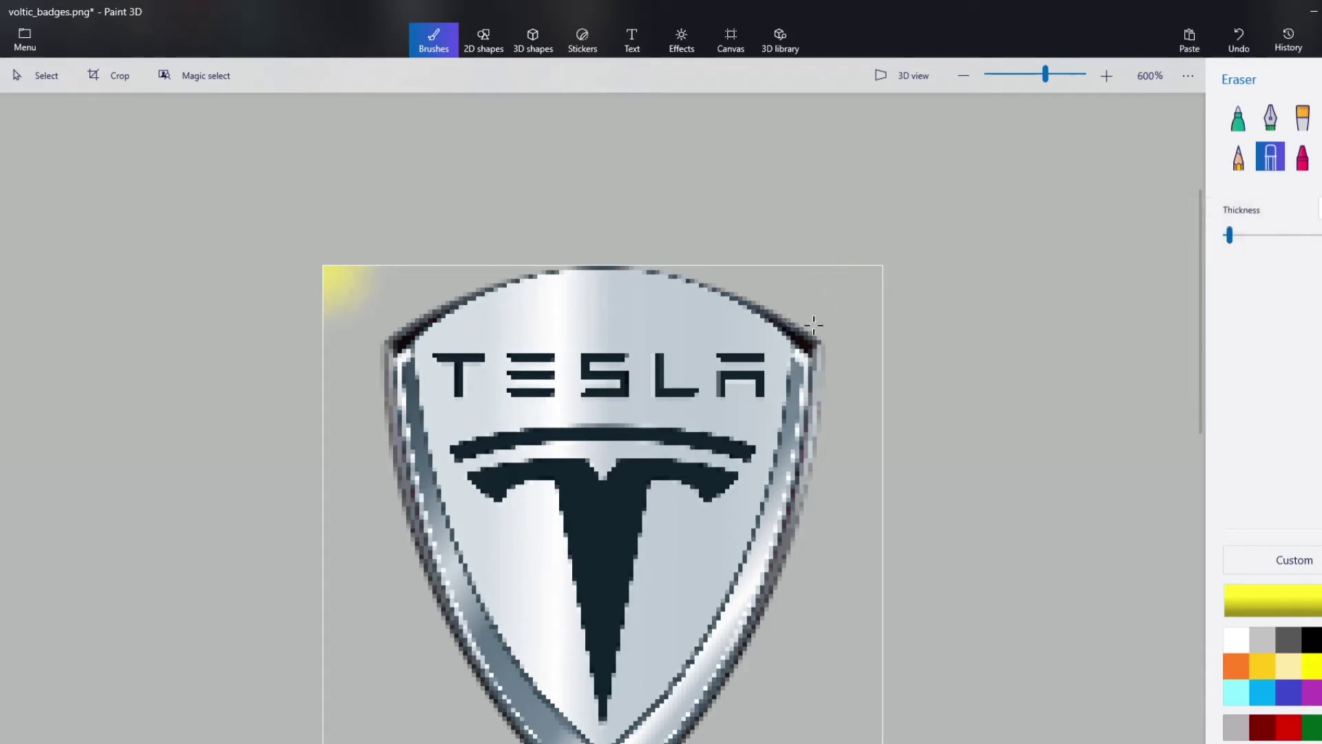
mouse_move(347, 274)
mouse_down()
mouse_move(343, 294)
mouse_move(357, 252)
mouse_up()
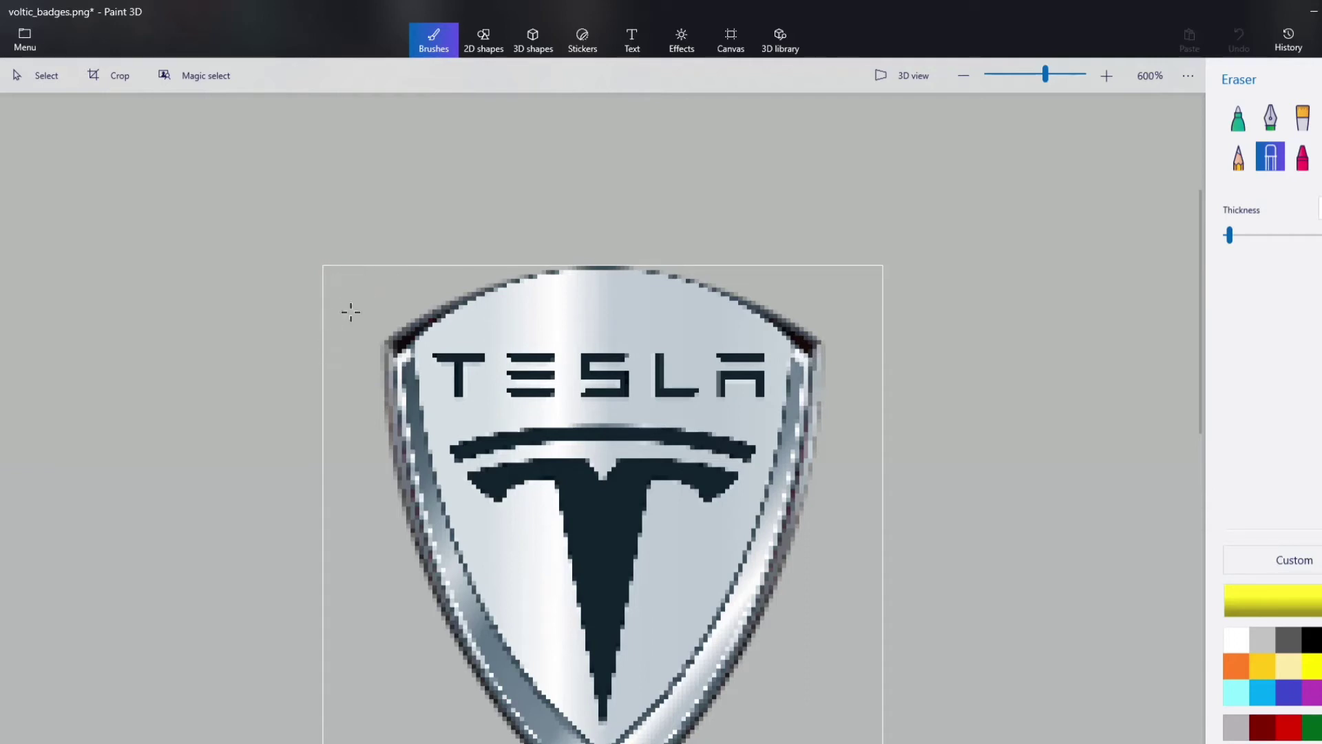
scroll(386, 447, down, 3)
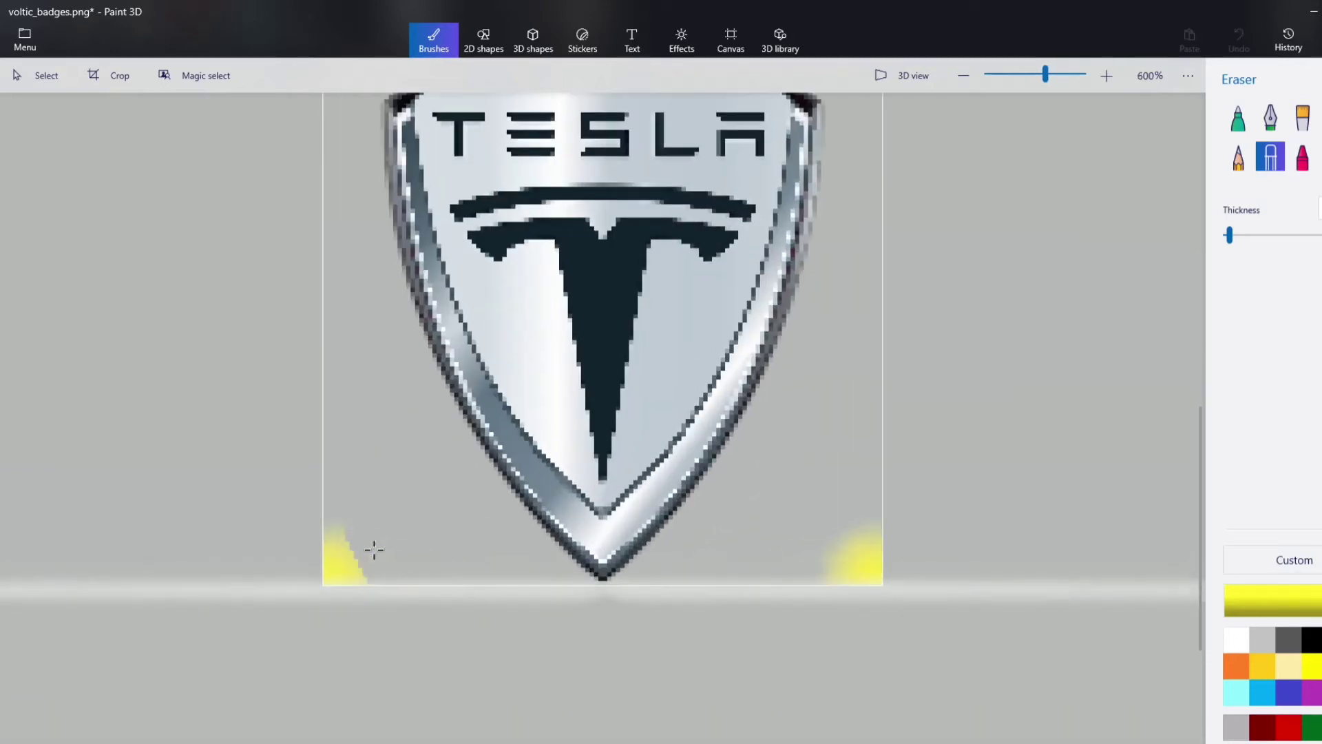
mouse_move(373, 549)
mouse_down()
mouse_move(346, 584)
mouse_move(332, 532)
mouse_up()
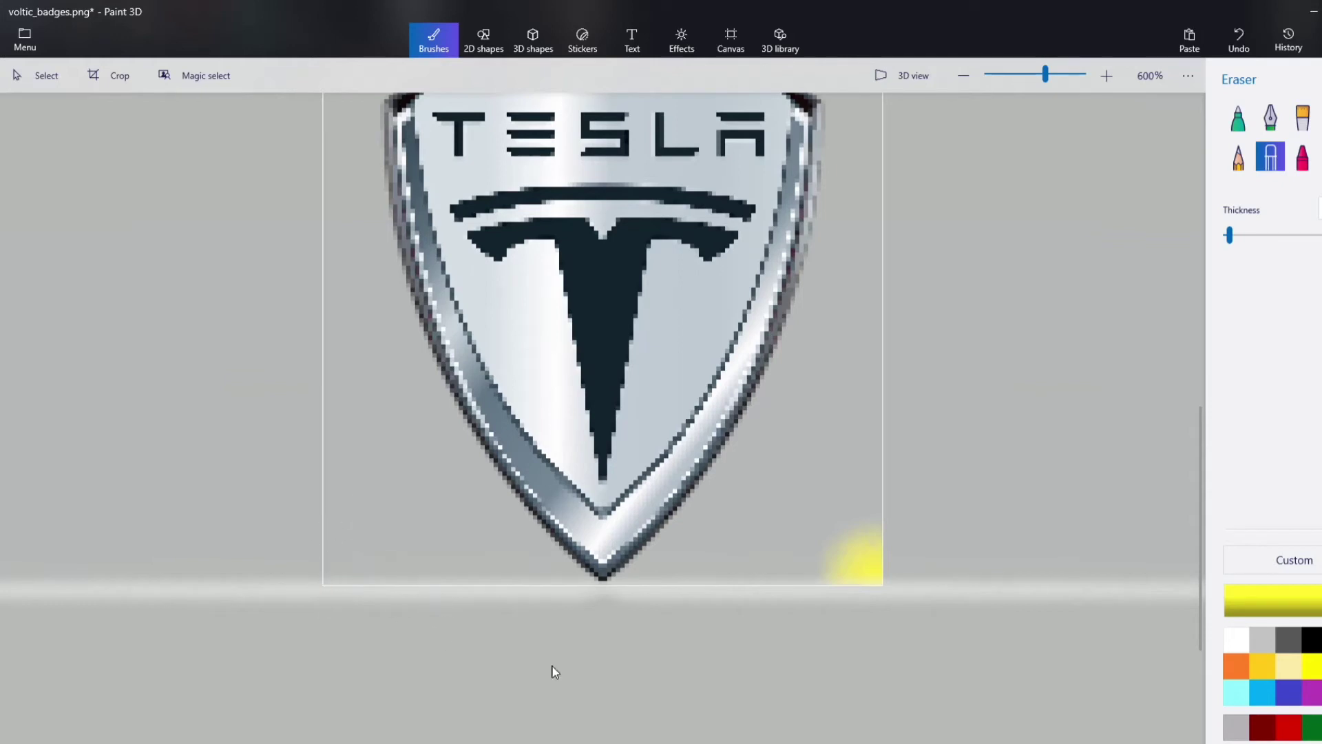
drag(847, 541, 783, 635)
drag(869, 544, 859, 614)
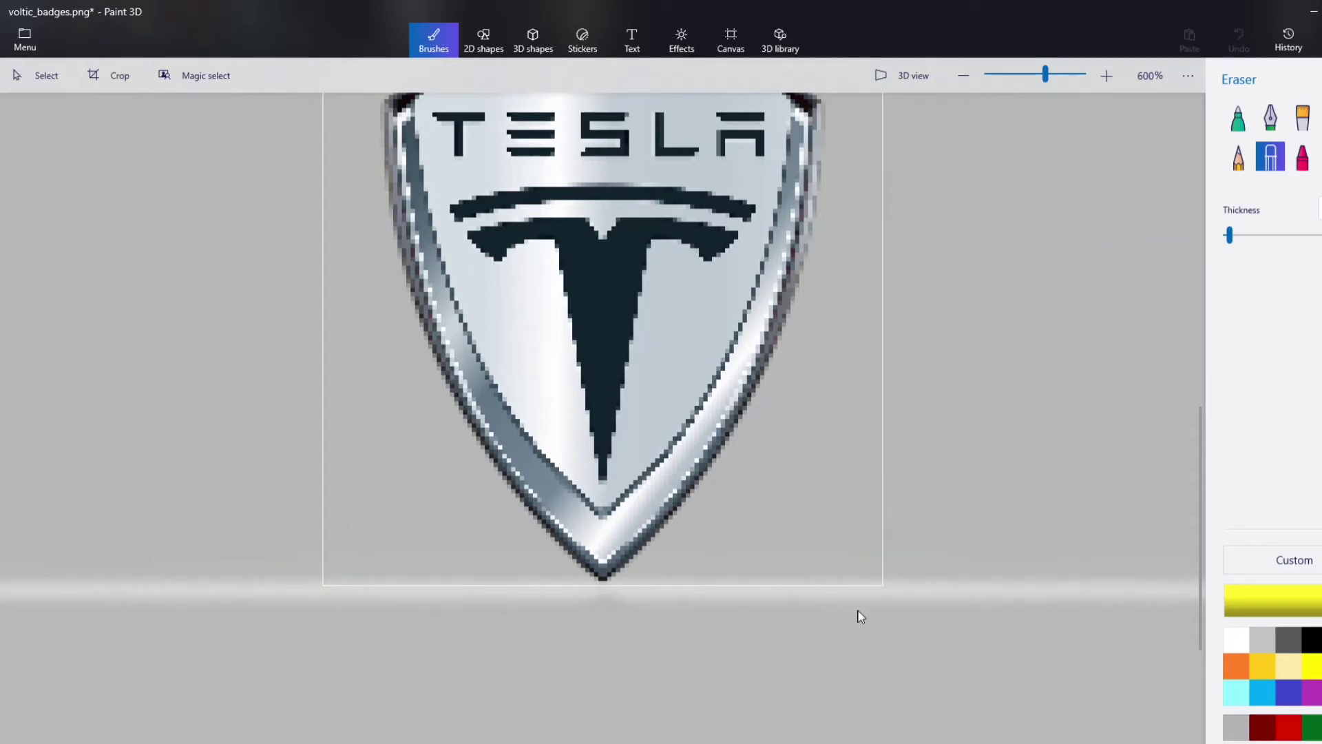
- Save the finished voltic_badges.png and close it
scroll(850, 560, down, 4)
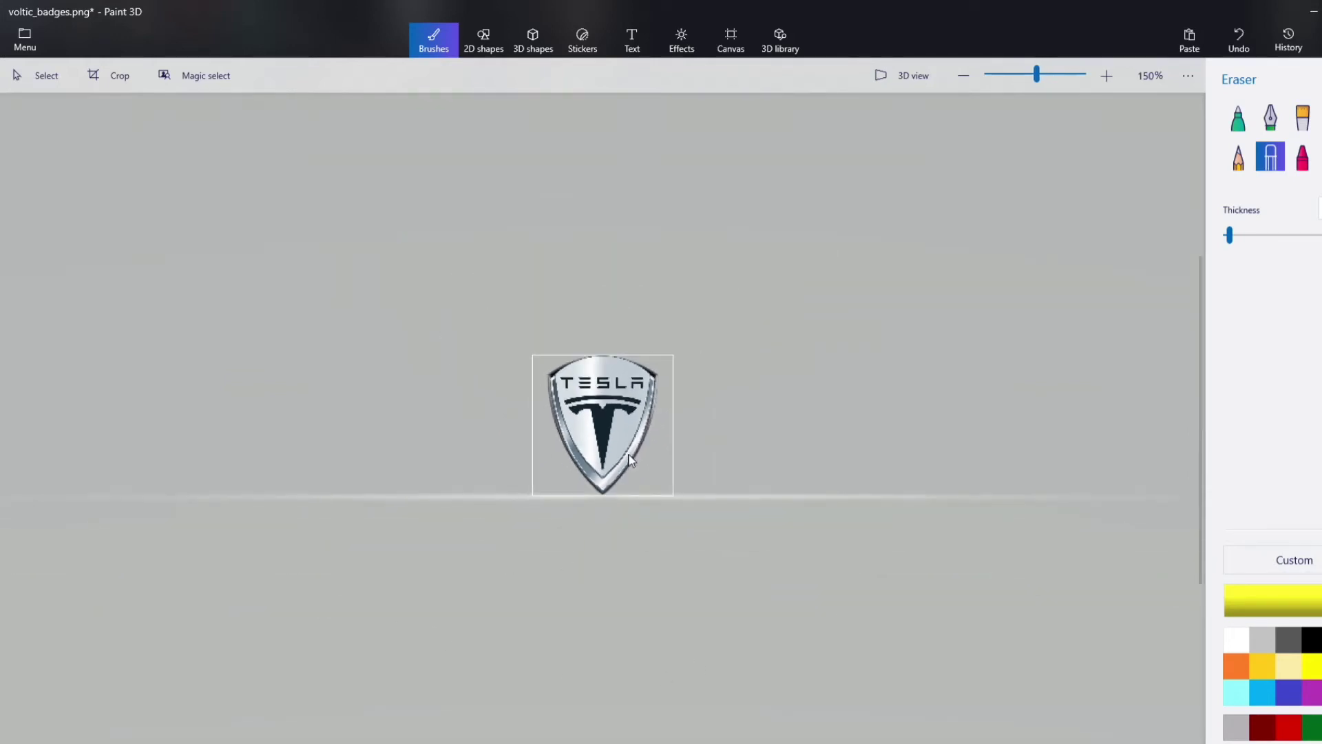
click(24, 39)
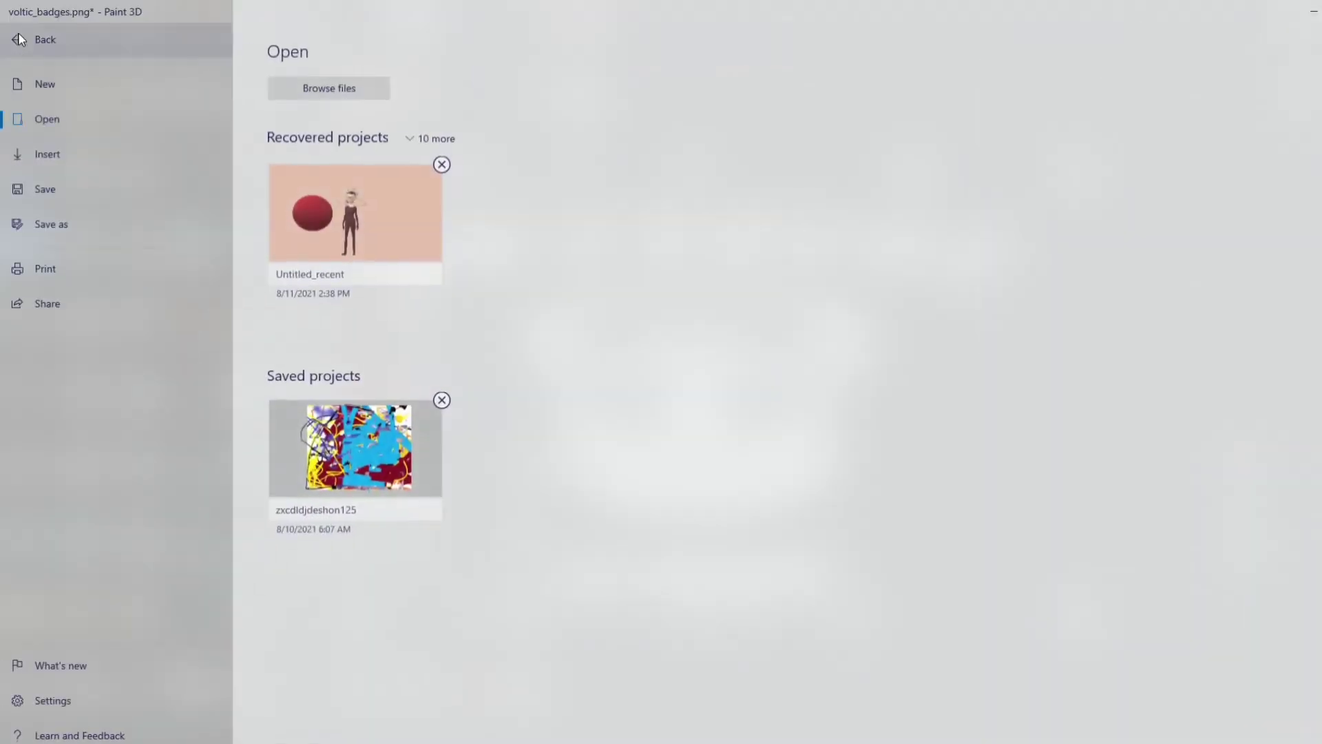
click(58, 196)
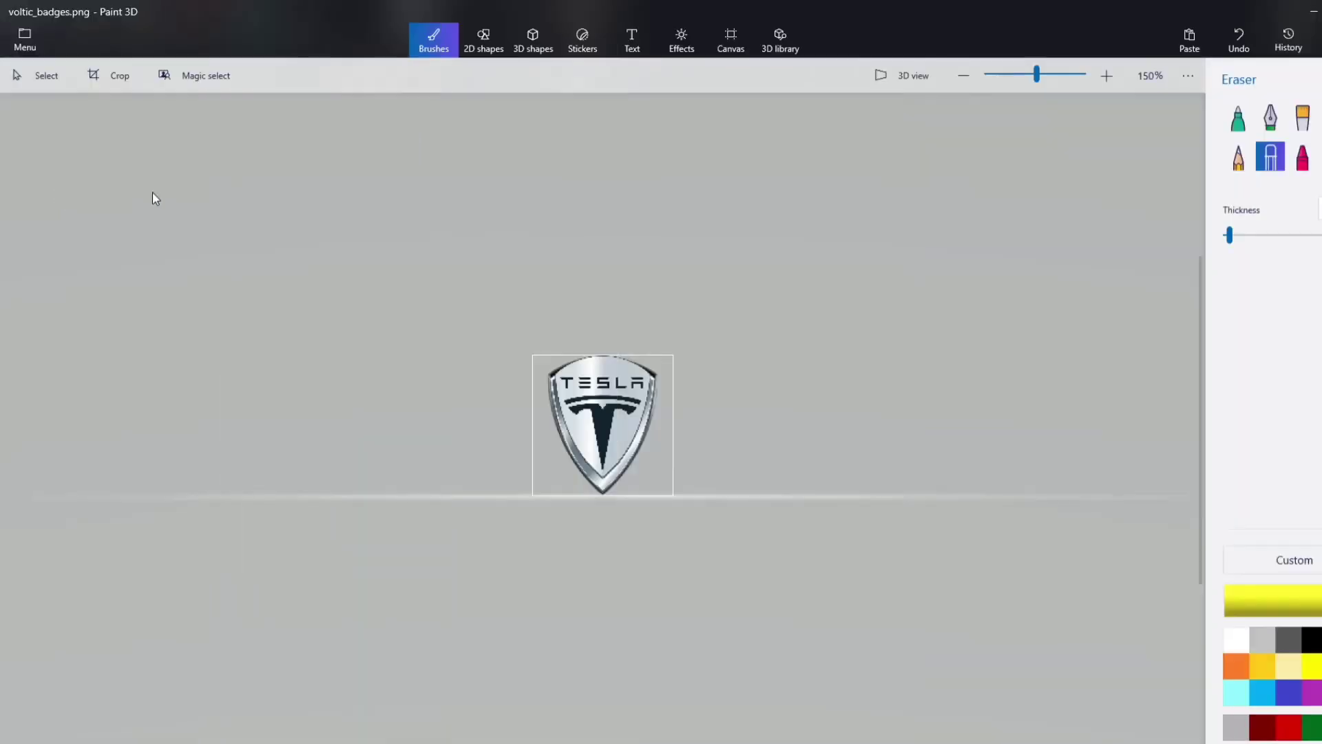
key(alt+F4)
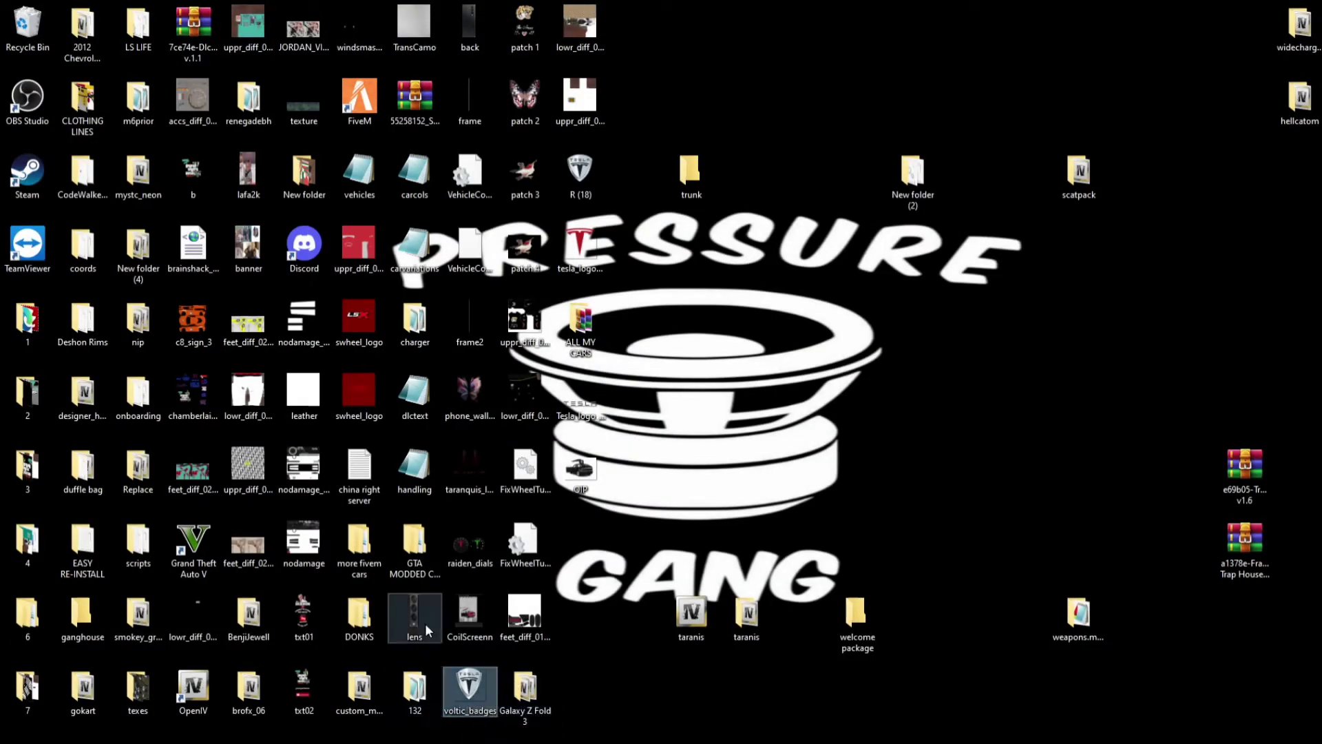
- Open the desktop image CoilScreenn in Paint 3D and sample the darker grey of the faded background logo
right_click(469, 617)
click(518, 211)
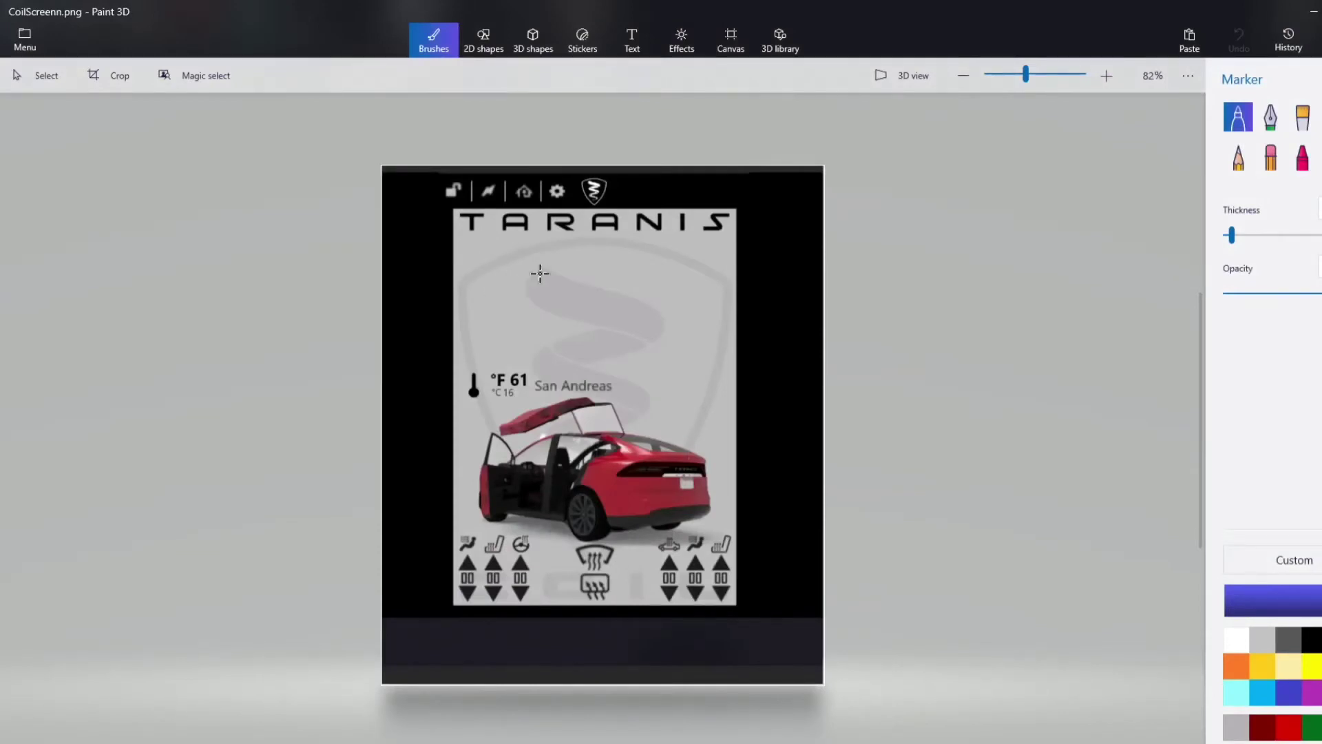
scroll(639, 245, up, 5)
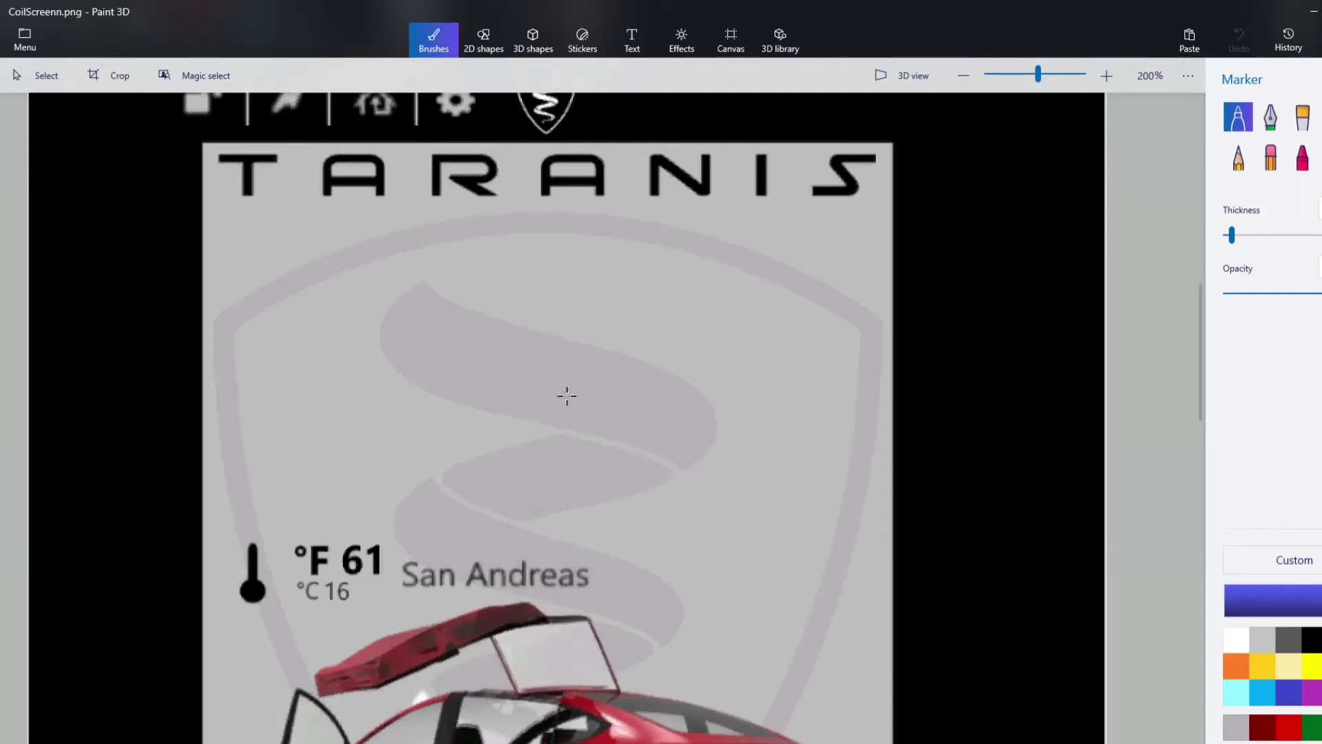
scroll(567, 395, down, 3)
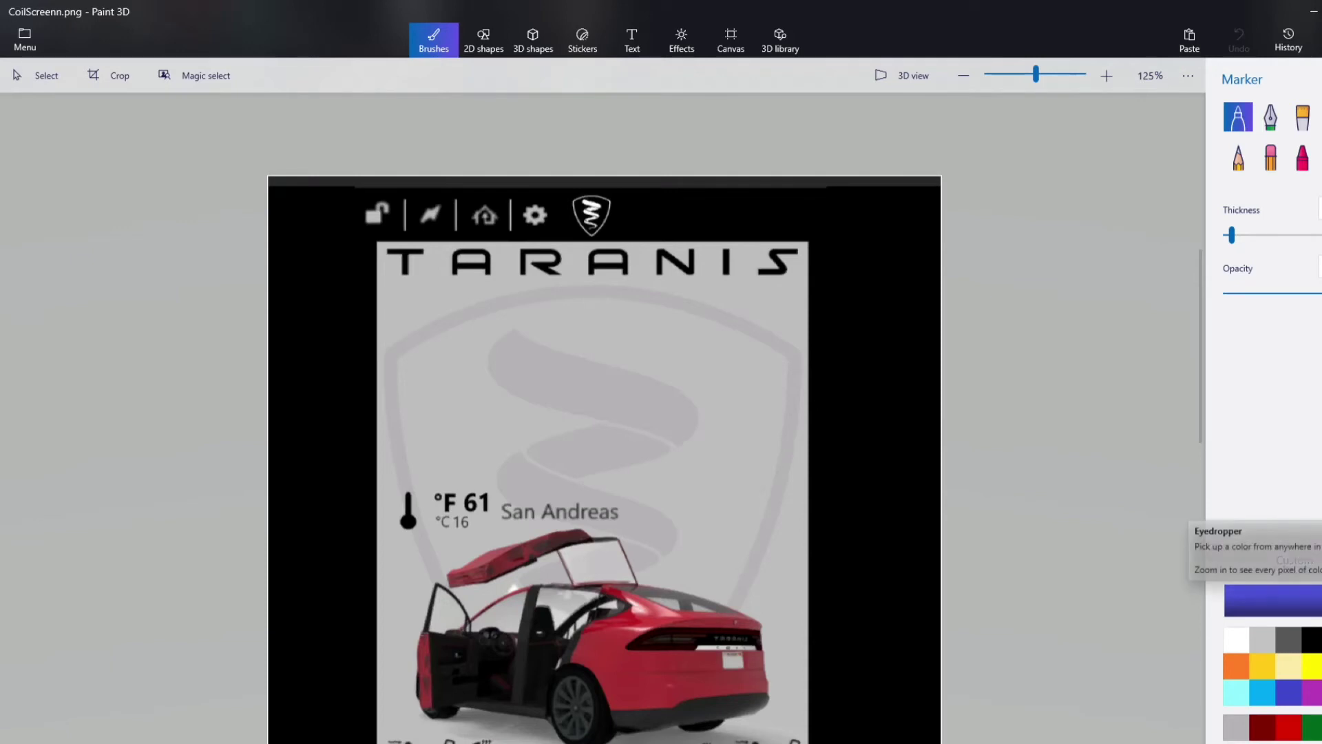
click(1319, 599)
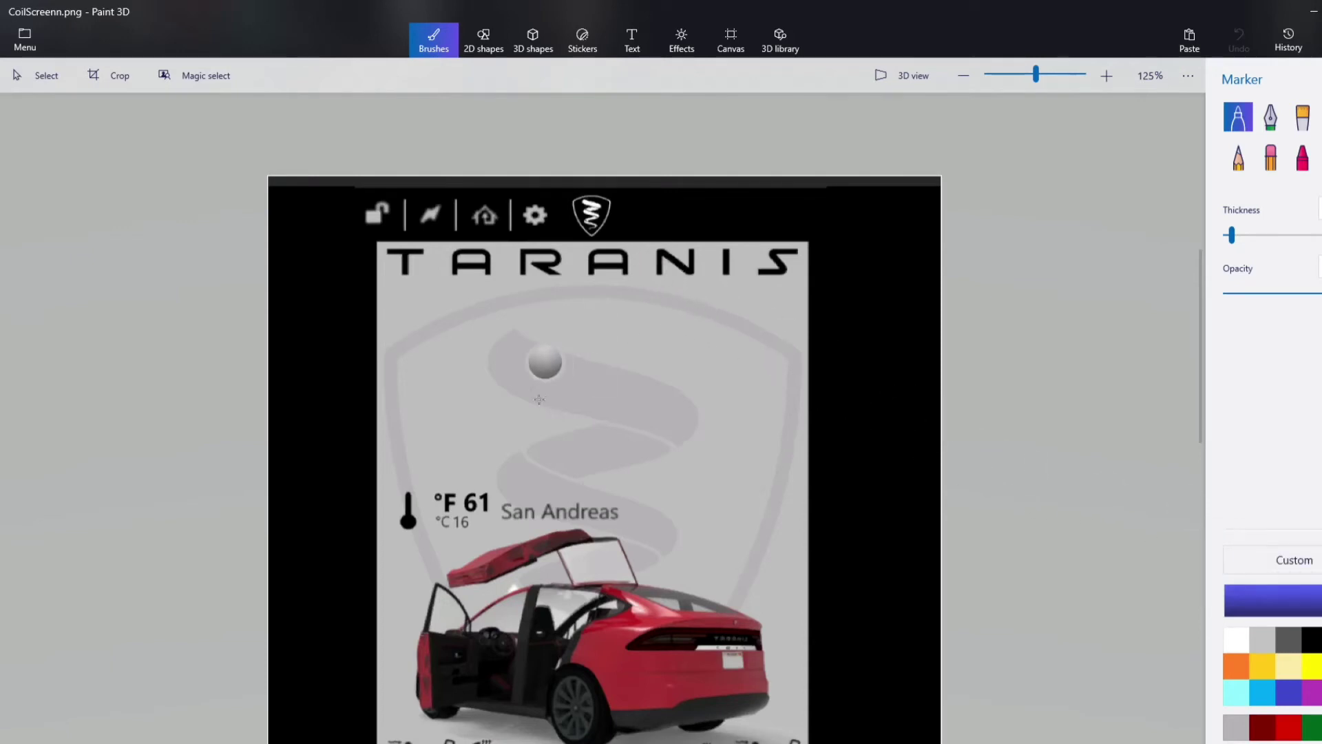
click(556, 383)
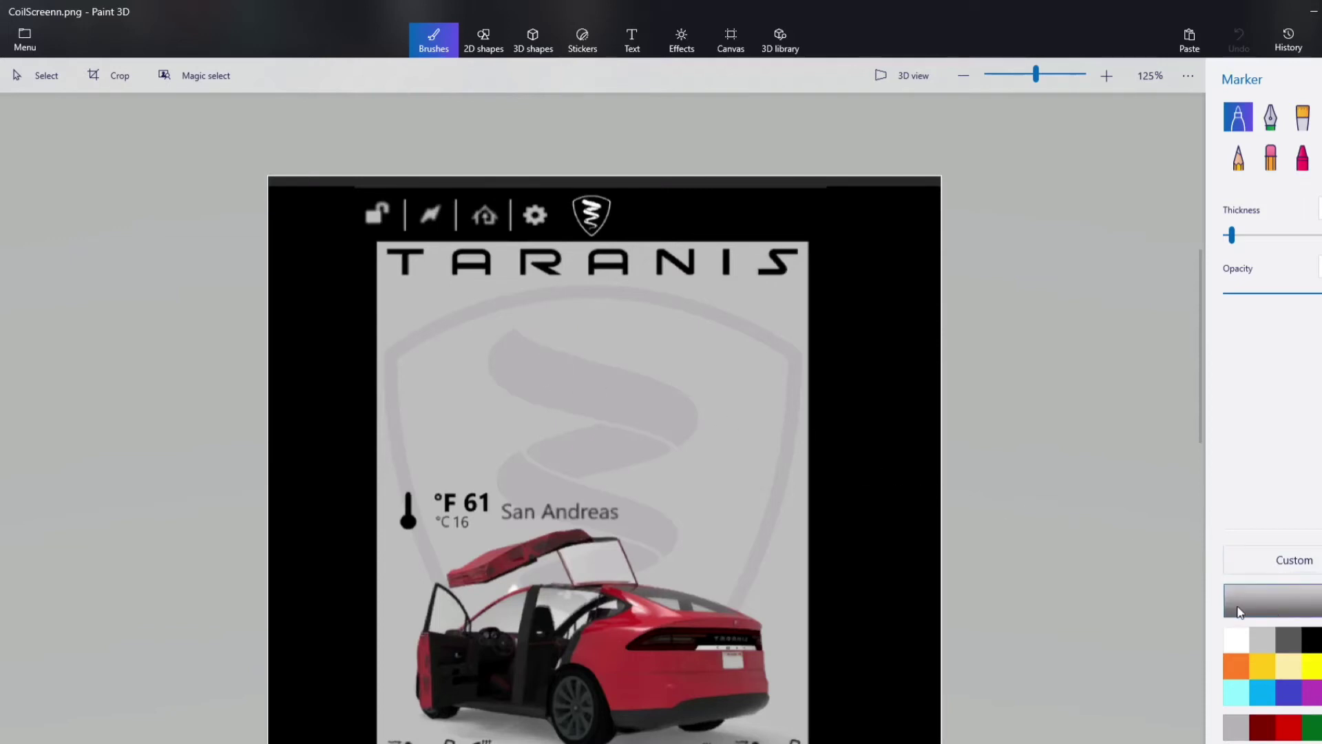
- Copy the sampled grey's hex code b5b2b5 from the colour editor and leave the colour unchanged
click(1273, 600)
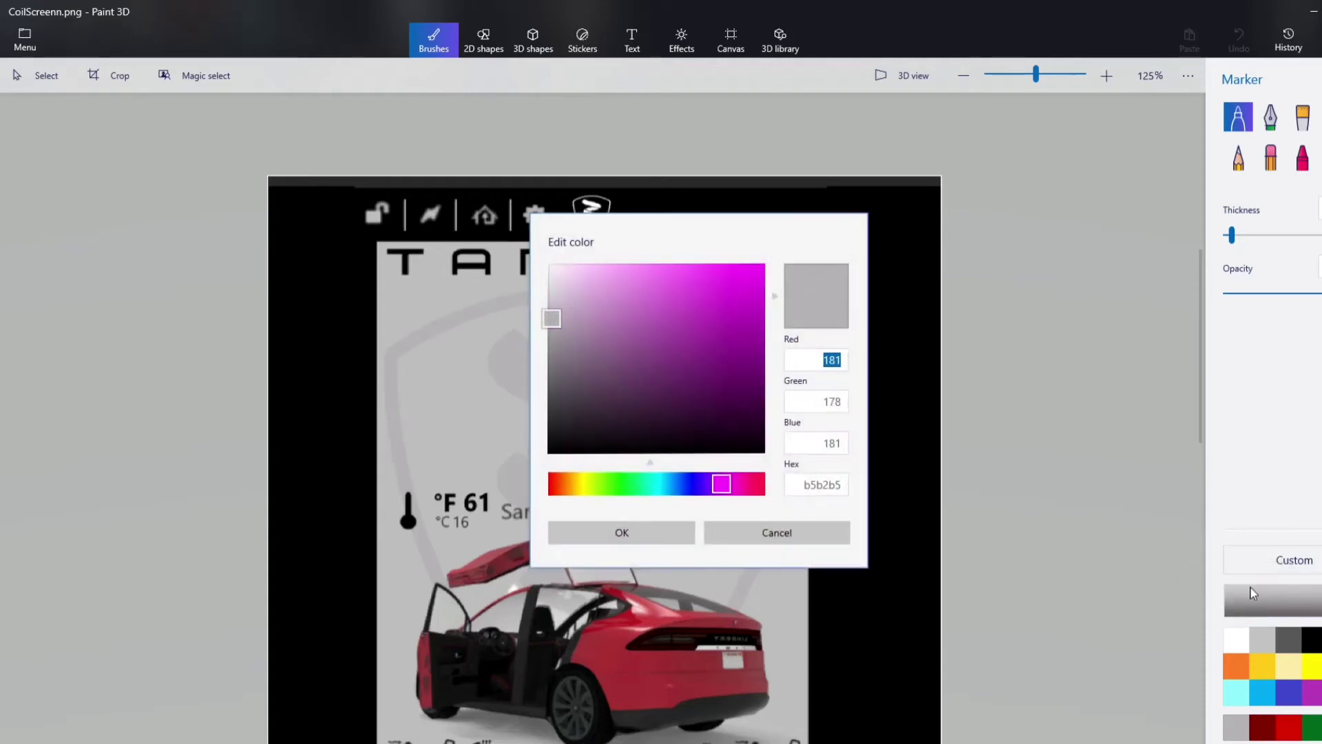
click(802, 485)
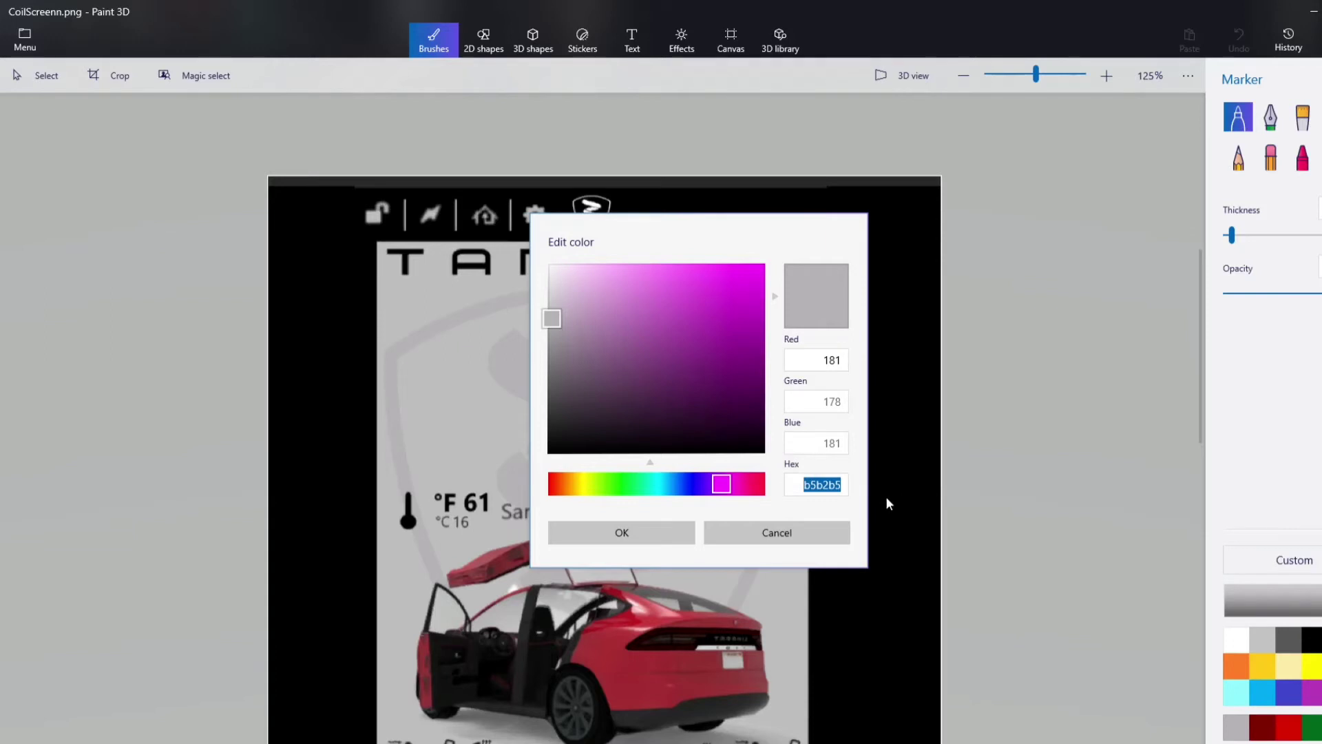
right_click(830, 487)
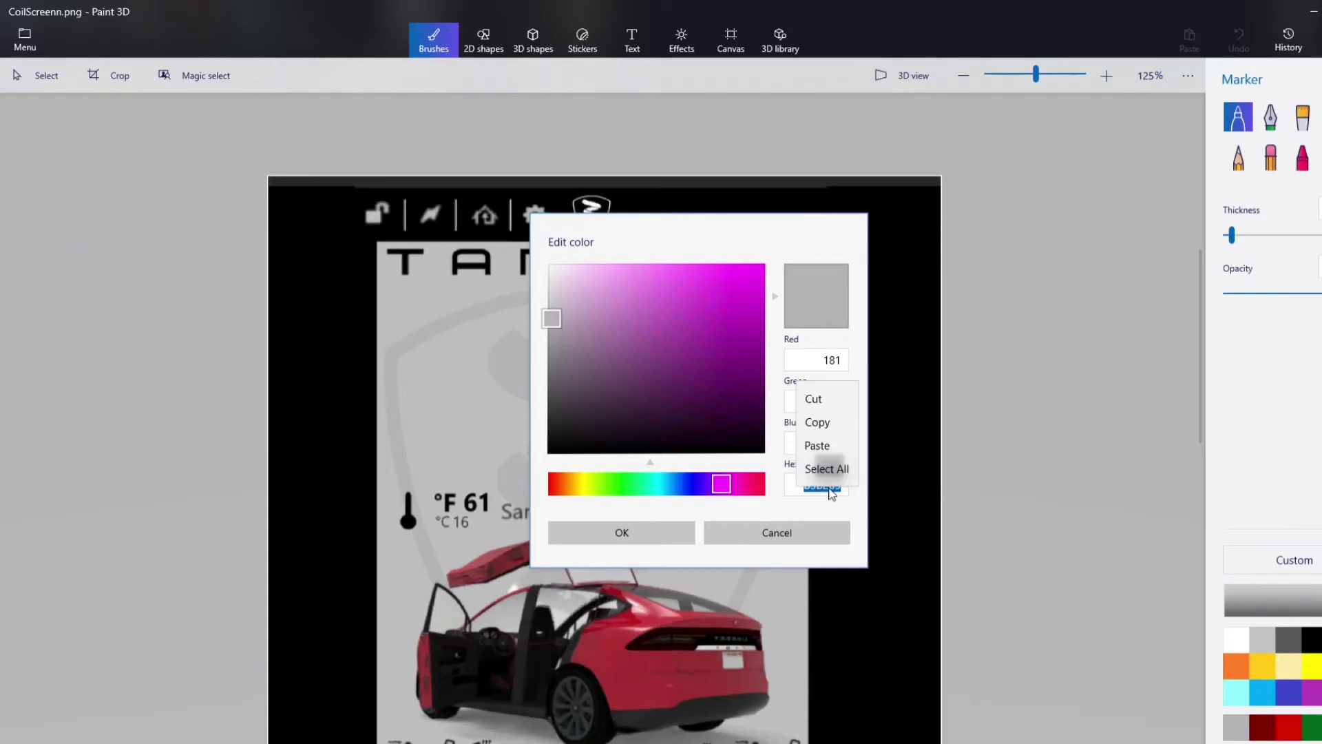
click(821, 423)
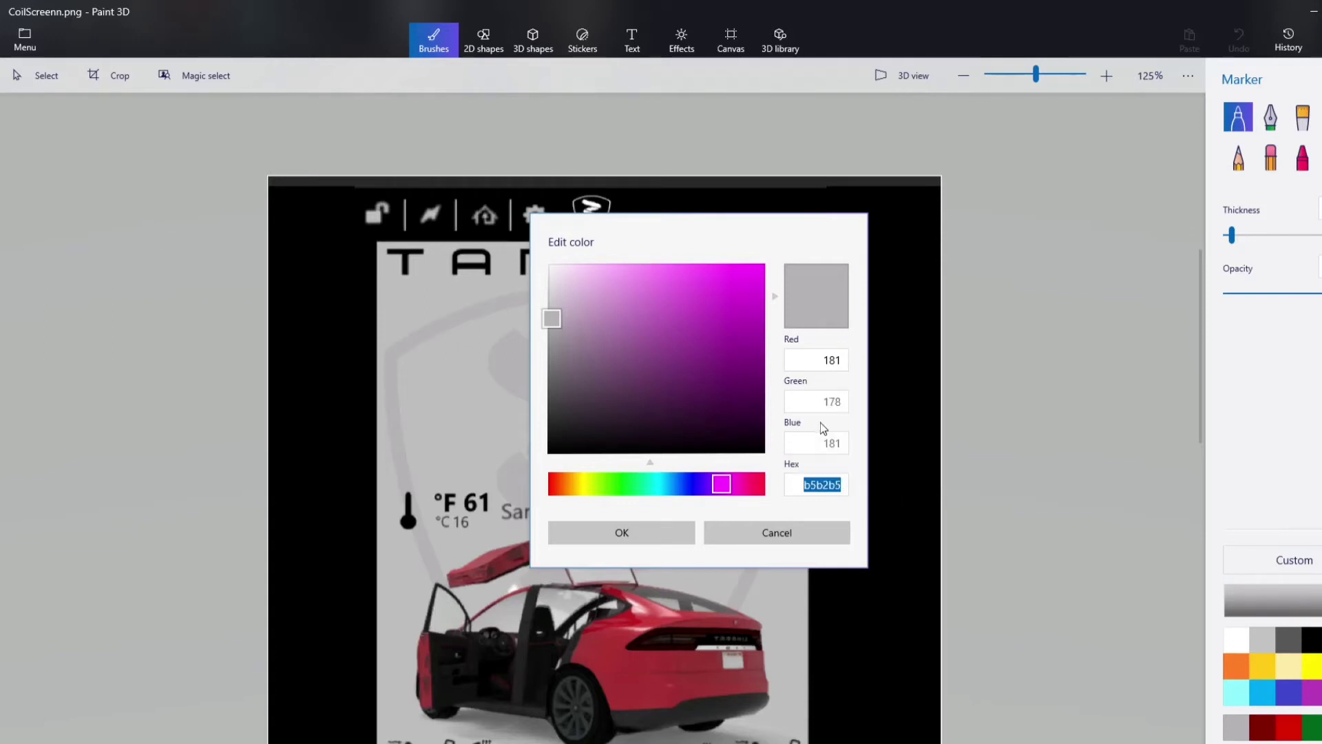
click(785, 532)
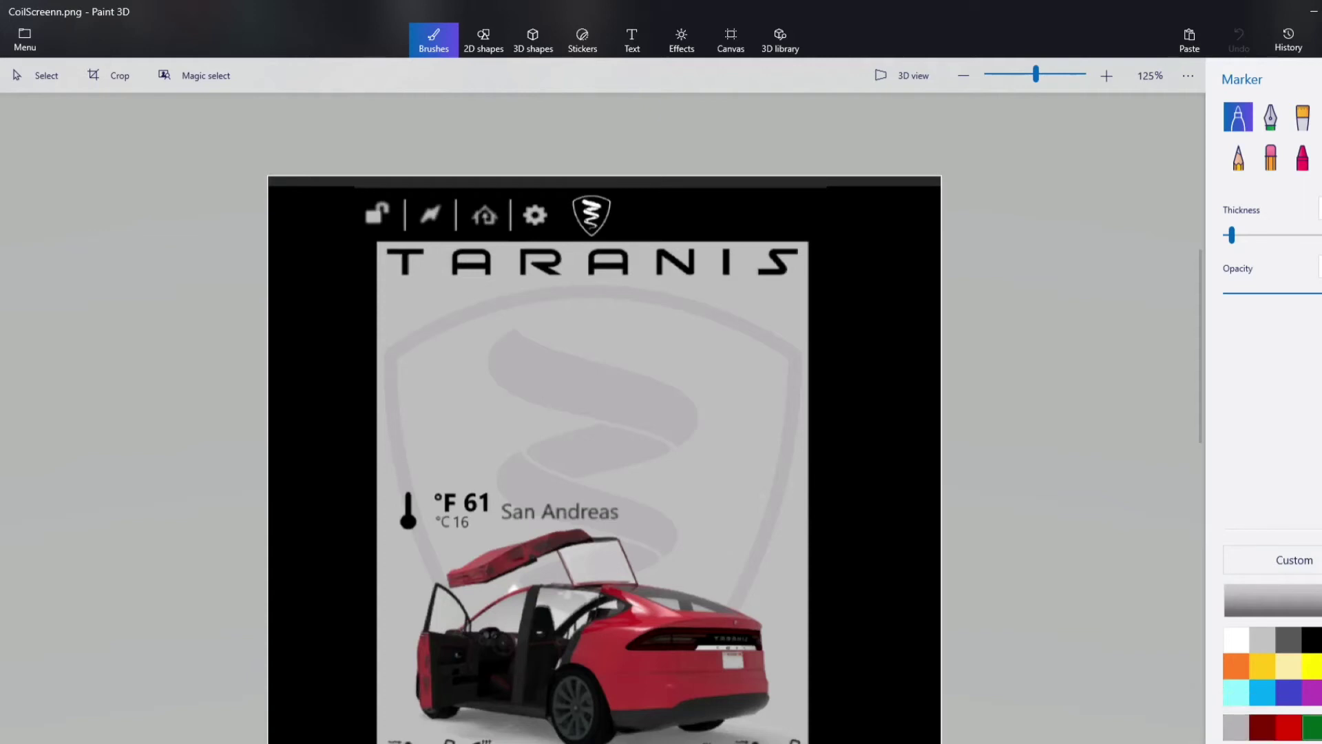
- Edit the saved custom grey swatch and set its hex code to b5b2b5 by pasting the copied value
right_click(1236, 734)
click(1251, 714)
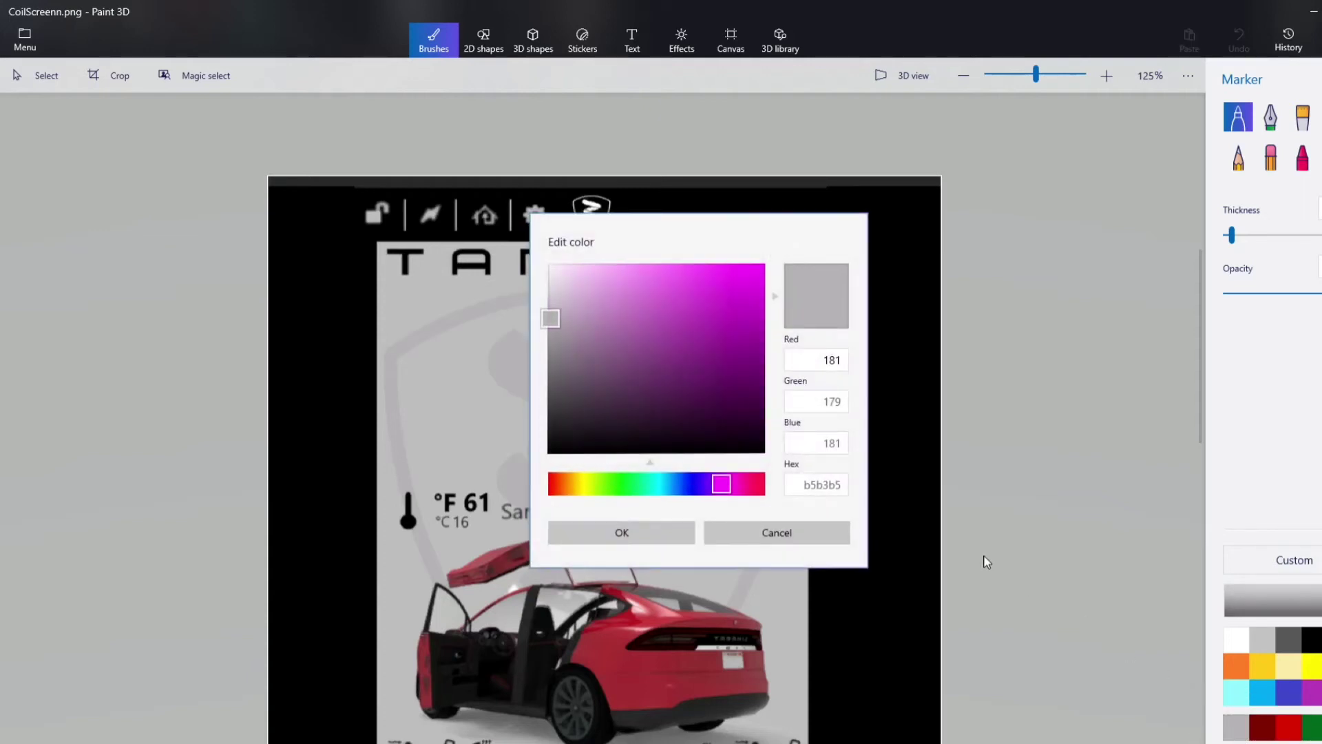
click(797, 484)
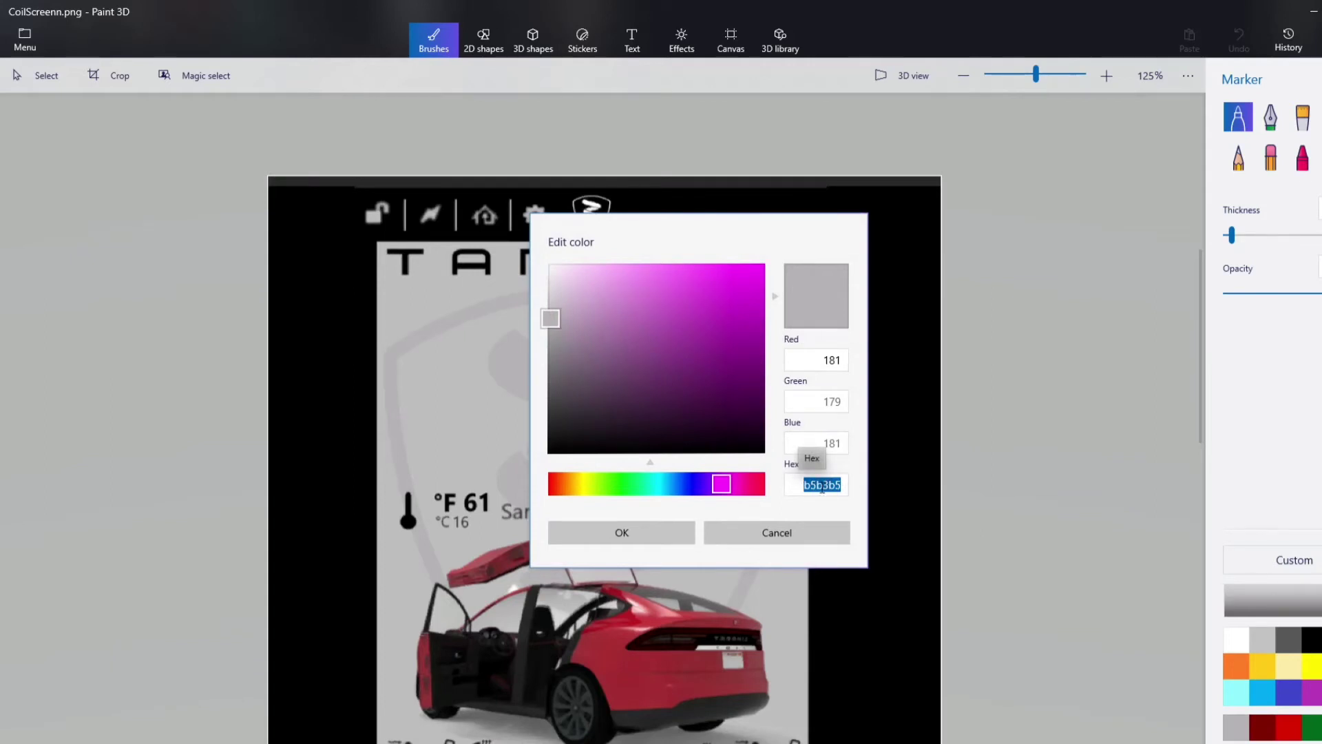
right_click(822, 488)
click(810, 445)
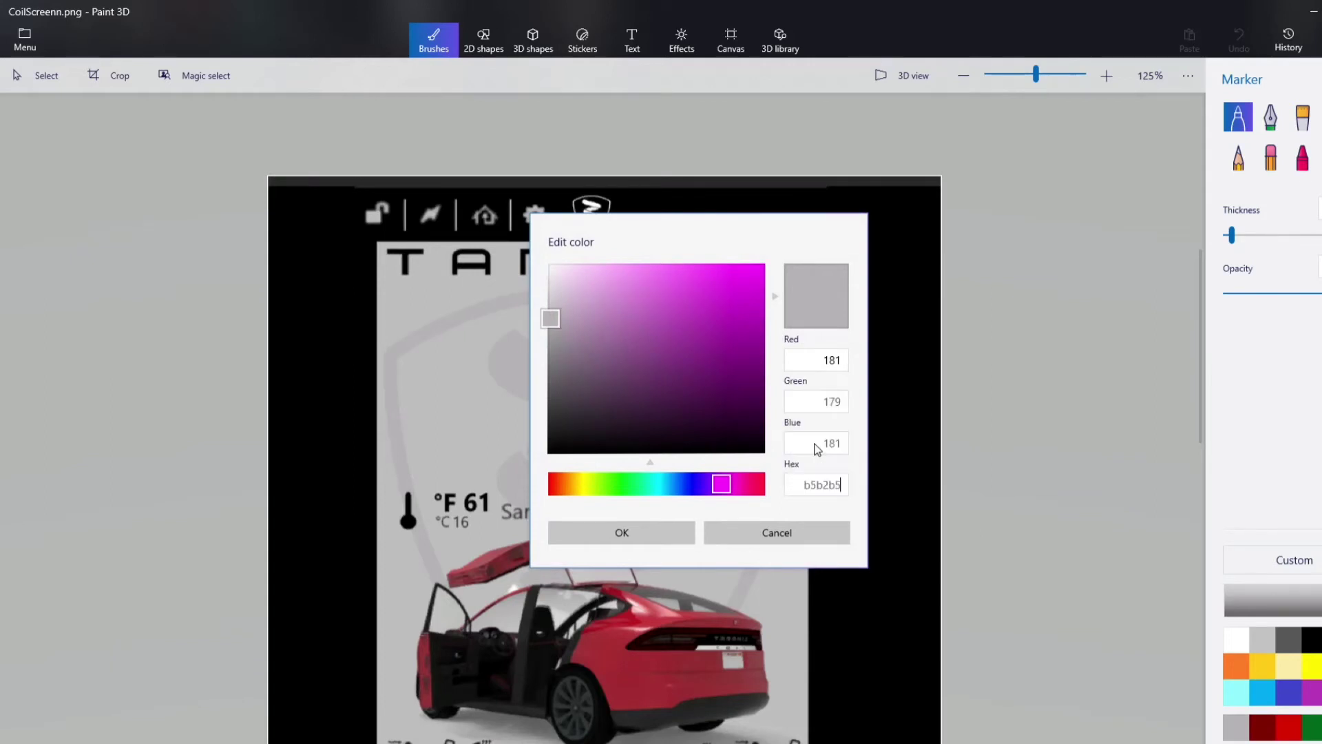
click(619, 535)
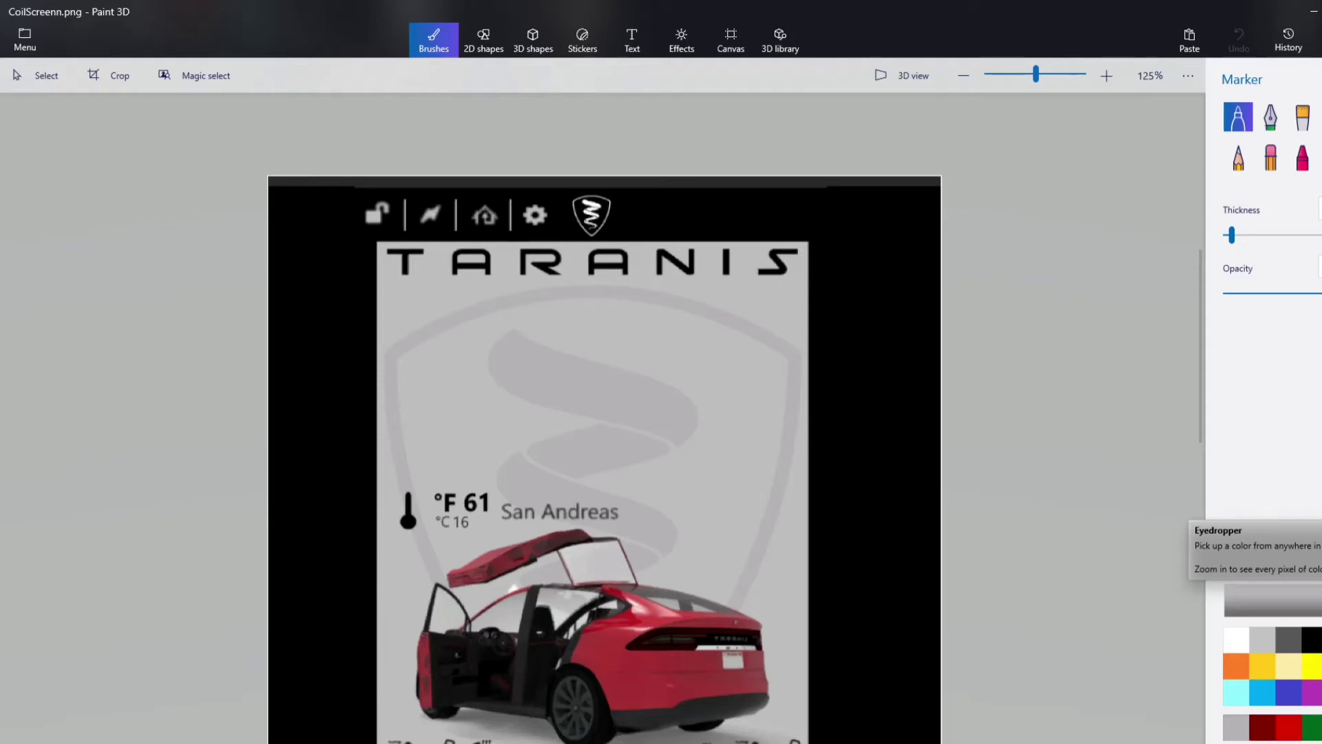
- Switch to the Pixel pen for painting on the screen image around the TARANIS title
scroll(862, 582, down, 3)
scroll(810, 607, up, 1)
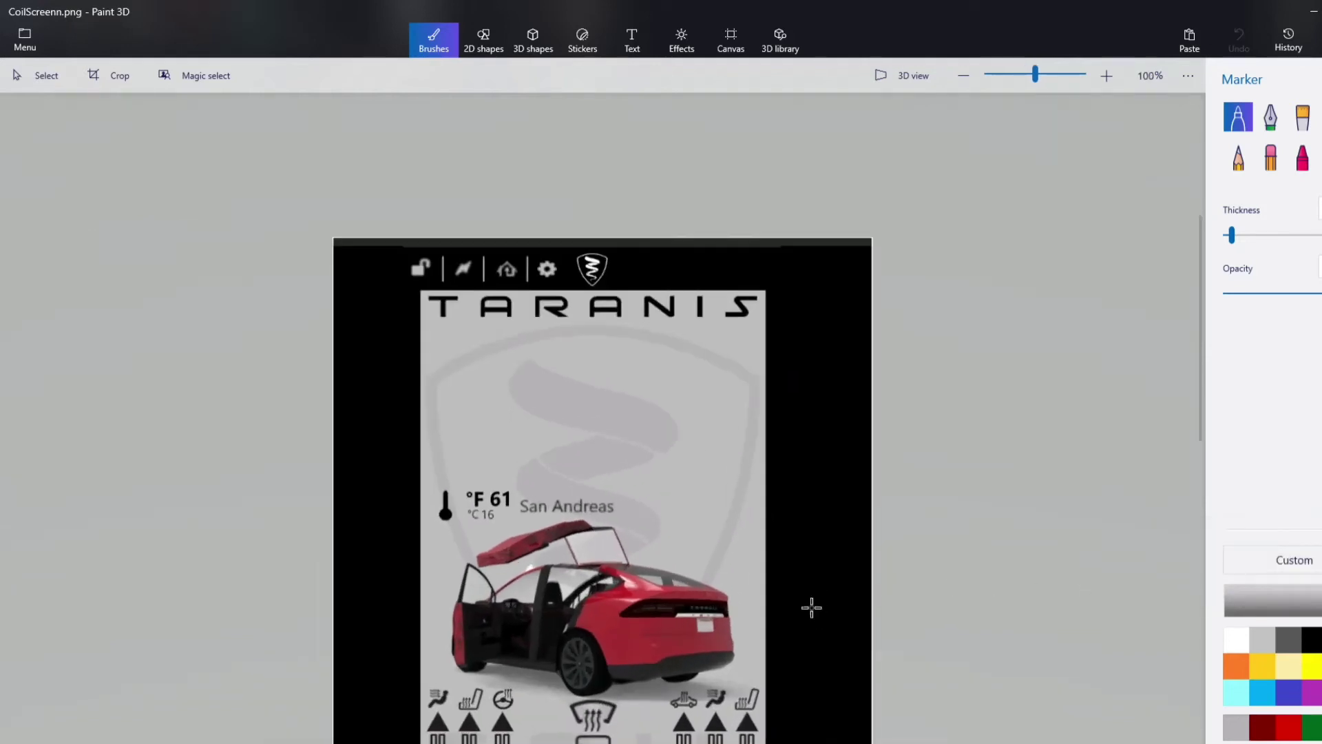
scroll(811, 606, down, 1)
scroll(811, 606, up, 1)
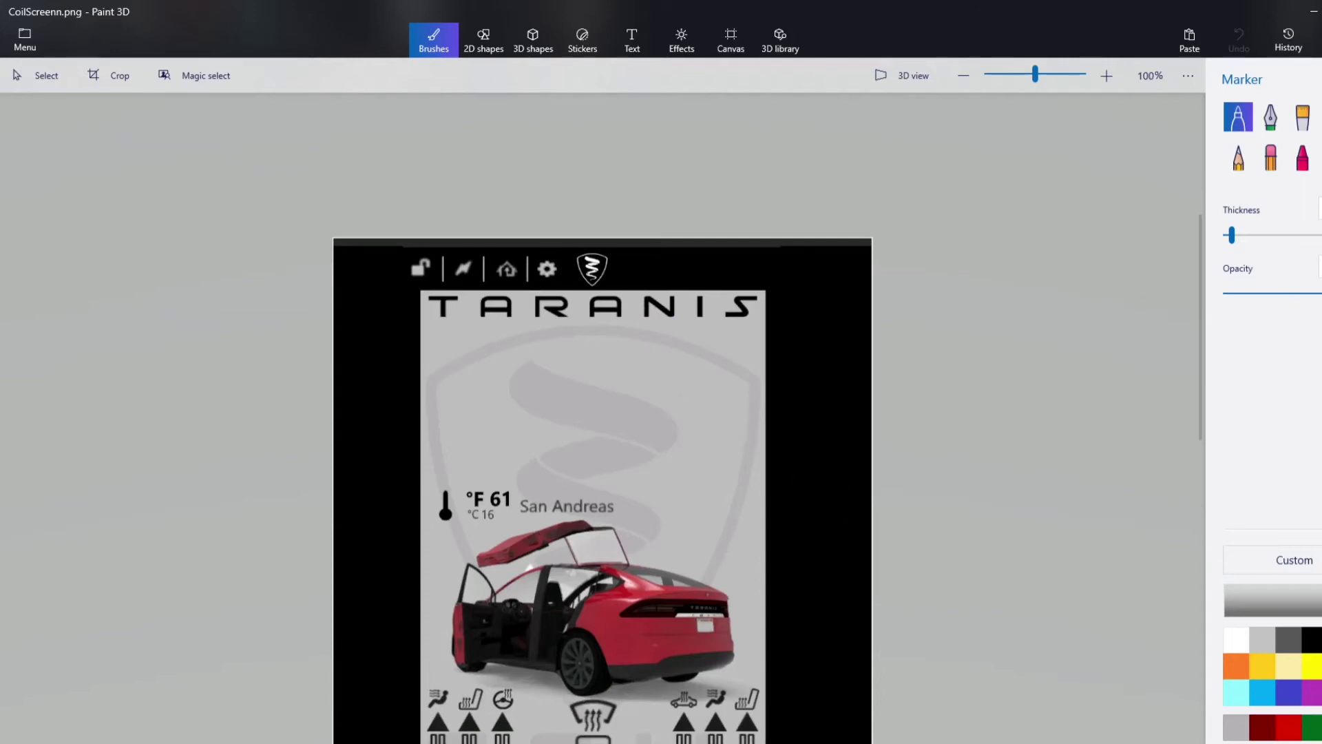
click(1319, 117)
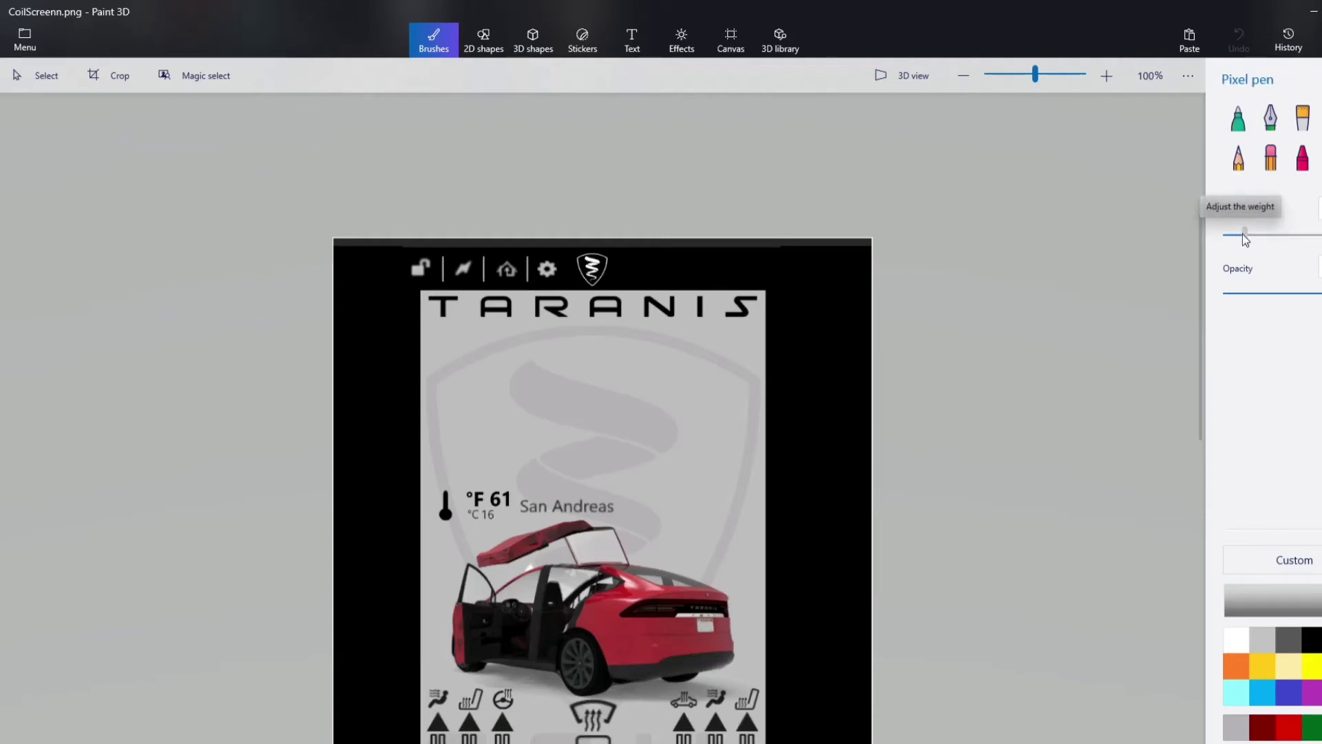
scroll(378, 344, up, 5)
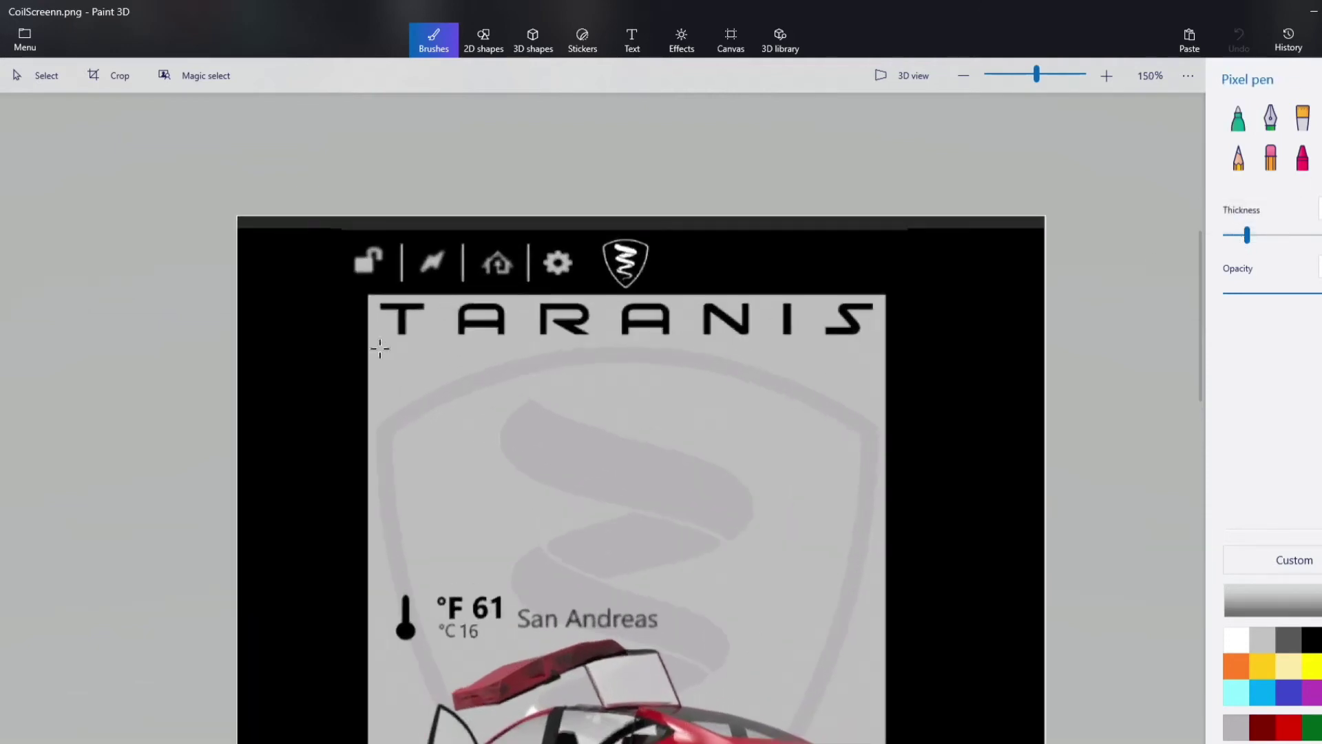
scroll(699, 317, down, 3)
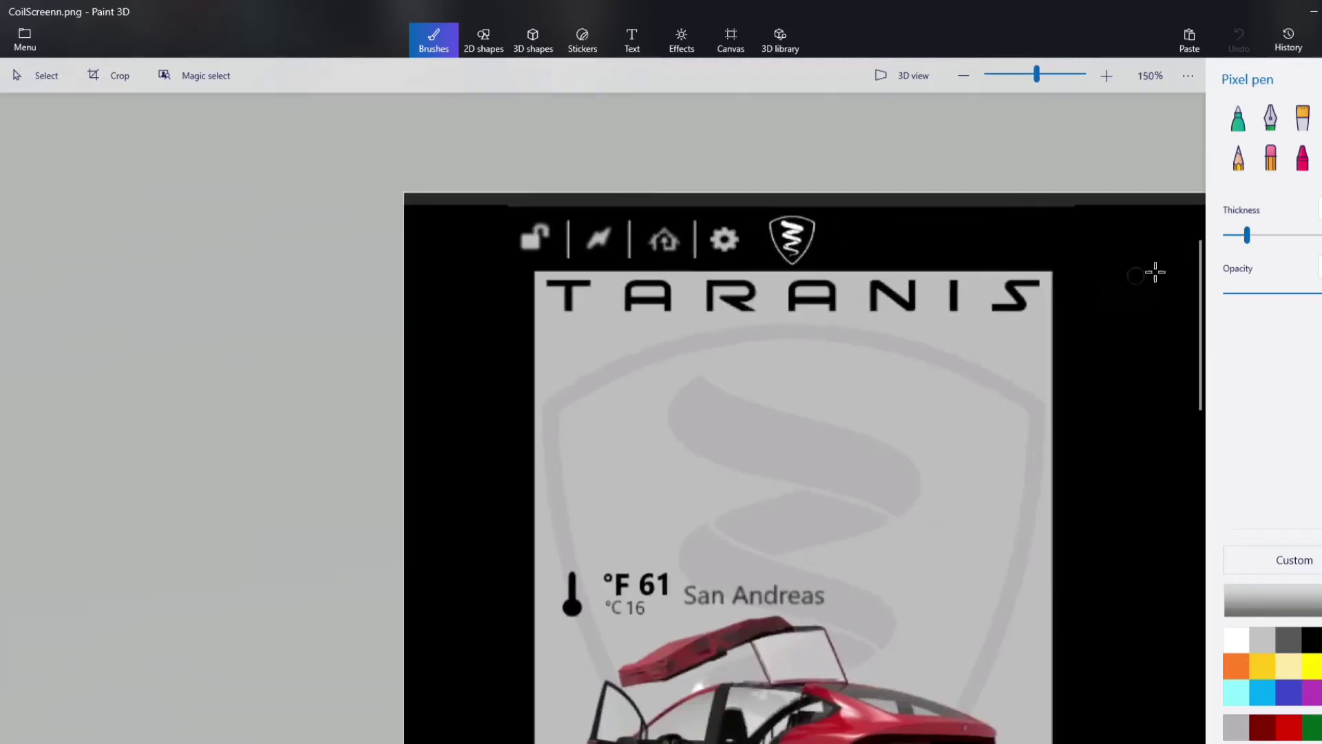
- Try to paint over the T of the TARANIS title with a thicker Pixel pen, and undo the stroke
drag(1249, 238, 1268, 247)
drag(1315, 241, 1313, 237)
drag(1313, 236, 1289, 237)
drag(566, 311, 587, 297)
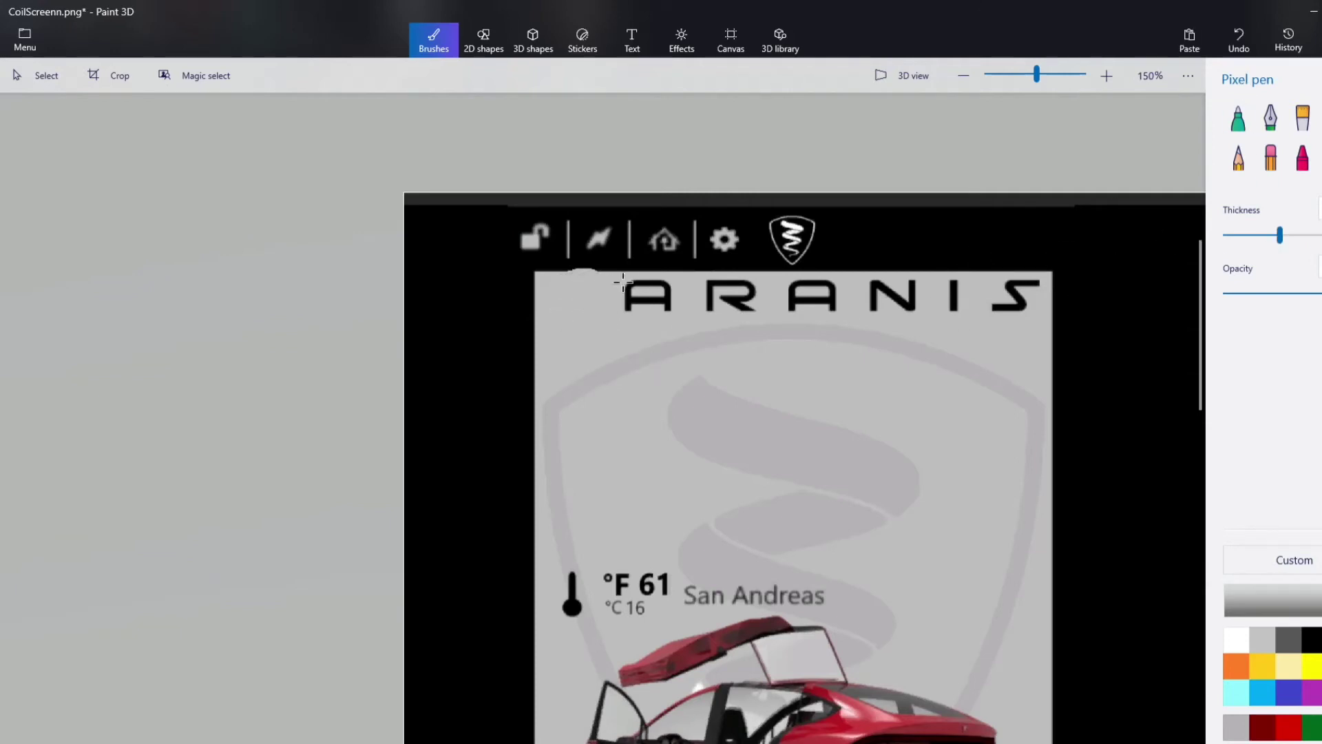
scroll(623, 282, up, 2)
click(1237, 41)
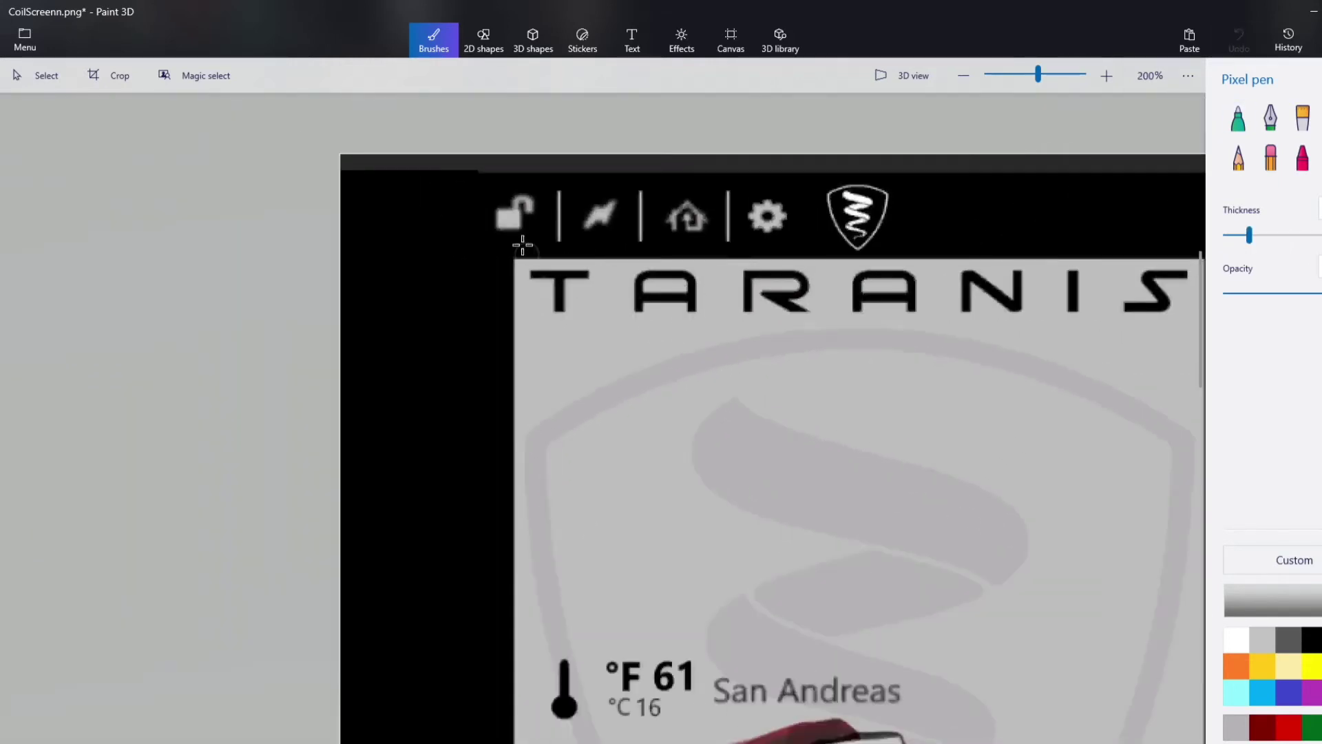
- Paint over all the letters of the TARANIS title in the light background grey with a thinner Pixel pen
scroll(522, 245, up, 2)
mouse_move(544, 292)
mouse_down()
mouse_move(1070, 291)
mouse_move(1122, 313)
mouse_move(1114, 346)
mouse_move(1099, 318)
mouse_move(1015, 330)
mouse_move(1083, 326)
mouse_move(996, 314)
mouse_move(931, 323)
mouse_move(946, 336)
mouse_move(845, 330)
mouse_move(884, 343)
mouse_move(845, 313)
mouse_move(706, 334)
mouse_move(798, 324)
mouse_up()
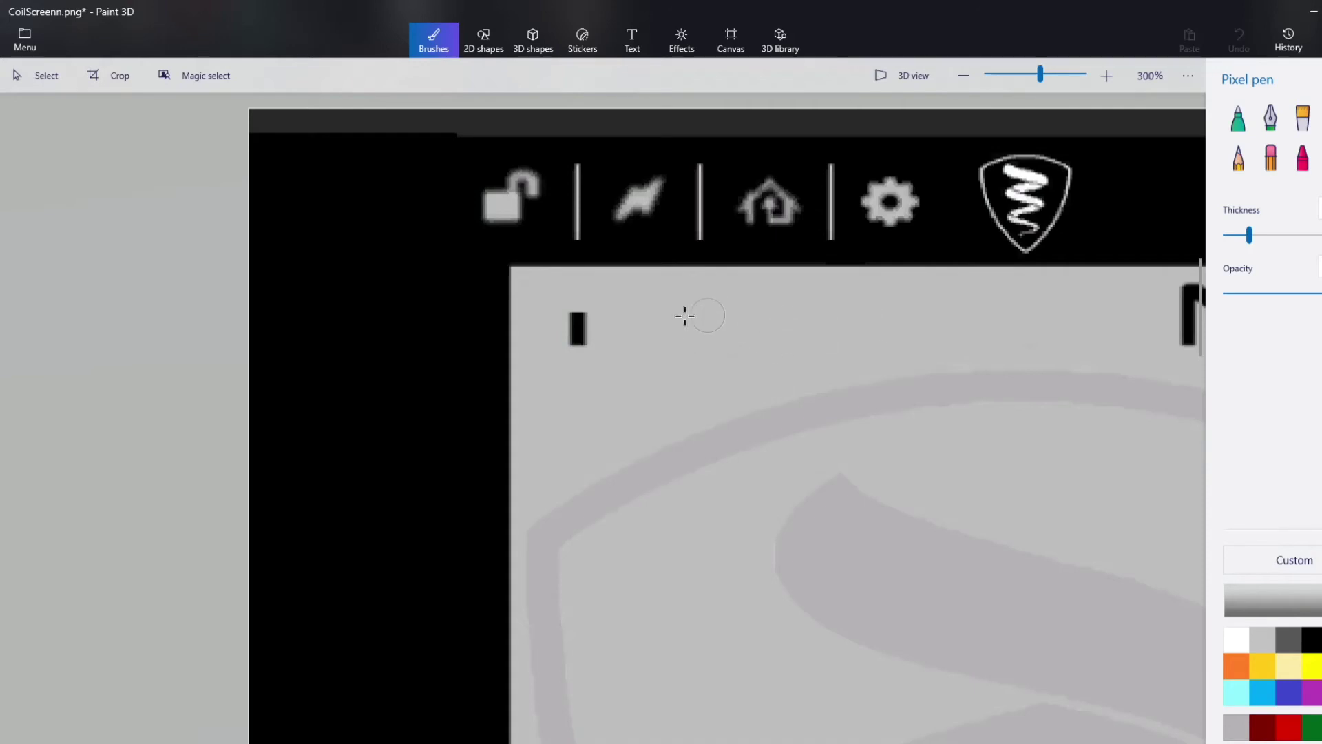
mouse_move(686, 315)
mouse_down()
mouse_move(572, 328)
mouse_move(582, 348)
mouse_up()
scroll(696, 363, down, 3)
scroll(953, 436, up, 1)
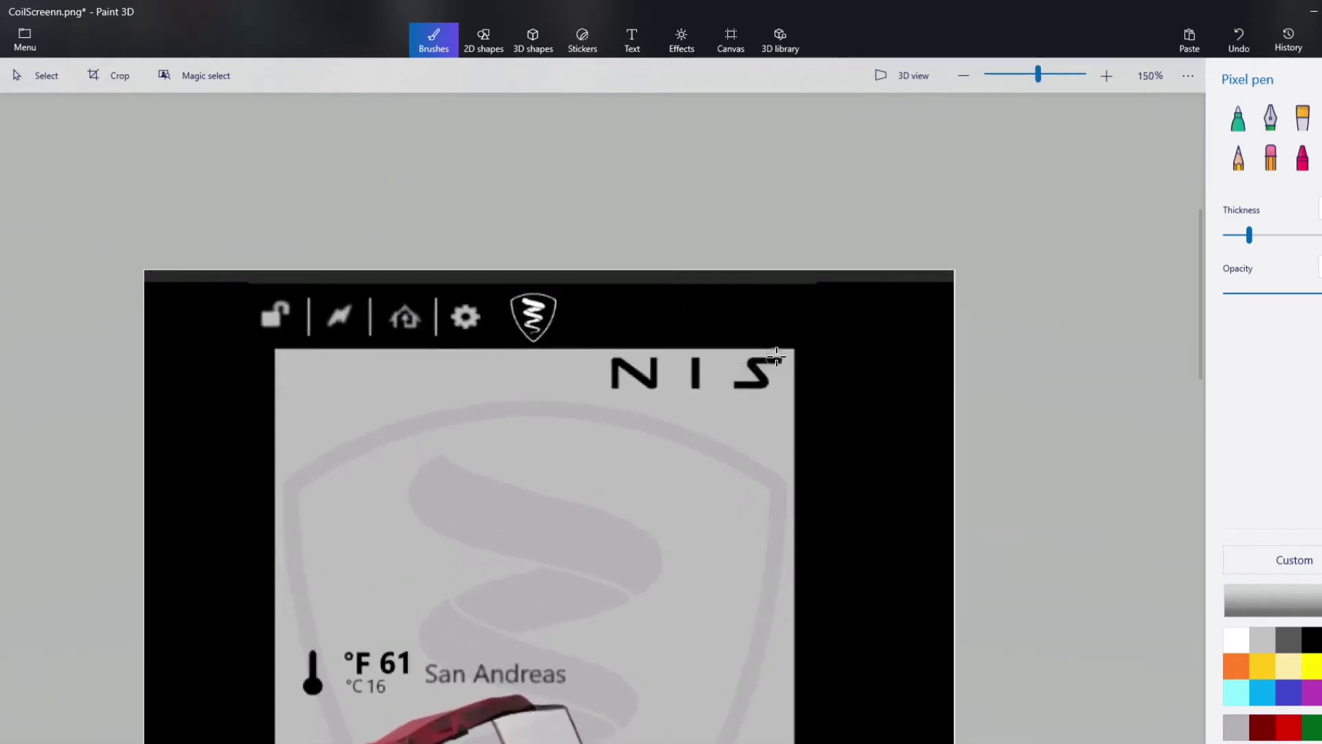
scroll(776, 357, up, 3)
mouse_move(773, 365)
mouse_down()
mouse_move(724, 373)
mouse_move(750, 398)
mouse_move(721, 413)
mouse_move(451, 425)
mouse_move(441, 411)
mouse_move(445, 378)
mouse_move(476, 372)
mouse_move(505, 400)
mouse_move(459, 403)
mouse_move(531, 390)
mouse_move(535, 371)
mouse_move(624, 372)
mouse_move(620, 407)
mouse_up()
scroll(578, 427, down, 4)
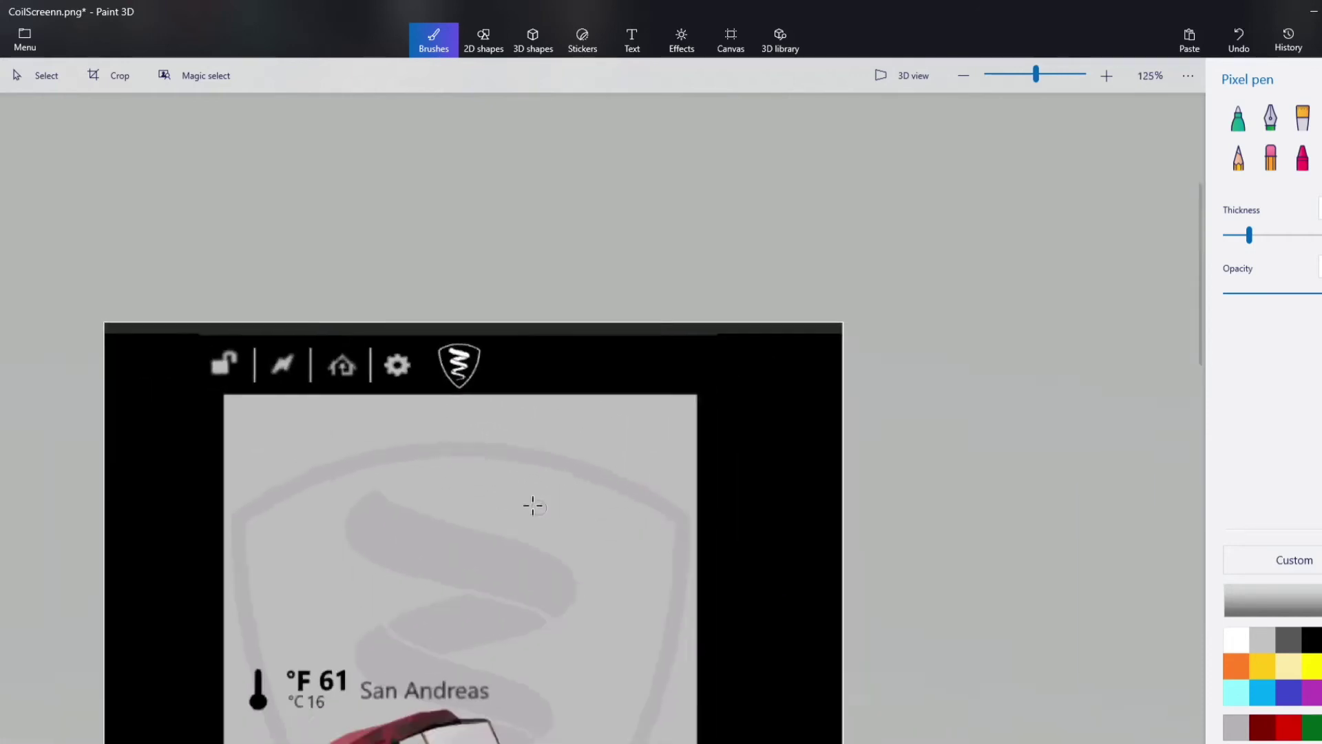
- Paint over the grey shield outline around the thermometer icon in the background grey, thinning the Pixel pen for the edges
scroll(533, 506, down, 1)
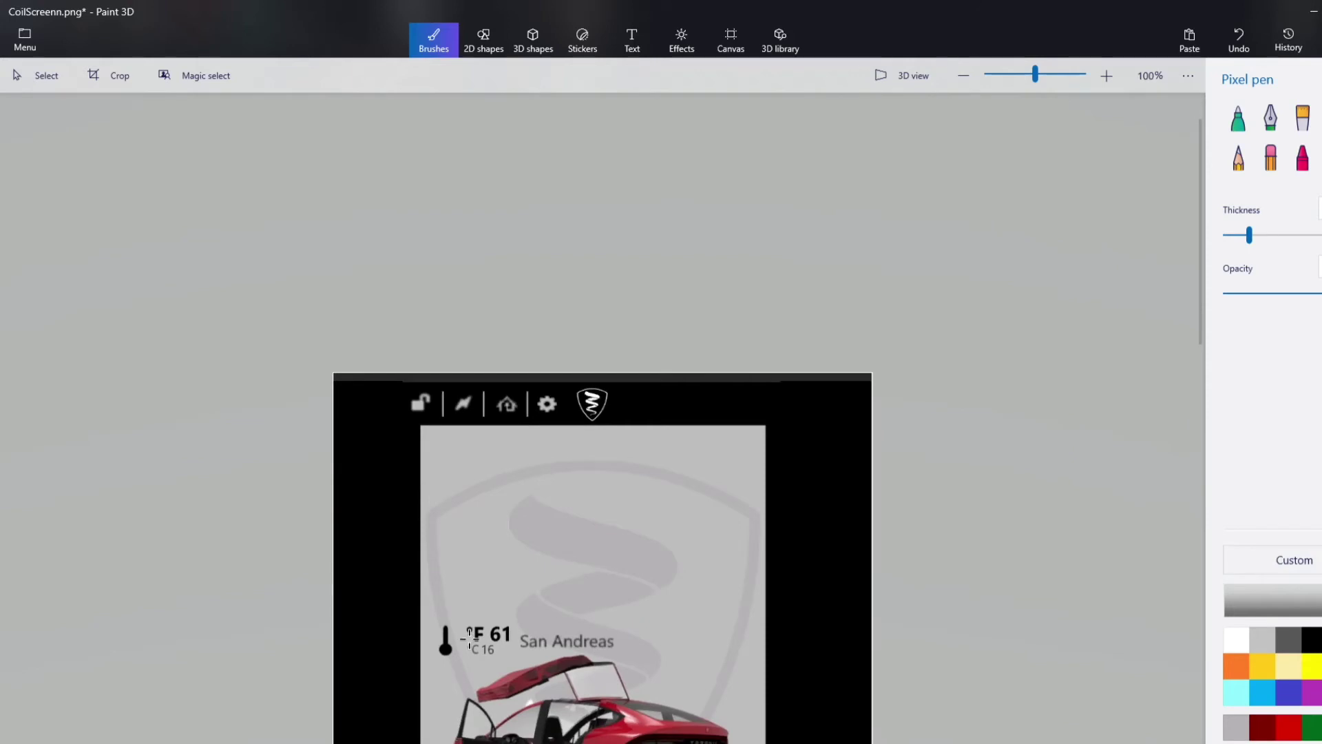
scroll(447, 611, up, 5)
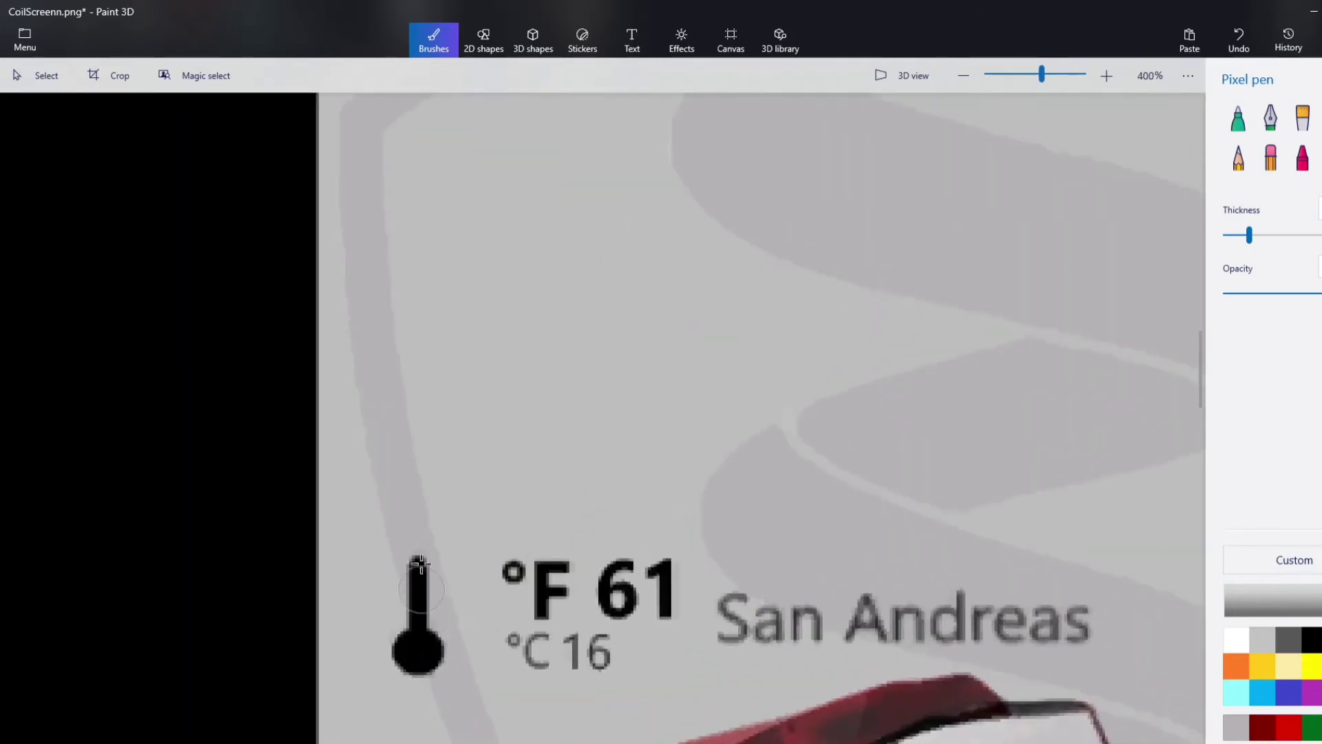
scroll(433, 713, up, 4)
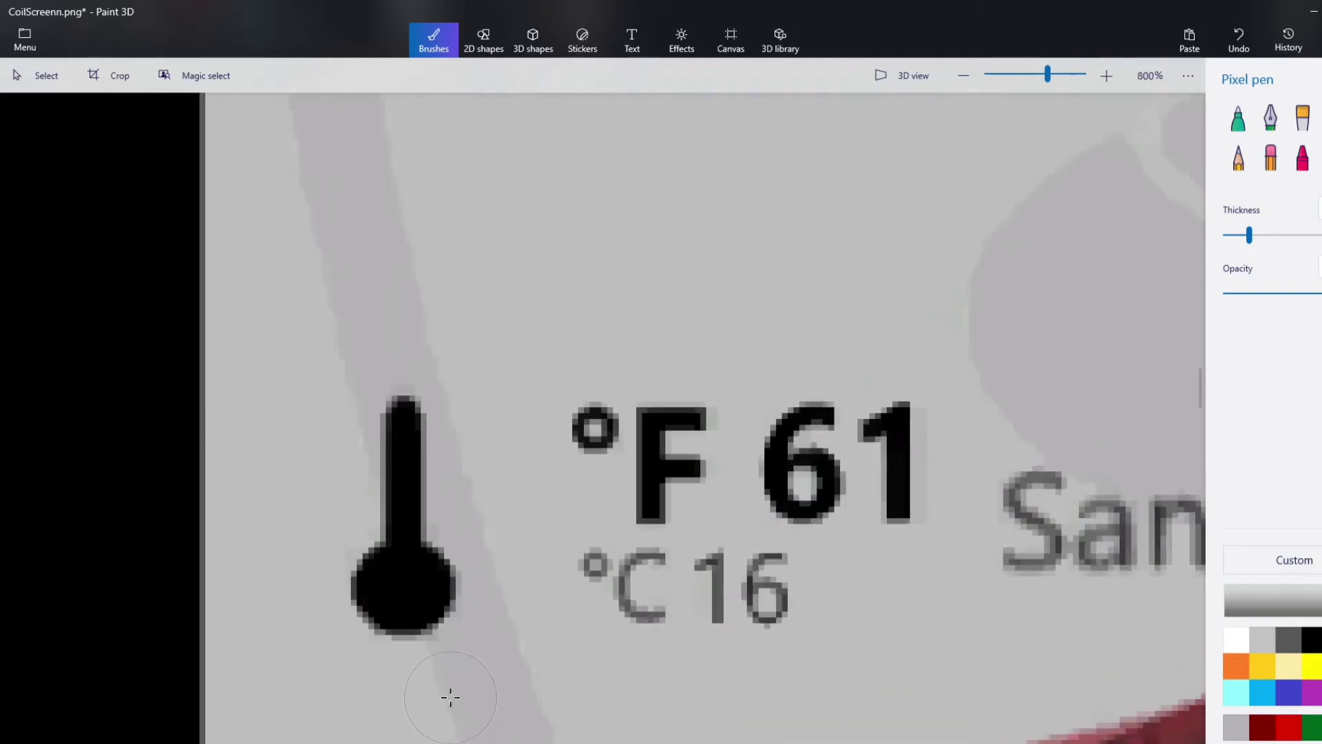
mouse_move(430, 684)
mouse_down()
mouse_move(506, 658)
mouse_move(493, 639)
mouse_move(559, 564)
mouse_move(575, 516)
mouse_move(573, 424)
mouse_move(533, 364)
mouse_up()
scroll(558, 406, down, 10)
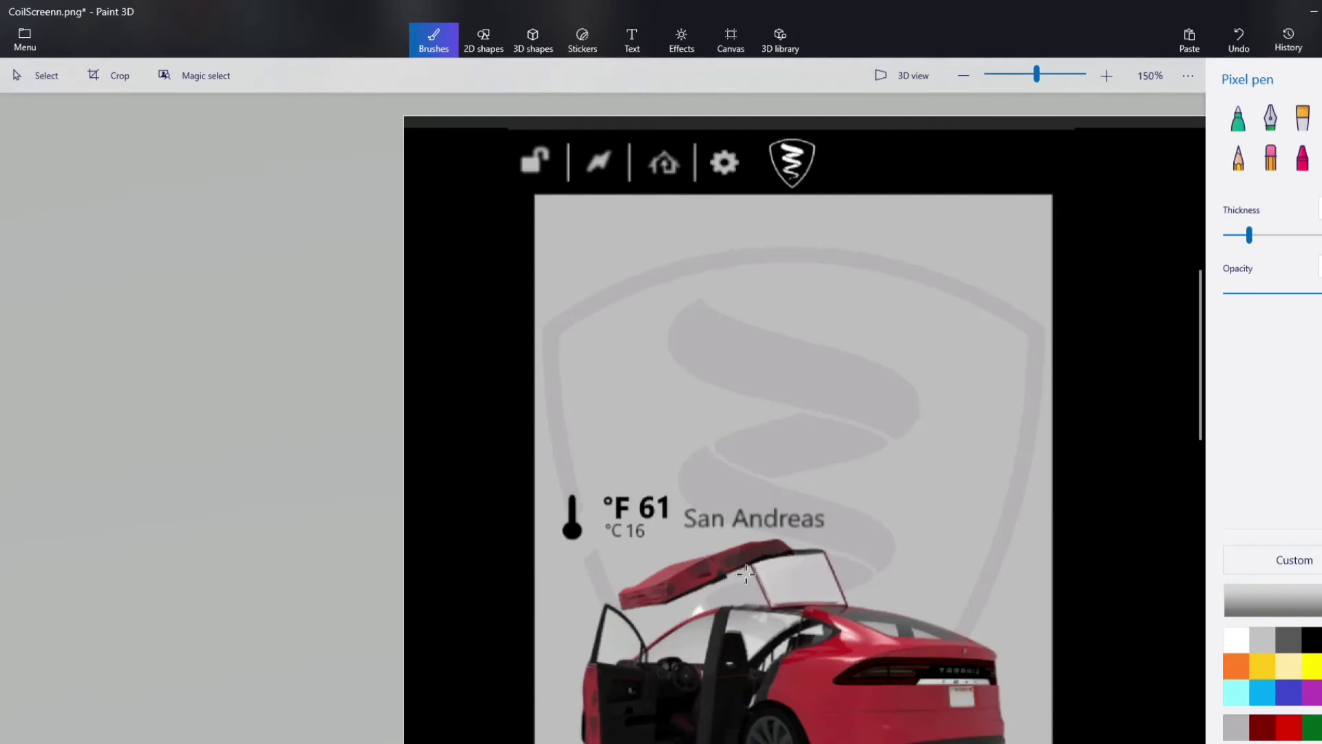
scroll(598, 484, up, 6)
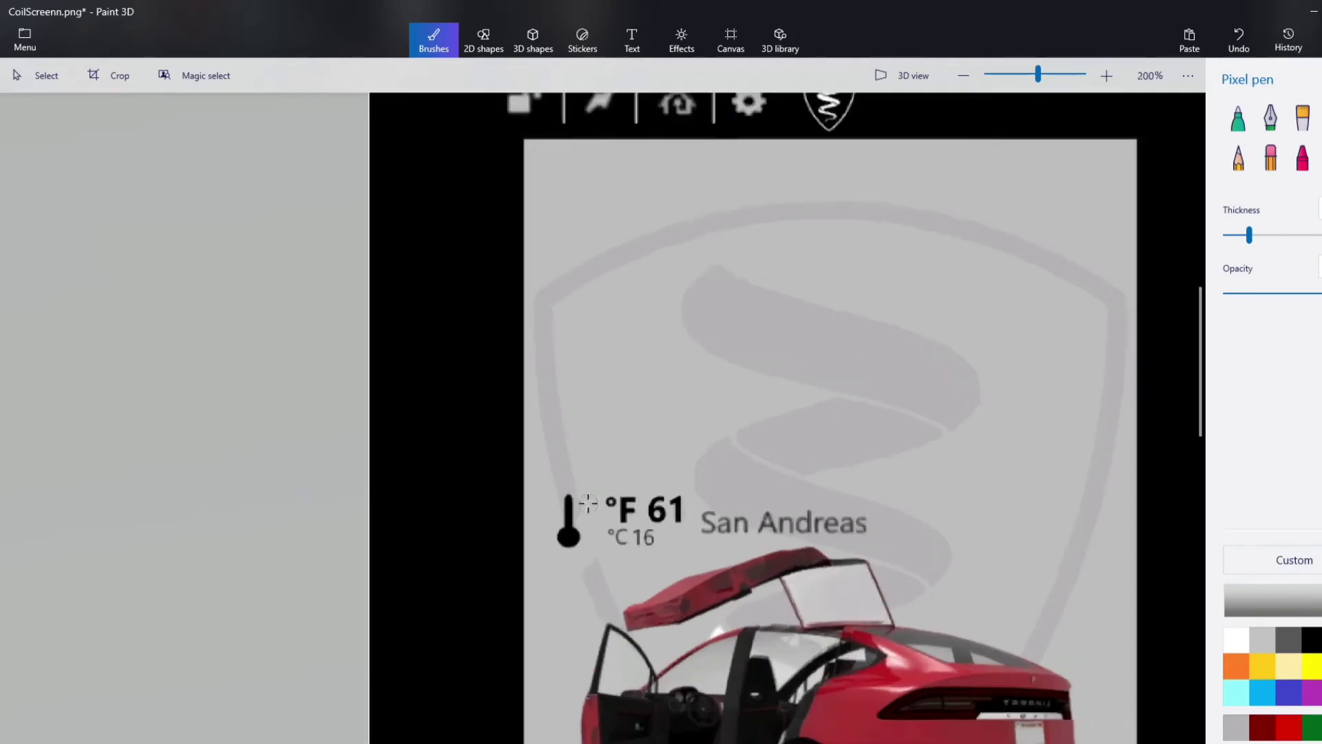
scroll(1319, 256, down, 3)
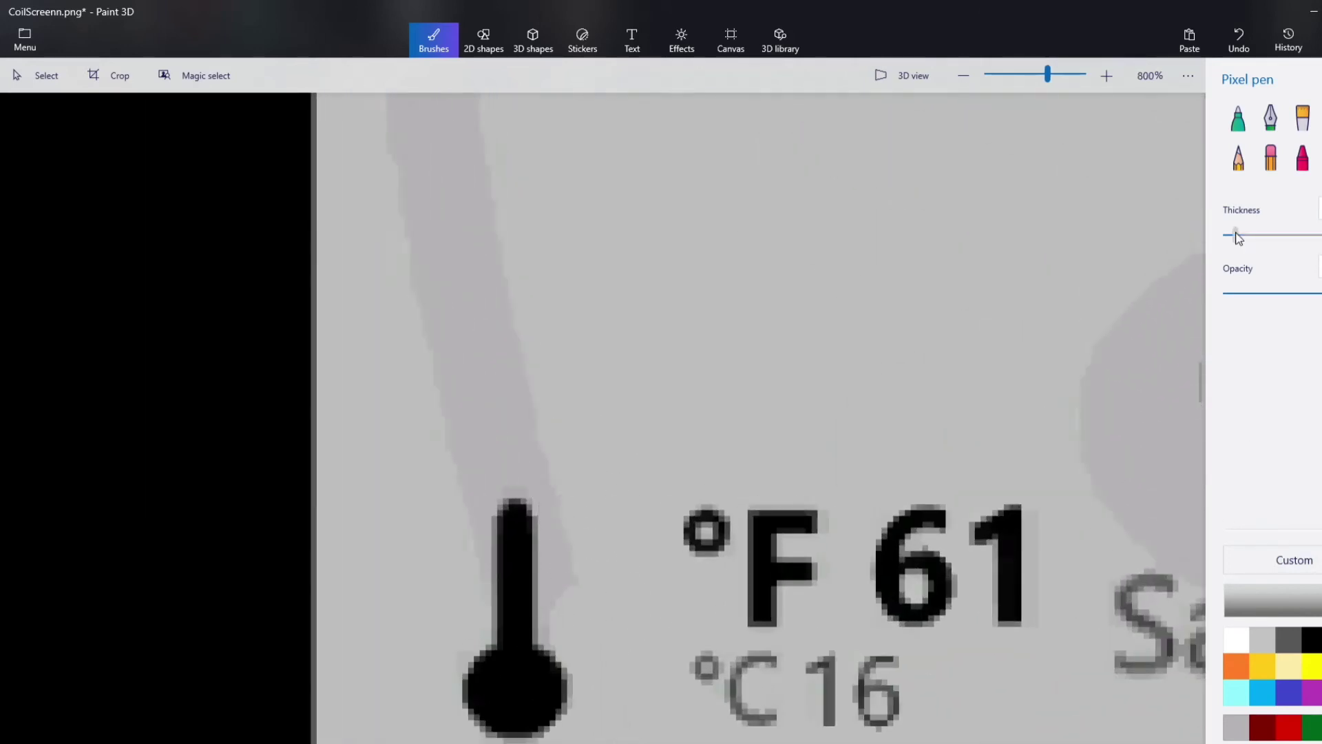
mouse_move(565, 625)
mouse_down()
mouse_move(548, 496)
mouse_move(527, 477)
mouse_move(479, 491)
mouse_up()
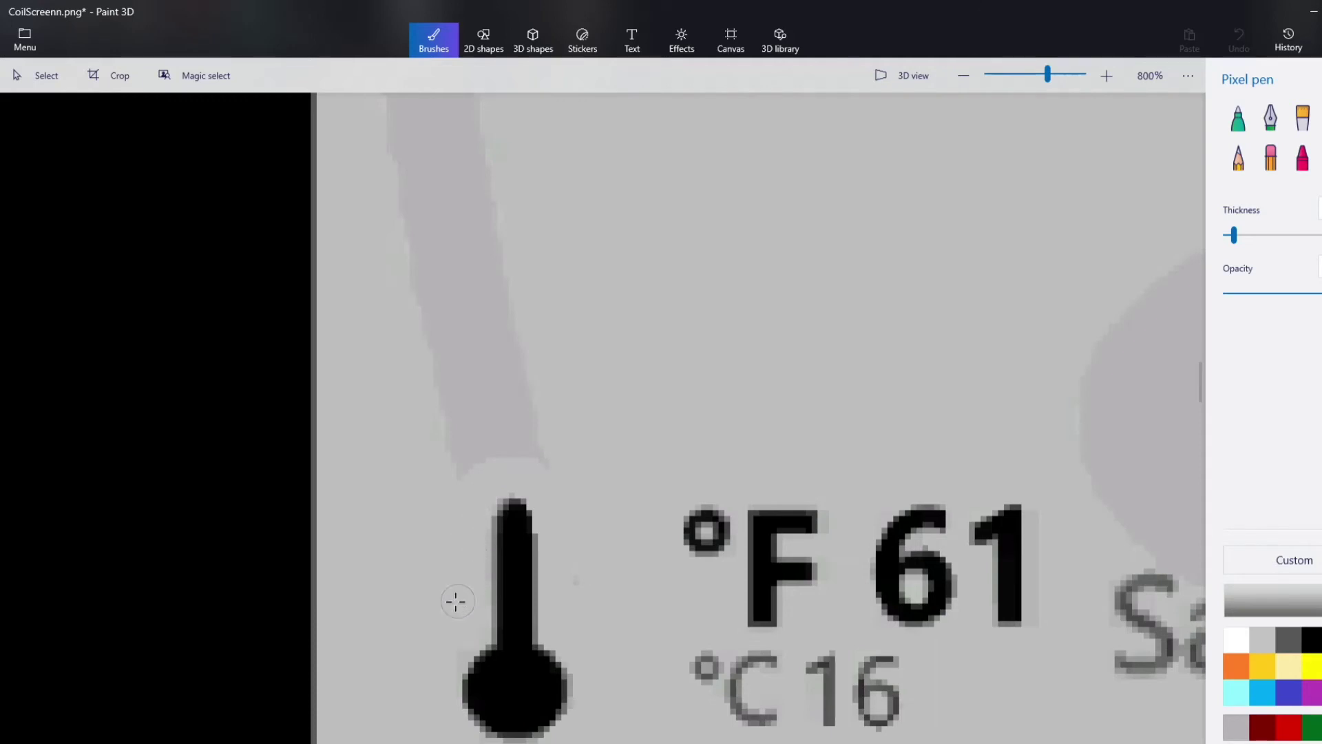
mouse_move(457, 485)
mouse_down()
mouse_move(547, 452)
mouse_move(442, 434)
mouse_move(435, 466)
mouse_move(626, 392)
mouse_move(622, 541)
mouse_move(610, 584)
mouse_up()
- Paint over the strip of the logo watermark directly beneath the San Andreas text in the background grey
scroll(609, 585, down, 5)
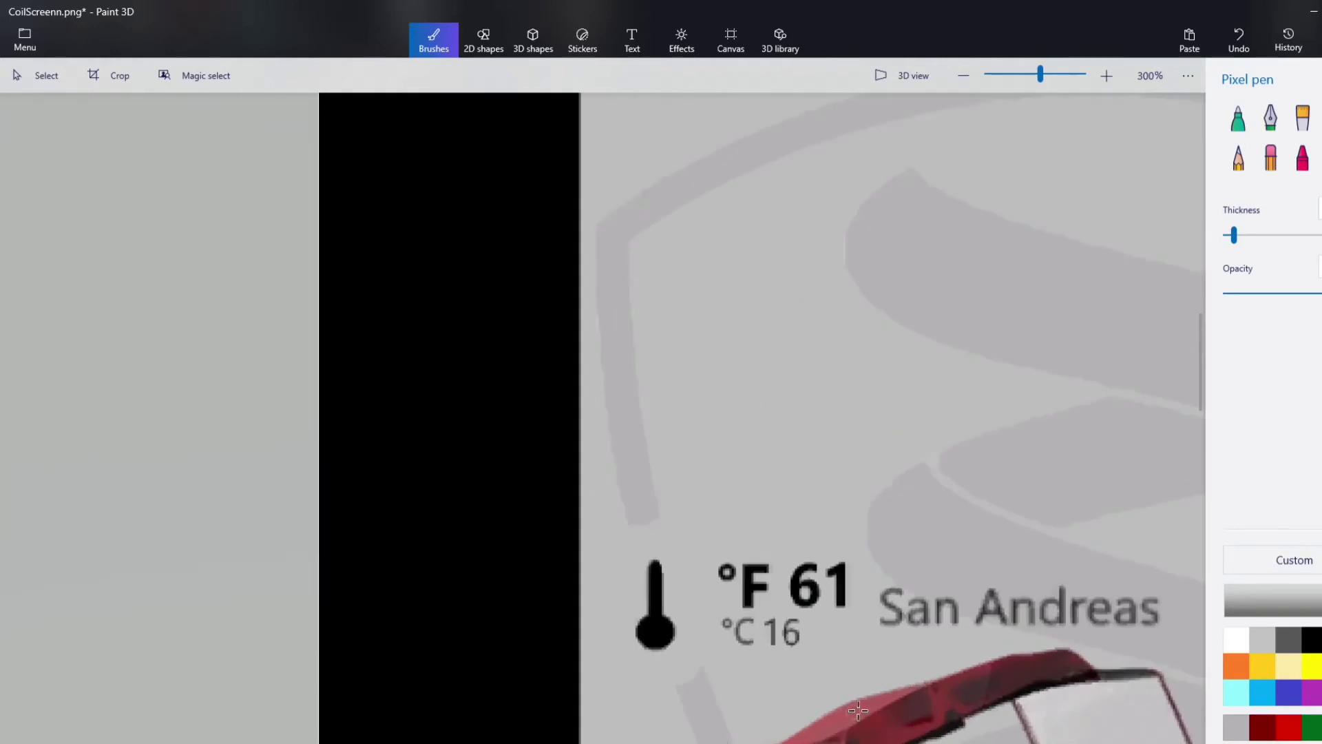
scroll(448, 655, up, 5)
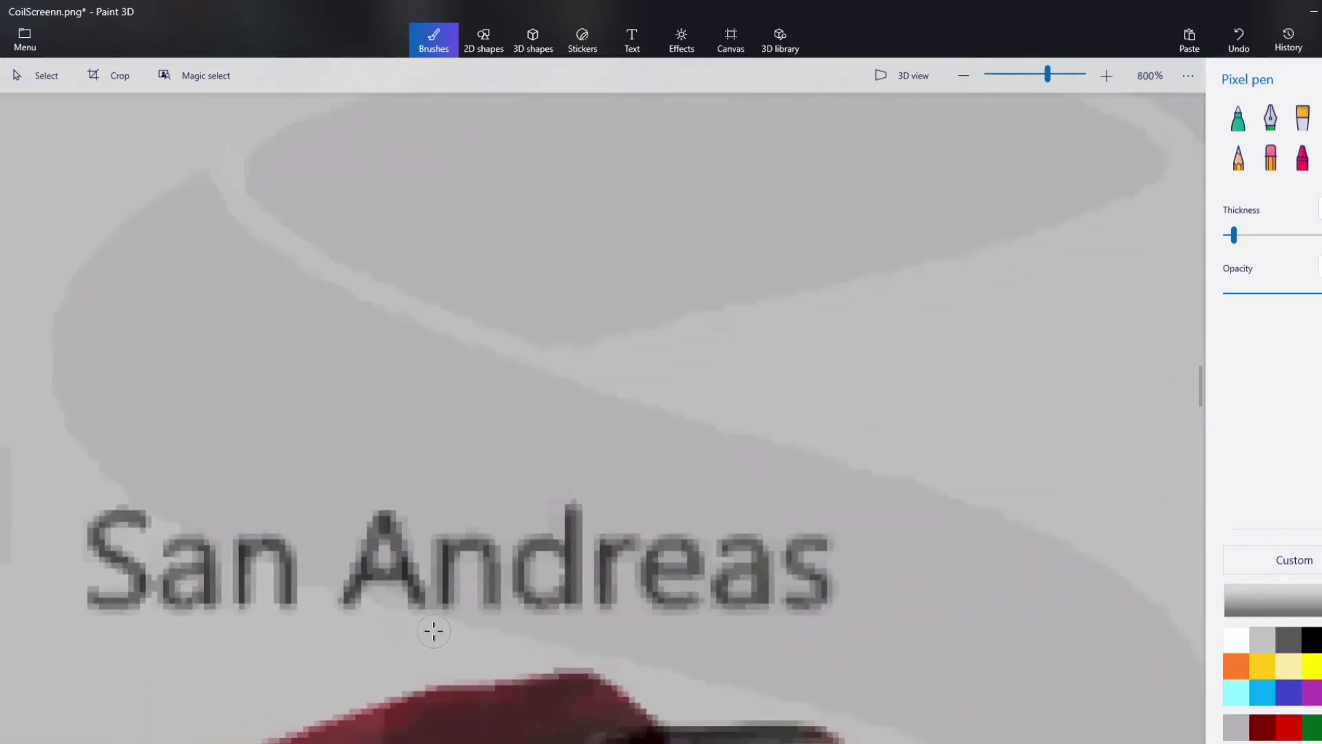
mouse_move(434, 631)
mouse_down()
mouse_move(823, 631)
mouse_move(869, 630)
mouse_up()
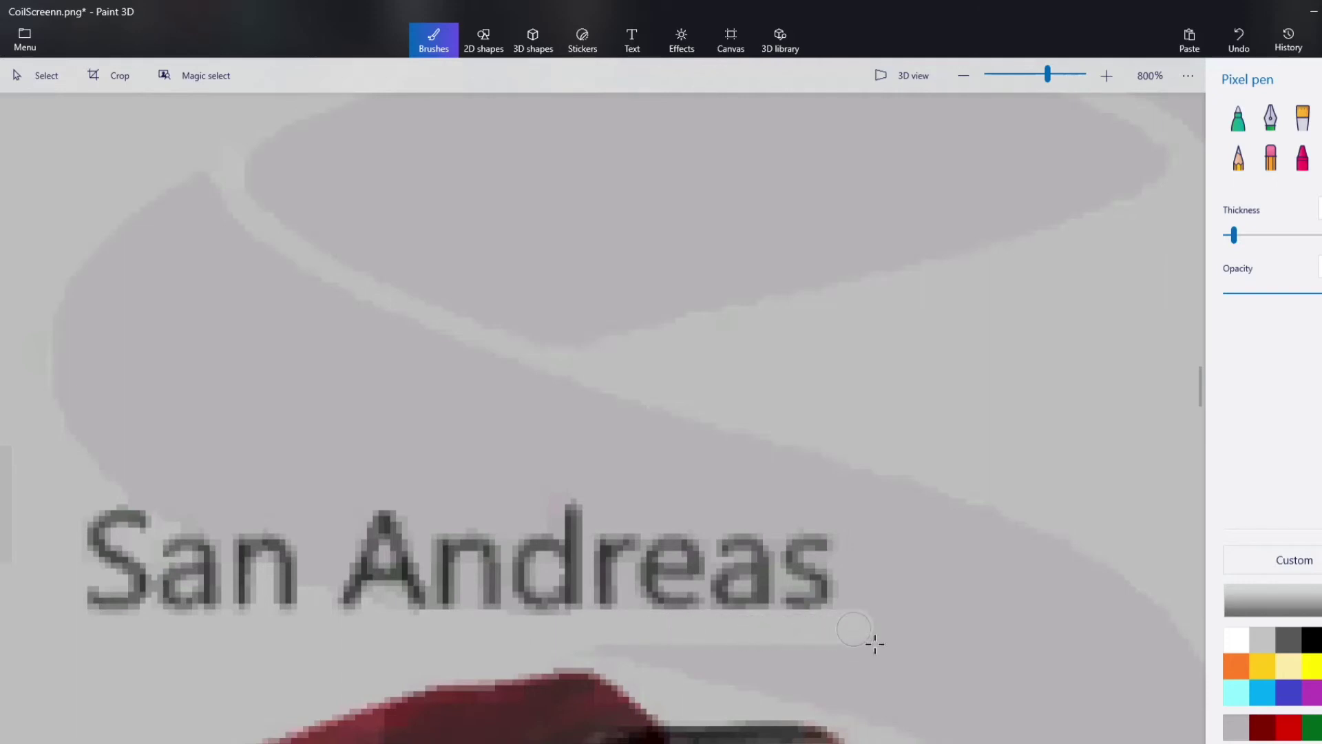
scroll(874, 644, down, 6)
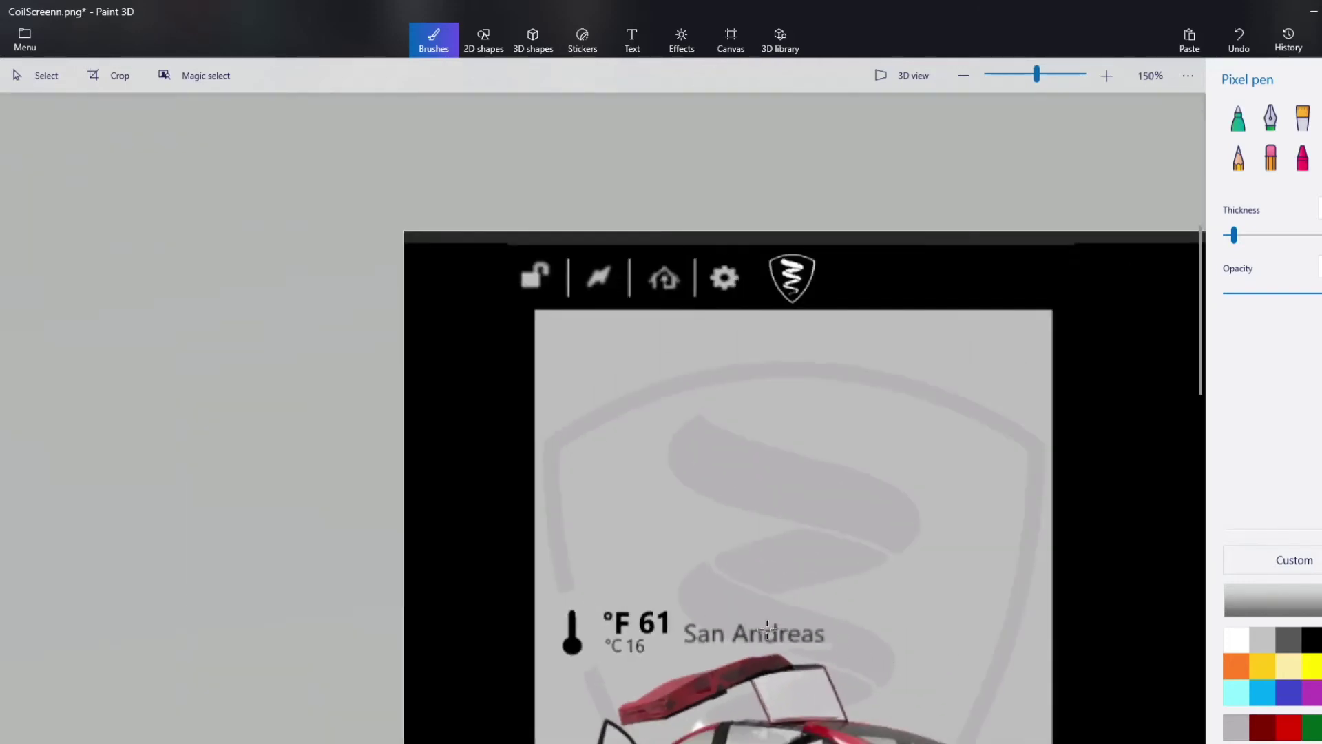
- Paint over the San Andreas text and the large shield logo watermark in the background grey, using a thicker Pixel pen
scroll(768, 628, up, 3)
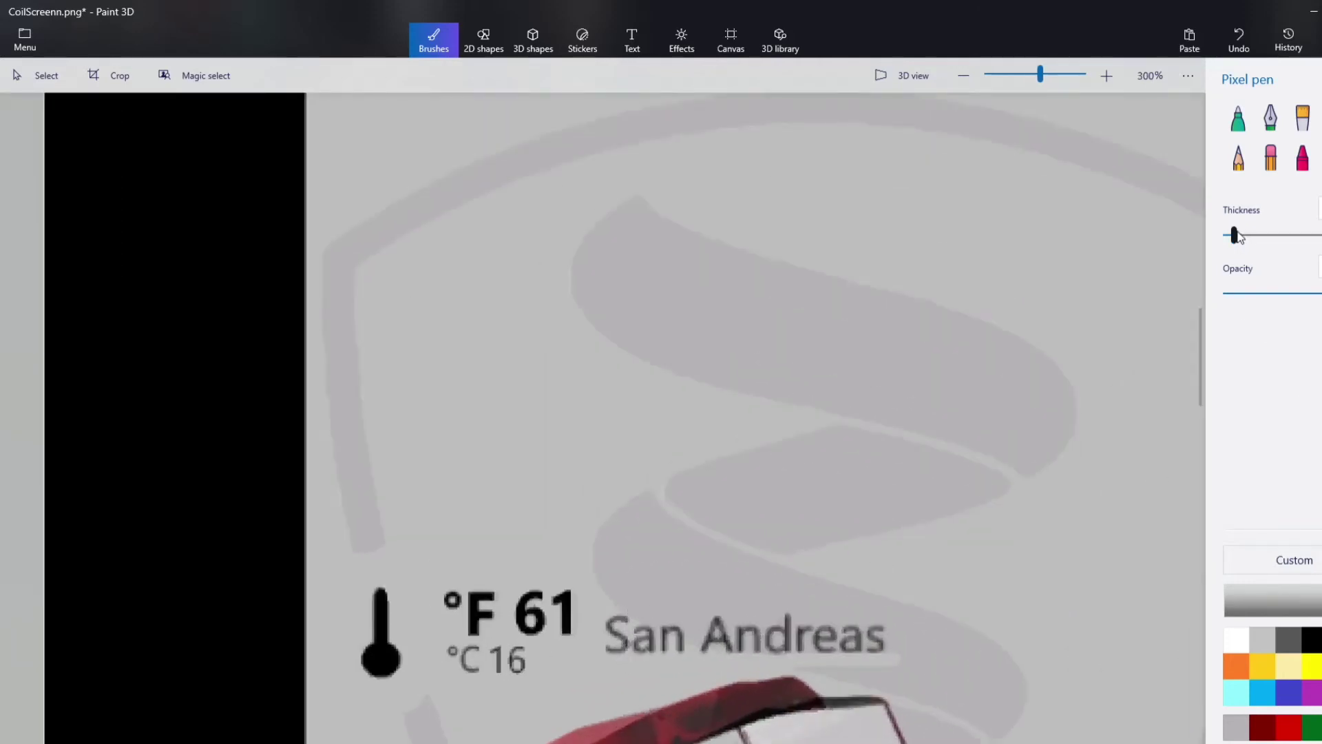
mouse_move(634, 610)
mouse_down()
mouse_move(627, 642)
mouse_move(691, 636)
mouse_move(642, 653)
mouse_move(846, 648)
mouse_move(852, 632)
mouse_move(635, 609)
mouse_move(595, 558)
mouse_move(643, 500)
mouse_move(627, 602)
mouse_move(682, 570)
mouse_up()
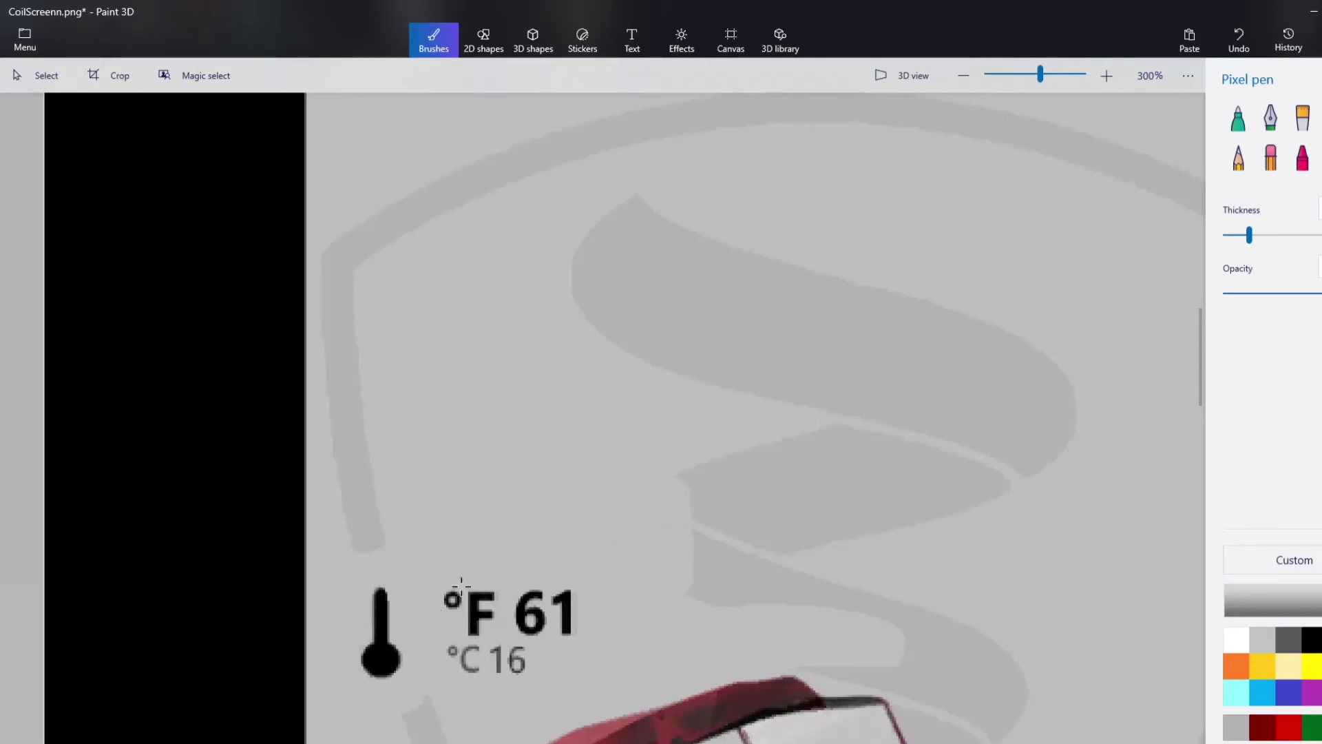
mouse_move(436, 511)
mouse_down()
mouse_move(366, 537)
mouse_move(372, 478)
mouse_move(339, 427)
mouse_move(333, 375)
mouse_move(335, 256)
mouse_move(363, 448)
mouse_move(354, 243)
mouse_move(427, 183)
mouse_move(490, 188)
mouse_move(634, 133)
mouse_move(627, 224)
mouse_up()
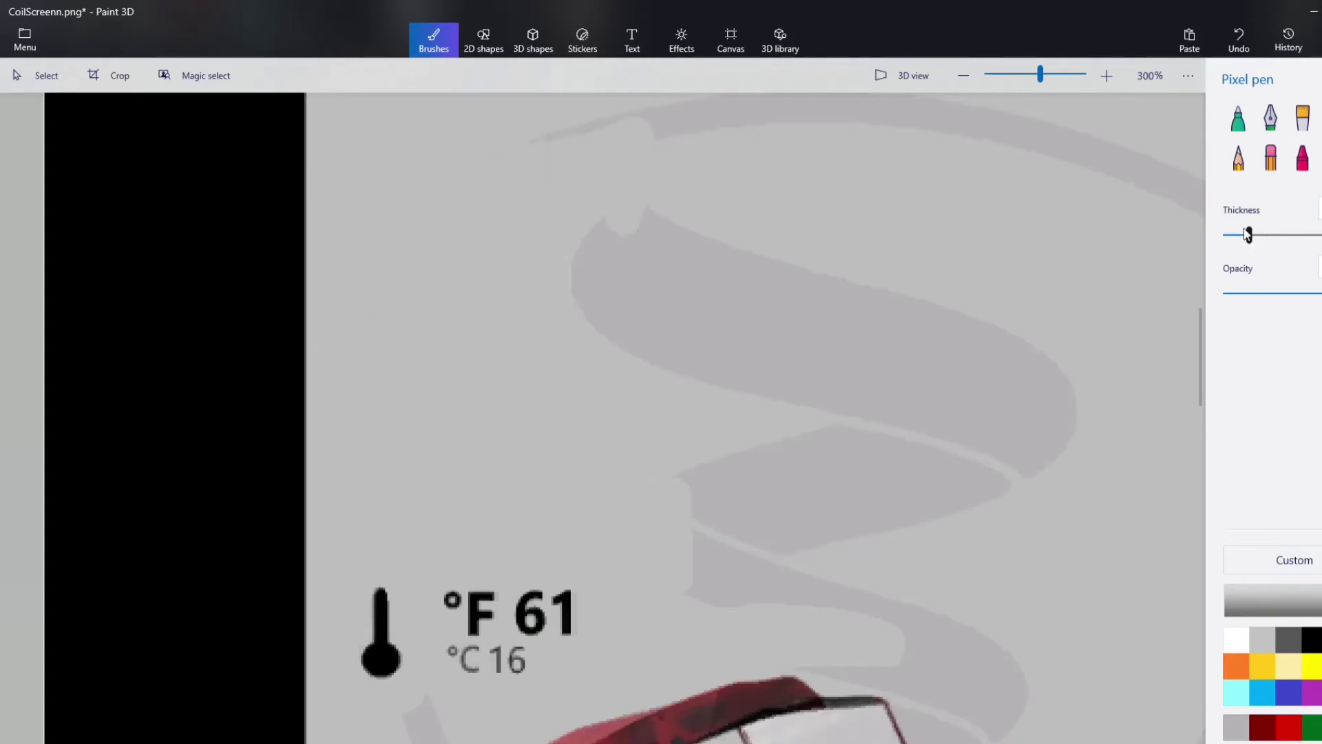
drag(1248, 235, 1308, 236)
scroll(873, 339, down, 3)
mouse_move(737, 238)
mouse_down()
mouse_move(922, 252)
mouse_move(1009, 297)
mouse_move(1008, 413)
mouse_move(978, 573)
mouse_move(967, 556)
mouse_move(886, 525)
mouse_move(877, 539)
mouse_move(847, 489)
mouse_move(743, 455)
mouse_move(764, 401)
mouse_move(838, 421)
mouse_move(899, 376)
mouse_move(701, 296)
mouse_up()
- Paint over the red car picture in the background grey with the thick Pixel pen
scroll(760, 606, down, 3)
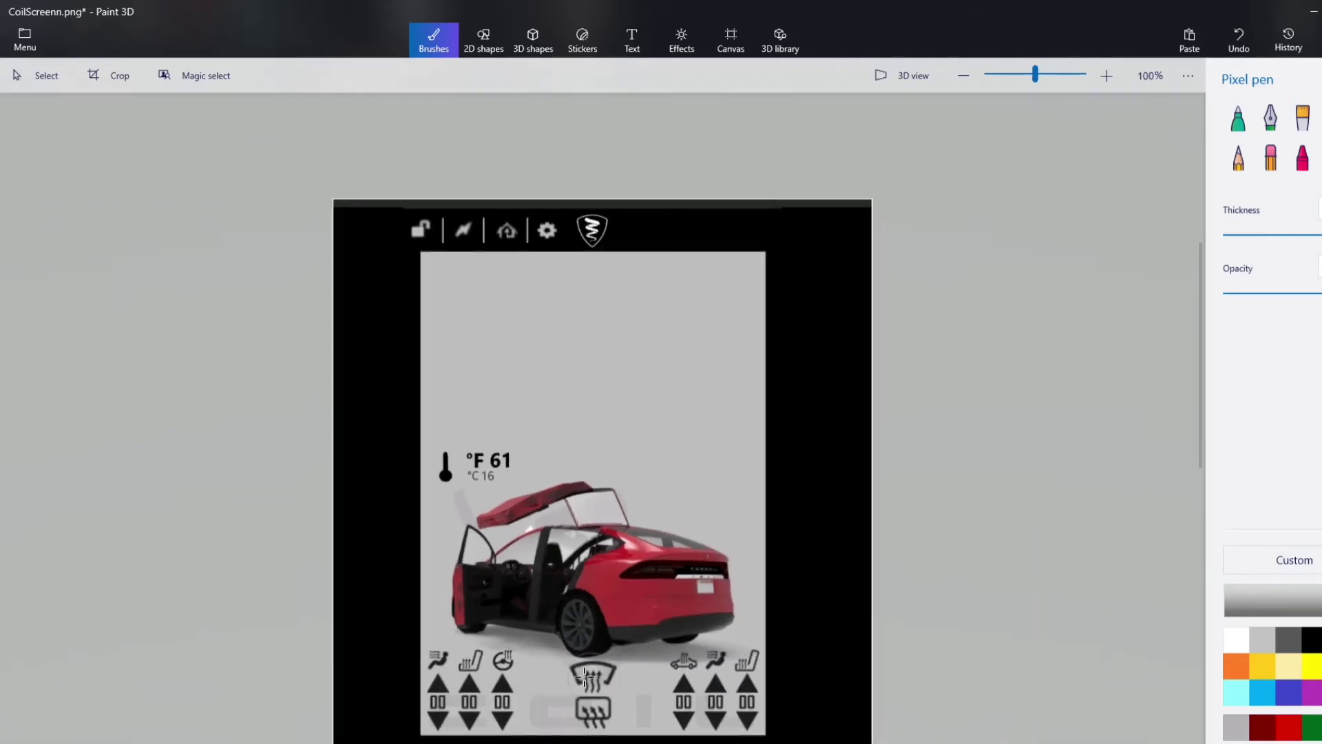
scroll(585, 679, up, 5)
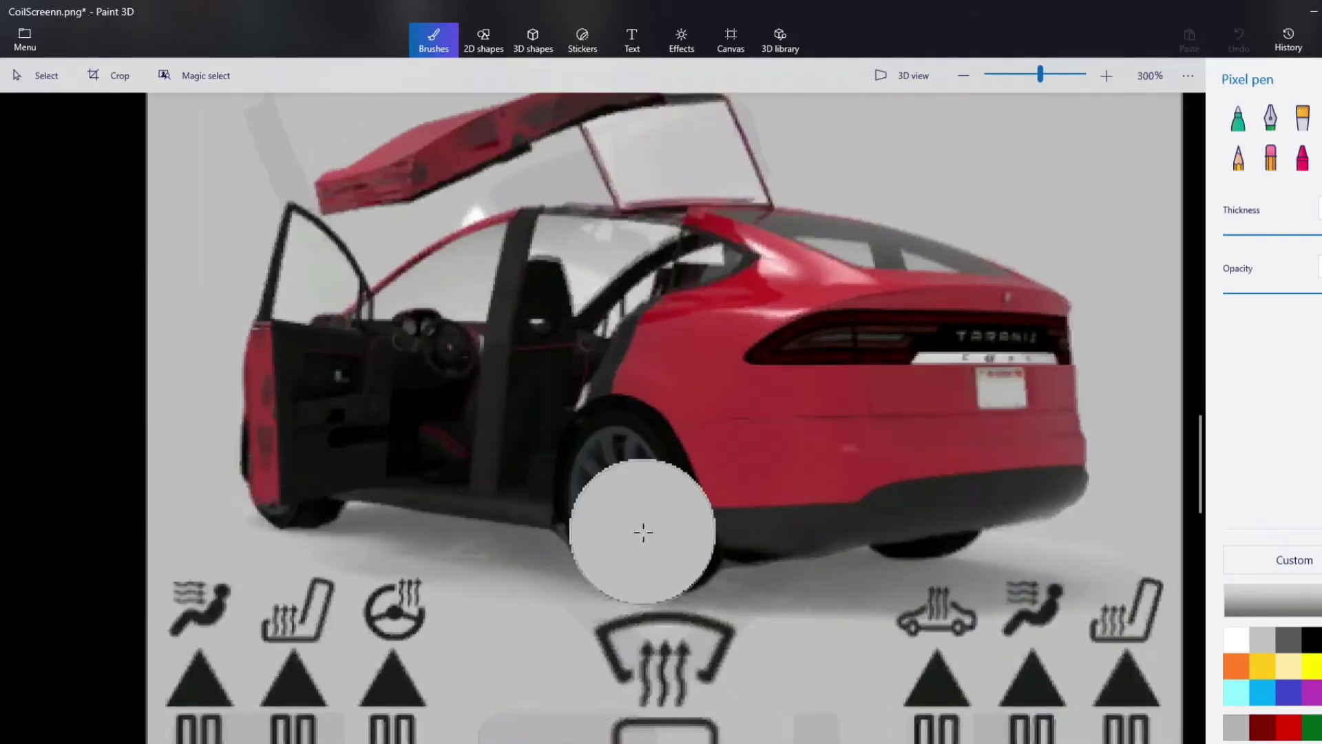
mouse_move(643, 531)
mouse_down()
mouse_move(993, 490)
mouse_move(1041, 460)
mouse_move(1052, 346)
mouse_move(986, 298)
mouse_move(915, 410)
mouse_move(743, 456)
mouse_move(602, 528)
mouse_move(346, 499)
mouse_move(299, 474)
mouse_move(281, 401)
mouse_move(296, 258)
mouse_move(284, 193)
mouse_move(530, 188)
mouse_move(618, 248)
mouse_move(414, 317)
mouse_move(387, 371)
mouse_move(866, 387)
mouse_move(616, 378)
mouse_move(757, 277)
mouse_move(835, 301)
mouse_move(733, 206)
mouse_move(752, 273)
mouse_move(754, 210)
mouse_move(691, 179)
mouse_move(543, 231)
mouse_move(516, 215)
mouse_move(543, 257)
mouse_up()
- Paint out the leftover car shadow around the car and seat climate icons with a thin Pixel pen in the background grey
scroll(758, 266, down, 3)
scroll(670, 328, down, 2)
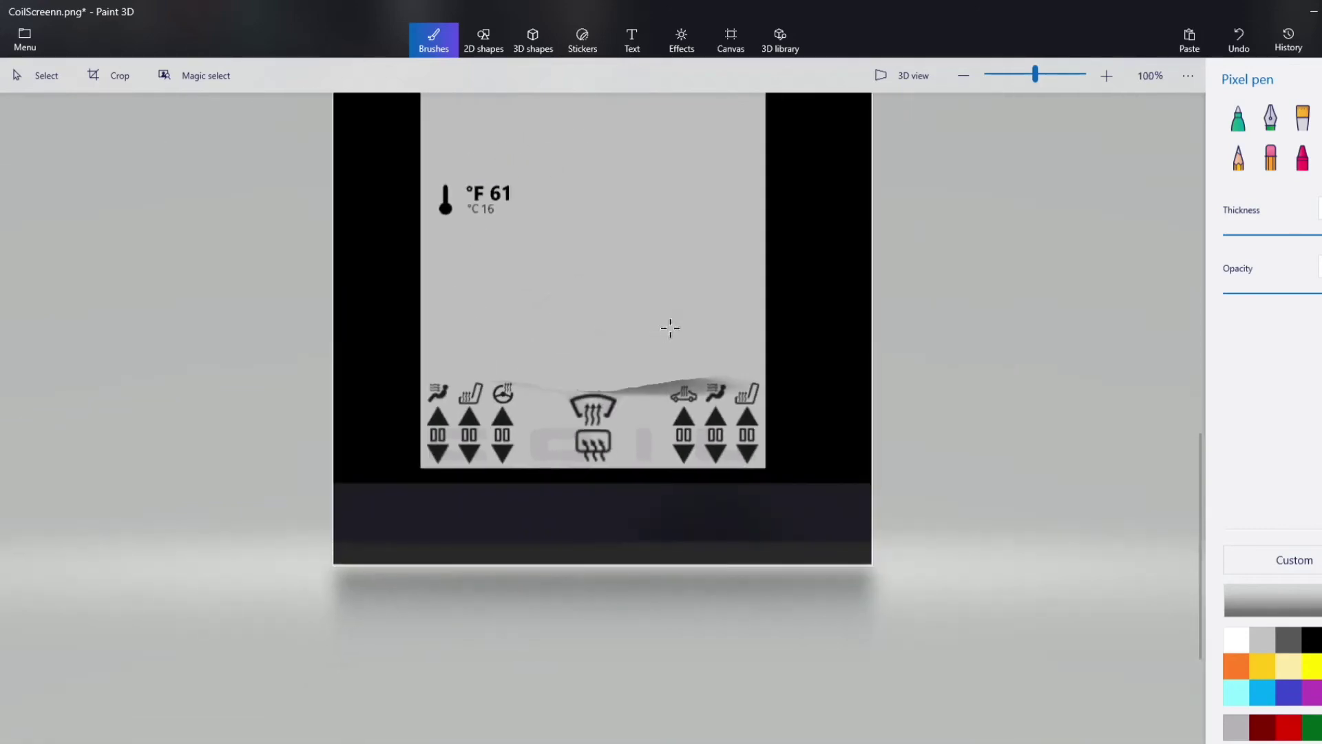
scroll(670, 328, up, 4)
drag(460, 333, 475, 335)
scroll(778, 301, up, 3)
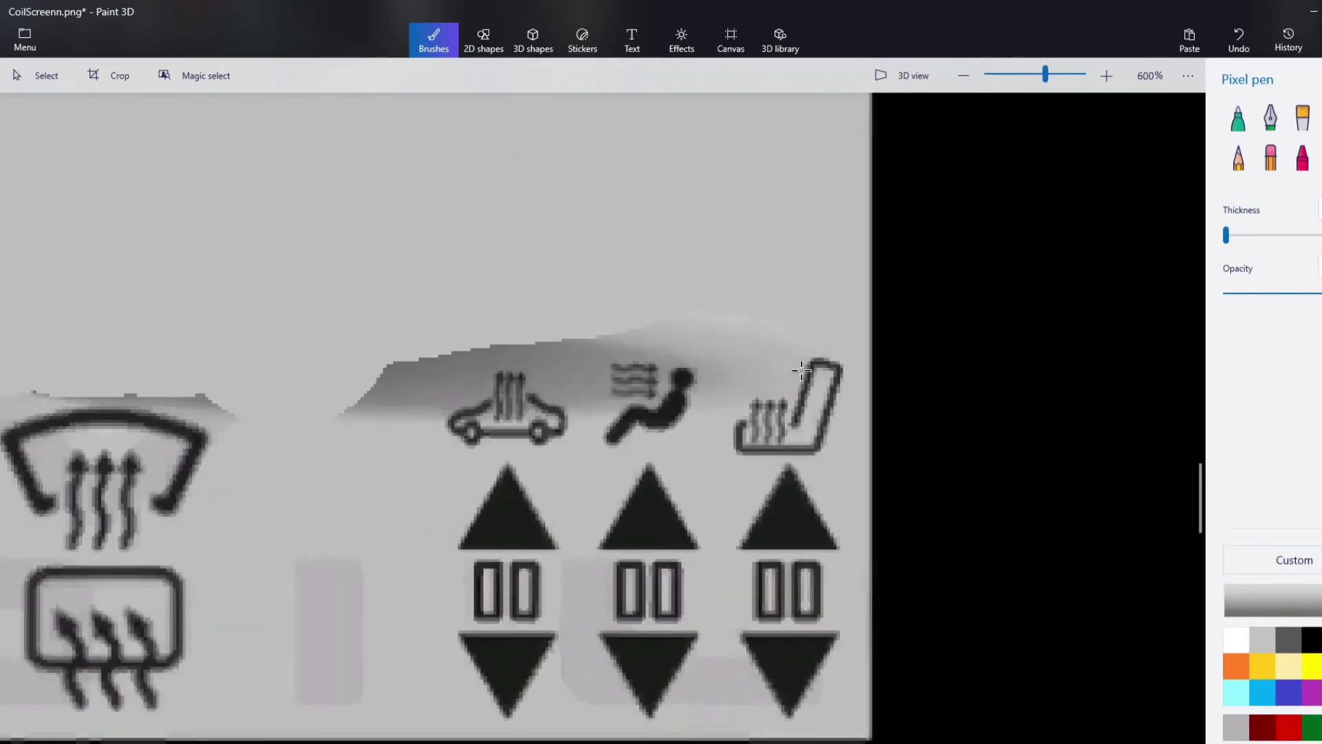
drag(1225, 237, 1235, 236)
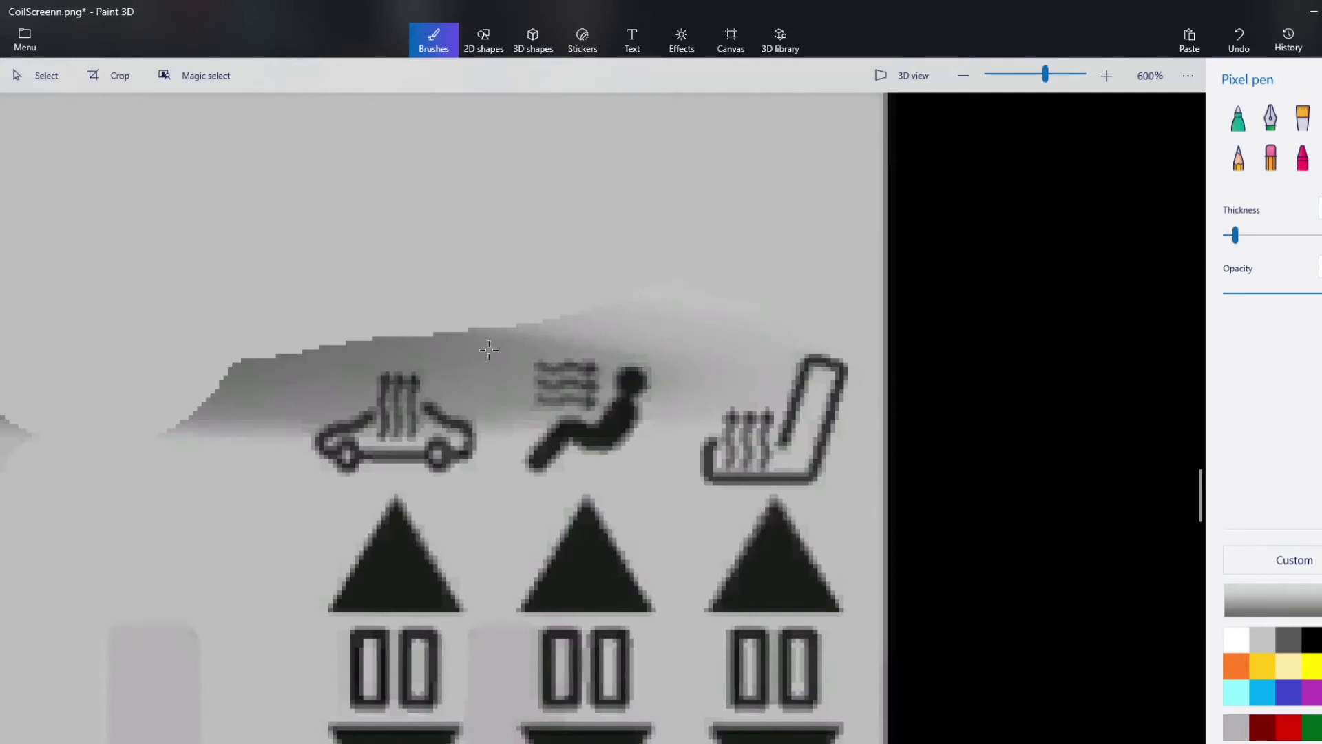
mouse_move(275, 378)
mouse_down()
mouse_move(197, 416)
mouse_move(218, 366)
mouse_move(146, 432)
mouse_move(258, 364)
mouse_move(218, 400)
mouse_move(237, 397)
mouse_move(214, 443)
mouse_move(294, 432)
mouse_move(354, 397)
mouse_move(357, 361)
mouse_move(422, 361)
mouse_move(448, 389)
mouse_move(517, 420)
mouse_move(511, 400)
mouse_move(517, 427)
mouse_move(501, 432)
mouse_move(522, 347)
mouse_move(647, 349)
mouse_move(672, 381)
mouse_move(655, 434)
mouse_move(720, 393)
mouse_move(758, 393)
mouse_move(776, 367)
mouse_move(688, 393)
mouse_move(702, 360)
mouse_move(734, 342)
mouse_move(626, 329)
mouse_up()
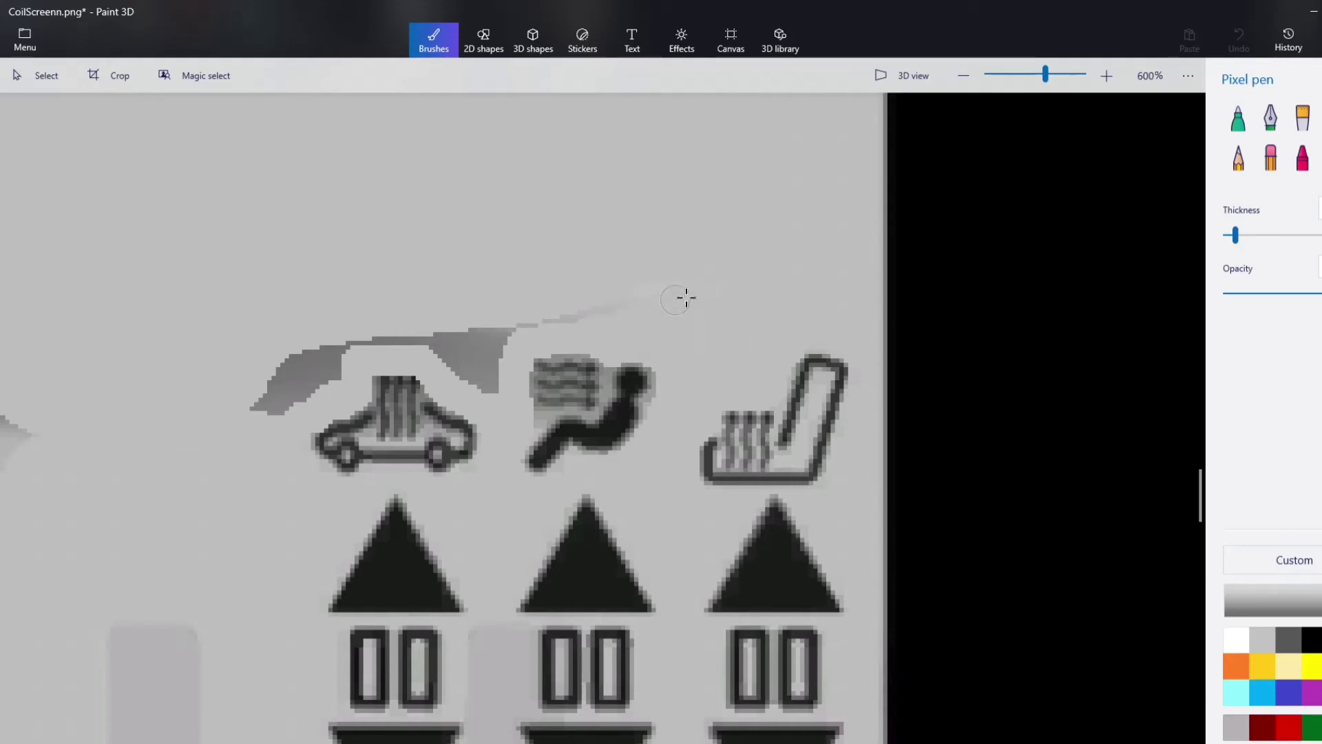
mouse_move(686, 298)
mouse_down()
mouse_move(493, 328)
mouse_move(493, 402)
mouse_move(461, 360)
mouse_move(376, 333)
mouse_move(302, 357)
mouse_move(354, 342)
mouse_up()
- Paint out the remaining shadow traces above the windshield defrost icon and beside the heated steering wheel icon
scroll(343, 369, down, 4)
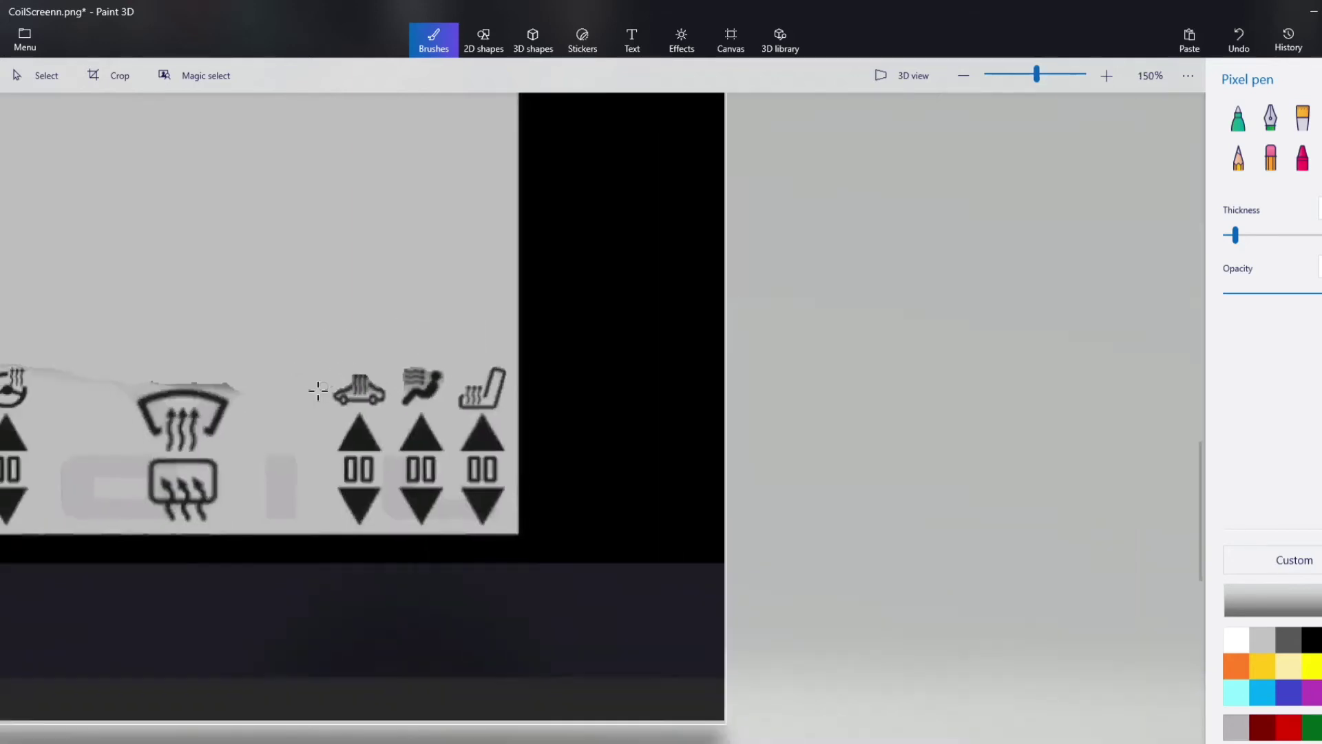
scroll(441, 375, up, 4)
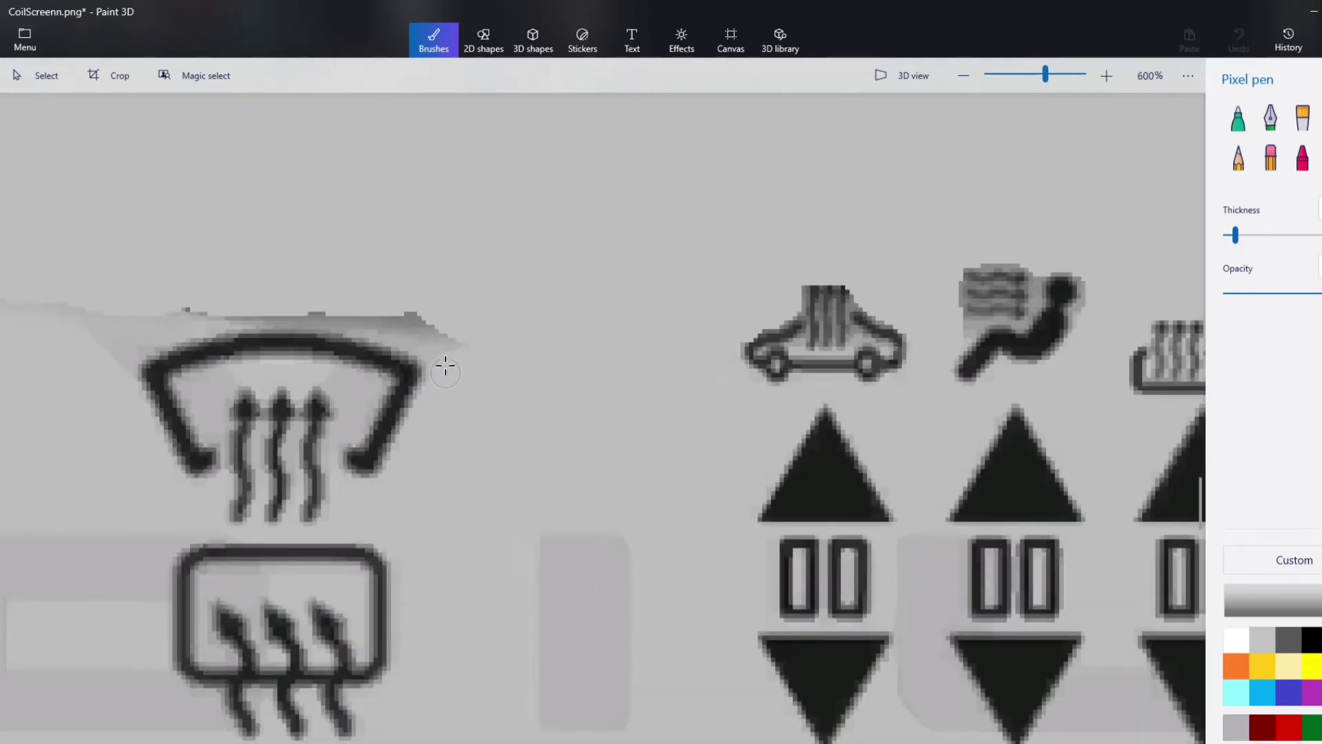
mouse_move(446, 370)
mouse_down()
mouse_move(400, 329)
mouse_move(350, 318)
mouse_up()
mouse_move(480, 348)
mouse_down()
mouse_move(294, 312)
mouse_move(181, 321)
mouse_move(133, 337)
mouse_move(121, 361)
mouse_move(132, 341)
mouse_move(77, 326)
mouse_up()
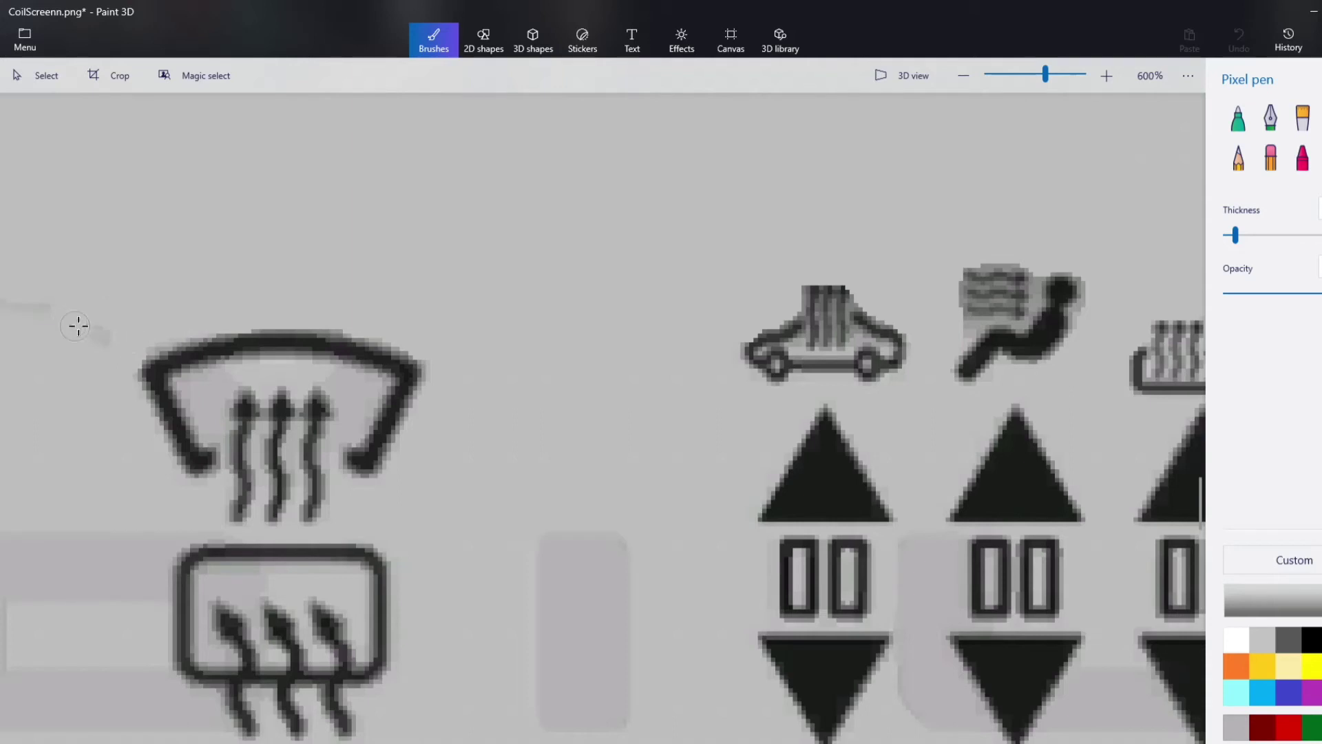
scroll(112, 341, down, 5)
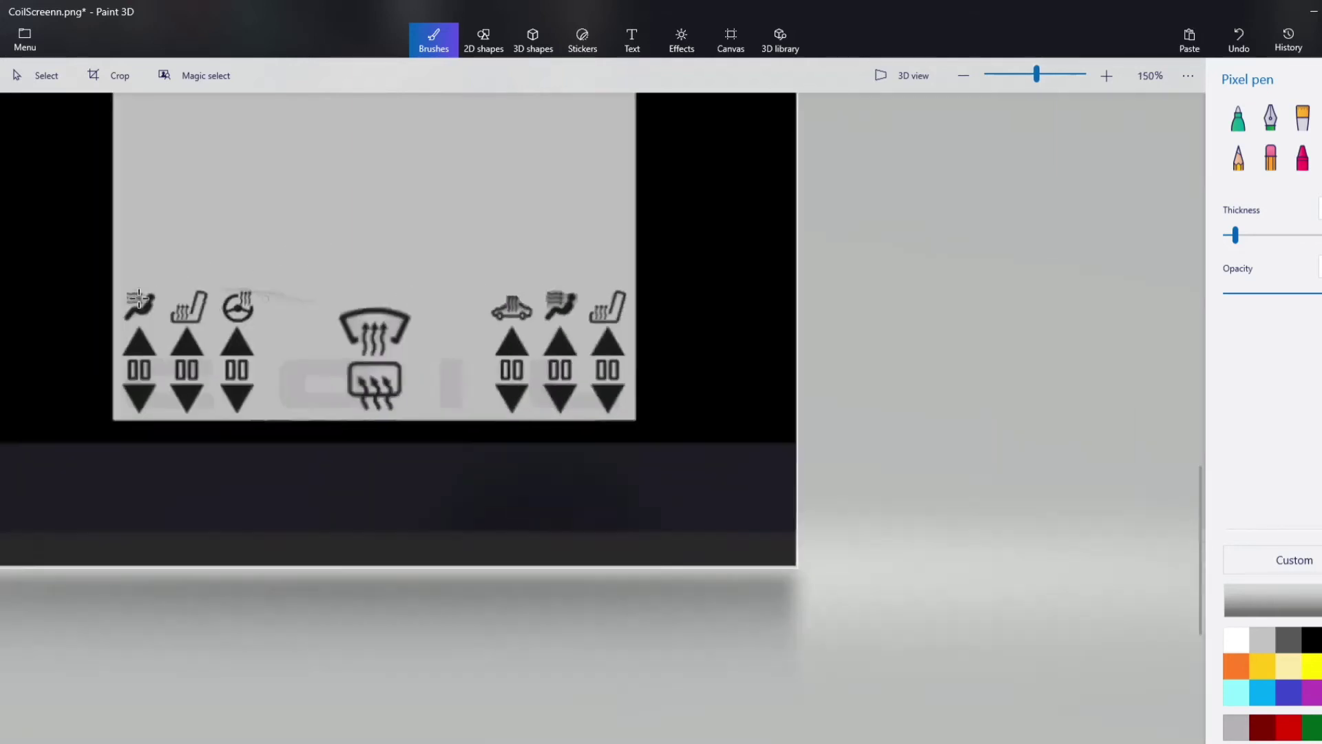
scroll(478, 267, up, 2)
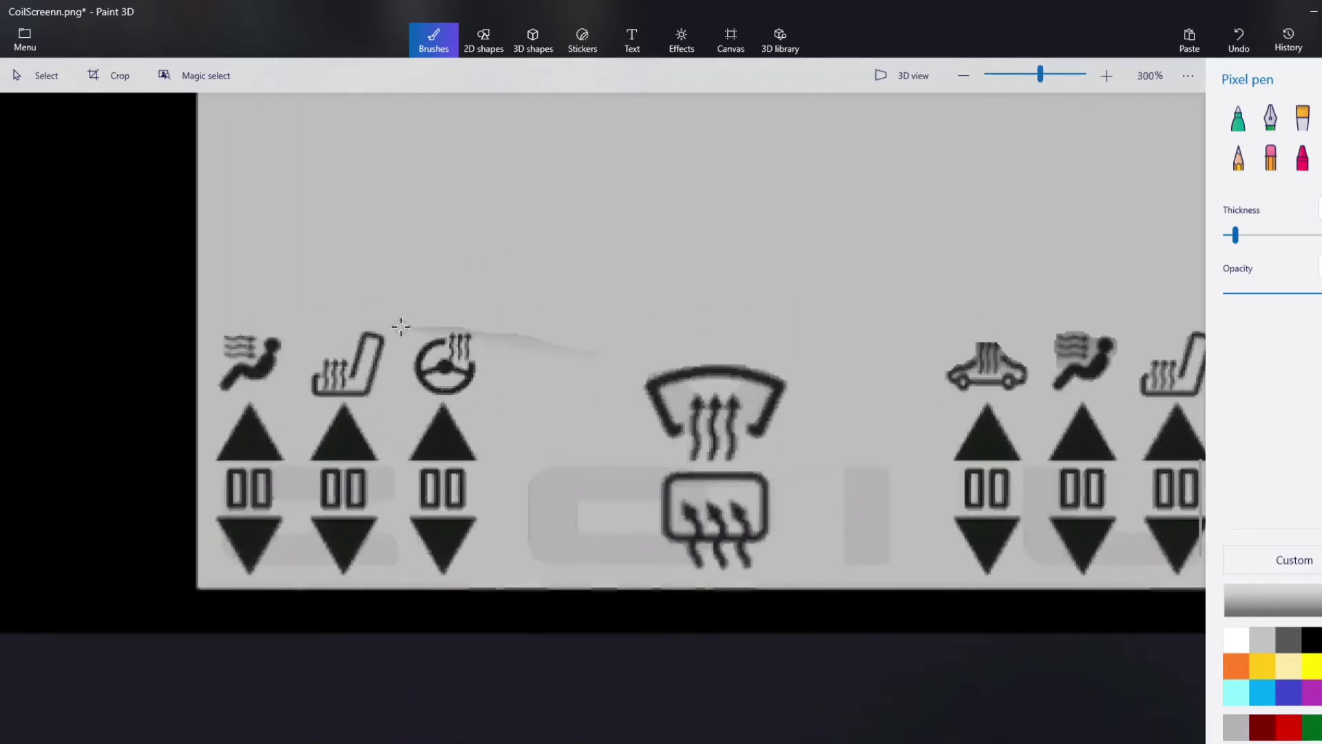
drag(400, 326, 551, 344)
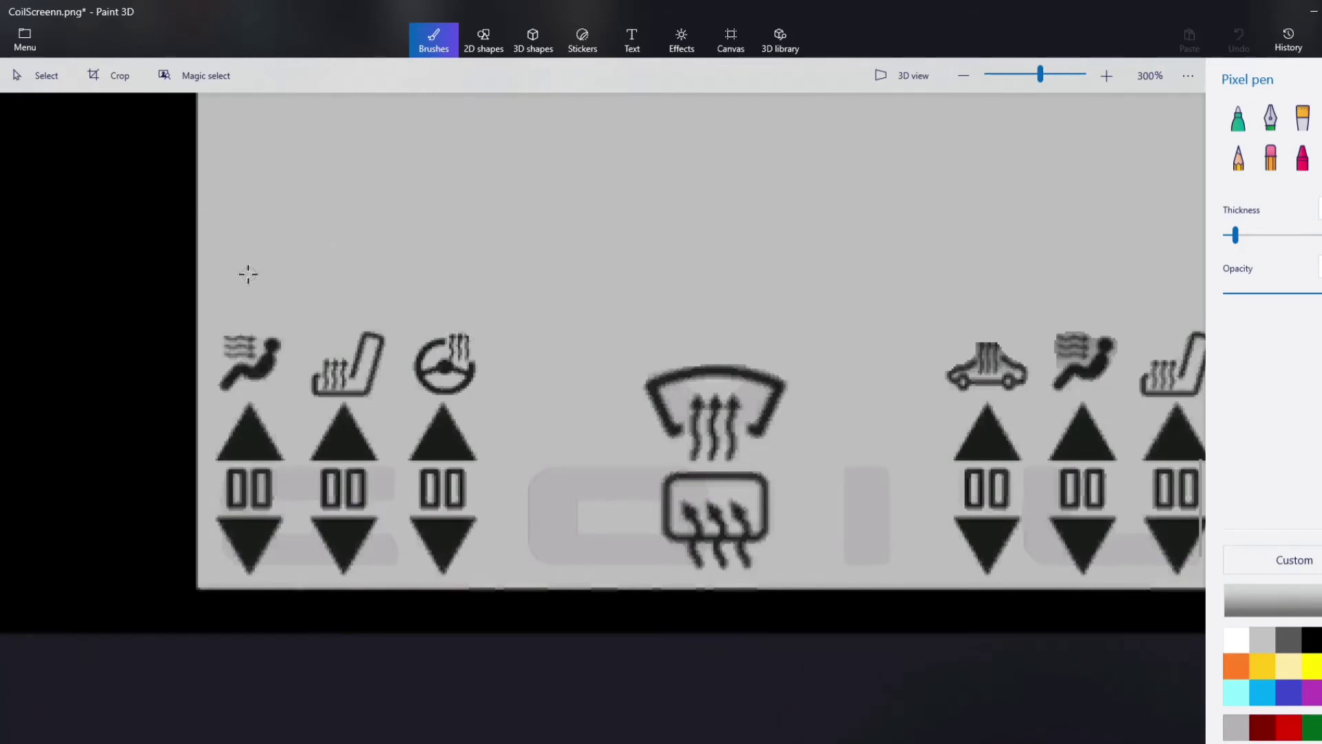
- Paint over the white shield logo beside the gear icon in the screen's header in black
scroll(661, 386, down, 8)
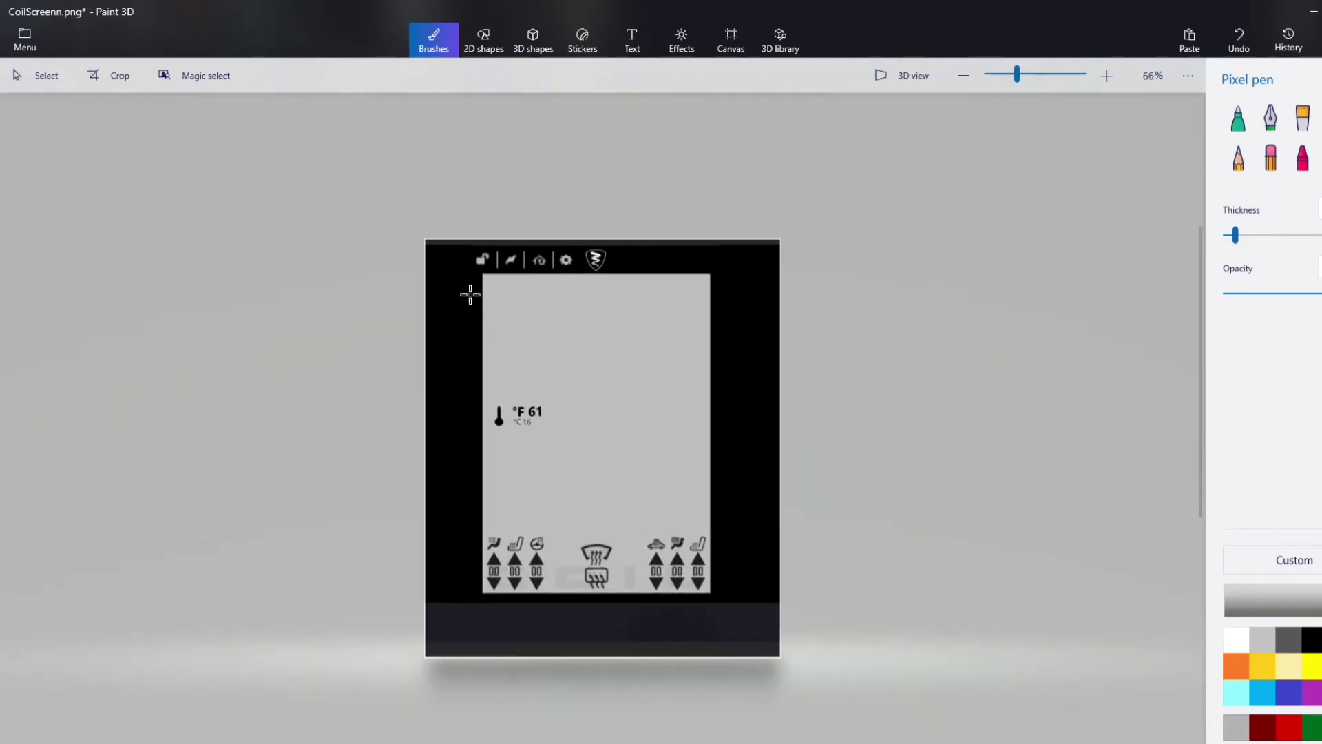
scroll(522, 203, up, 8)
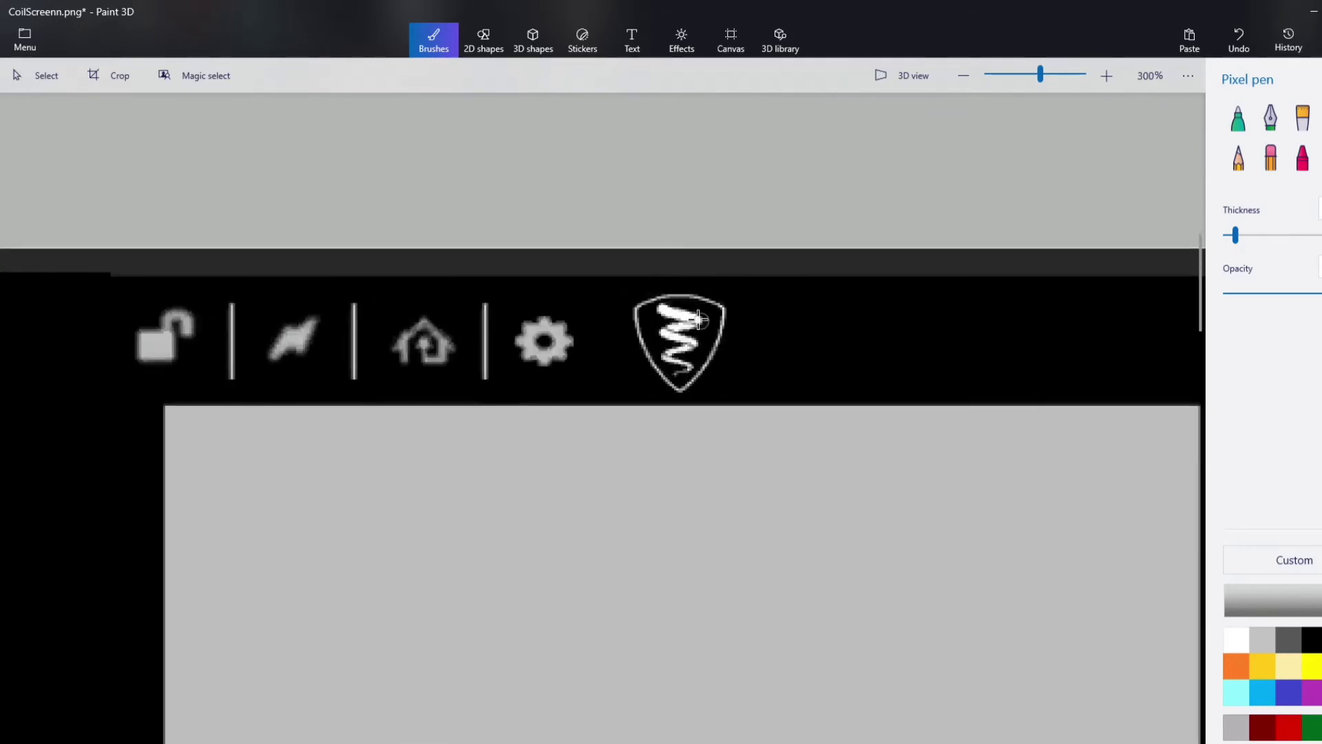
click(1312, 641)
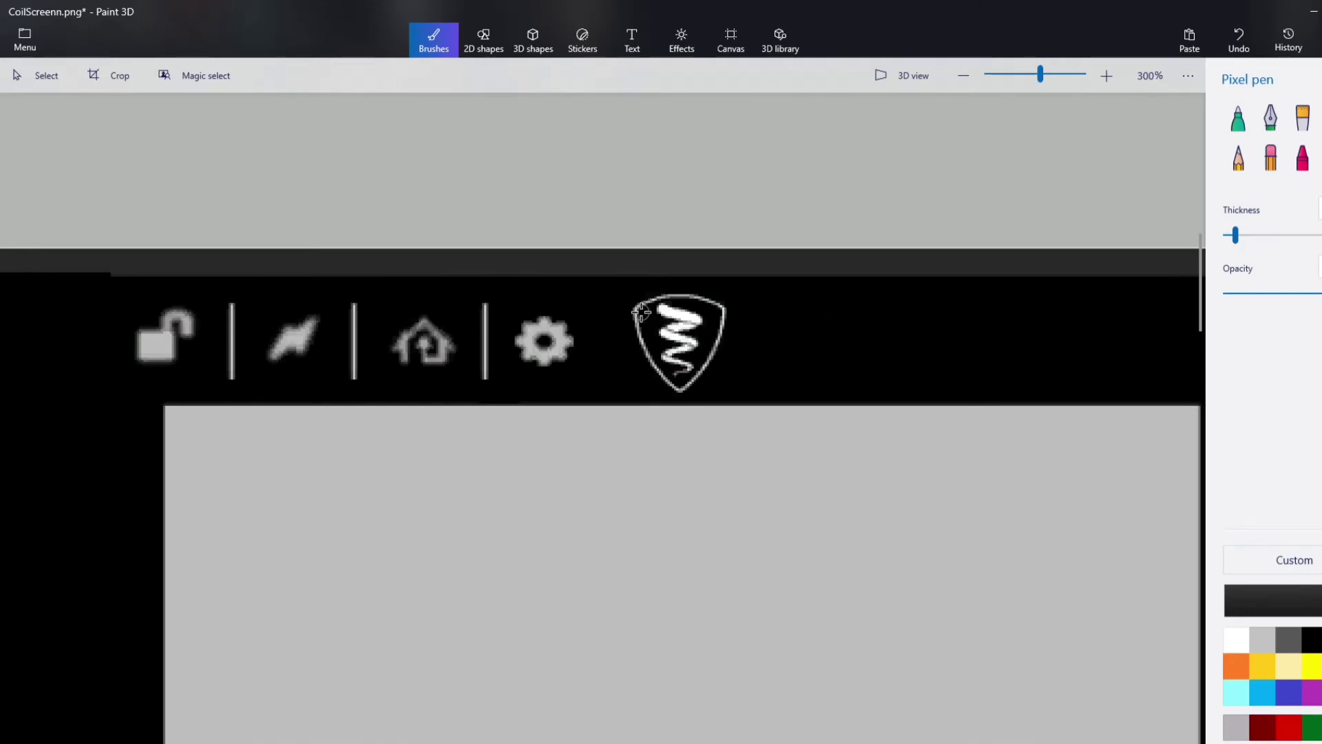
mouse_move(639, 311)
mouse_down()
mouse_move(722, 307)
mouse_move(703, 366)
mouse_move(677, 388)
mouse_move(634, 317)
mouse_move(701, 313)
mouse_move(662, 319)
mouse_move(692, 314)
mouse_move(701, 345)
mouse_move(685, 361)
mouse_move(697, 367)
mouse_move(666, 364)
mouse_move(735, 395)
mouse_up()
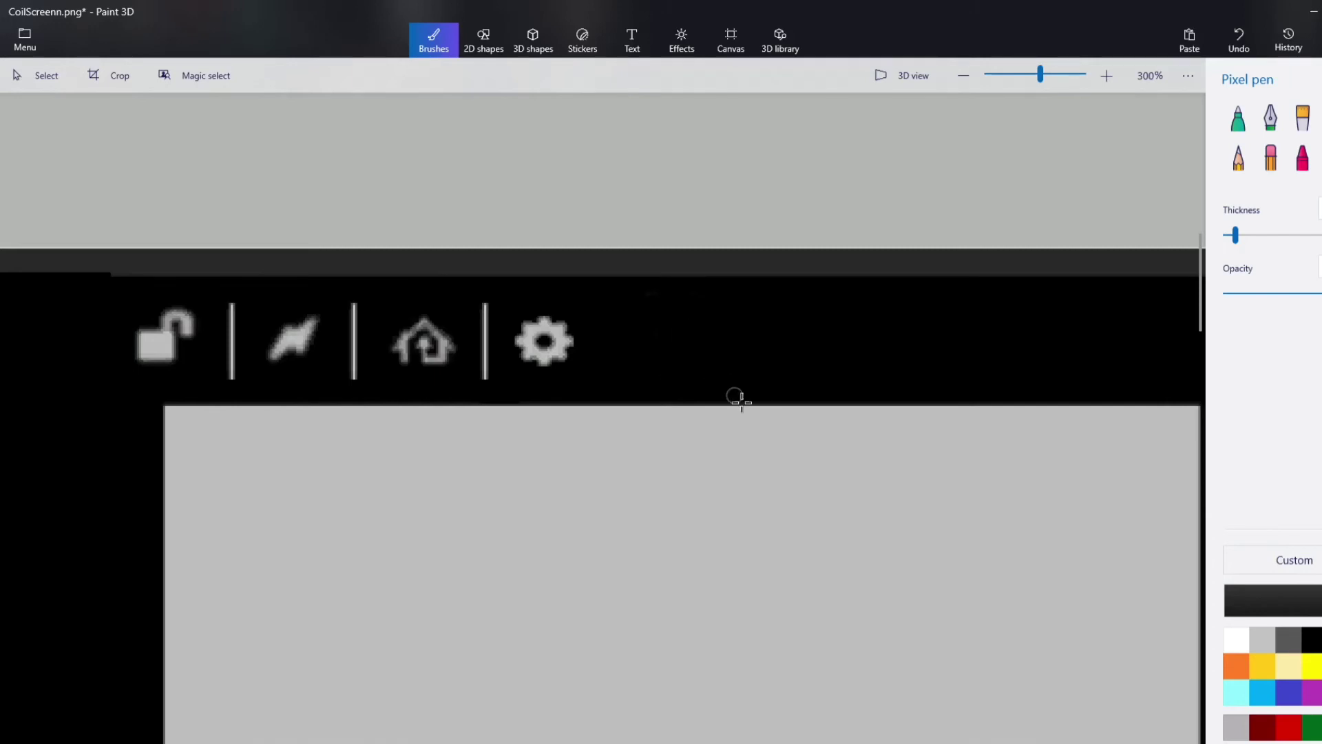
- Insert the Tesla_logo_silver image from the Desktop into the screen image
scroll(735, 395, down, 6)
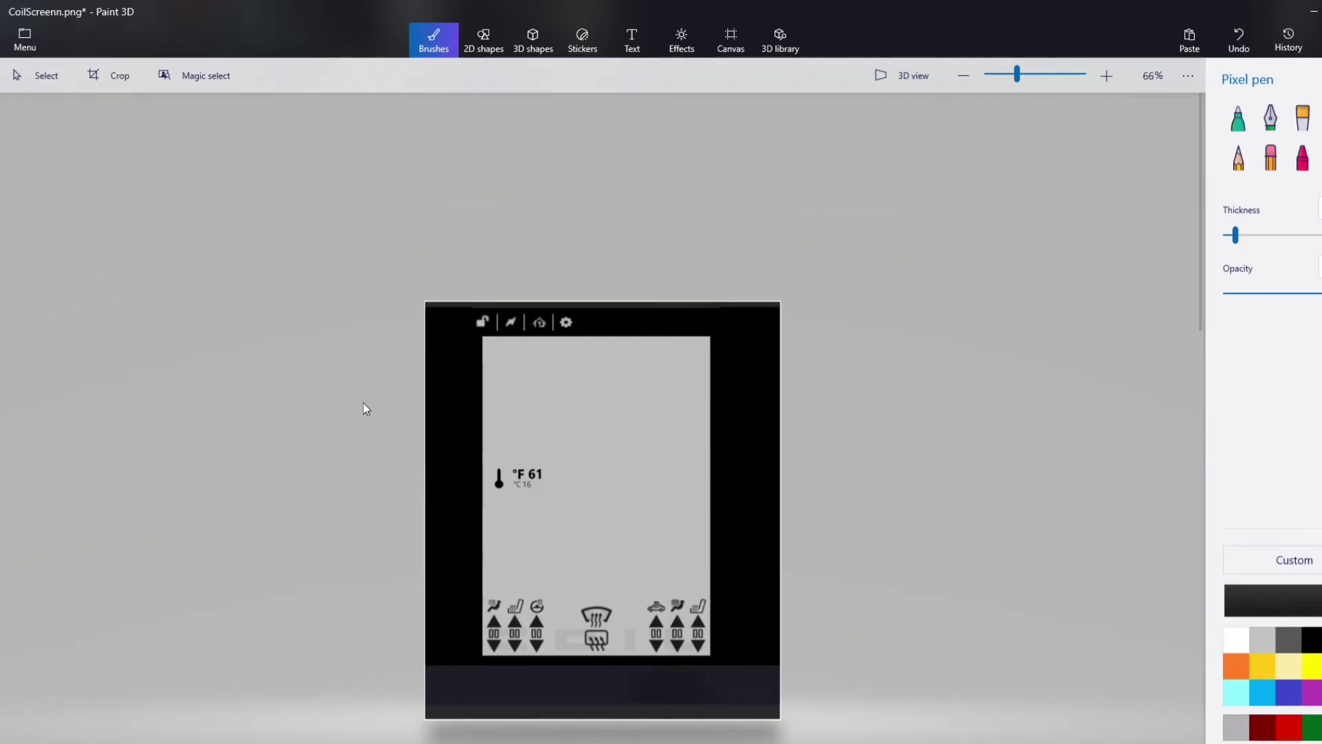
click(24, 36)
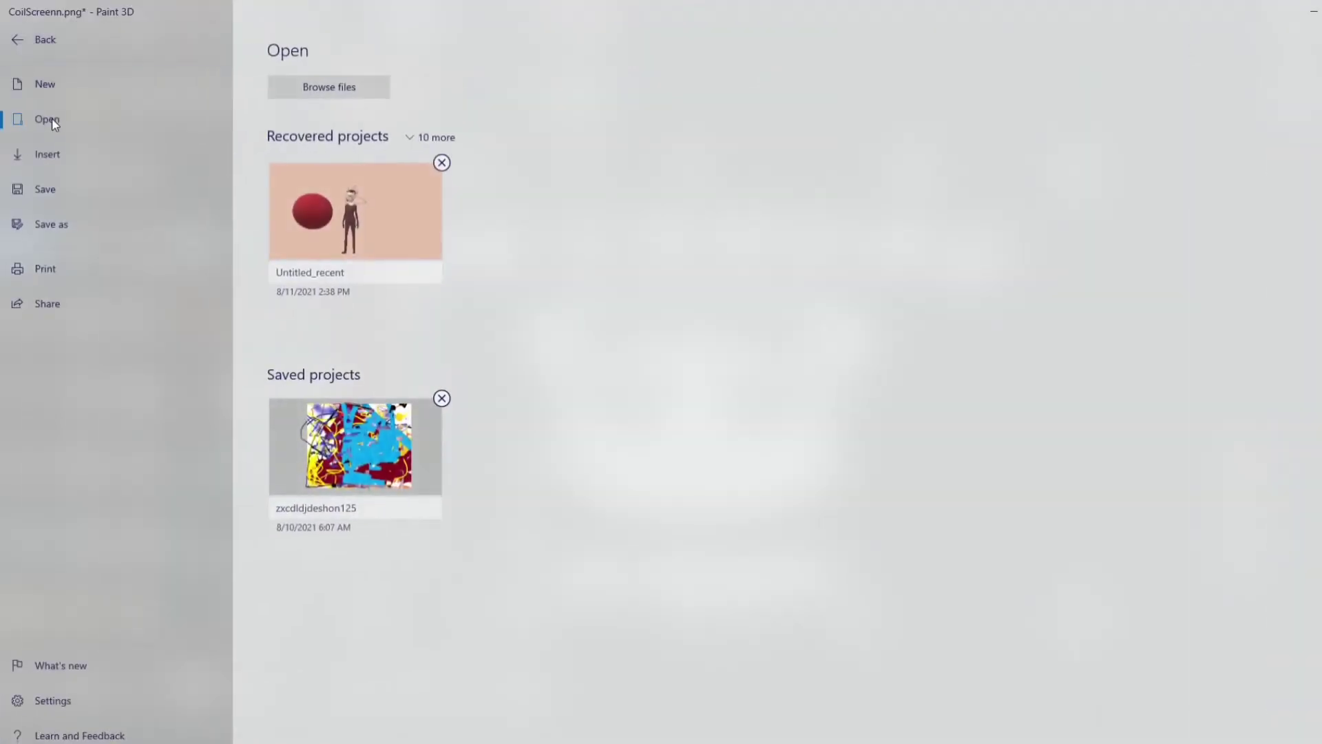
click(45, 160)
scroll(409, 196, down, 10)
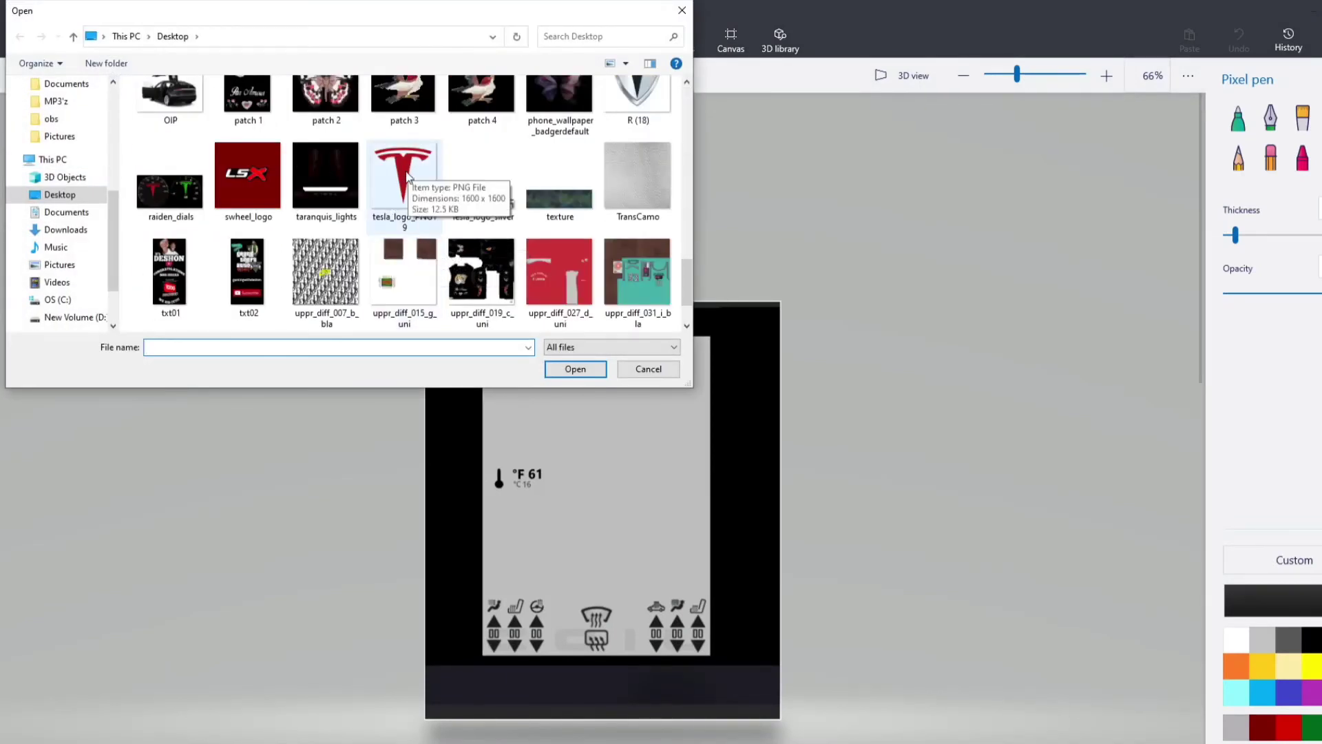
click(484, 208)
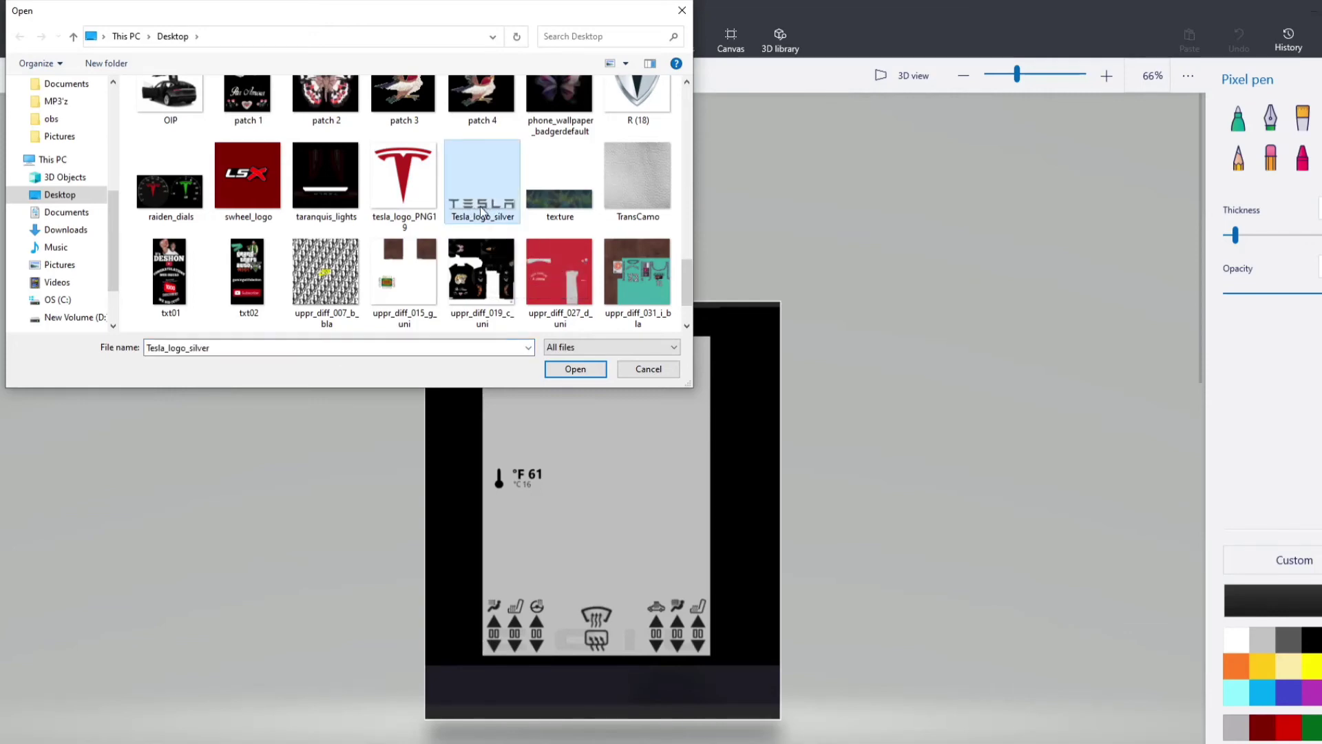
click(571, 373)
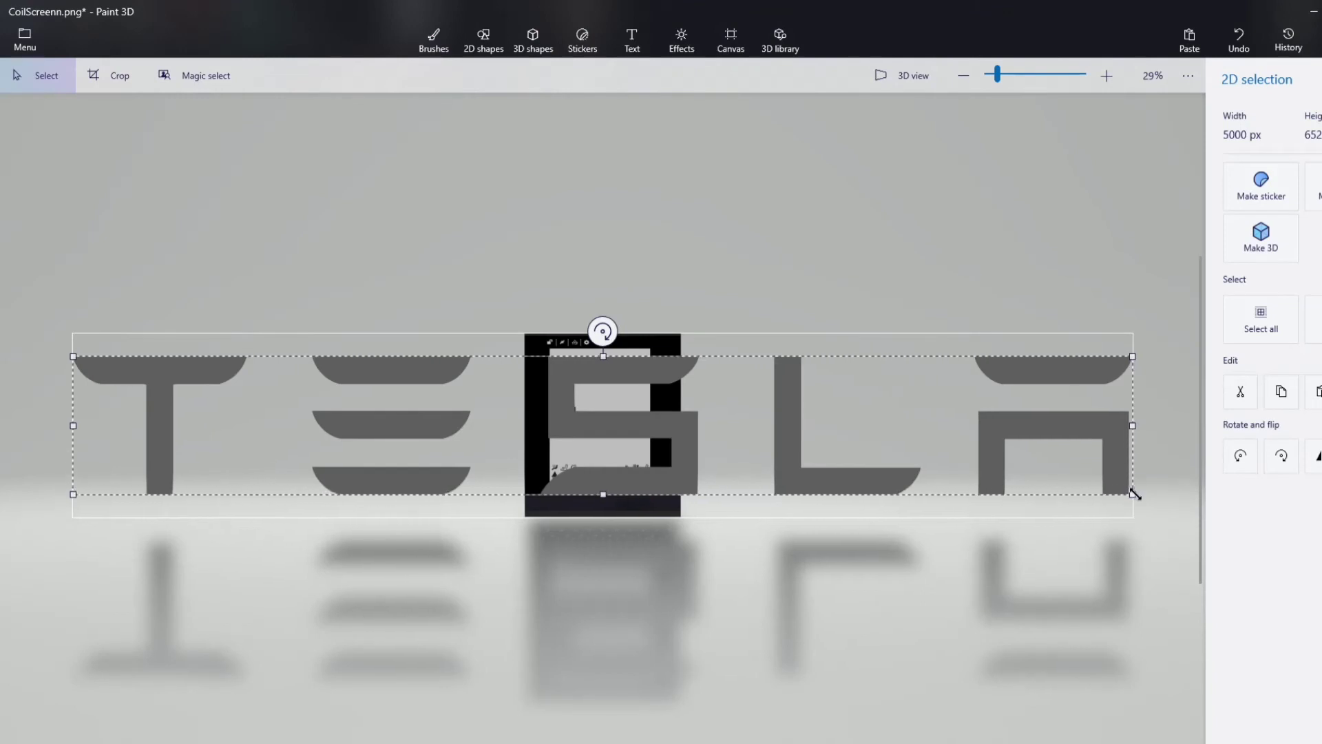
- Shrink the silver Tesla wordmark to about 250 by 40 px and place it along the grey screen's upper edge
drag(1133, 495, 264, 393)
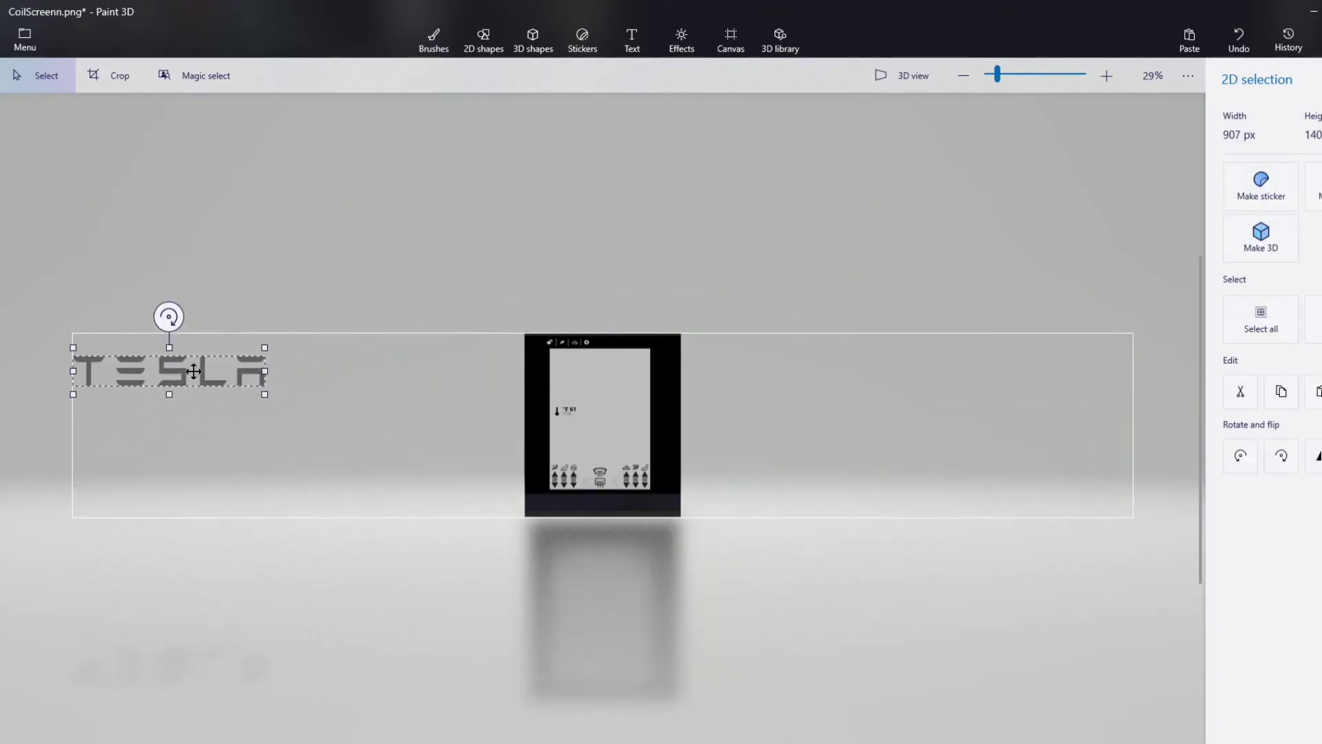
drag(194, 371, 606, 369)
scroll(606, 369, up, 5)
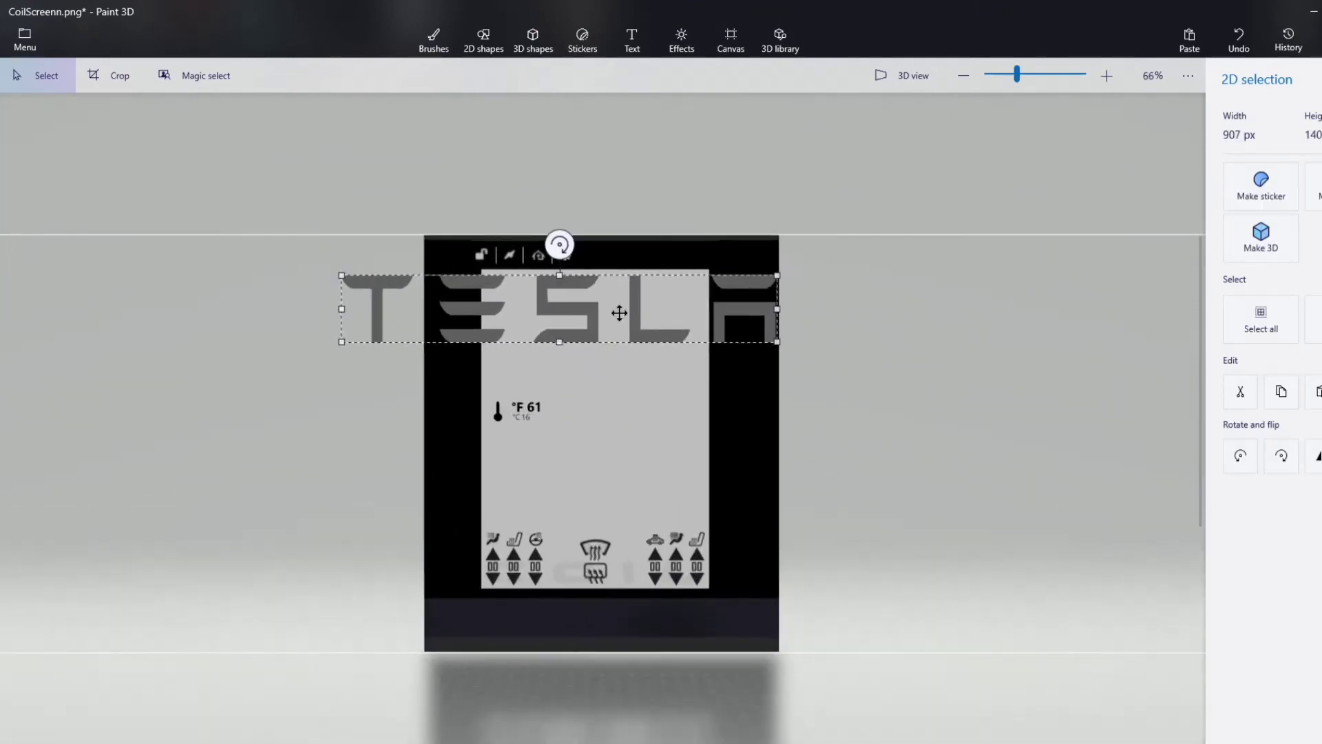
scroll(619, 313, up, 1)
drag(793, 349, 602, 294)
scroll(572, 251, up, 6)
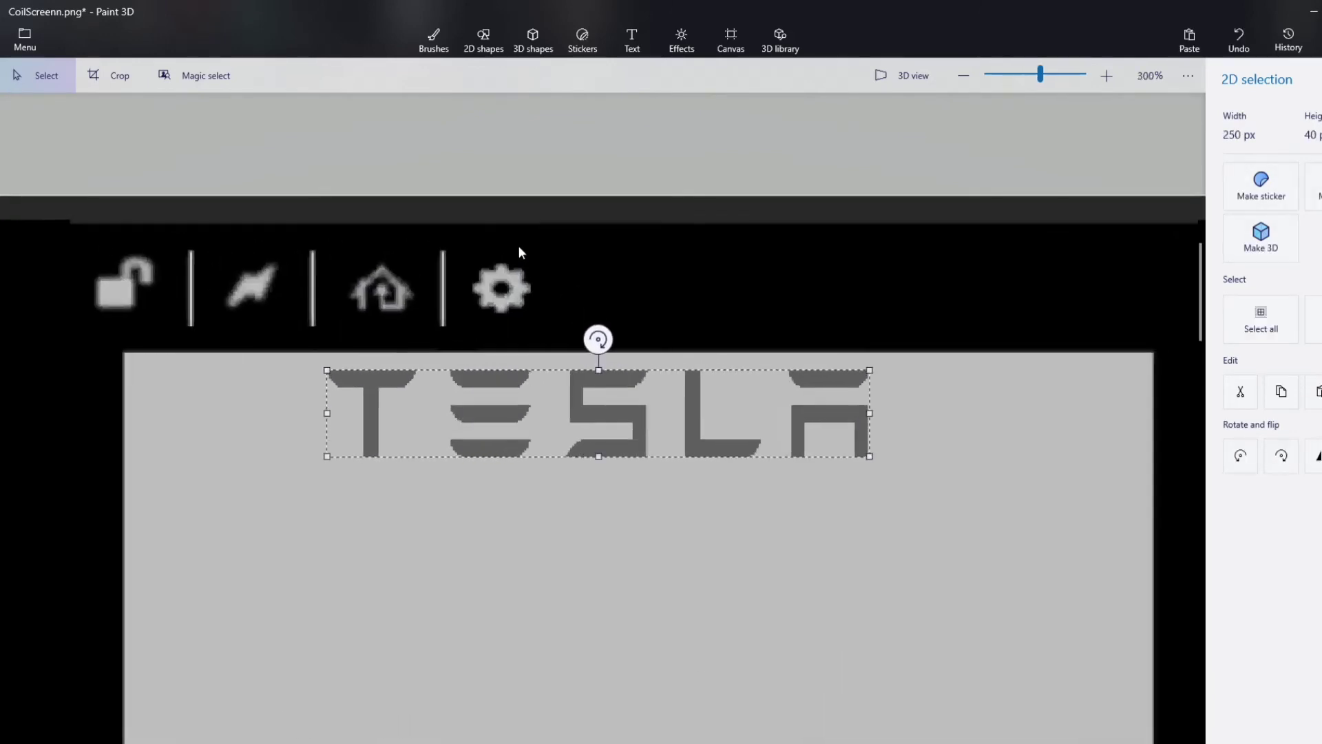
- Stretch the Tesla wordmark to about 466 by 38 px so it spans the grey area's width just below its upper edge
drag(871, 413, 1125, 416)
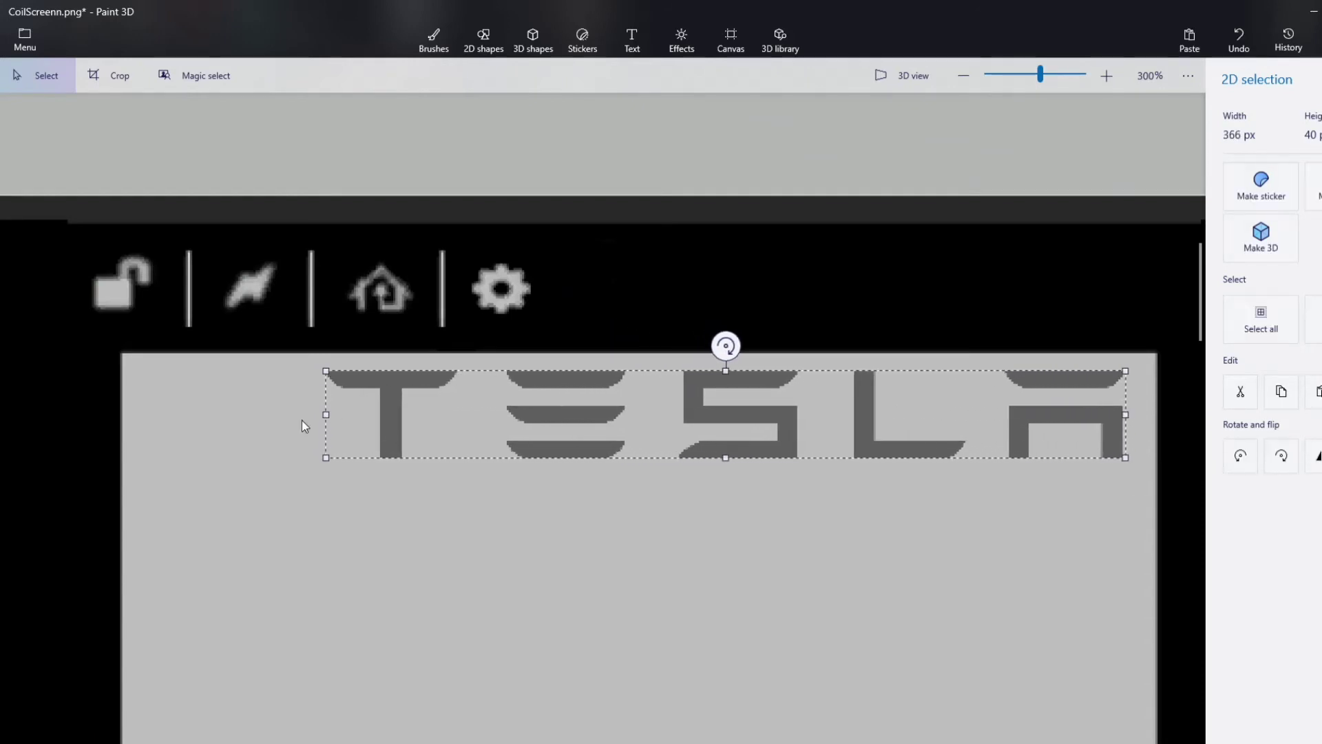
drag(325, 414, 126, 406)
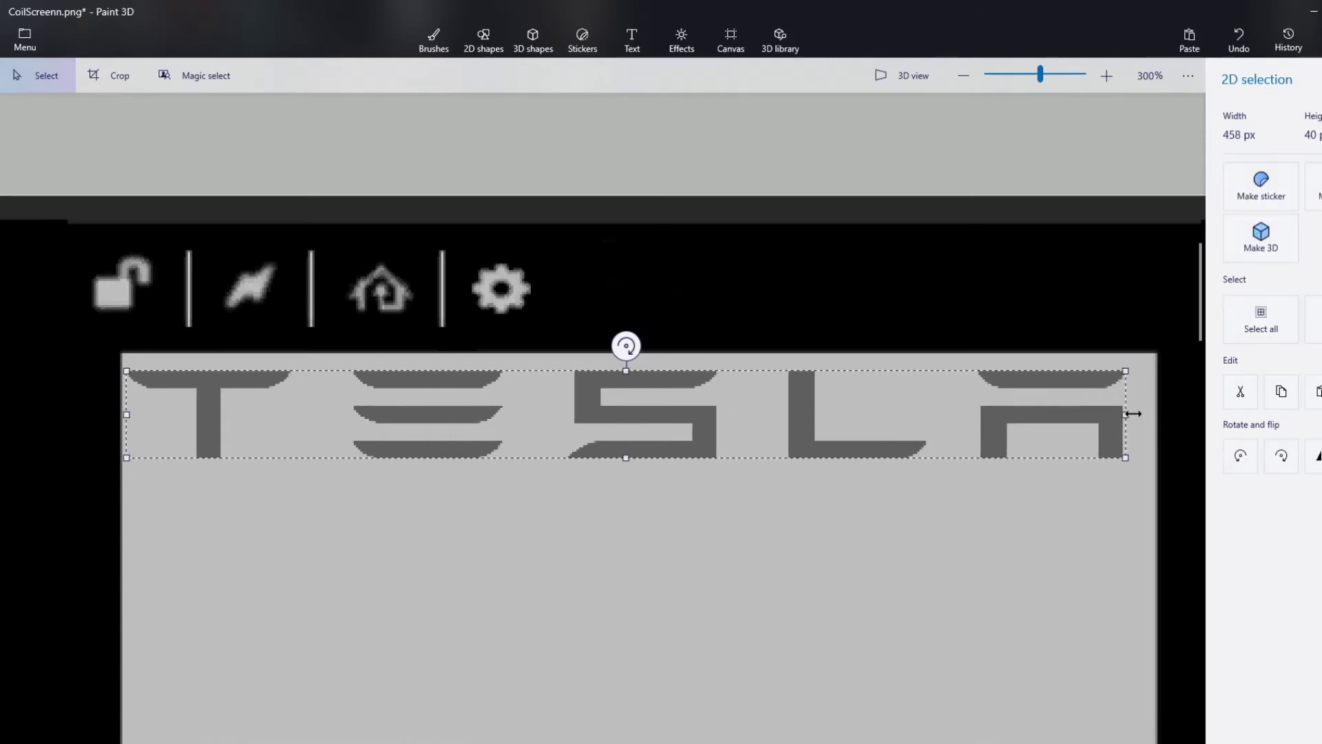
drag(1133, 414, 1144, 414)
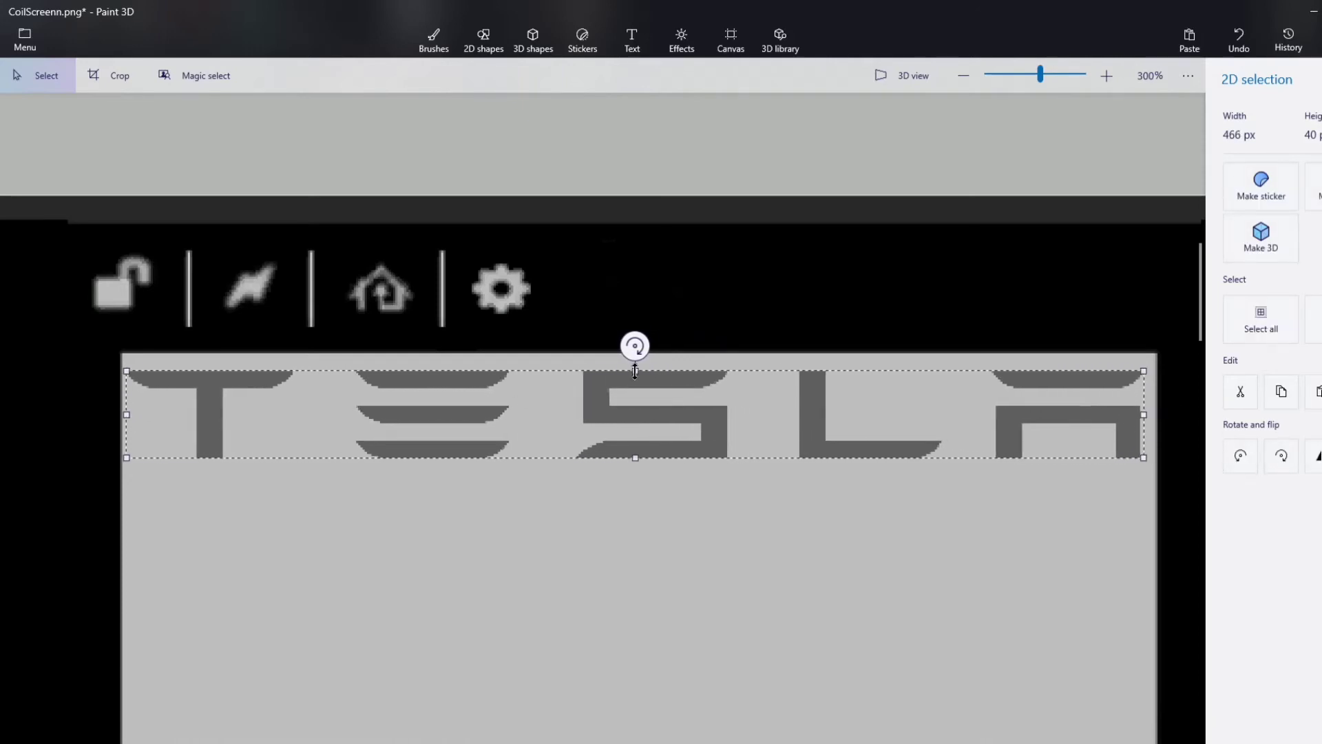
drag(635, 372, 635, 357)
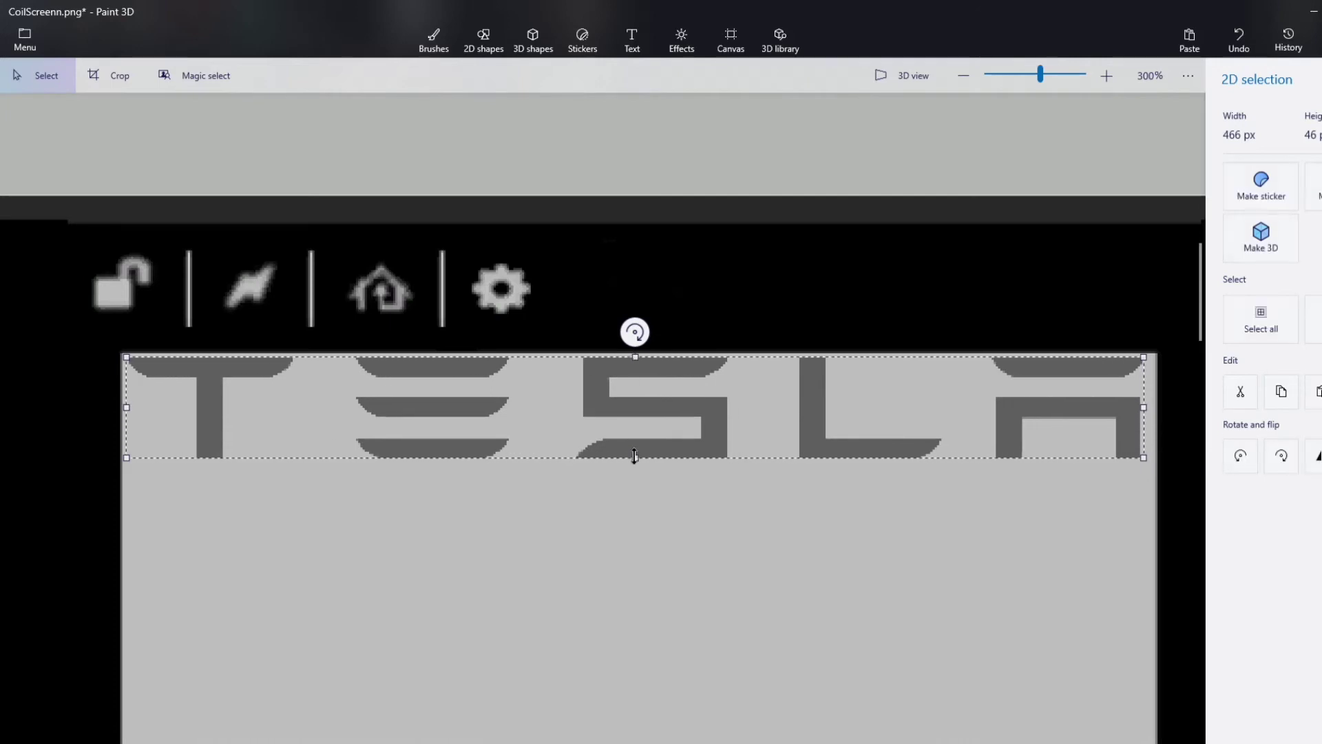
drag(635, 457, 636, 440)
scroll(638, 496, down, 5)
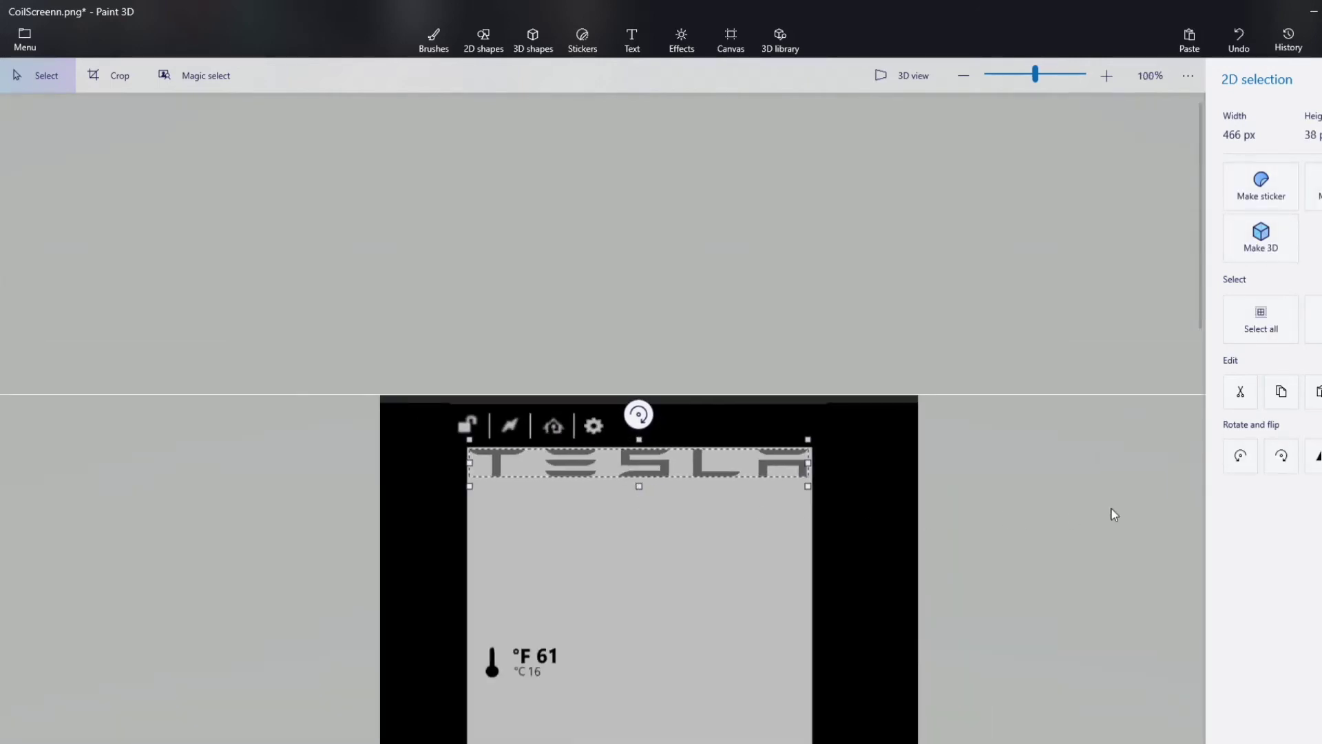
- Fill every part of the Tesla wordmark's letters with black
key(b)
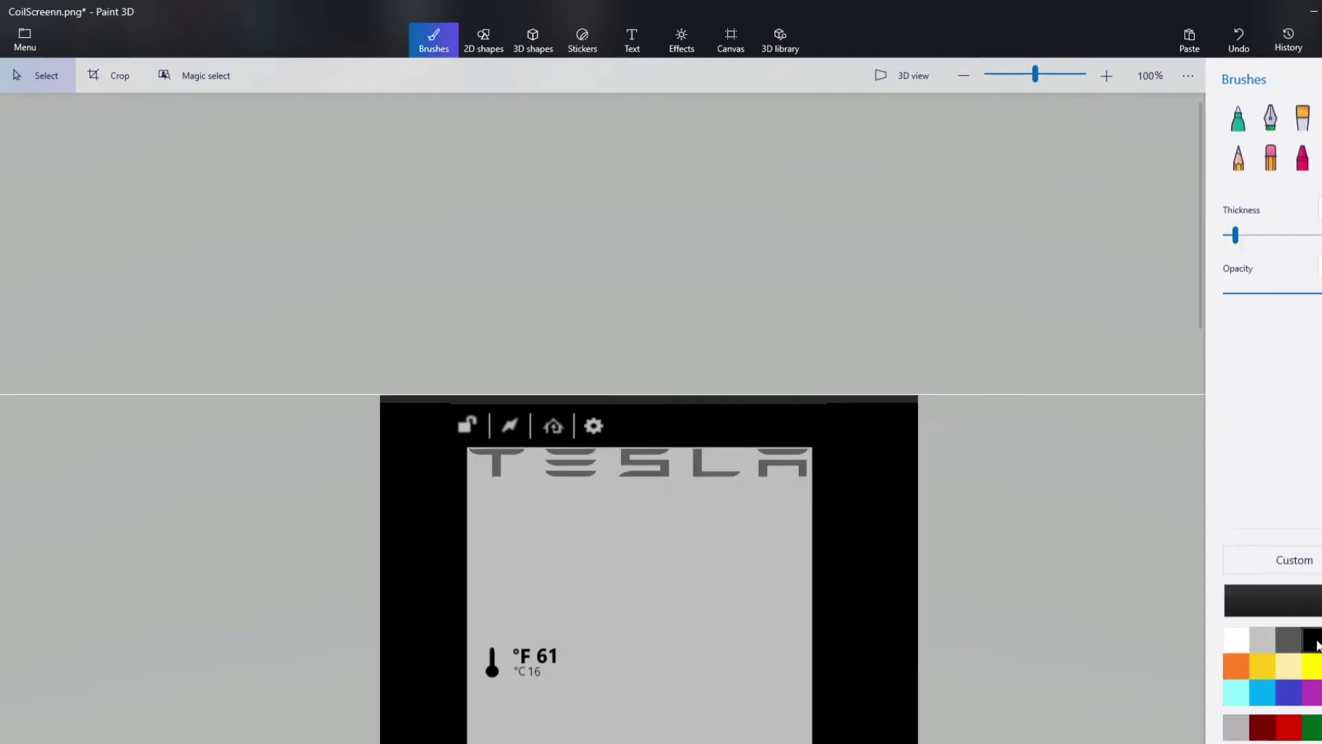
click(1321, 158)
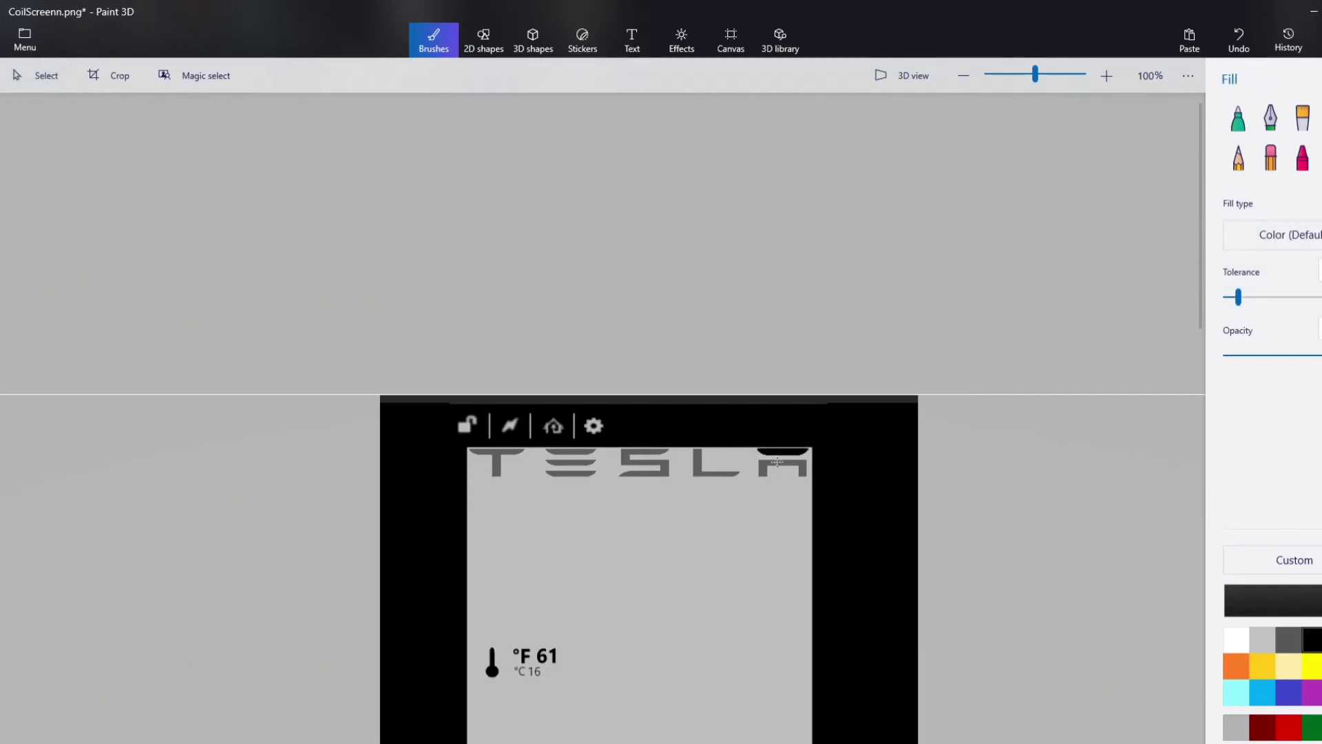
click(643, 476)
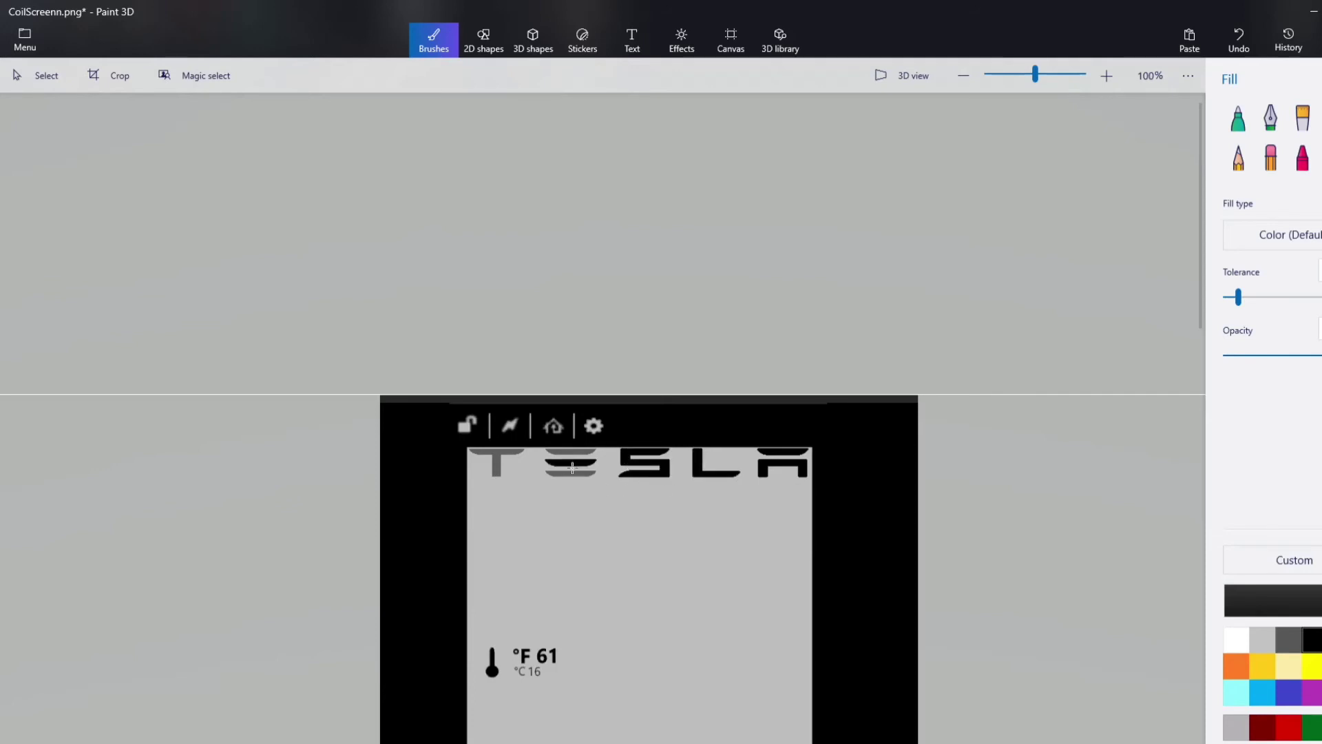
click(497, 455)
scroll(702, 560, down, 3)
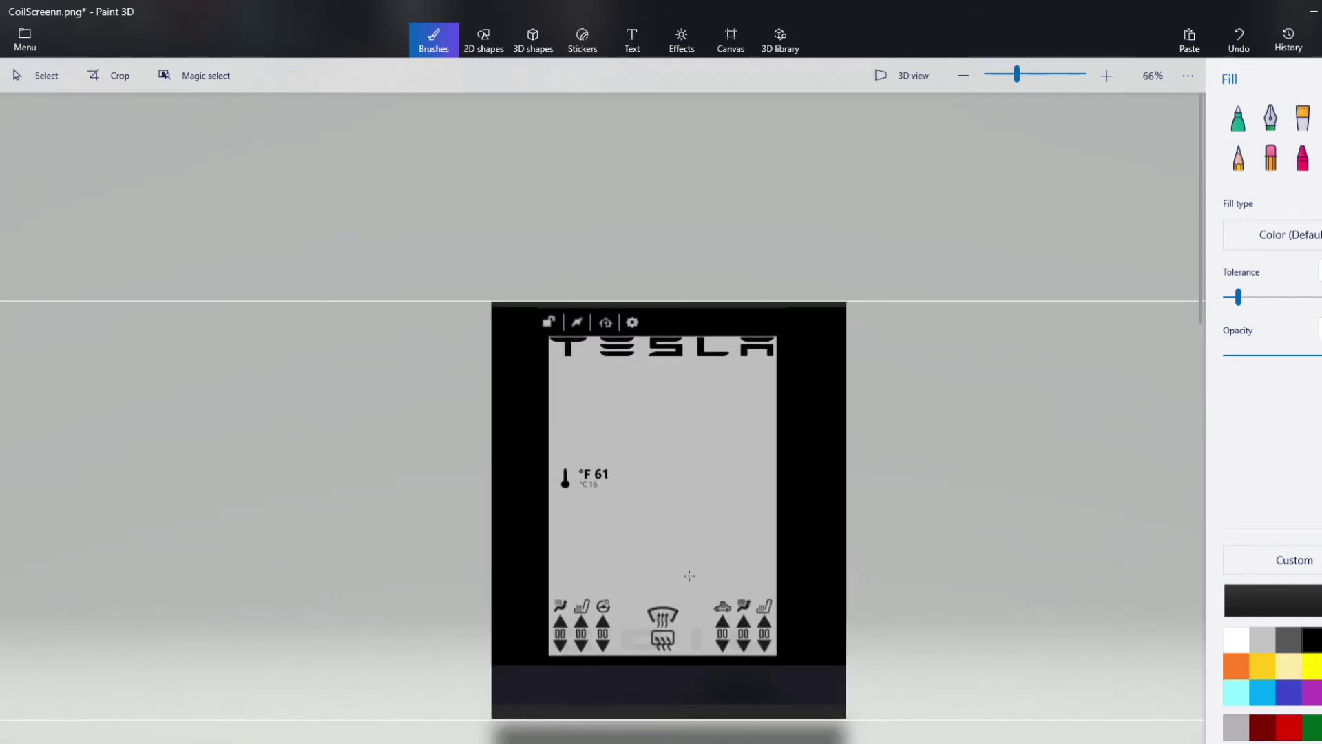
scroll(646, 331, up, 5)
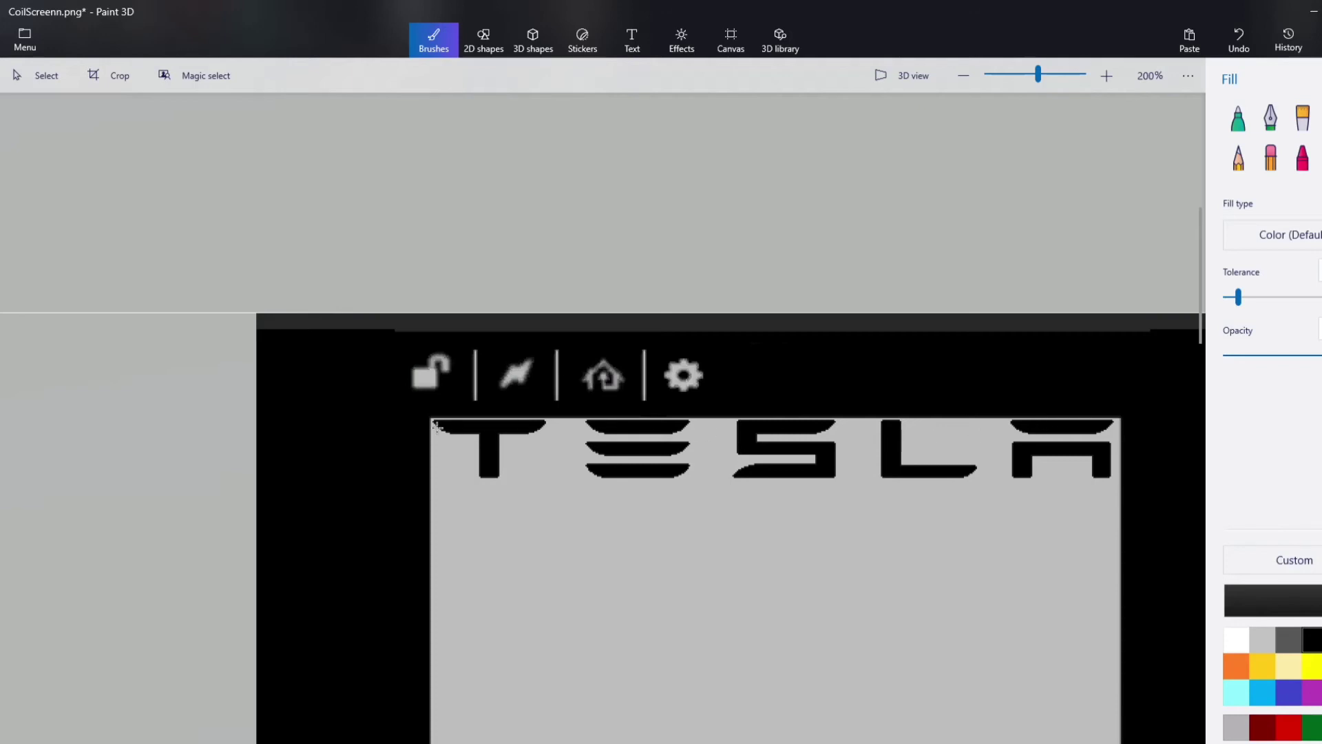
scroll(1145, 390, down, 5)
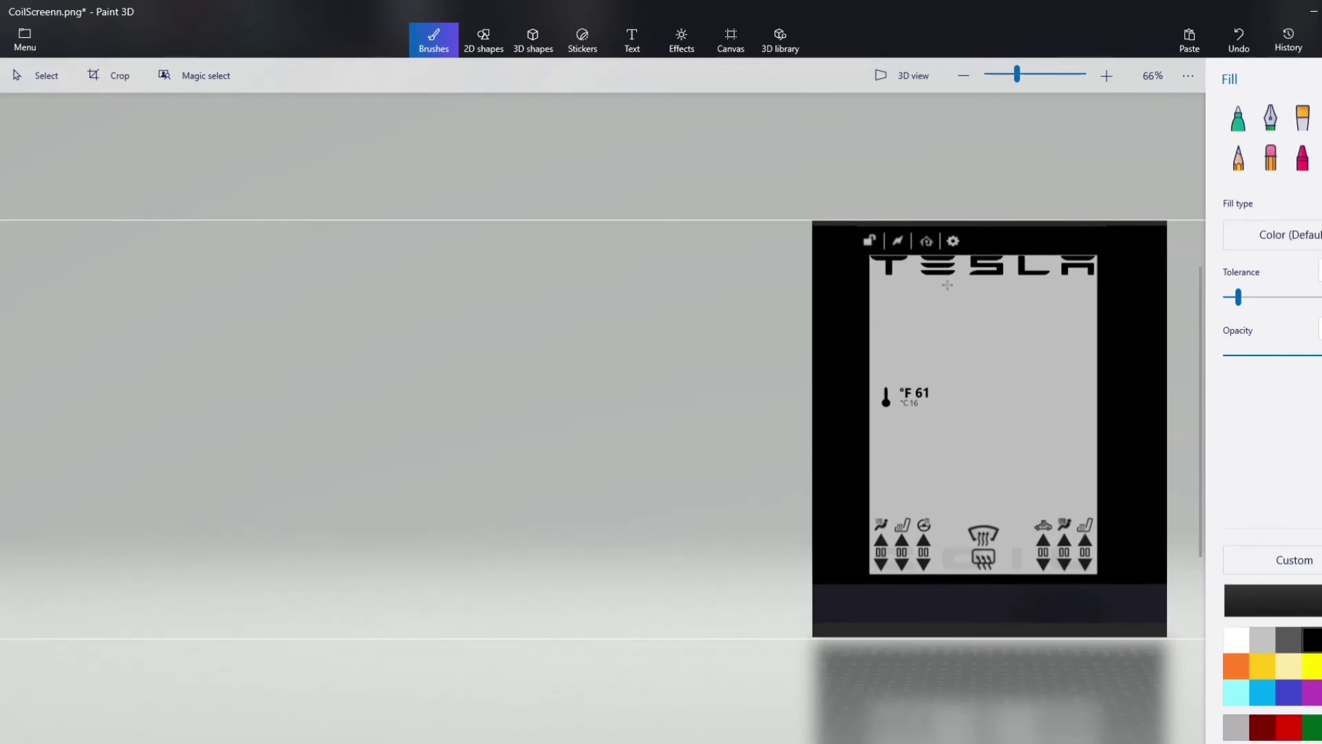
scroll(964, 361, down, 1)
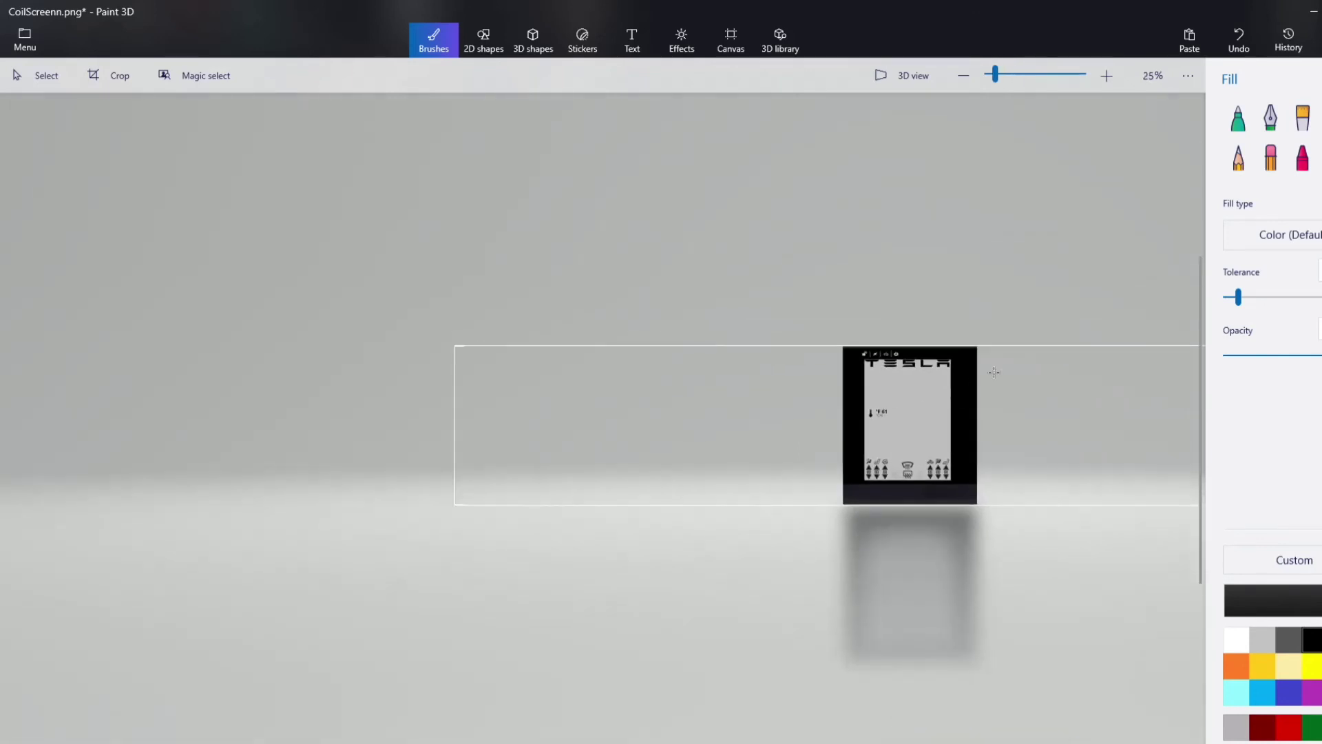
- Insert the tesla_logo_PNG19 image from the Desktop into the screen image
click(25, 40)
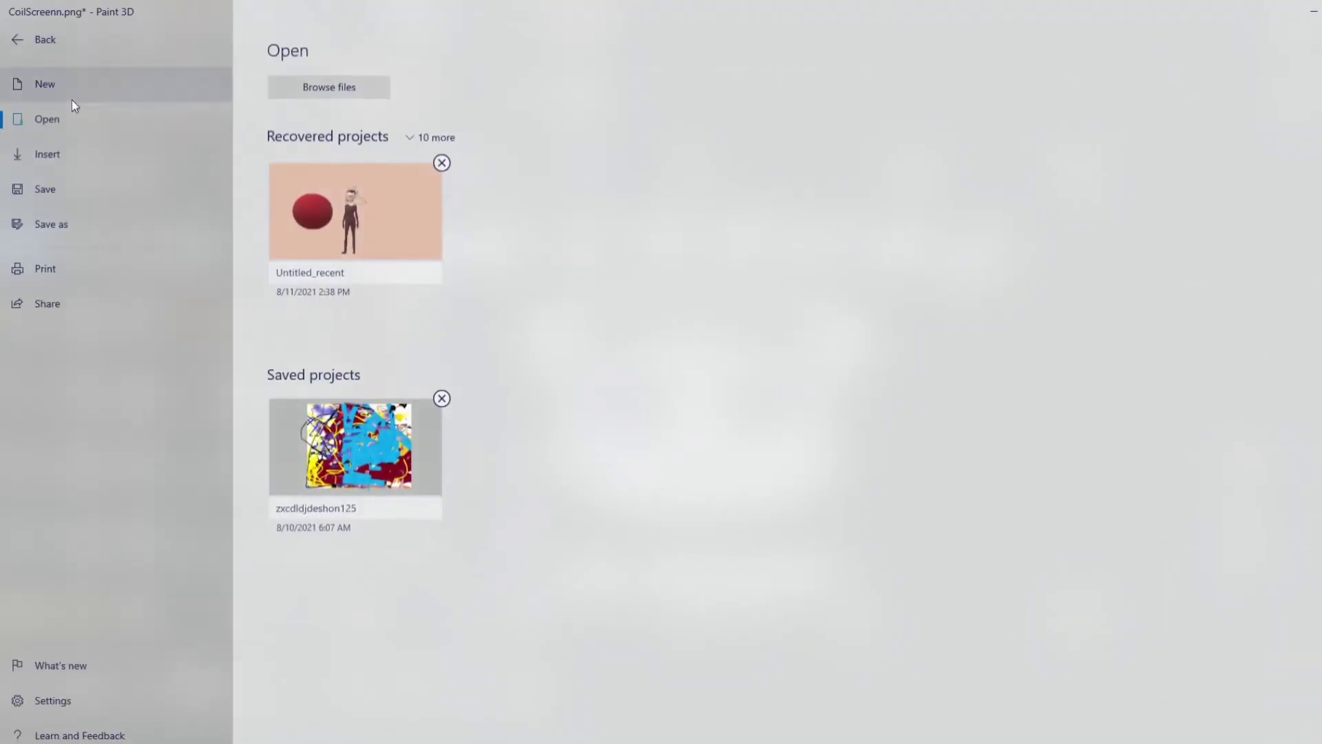
click(59, 154)
scroll(431, 217, down, 15)
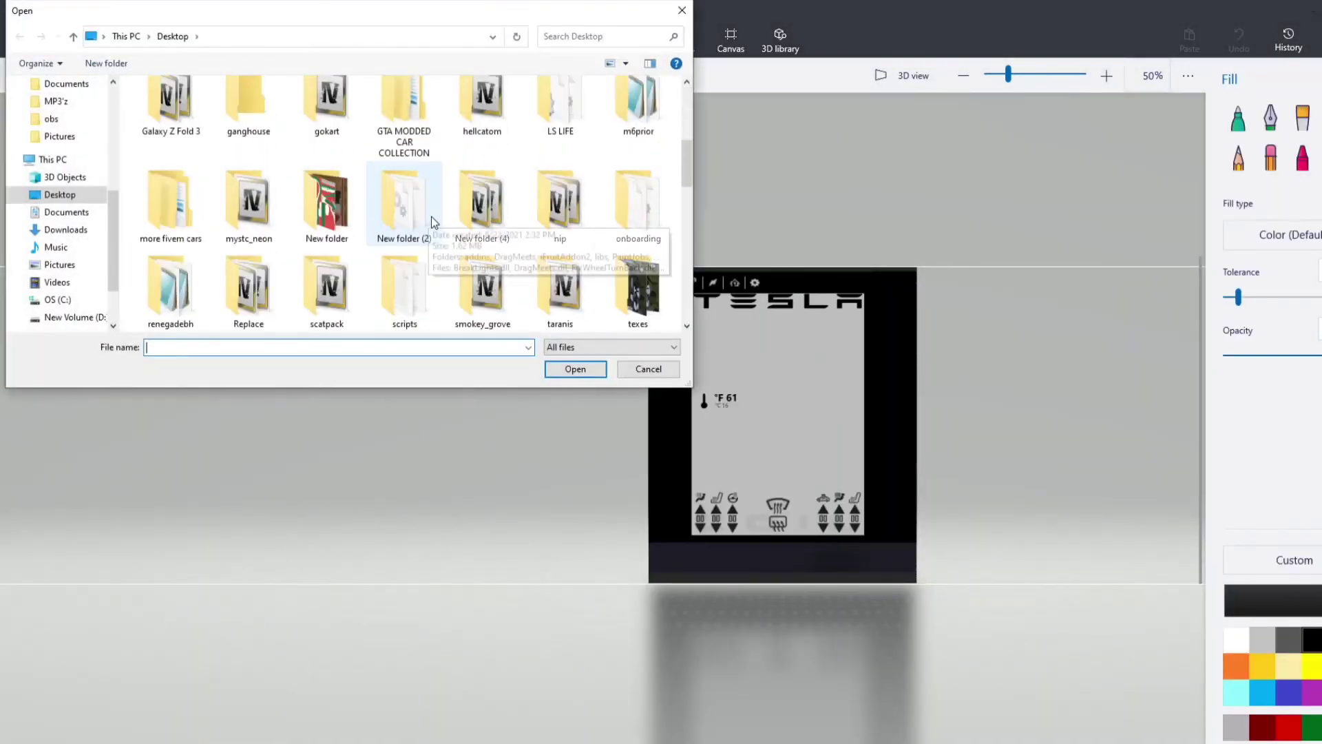
click(391, 262)
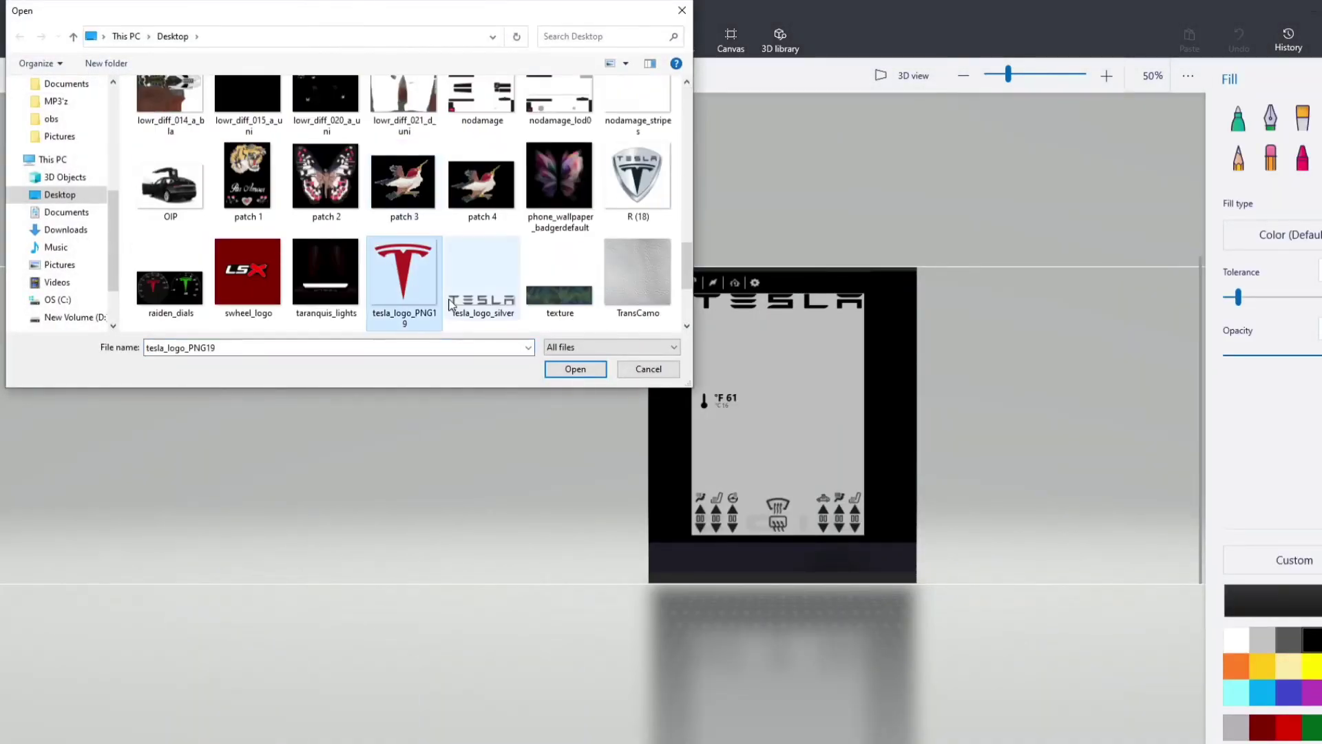
click(559, 369)
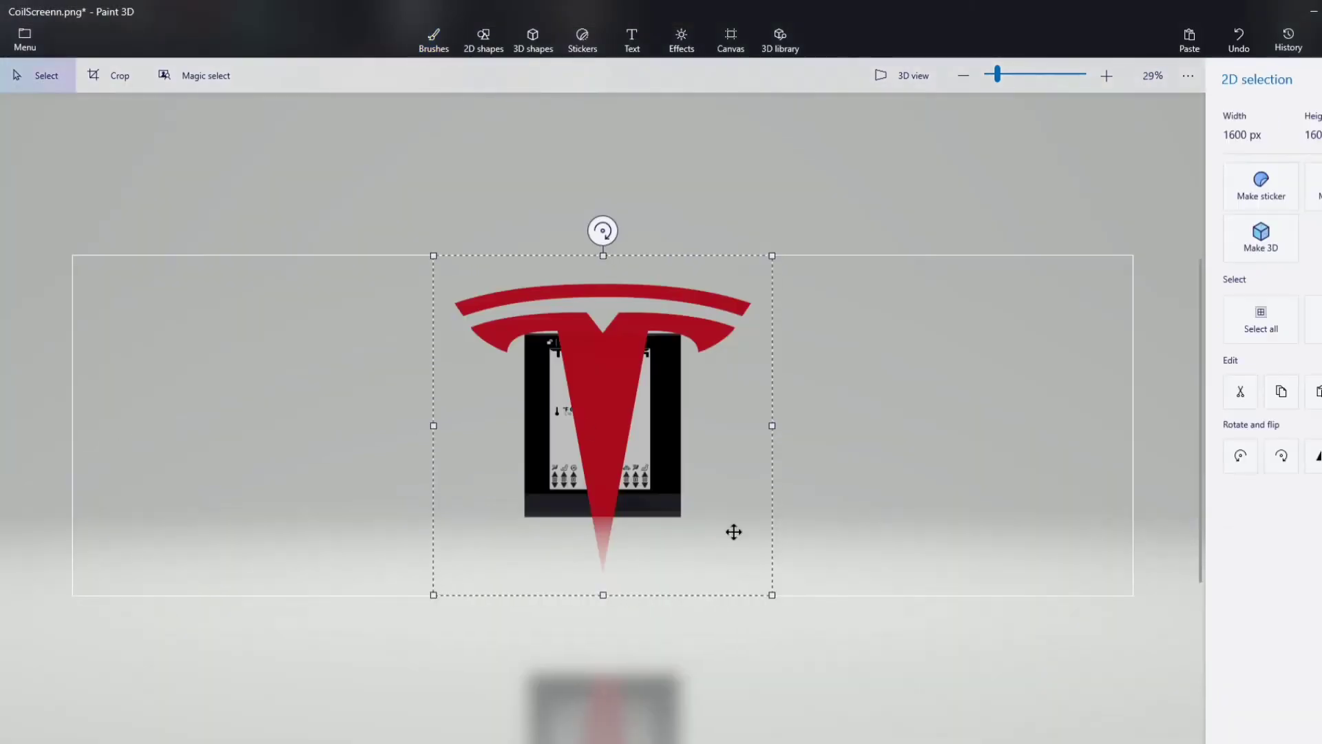
- Shrink the red Tesla T logo to about 358 by 377 px inside the grey area below the wordmark
drag(770, 593, 620, 414)
scroll(616, 371, up, 8)
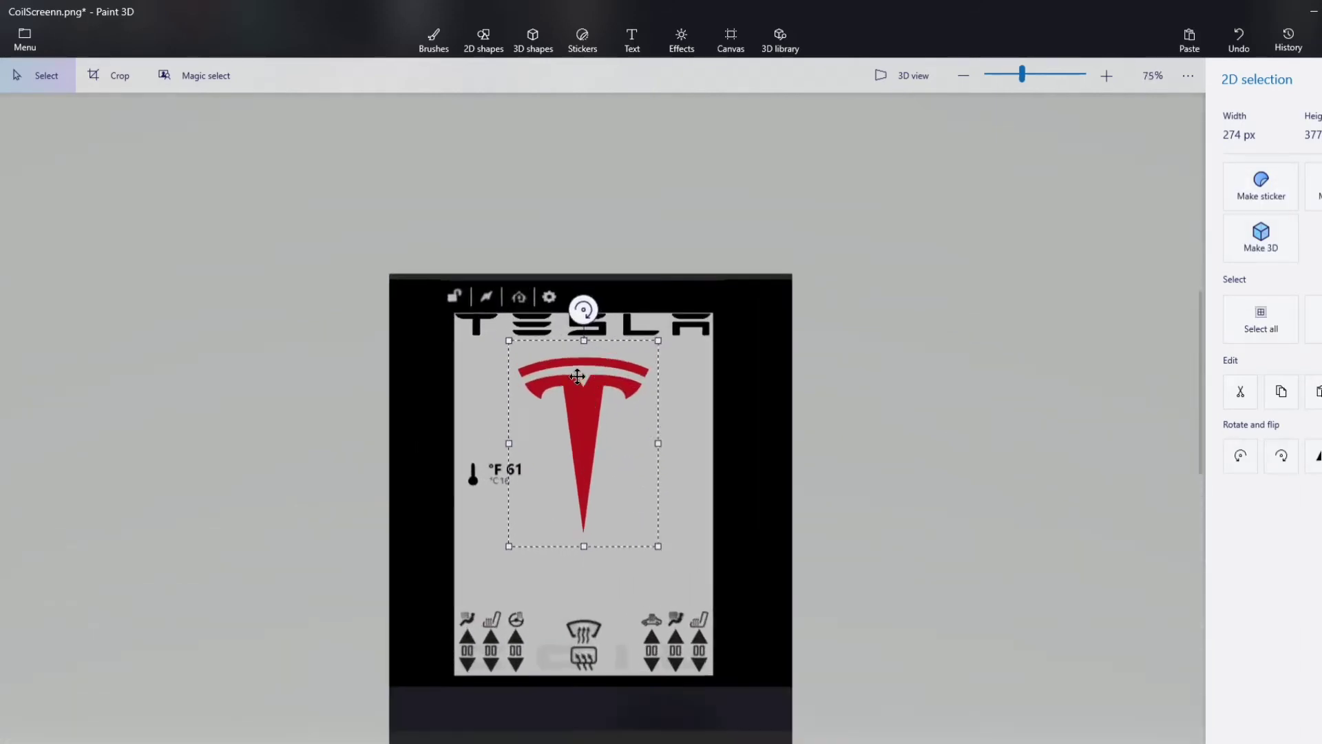
drag(466, 489, 388, 488)
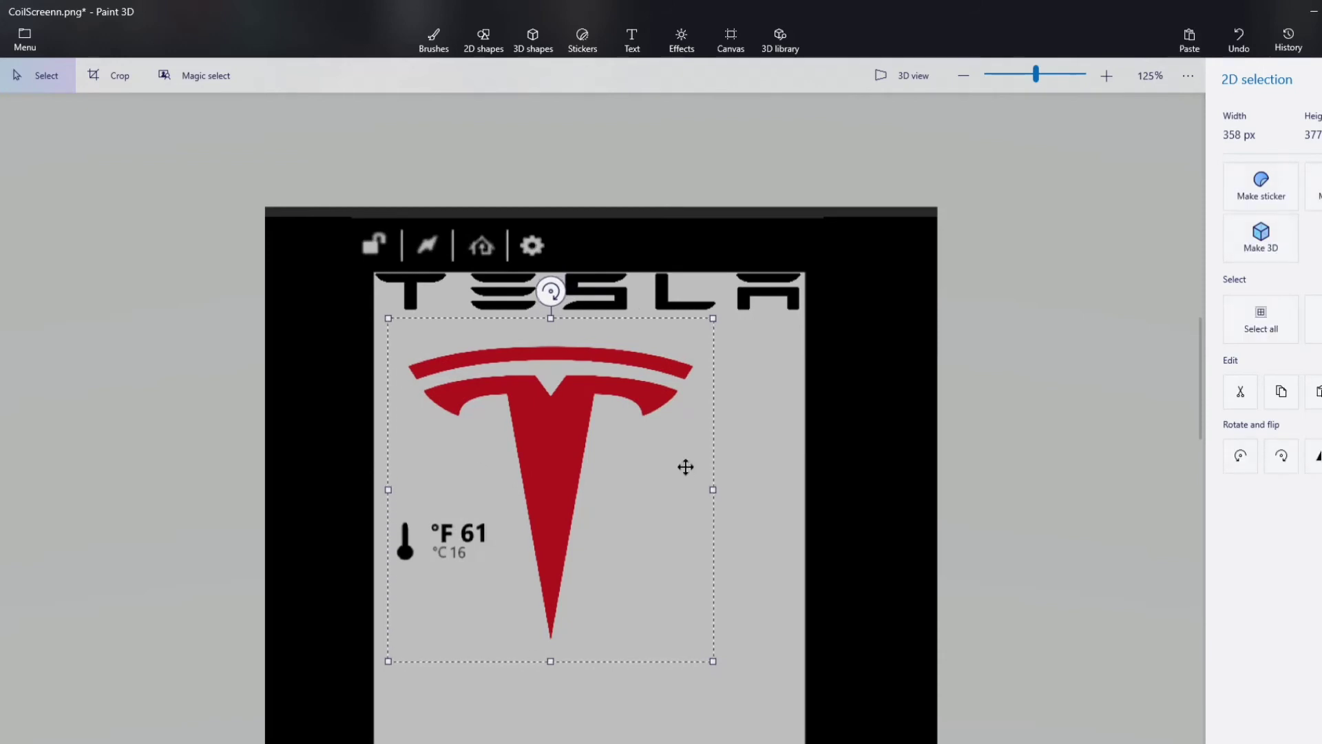
mouse_move(712, 490)
mouse_down()
mouse_move(728, 493)
mouse_move(713, 491)
mouse_up()
- Enlarge the red T logo to about 433 by 513 px and centre it between the wordmark and the climate icons
drag(534, 448, 567, 440)
mouse_move(585, 648)
mouse_down()
mouse_move(584, 730)
mouse_move(583, 639)
mouse_up()
drag(743, 632, 817, 743)
scroll(767, 620, down, 3)
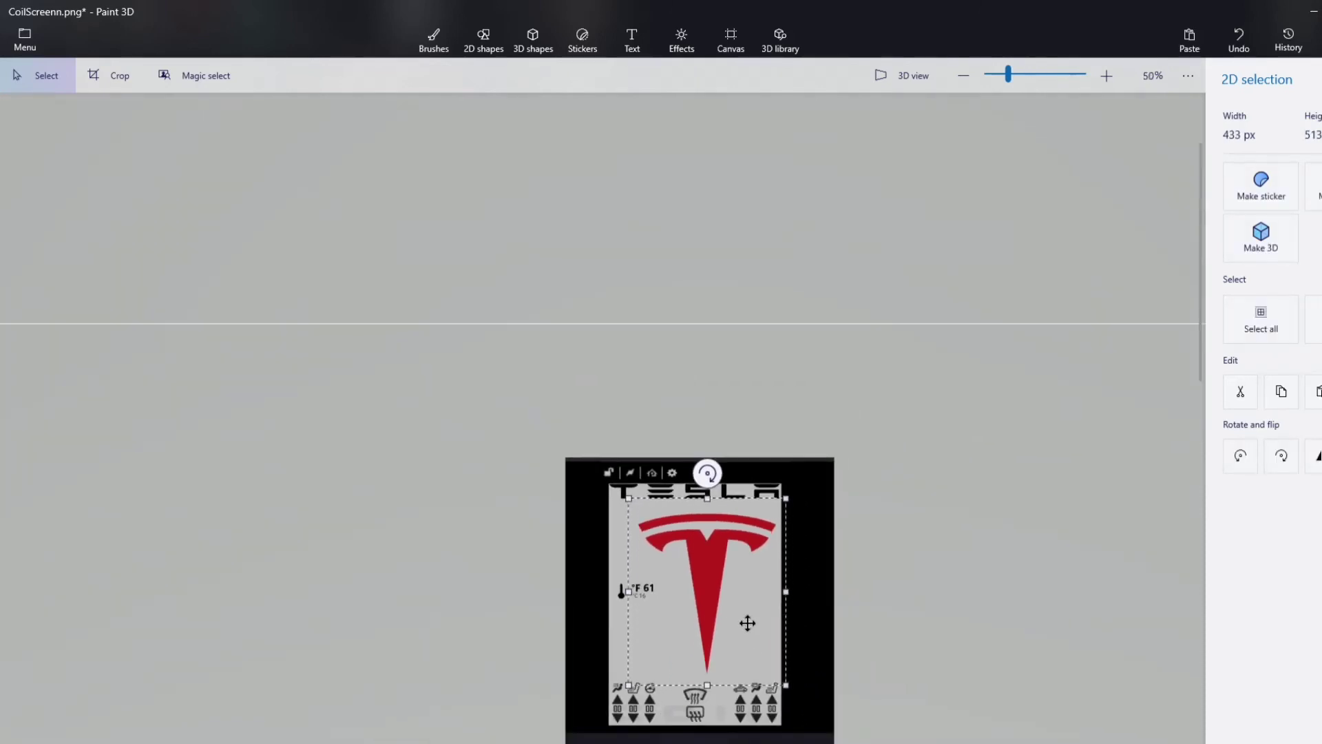
drag(704, 597, 697, 593)
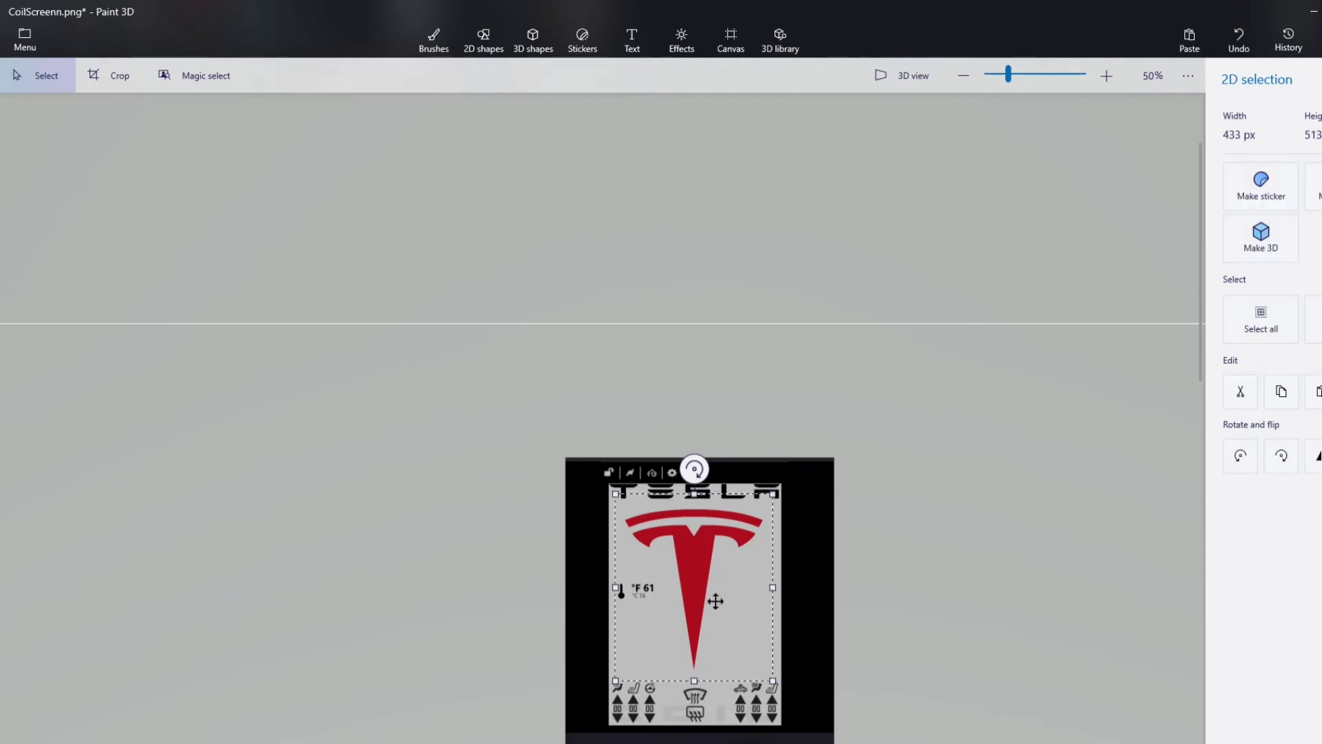
scroll(714, 603, up, 2)
scroll(716, 608, down, 1)
scroll(716, 616, down, 2)
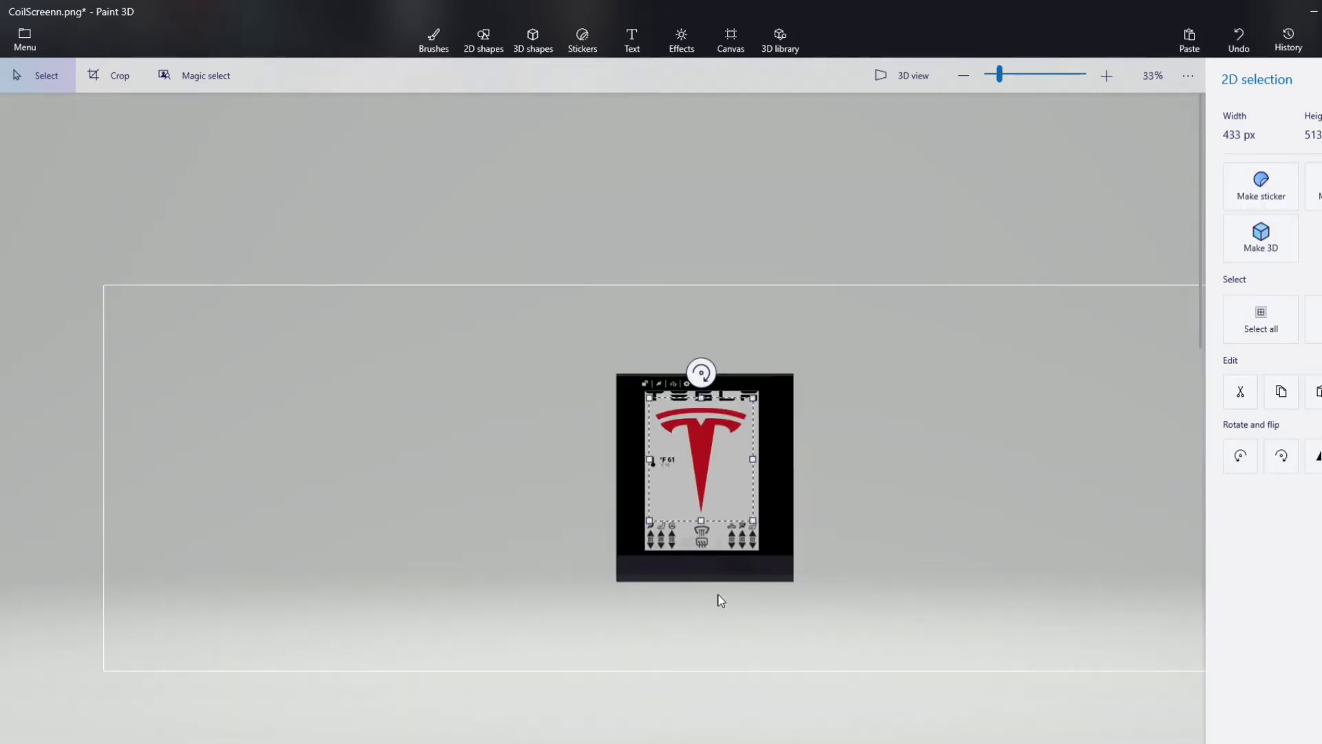
scroll(720, 600, up, 2)
- Fill both parts of the red T logo with light grey to turn it into a faint watermark
key(b)
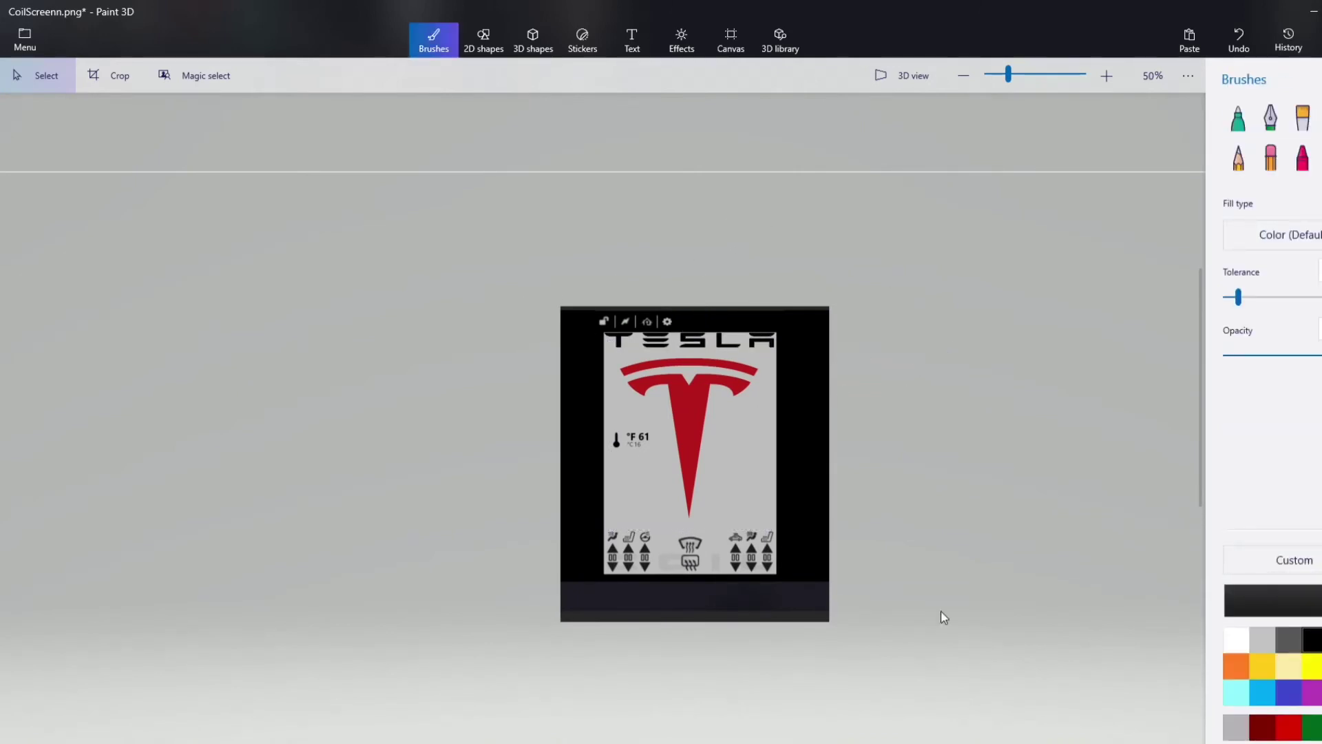
click(1234, 735)
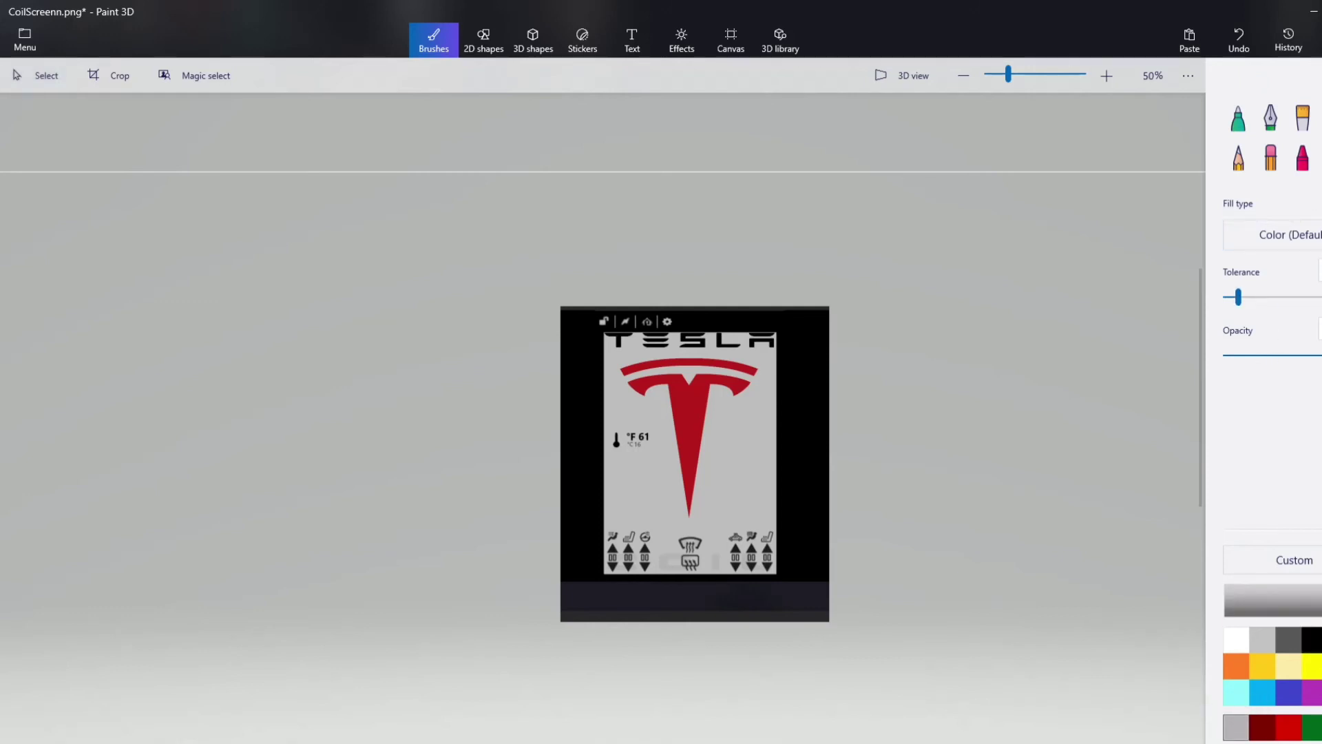
scroll(647, 328, up, 2)
click(682, 378)
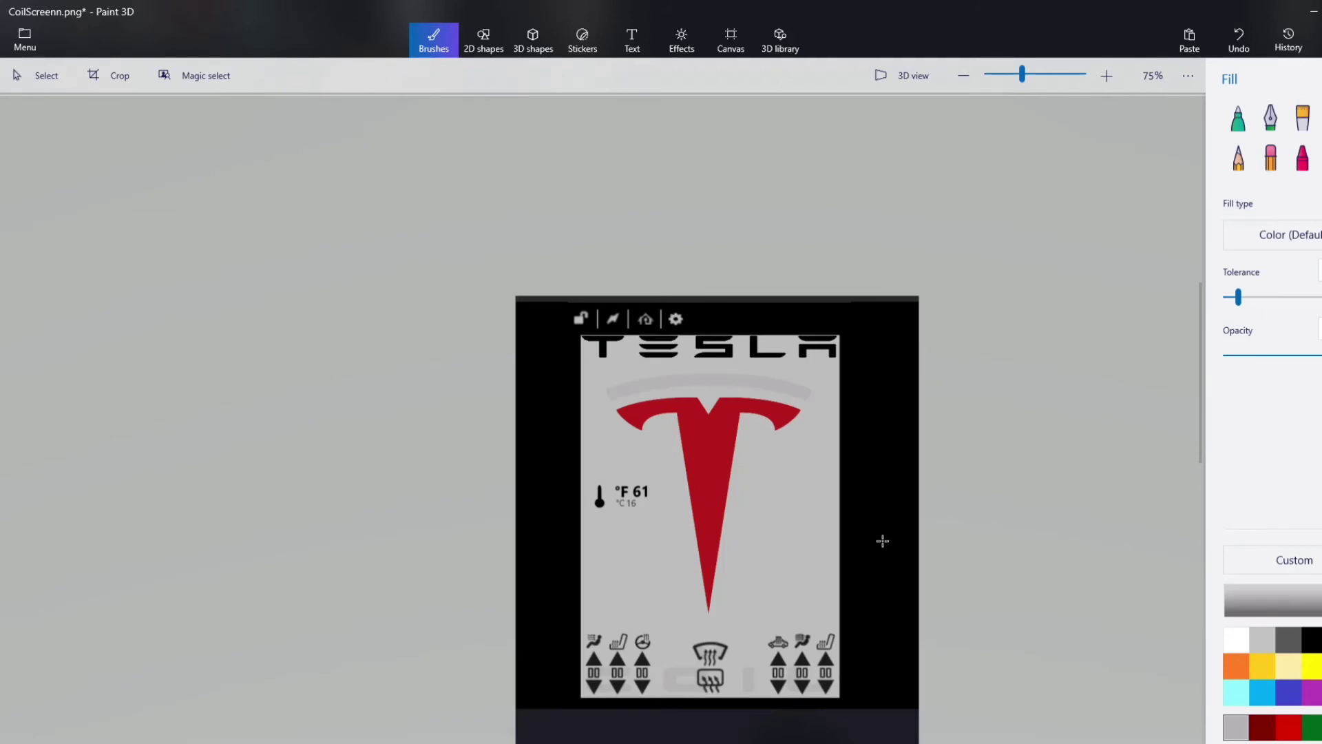
click(715, 446)
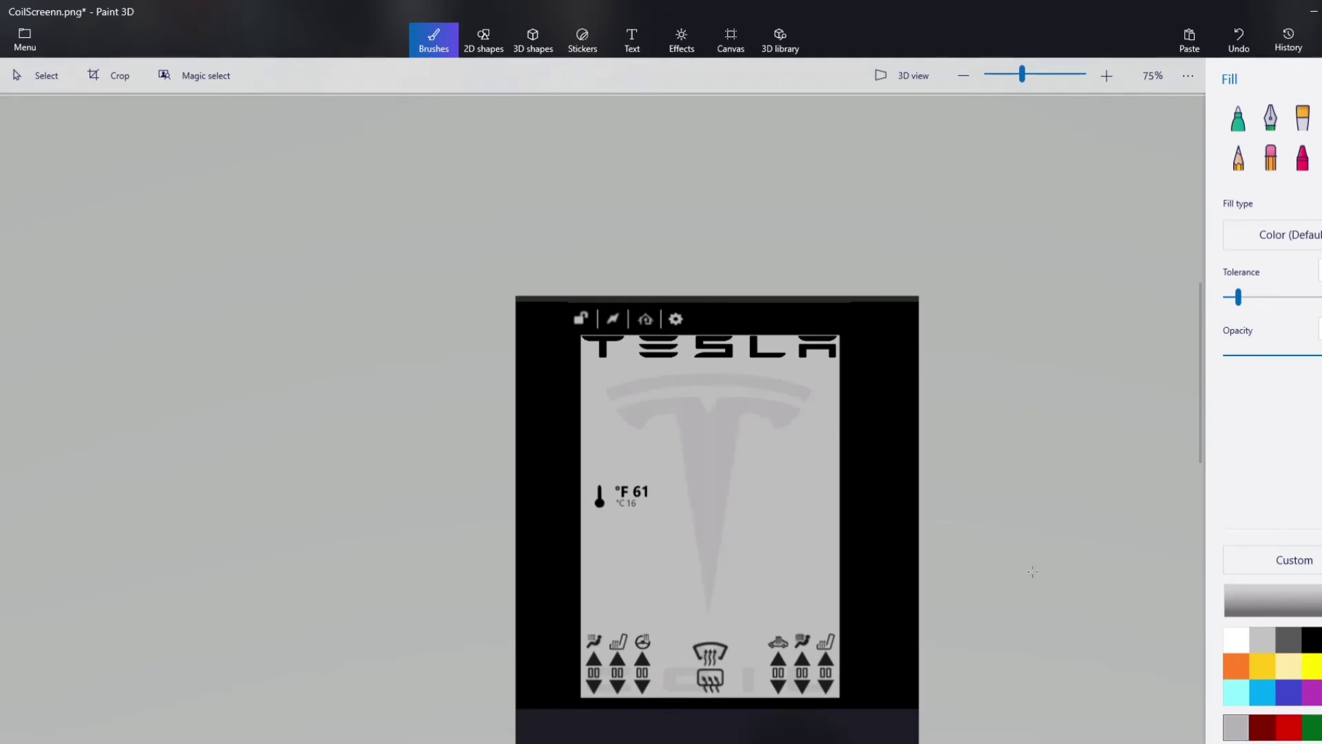
scroll(967, 589, up, 2)
scroll(502, 181, up, 3)
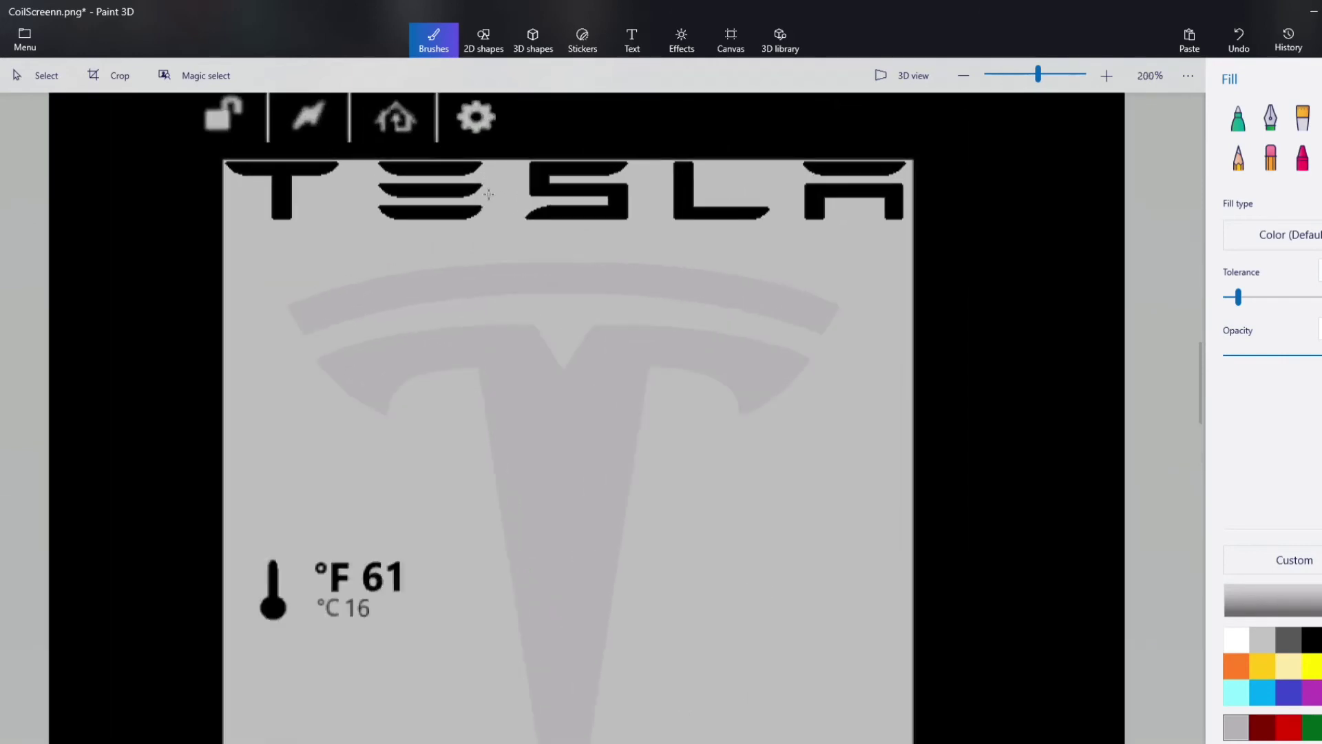
scroll(588, 309, down, 5)
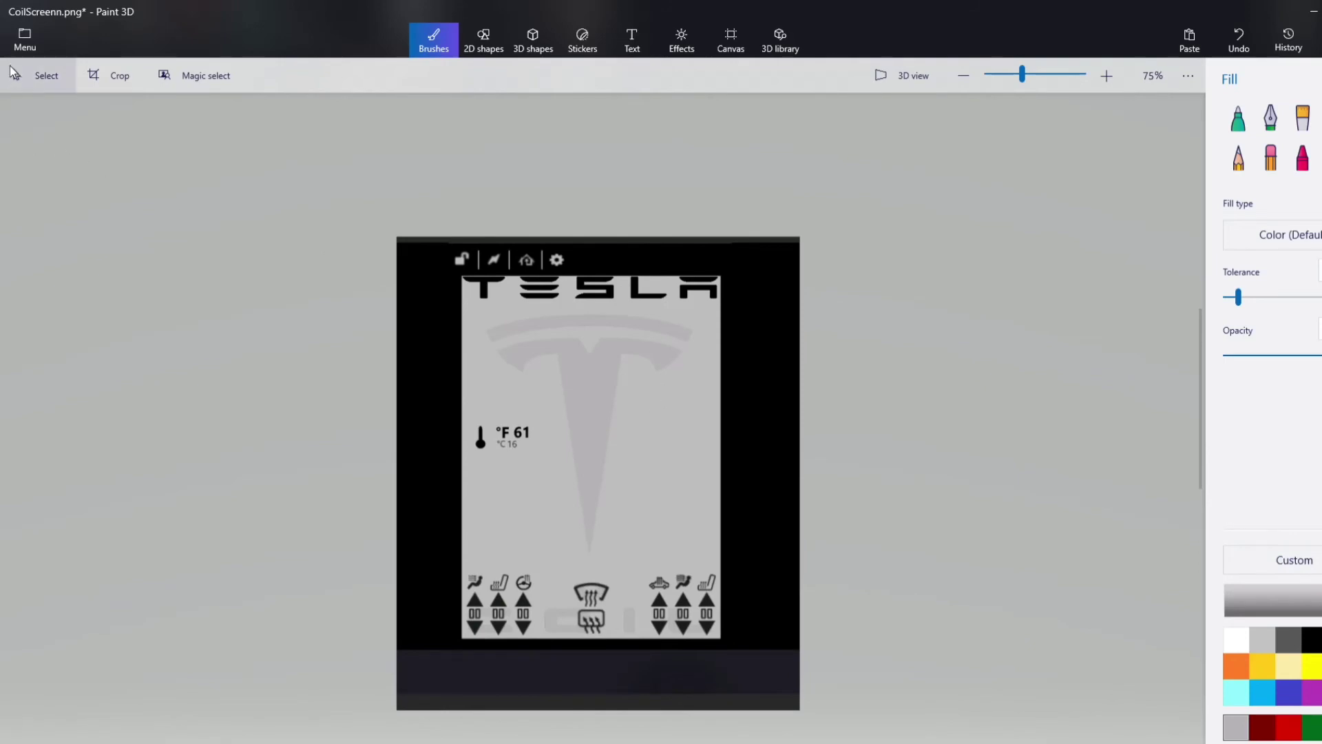
- Insert the OIP car image from the Desktop over the middle of the grey screen and copy it
click(23, 40)
click(60, 155)
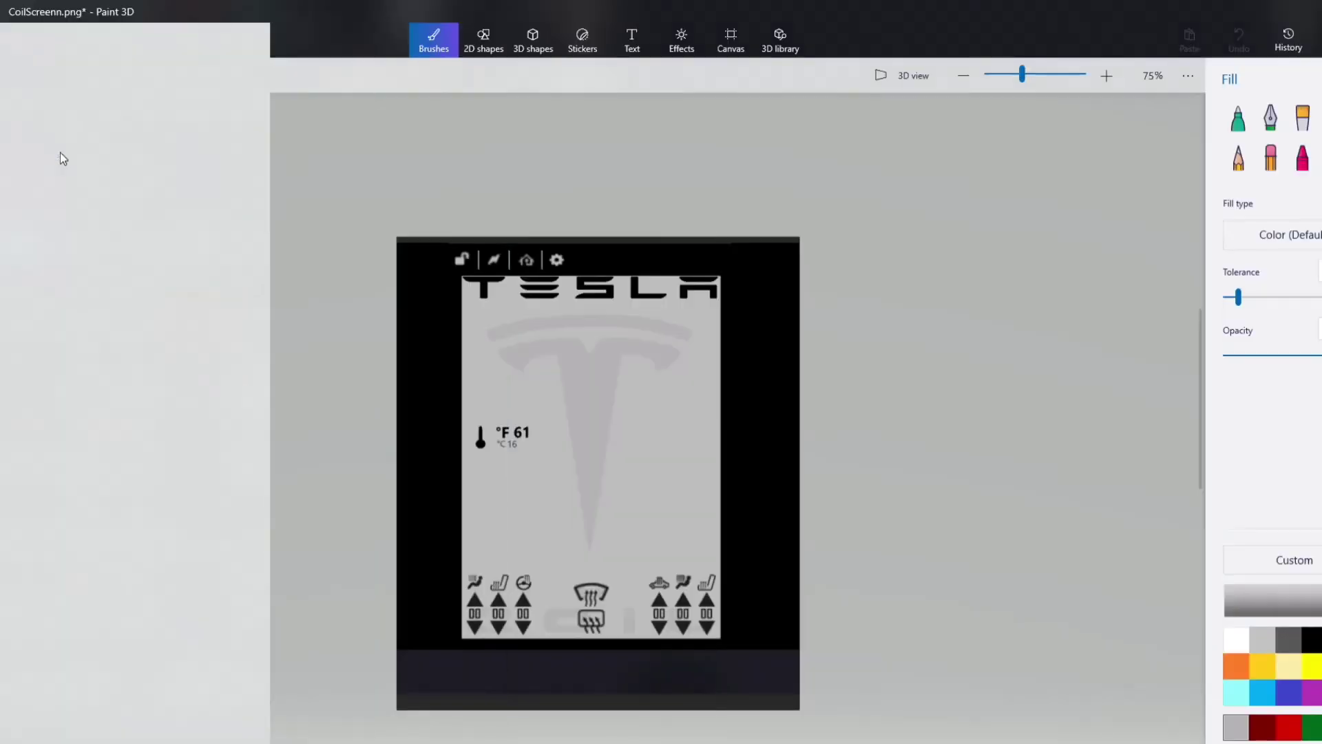
scroll(441, 248, down, 3)
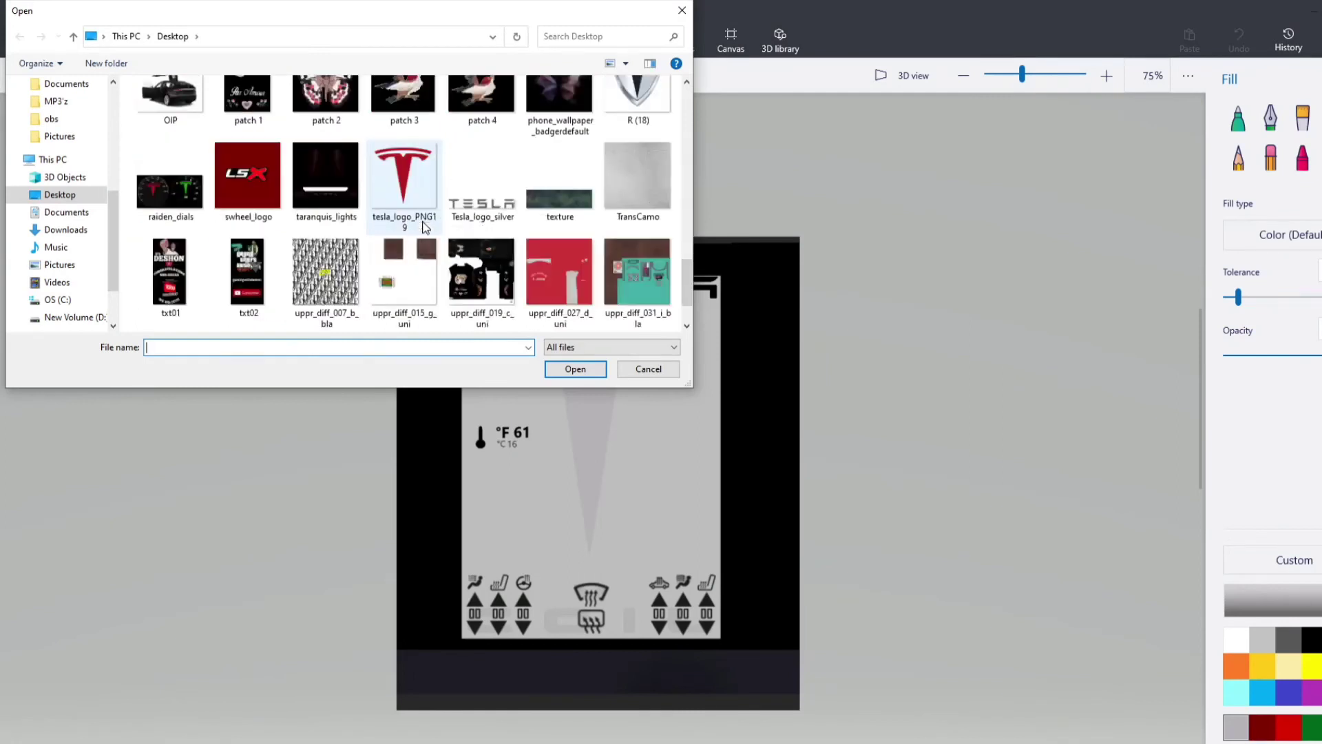
scroll(468, 272, up, 1)
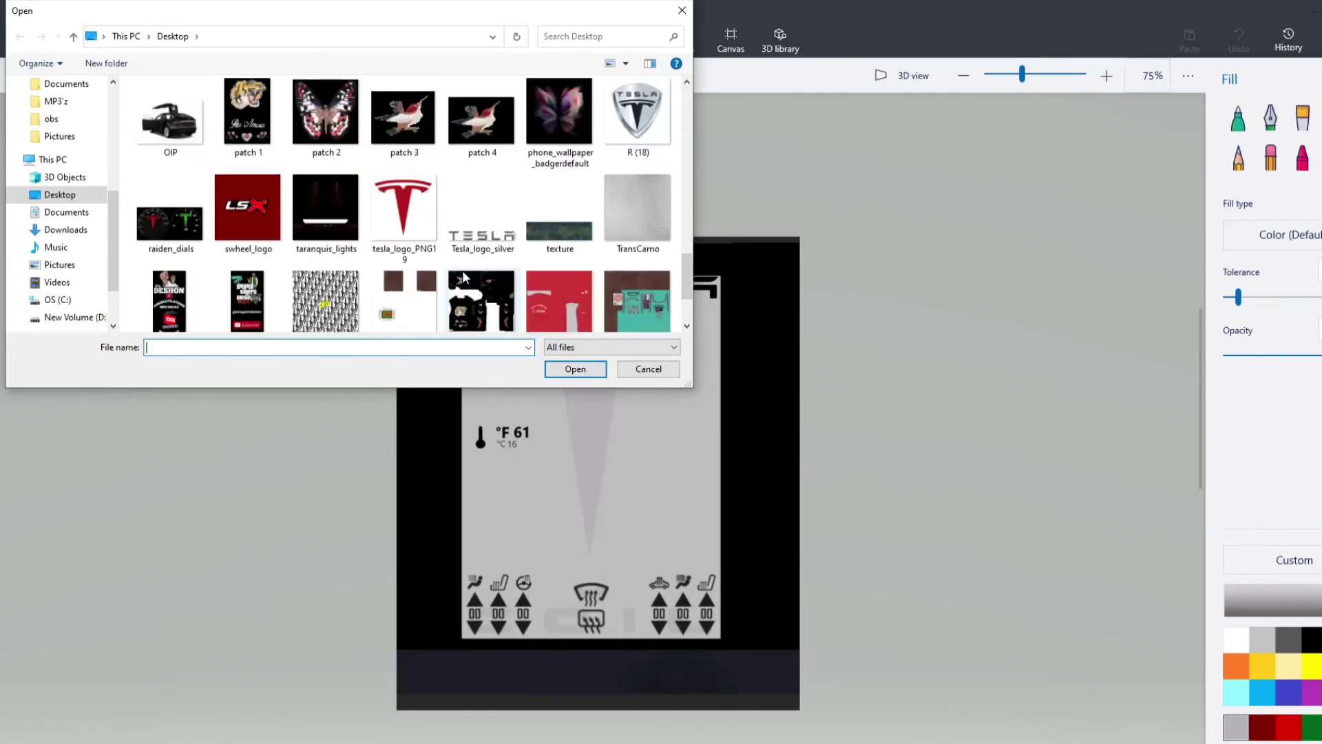
click(168, 120)
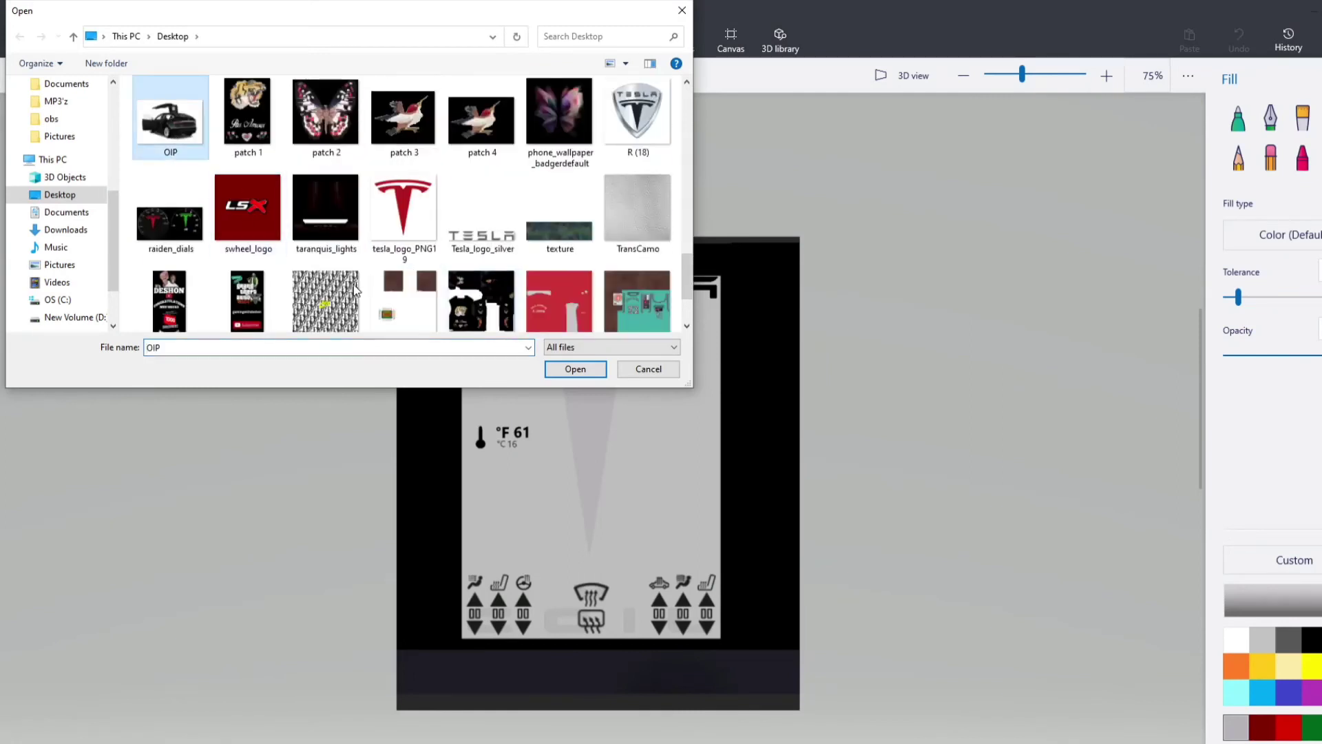
click(551, 372)
mouse_move(623, 411)
mouse_down()
mouse_move(612, 379)
mouse_move(610, 414)
mouse_up()
click(1282, 392)
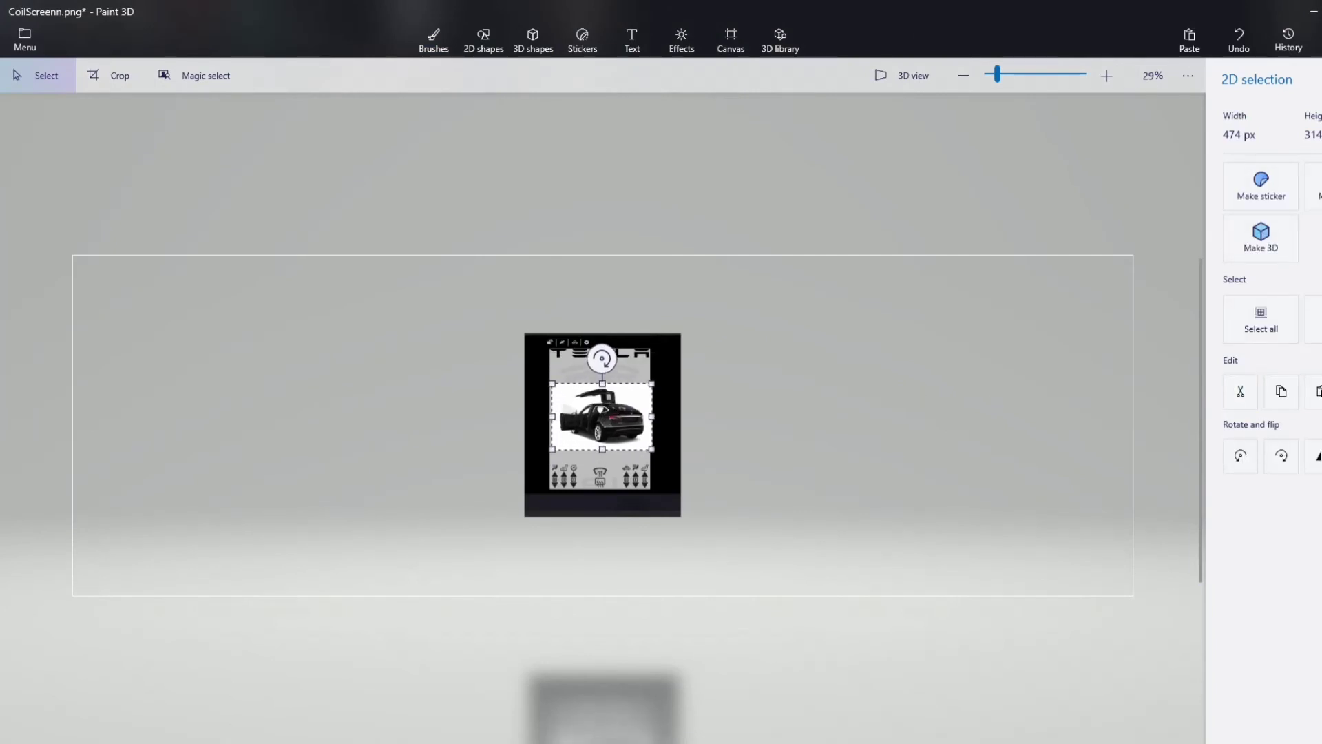
- Delete the inserted car picture, then switch to the browser and run a Bing image search for "tesla png"
key(Delete)
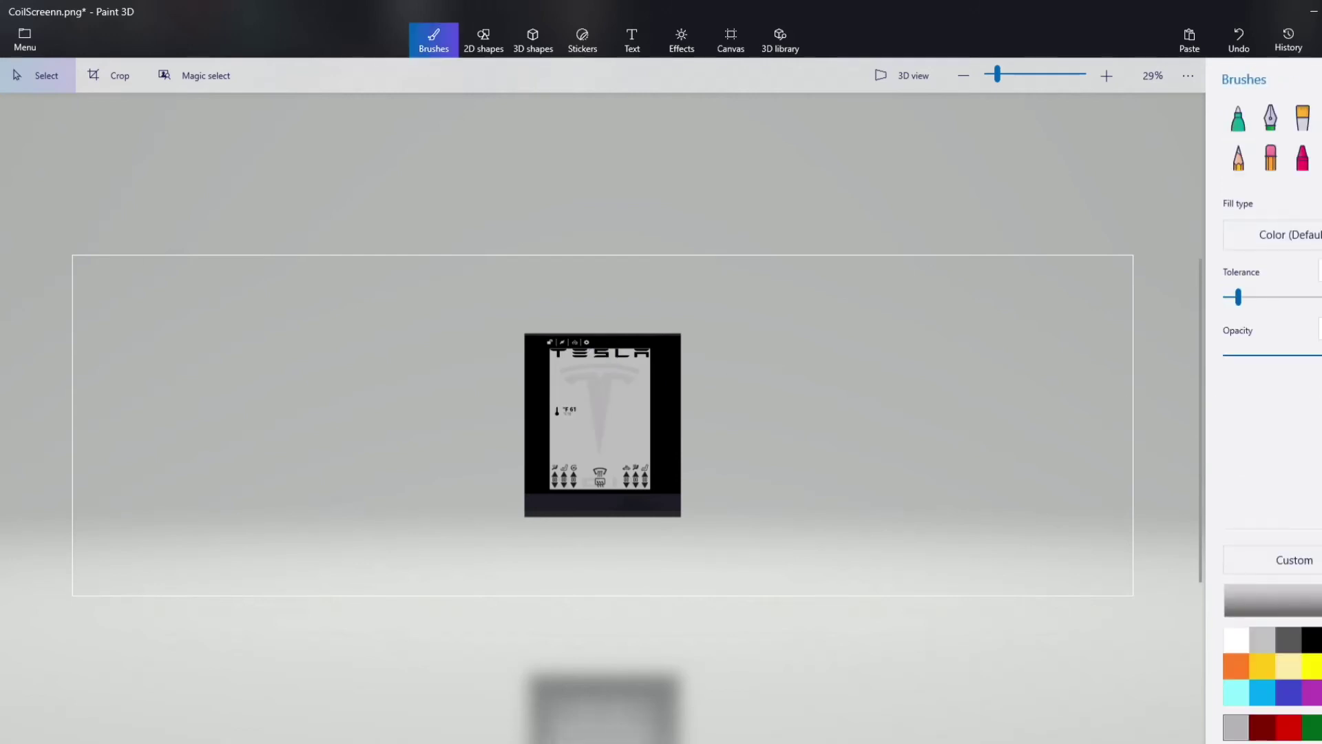
key(alt+Tab)
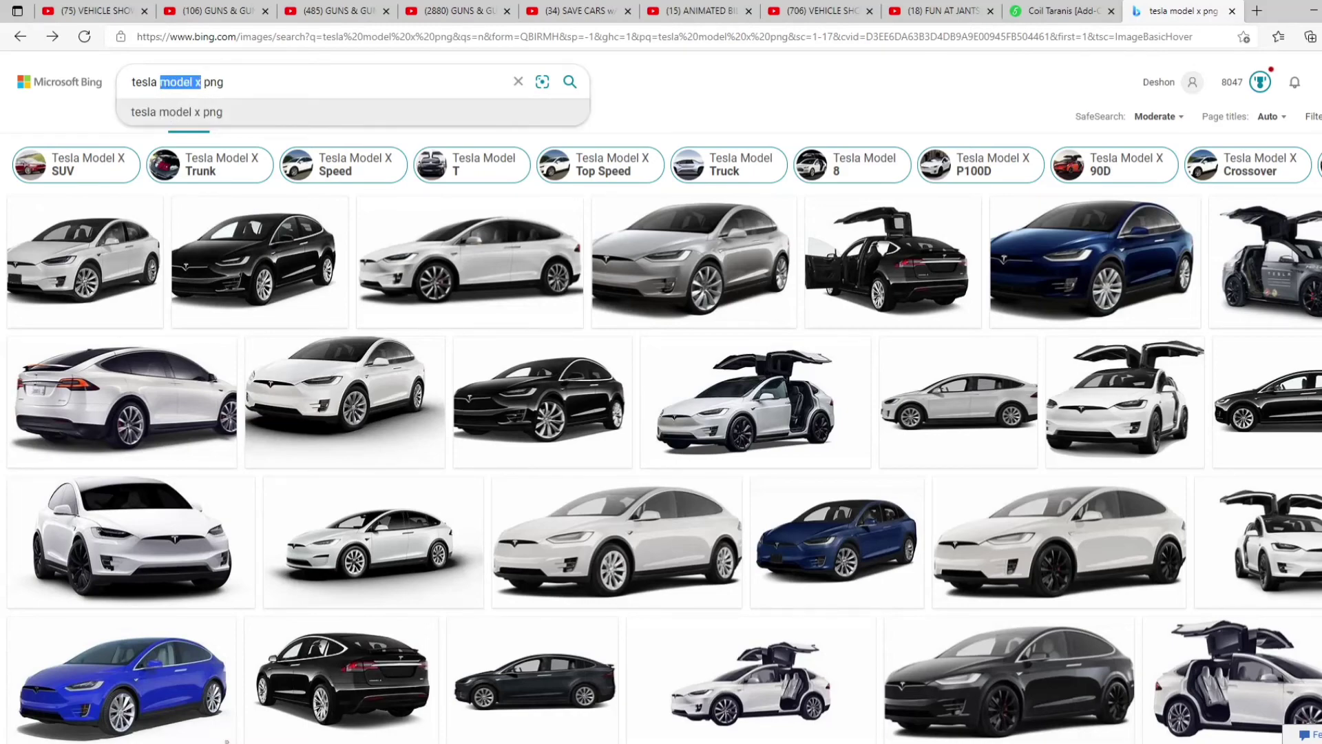
key(BackSpace)
key(Return)
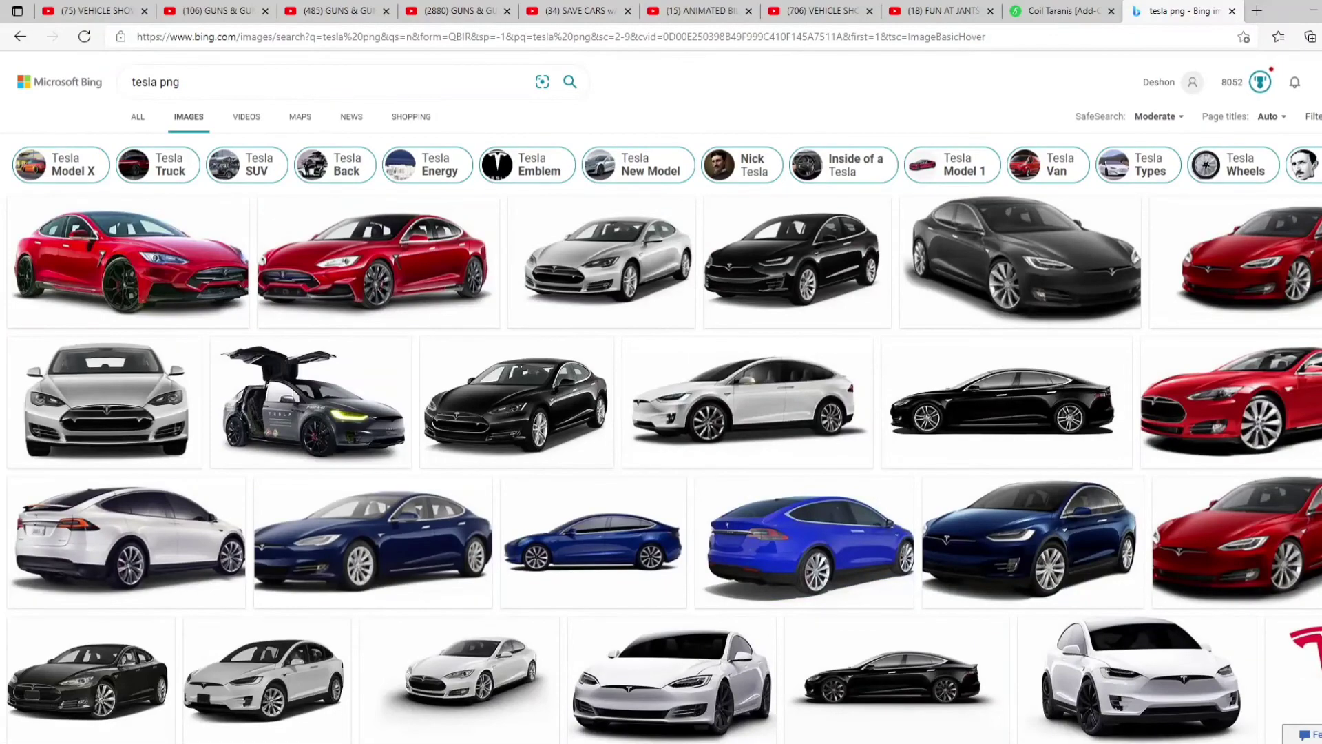
scroll(473, 502, down, 3)
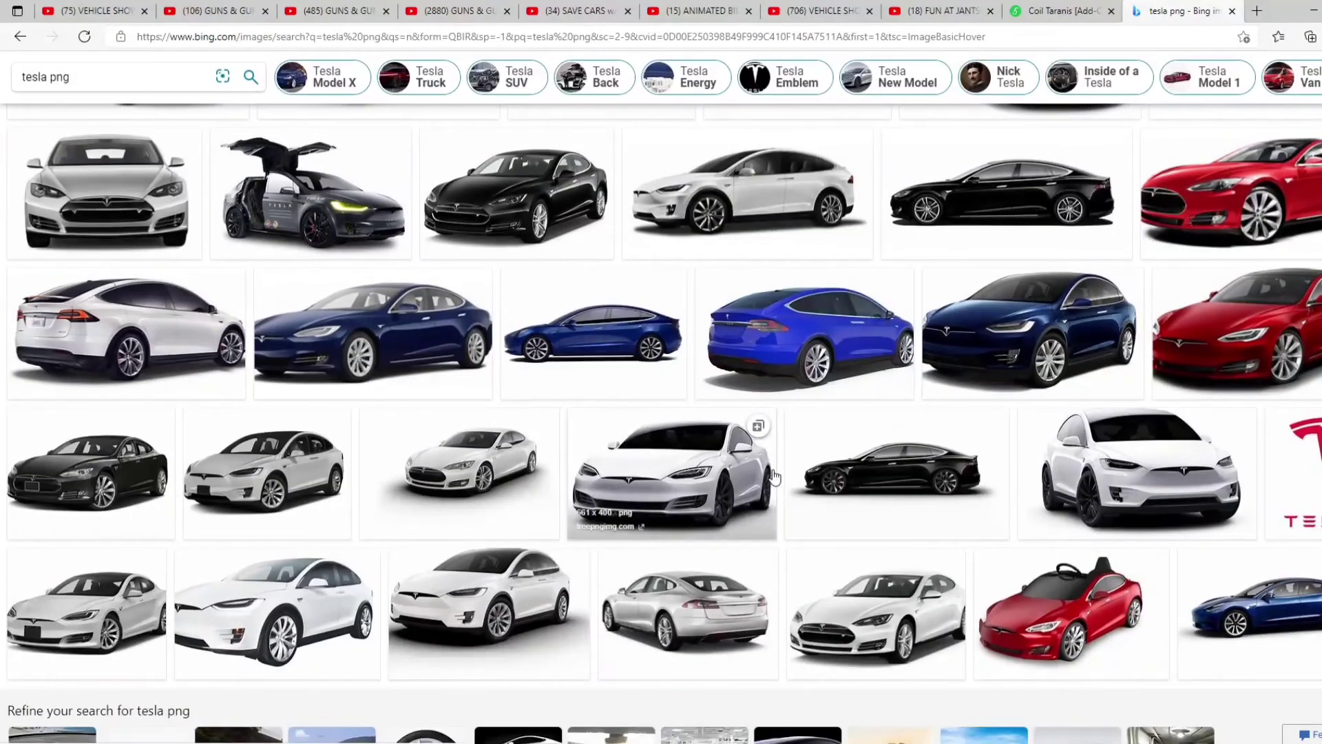
scroll(773, 486, down, 3)
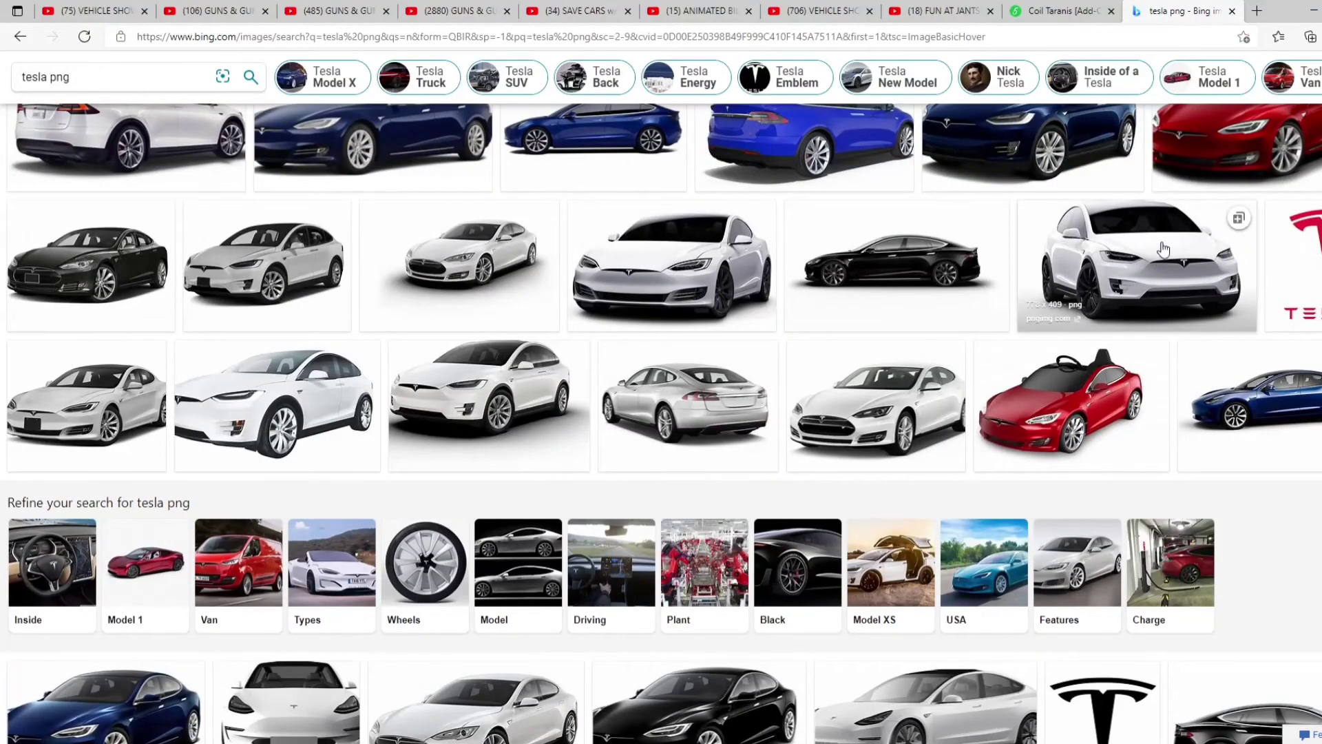
- Open the white front-view Tesla Model X picture and save it to the Desktop as the PNG image R
click(1134, 271)
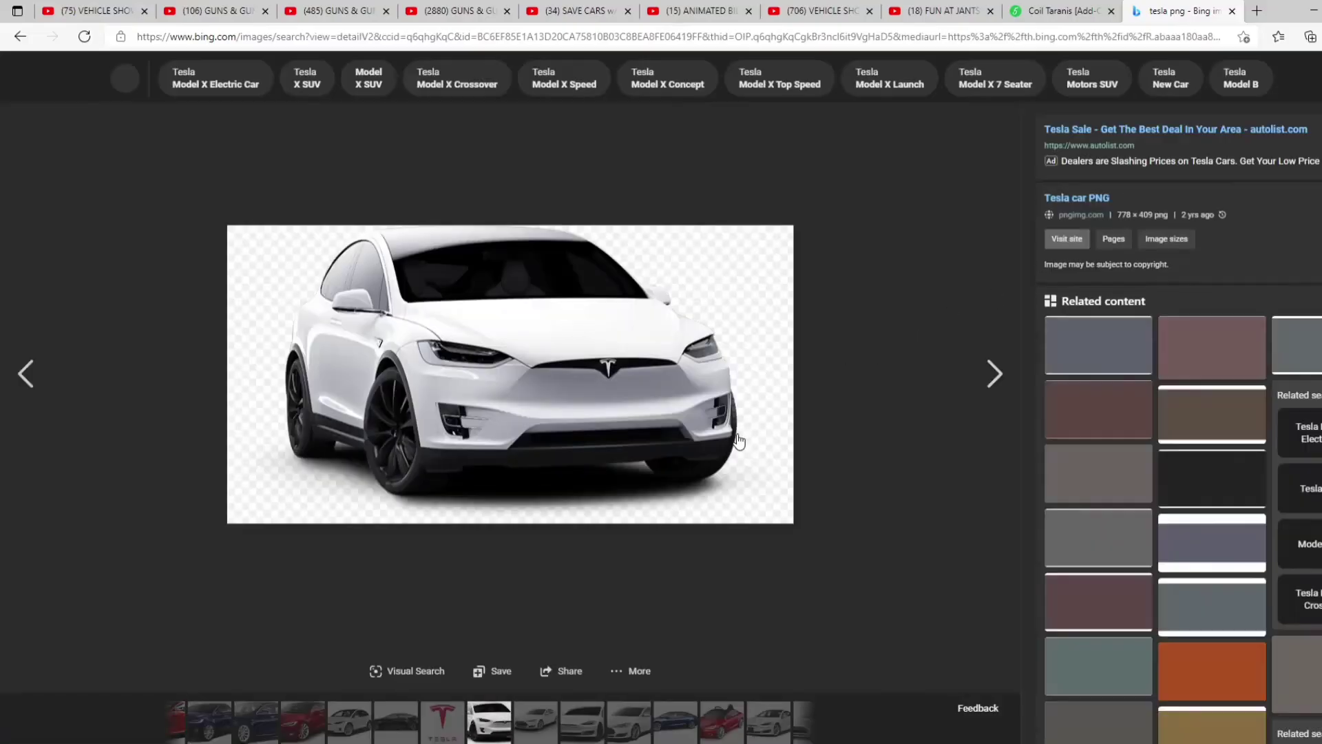
right_click(597, 386)
click(653, 416)
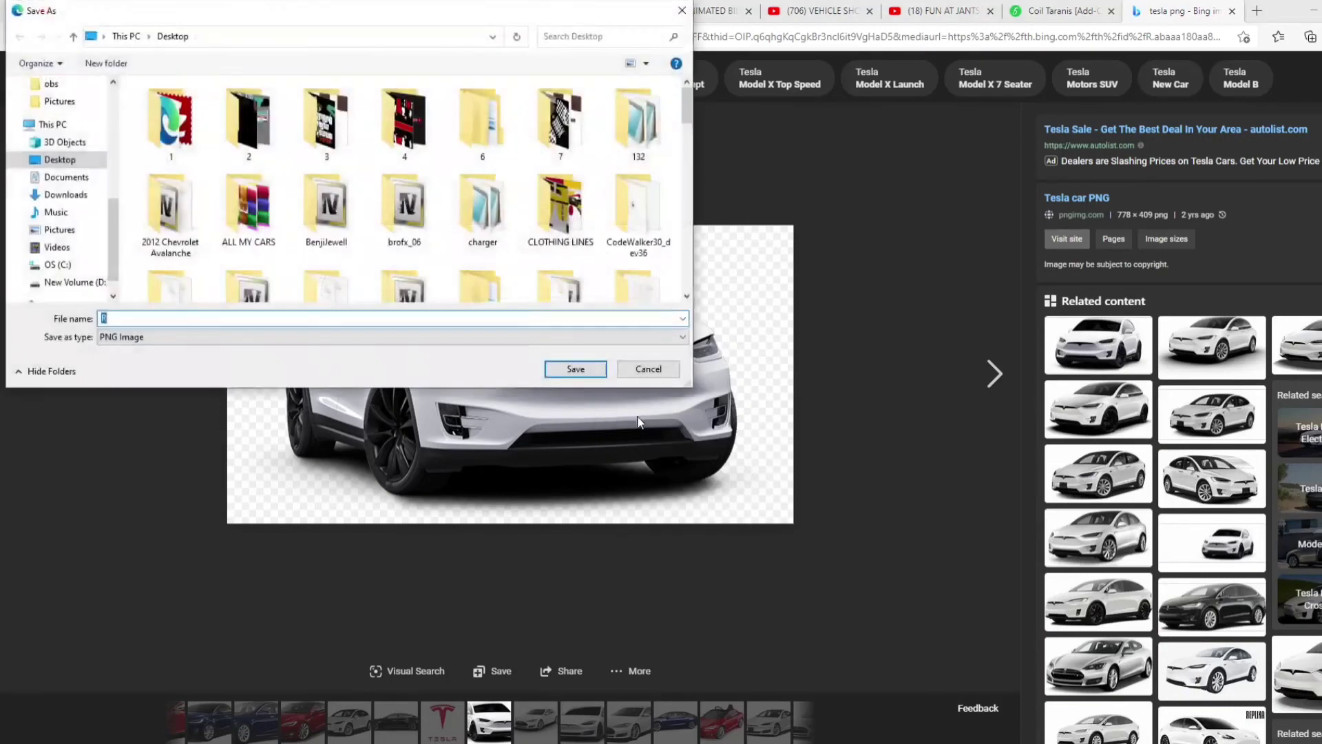
click(575, 370)
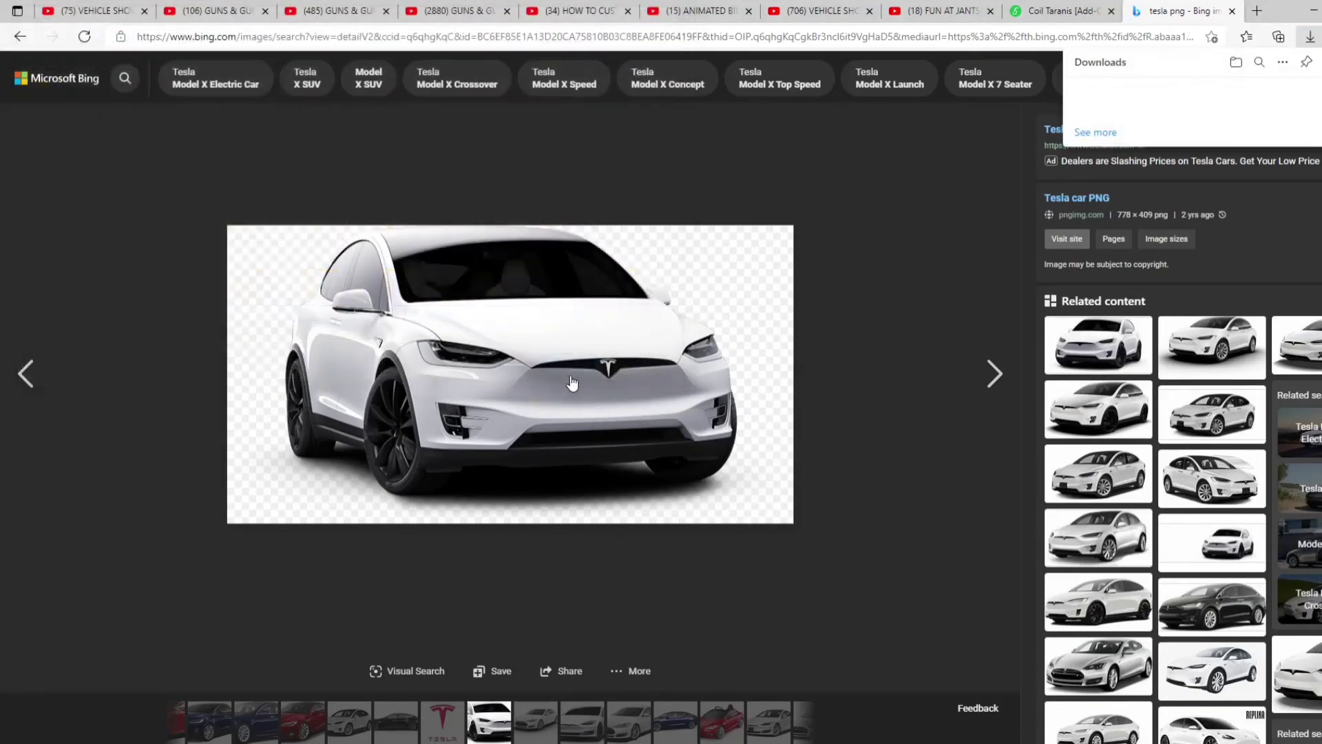
- Return to Paint 3D and insert the R car image from the Desktop into the CoilScreenn picture
click(1312, 14)
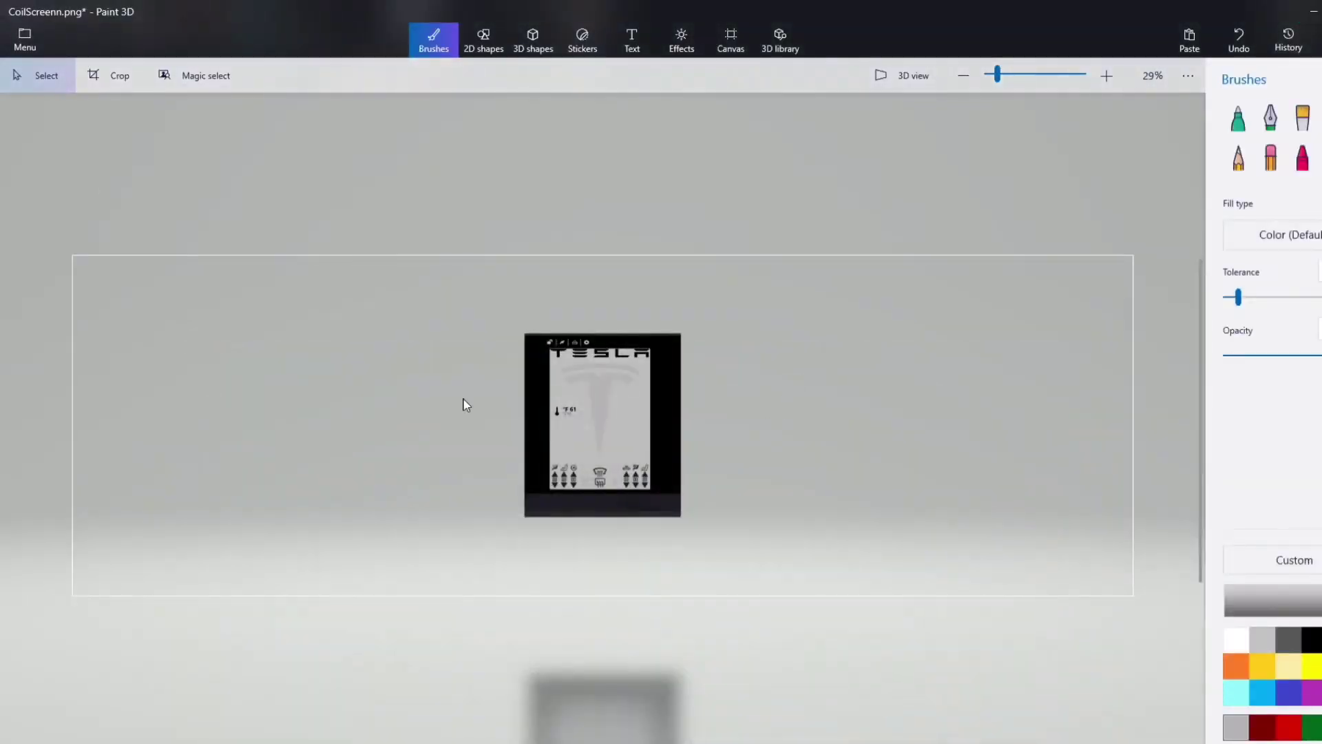
click(22, 39)
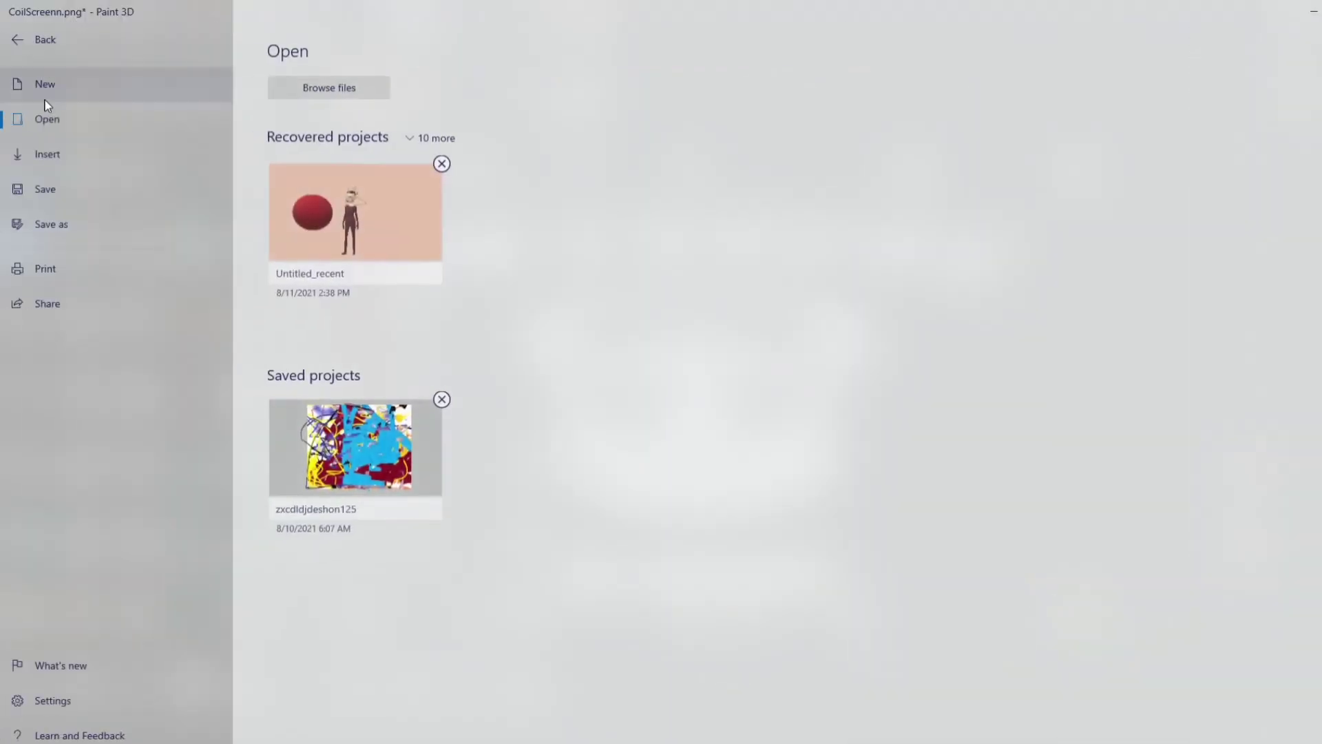
click(48, 154)
scroll(496, 254, down, 5)
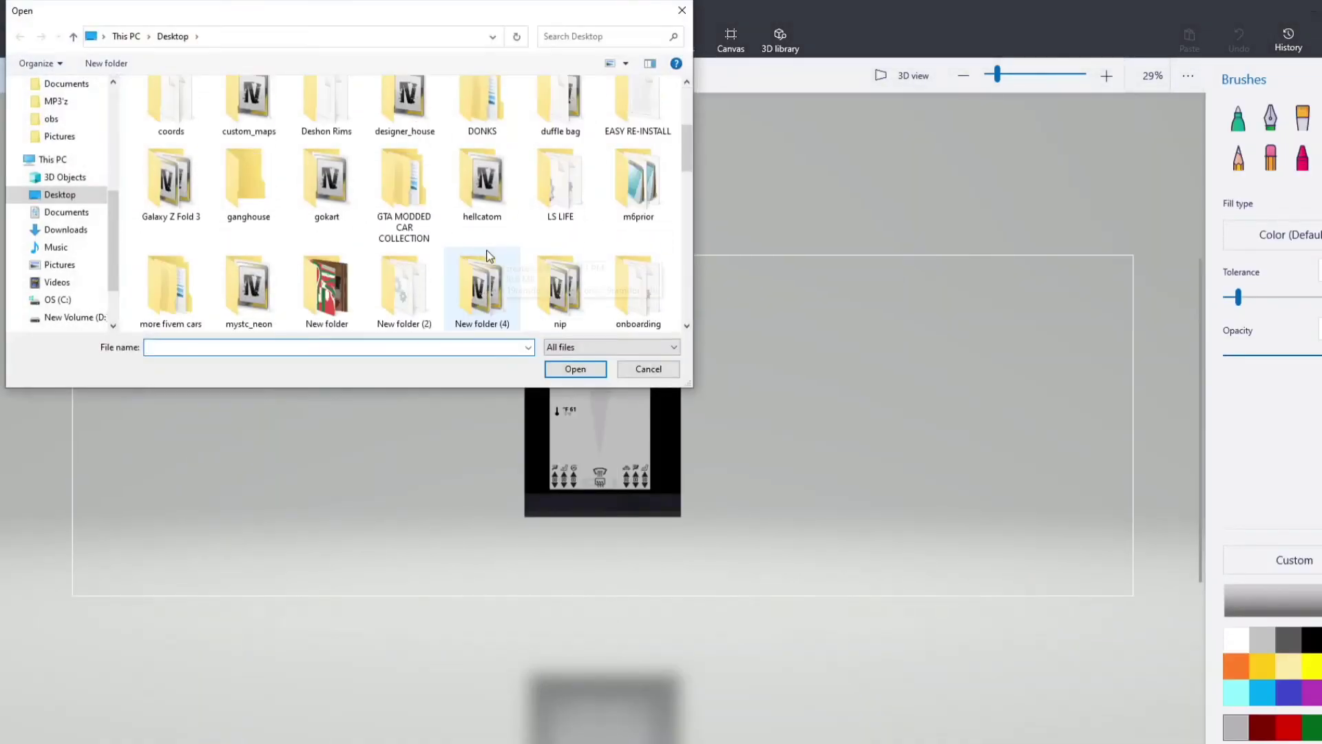
scroll(497, 251, down, 3)
scroll(496, 250, down, 6)
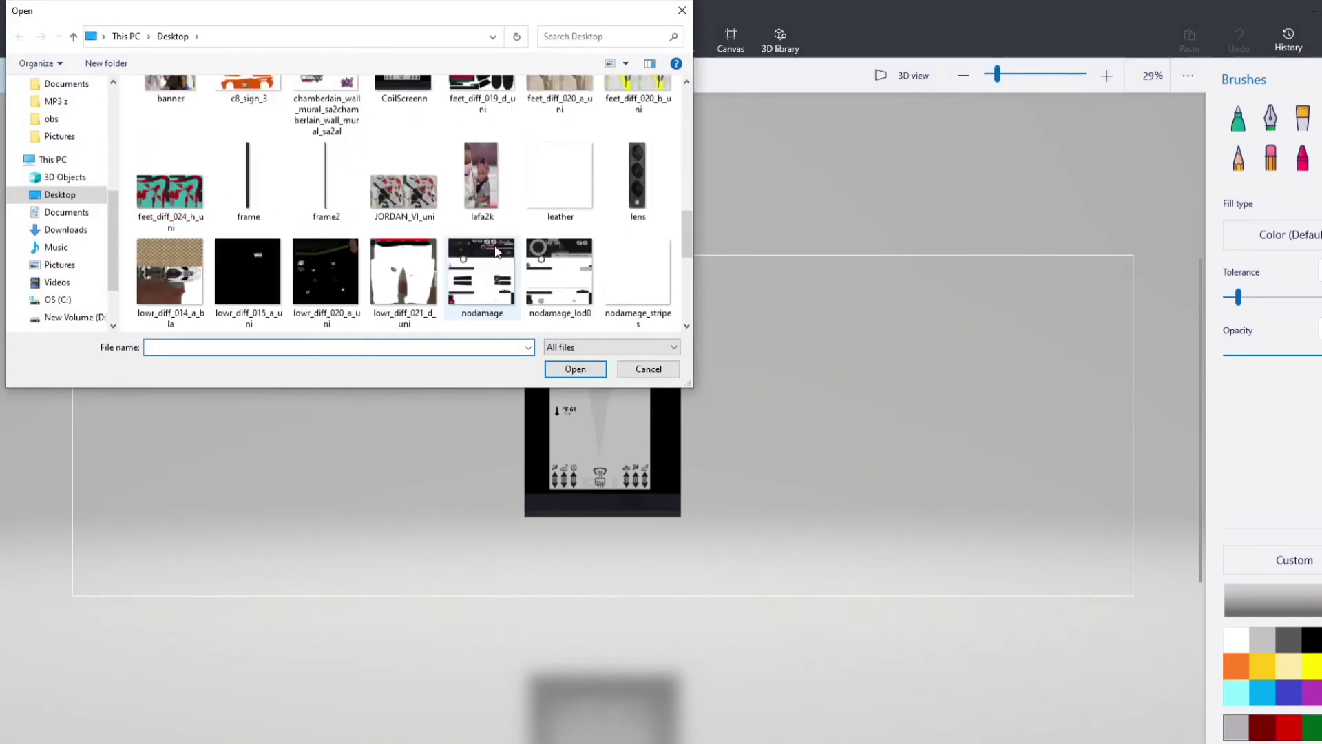
click(159, 288)
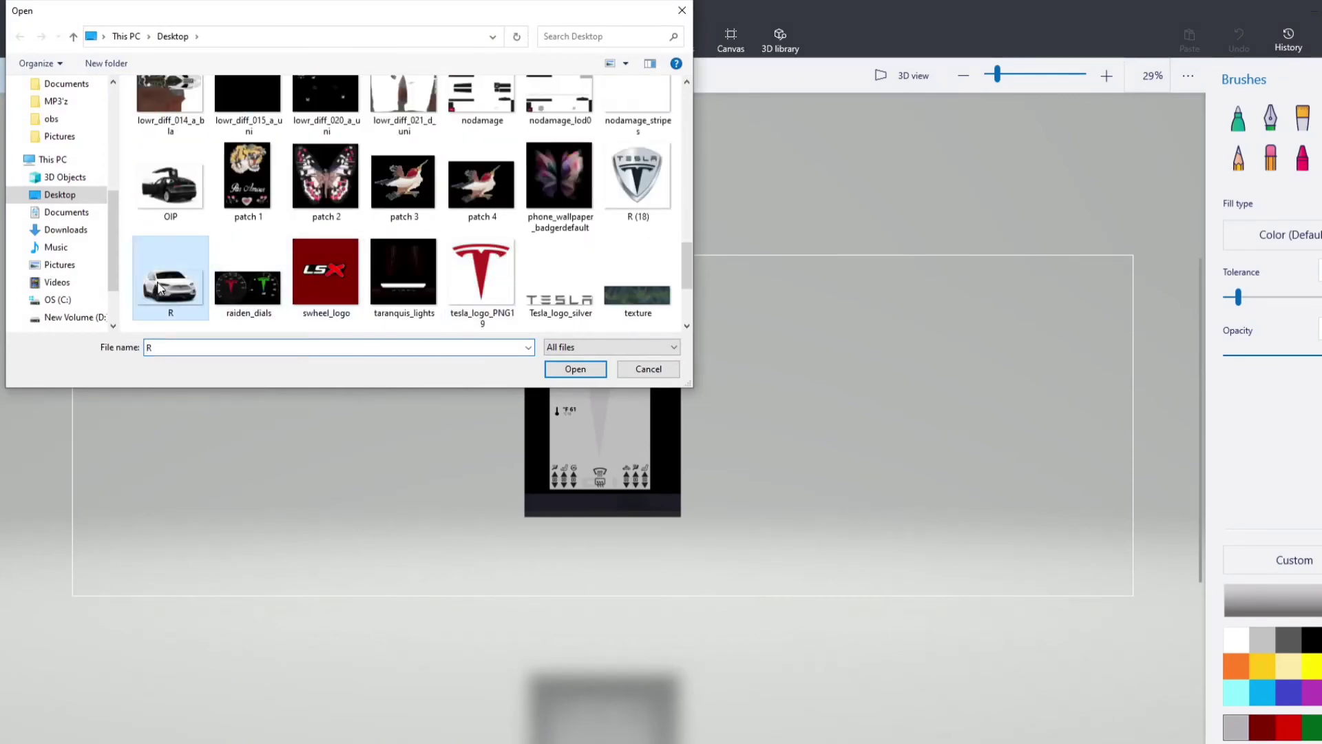
click(569, 371)
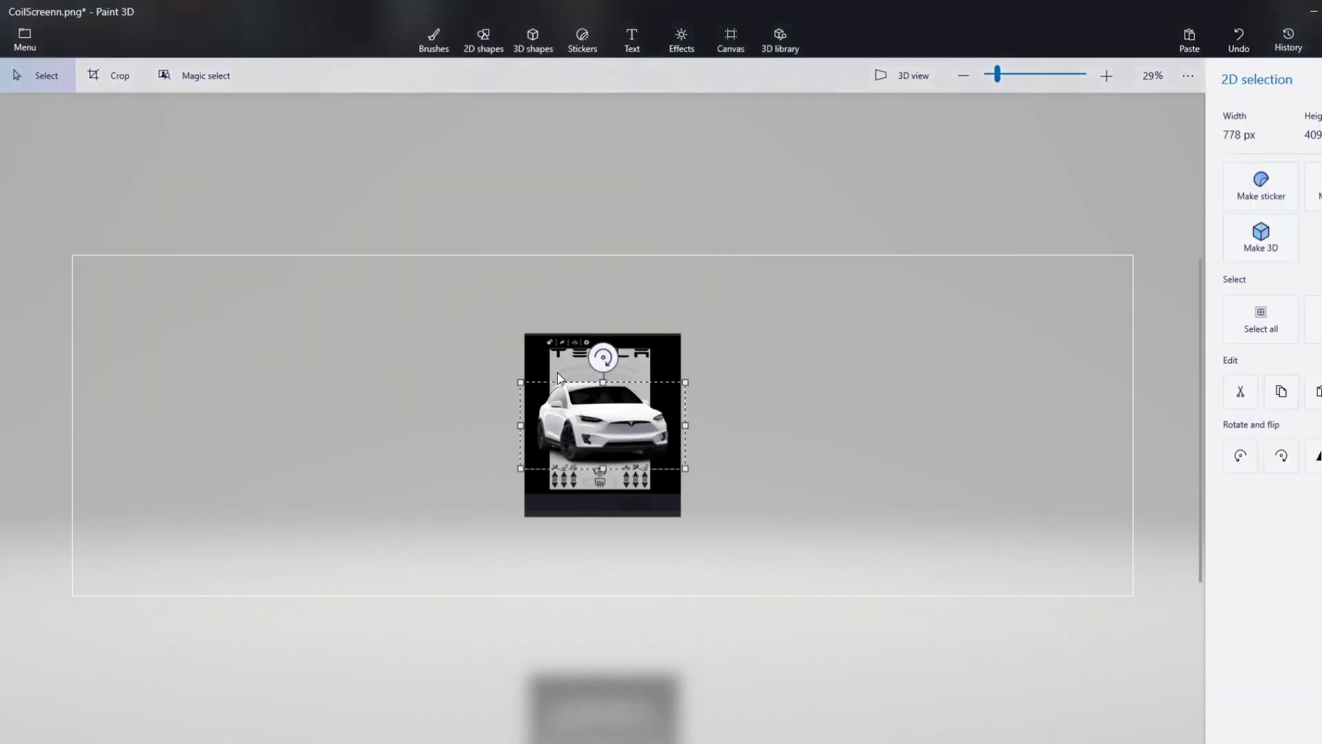
- Shrink the white car to about 376 by 203 px and place it between the temperature reading and the climate icons
scroll(628, 401, up, 2)
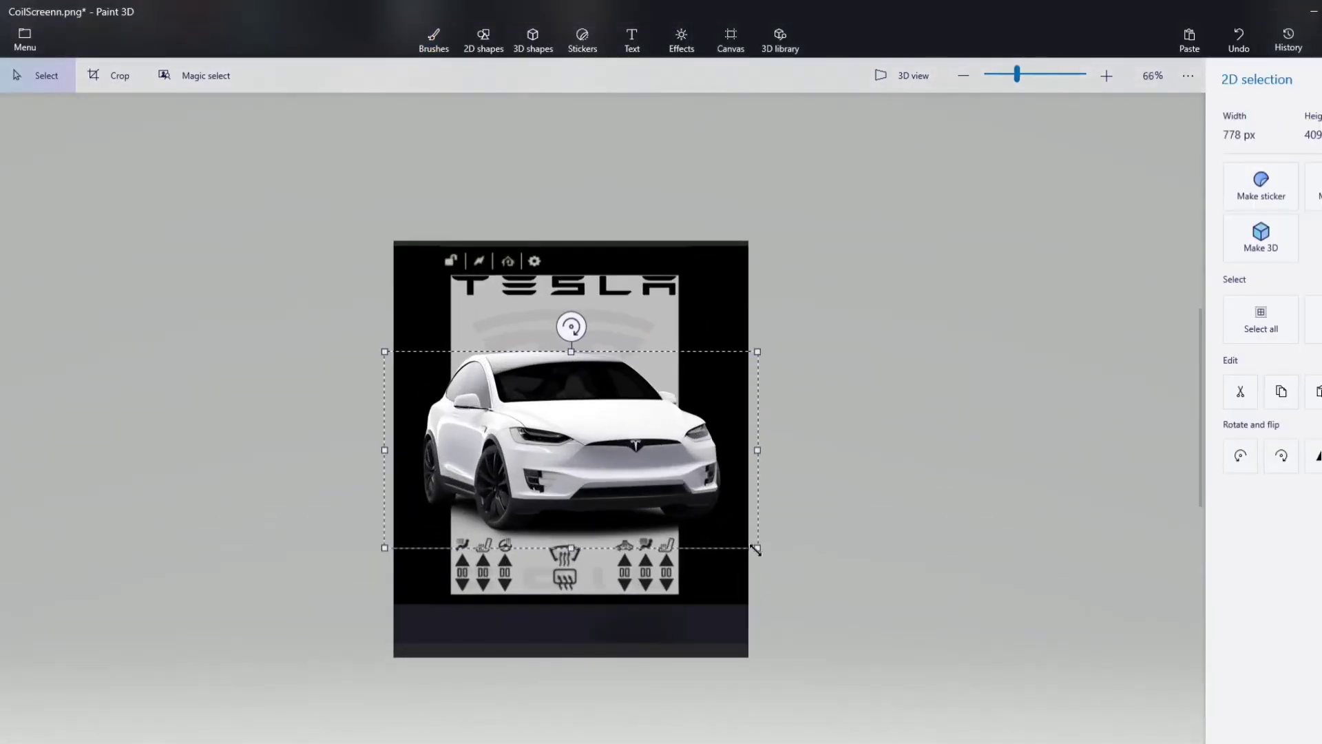
drag(758, 547, 557, 449)
drag(491, 397, 569, 478)
scroll(569, 478, up, 5)
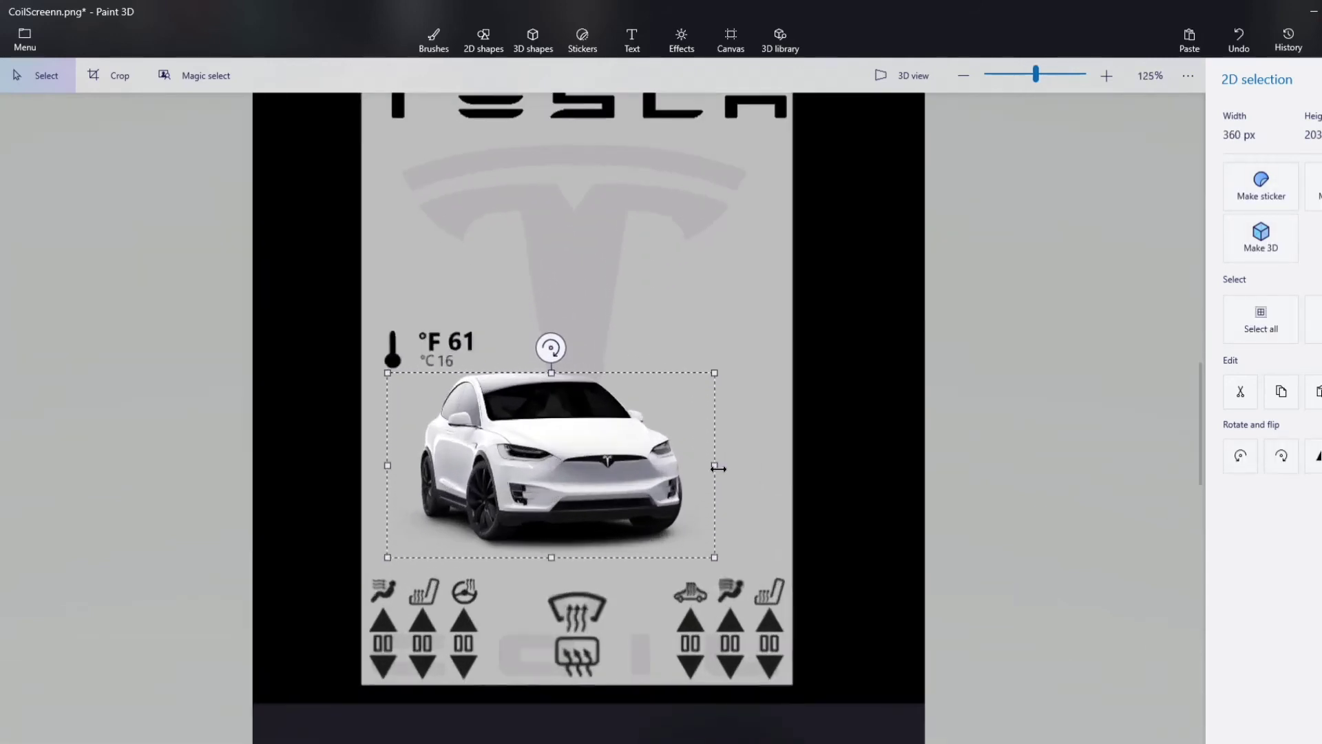
drag(719, 468, 728, 474)
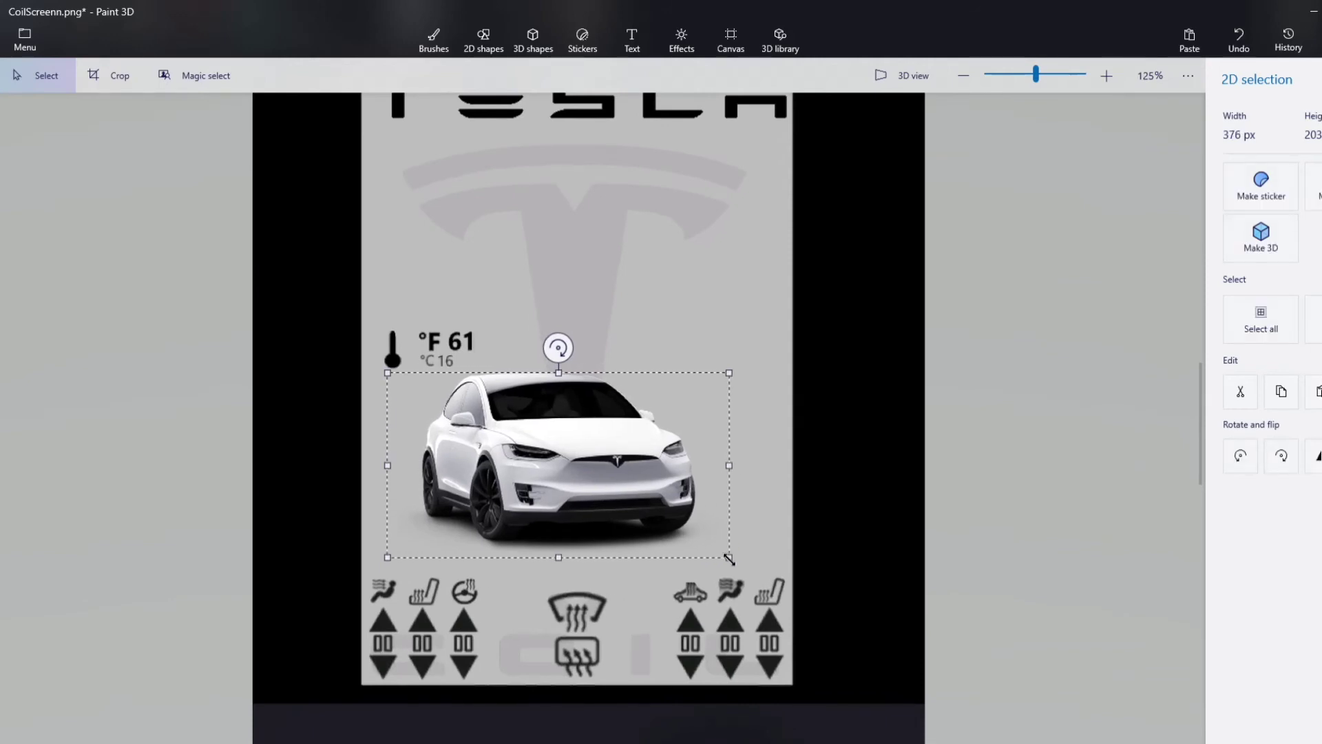
- Enlarge the white car to about 490 by 247 px, centre it above the climate icons and deselect it
drag(728, 558, 833, 596)
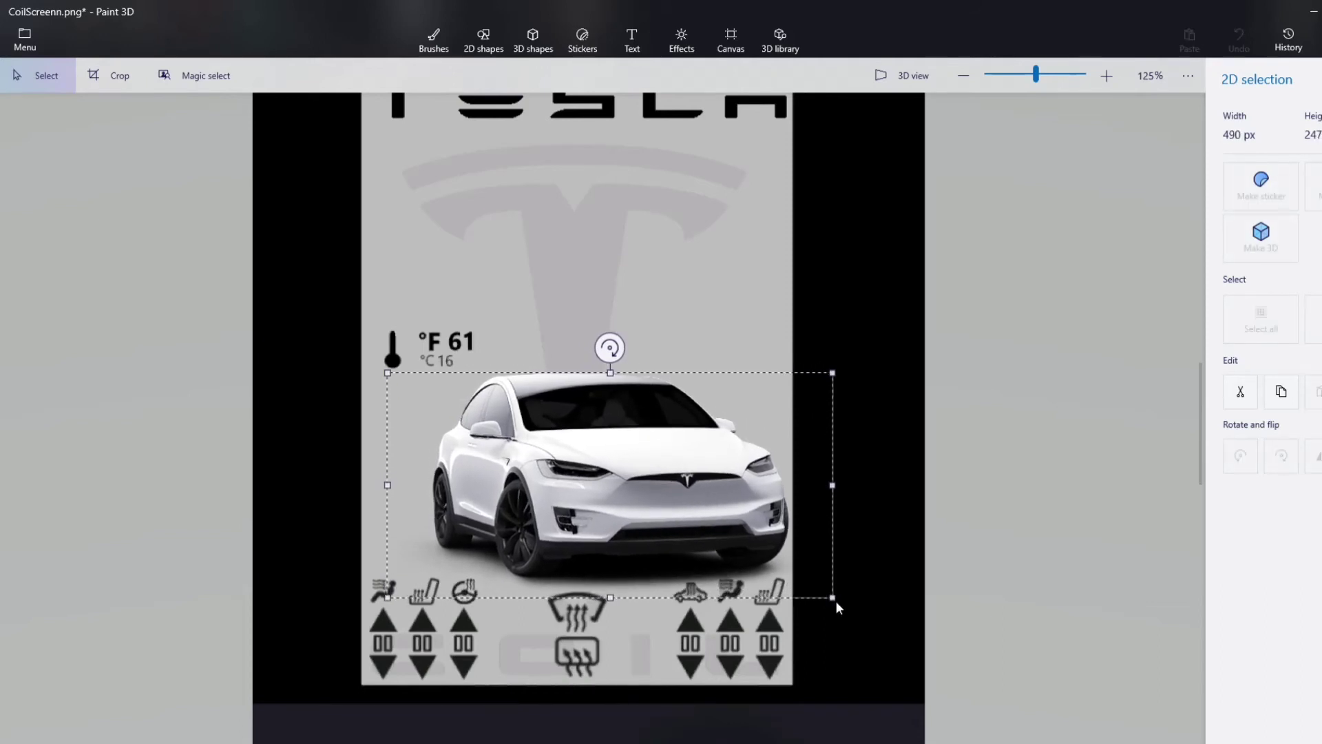
drag(706, 510, 681, 498)
click(1130, 419)
scroll(1082, 468, down, 4)
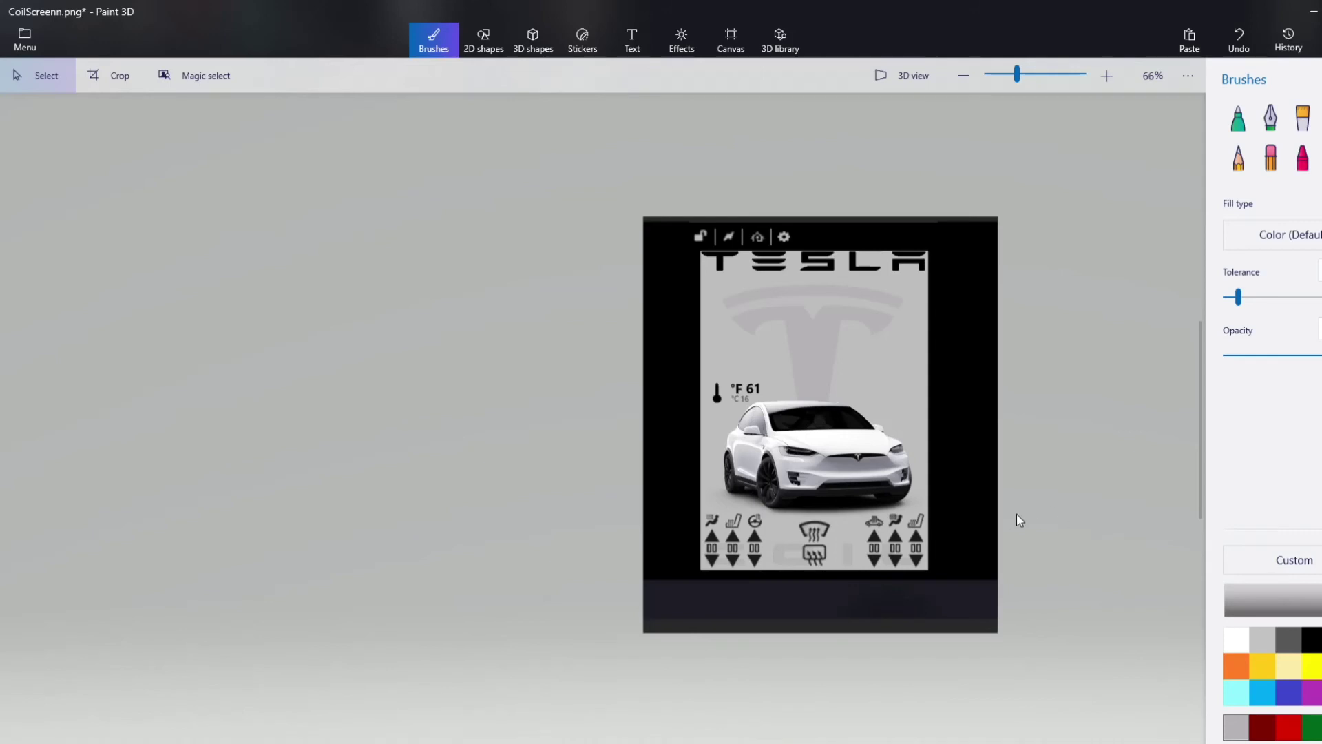
scroll(1005, 516, down, 5)
scroll(712, 466, up, 3)
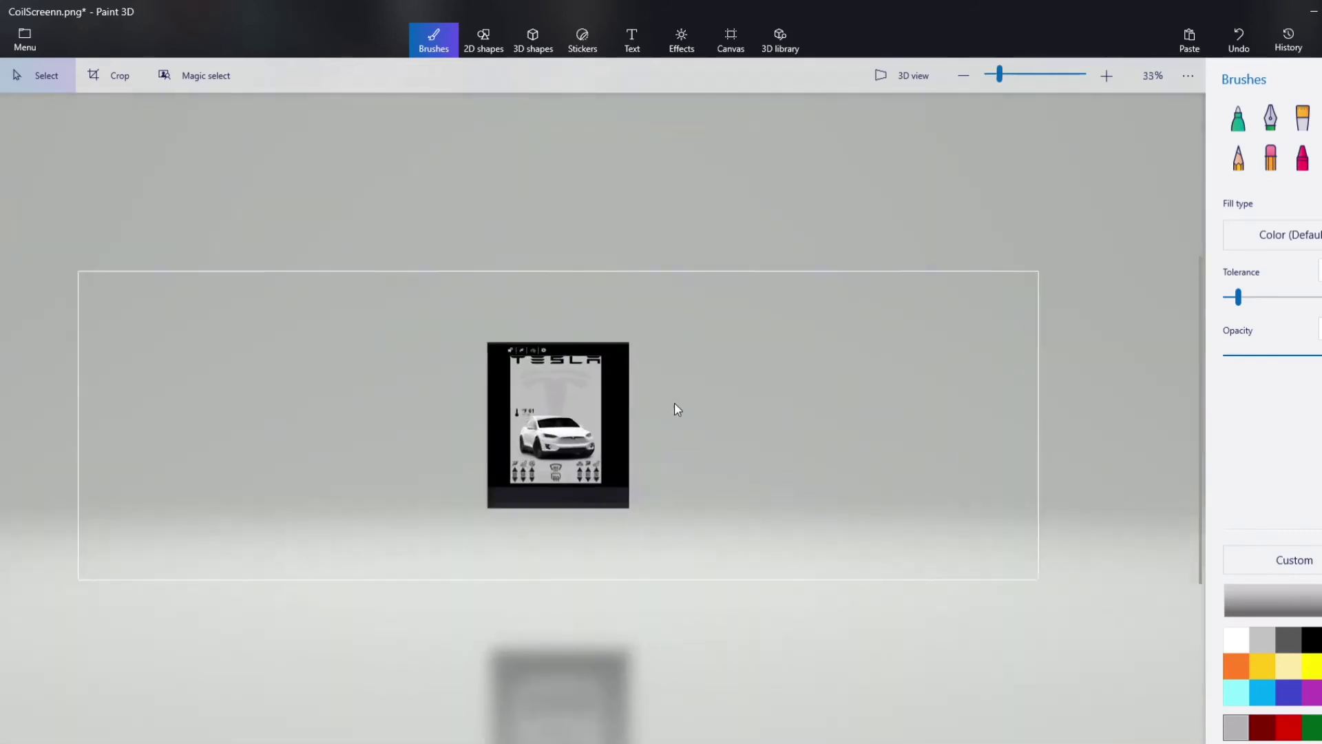
- Start cropping the canvas and bring all four sides close around the dashboard screen, about 768 px wide
scroll(671, 408, down, 3)
click(111, 75)
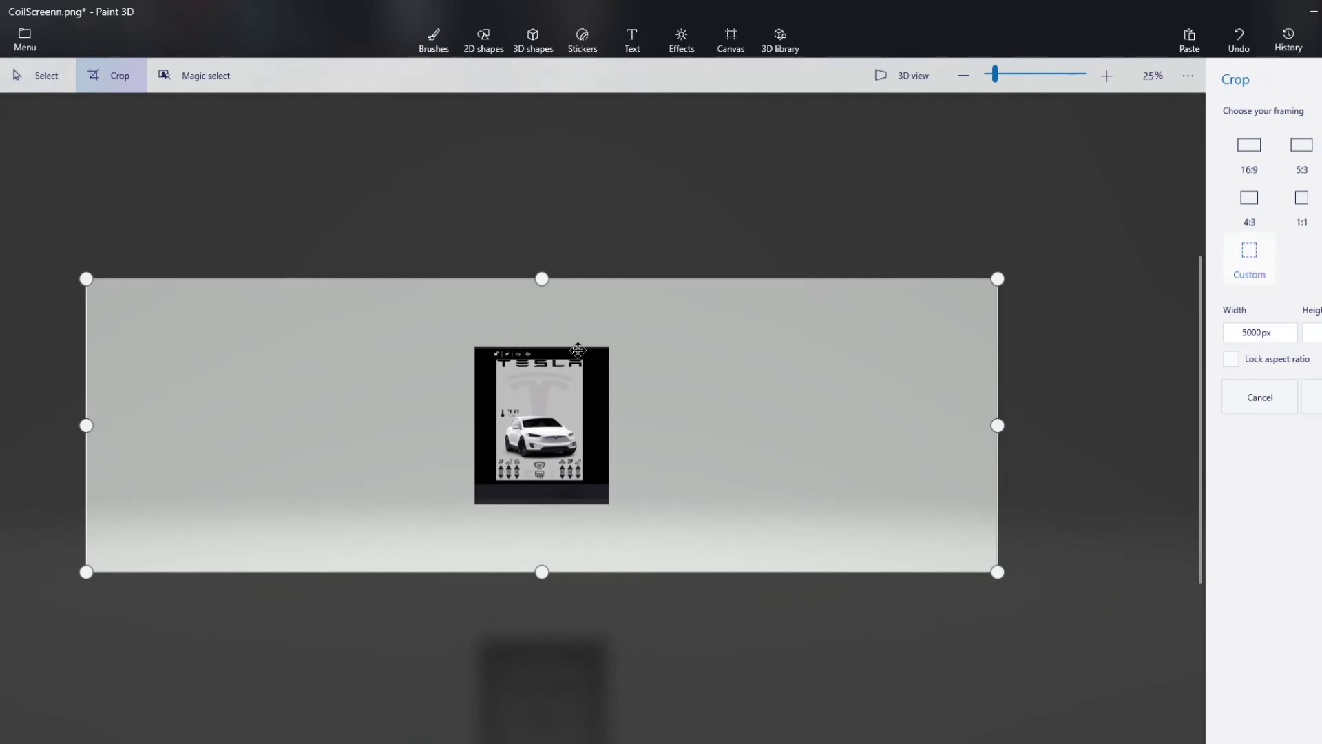
drag(84, 425, 470, 523)
drag(736, 572, 731, 513)
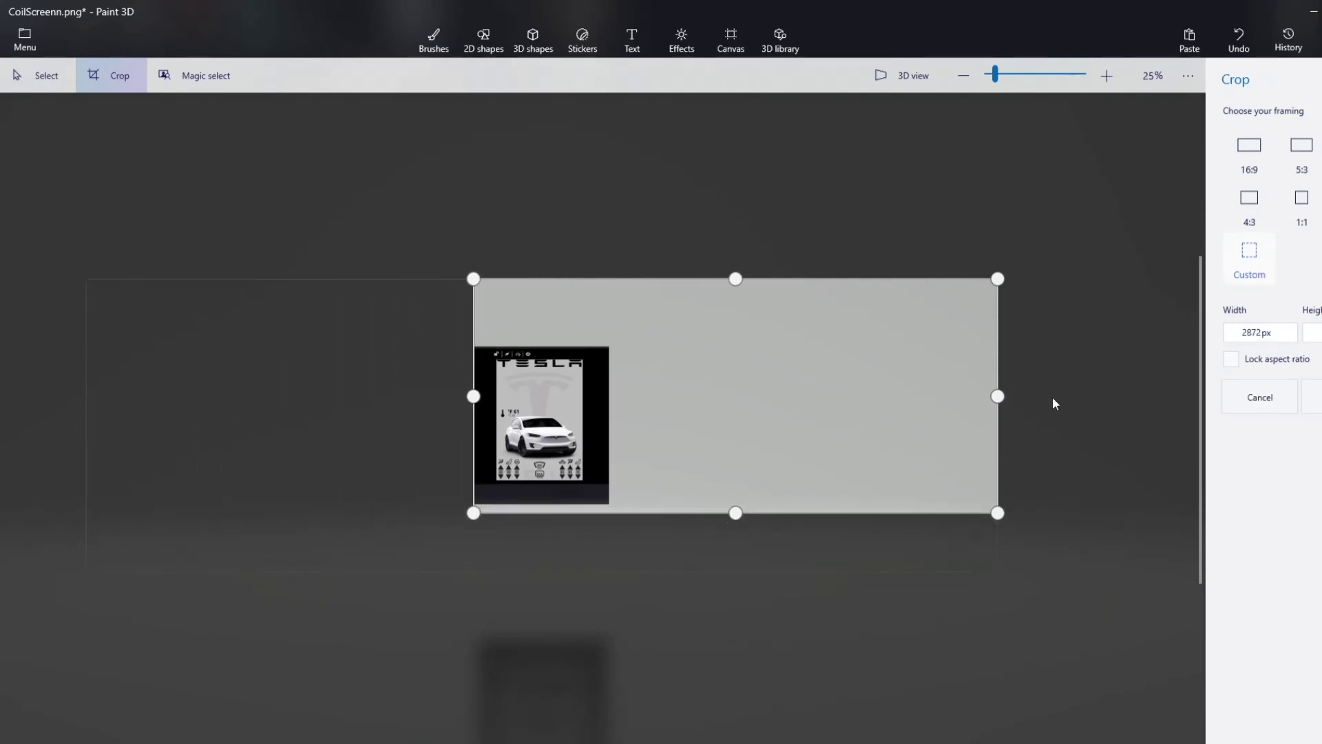
drag(997, 396, 618, 418)
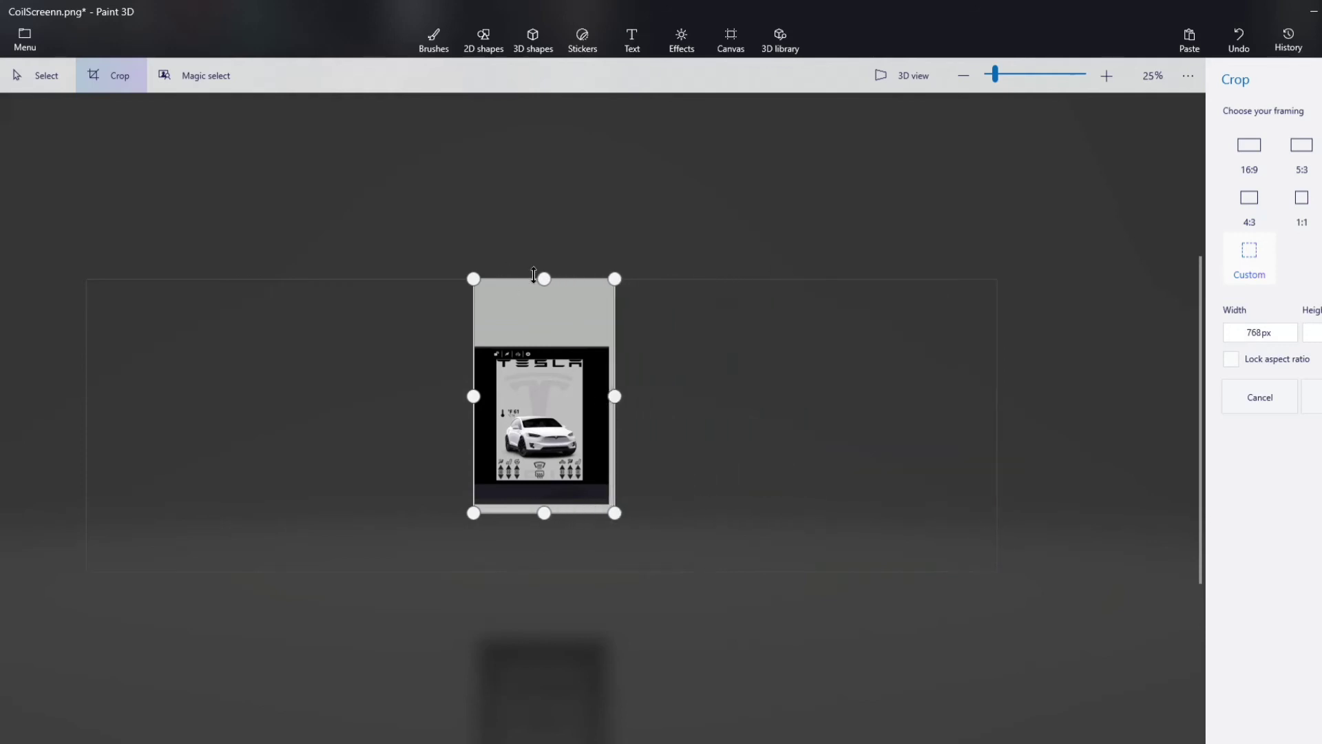
drag(534, 274, 534, 345)
- Tighten the crop frame's upper edge against the dark border of the dashboard screen
scroll(533, 344, up, 2)
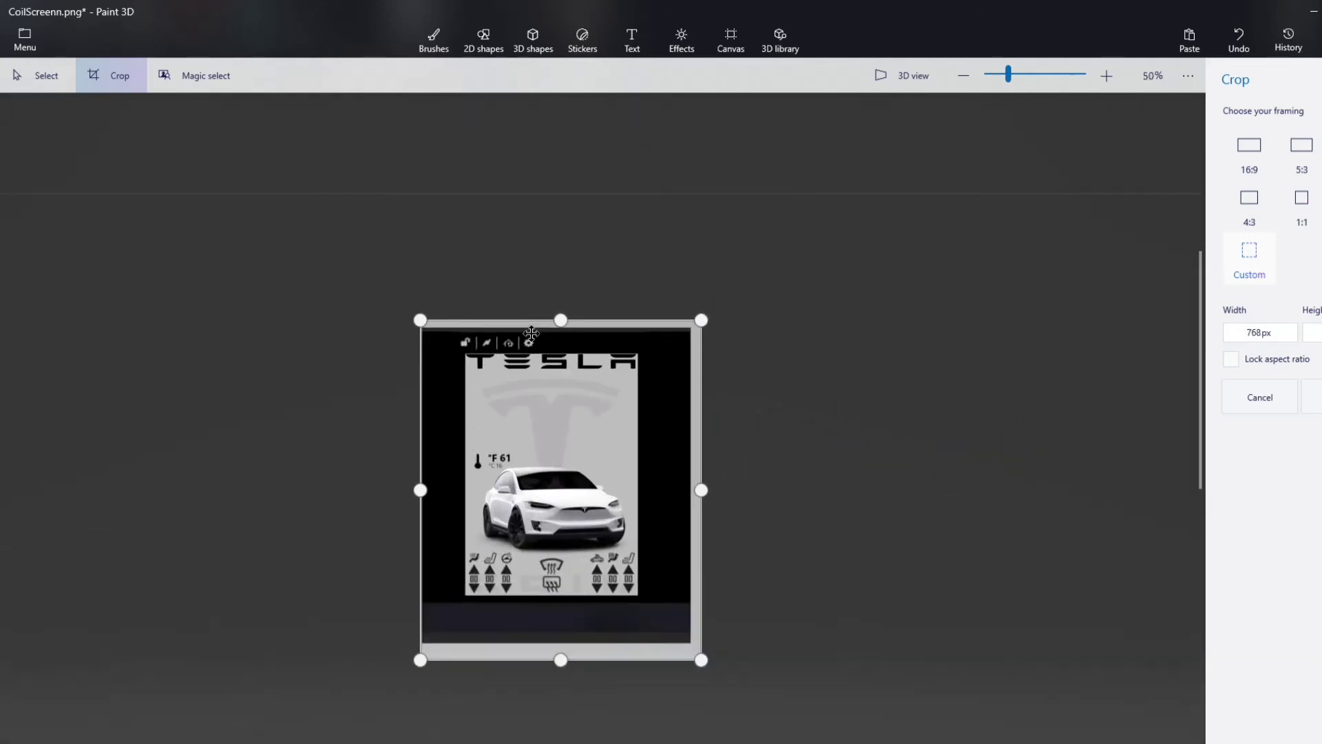
scroll(532, 333, up, 6)
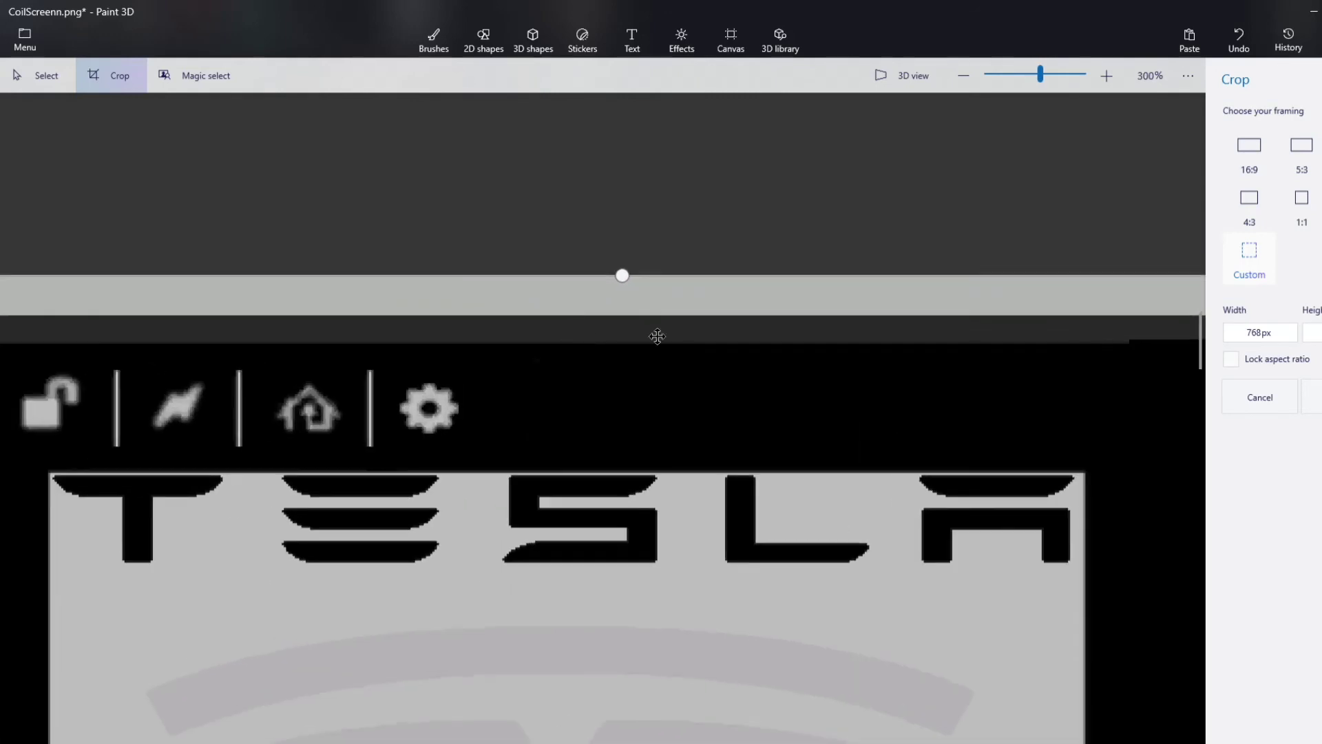
drag(616, 289, 624, 324)
scroll(624, 482, down, 5)
scroll(971, 671, down, 5)
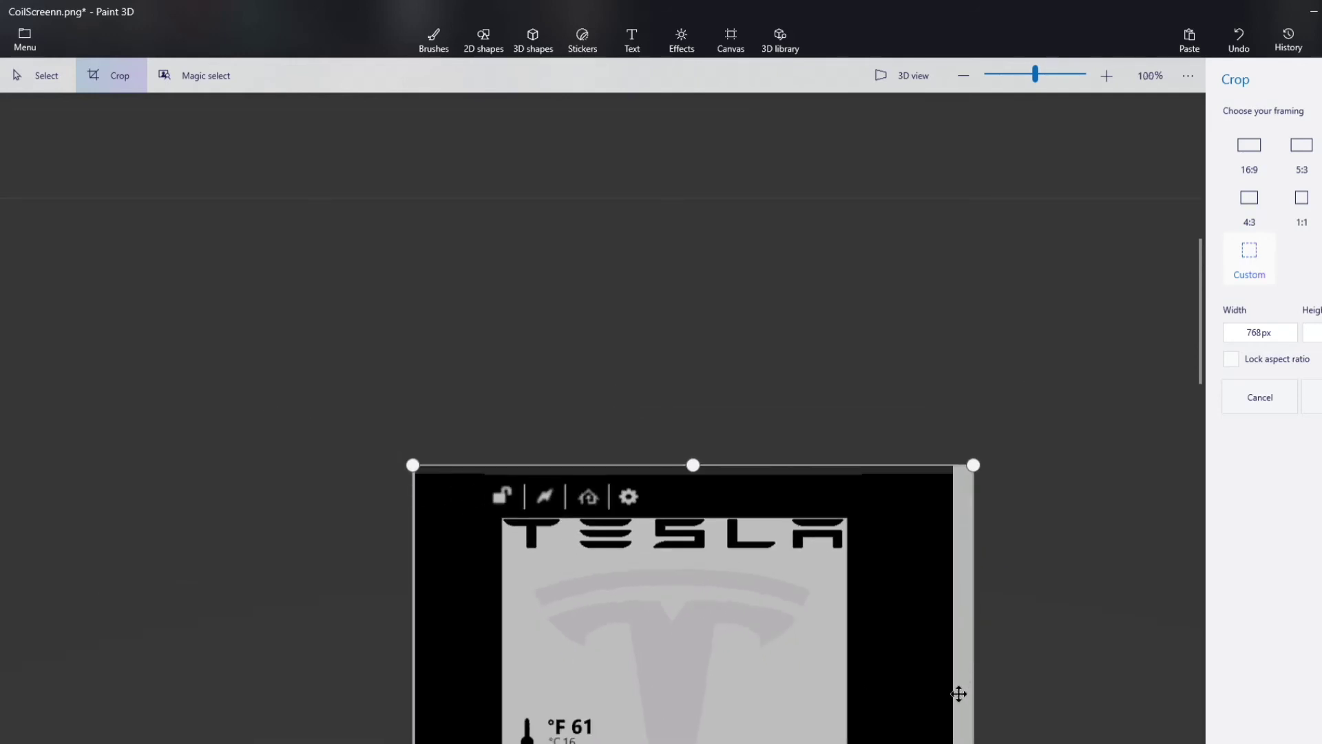
- Tighten the right and left sides of the crop frame against the black screen border, to a width of 738 px
scroll(974, 464, up, 5)
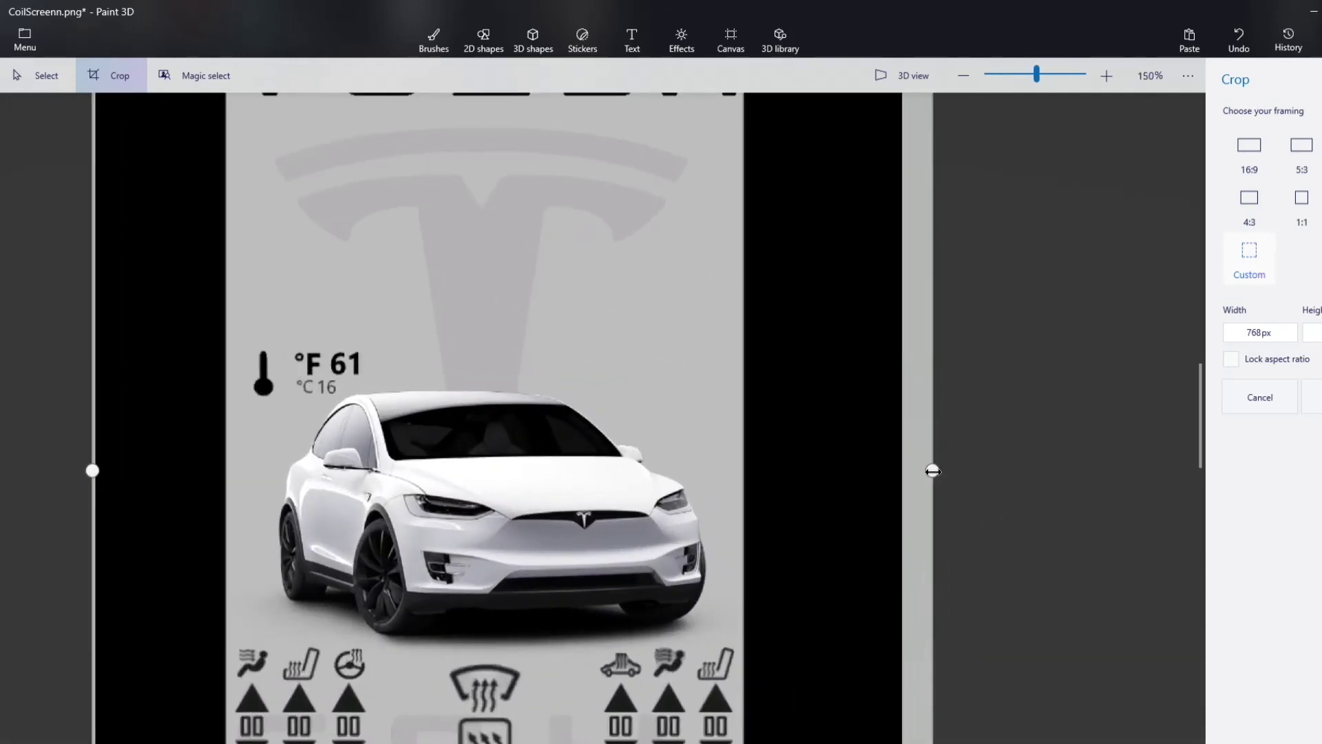
drag(932, 471, 902, 474)
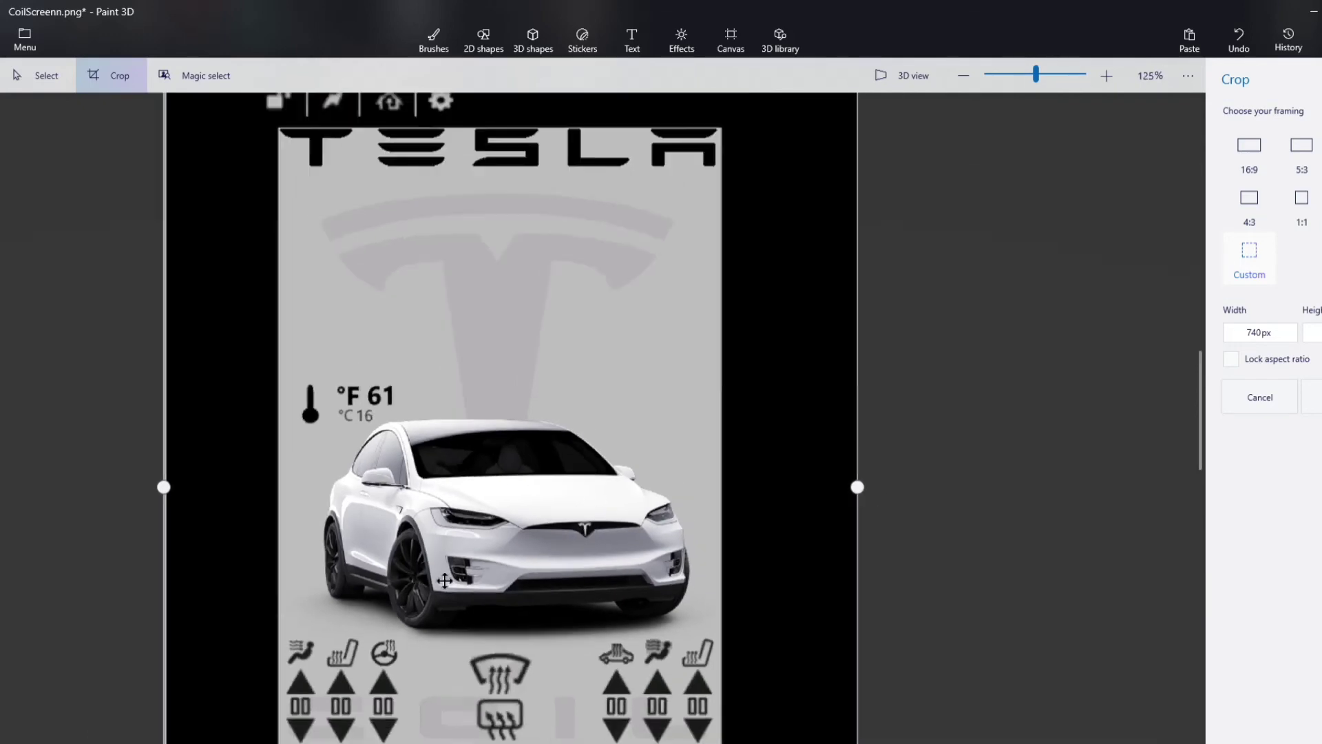
scroll(184, 495, up, 5)
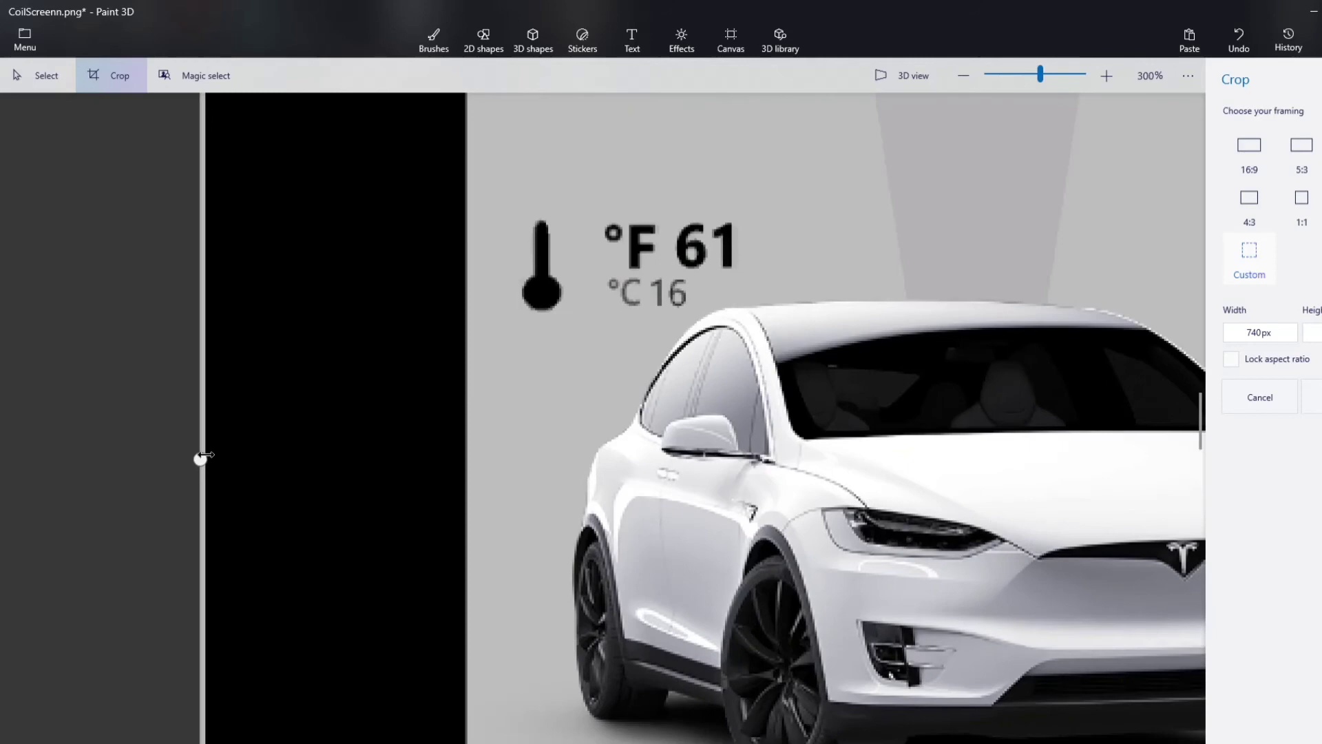
drag(201, 456, 205, 458)
scroll(656, 563, down, 5)
scroll(656, 563, down, 1)
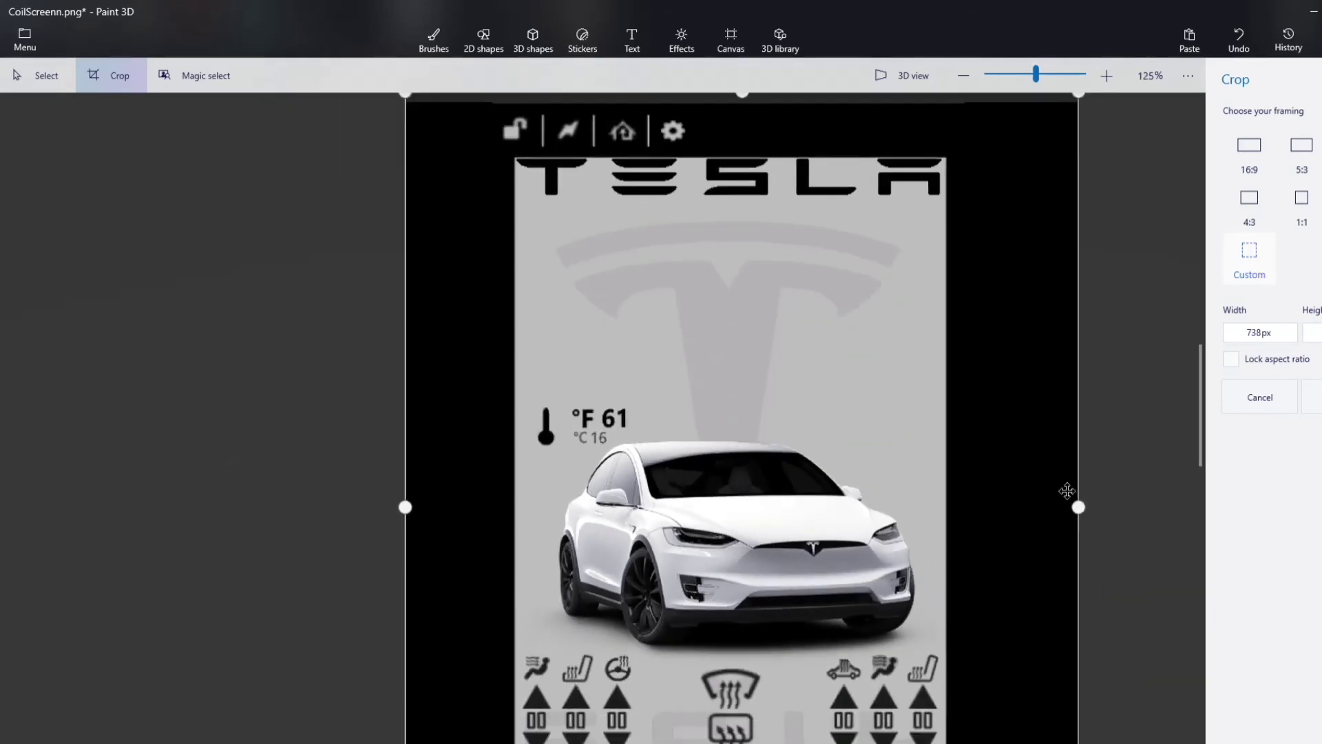
- Move the crop frame's right edge slightly outward to a width of 739 px and check the left edge up close
scroll(1068, 493, up, 8)
scroll(1068, 528, up, 4)
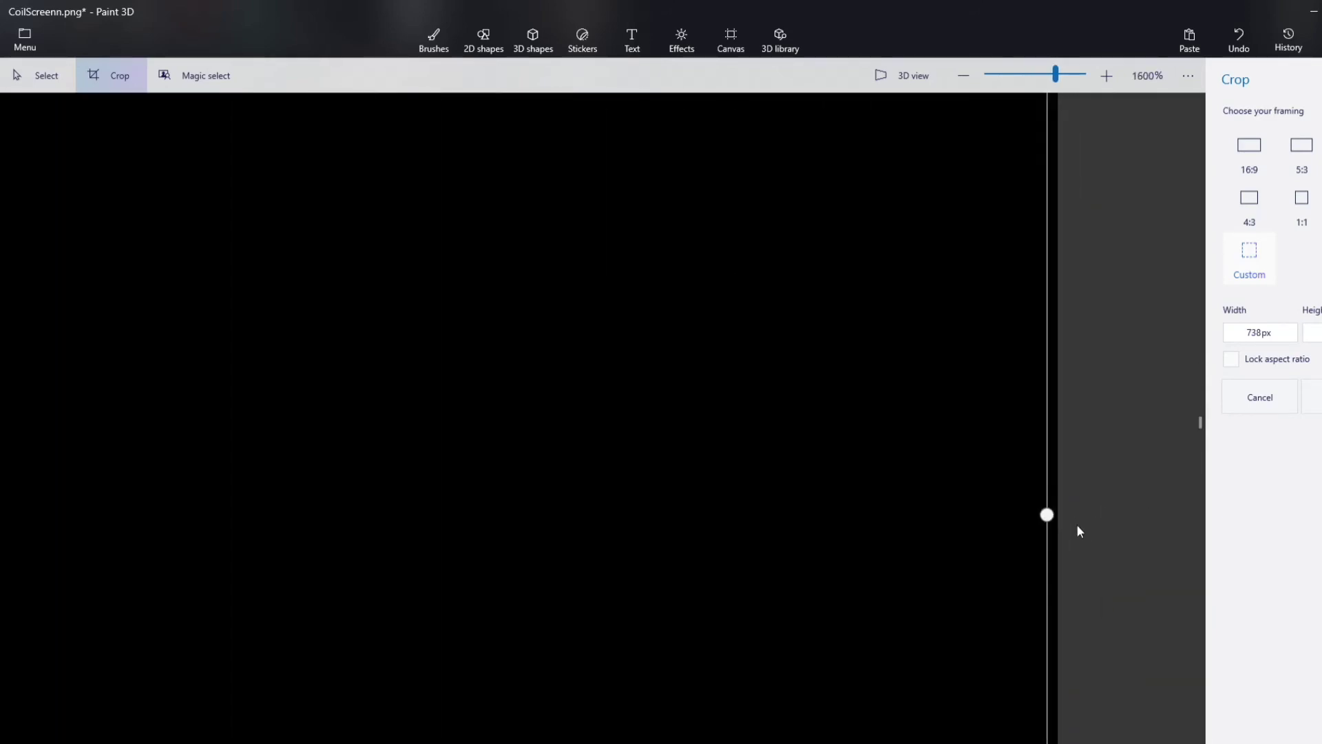
drag(1017, 511, 1039, 511)
scroll(999, 537, down, 6)
scroll(331, 502, down, 7)
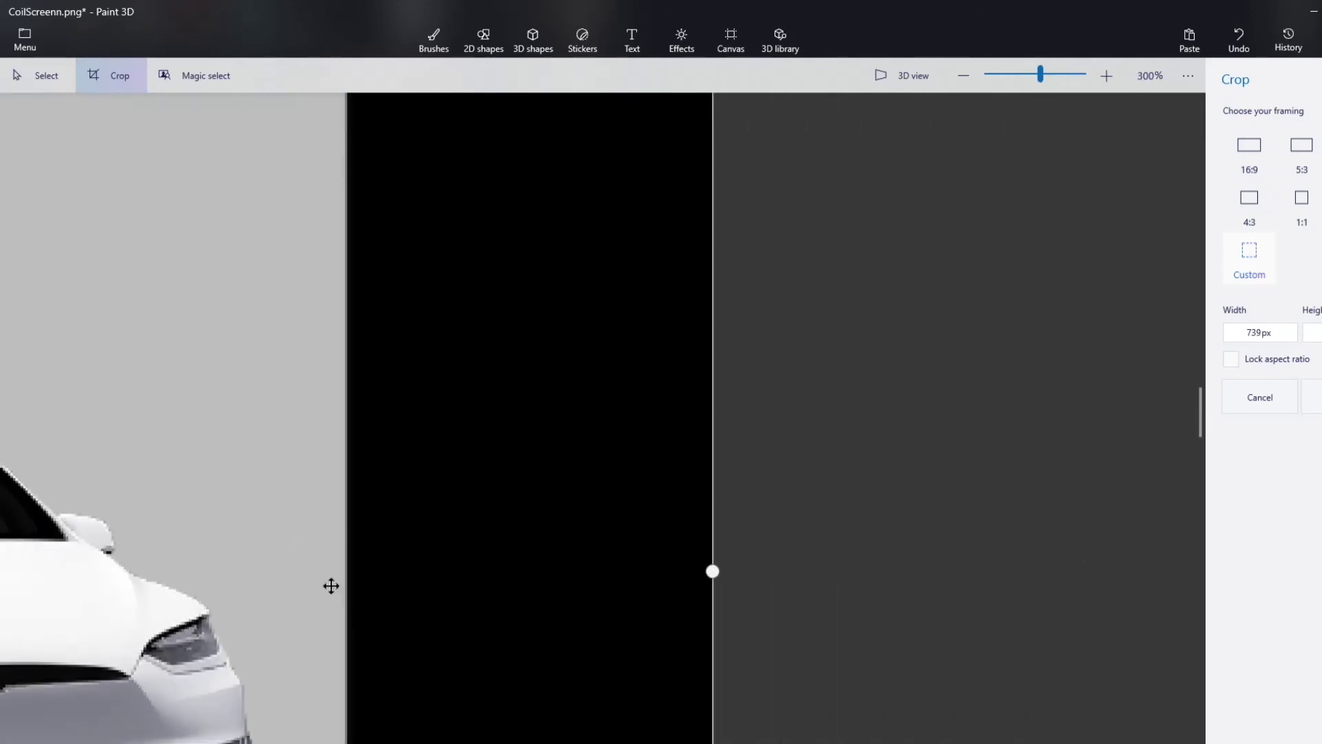
scroll(132, 582, down, 3)
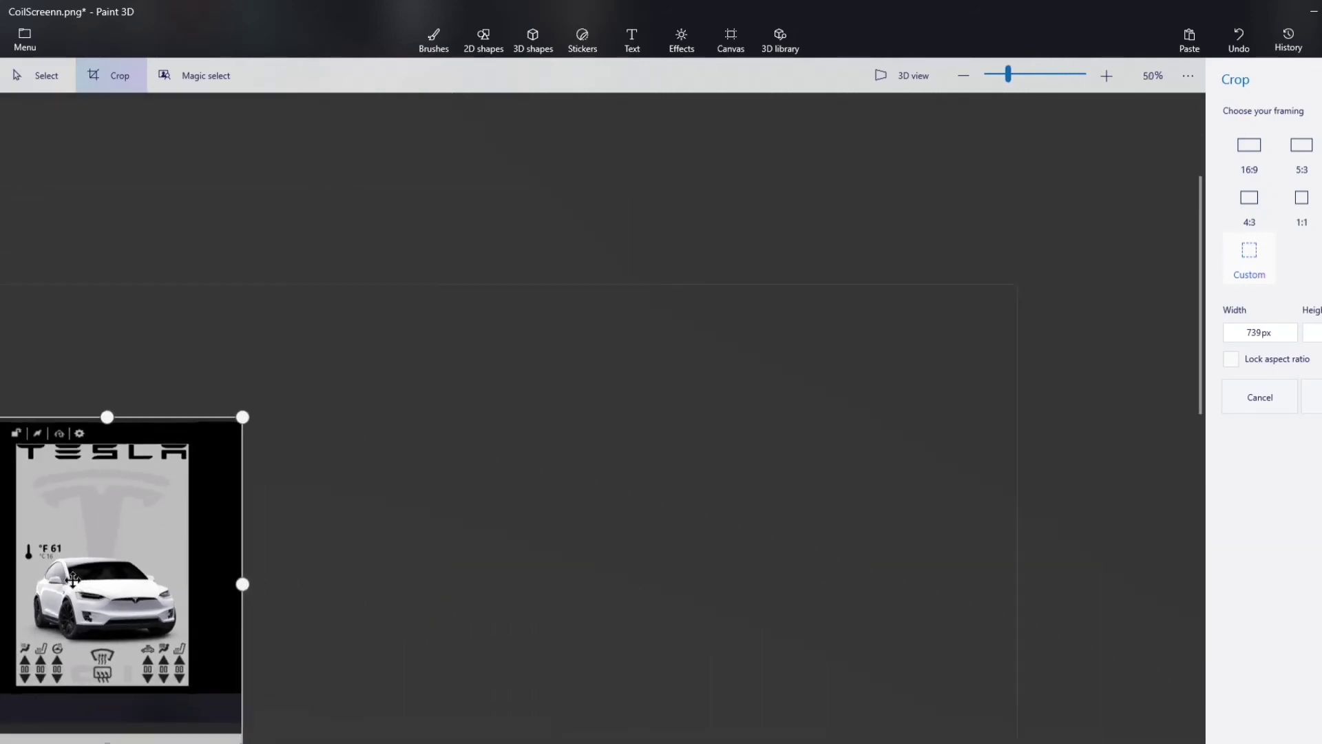
scroll(209, 448, up, 2)
scroll(227, 434, up, 8)
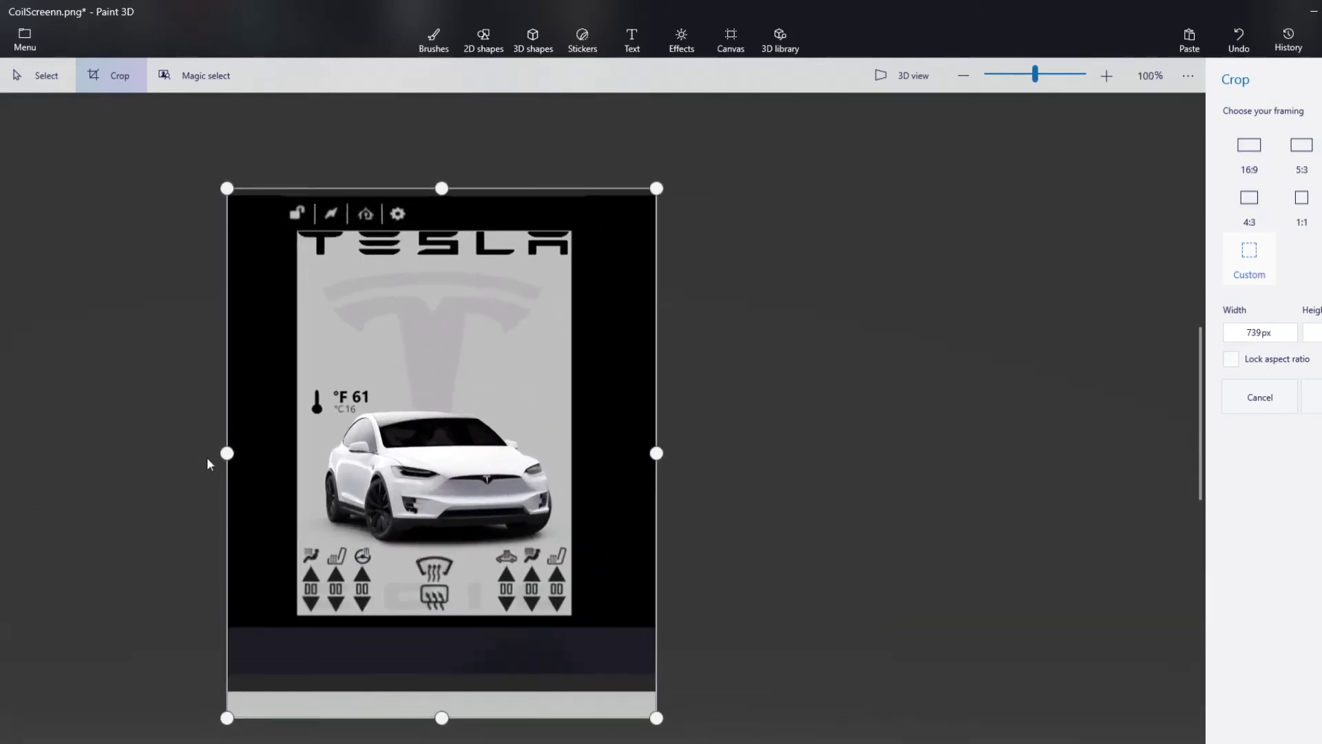
scroll(234, 447, down, 4)
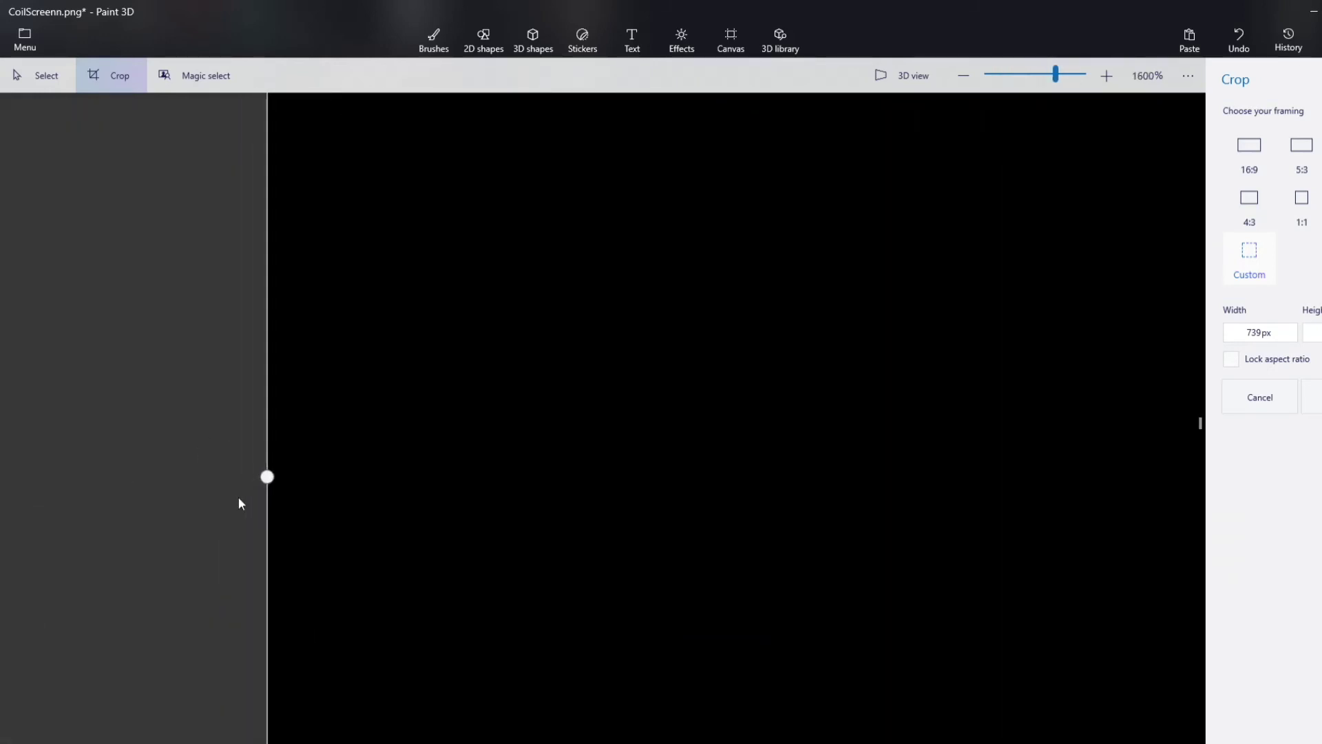
scroll(368, 567, down, 5)
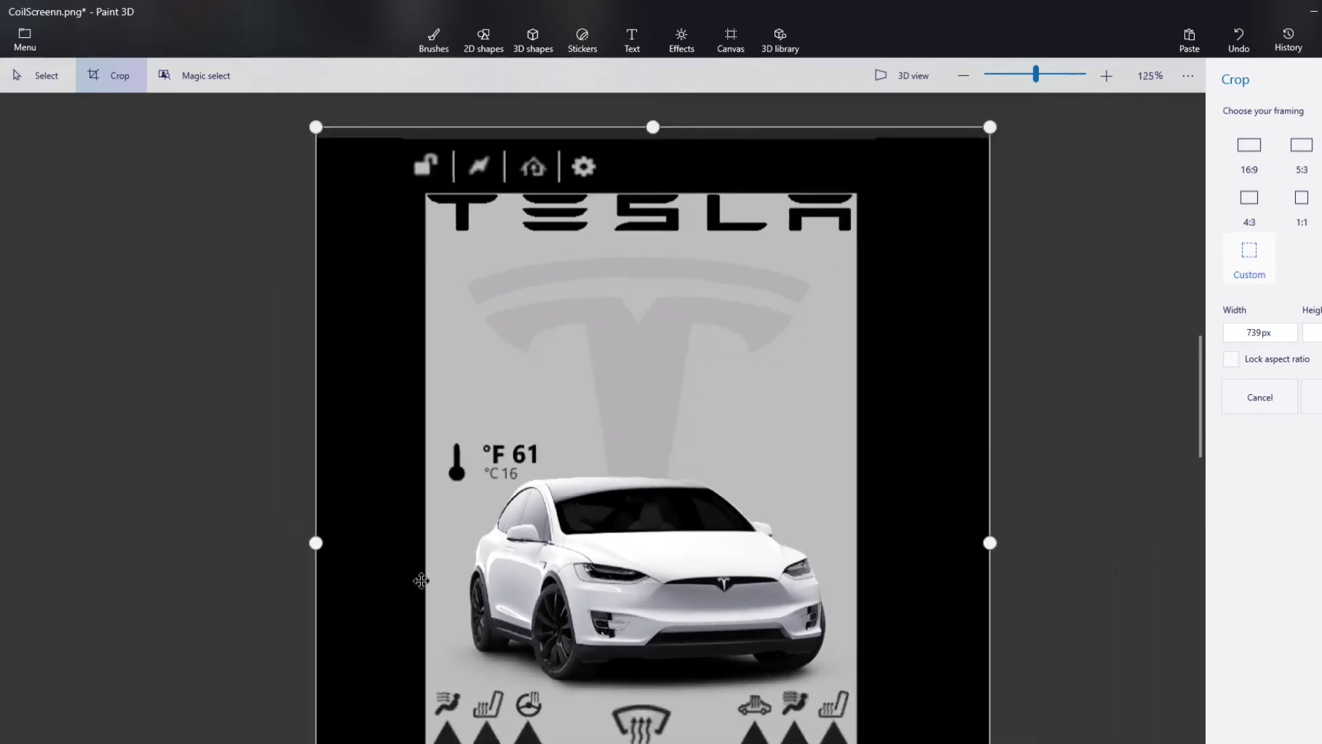
- Raise the crop frame's lower edge to exclude the light grey strip and apply the crop at 739 by 866 px
scroll(558, 571, up, 5)
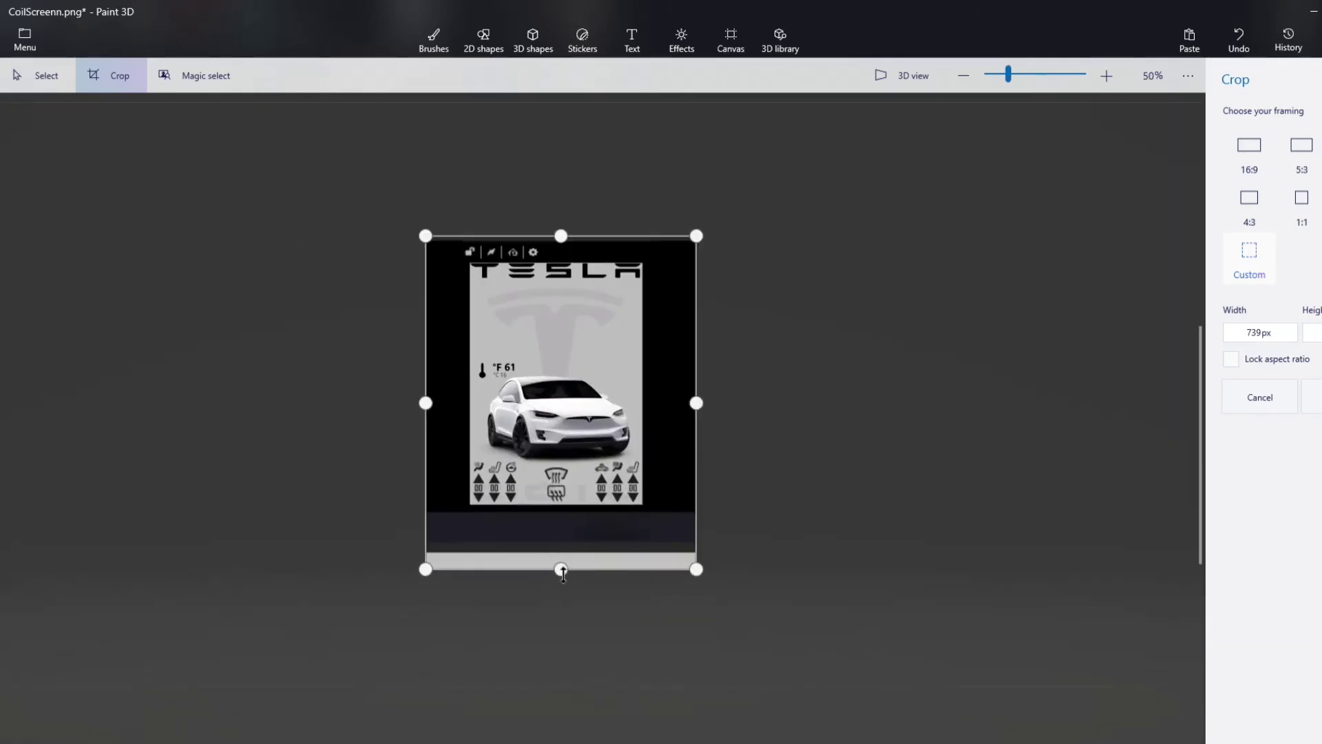
scroll(554, 554, up, 1)
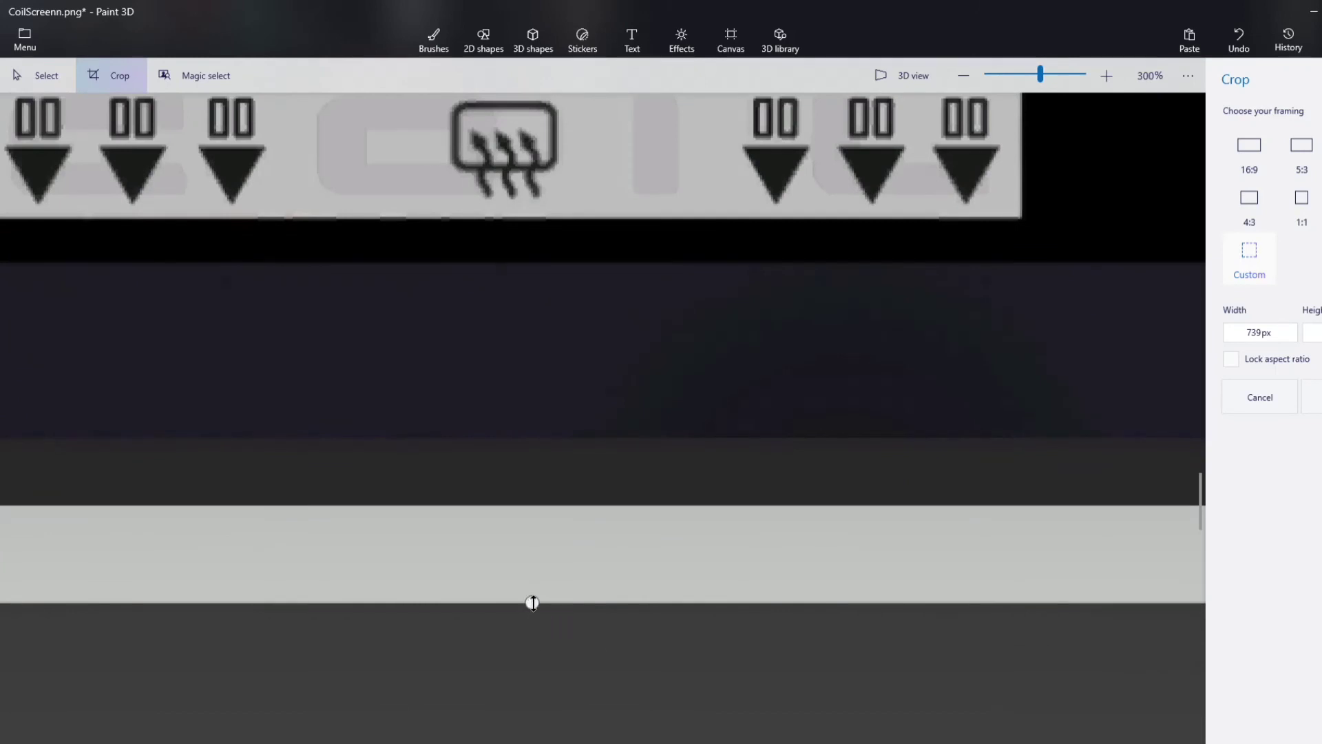
drag(533, 603, 584, 506)
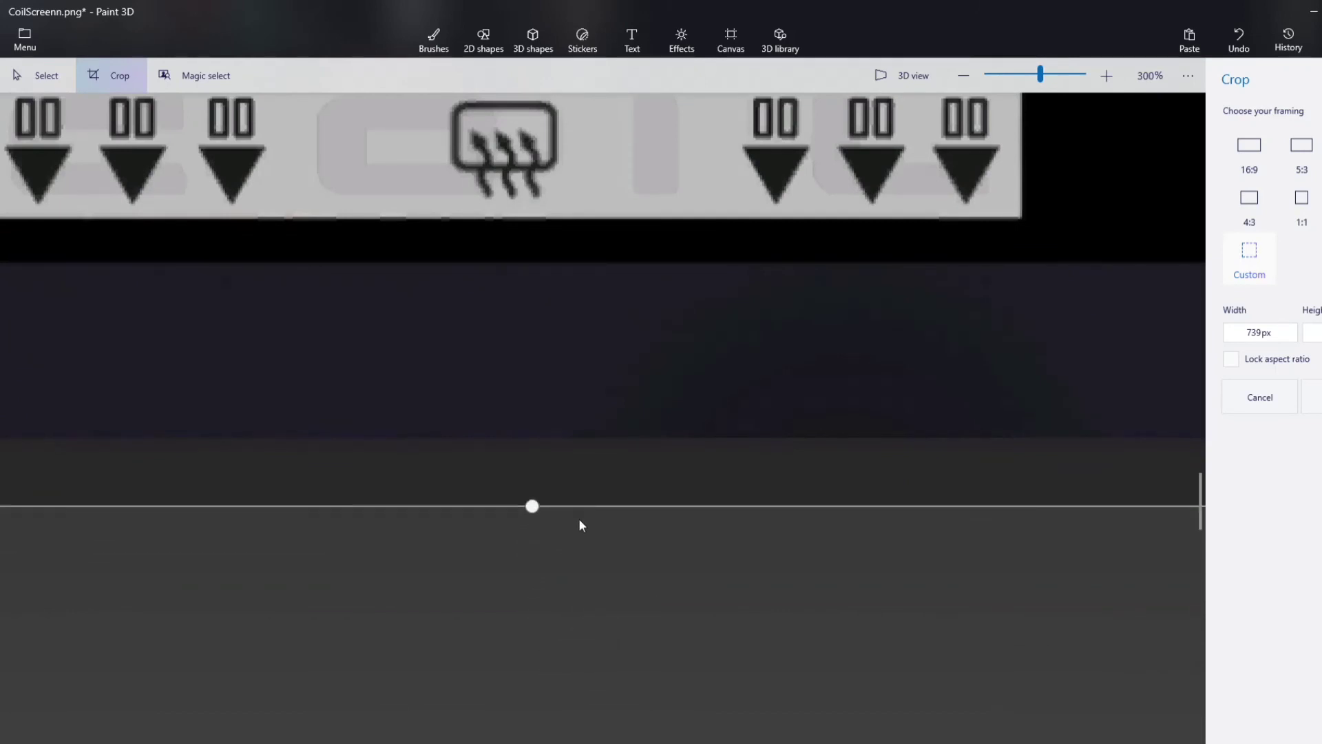
scroll(580, 525, down, 6)
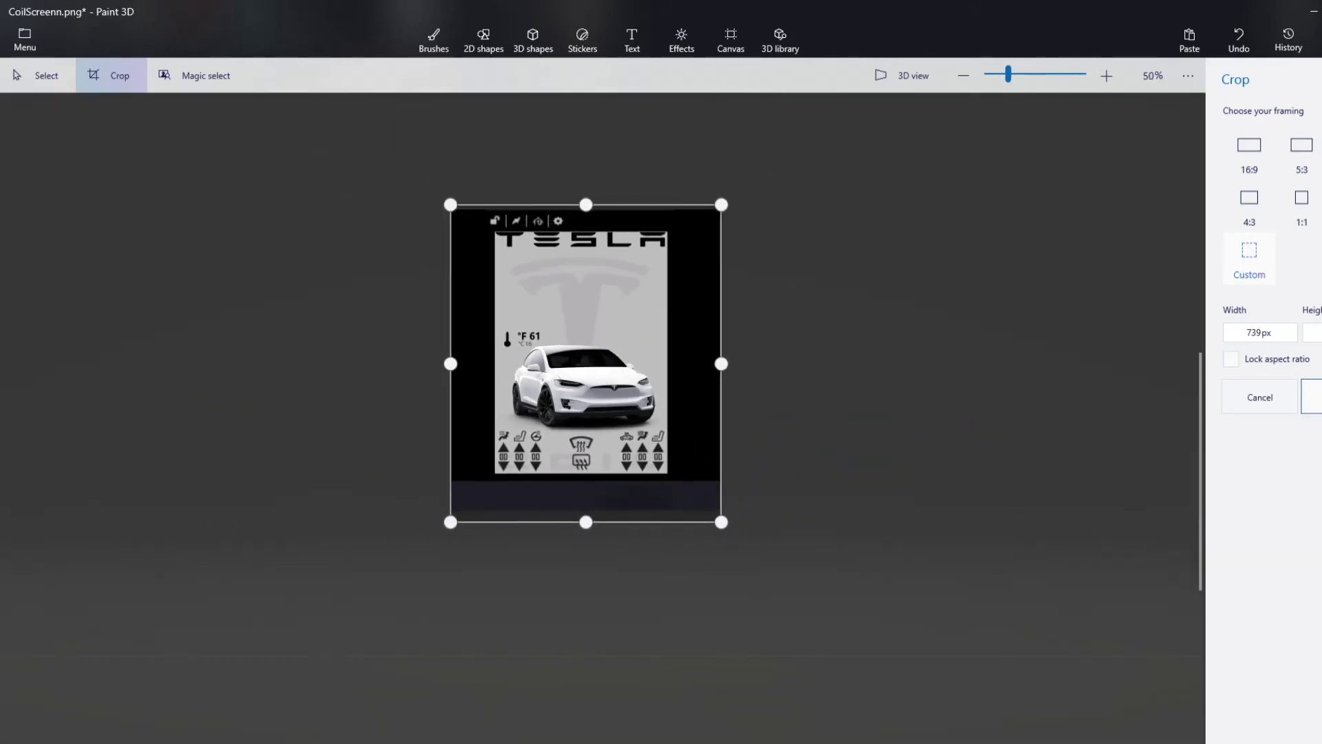
click(1311, 402)
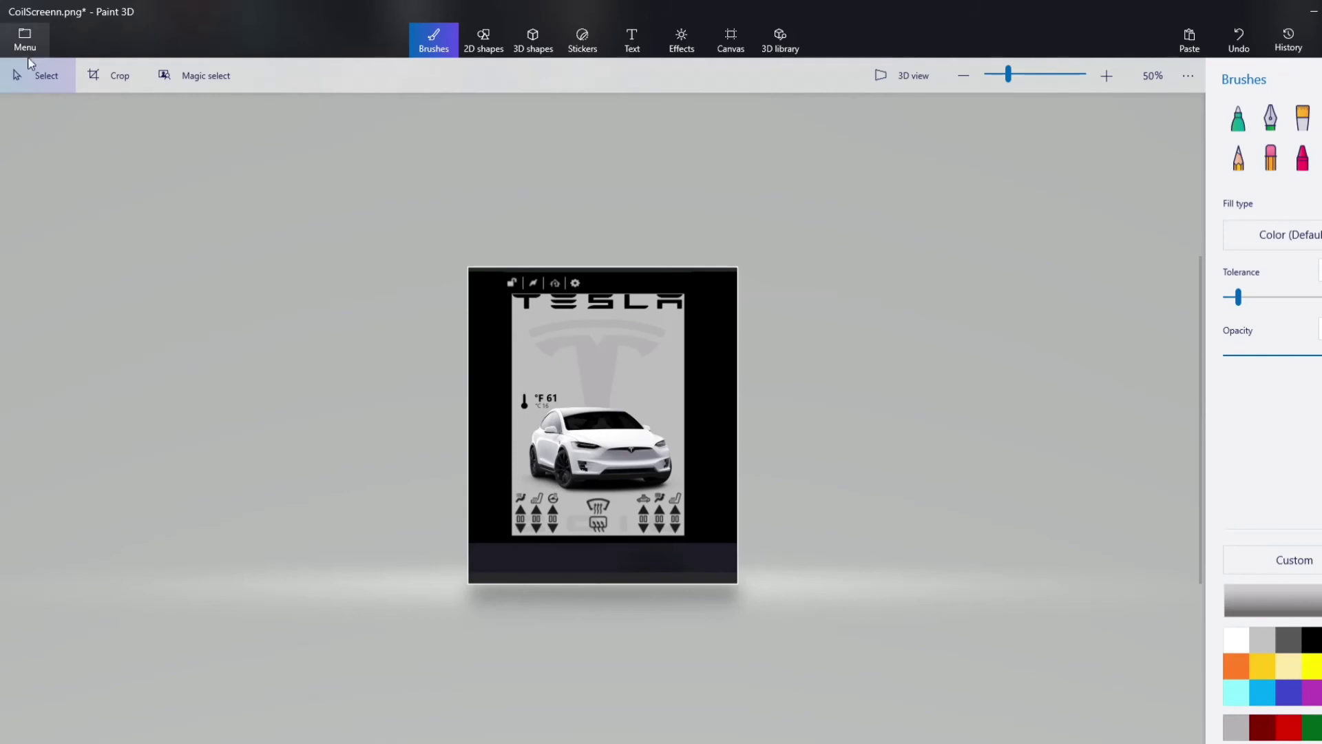
- Save the cropped CoilScreenn image and close the image editor
click(26, 38)
click(100, 186)
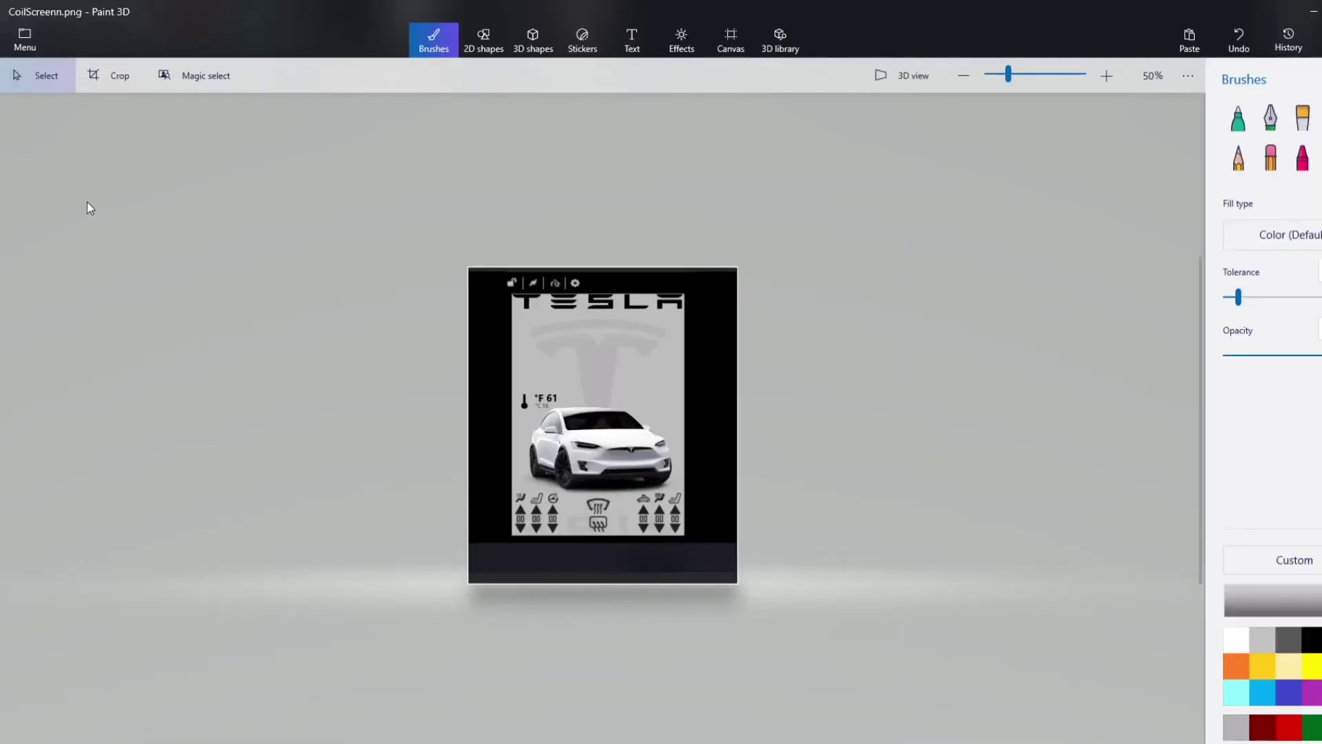
key(alt+F4)
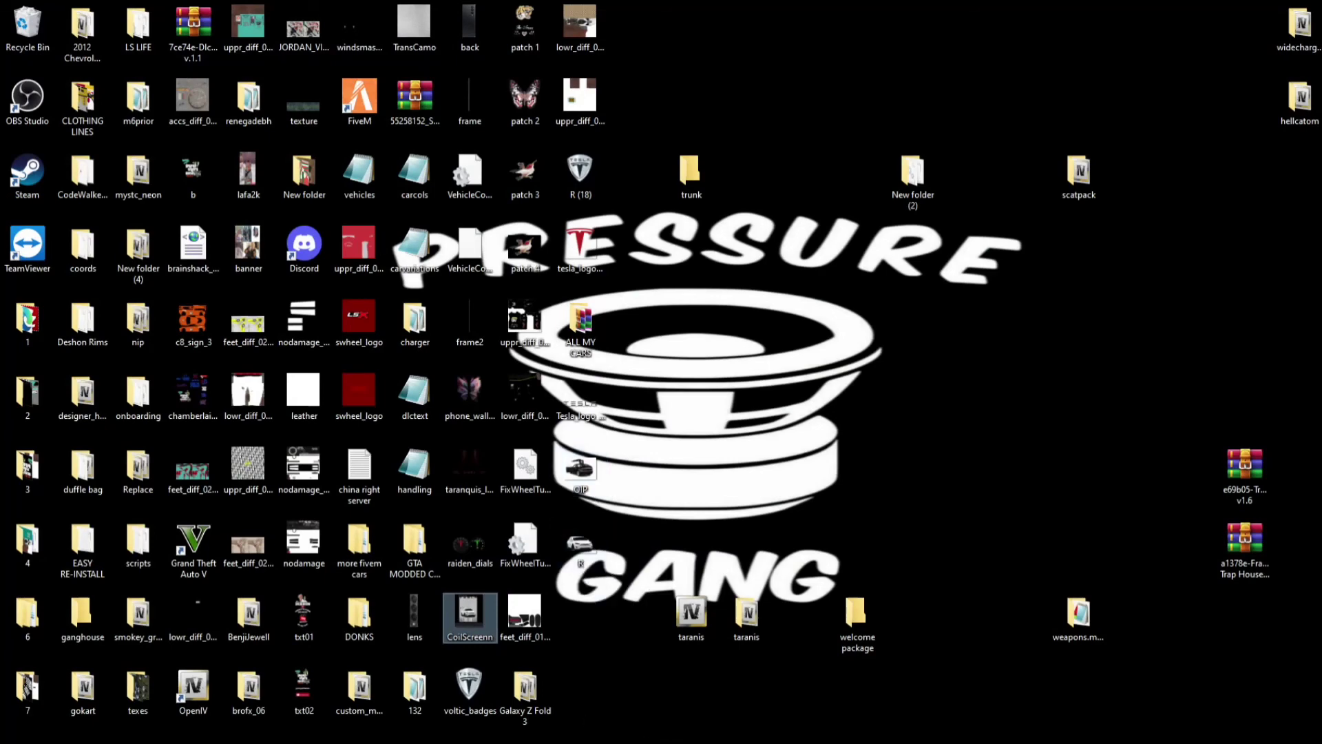
- Switch to OpenIV, open taranis.ytd and replace its CoilScreenn texture with the edited CoilScreenn image from the Desktop
click(659, 712)
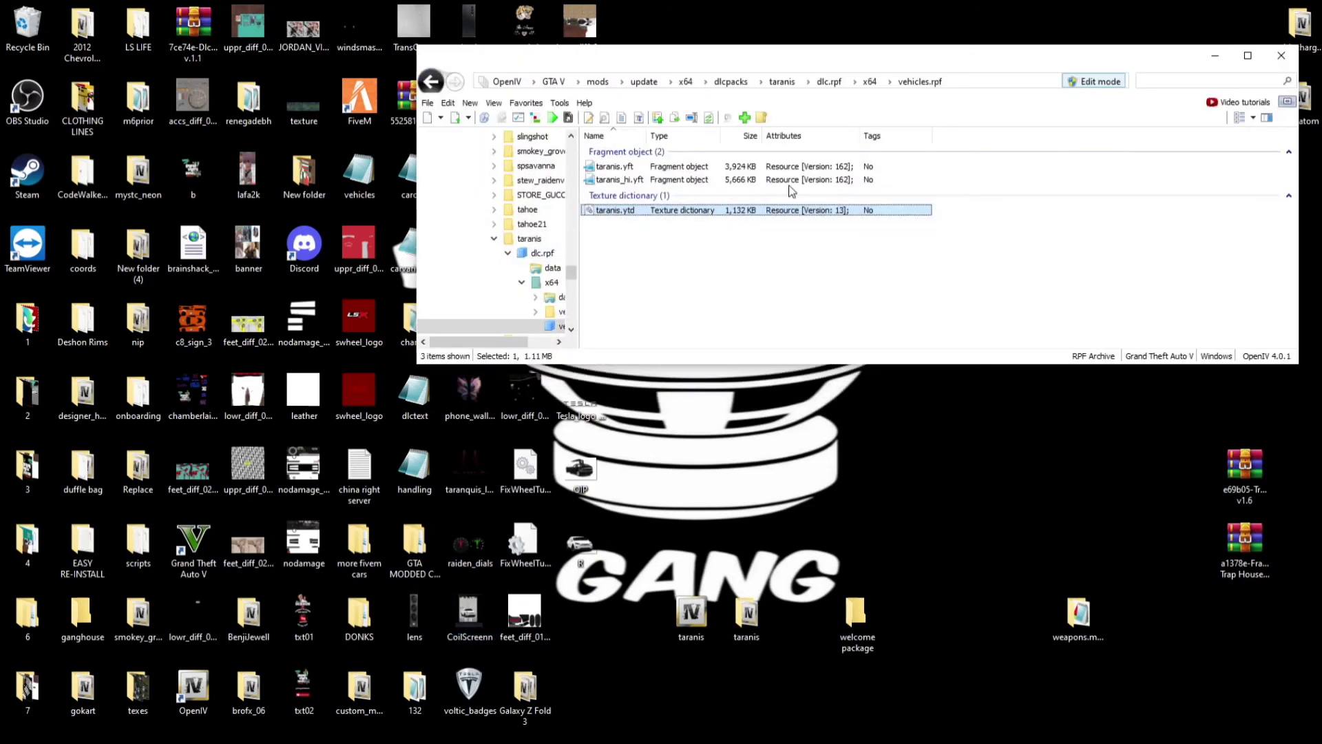
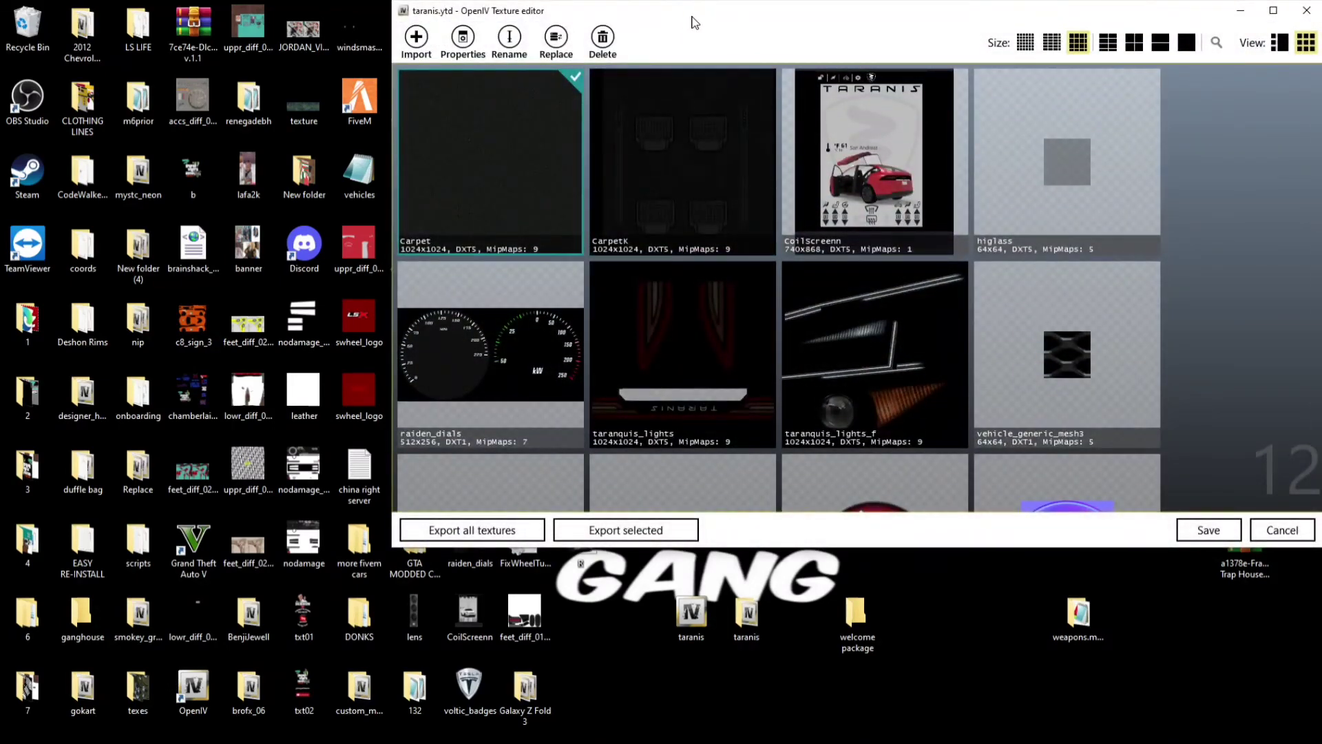
right_click(873, 142)
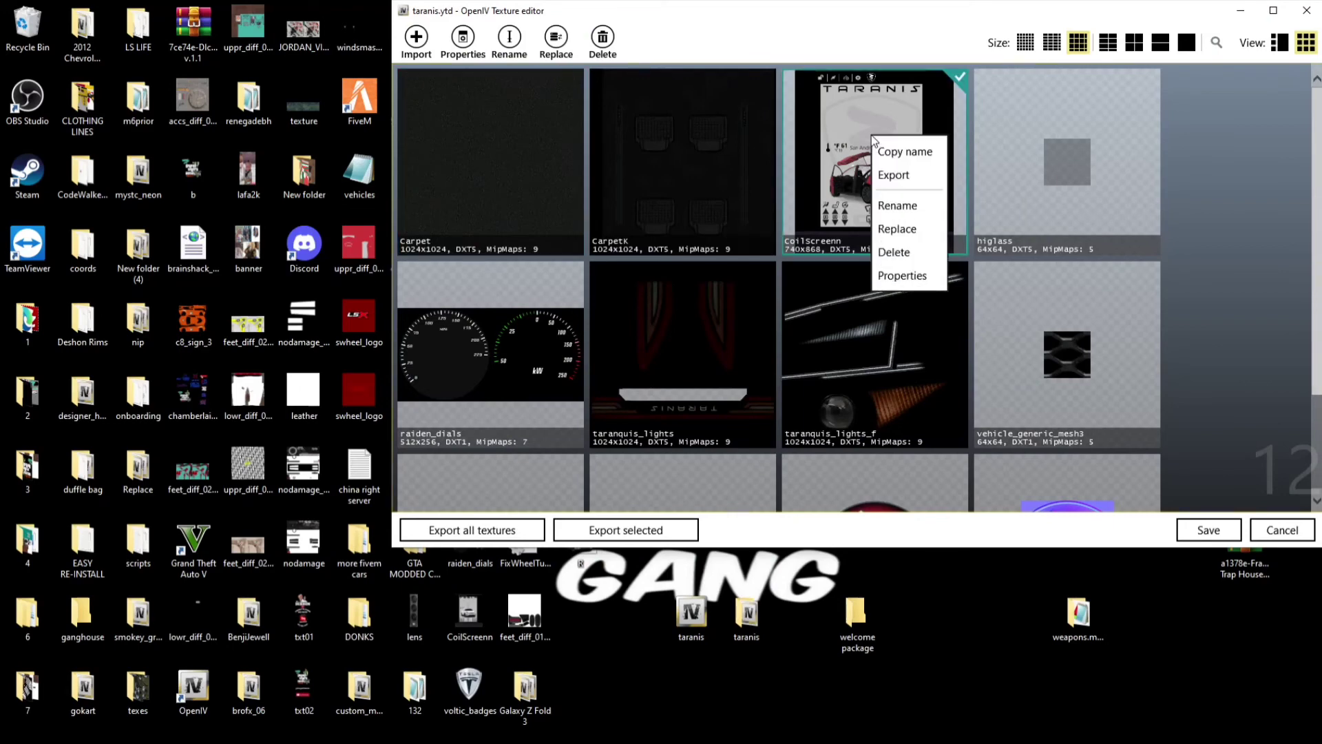
click(909, 235)
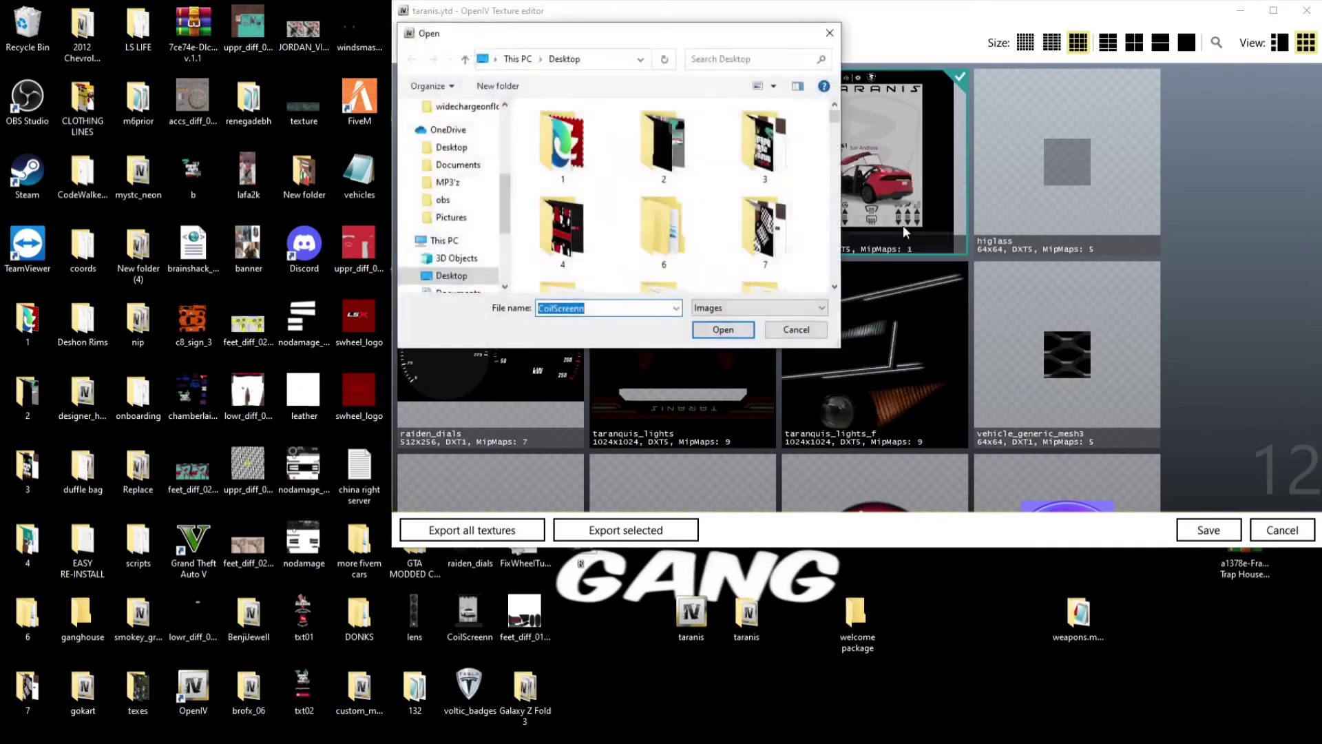
scroll(462, 207, up, 5)
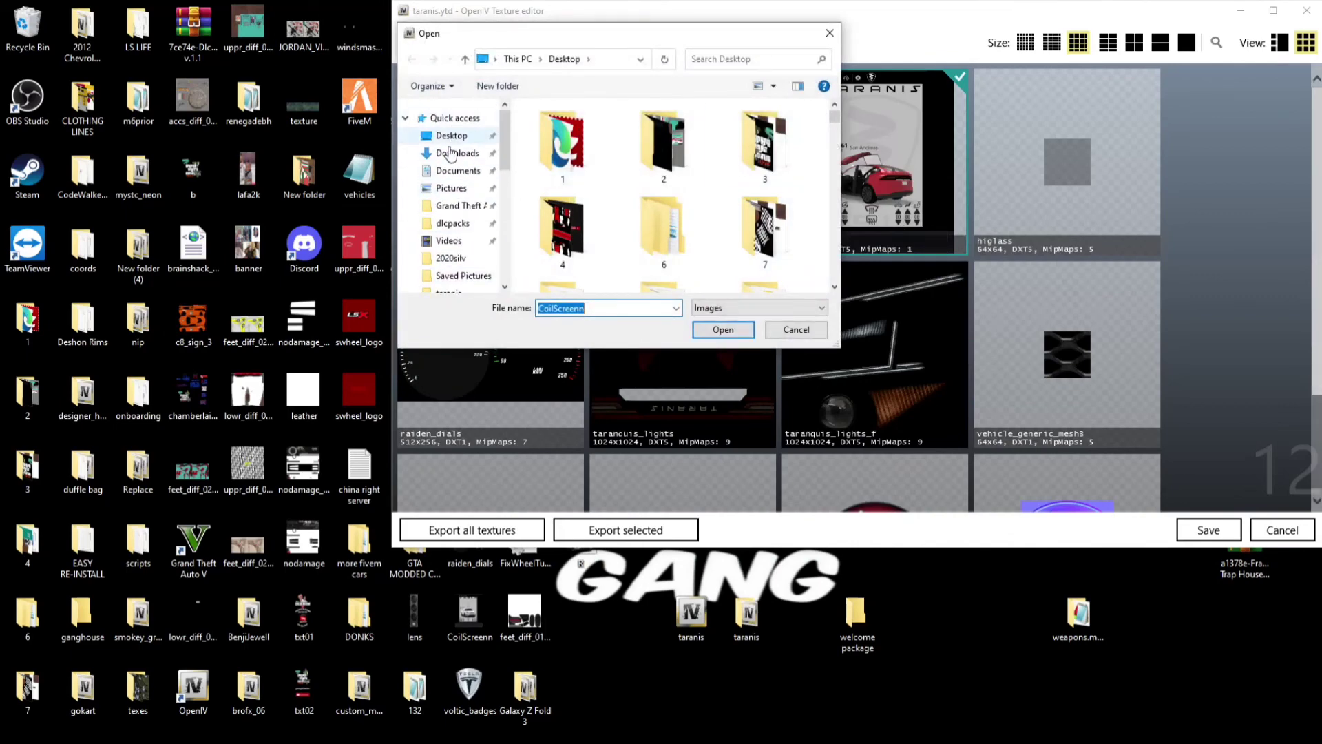
click(452, 137)
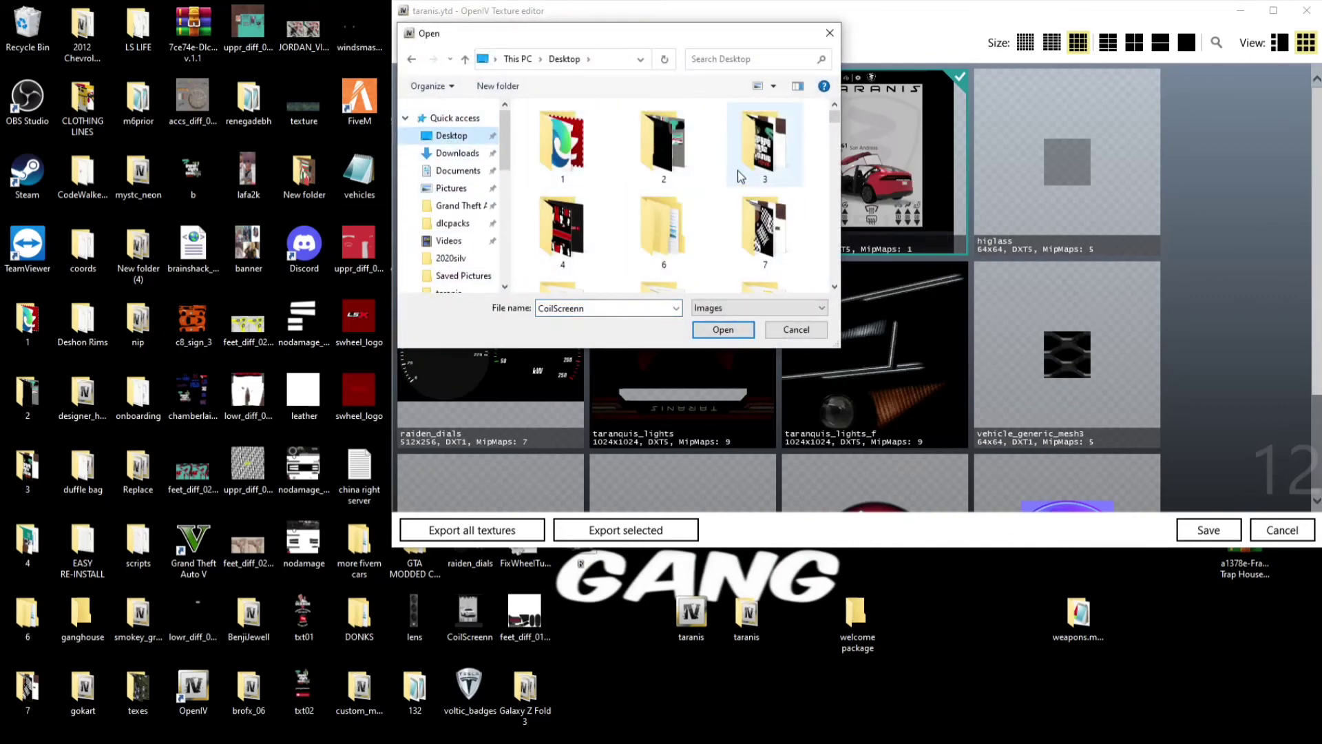
scroll(735, 188, down, 2)
scroll(736, 193, down, 10)
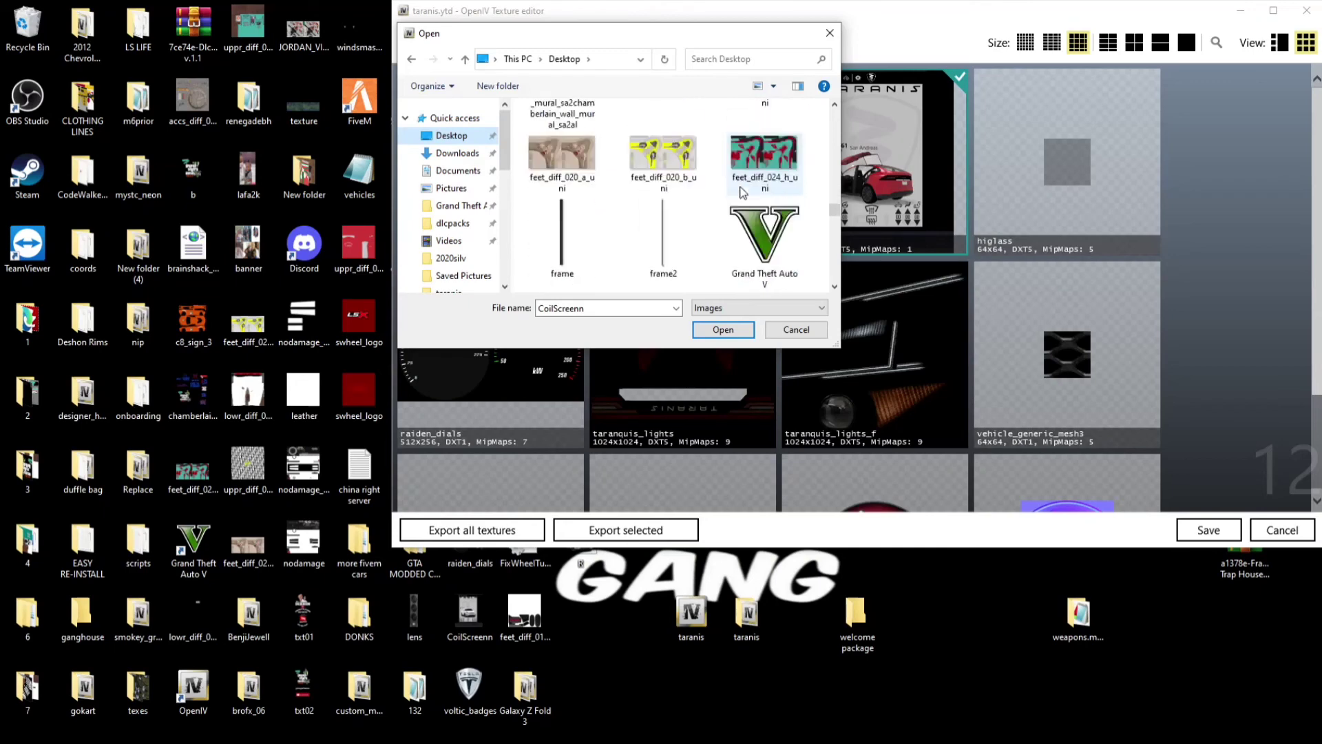
scroll(740, 199, down, 8)
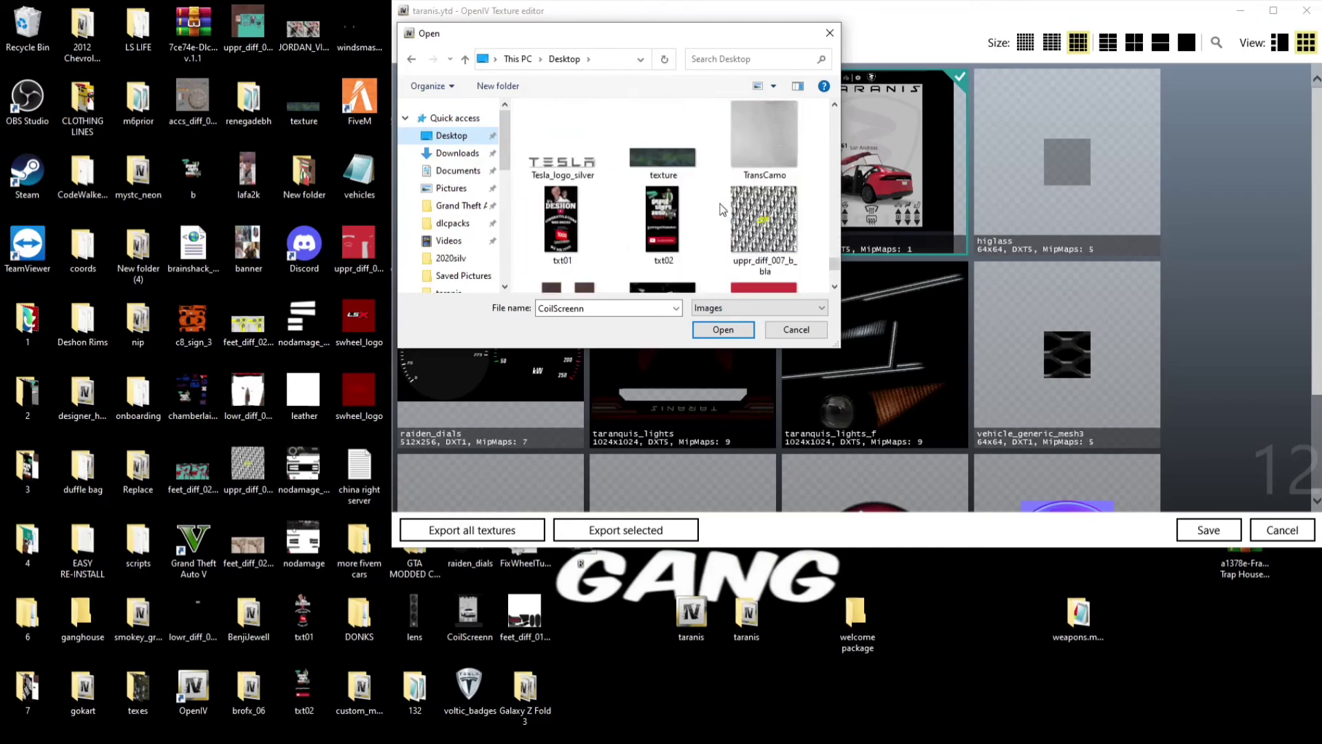
scroll(716, 210, up, 2)
scroll(716, 210, up, 3)
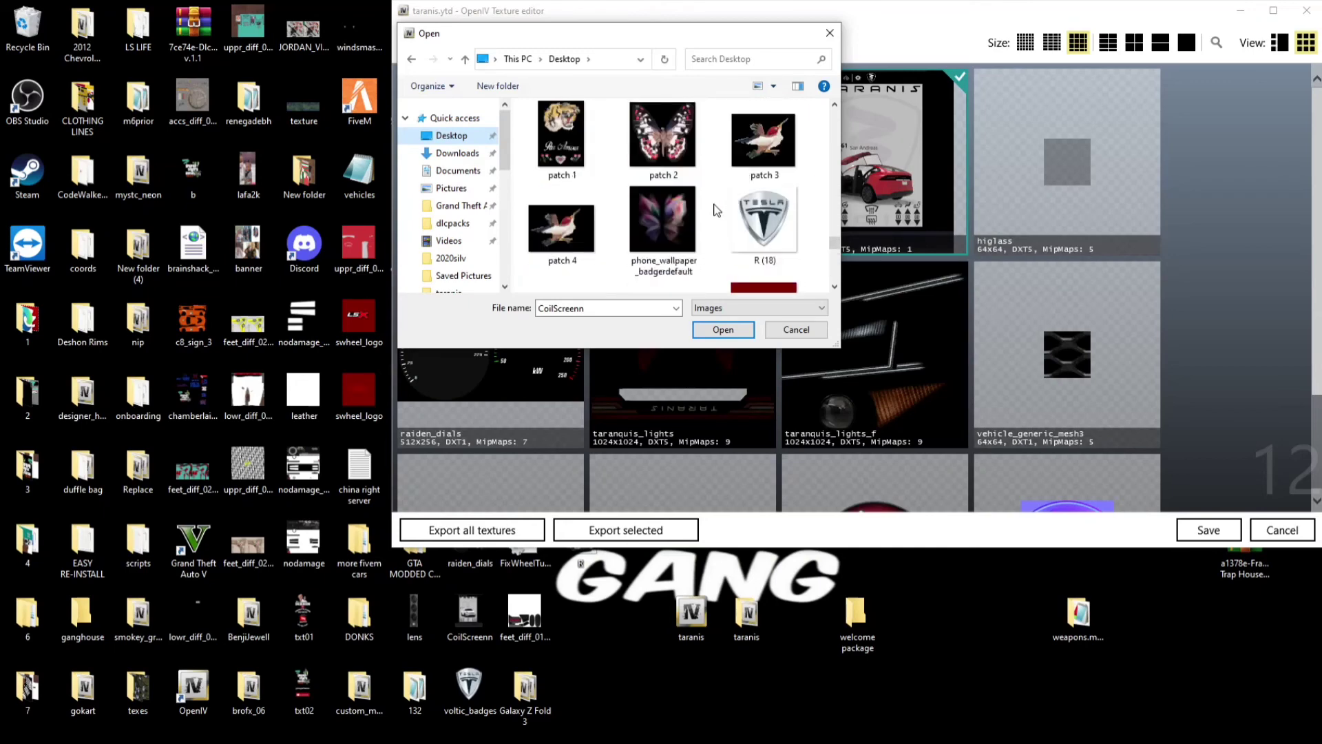
scroll(716, 210, up, 6)
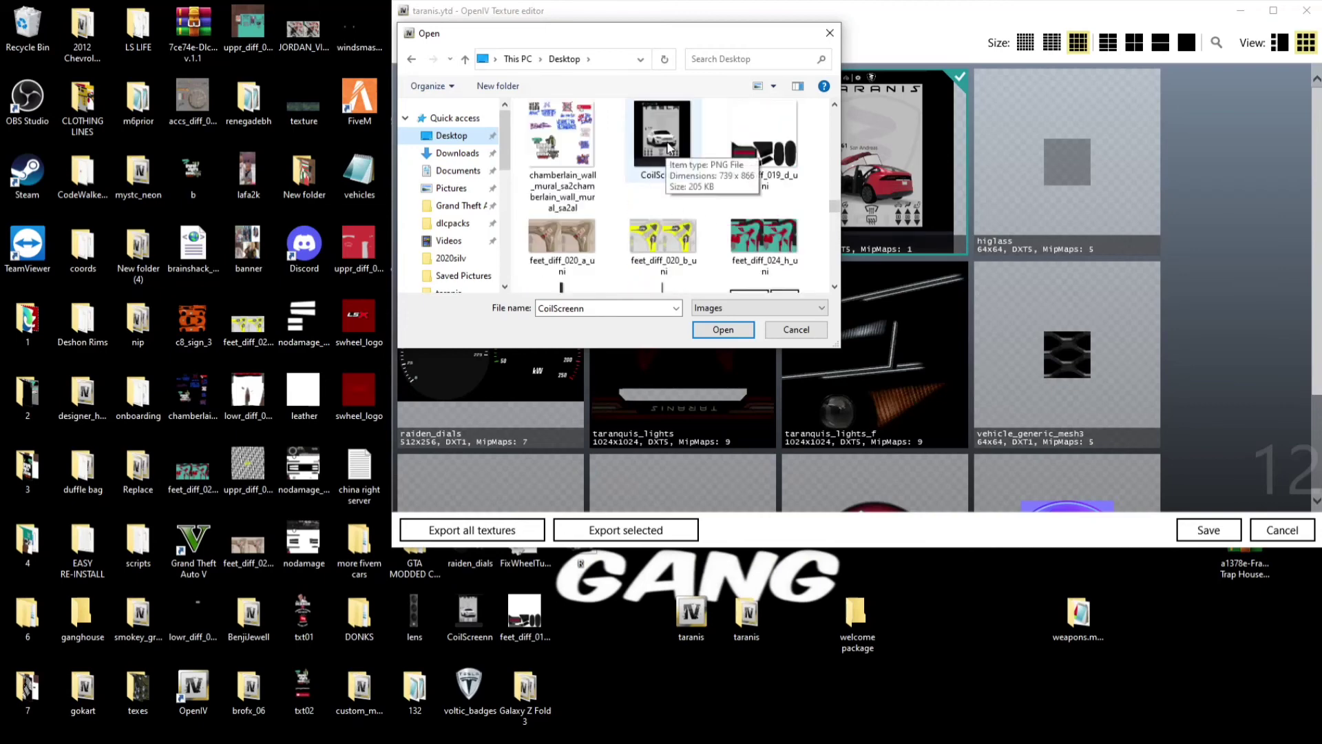
click(662, 148)
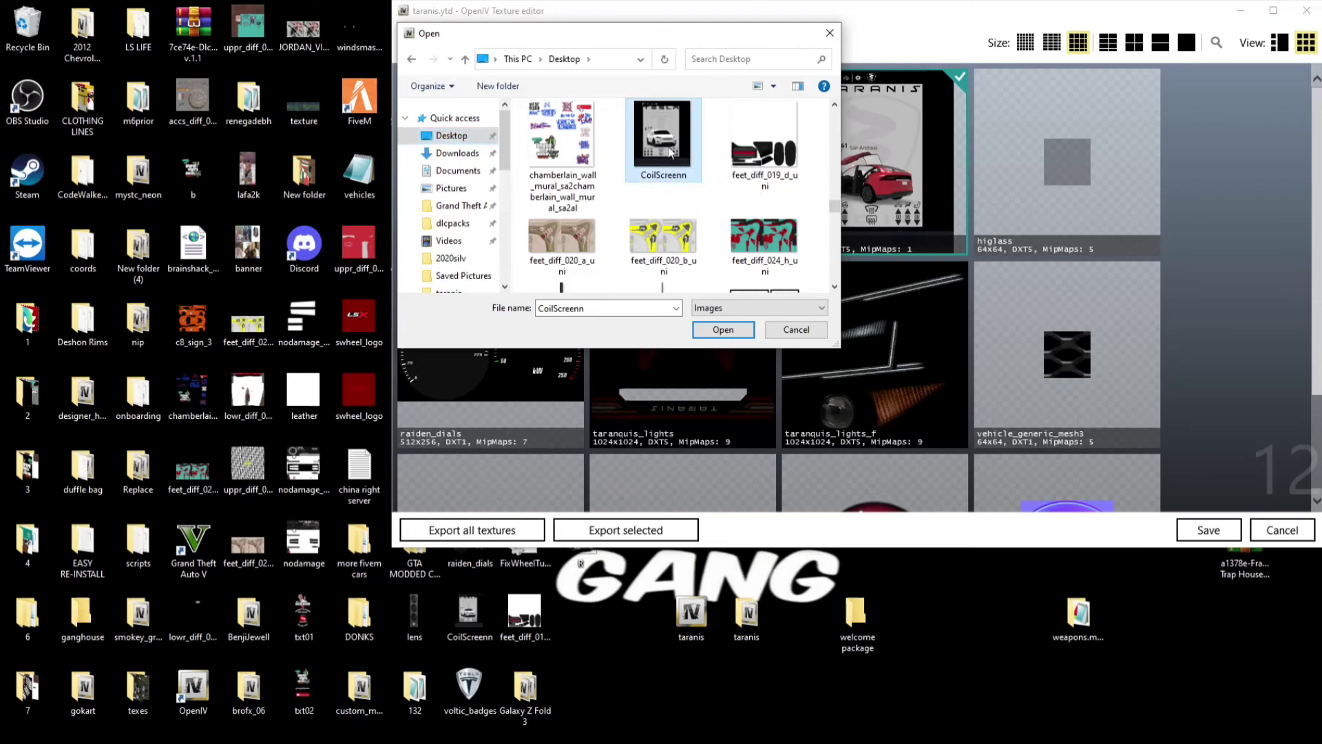
click(708, 329)
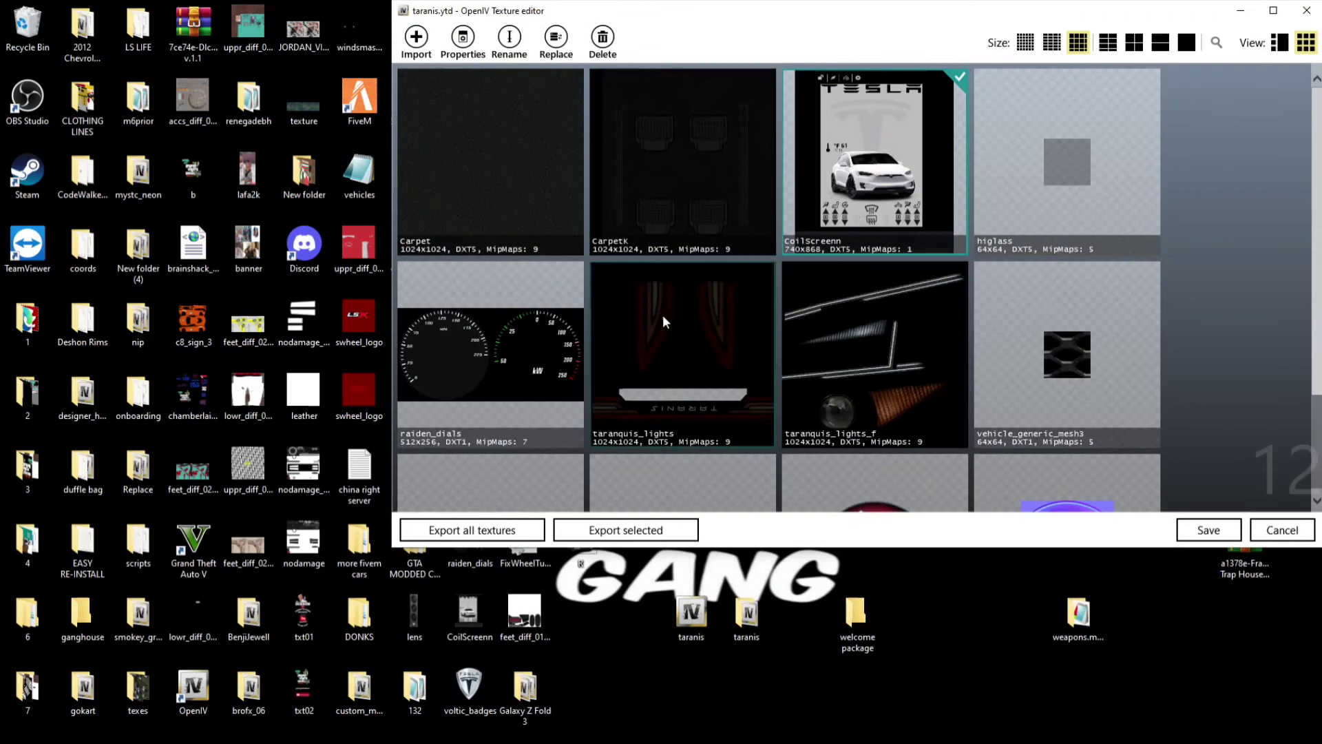
- Replace the raiden_dials texture with the raiden_dials image from the Desktop that carries the Tesla logos
right_click(488, 350)
click(523, 441)
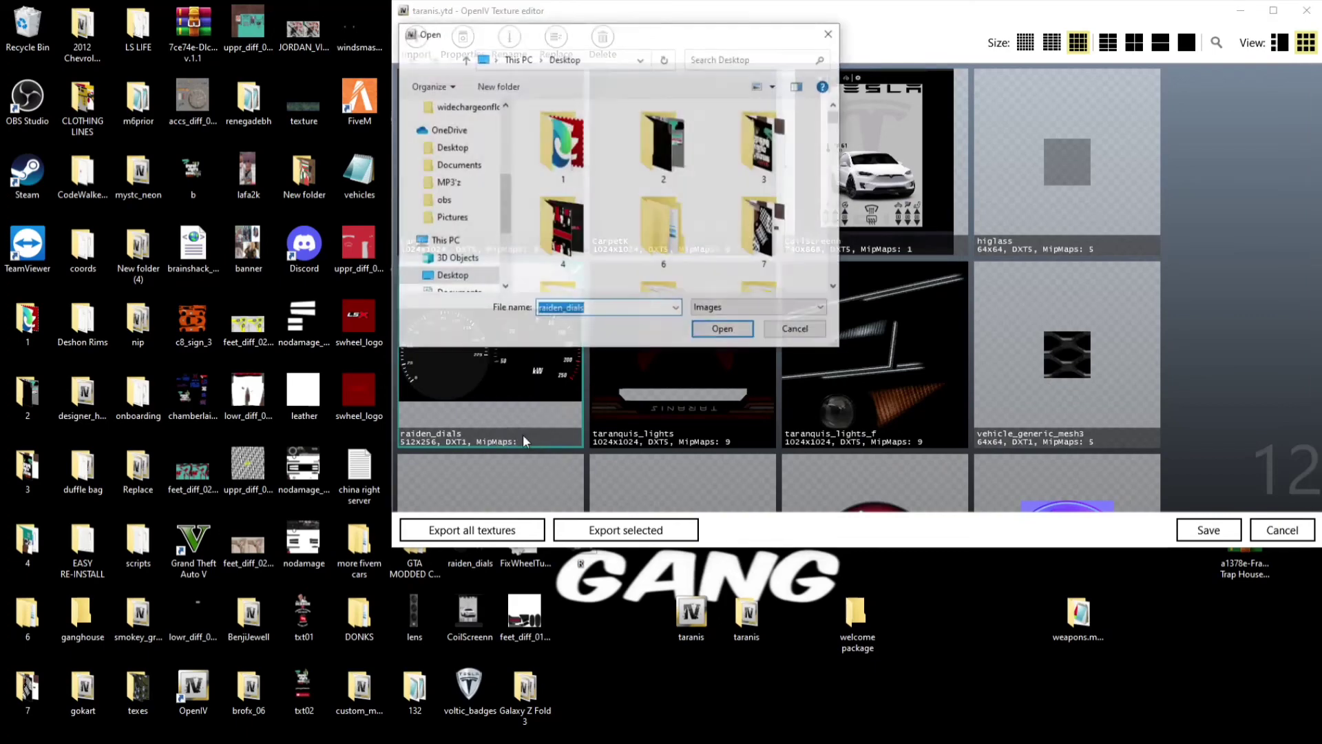
scroll(674, 222, down, 6)
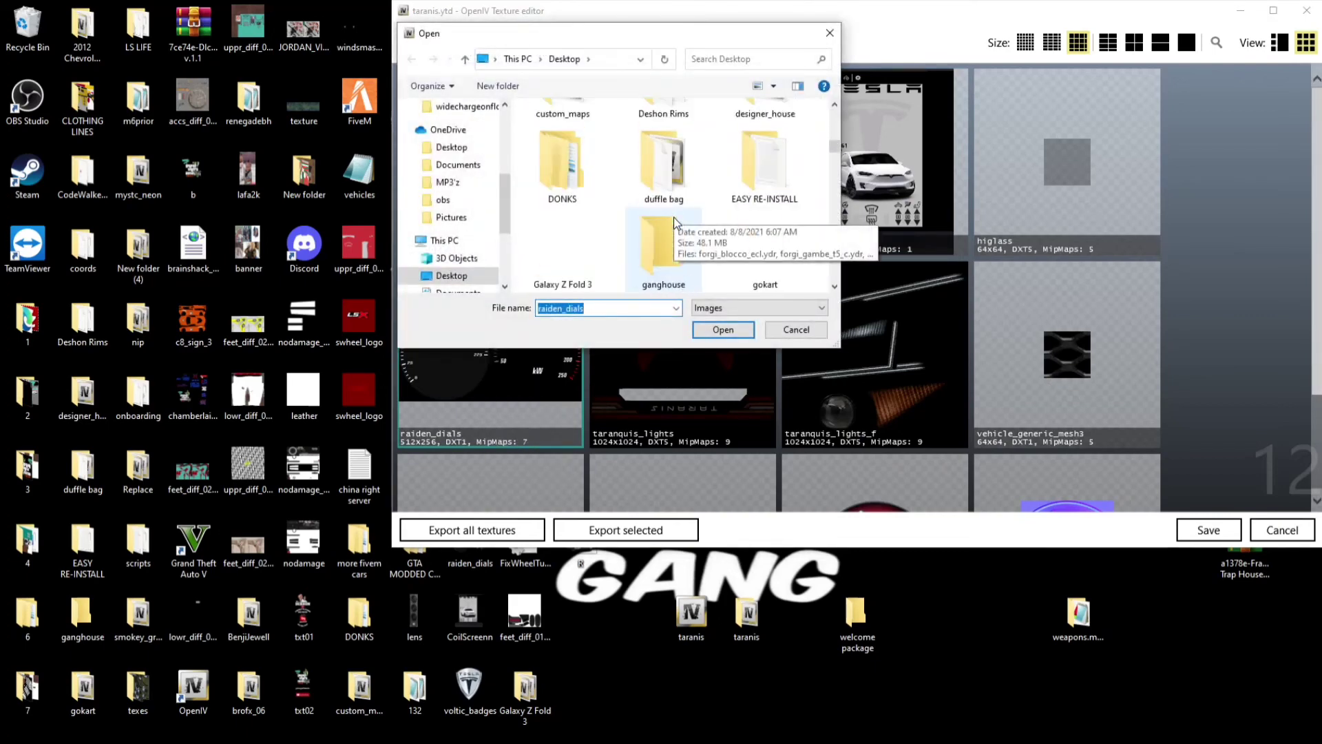
scroll(674, 218, down, 8)
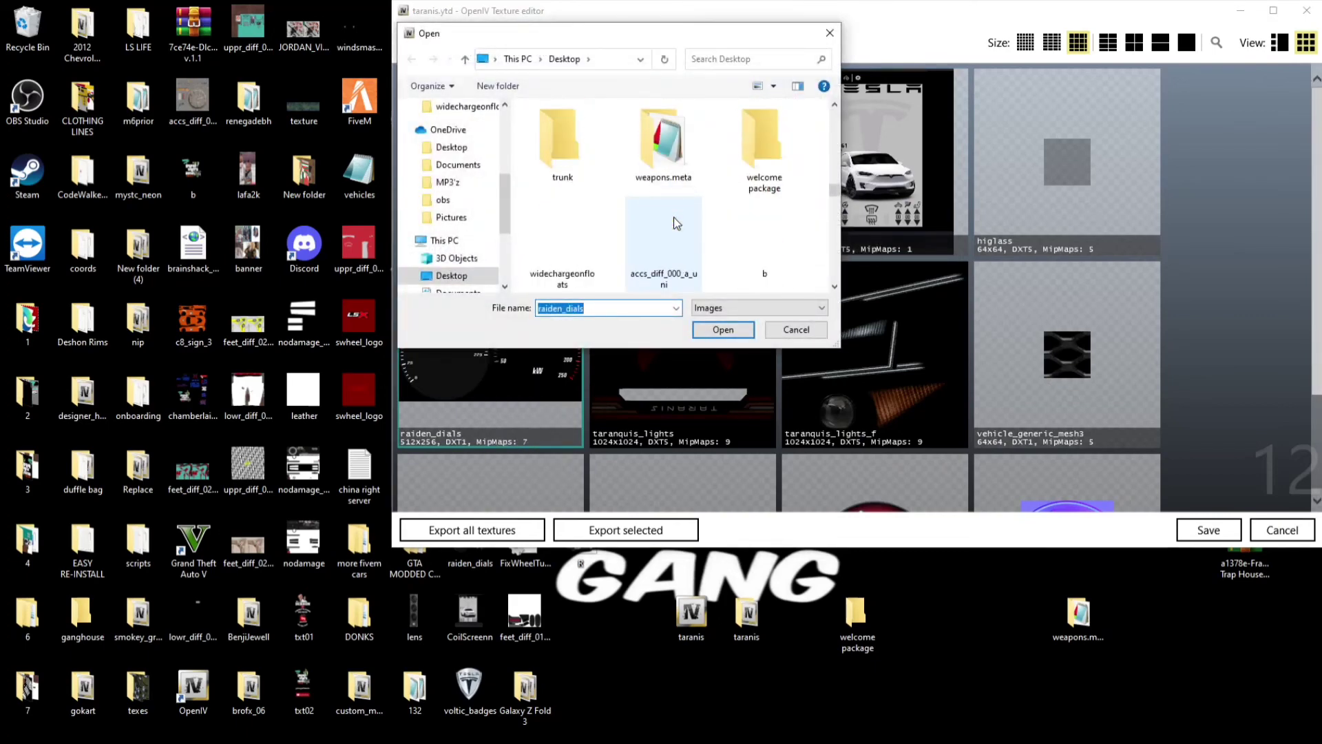
scroll(674, 216, down, 3)
scroll(673, 217, down, 5)
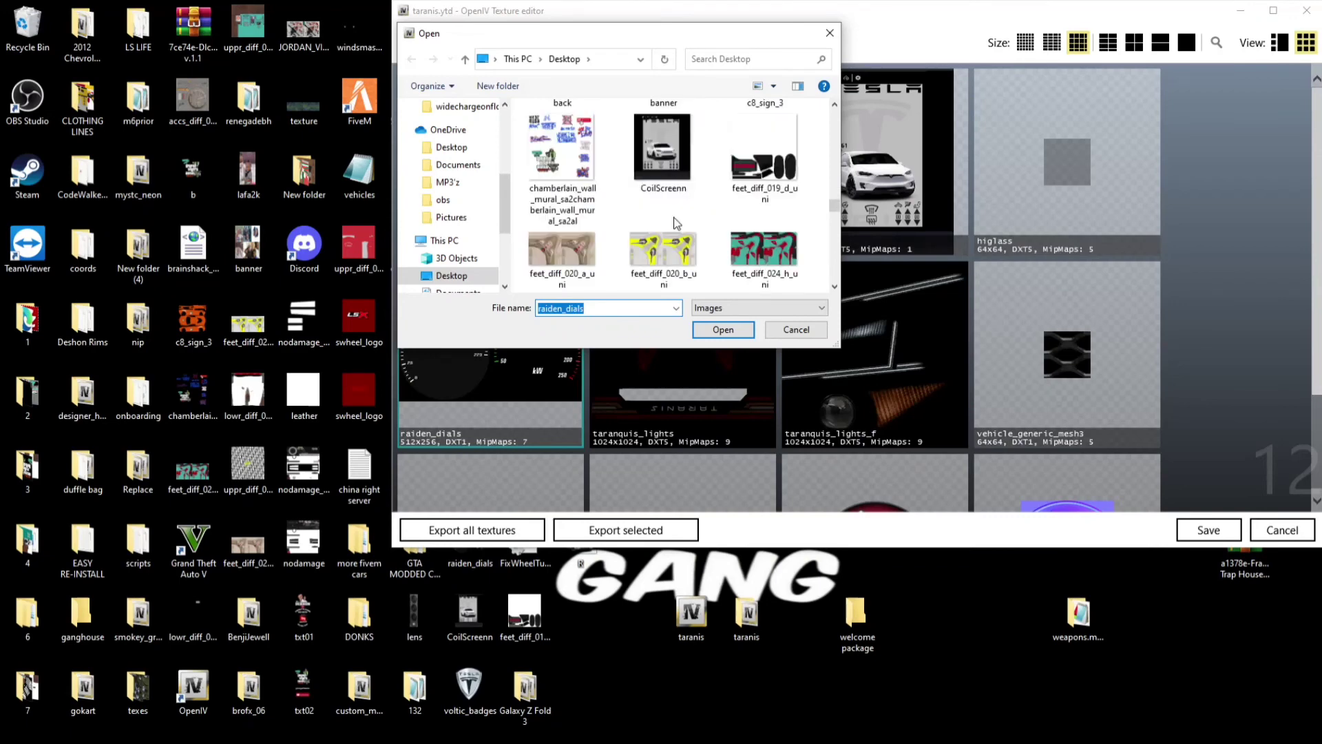
scroll(674, 217, down, 5)
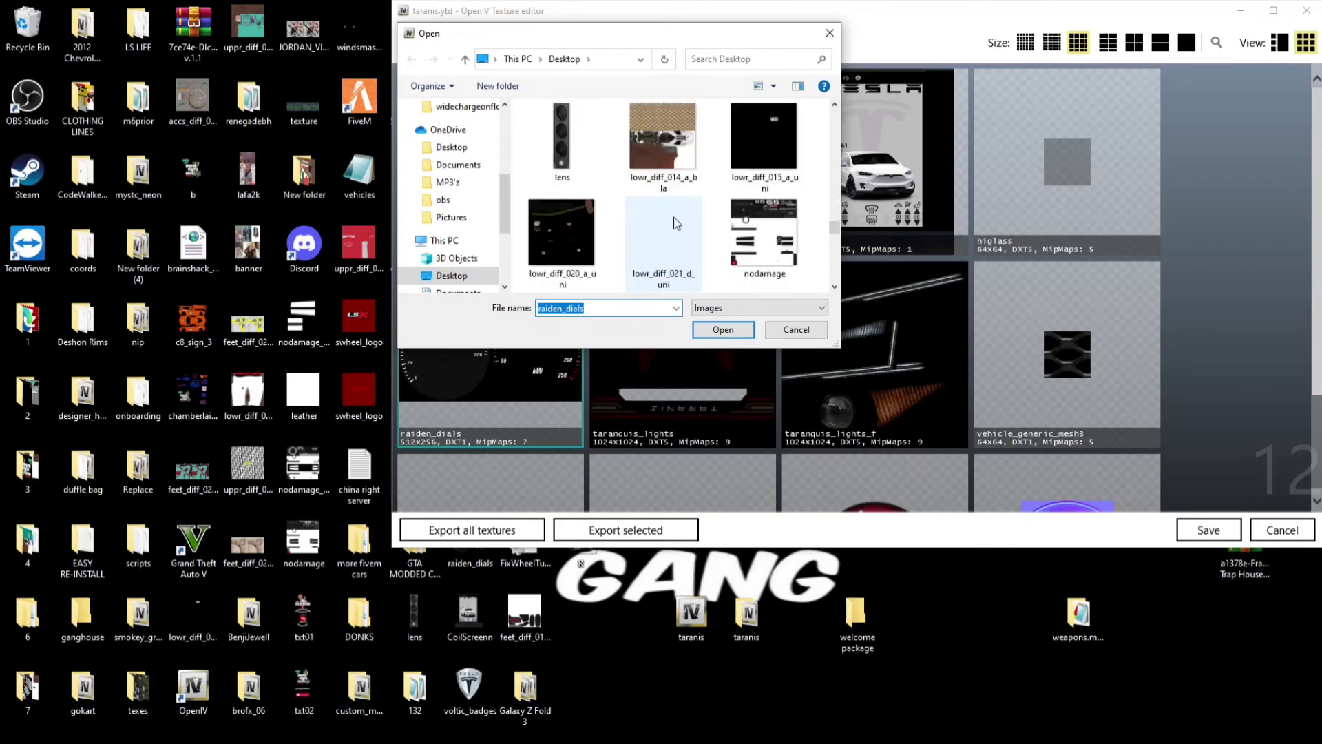
scroll(674, 216, down, 5)
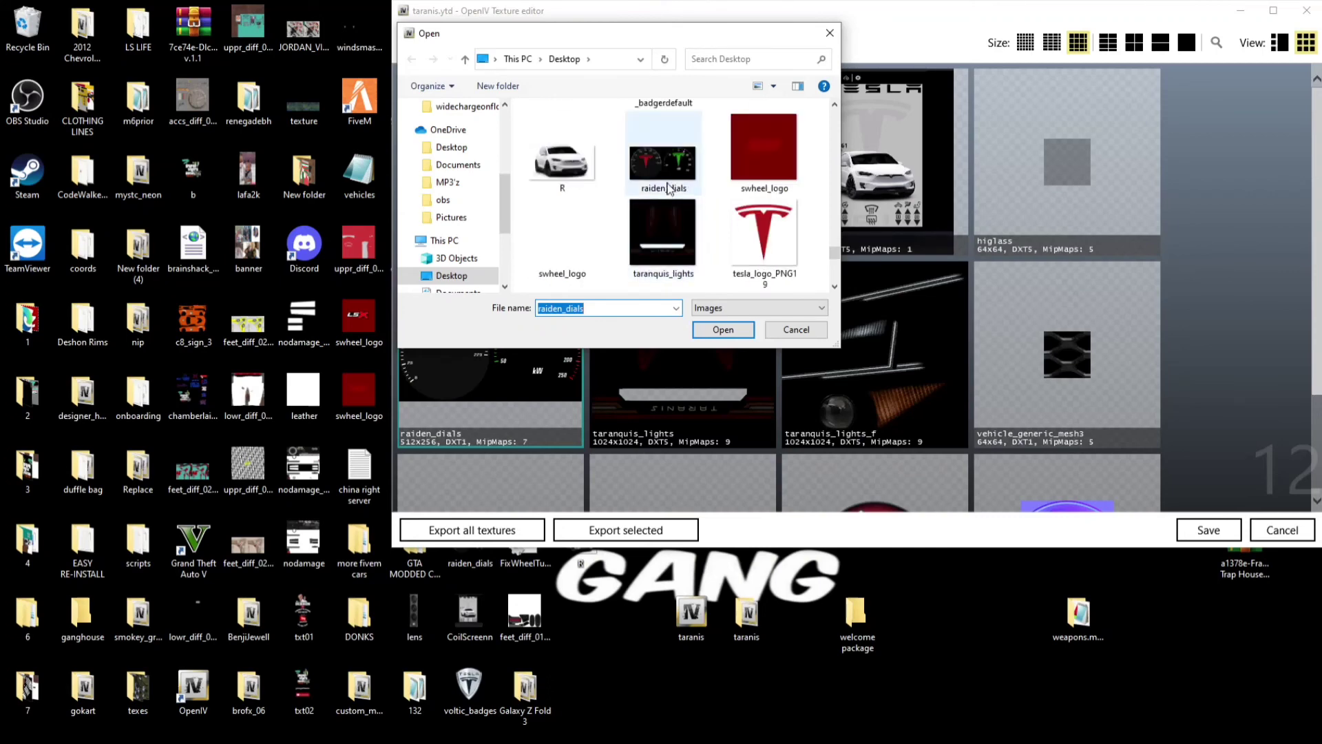
click(658, 160)
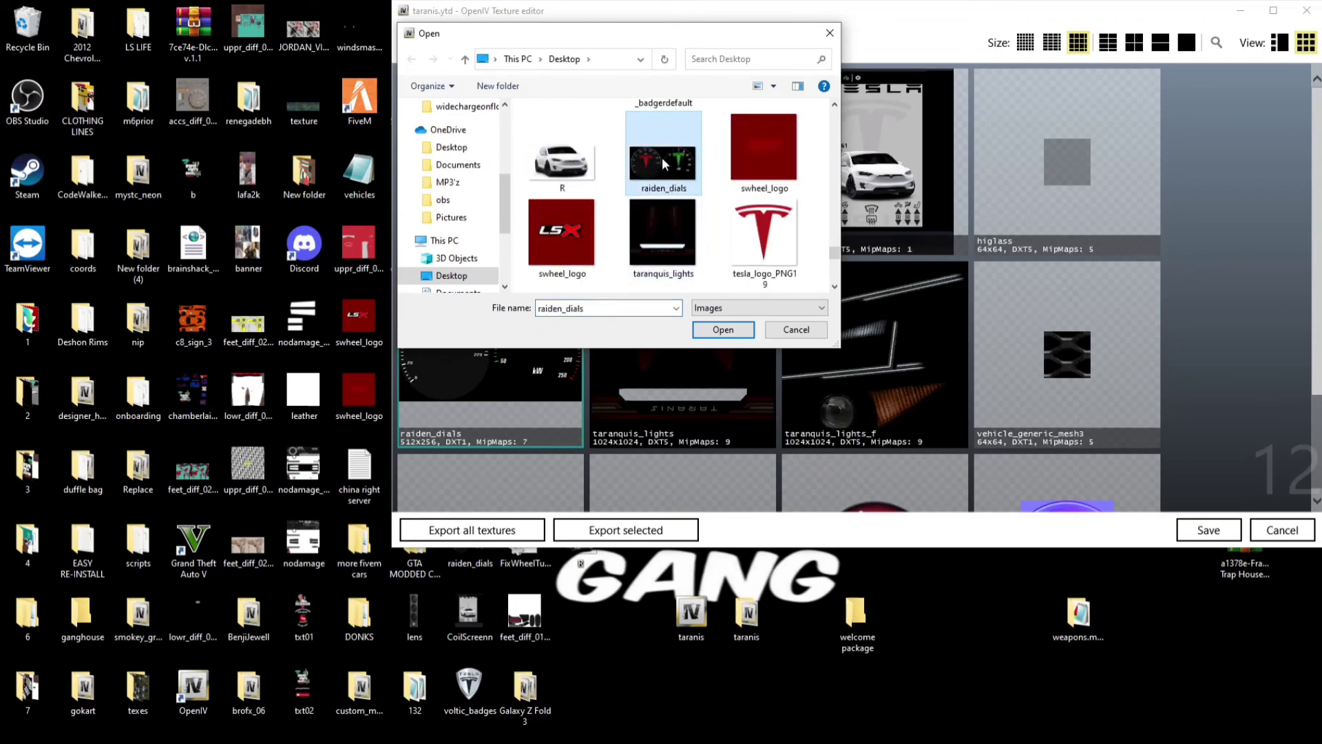
click(720, 327)
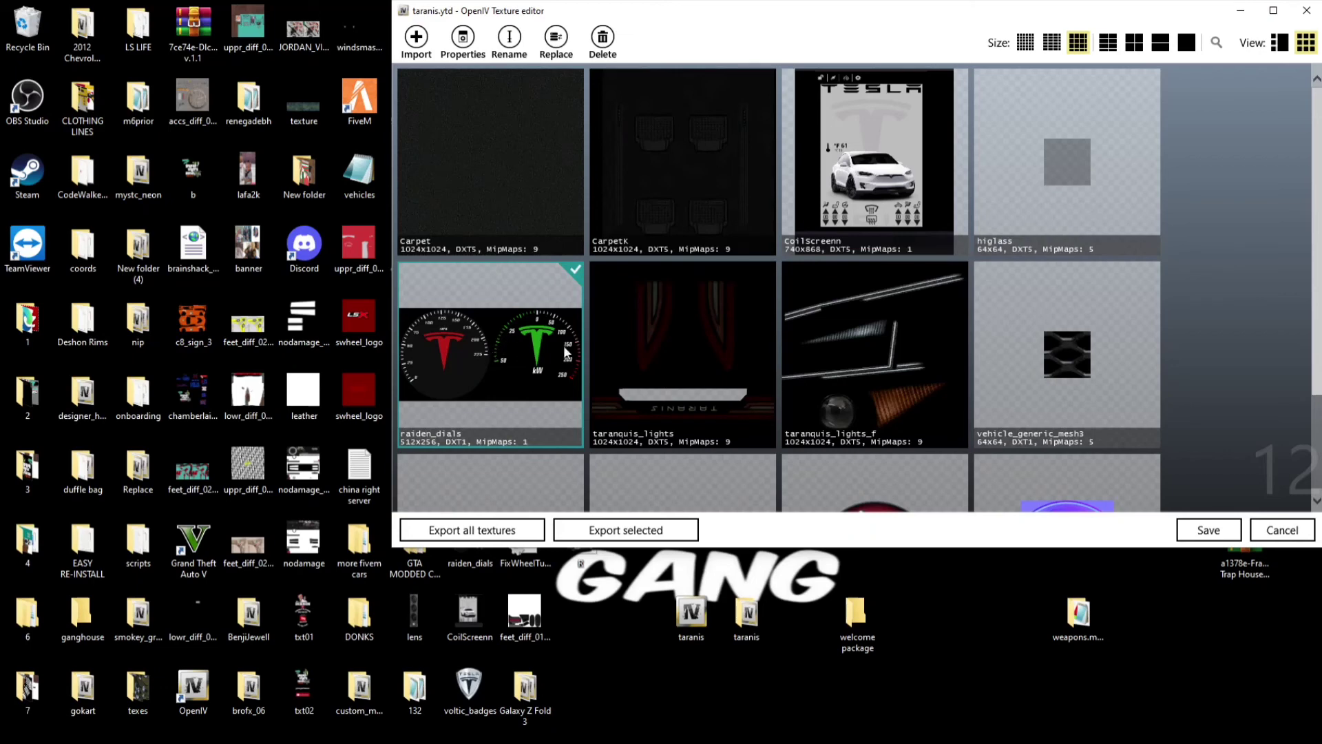
- Replace the taranquis_lights texture with the taranquis_lights image from the Desktop
right_click(681, 340)
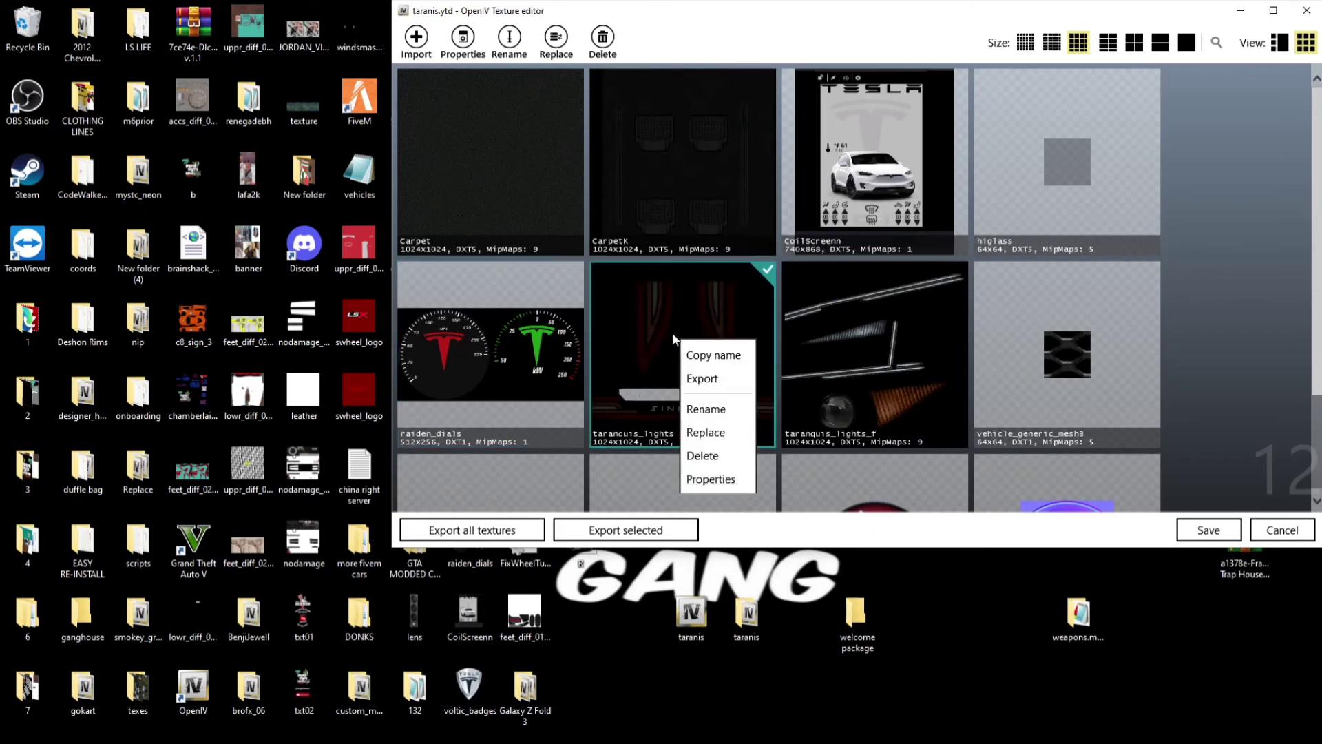
click(729, 434)
scroll(724, 193, down, 3)
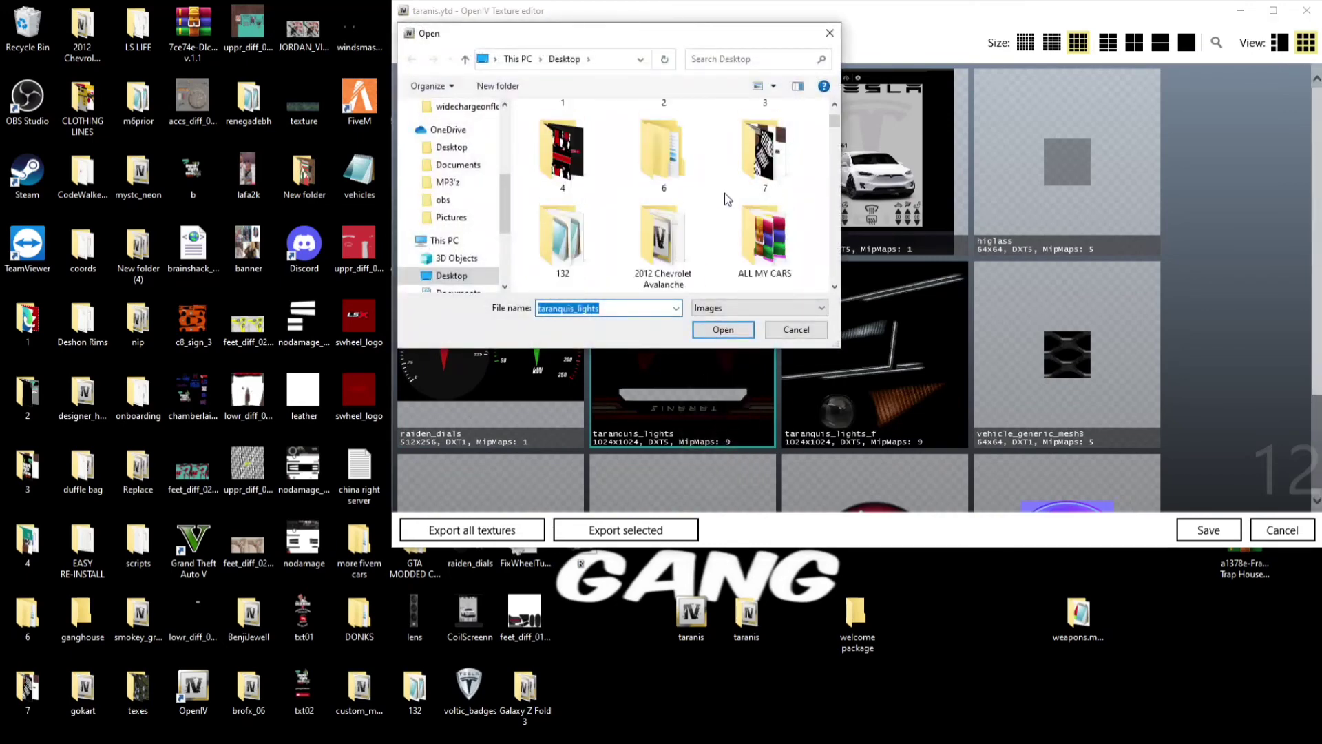
scroll(734, 210, down, 10)
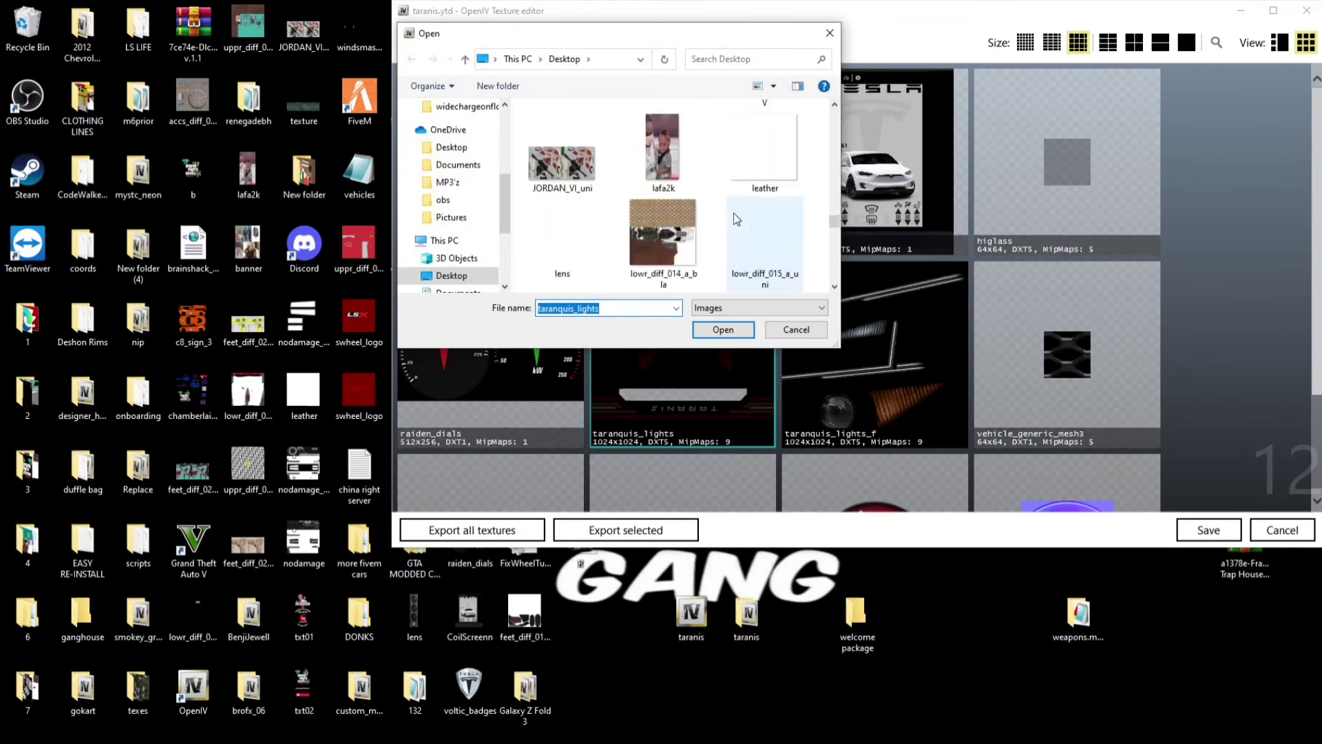
scroll(736, 219, down, 3)
scroll(733, 214, up, 1)
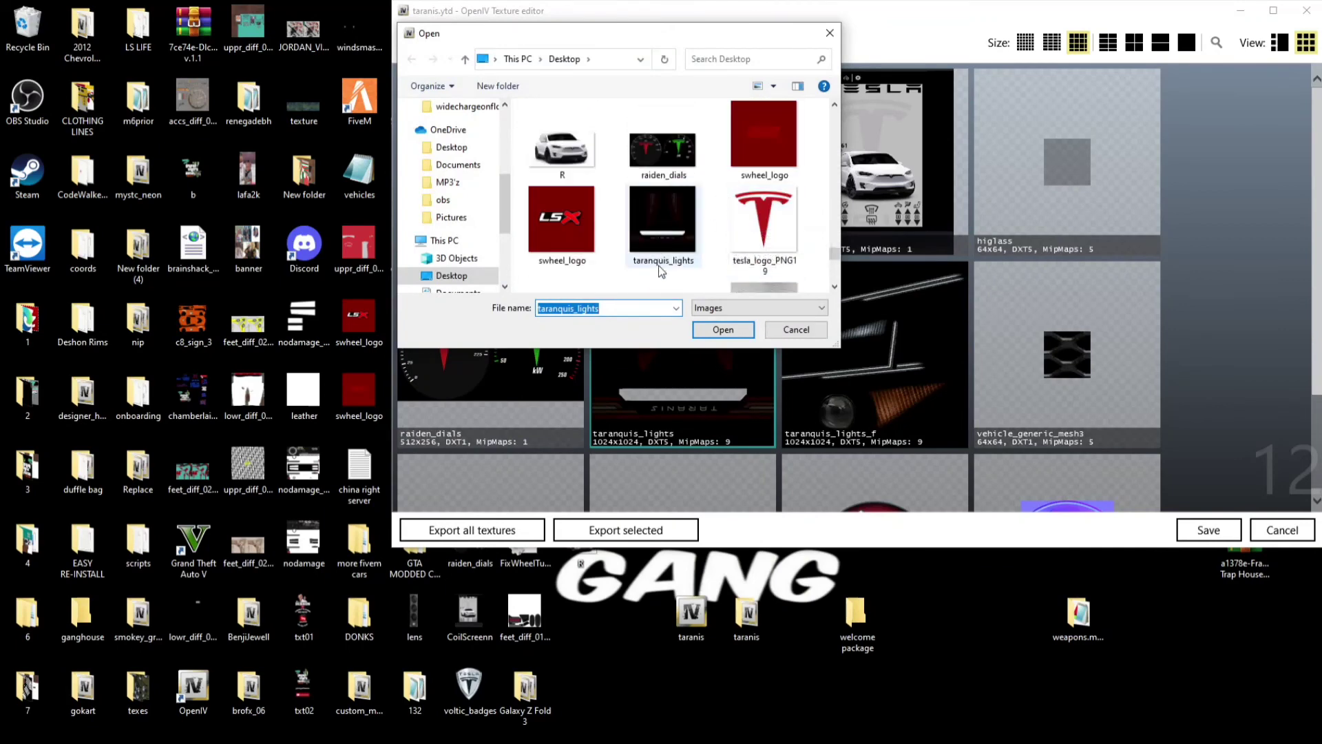
click(666, 218)
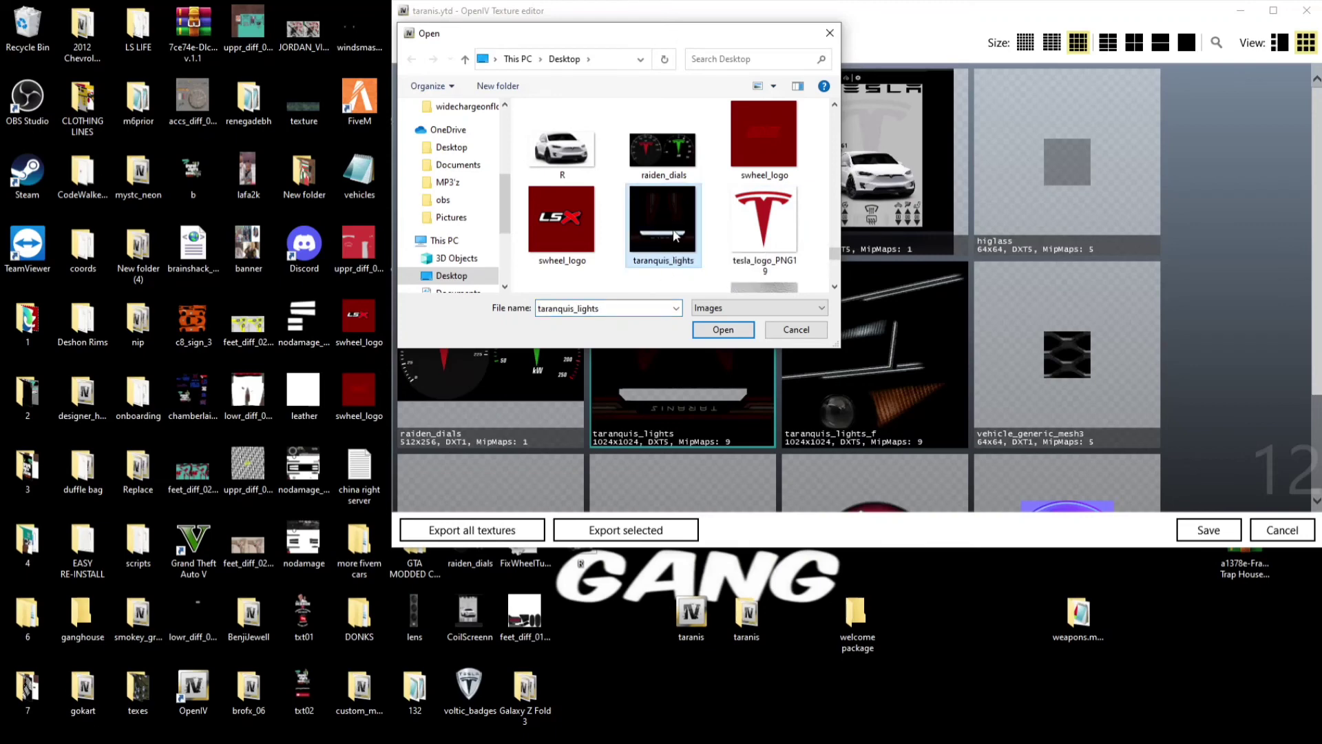
click(721, 330)
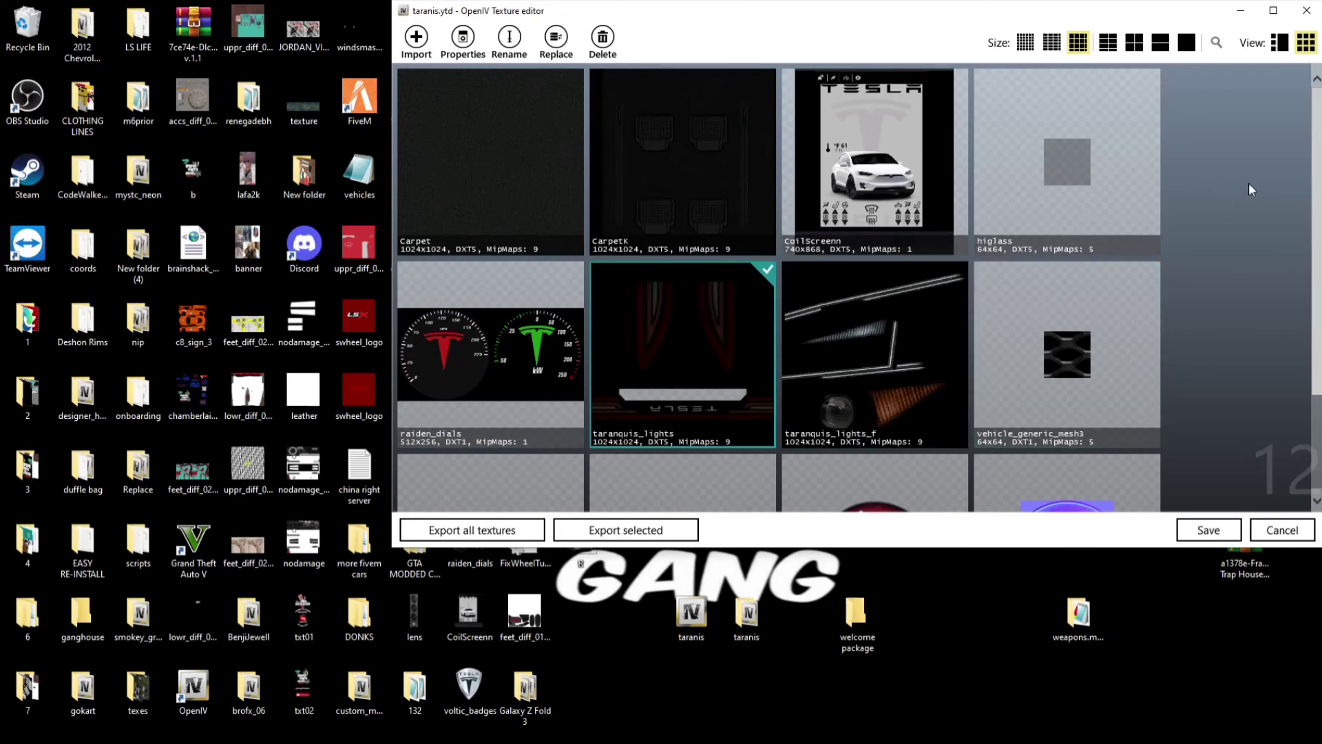
- Replace the voltic_badges texture with the R (18) Tesla badge image from the Desktop
scroll(880, 278, down, 3)
scroll(880, 280, up, 3)
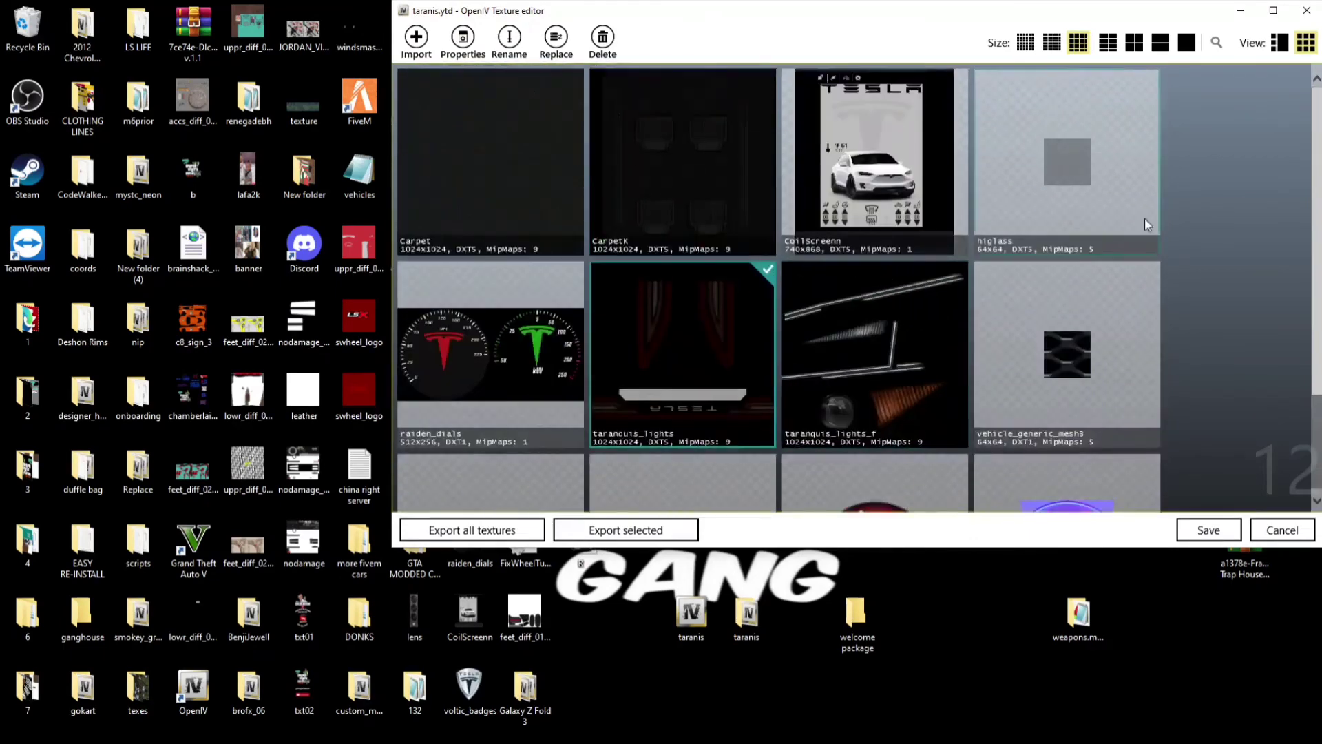
scroll(853, 375, down, 2)
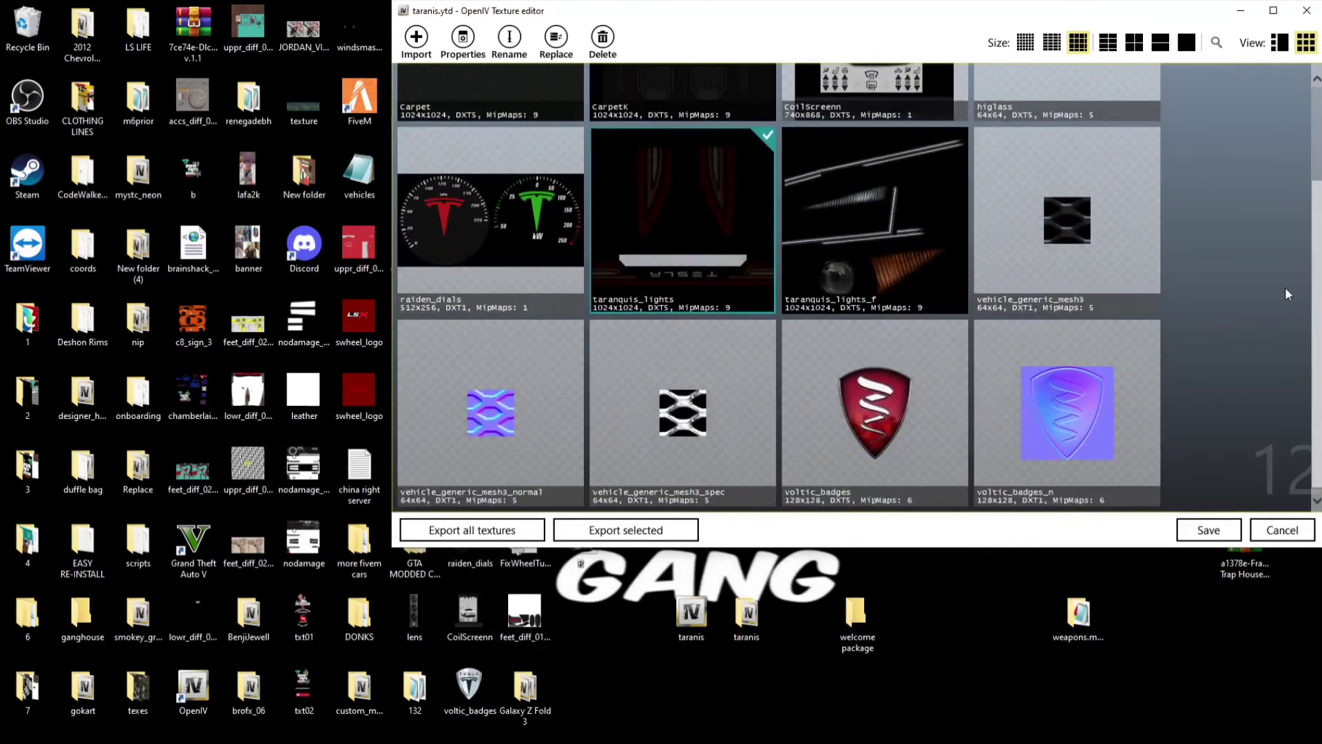
right_click(869, 401)
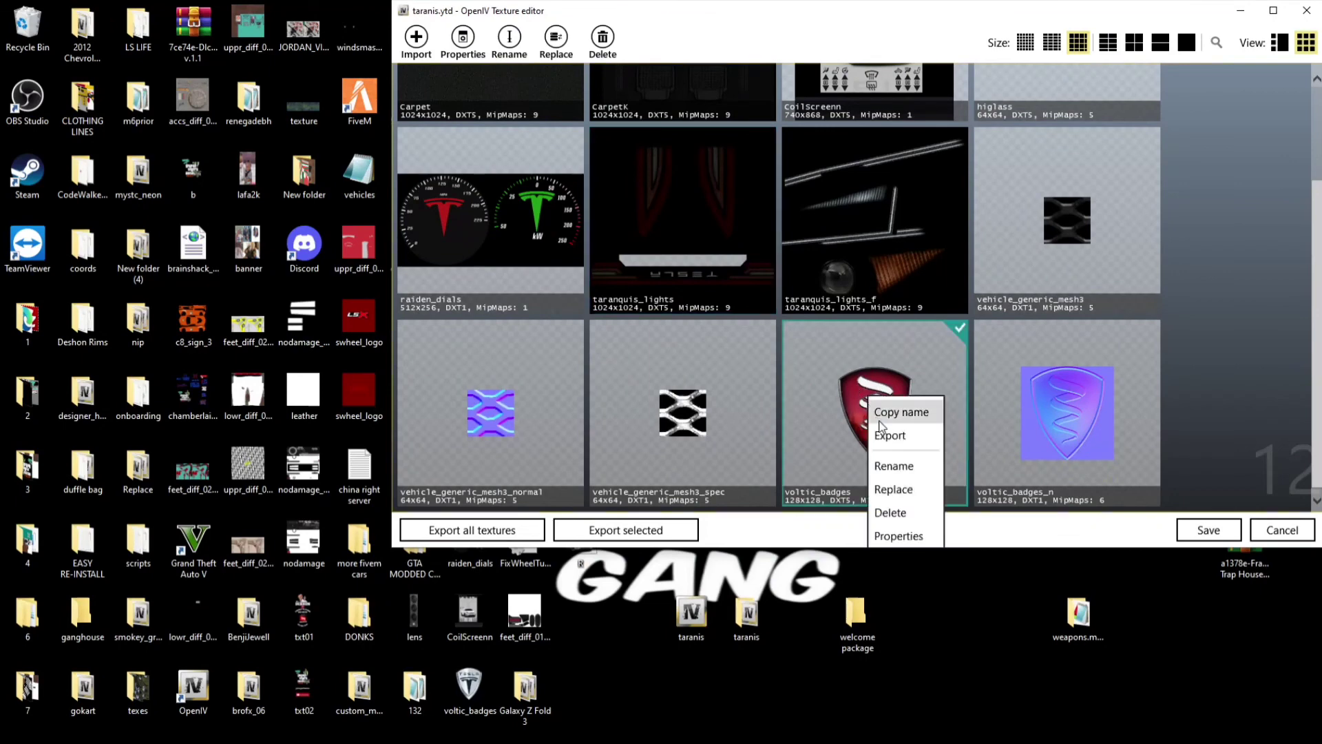
click(894, 490)
scroll(677, 207, down, 3)
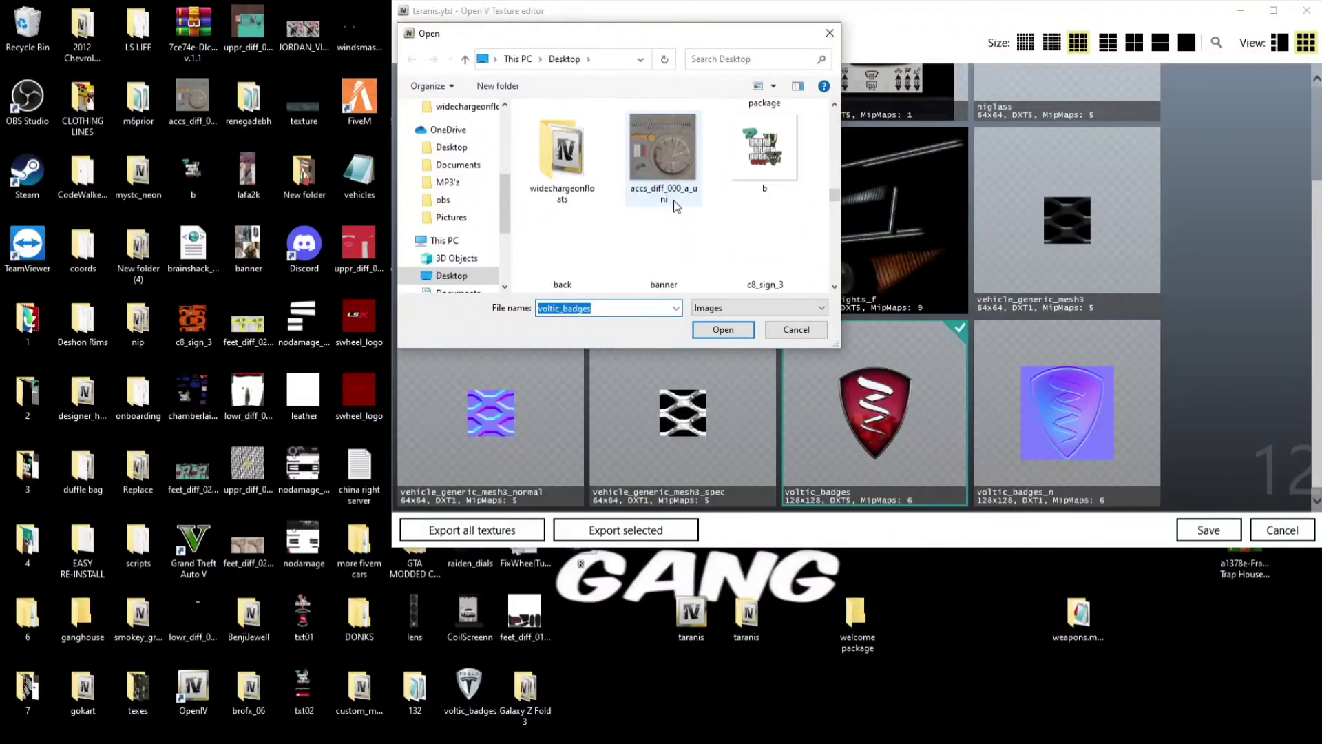
scroll(677, 207, down, 8)
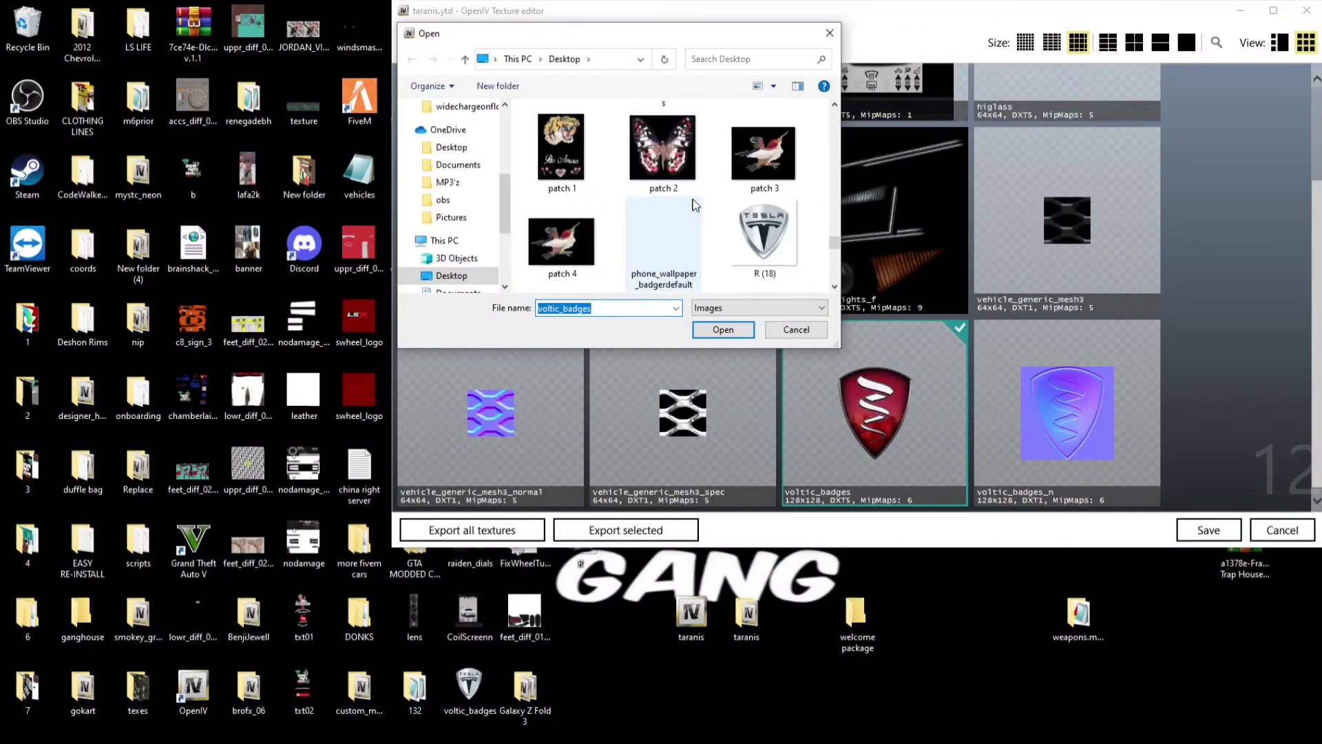
click(770, 232)
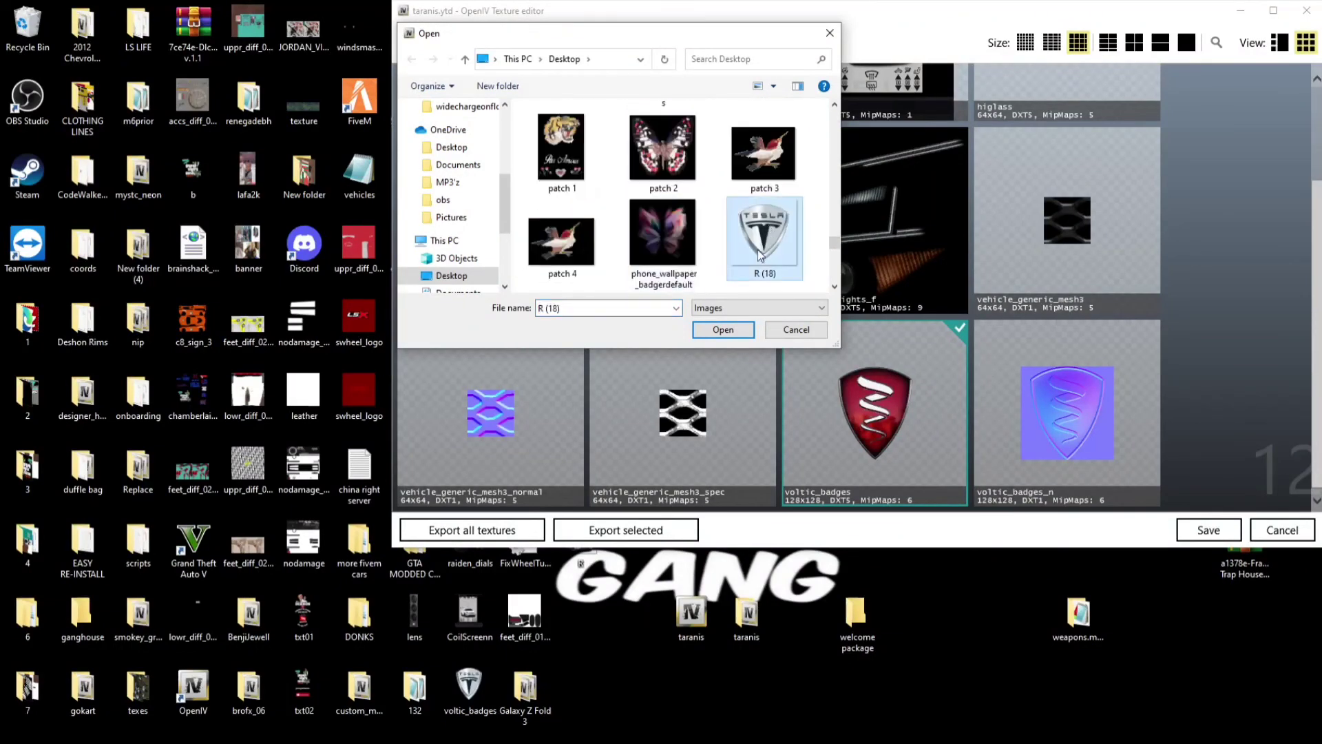
click(723, 329)
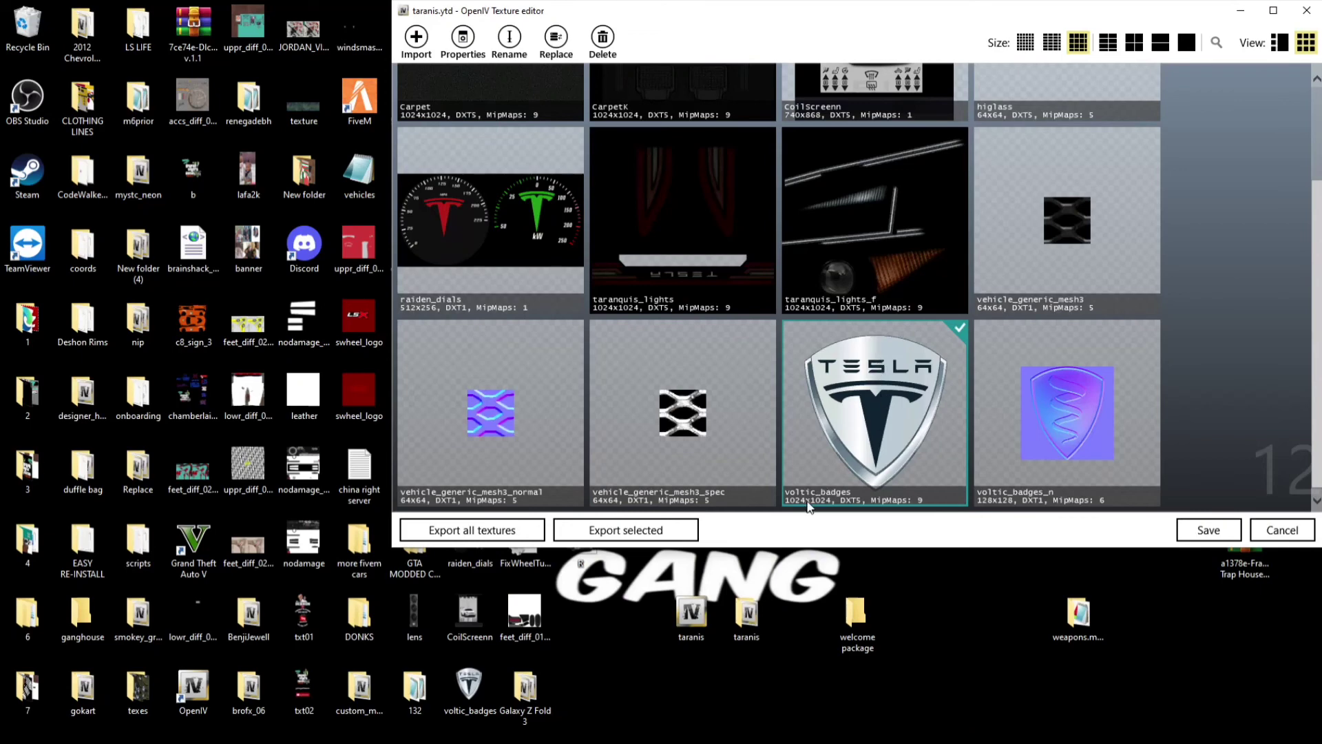
- Replace the voltic_badges texture with the voltic_badges image from the Desktop and save taranis.ytd
right_click(878, 386)
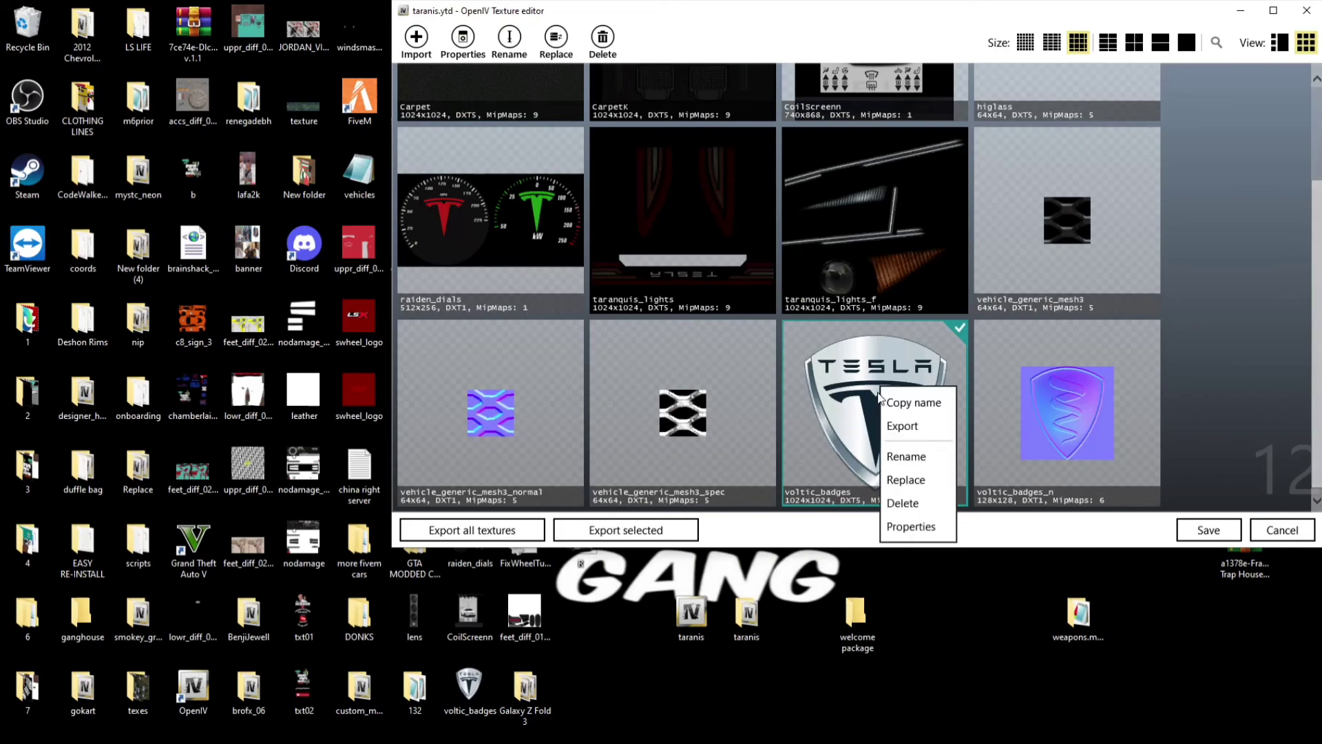
click(906, 482)
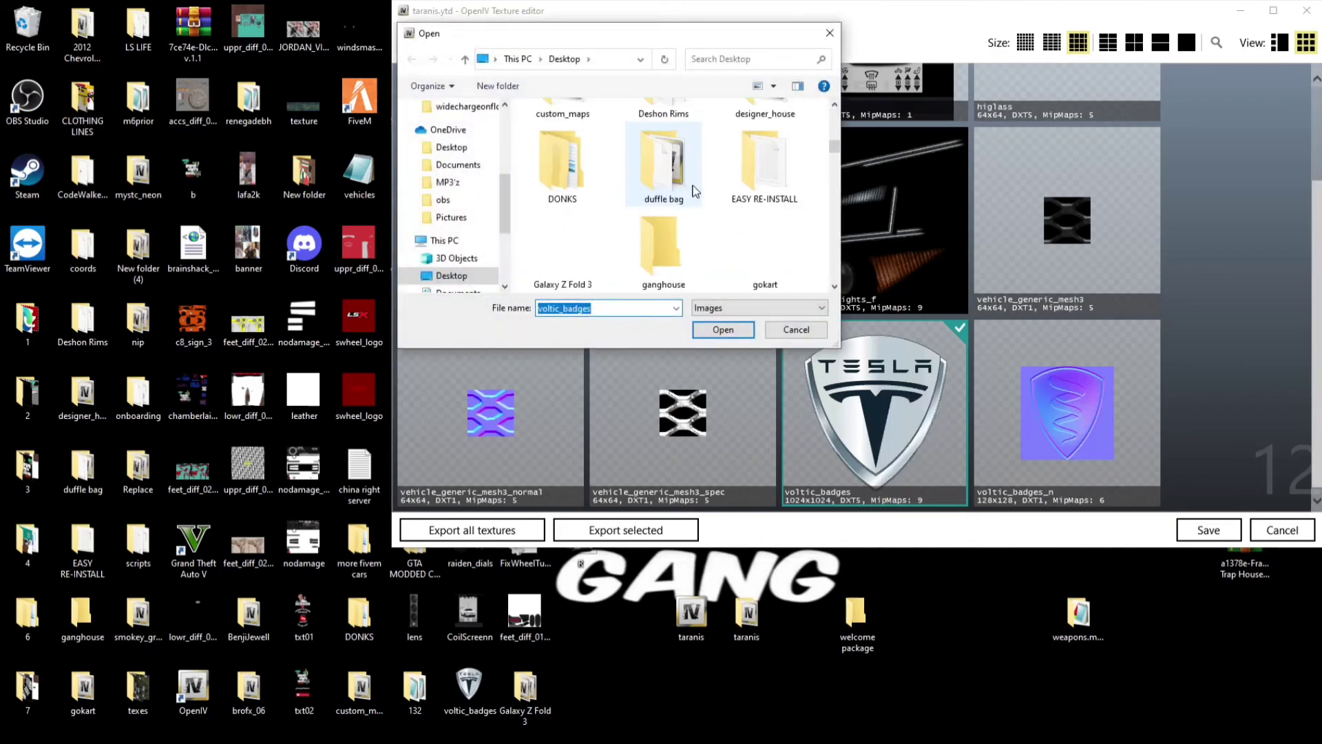
scroll(694, 191, down, 10)
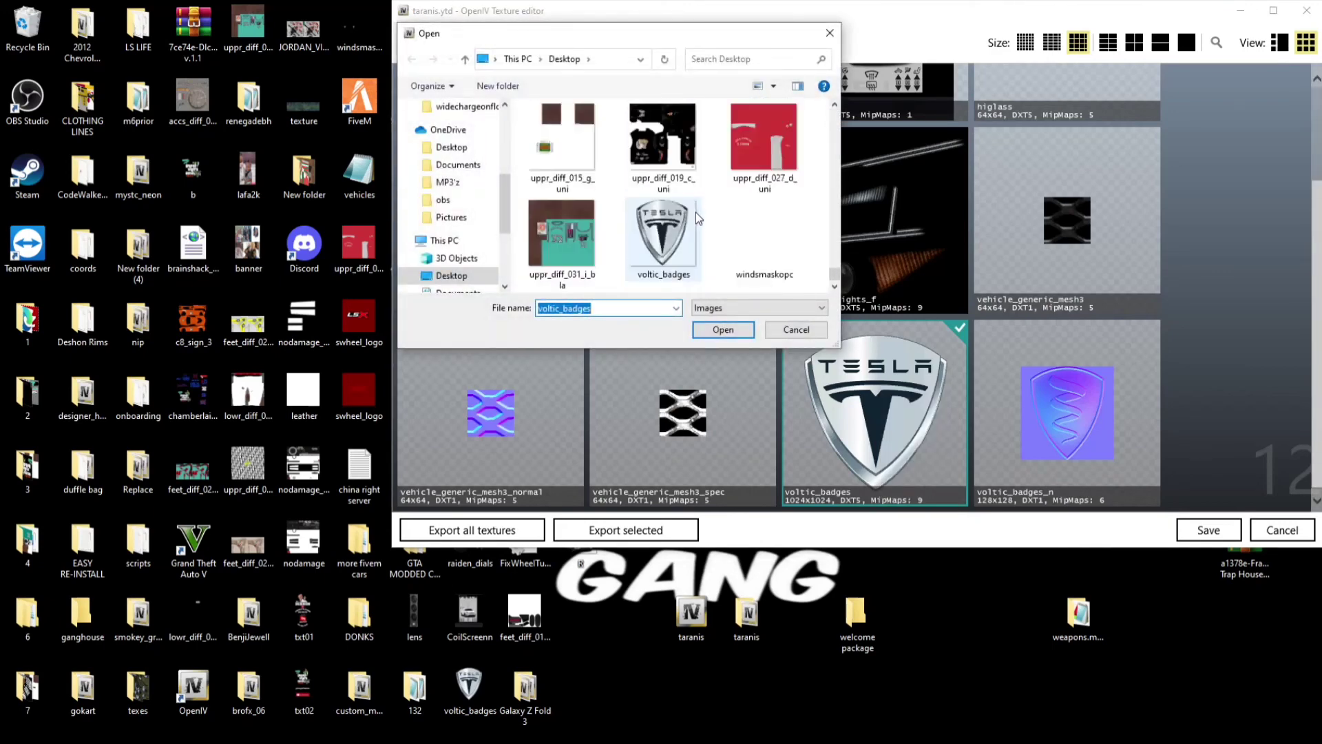
click(666, 243)
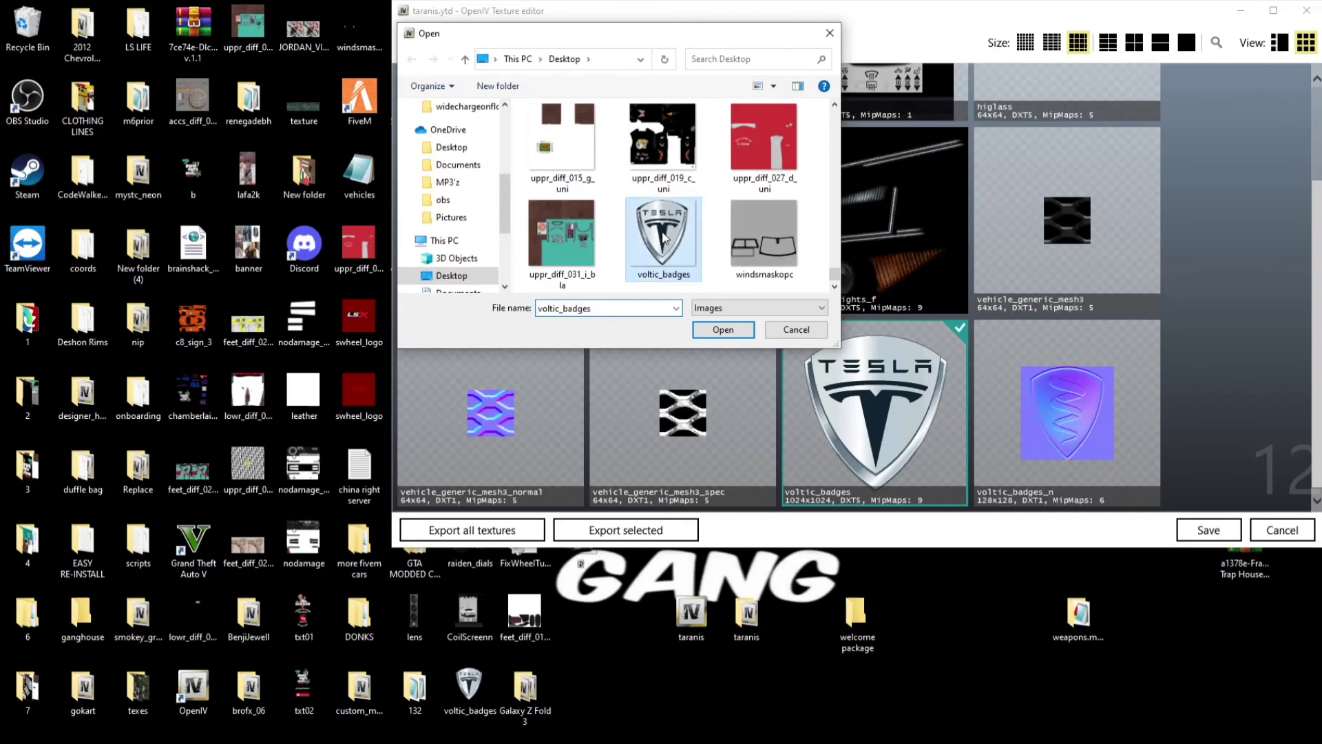
click(722, 330)
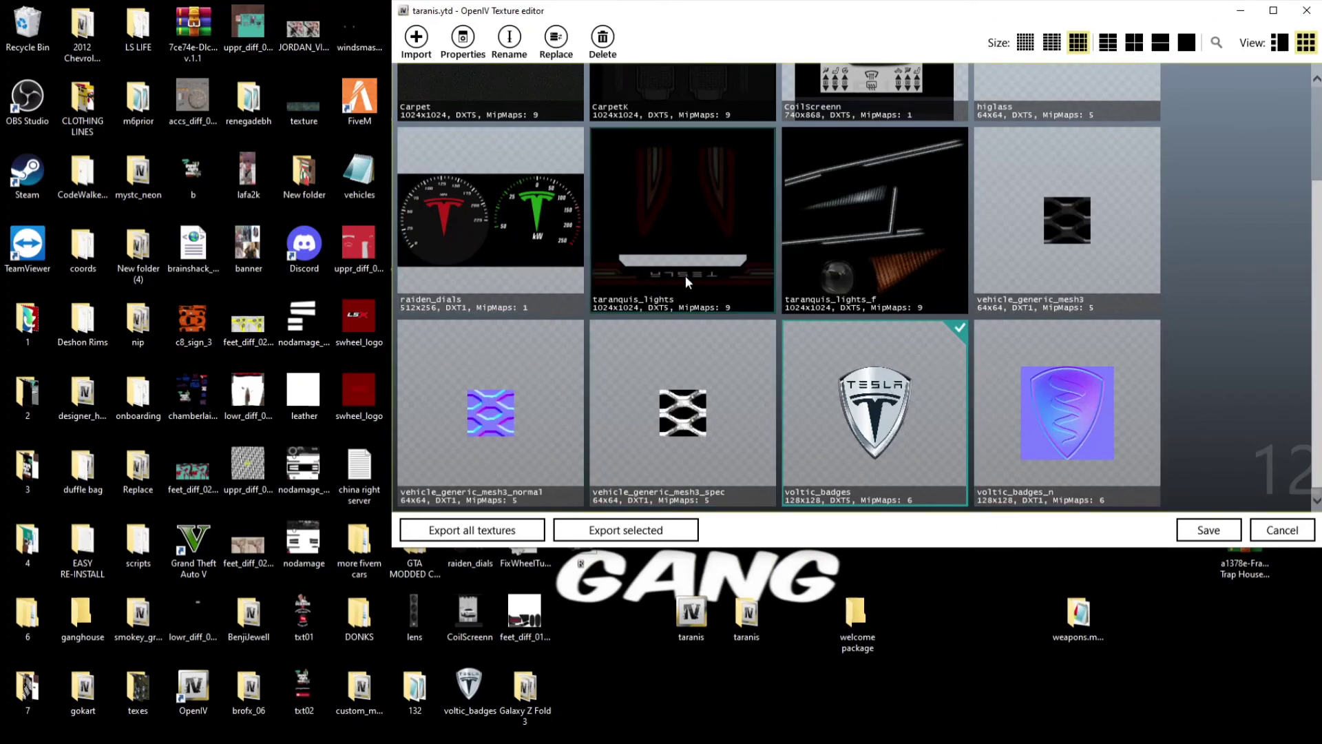
scroll(692, 266, up, 2)
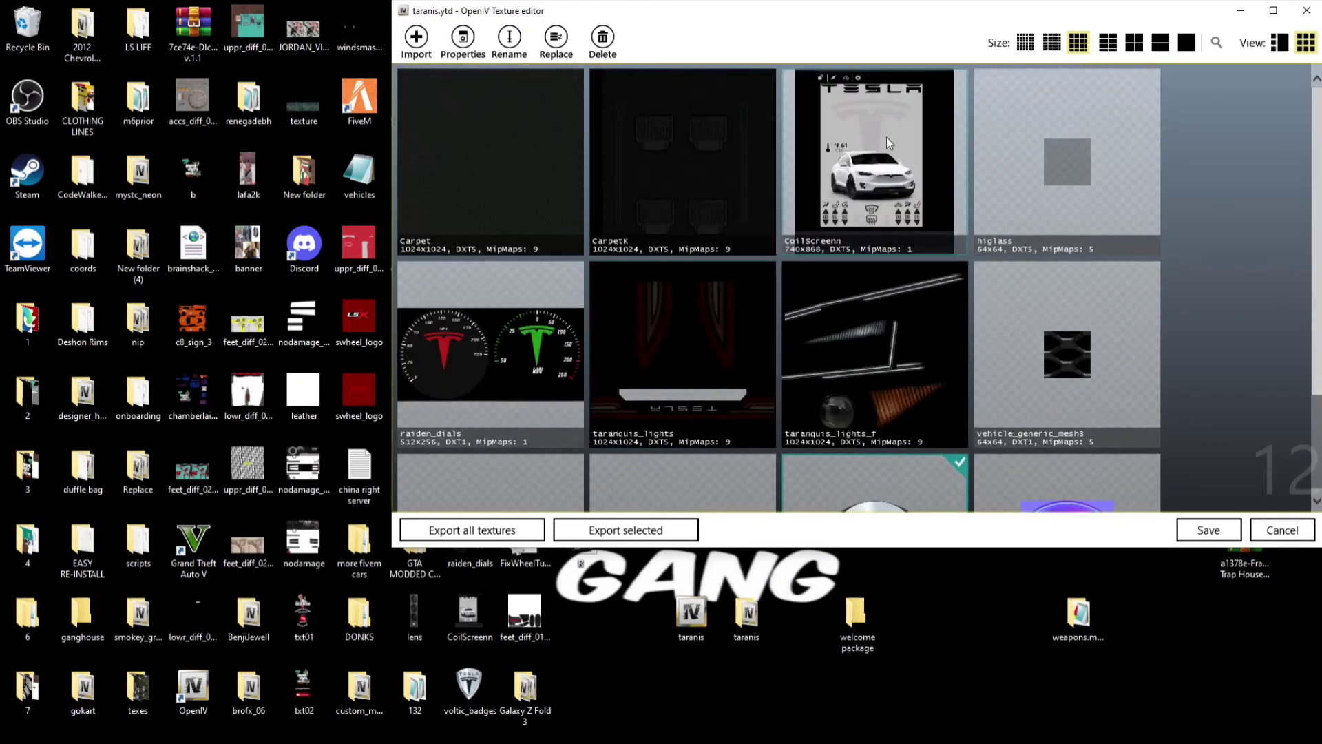
click(1198, 535)
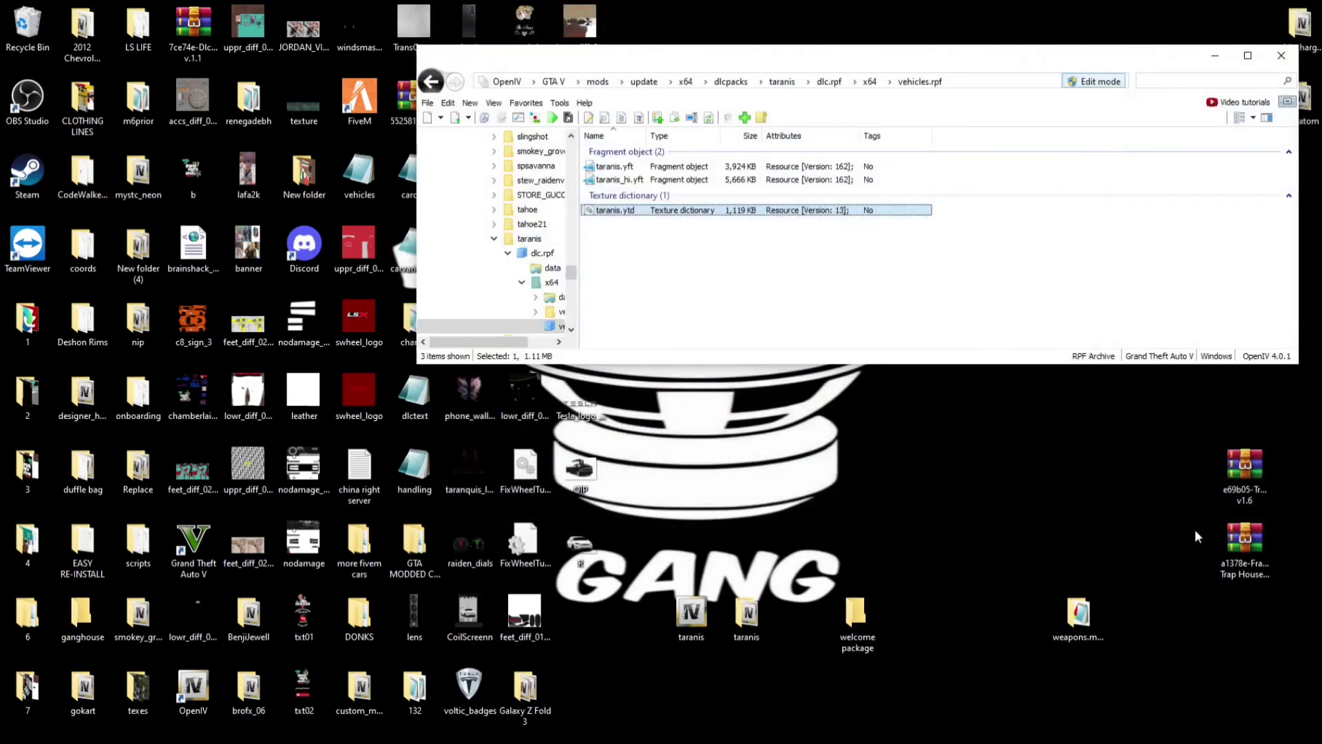
- Open taranis_hi.yft in the model viewer and examine the front badge, rear badge and lettering, and centre screen, closing the viewer when done
click(626, 181)
double_click(626, 179)
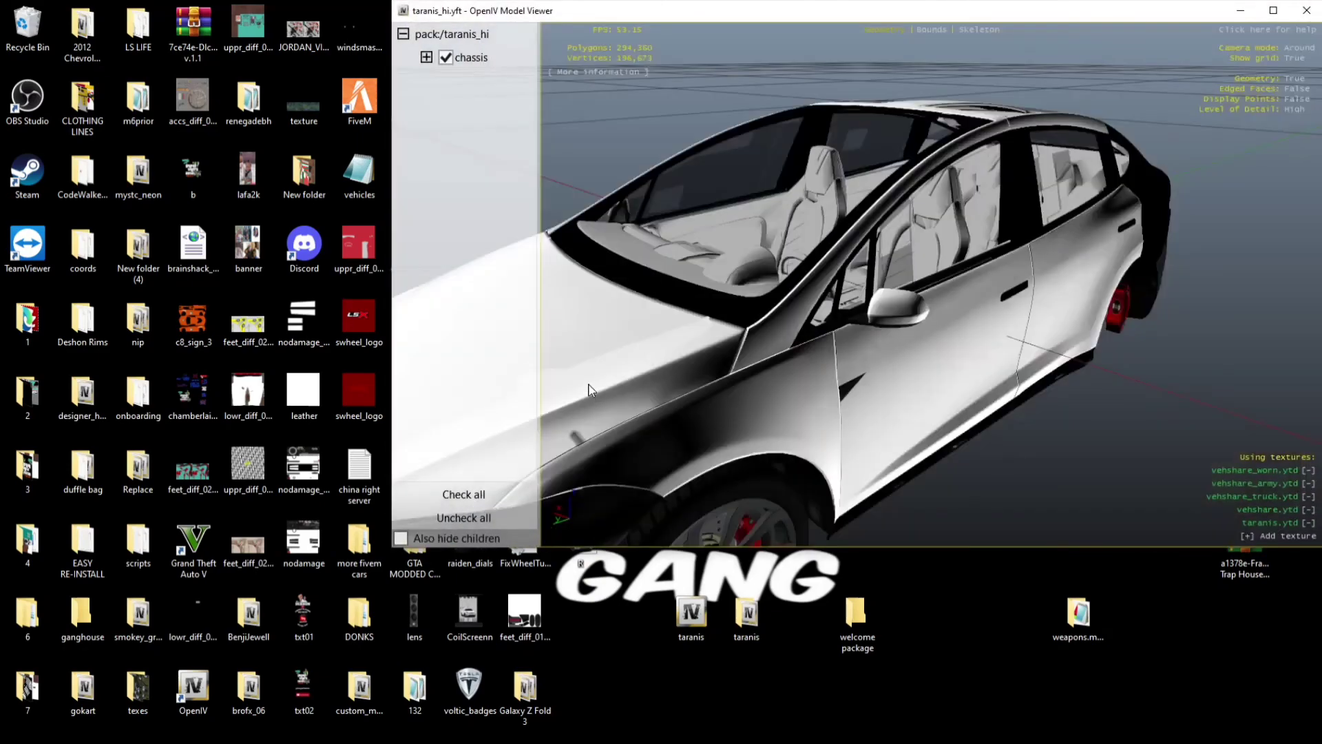
drag(589, 389, 773, 316)
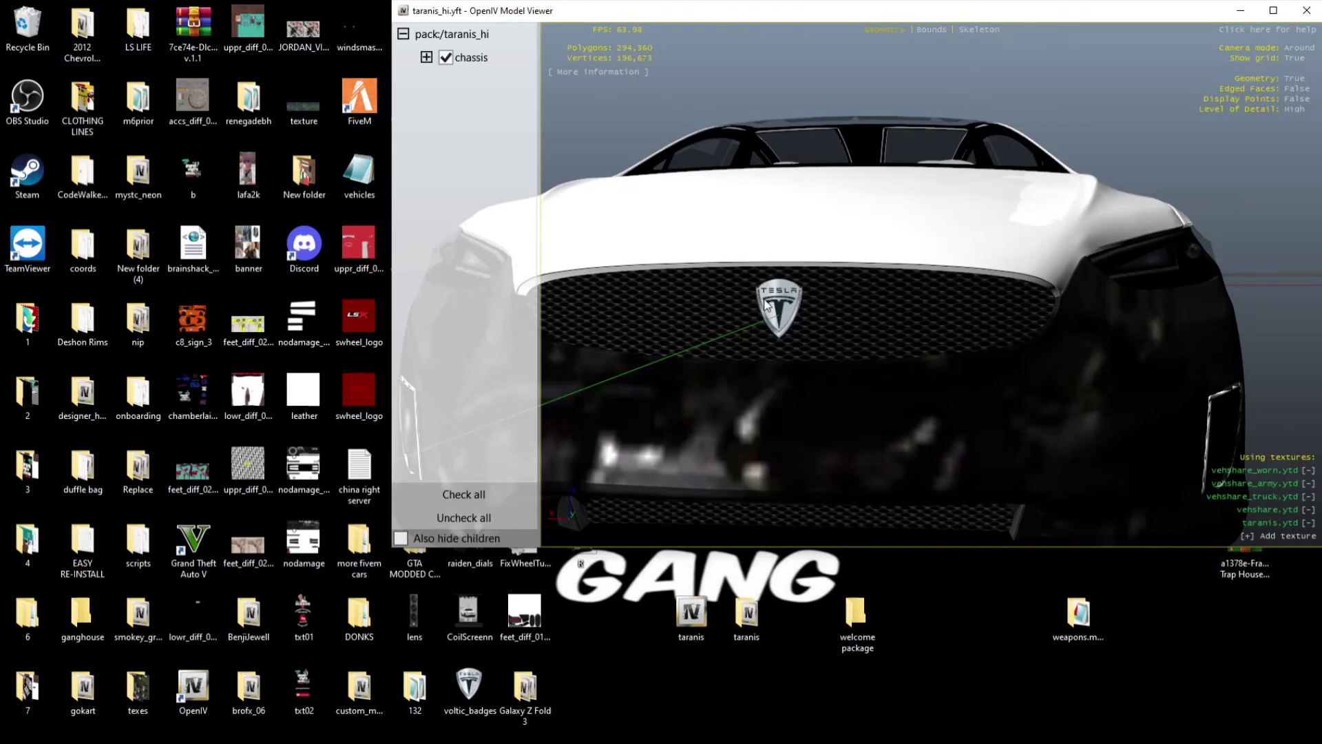
drag(771, 275, 1165, 327)
drag(856, 316, 1217, 284)
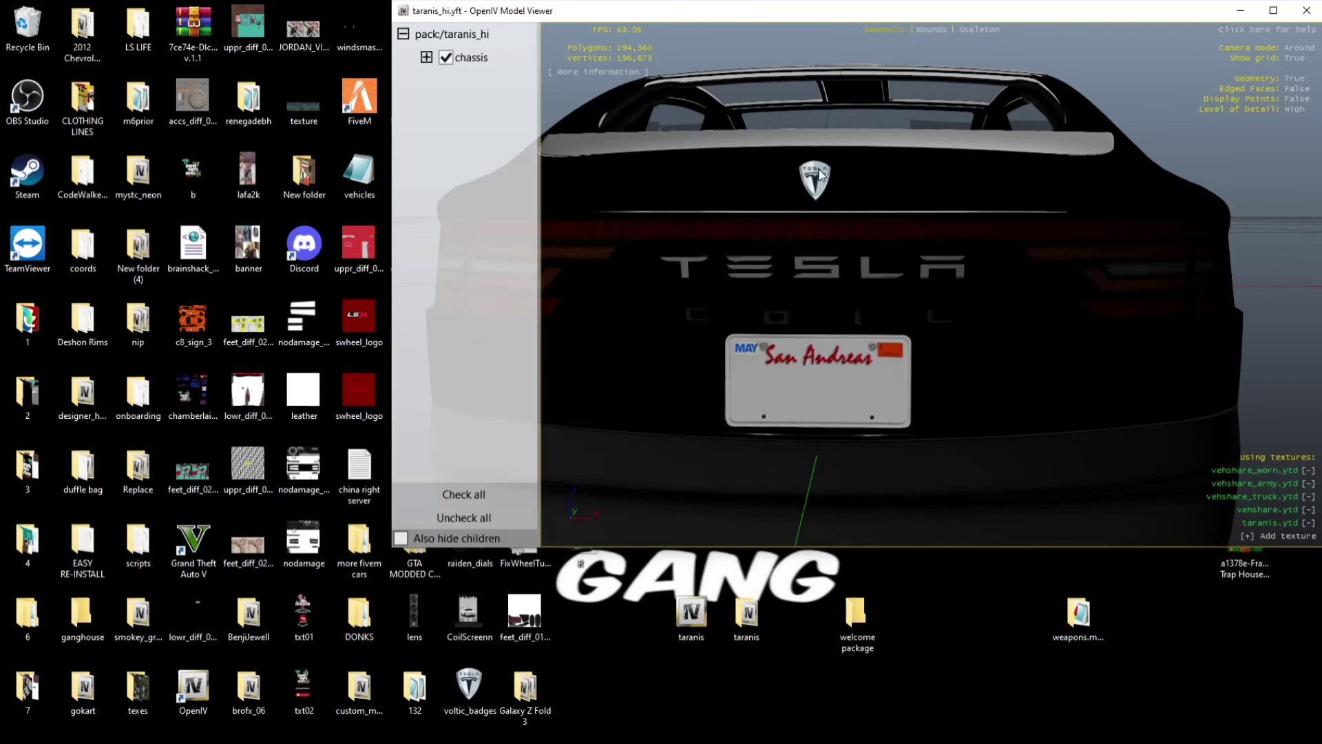
drag(840, 146, 883, 273)
scroll(865, 120, up, 3)
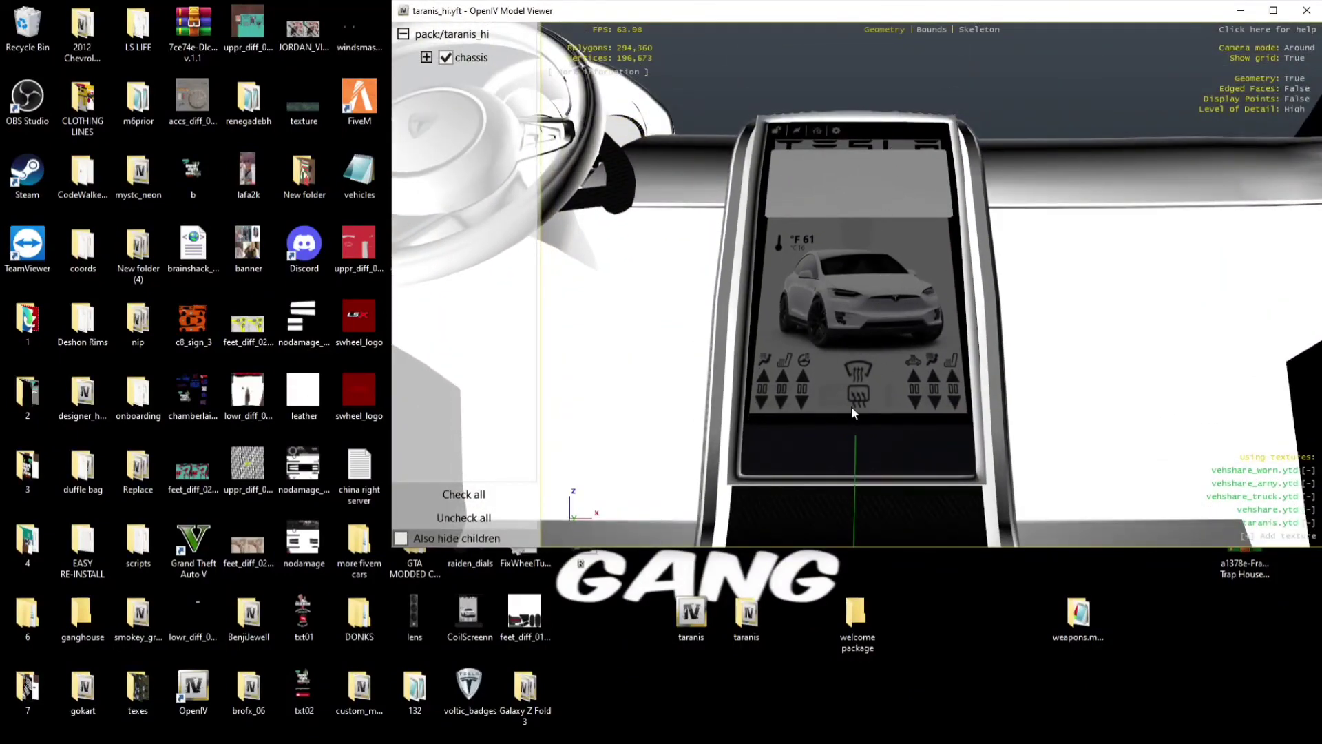
scroll(858, 408, down, 5)
scroll(1145, 220, up, 3)
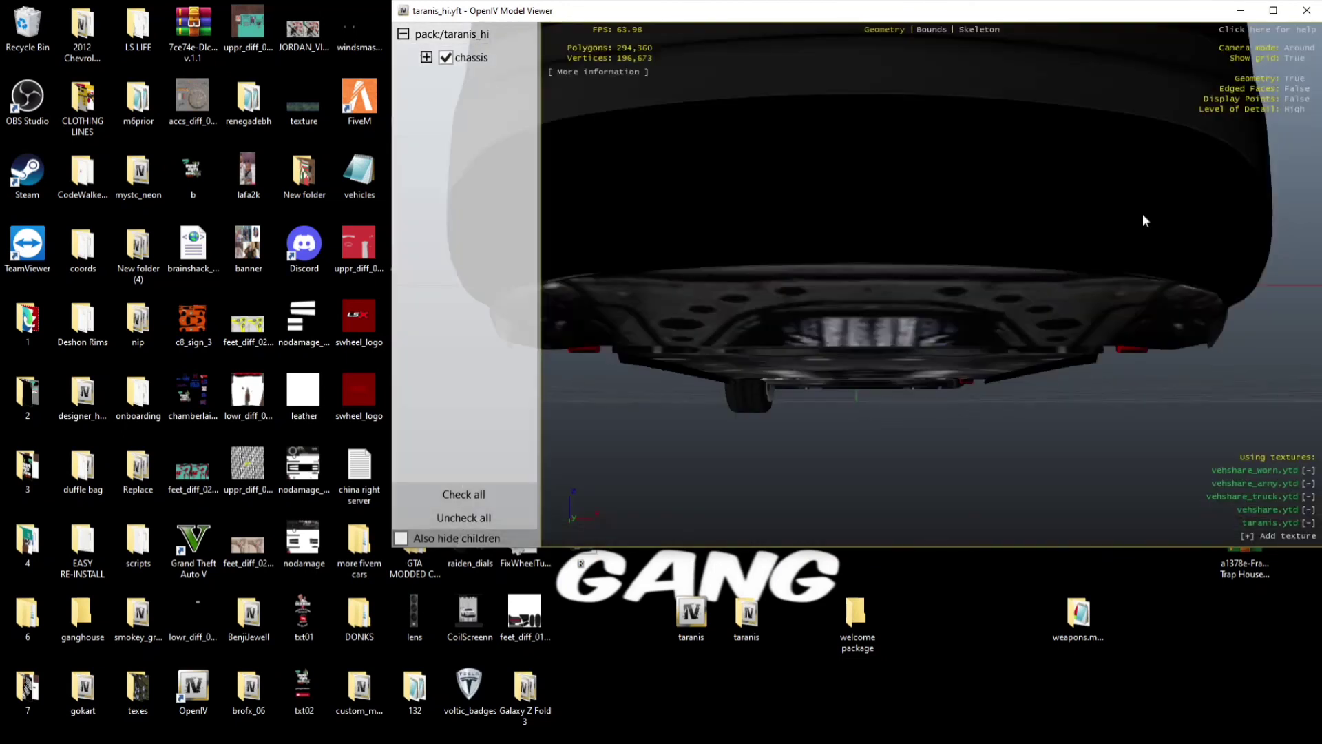
click(1306, 8)
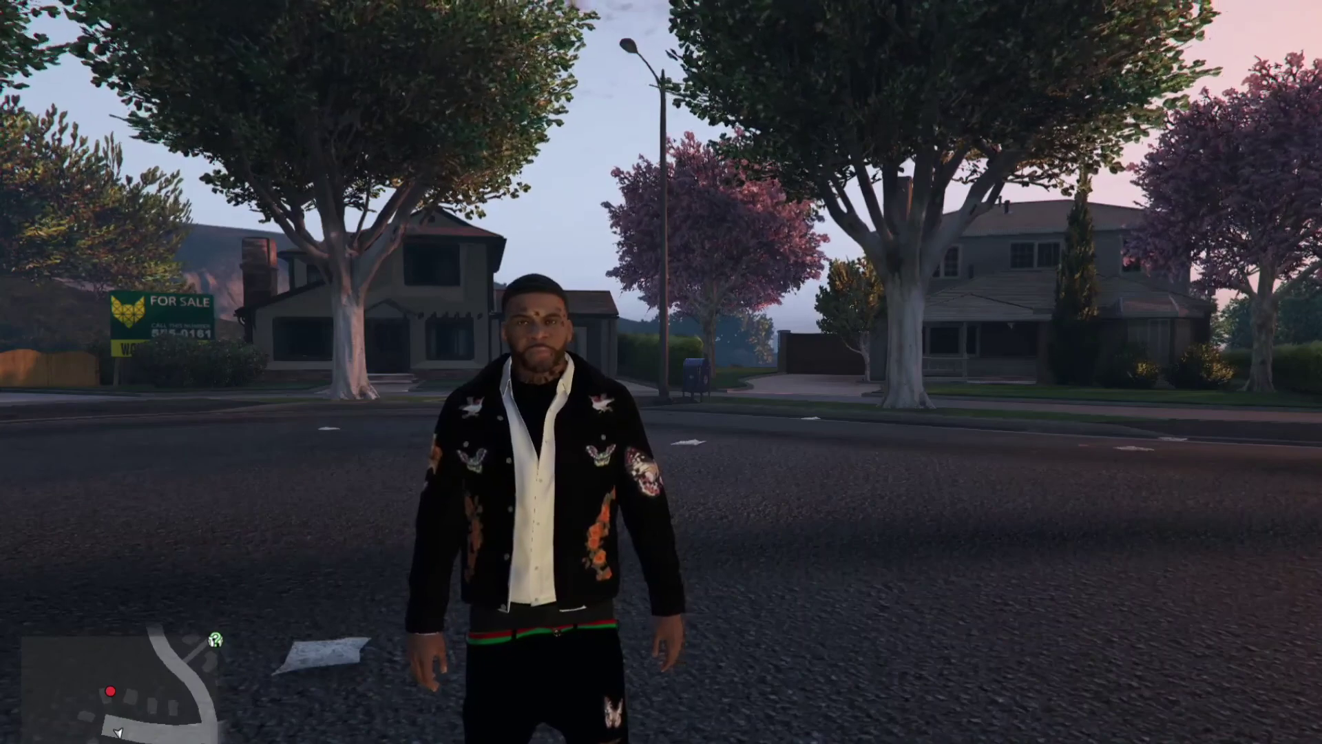
key(Up)
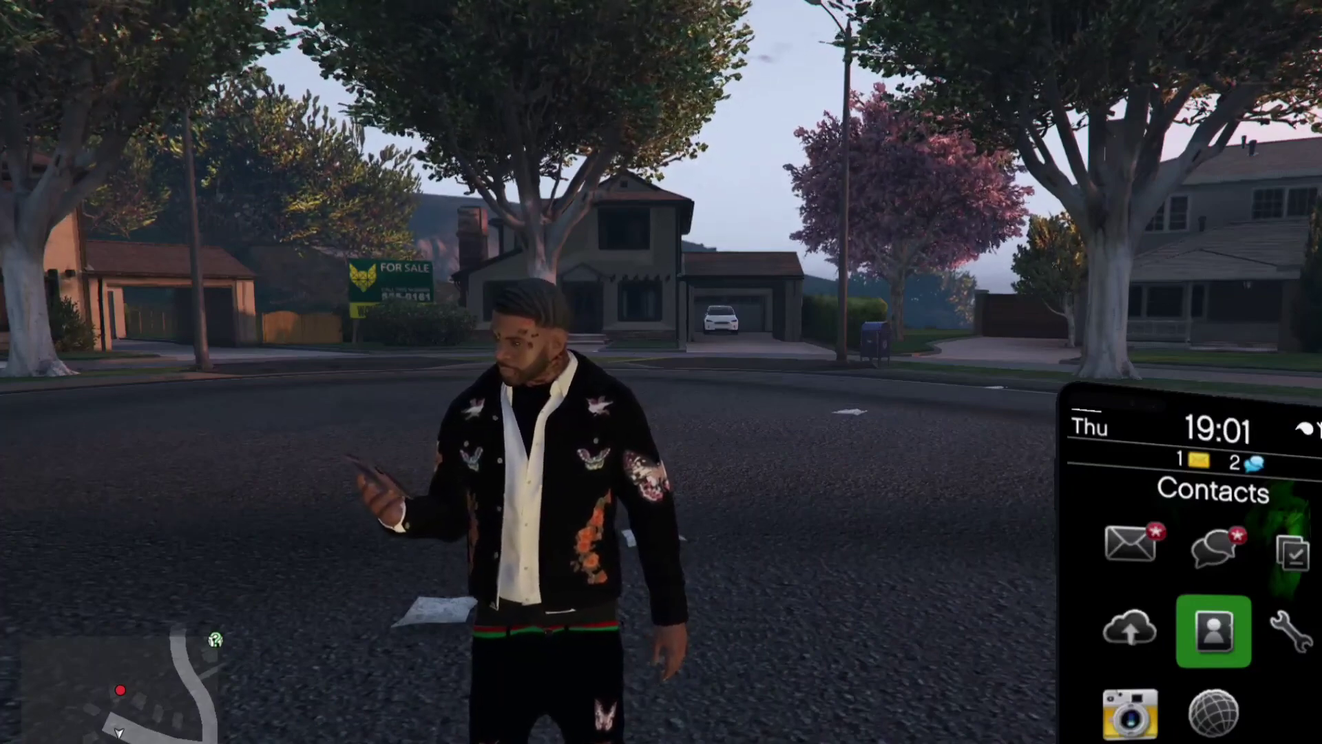
key(Up)
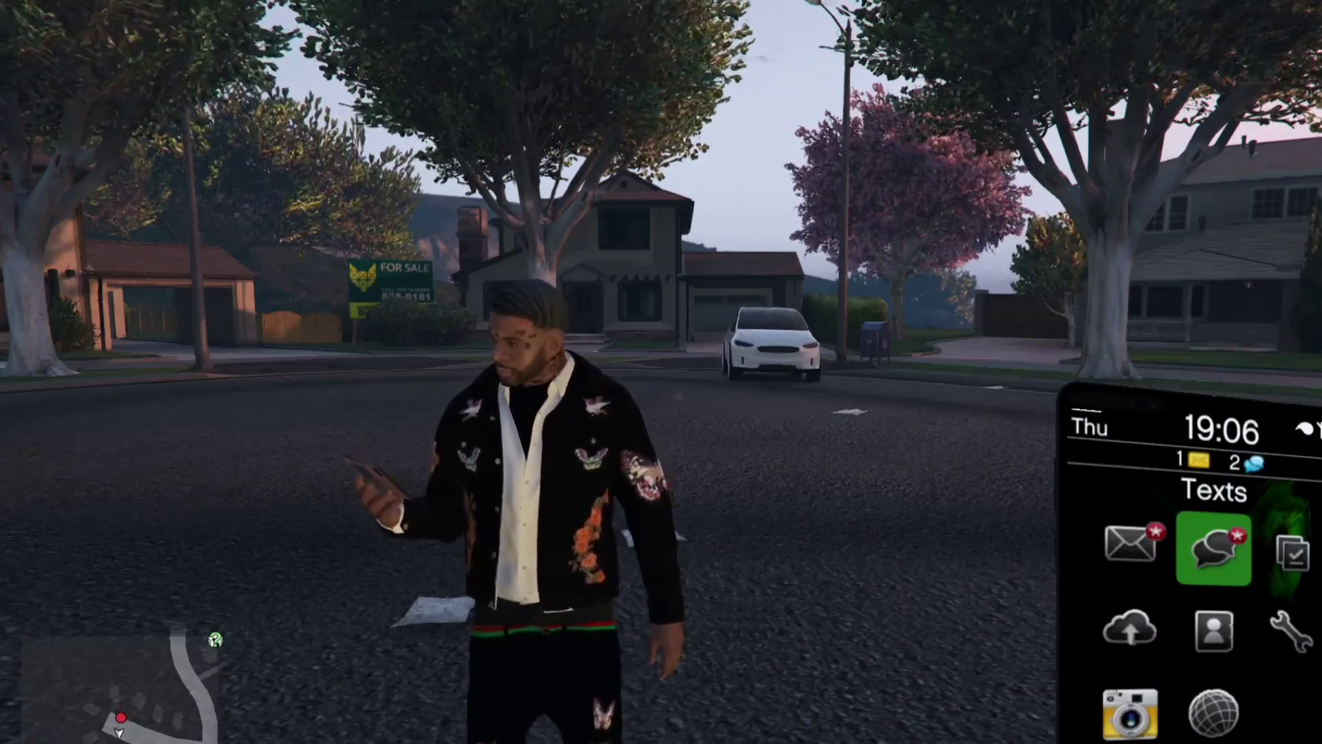
key(Left)
key(Right)
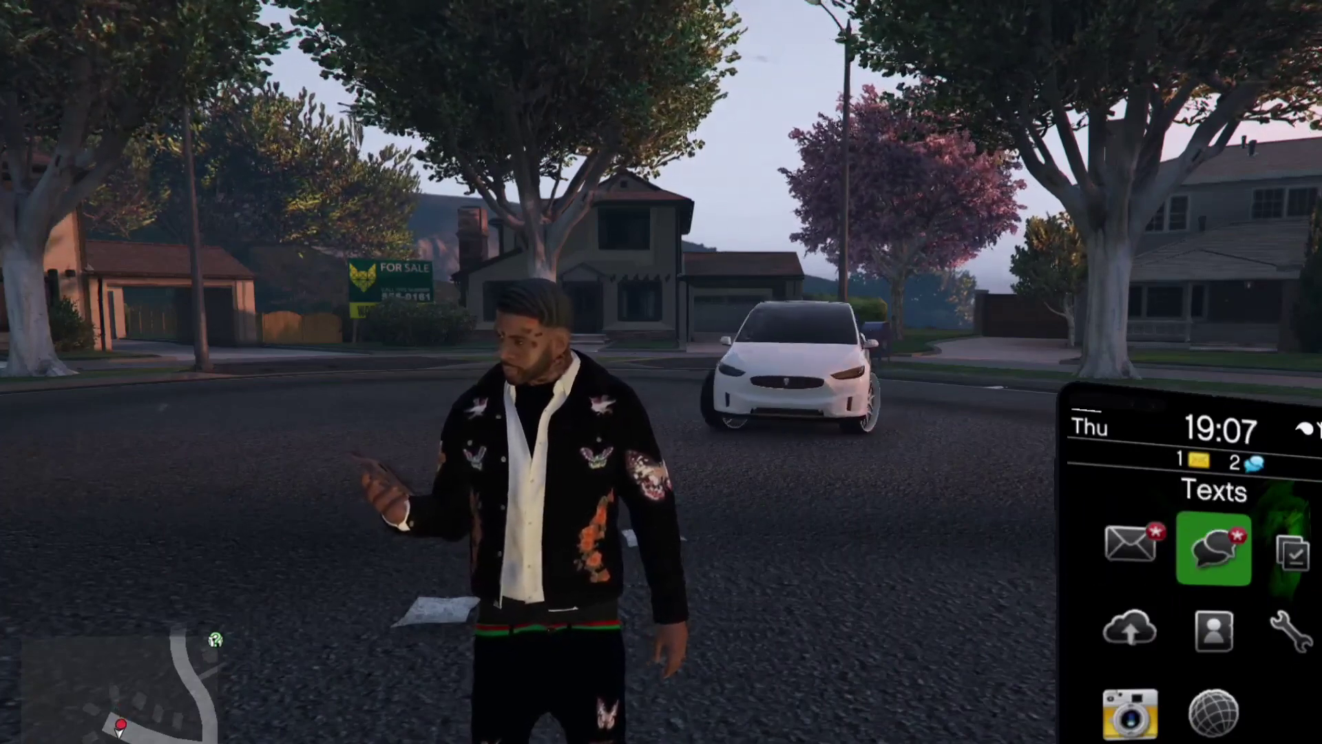
key(BackSpace)
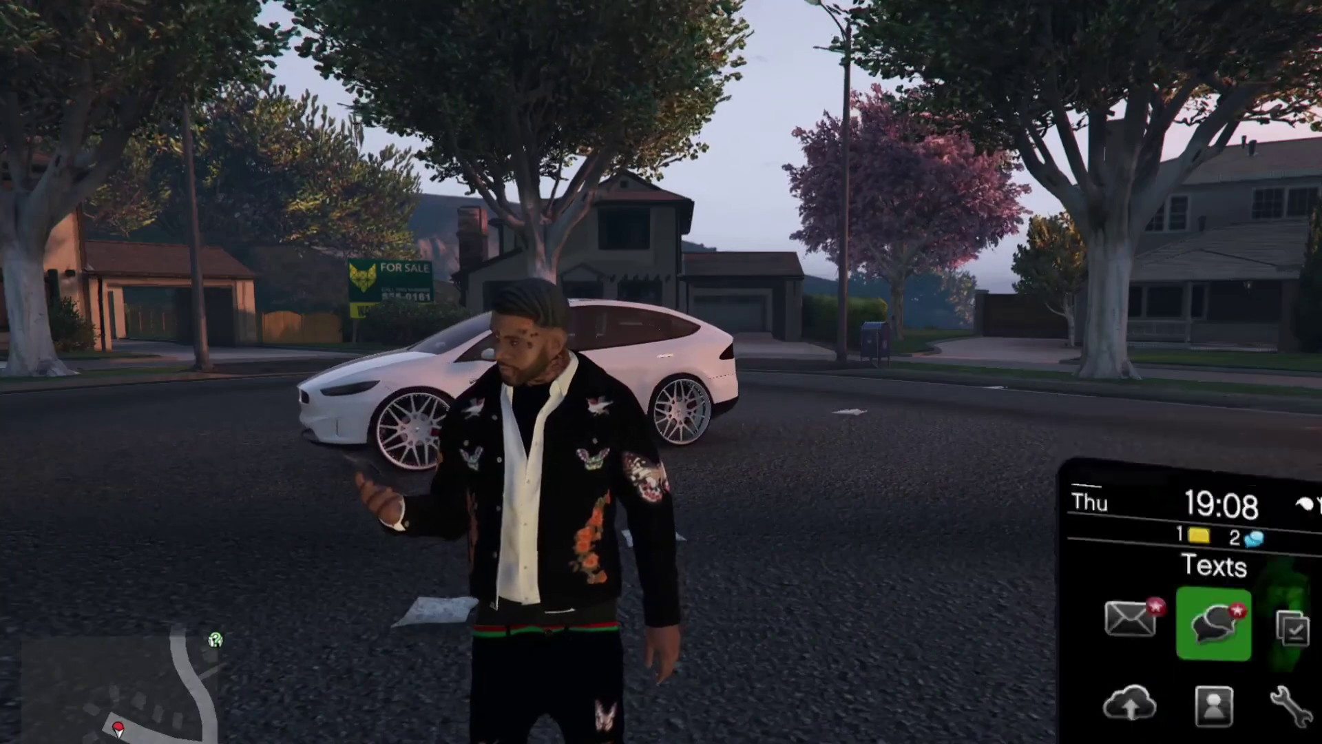
key(w)
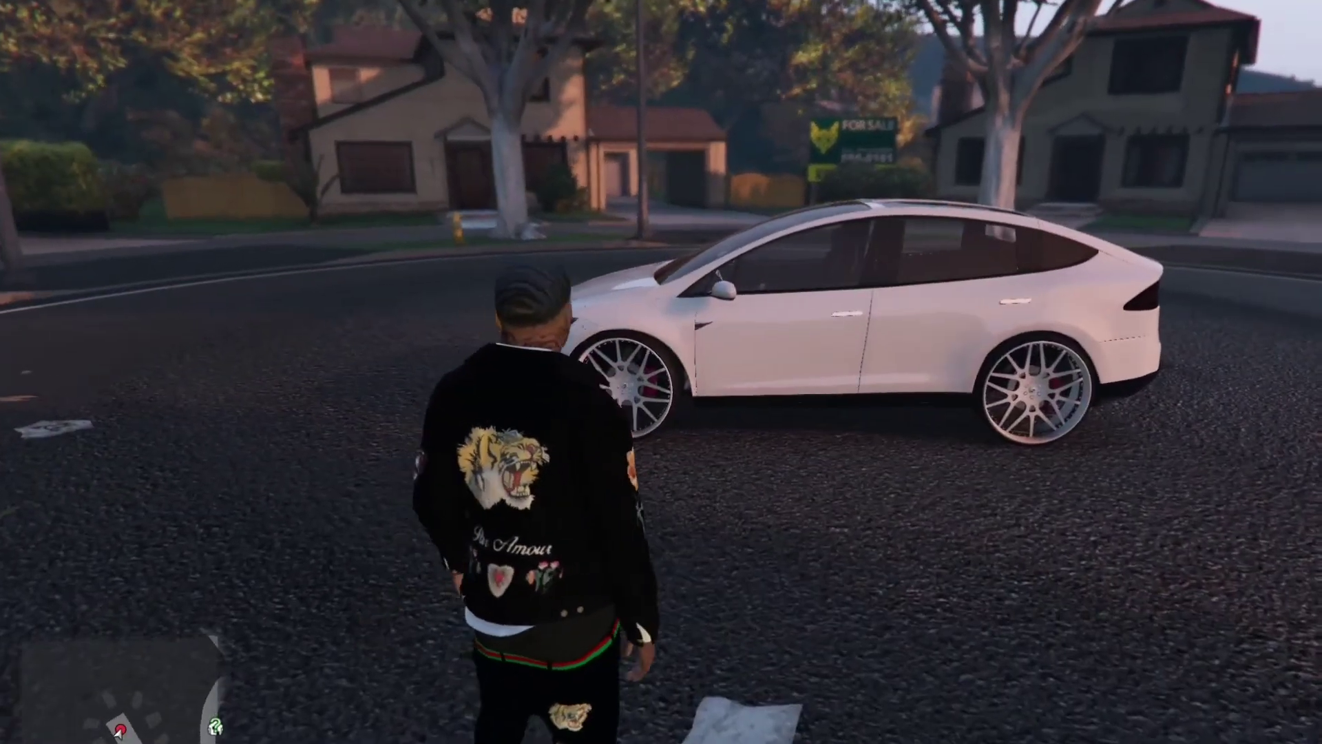
key(s)
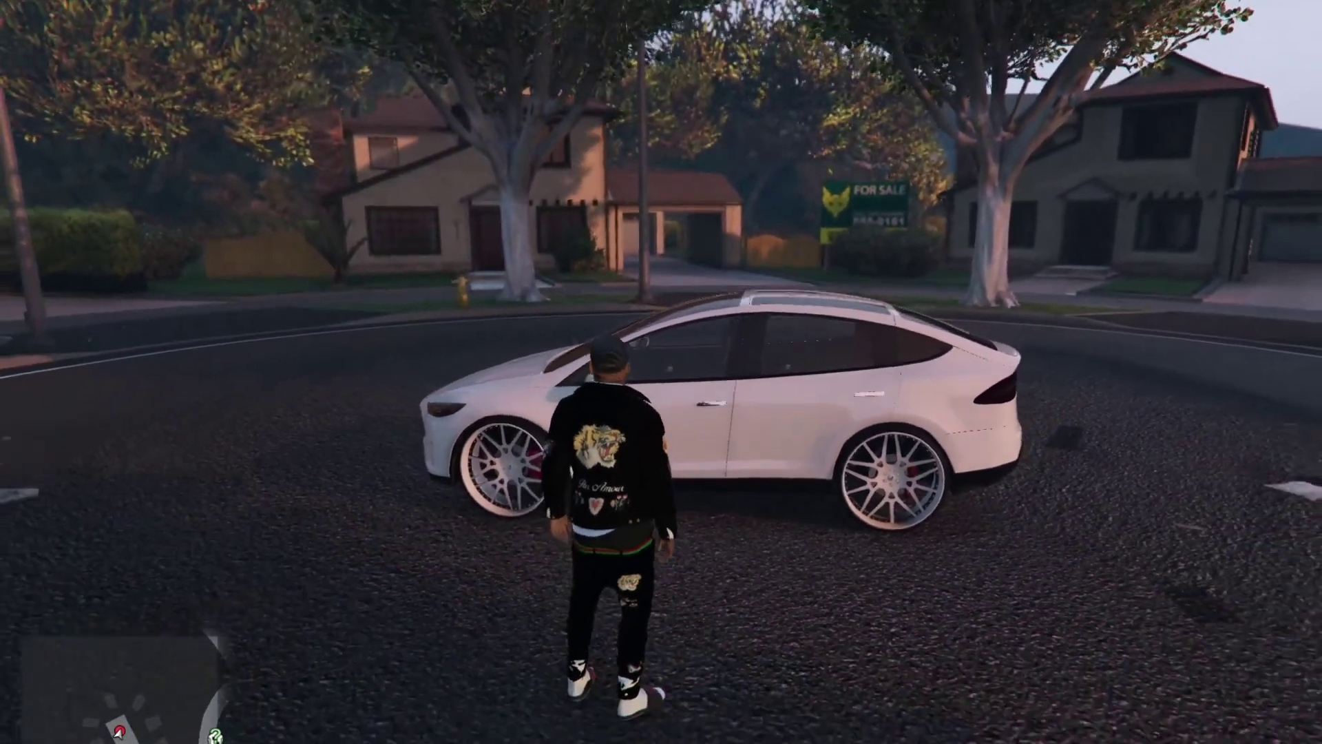
key(v)
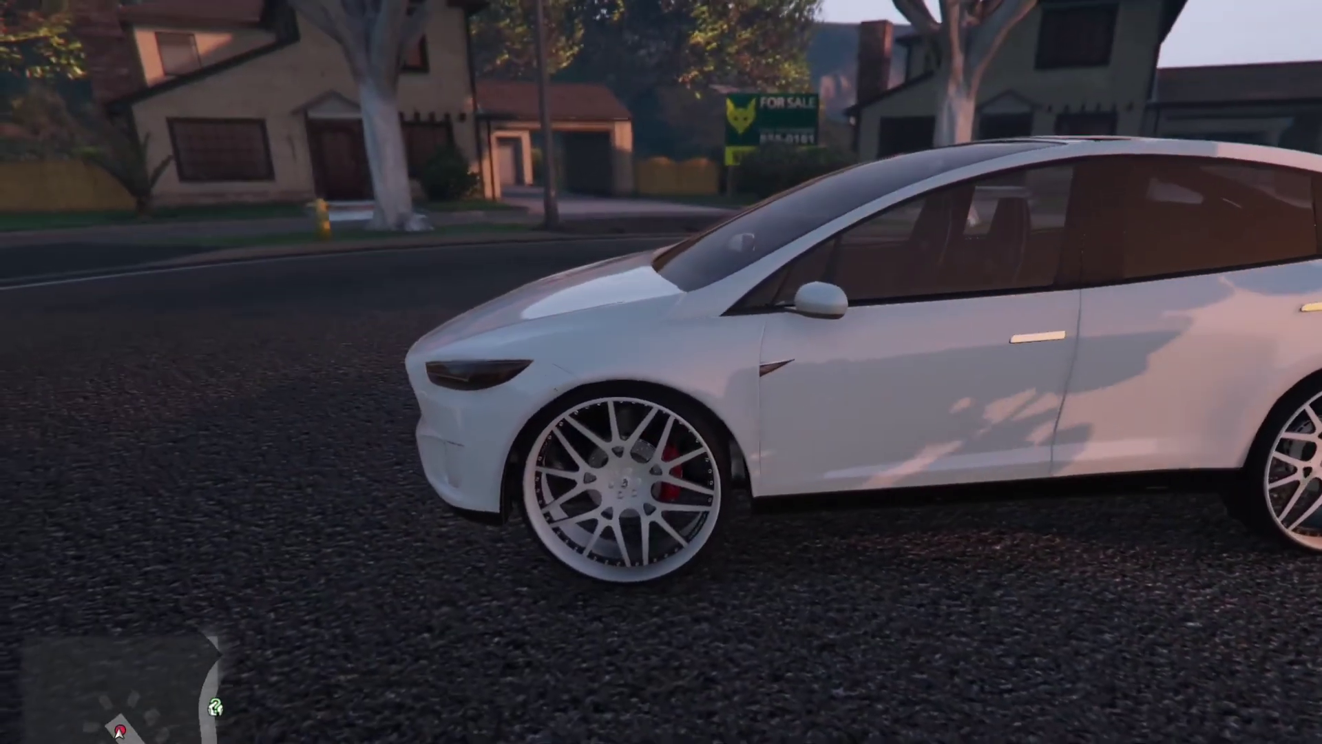
key(a)
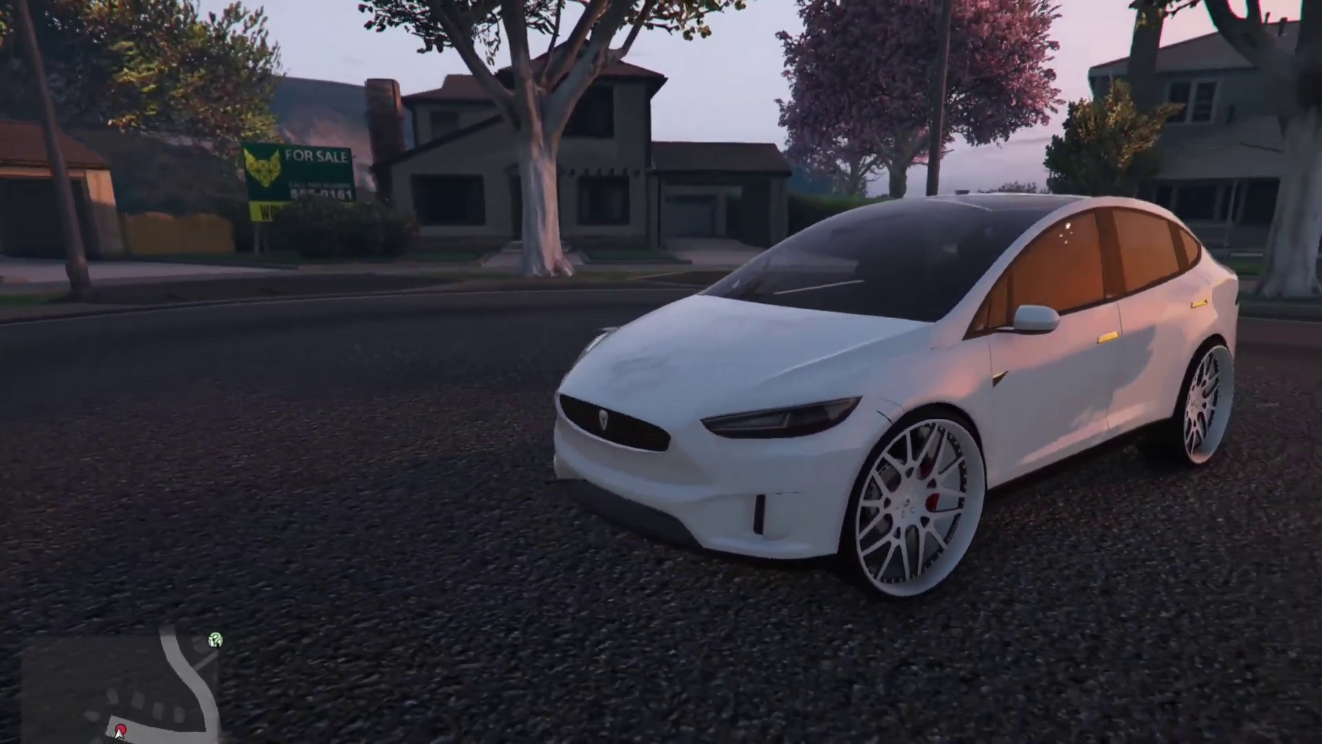
key(w)
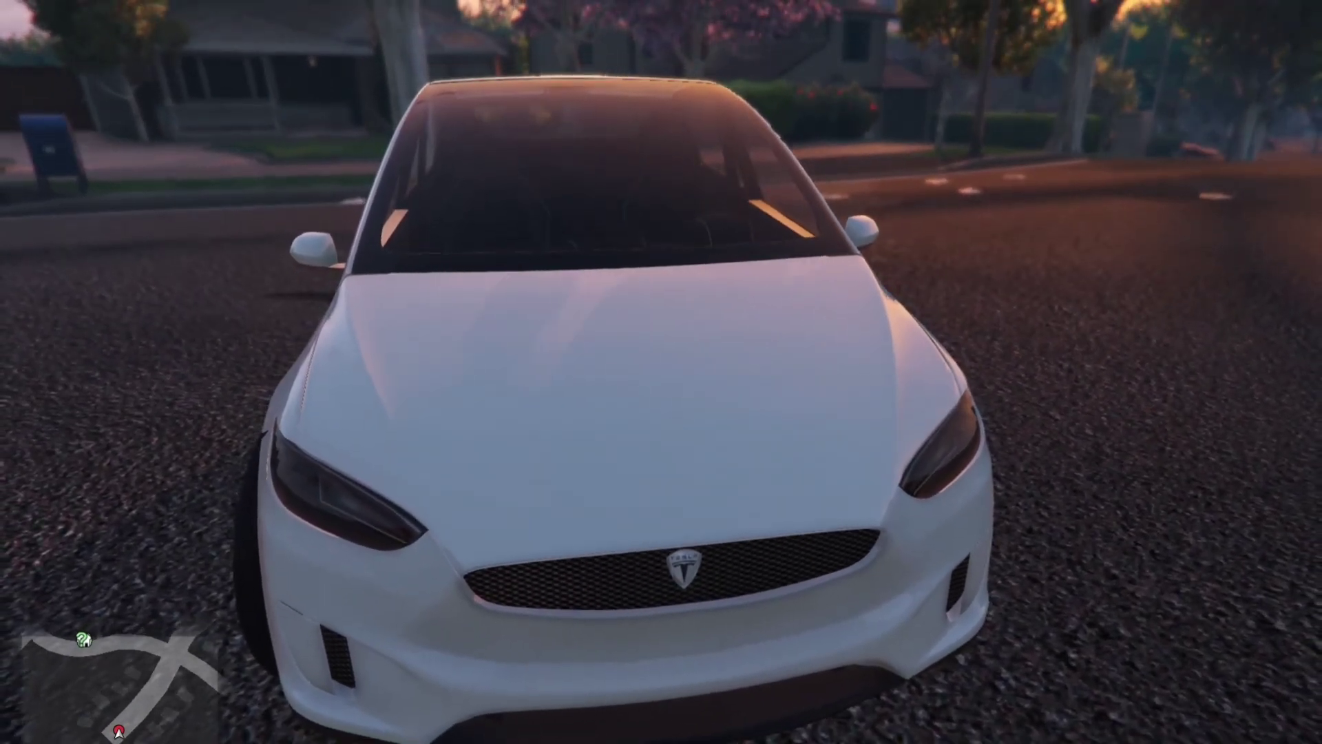
key(d)
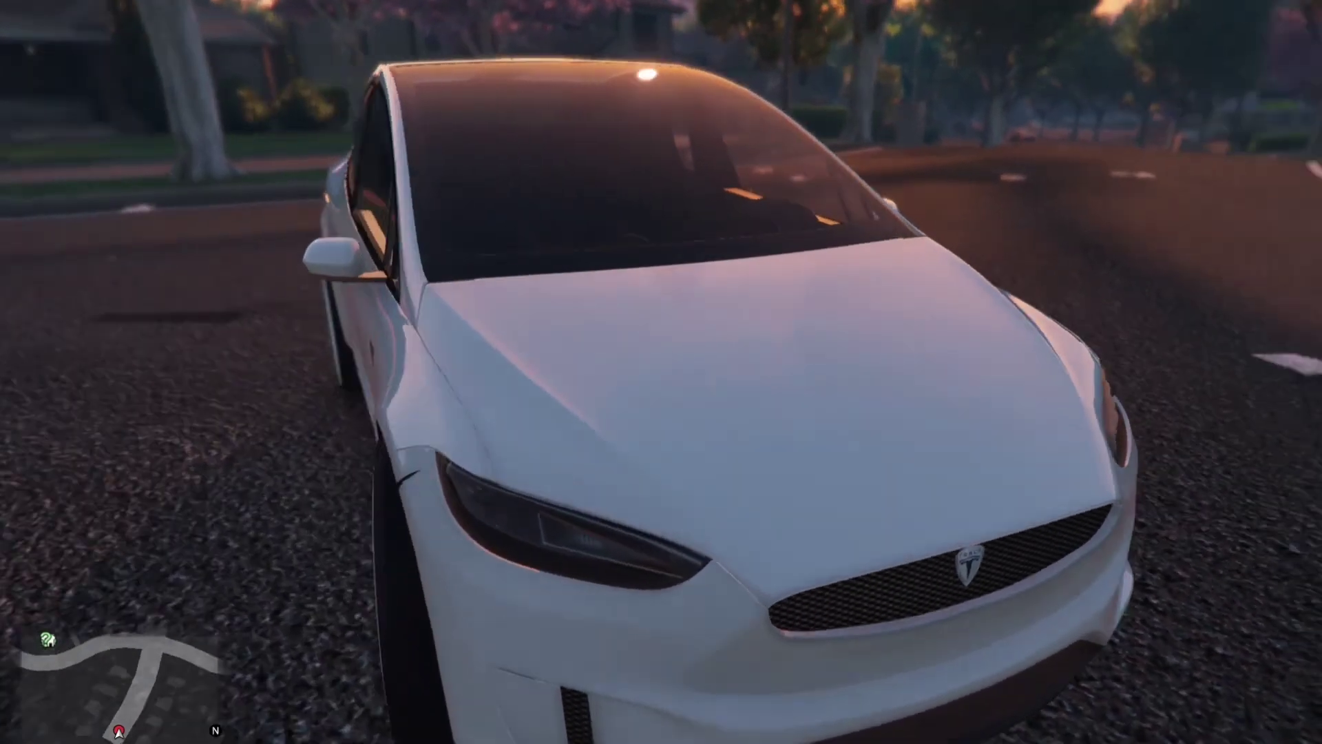
key(a)
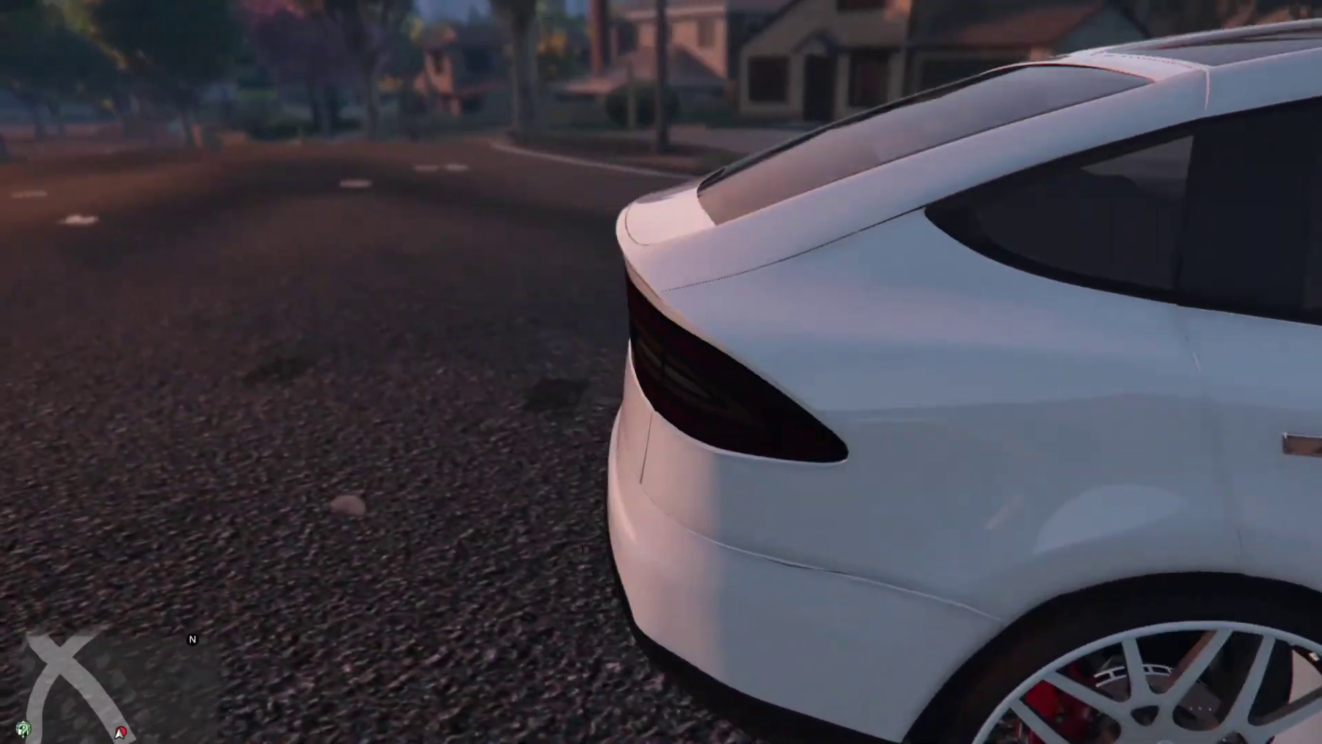
key(a)
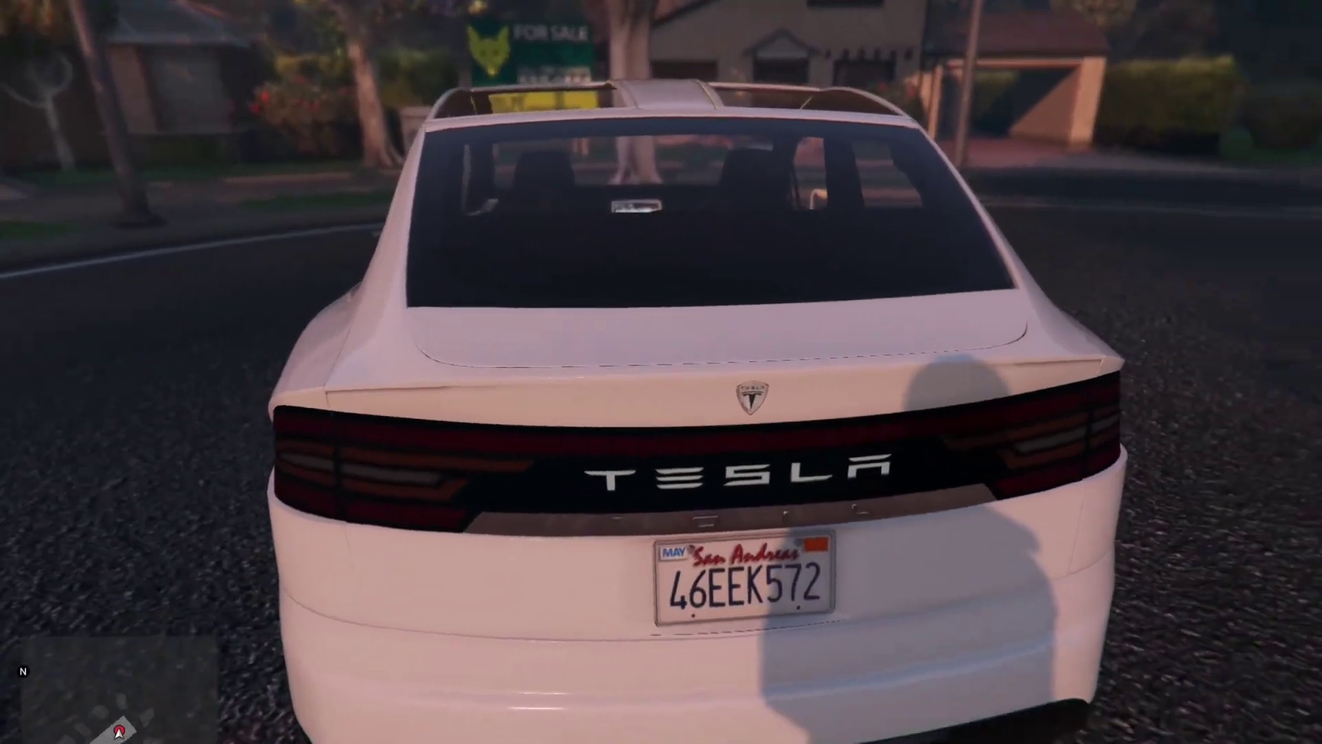
key(w)
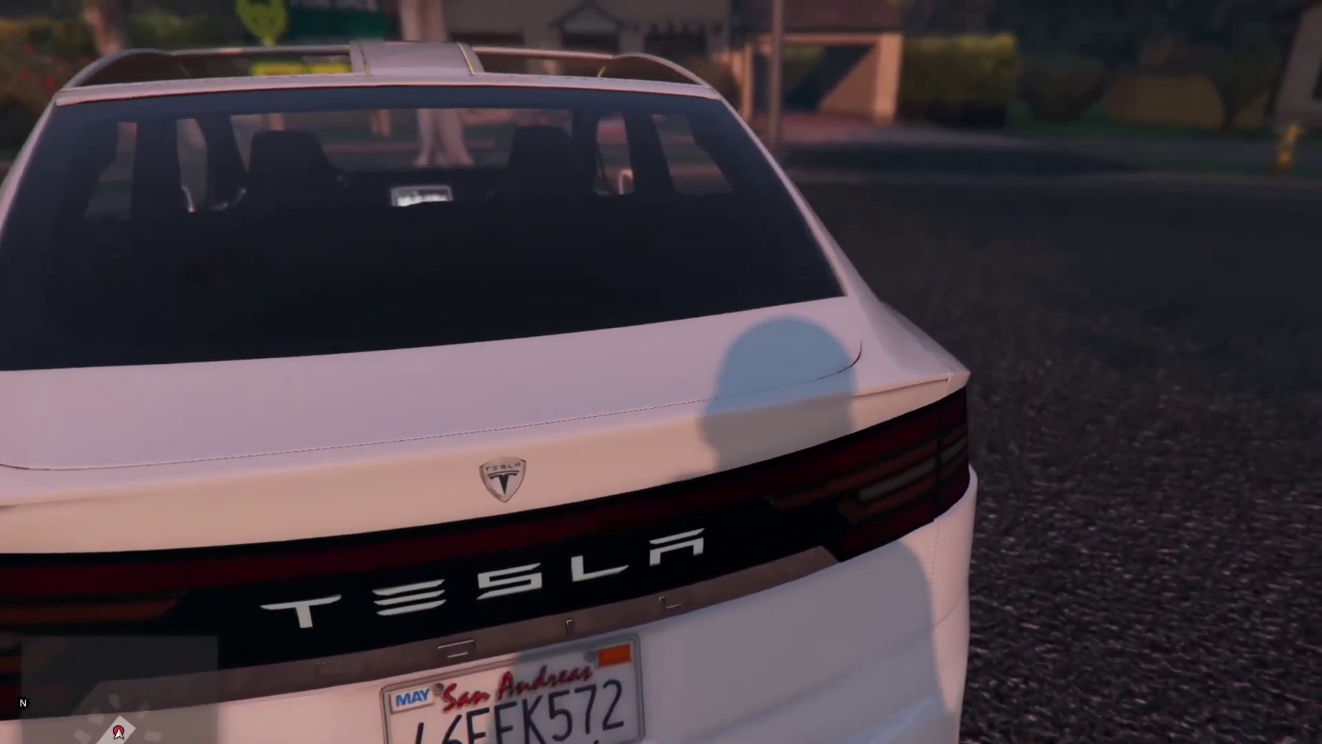